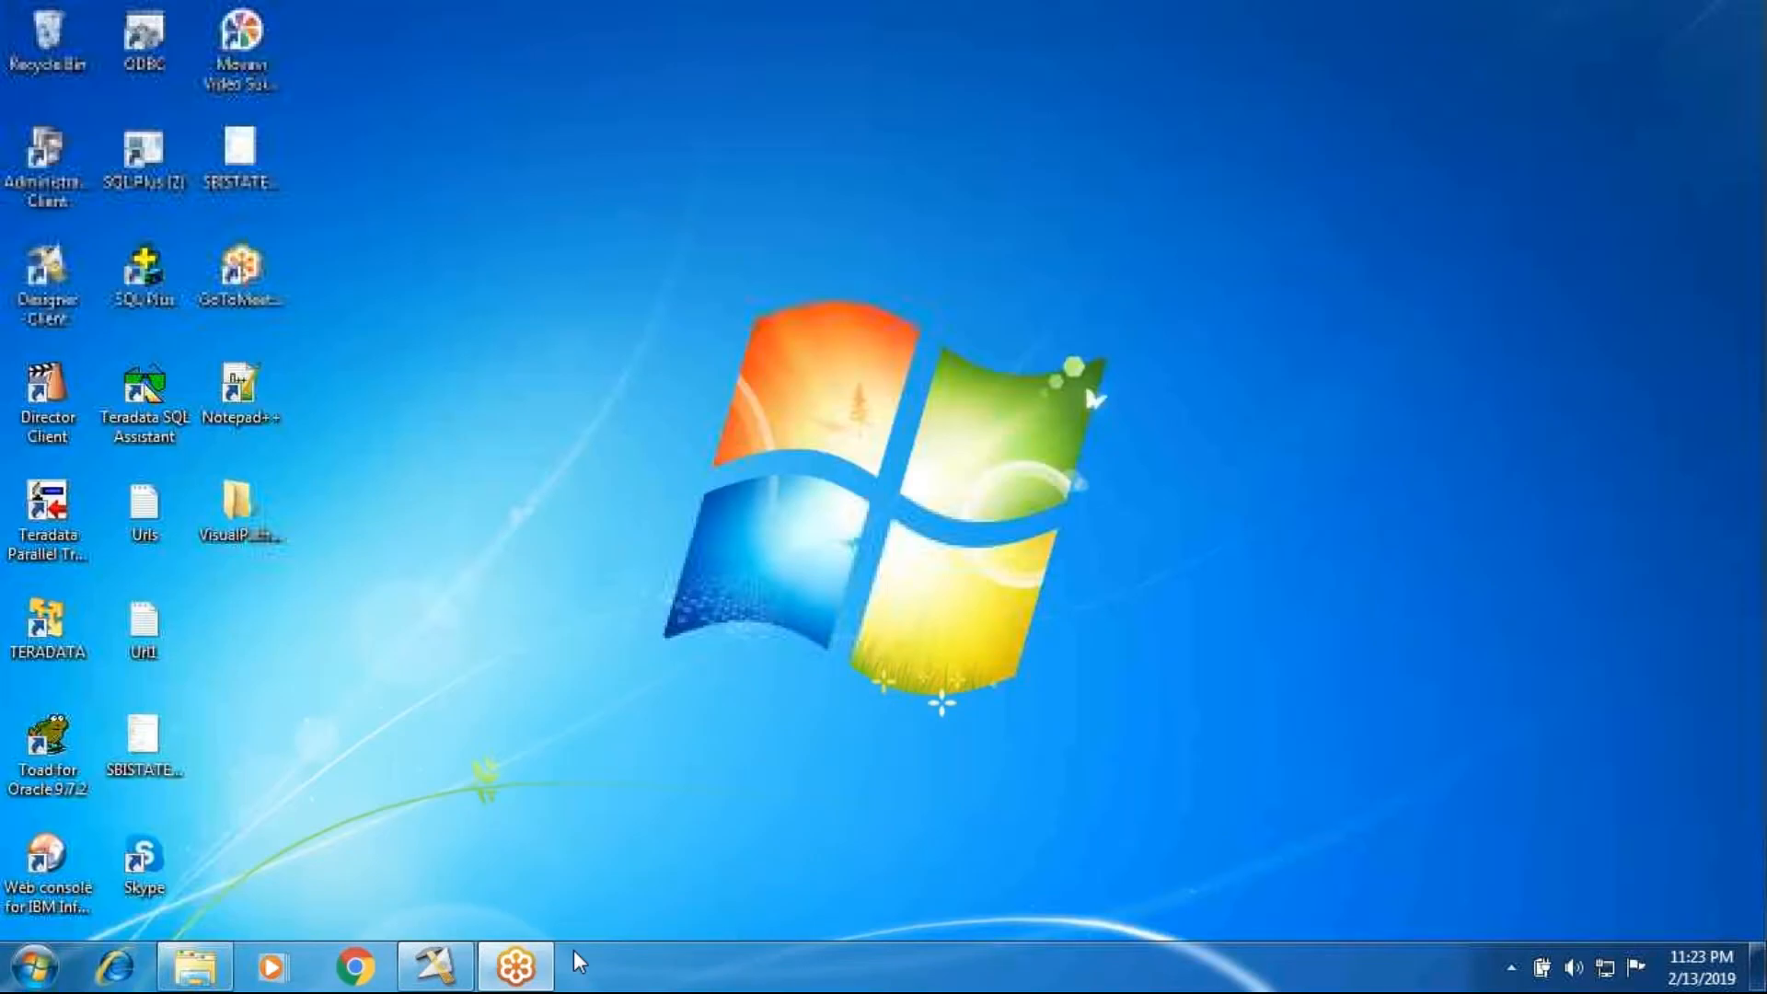
# Step: Open the HorizantolPivot text file from the InPutSource folder on drive D and maximize its window
pyautogui.click(218, 974)
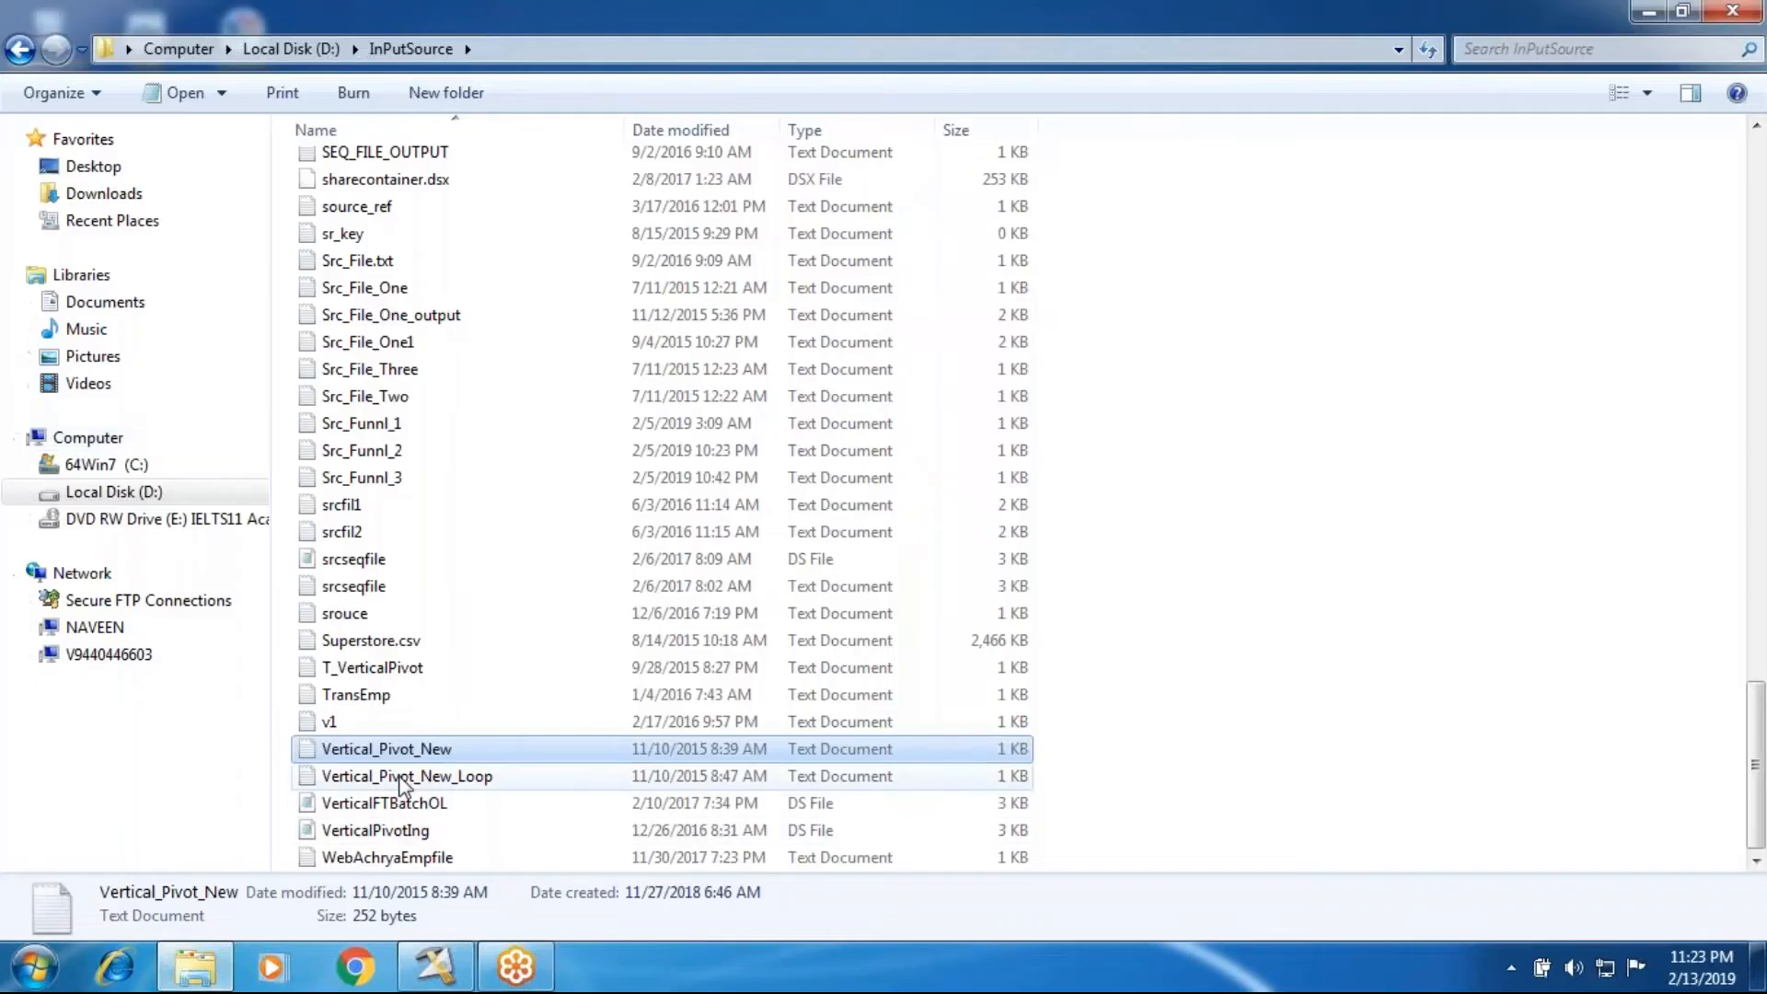
pyautogui.scroll(9, 402, 457)
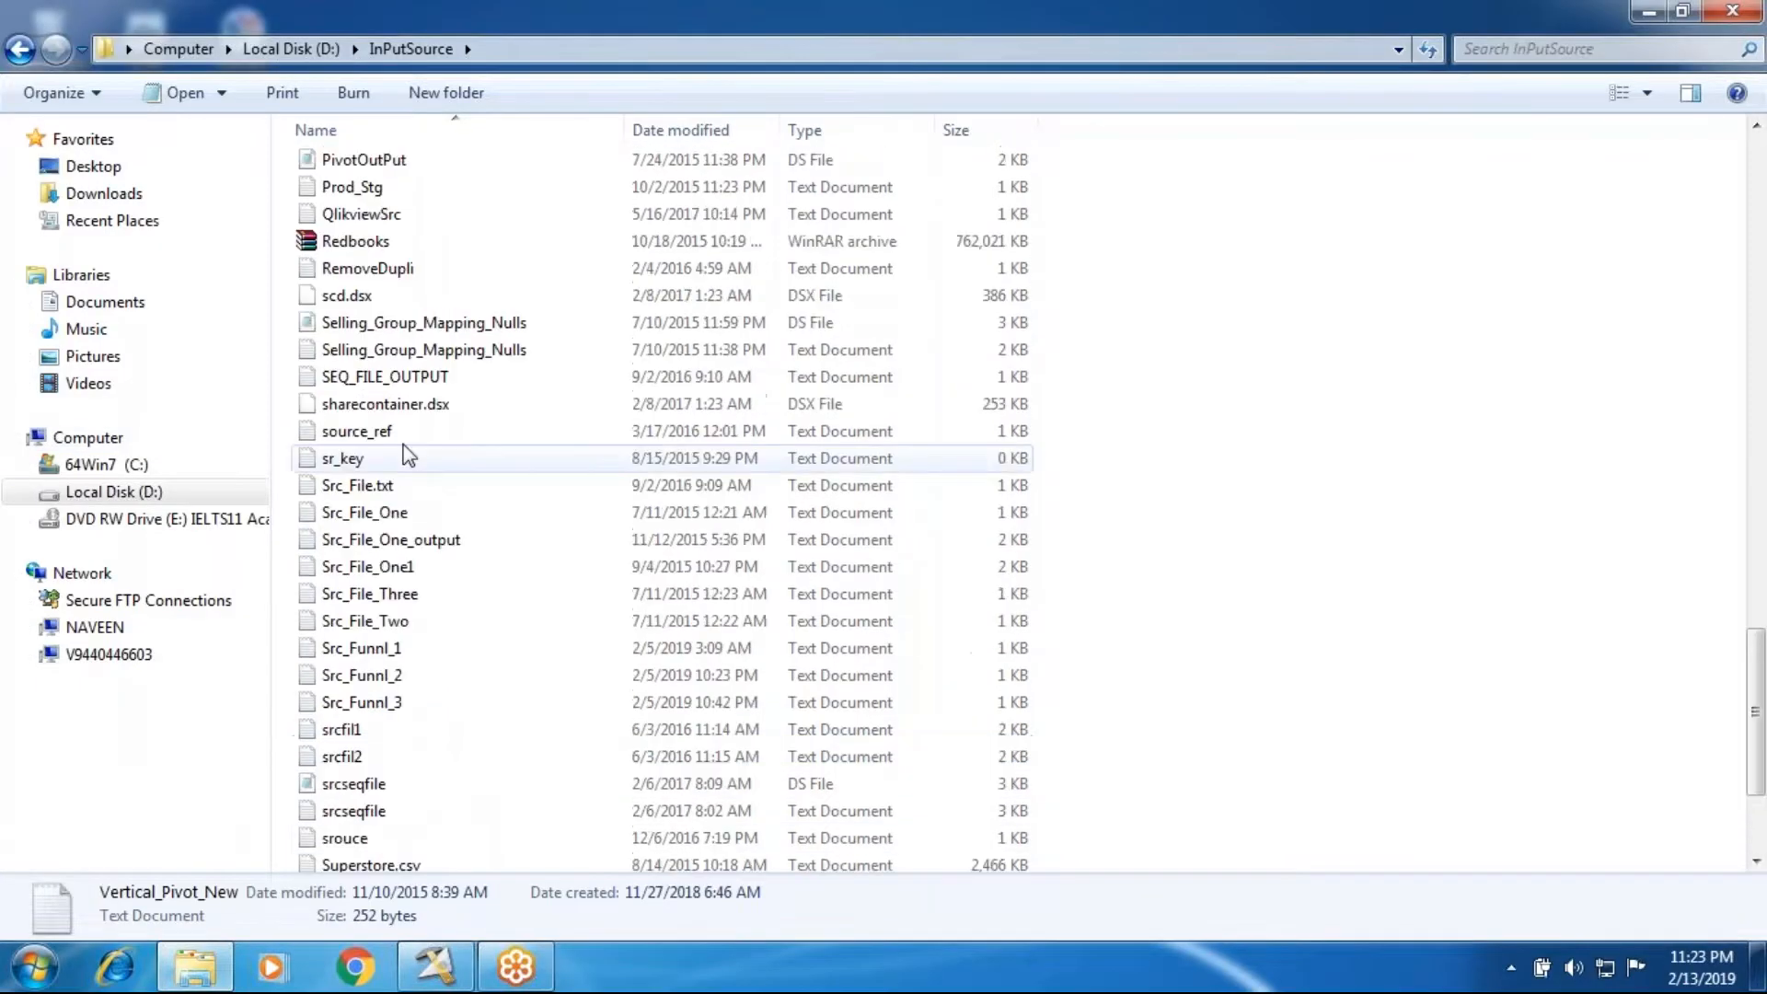
pyautogui.click(427, 191)
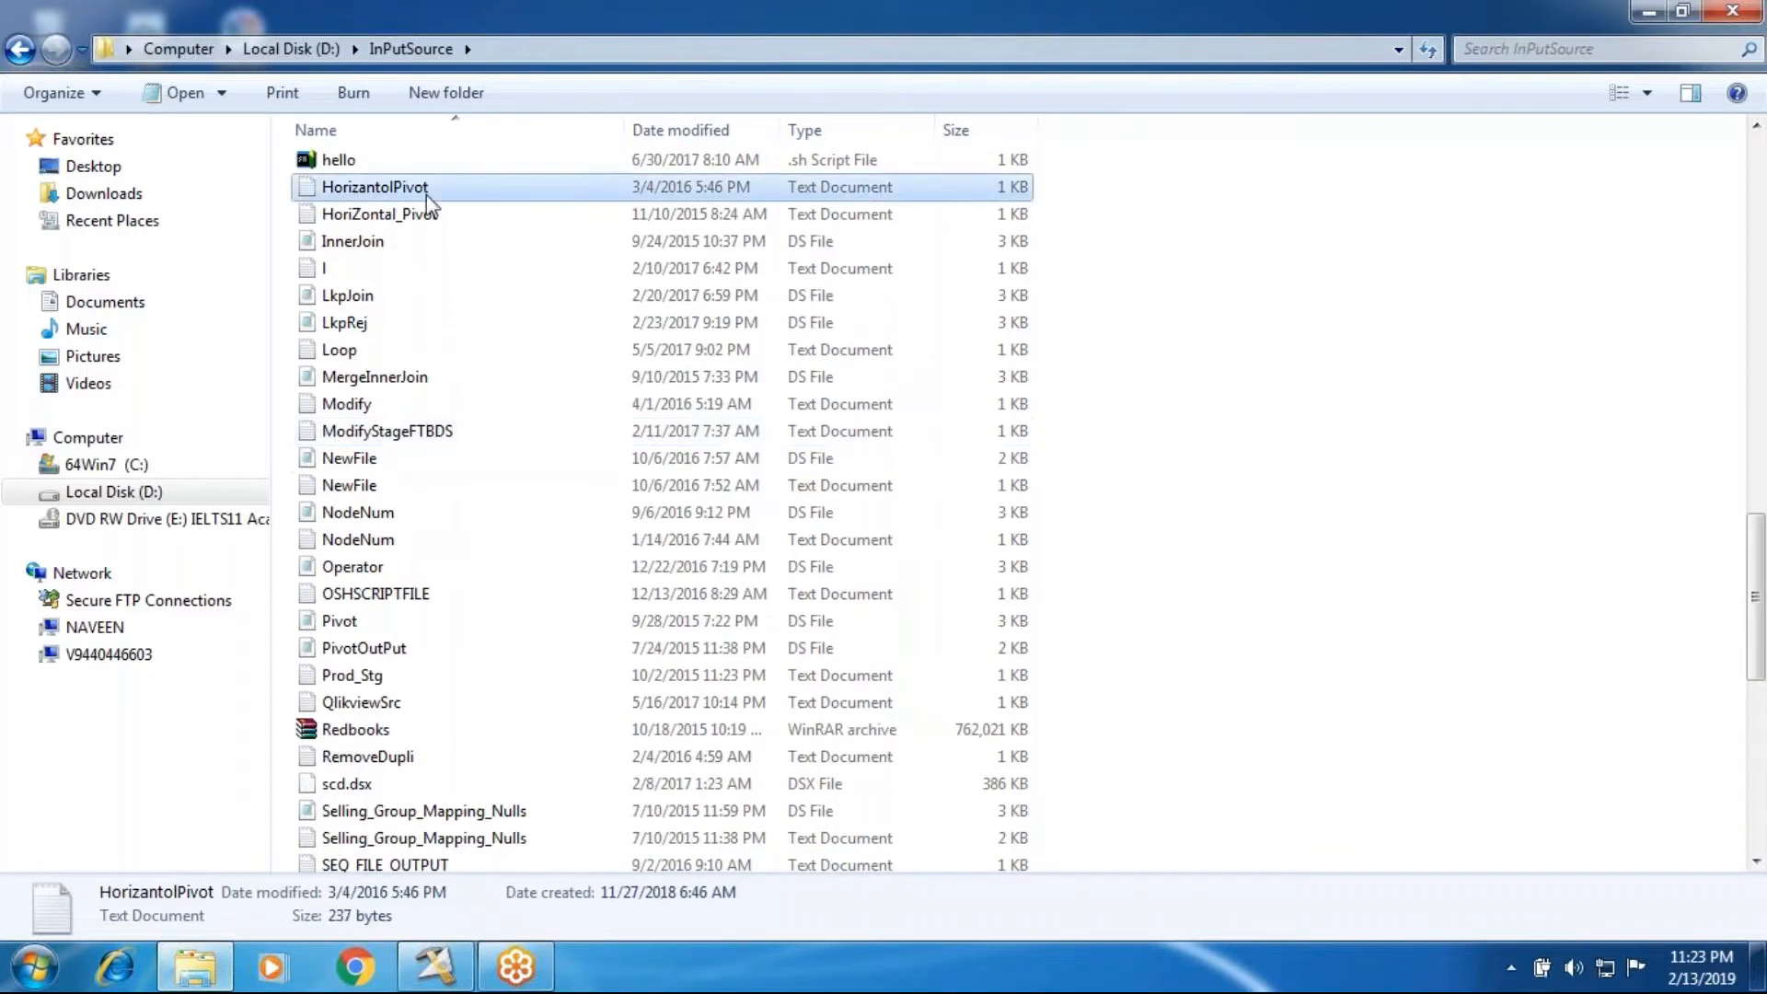
pyautogui.doubleClick(427, 192)
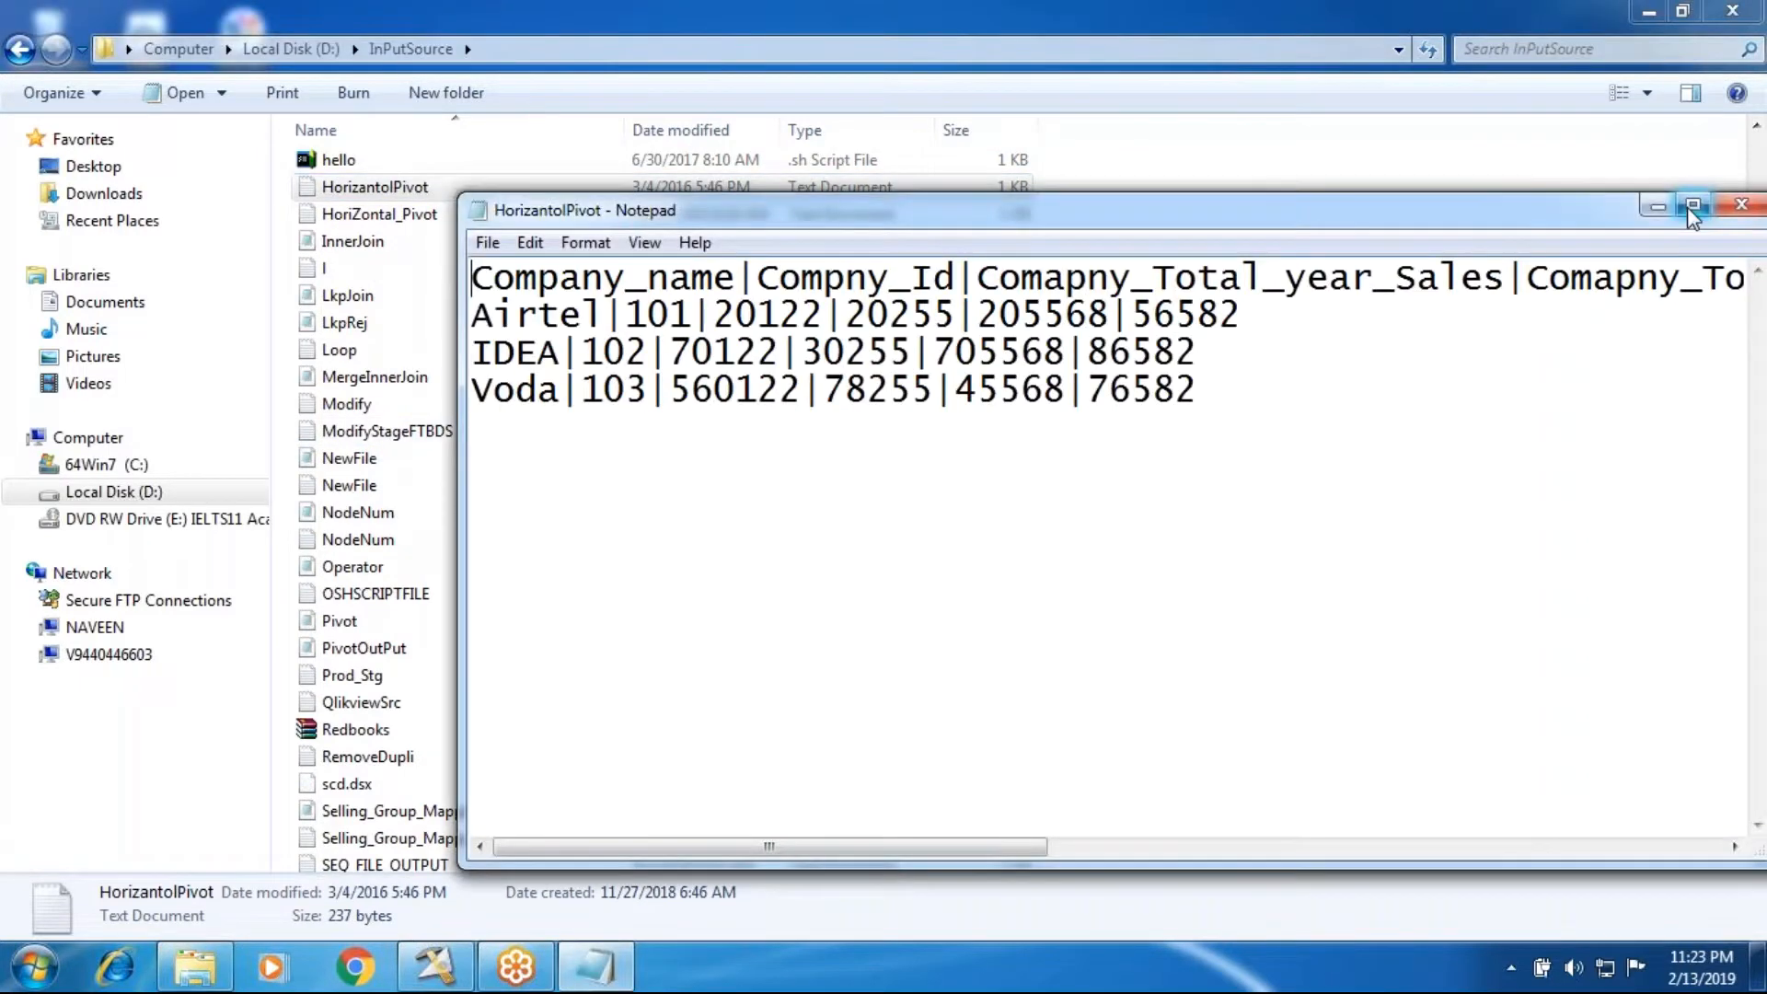
pyautogui.click(1692, 206)
# Step: Examine the HorizantolPivot header columns, including all yearly sales fields, and the Airtel row, and close the file
pyautogui.moveTo(5, 75); pyautogui.dragTo(1034, 82)
pyautogui.click(622, 112)
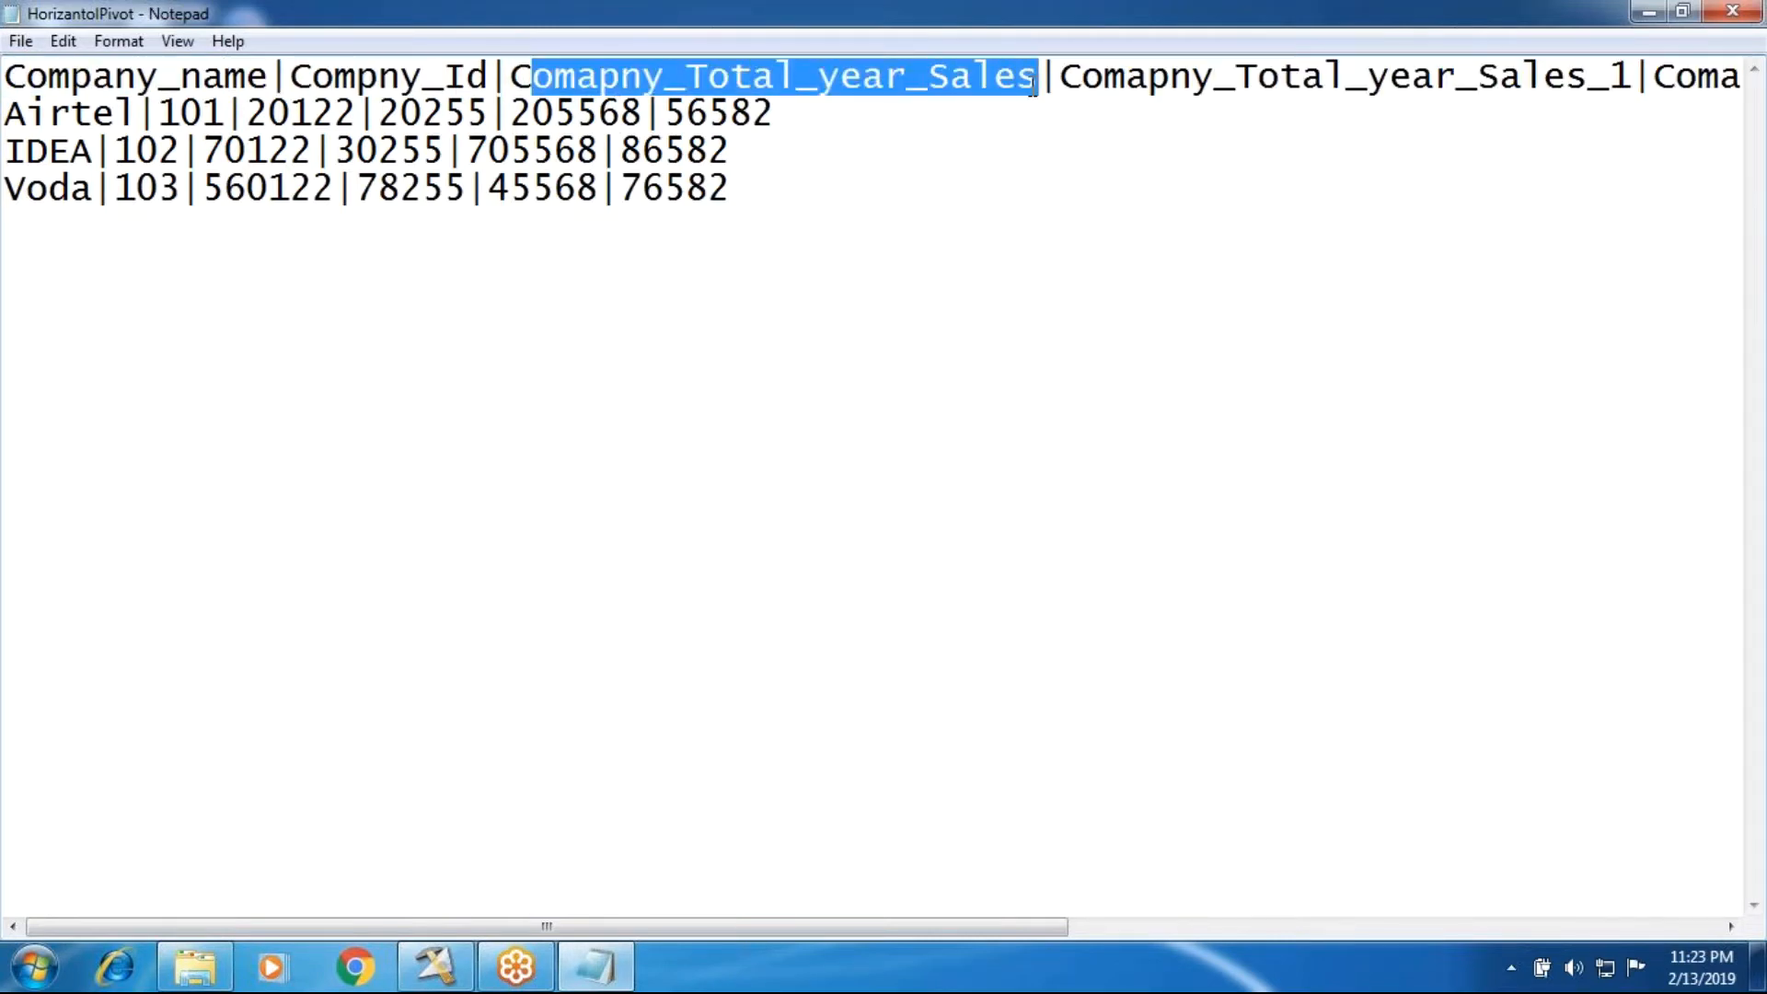
pyautogui.click(977, 99)
pyautogui.click(1114, 85)
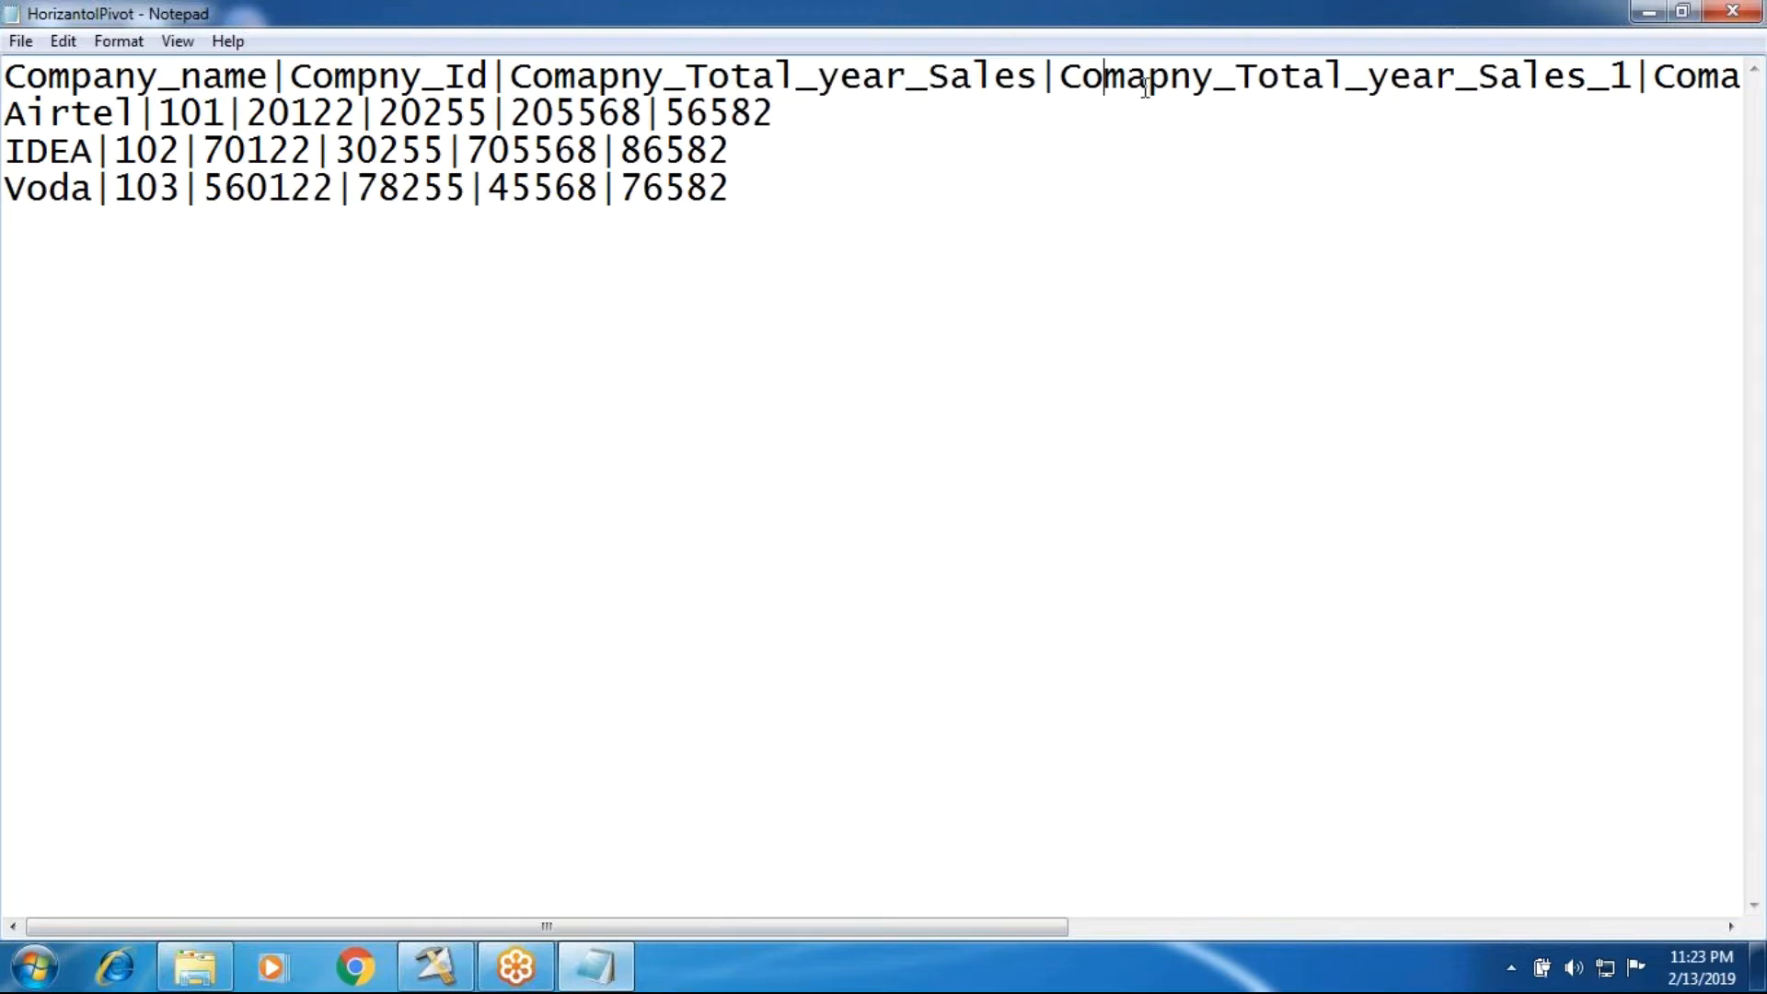
pyautogui.click(1685, 87)
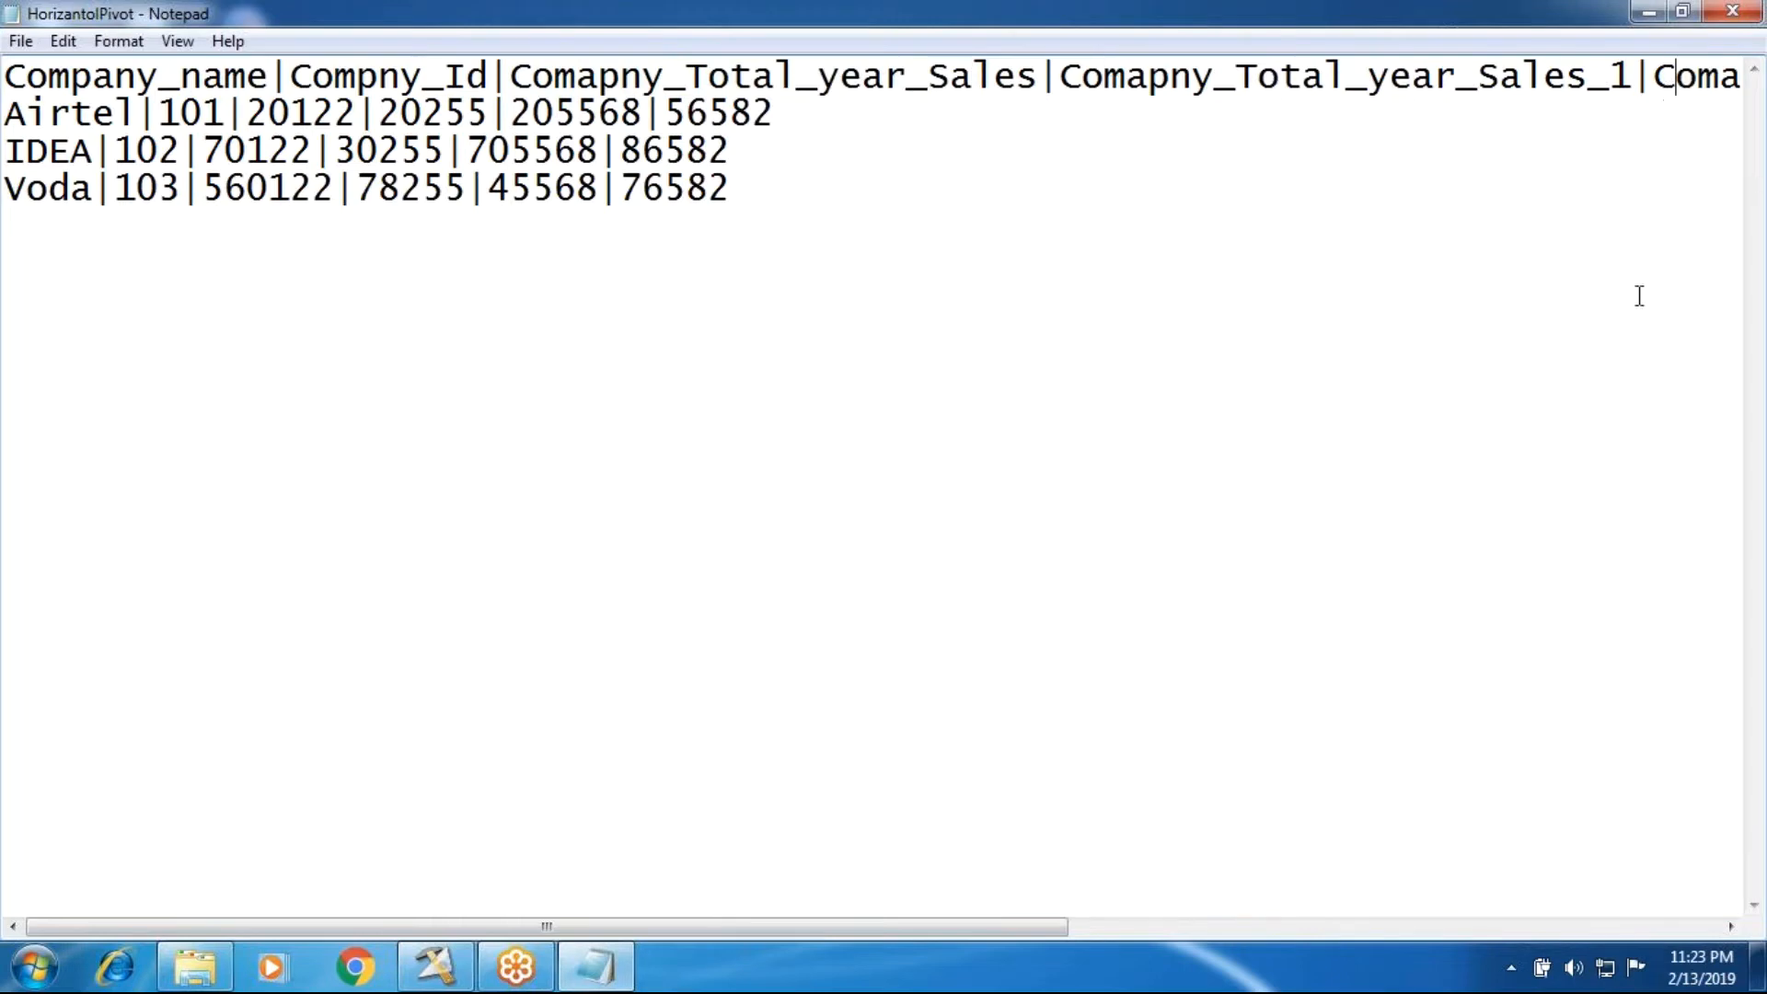
pyautogui.click(1534, 933)
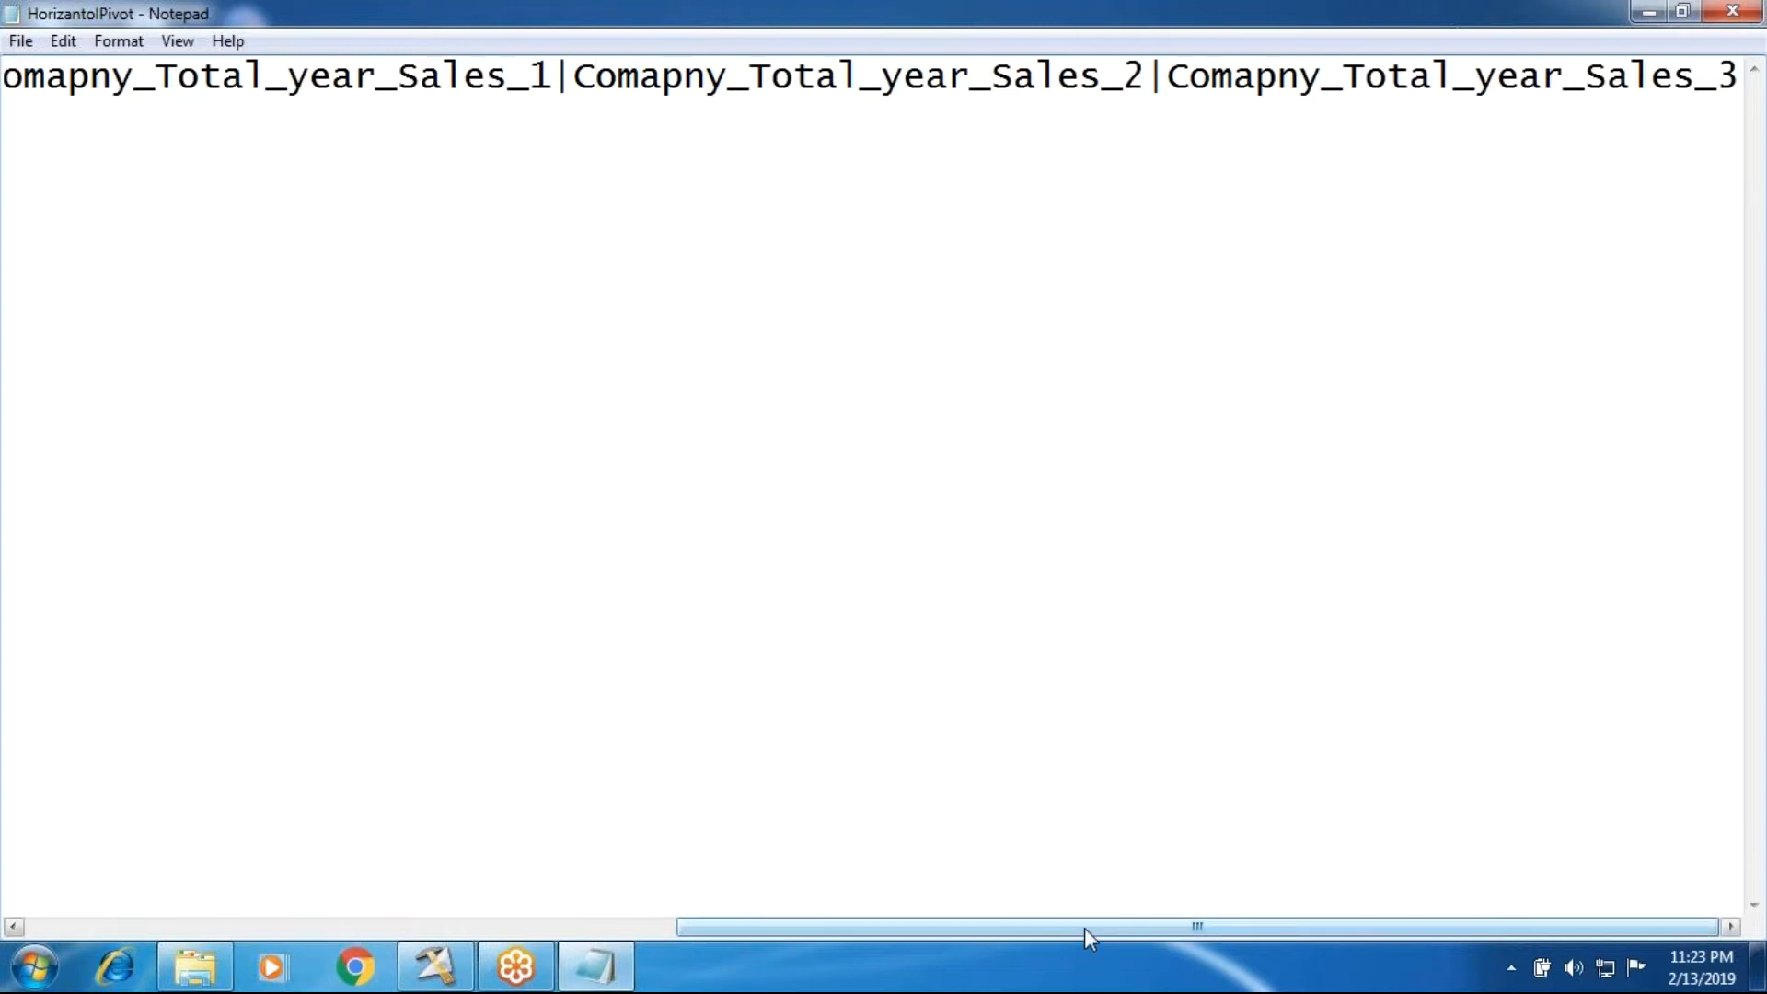
pyautogui.moveTo(1085, 927); pyautogui.dragTo(423, 928)
pyautogui.moveTo(158, 113); pyautogui.dragTo(807, 122)
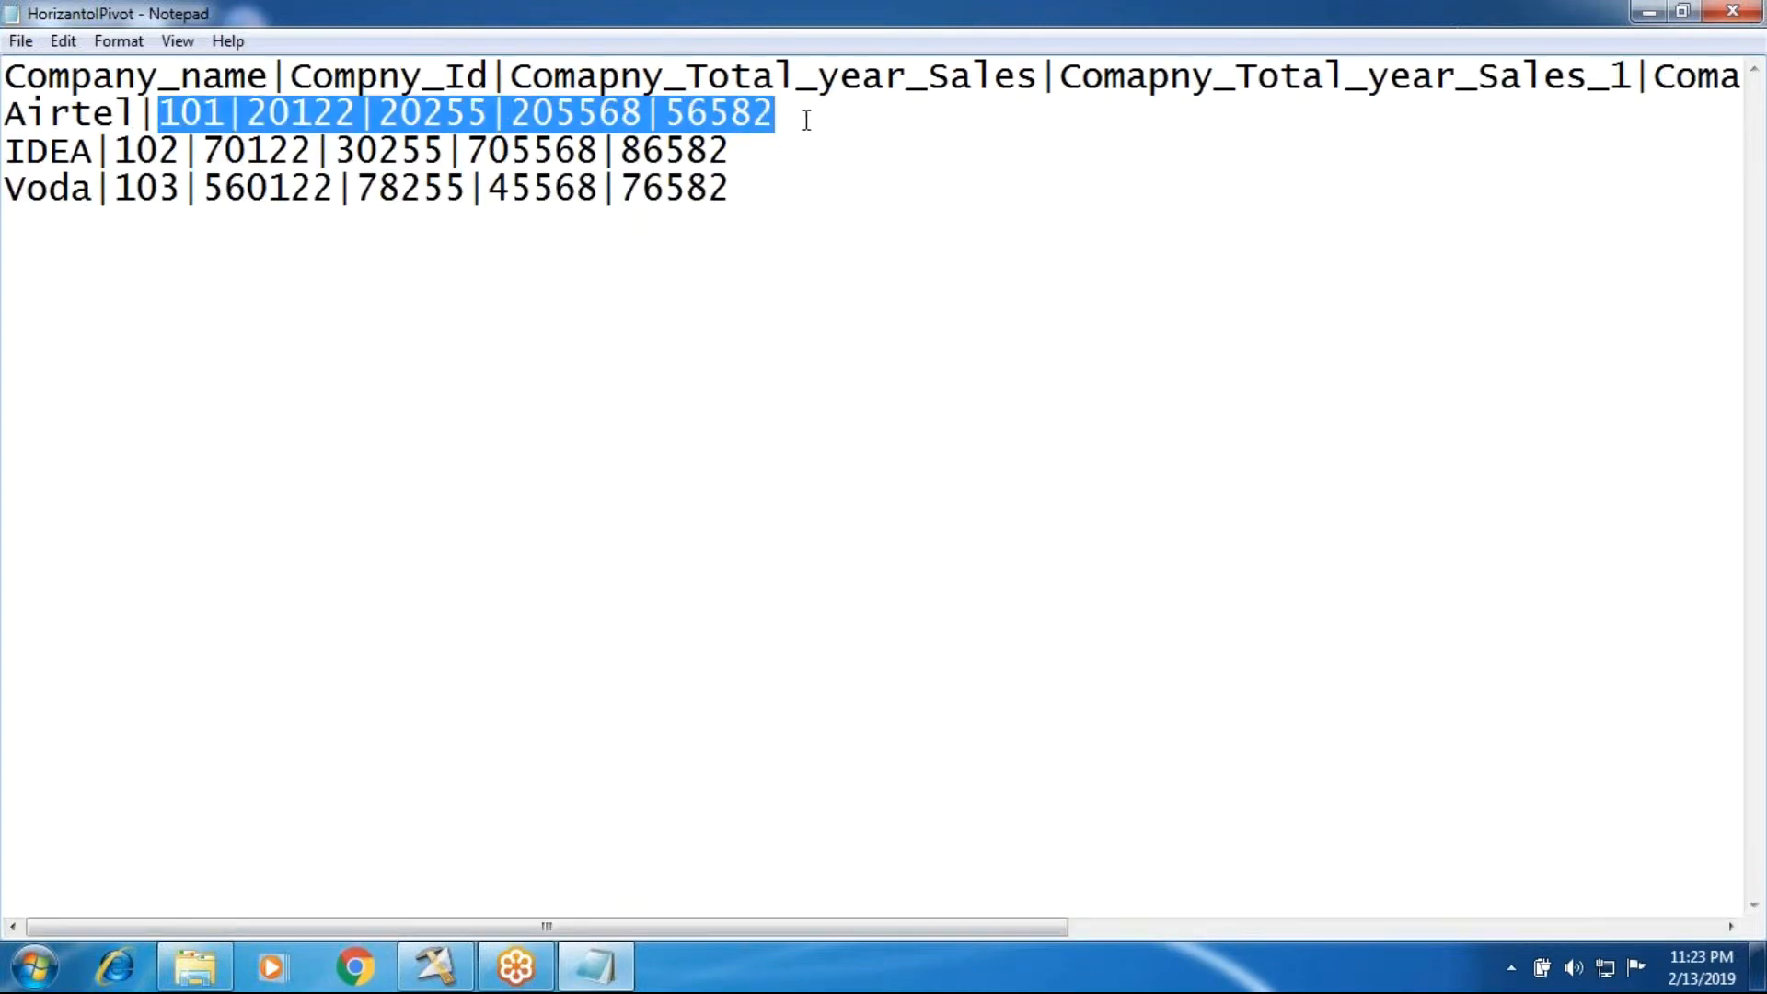
pyautogui.click(1741, 11)
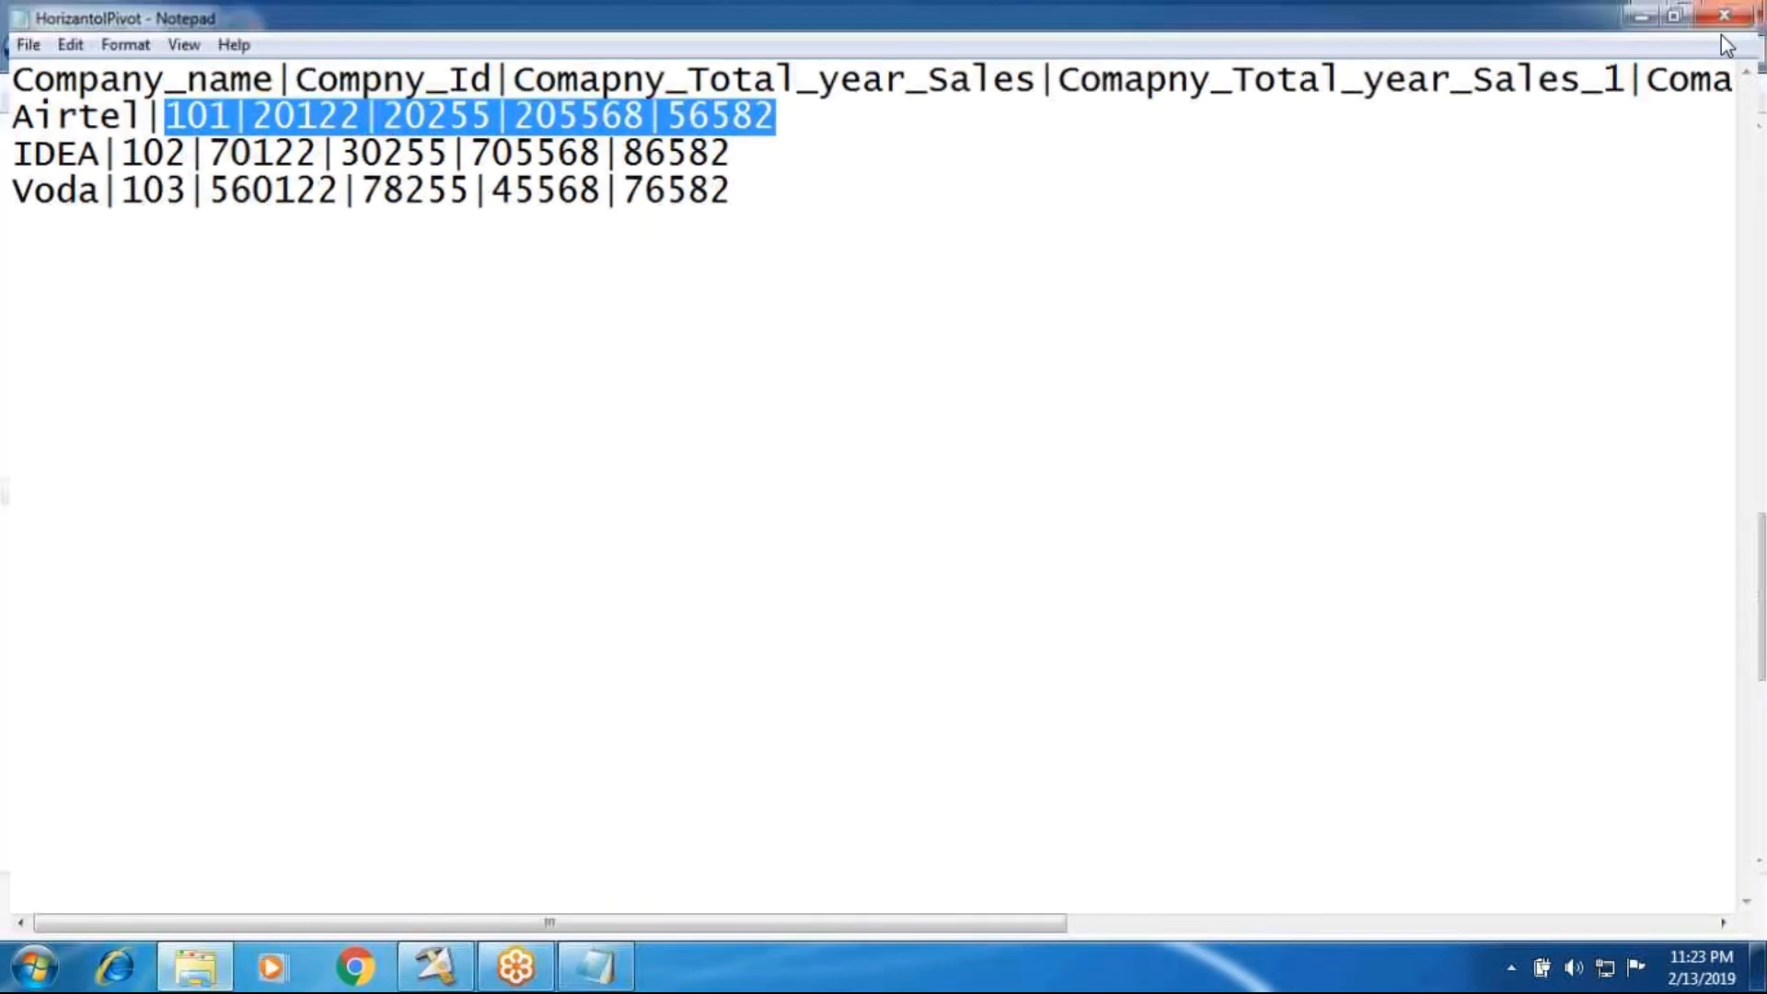
# Step: Open the Vertical_Pivot_New text file from the InPutSource folder to view its layout
pyautogui.press('v')
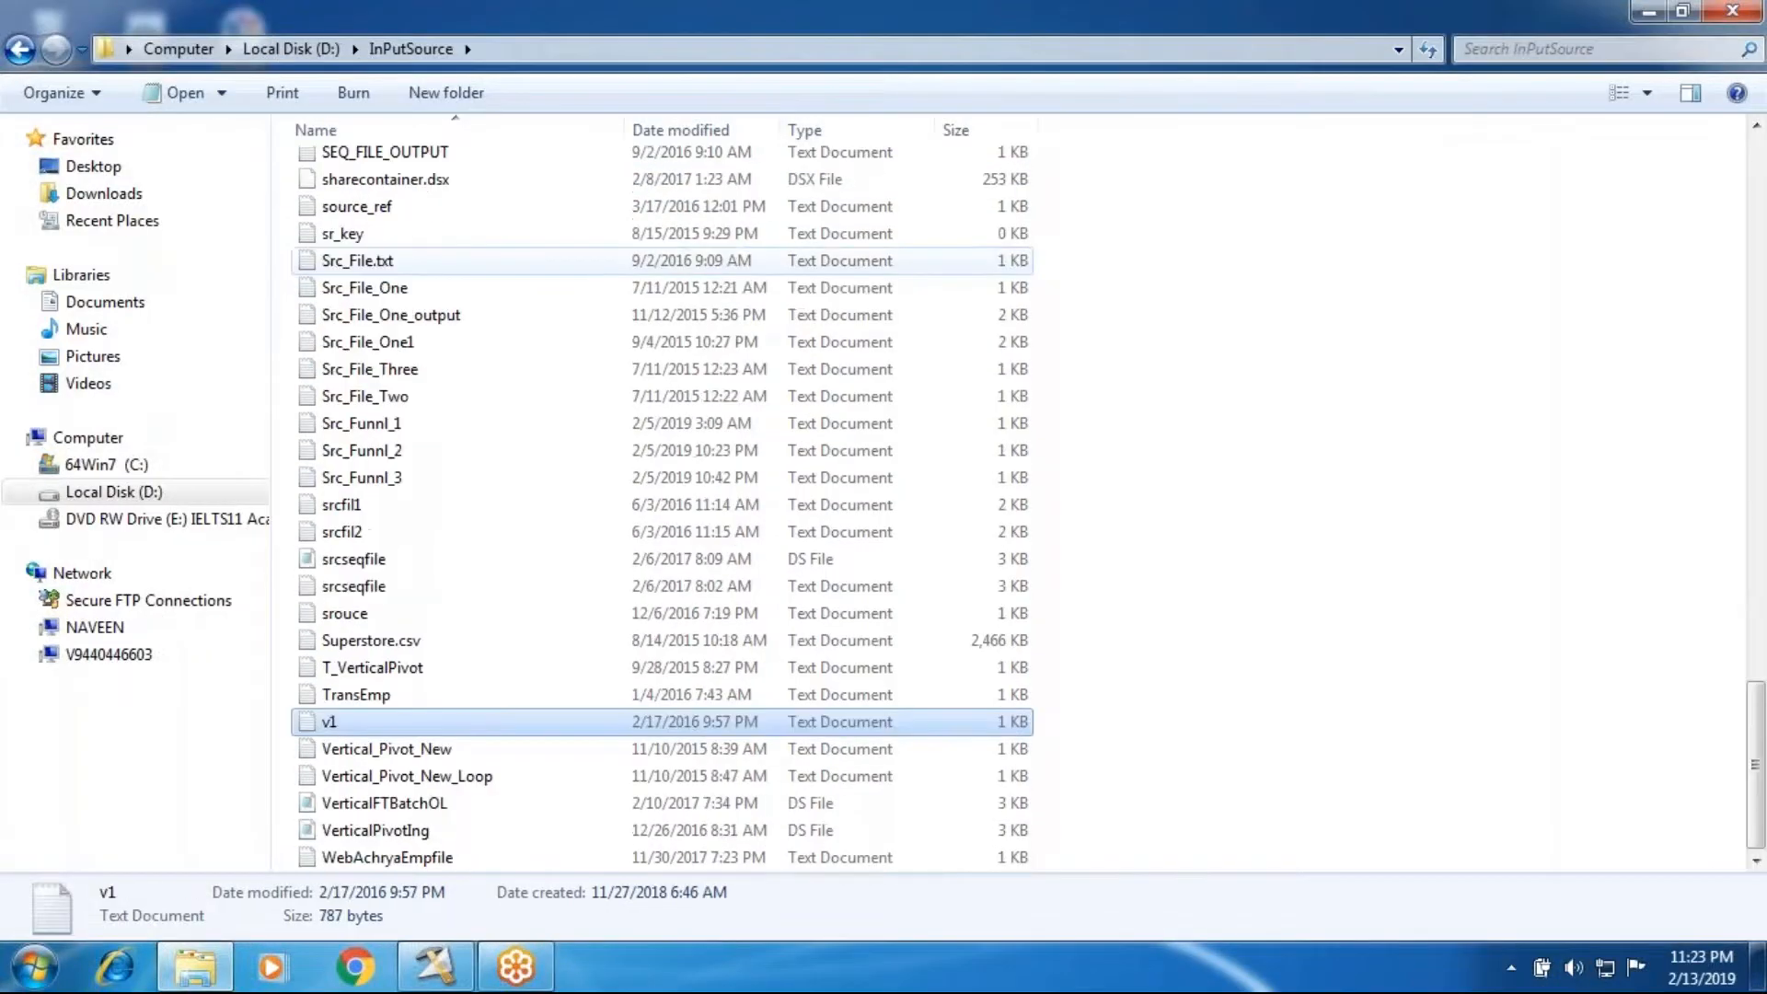
pyautogui.click(348, 758)
pyautogui.doubleClick(348, 762)
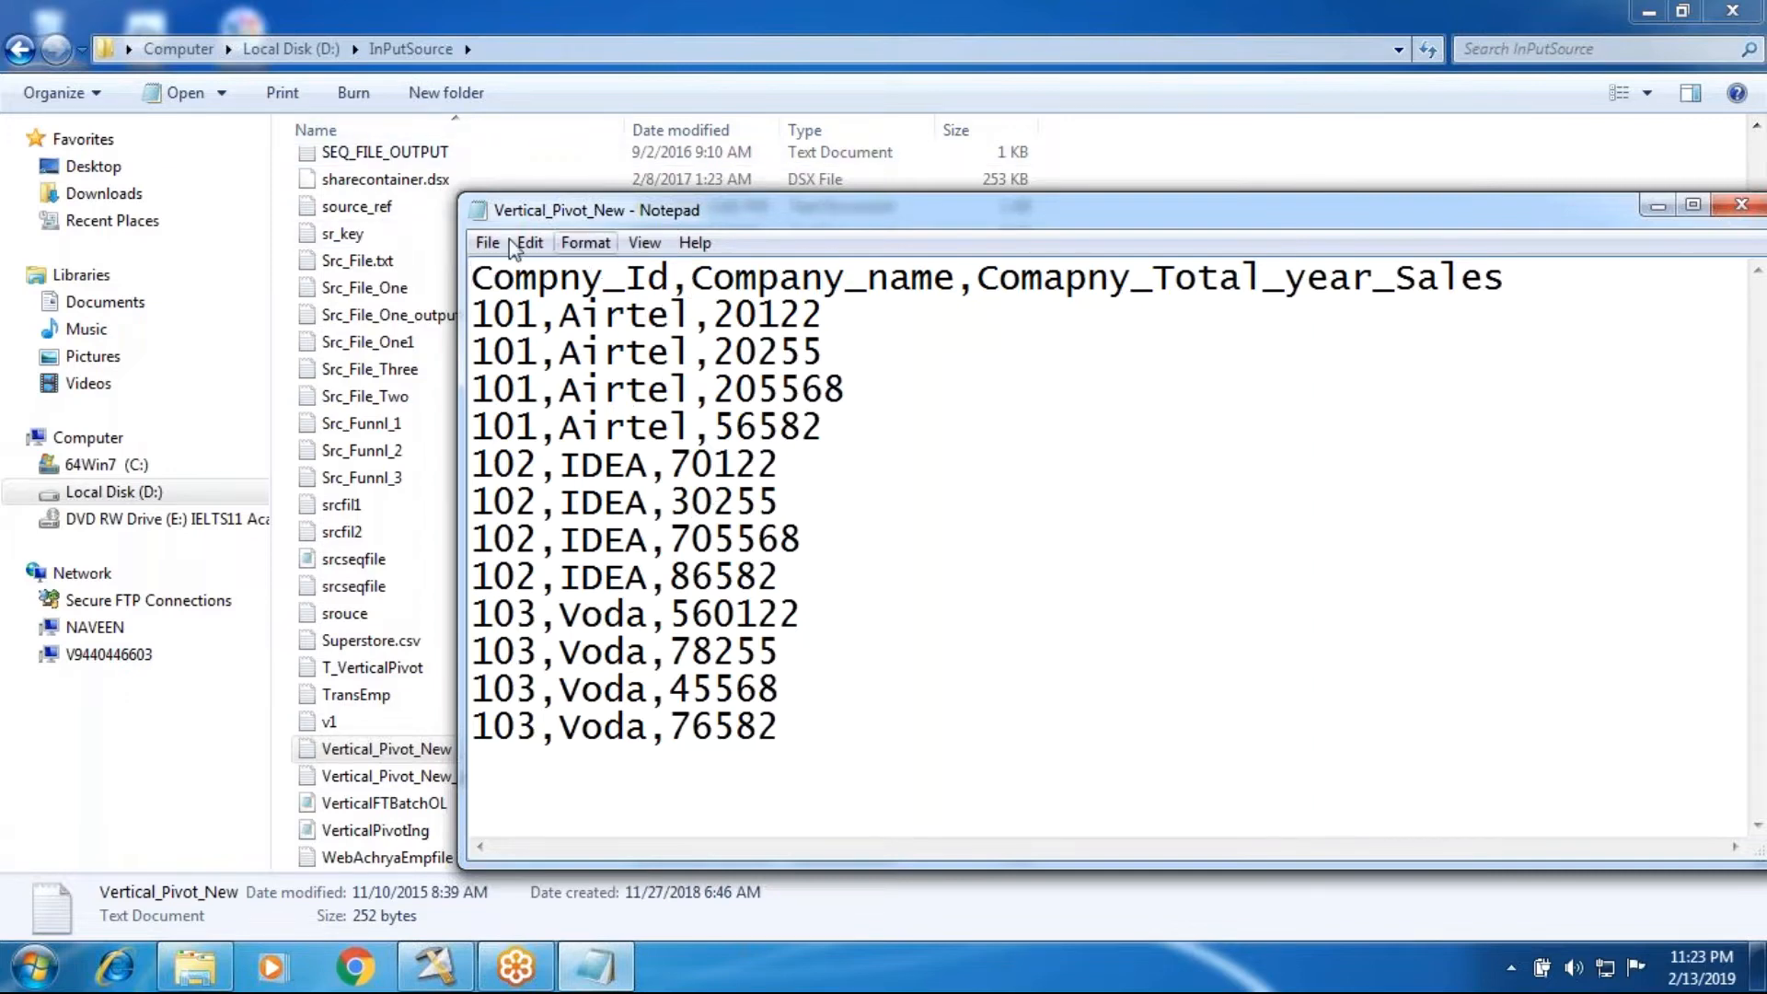
# Step: Reopen HorizantolPivot from the InPutSource folder, keeping Vertical_Pivot_New open, and highlight all of its rows
pyautogui.click(429, 261)
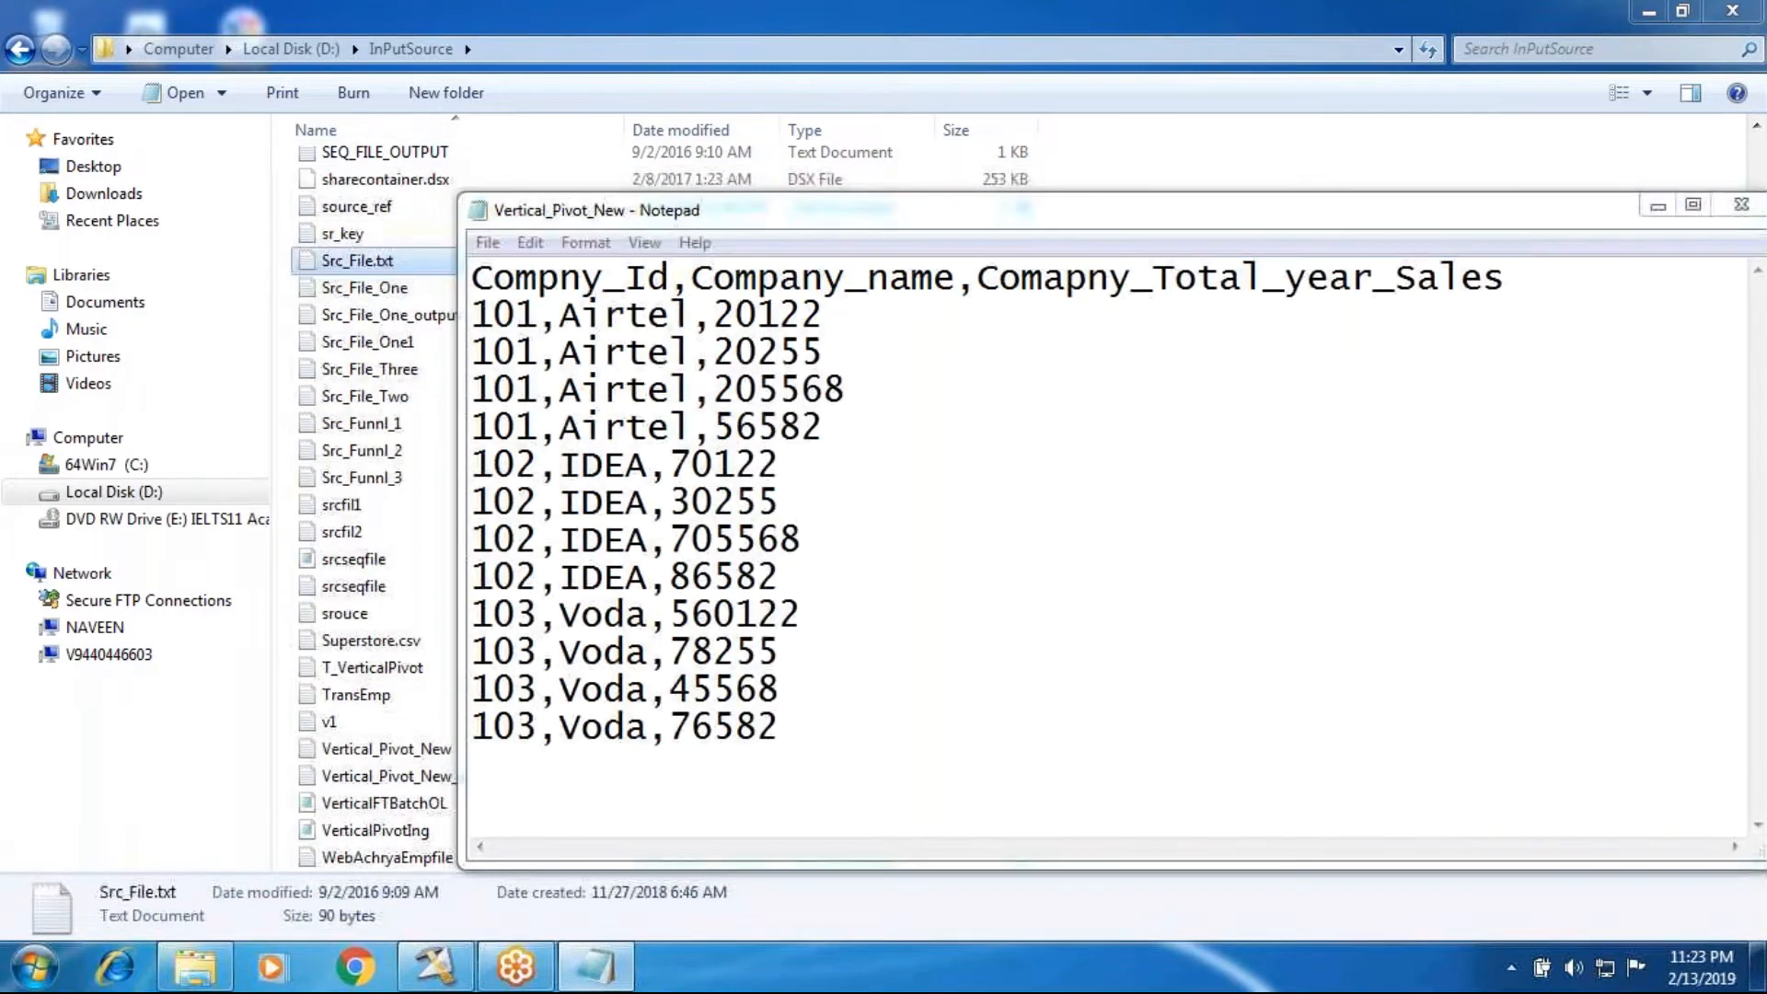
pyautogui.scroll(12, 376, 297)
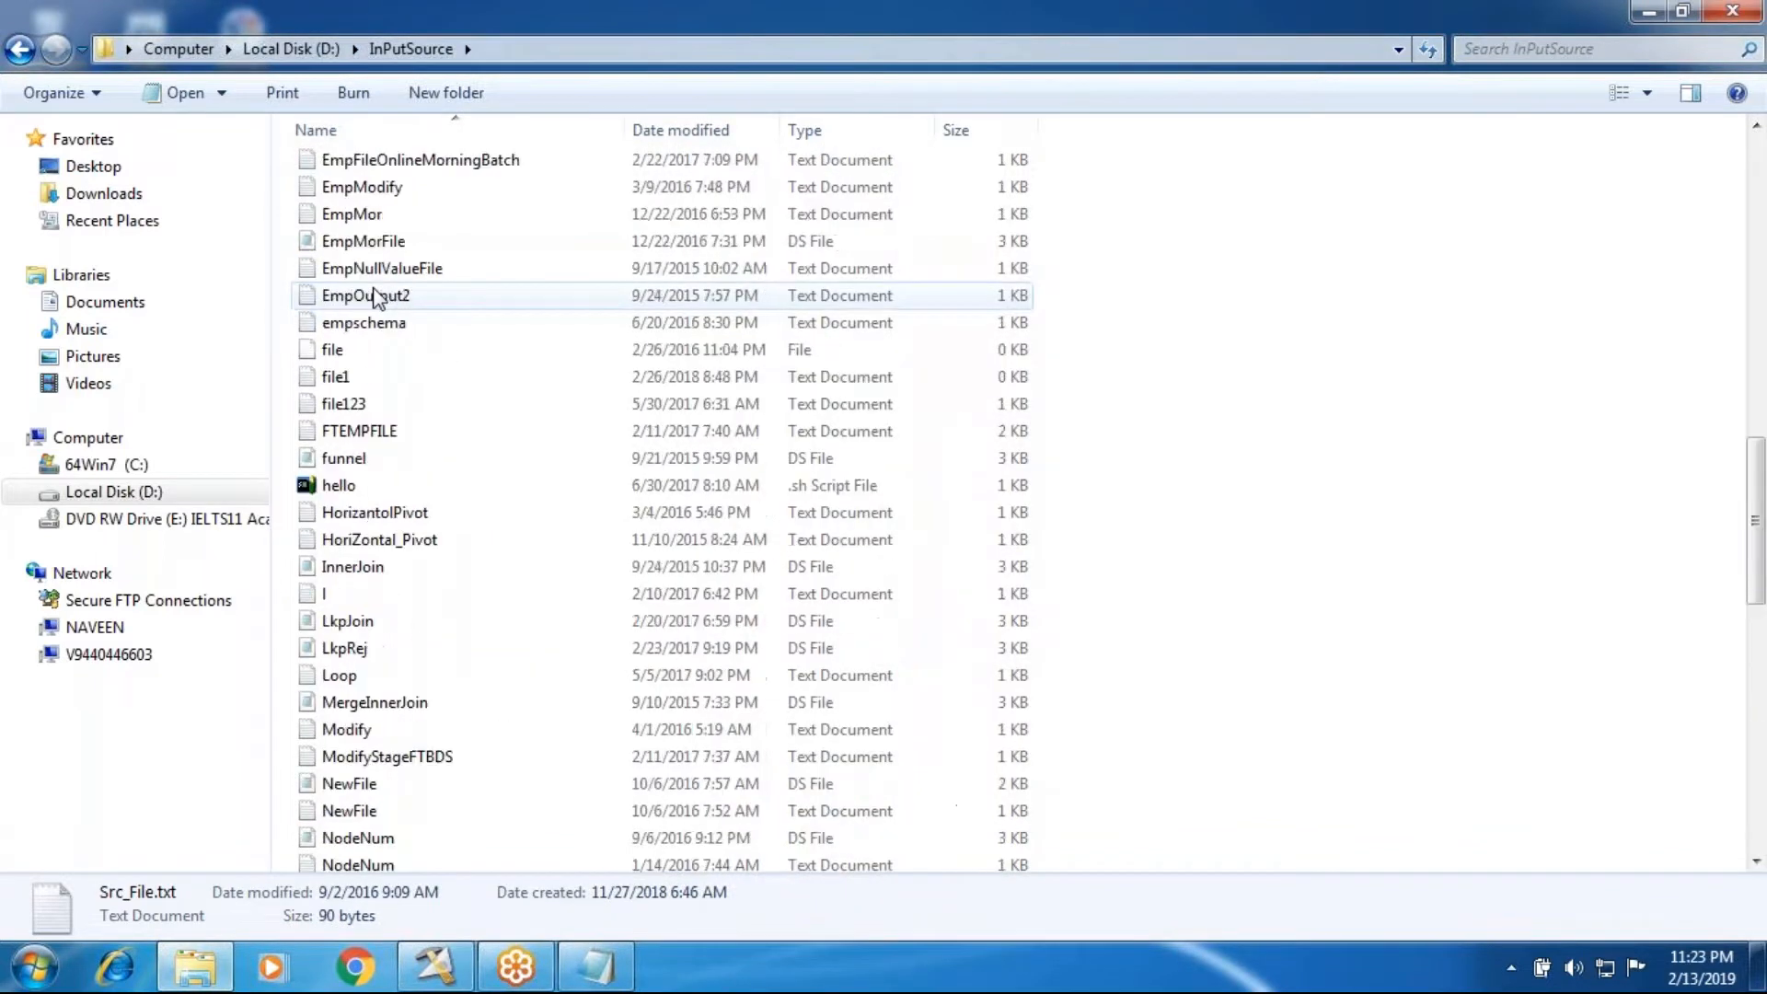
pyautogui.scroll(2, 376, 296)
pyautogui.click(378, 295)
pyautogui.press('h')
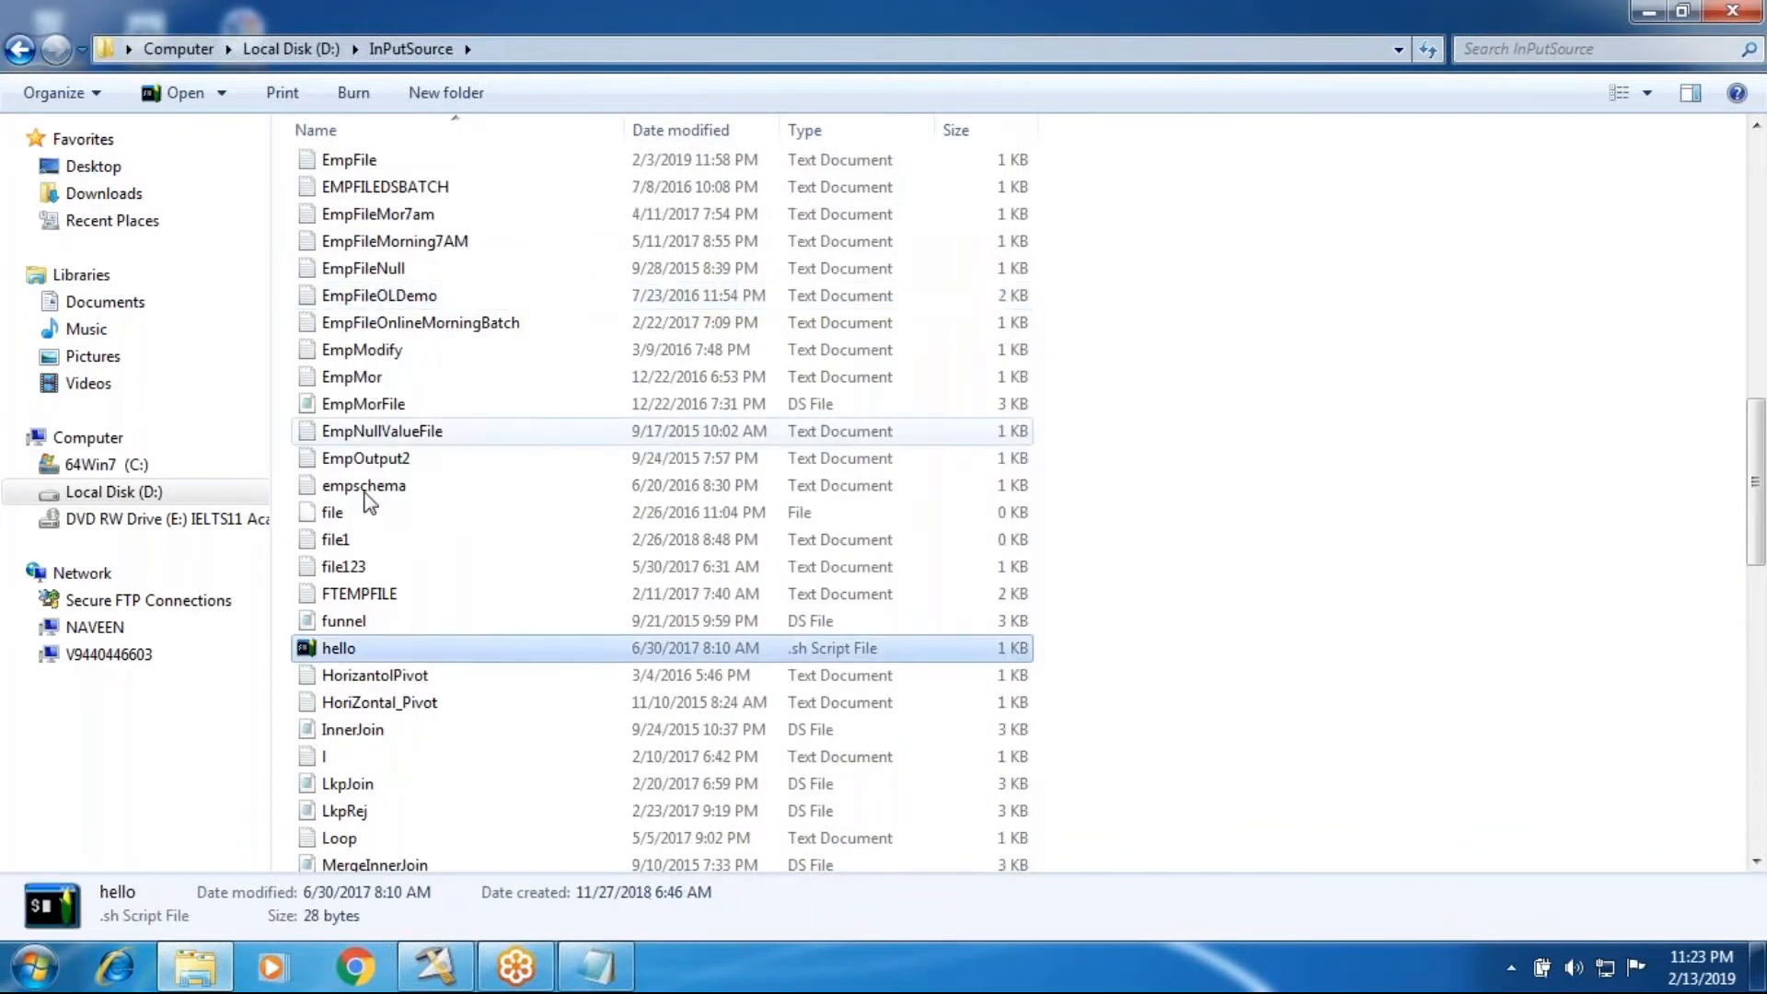
pyautogui.doubleClick(363, 681)
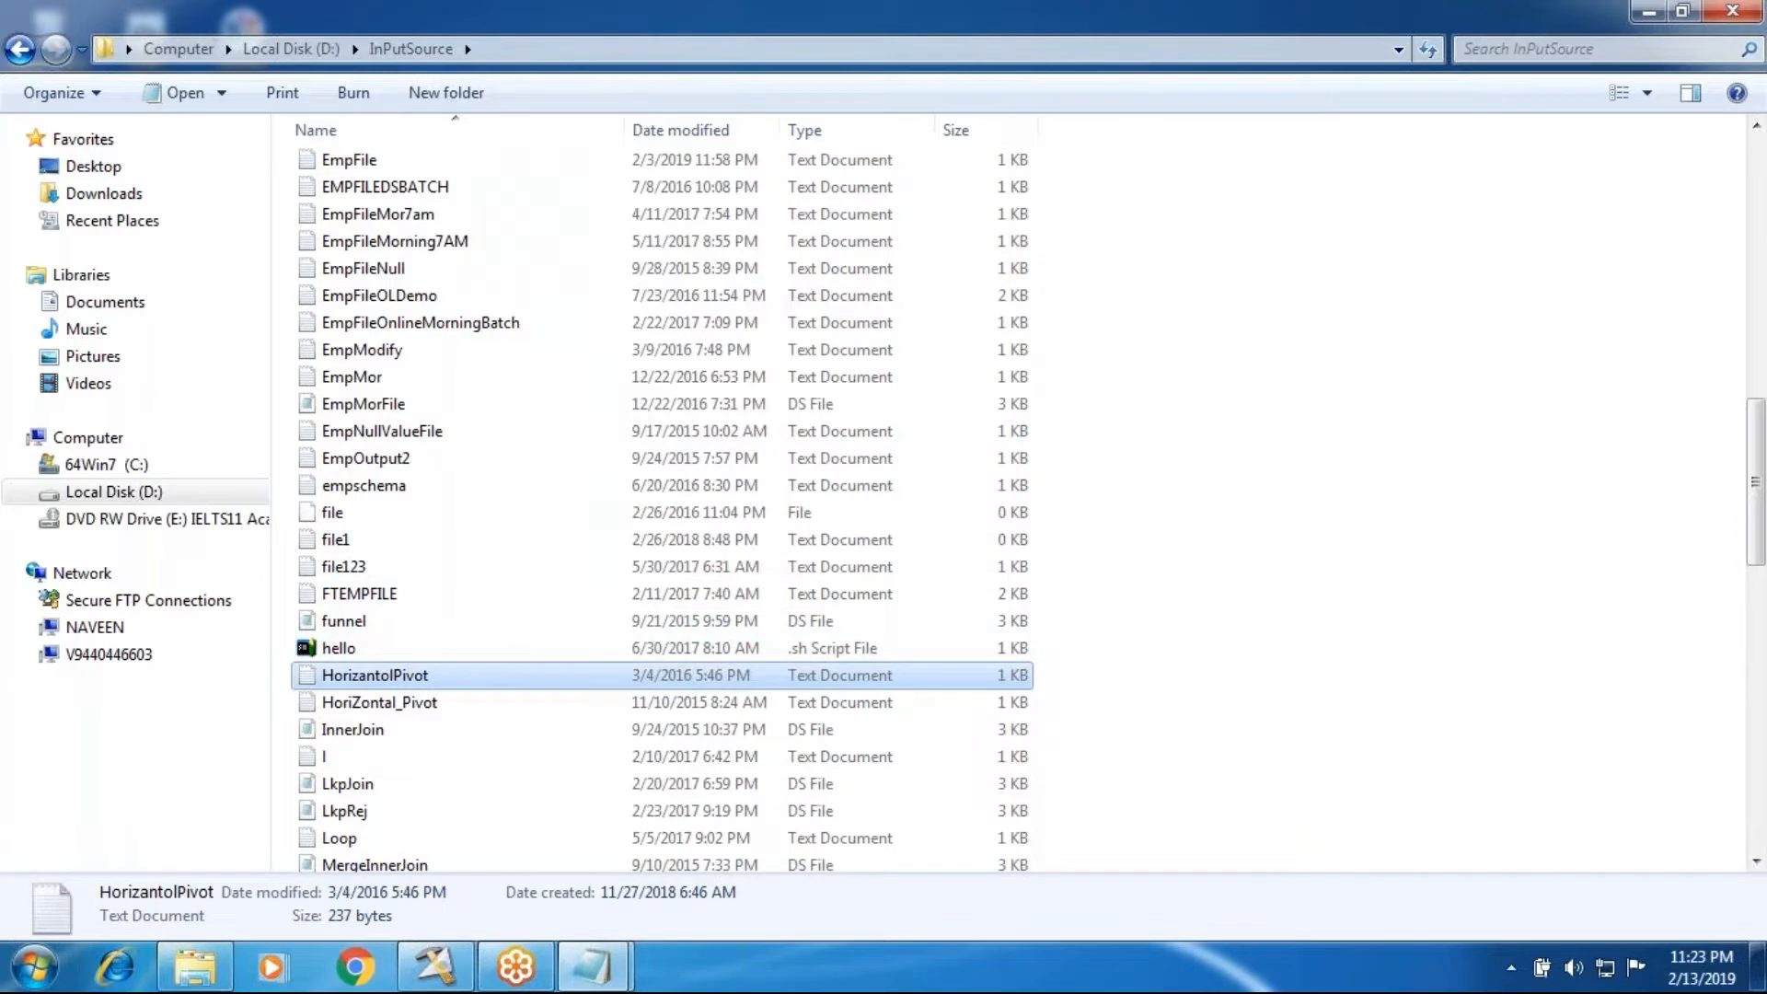
pyautogui.click(1206, 382)
pyautogui.moveTo(1206, 382); pyautogui.dragTo(474, 276)
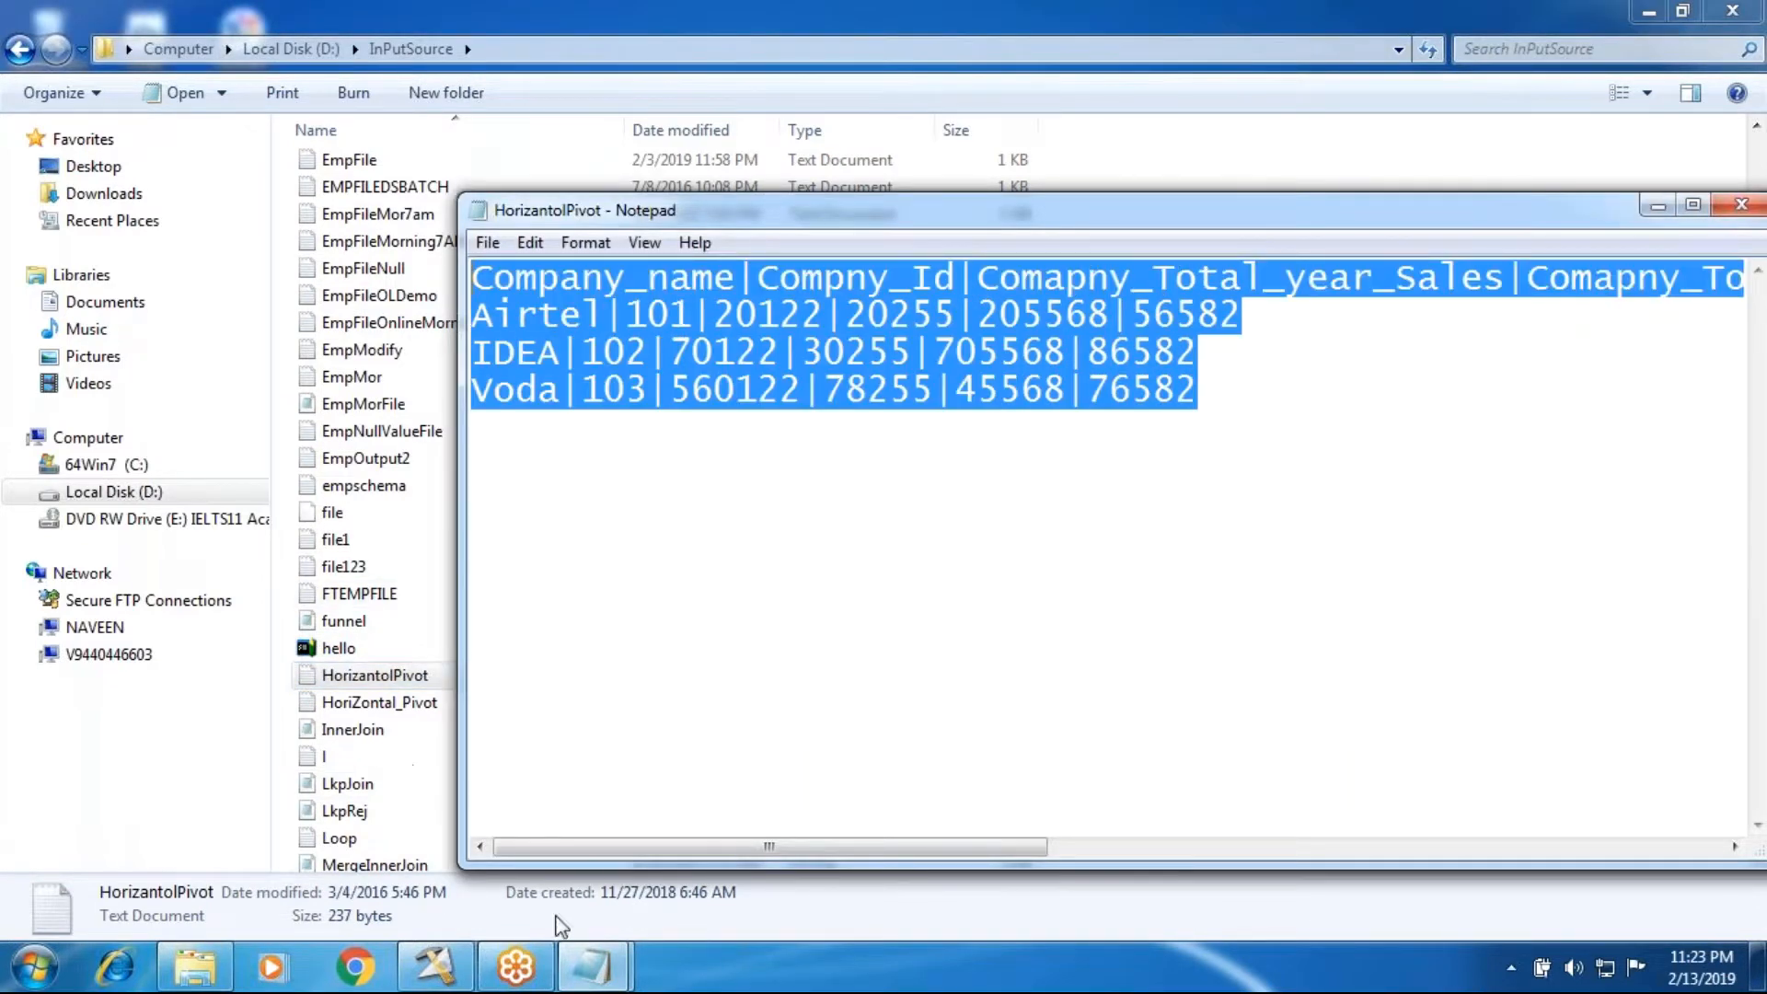
# Step: Compare the row layout of Vertical_Pivot_New with that of HorizantolPivot, and close both text files
pyautogui.moveTo(592, 968)
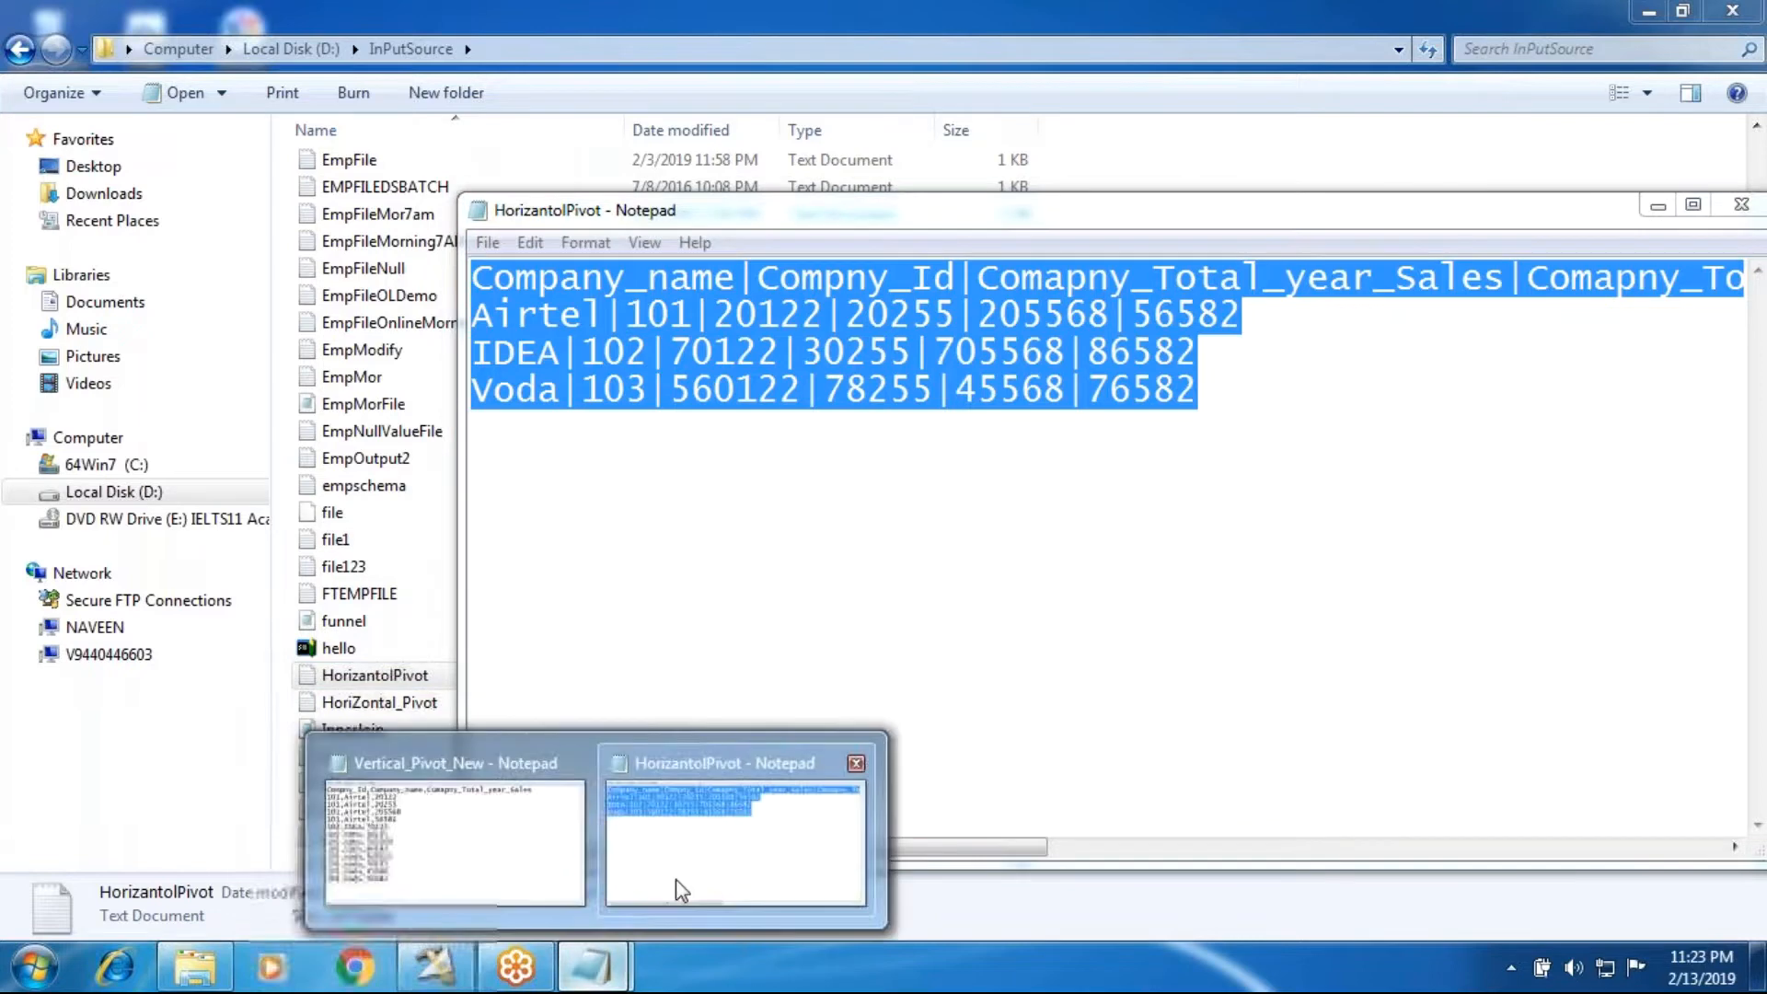
pyautogui.click(481, 852)
pyautogui.click(913, 536)
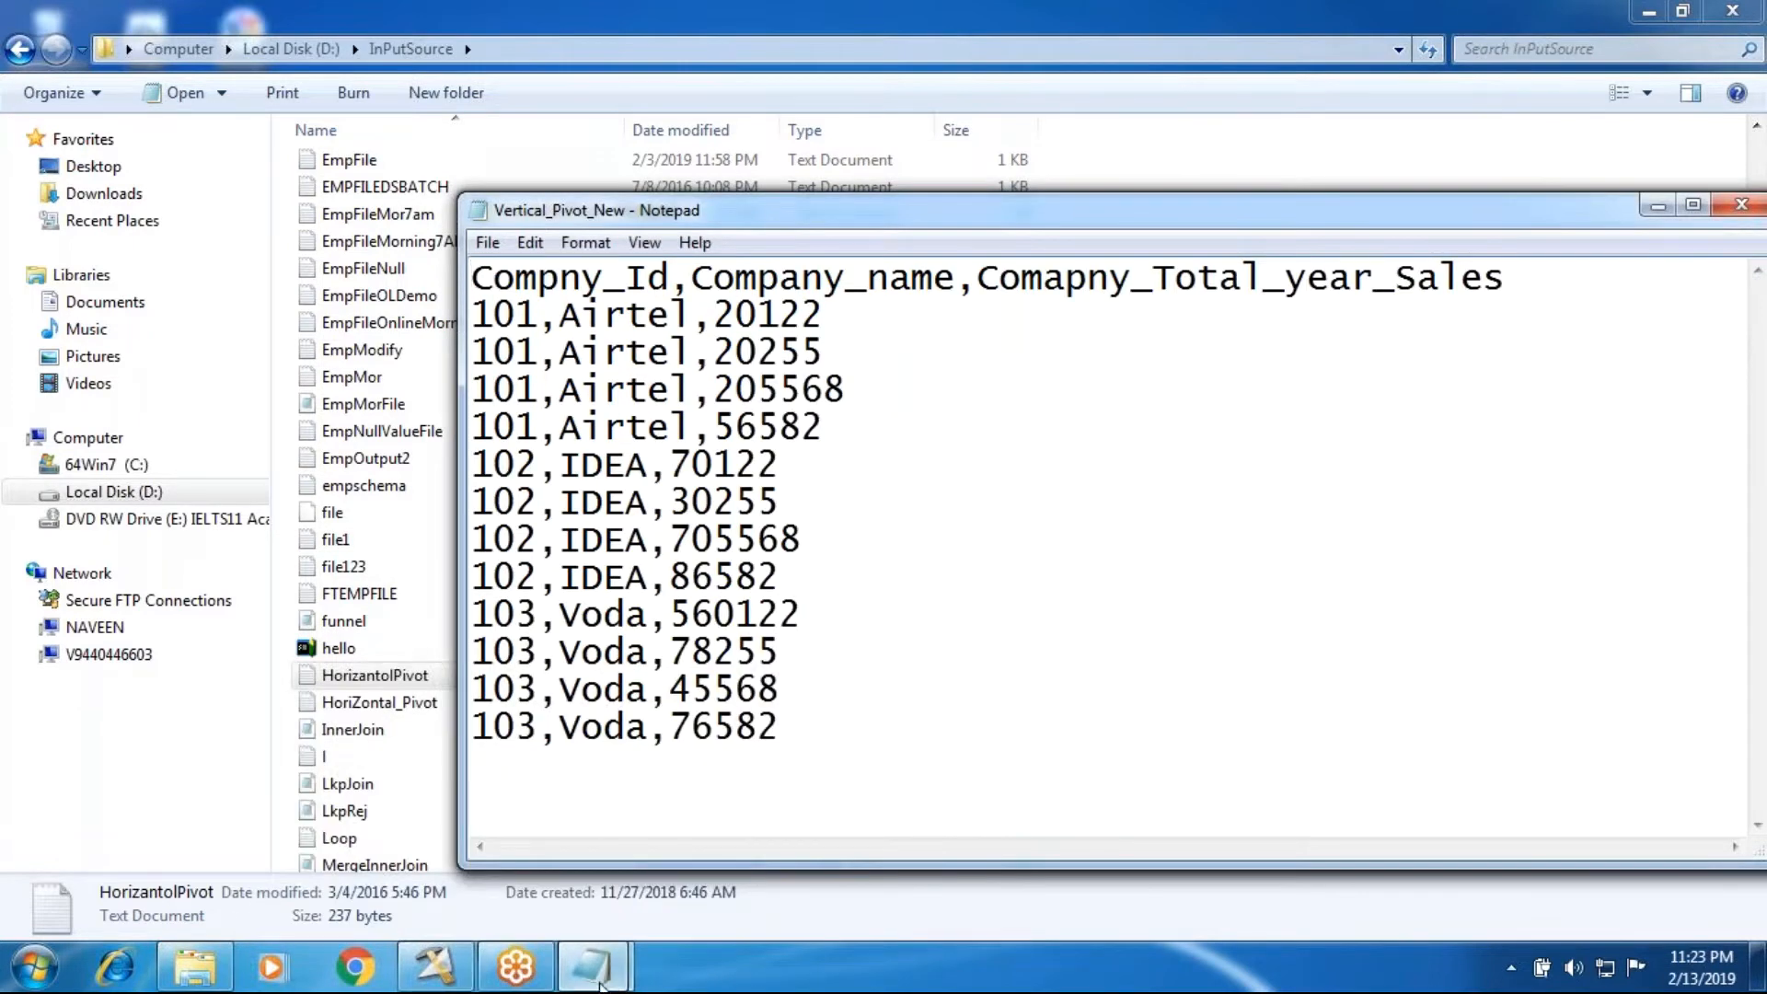
pyautogui.moveTo(598, 977)
pyautogui.click(709, 856)
pyautogui.click(650, 556)
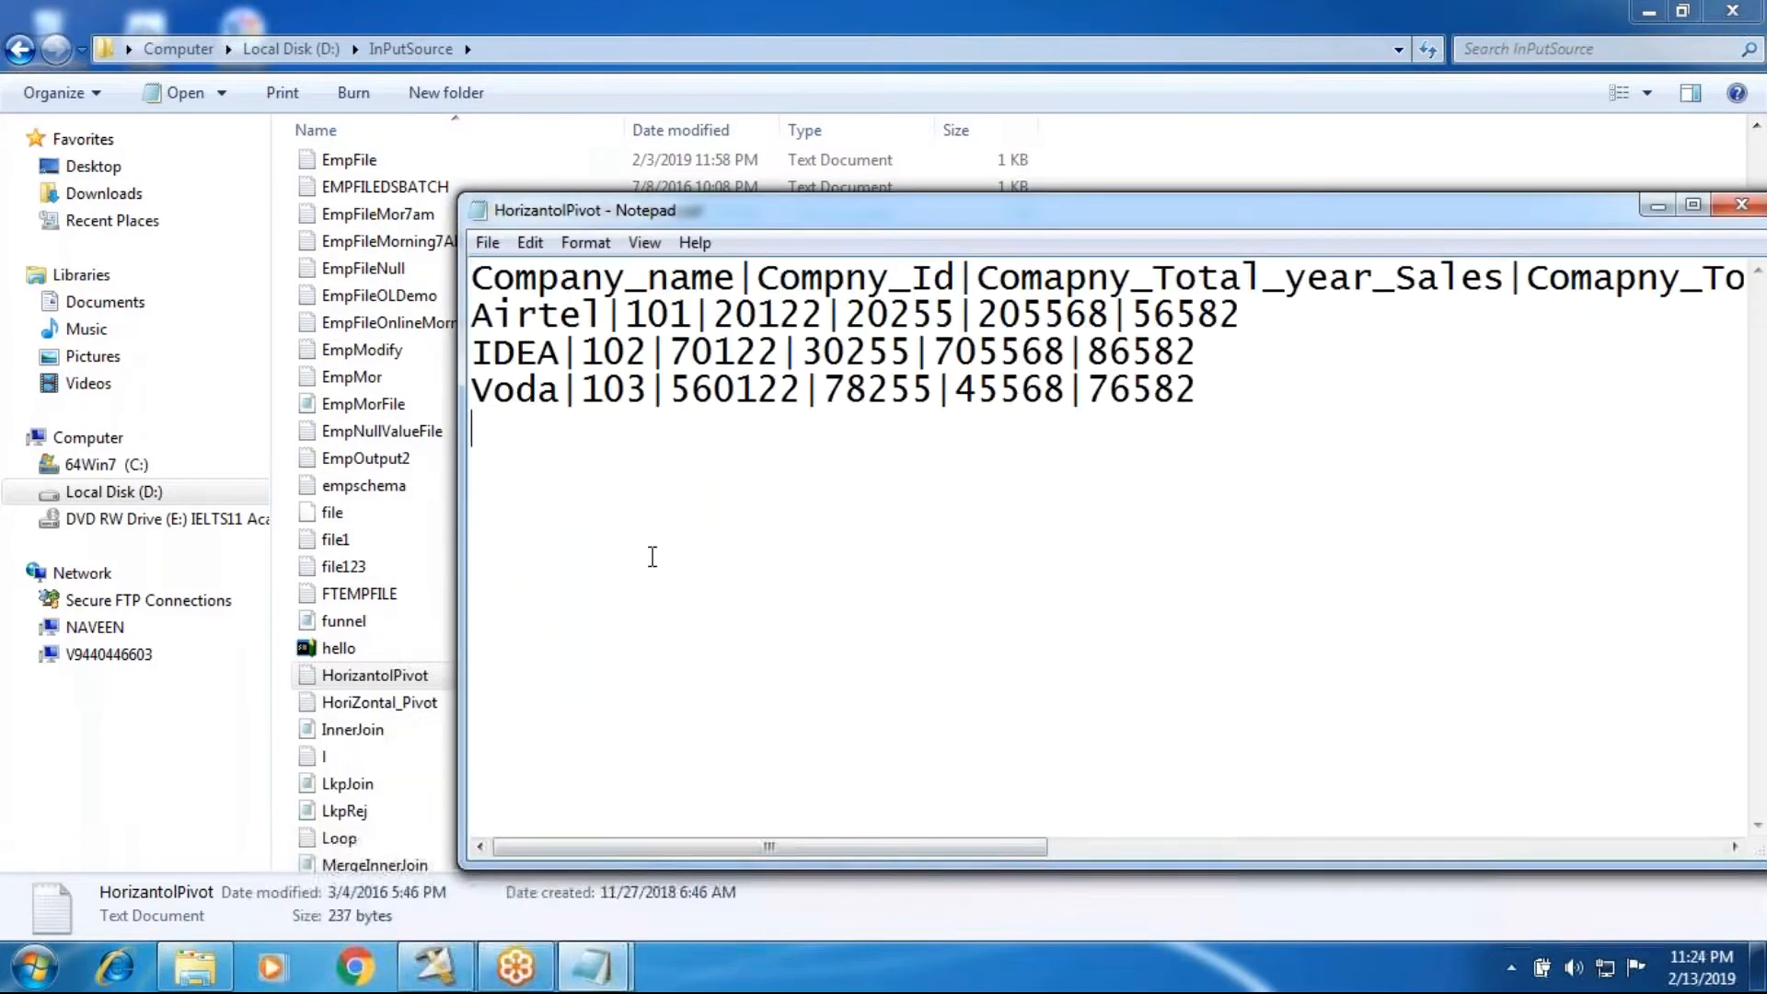
pyautogui.click(1741, 208)
pyautogui.click(1737, 211)
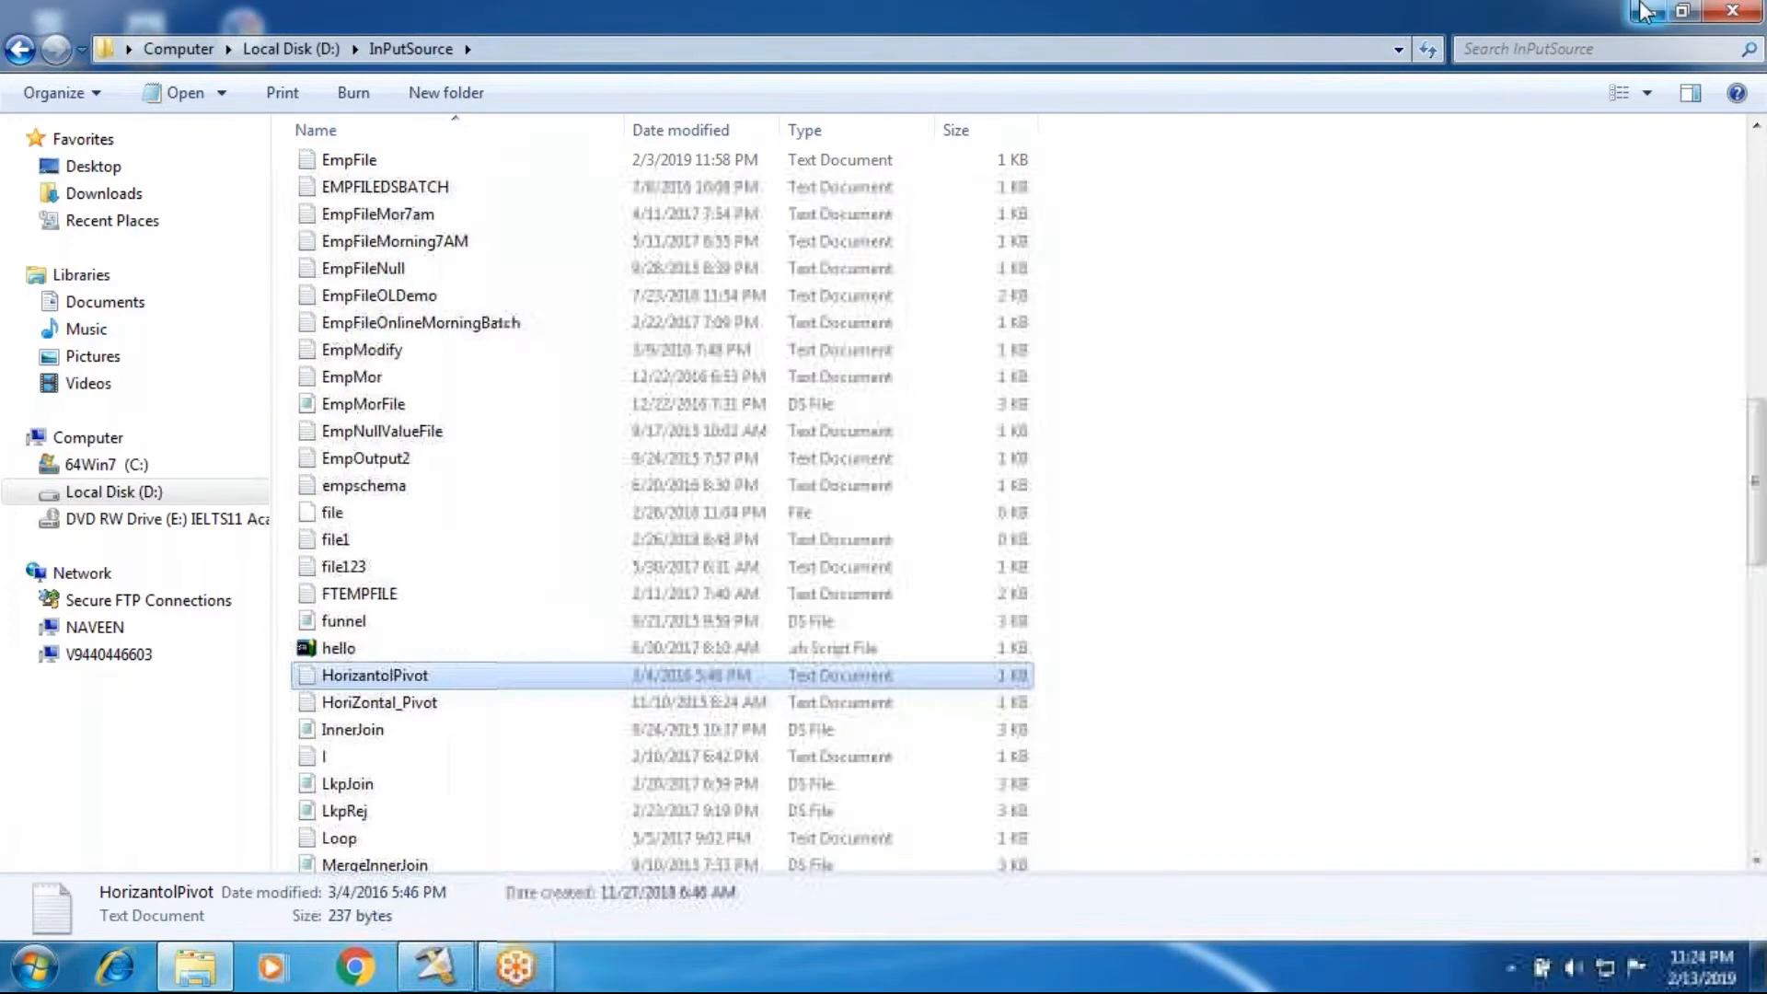
# Step: Switch to DataStage Designer, create a new parallel job and maximize its canvas
pyautogui.click(1645, 11)
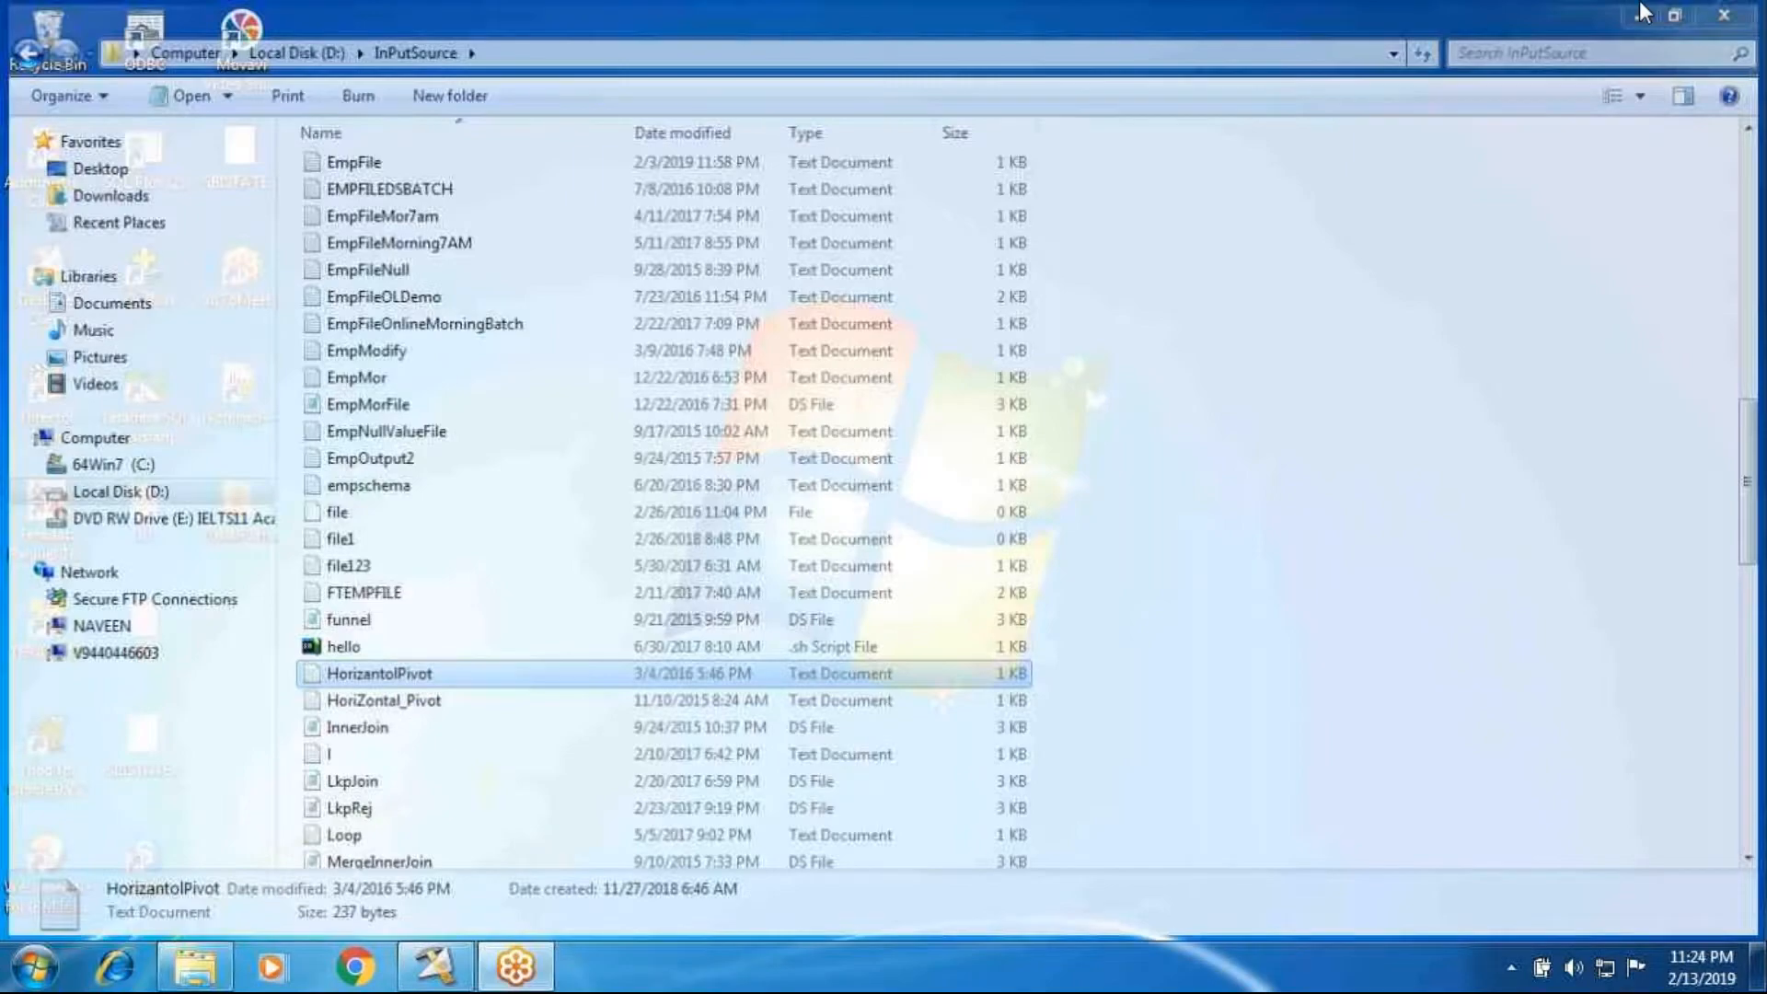
pyautogui.click(435, 966)
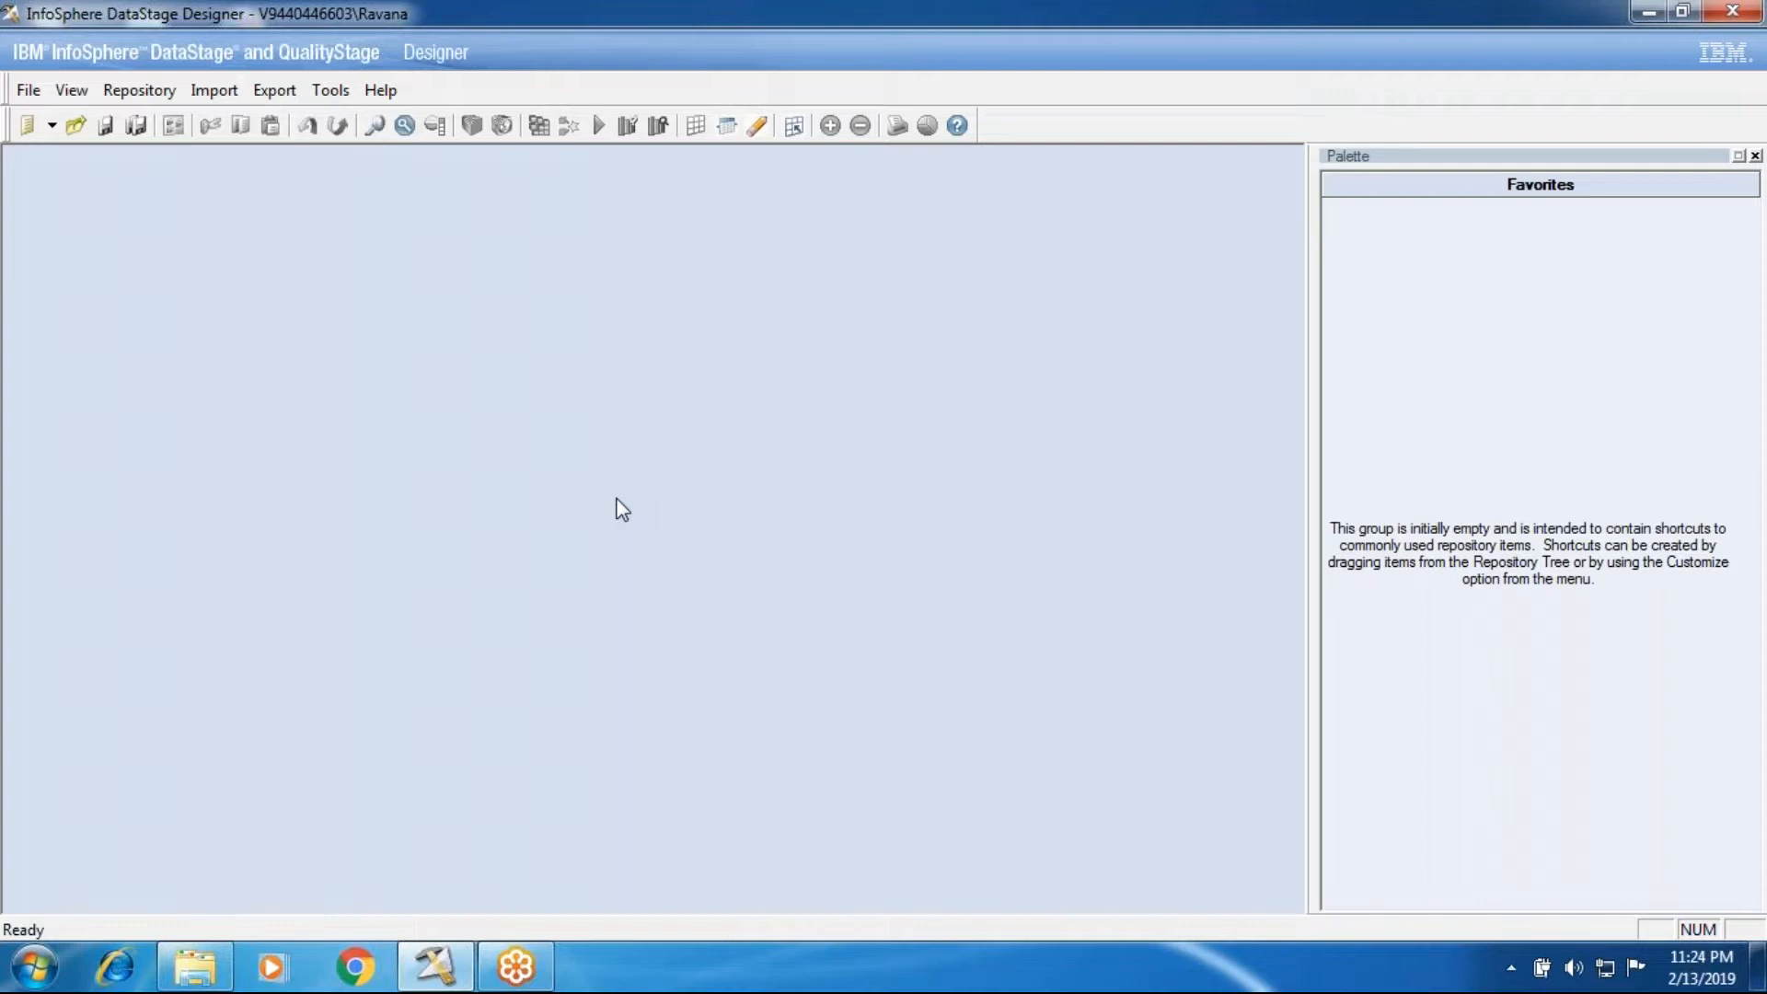
pyautogui.click(29, 91)
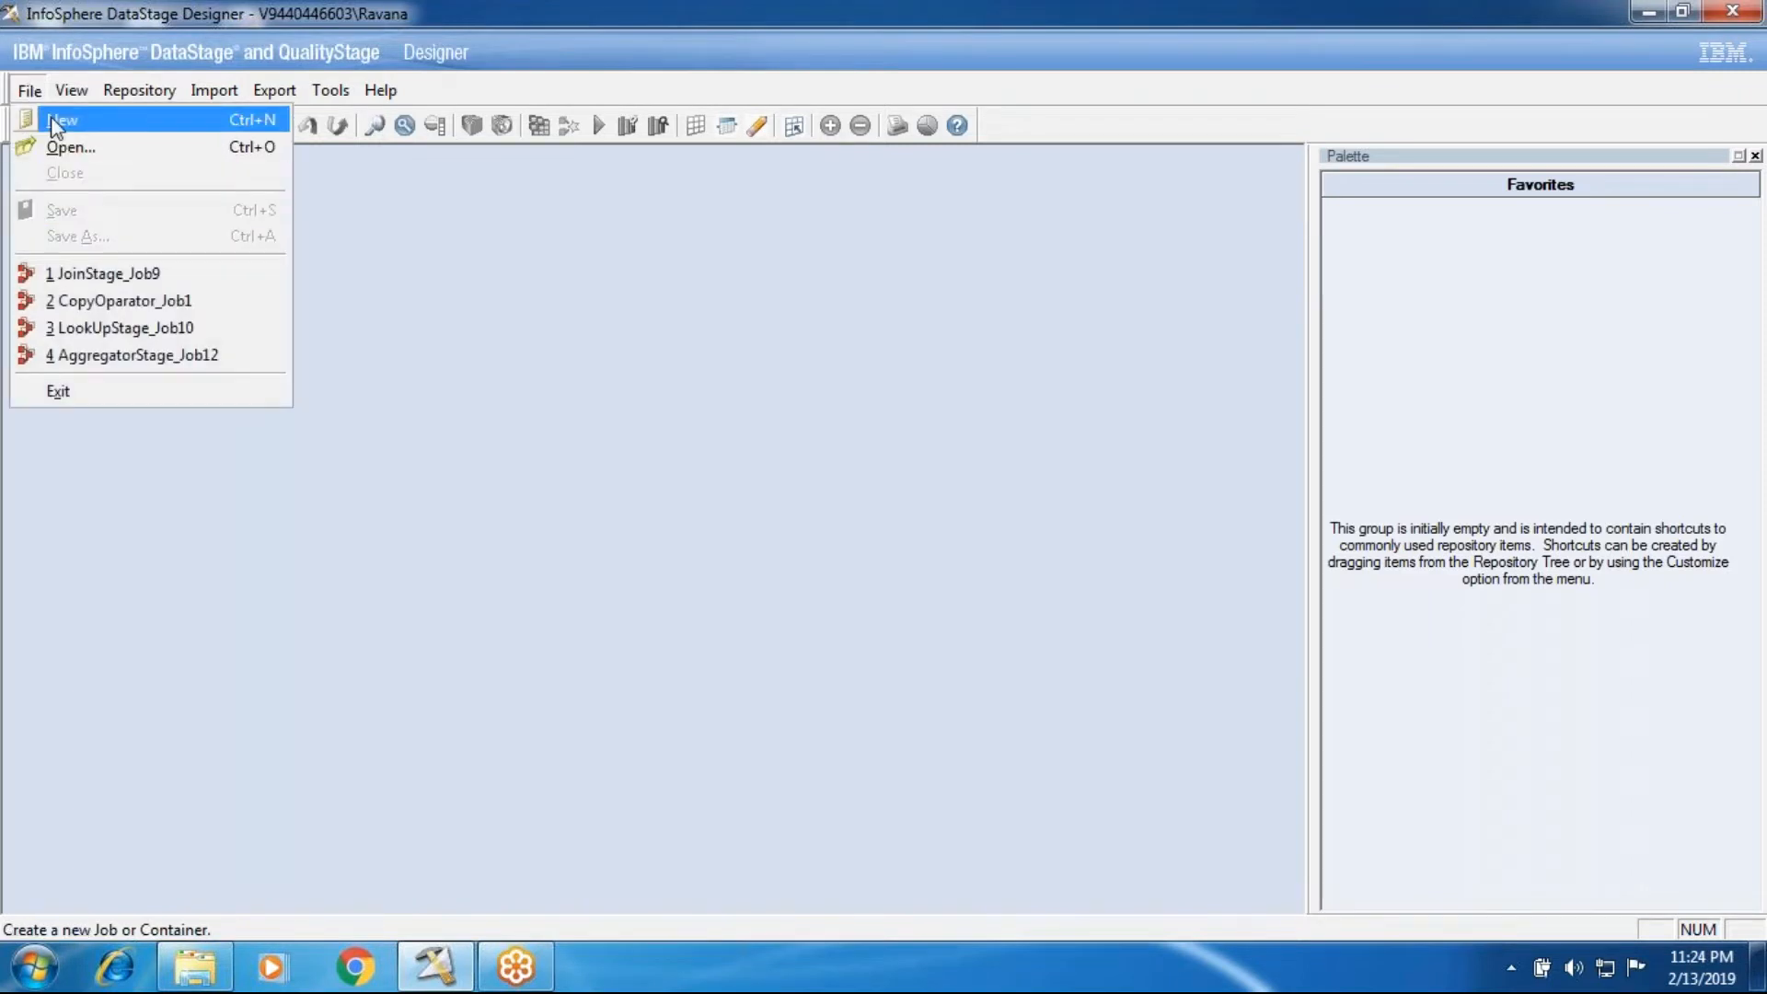
pyautogui.click(52, 126)
pyautogui.click(858, 331)
pyautogui.click(922, 711)
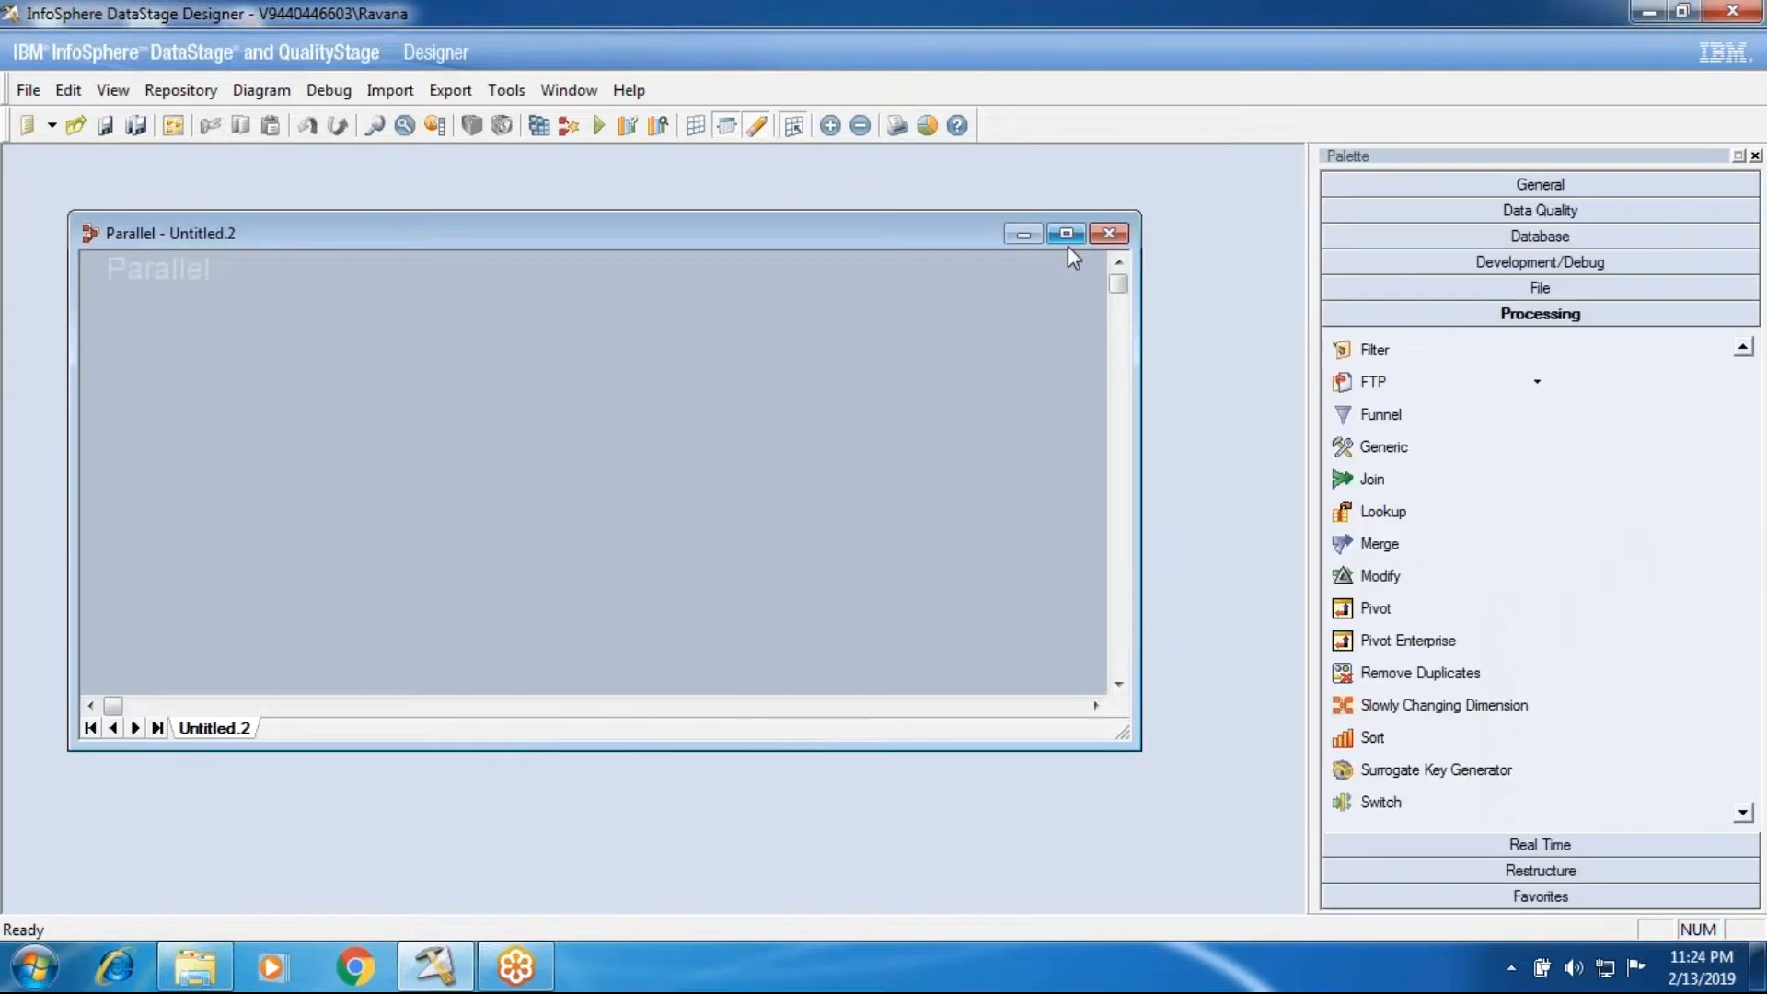
pyautogui.click(1068, 246)
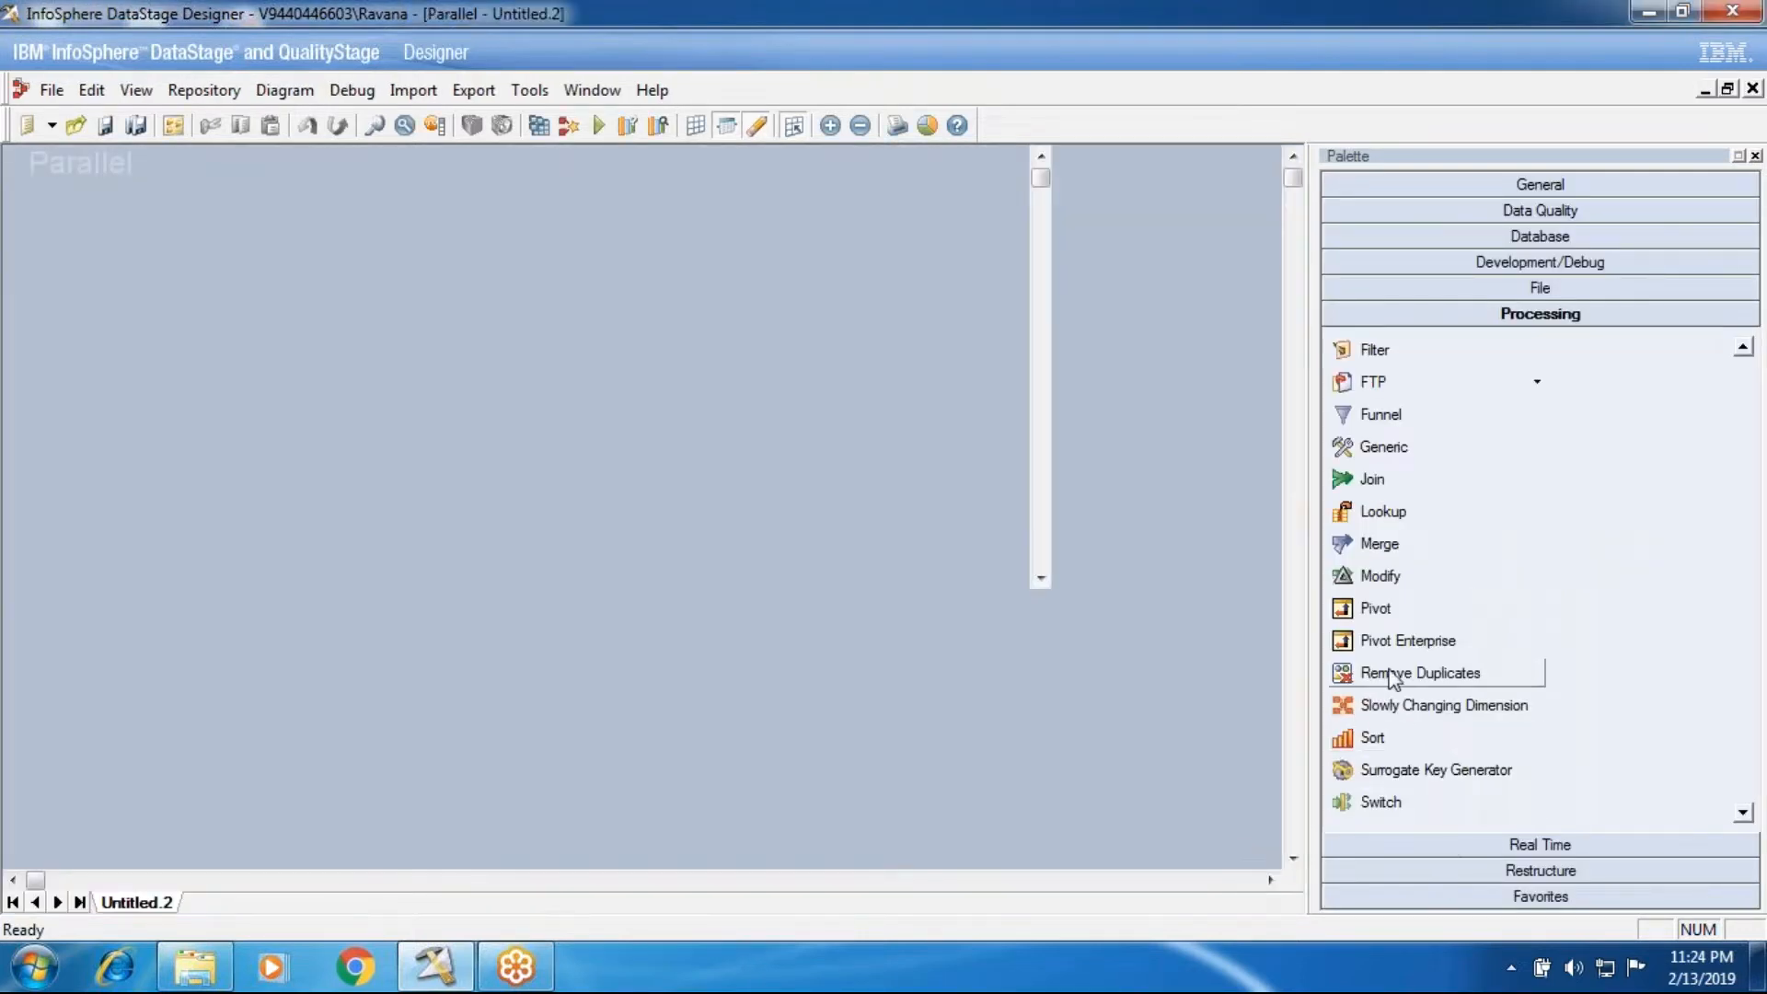
# Step: Add a Pivot Enterprise processing stage to the upper middle of the job canvas
pyautogui.scroll(3, 1413, 561)
pyautogui.scroll(3, 1416, 552)
pyautogui.scroll(-8, 1416, 553)
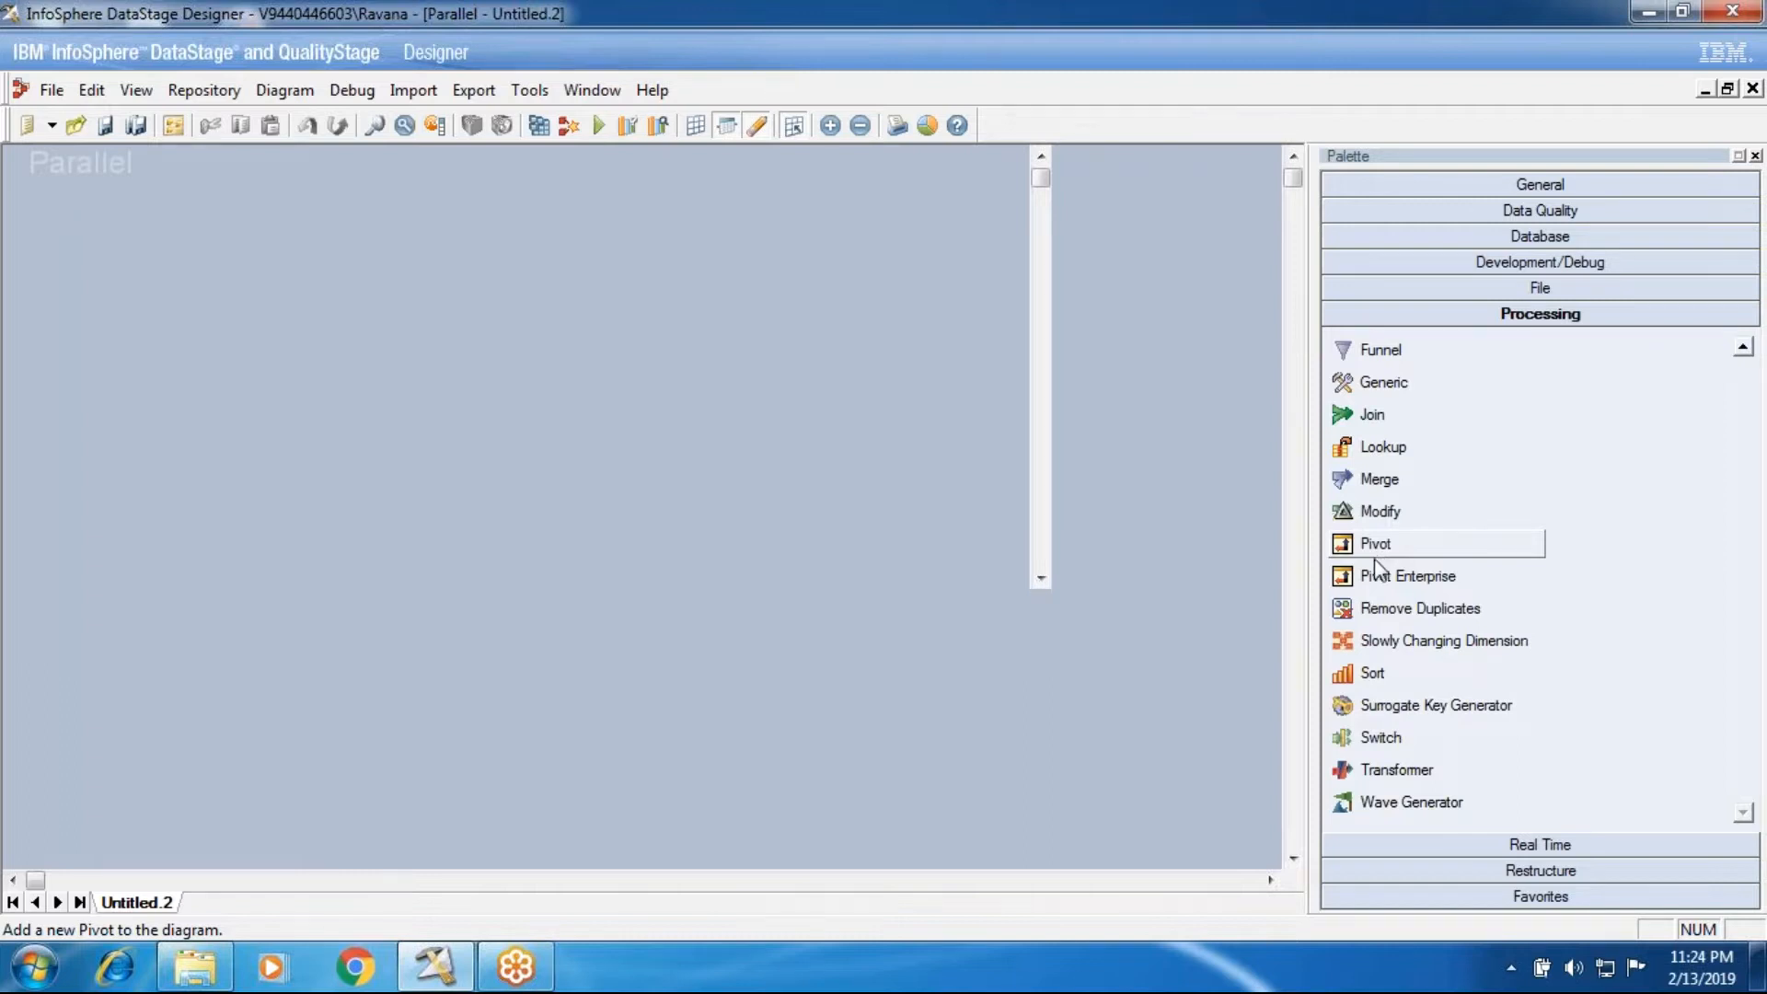
pyautogui.click(1380, 577)
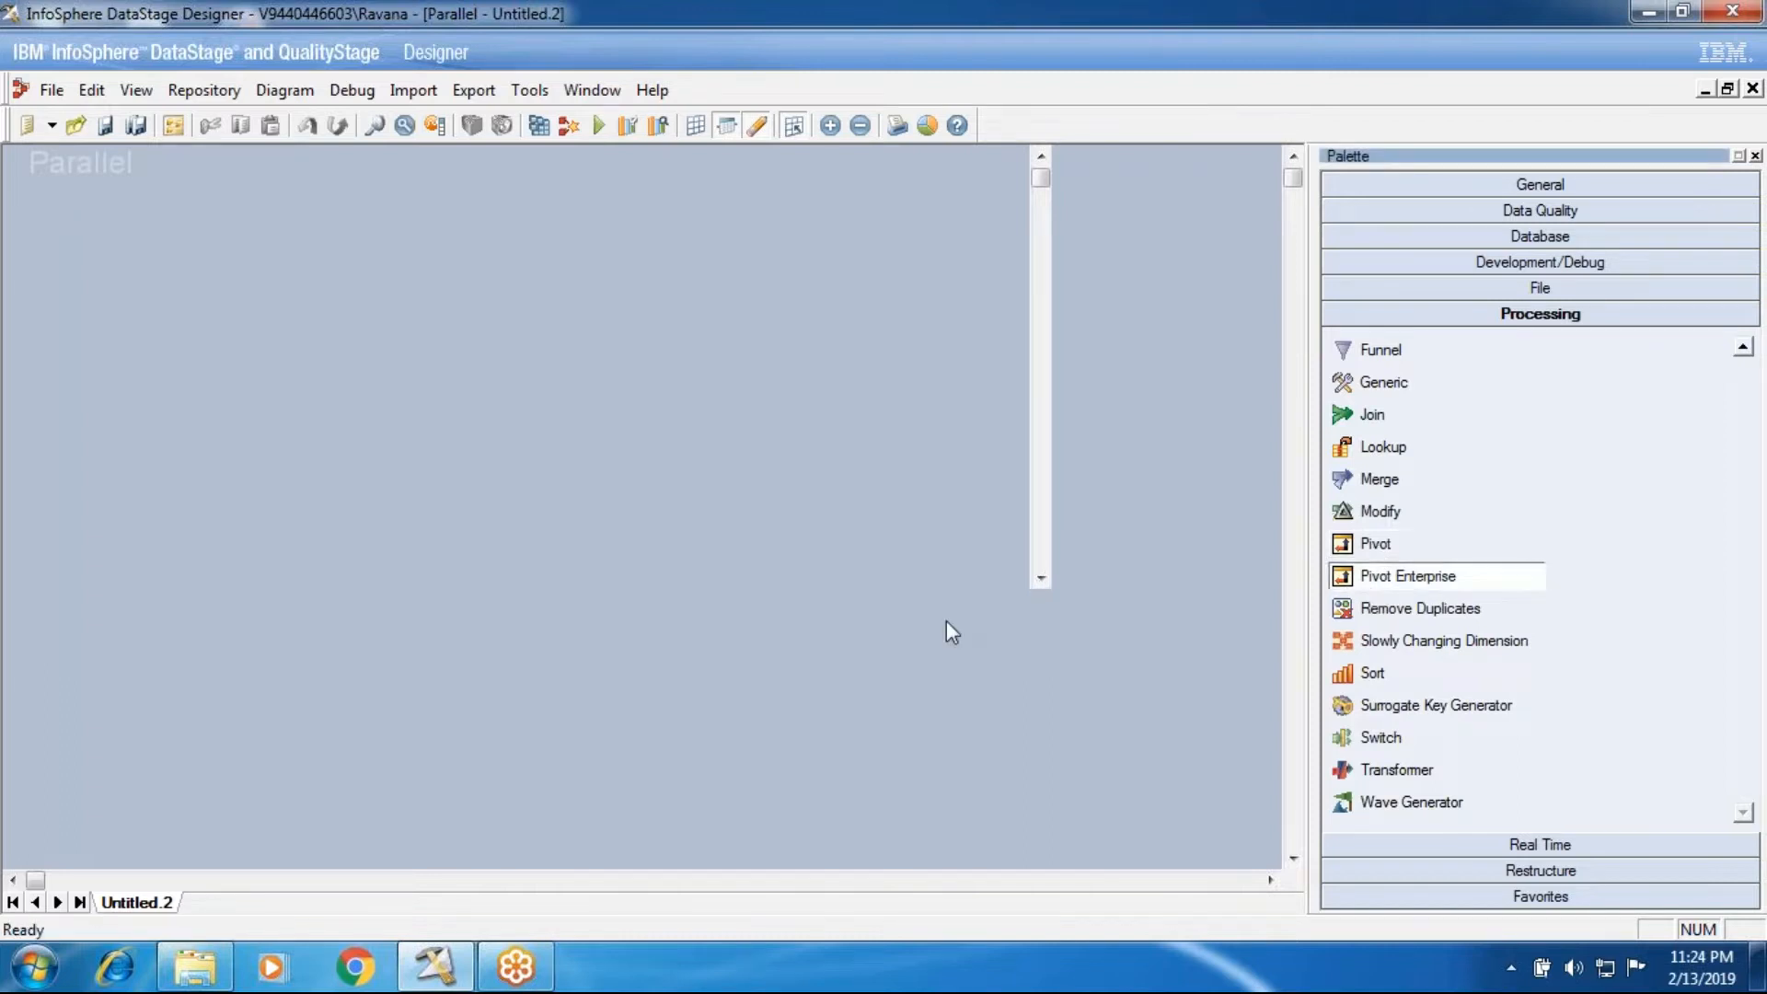
pyautogui.click(571, 426)
pyautogui.moveTo(589, 456); pyautogui.dragTo(527, 363)
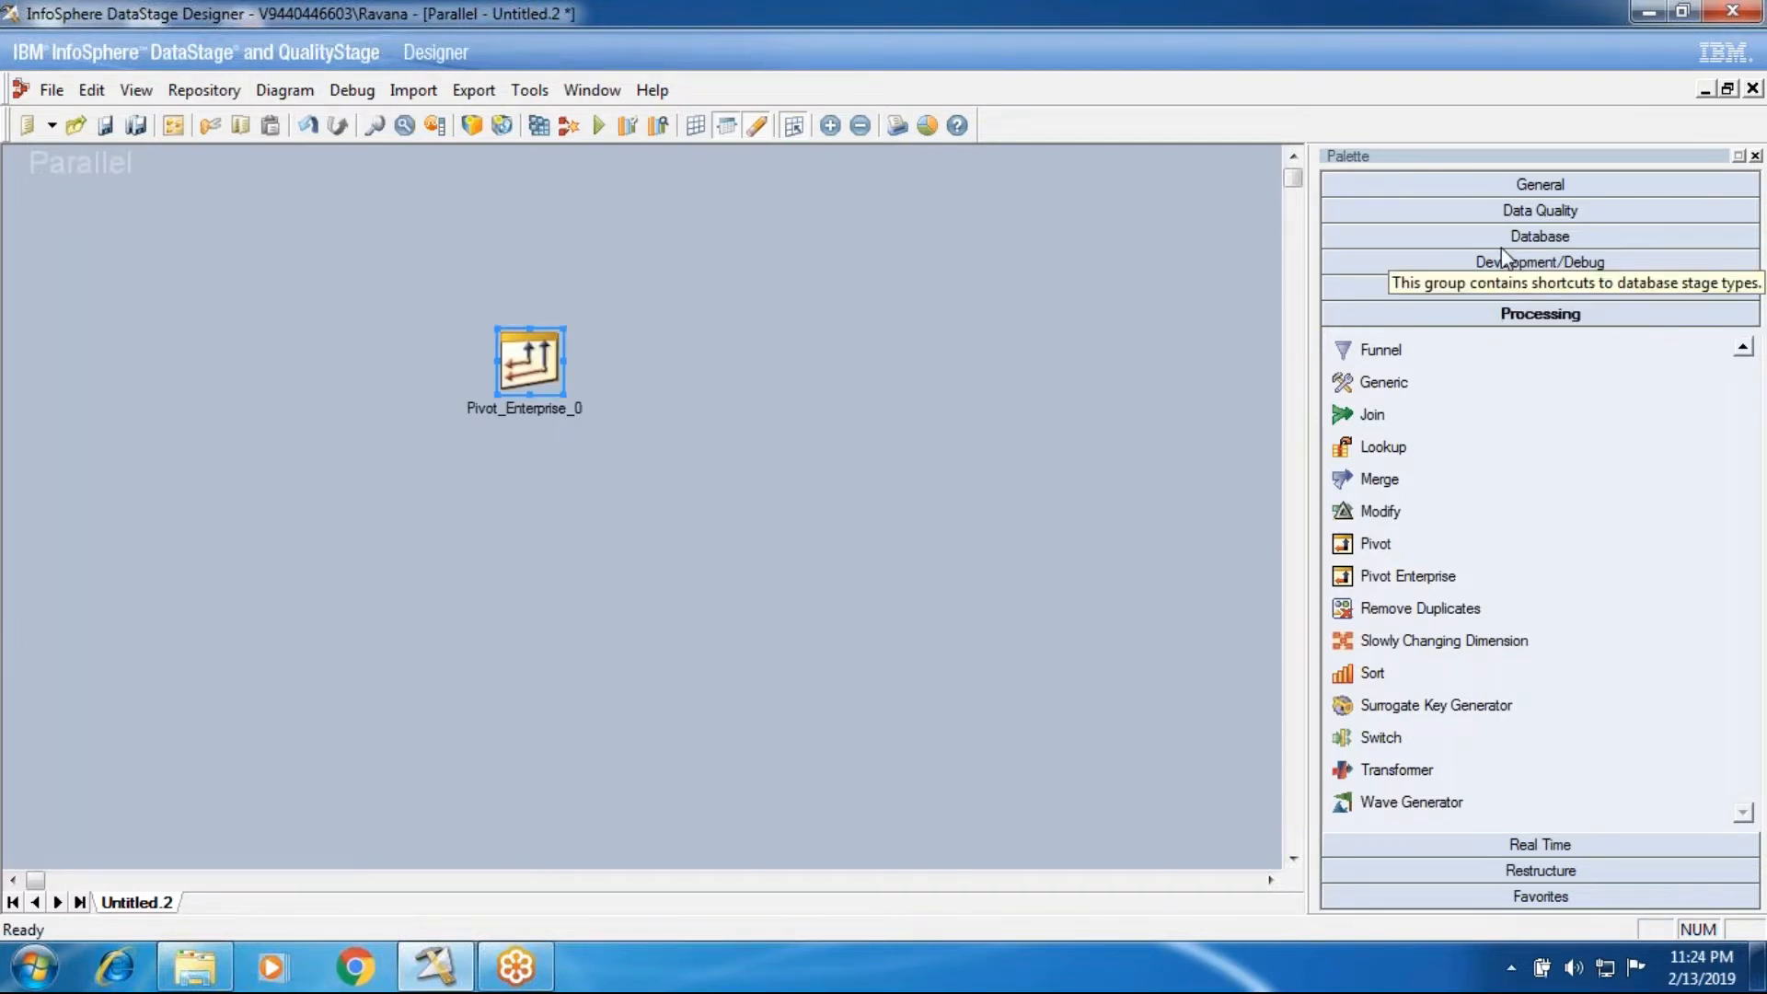
# Step: Place a Sequential File stage before the Pivot Enterprise stage and link it to that stage as input
pyautogui.click(1493, 284)
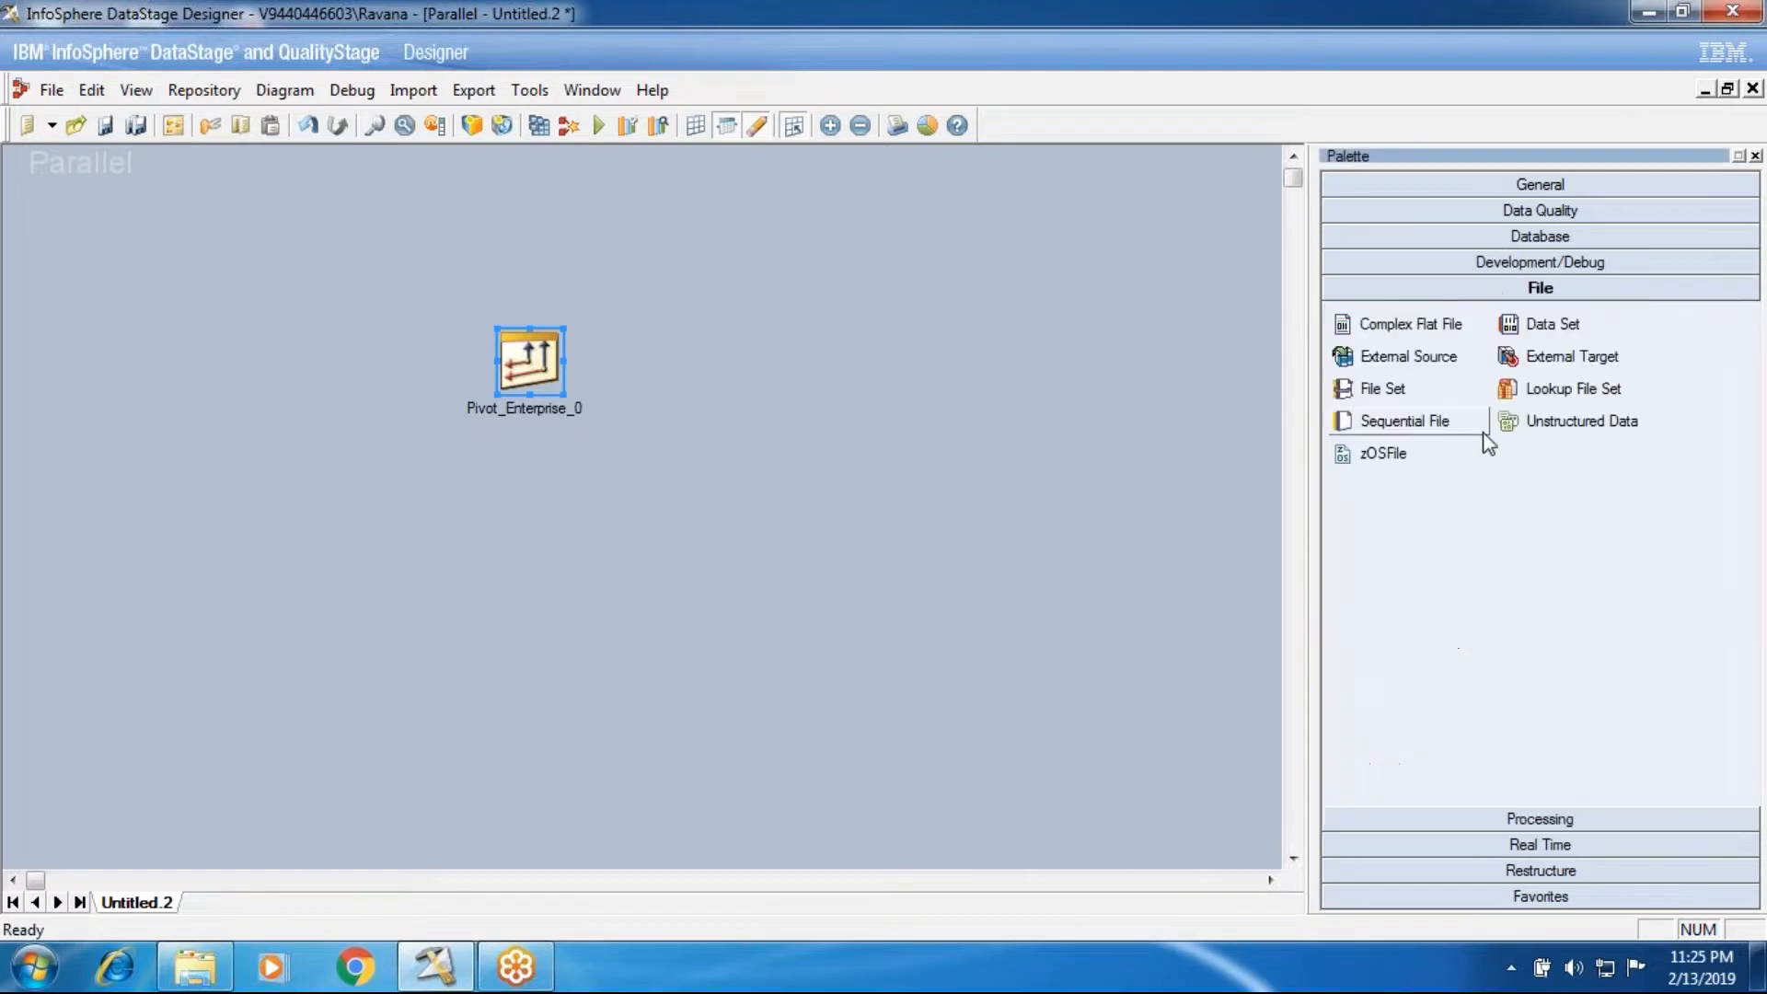
pyautogui.click(1473, 421)
pyautogui.click(179, 364)
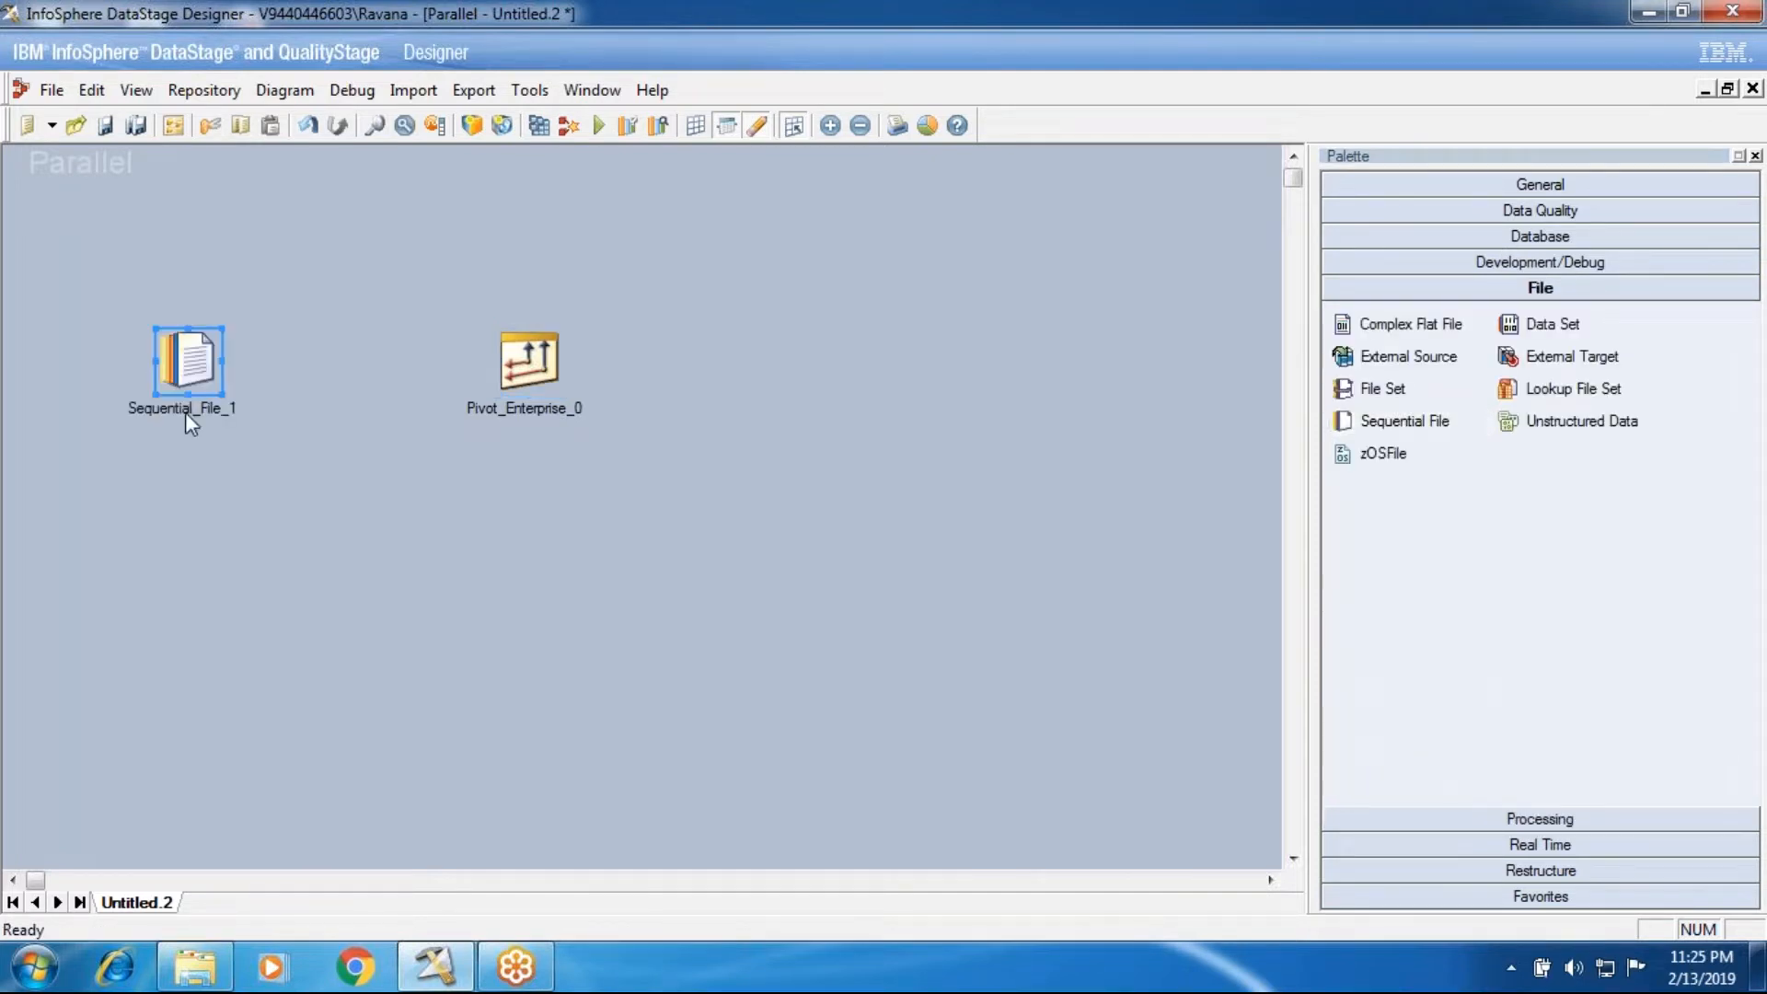
pyautogui.moveTo(204, 379); pyautogui.dragTo(527, 364)
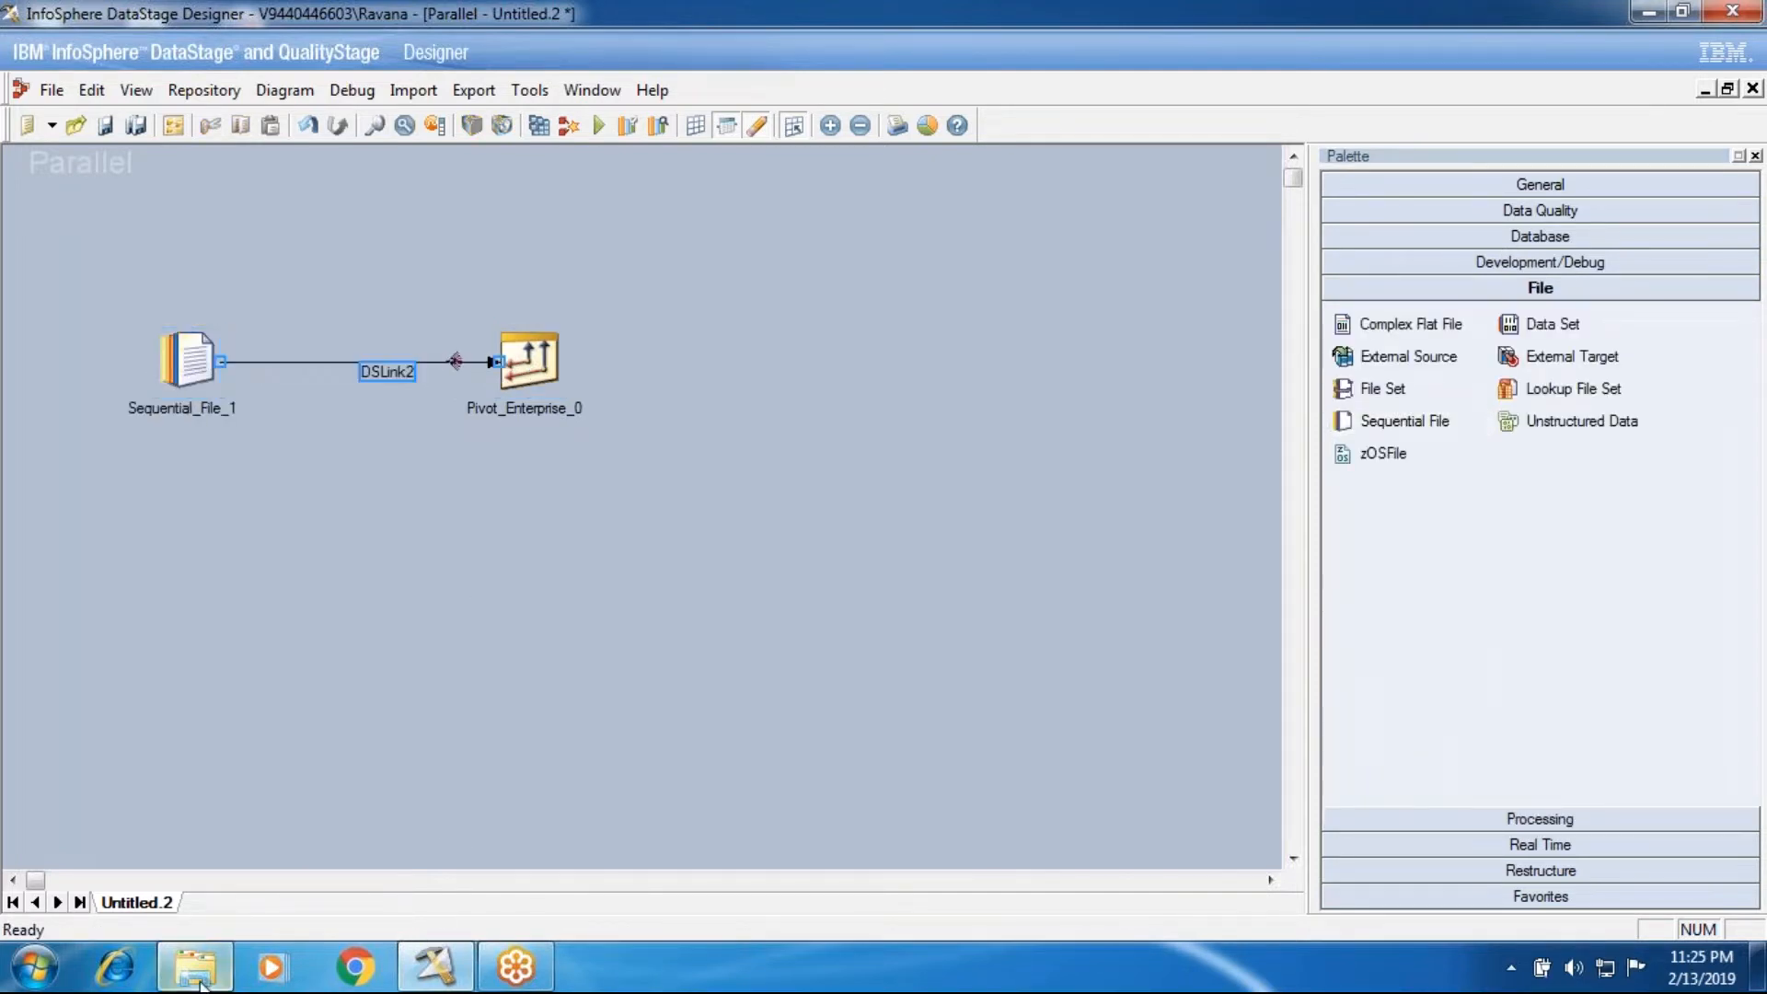
# Step: Switch to the InPutSource folder, review the column layout of HorizantolPivot again and close the file
pyautogui.hotkey('alt', 'Tab')
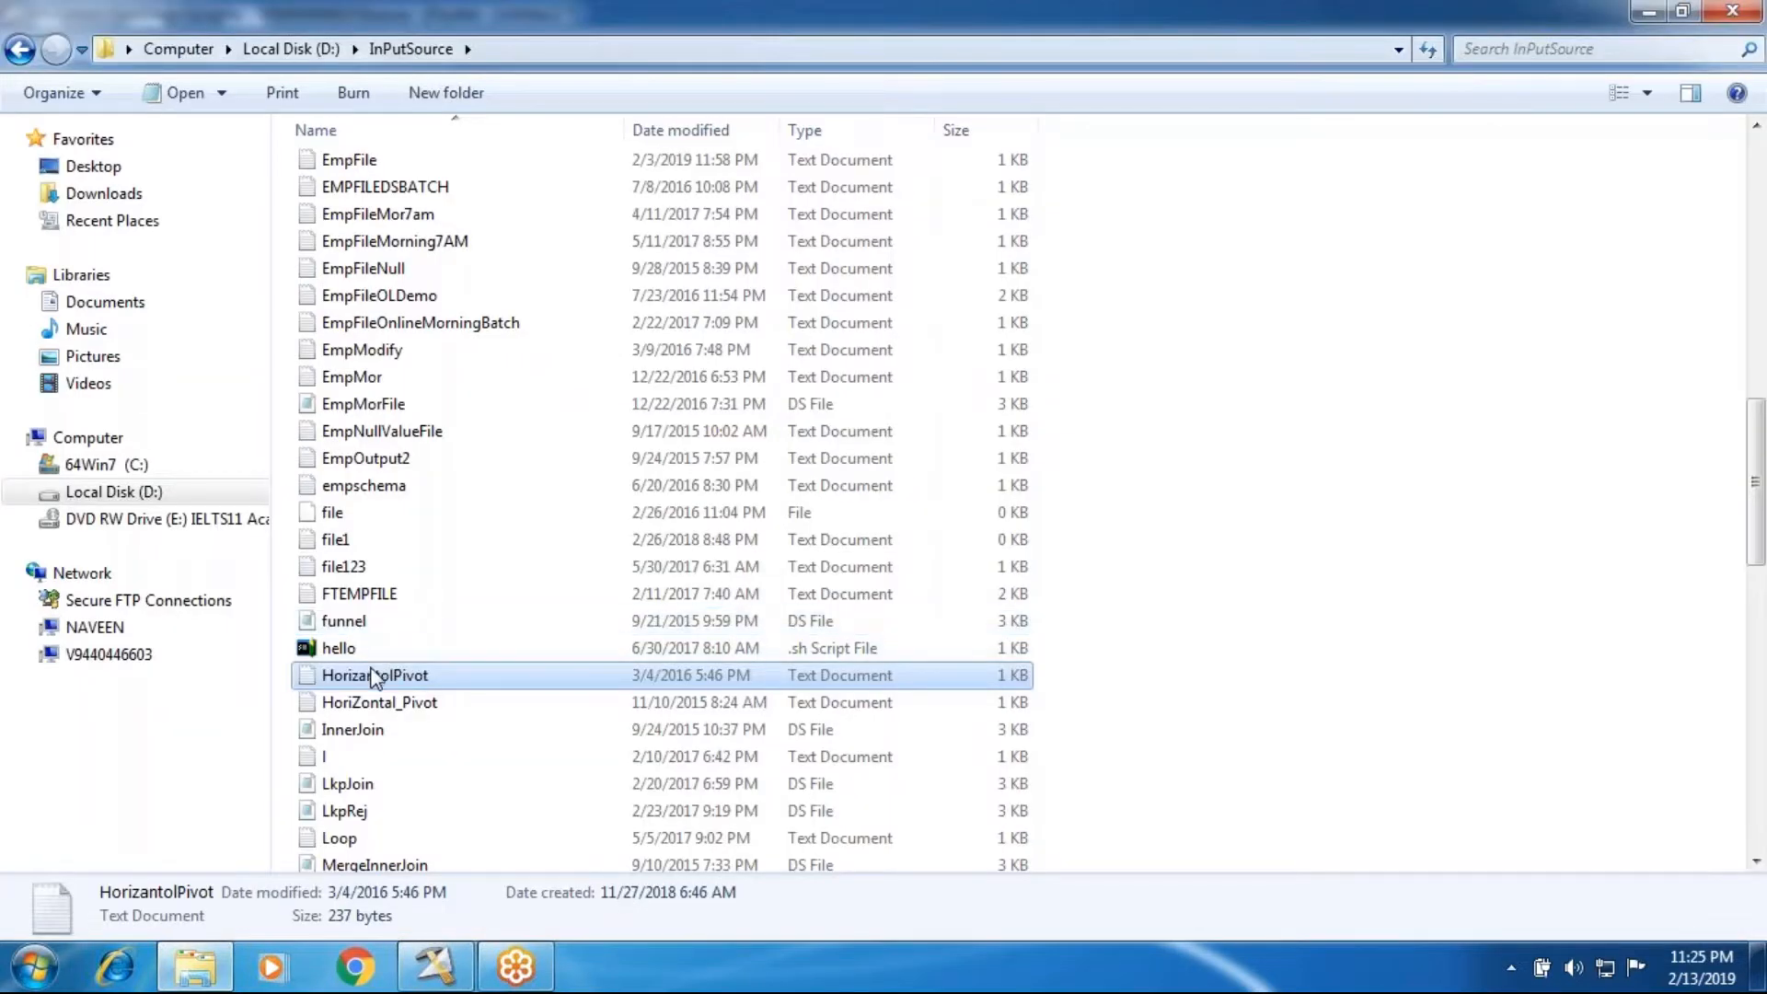
pyautogui.doubleClick(373, 677)
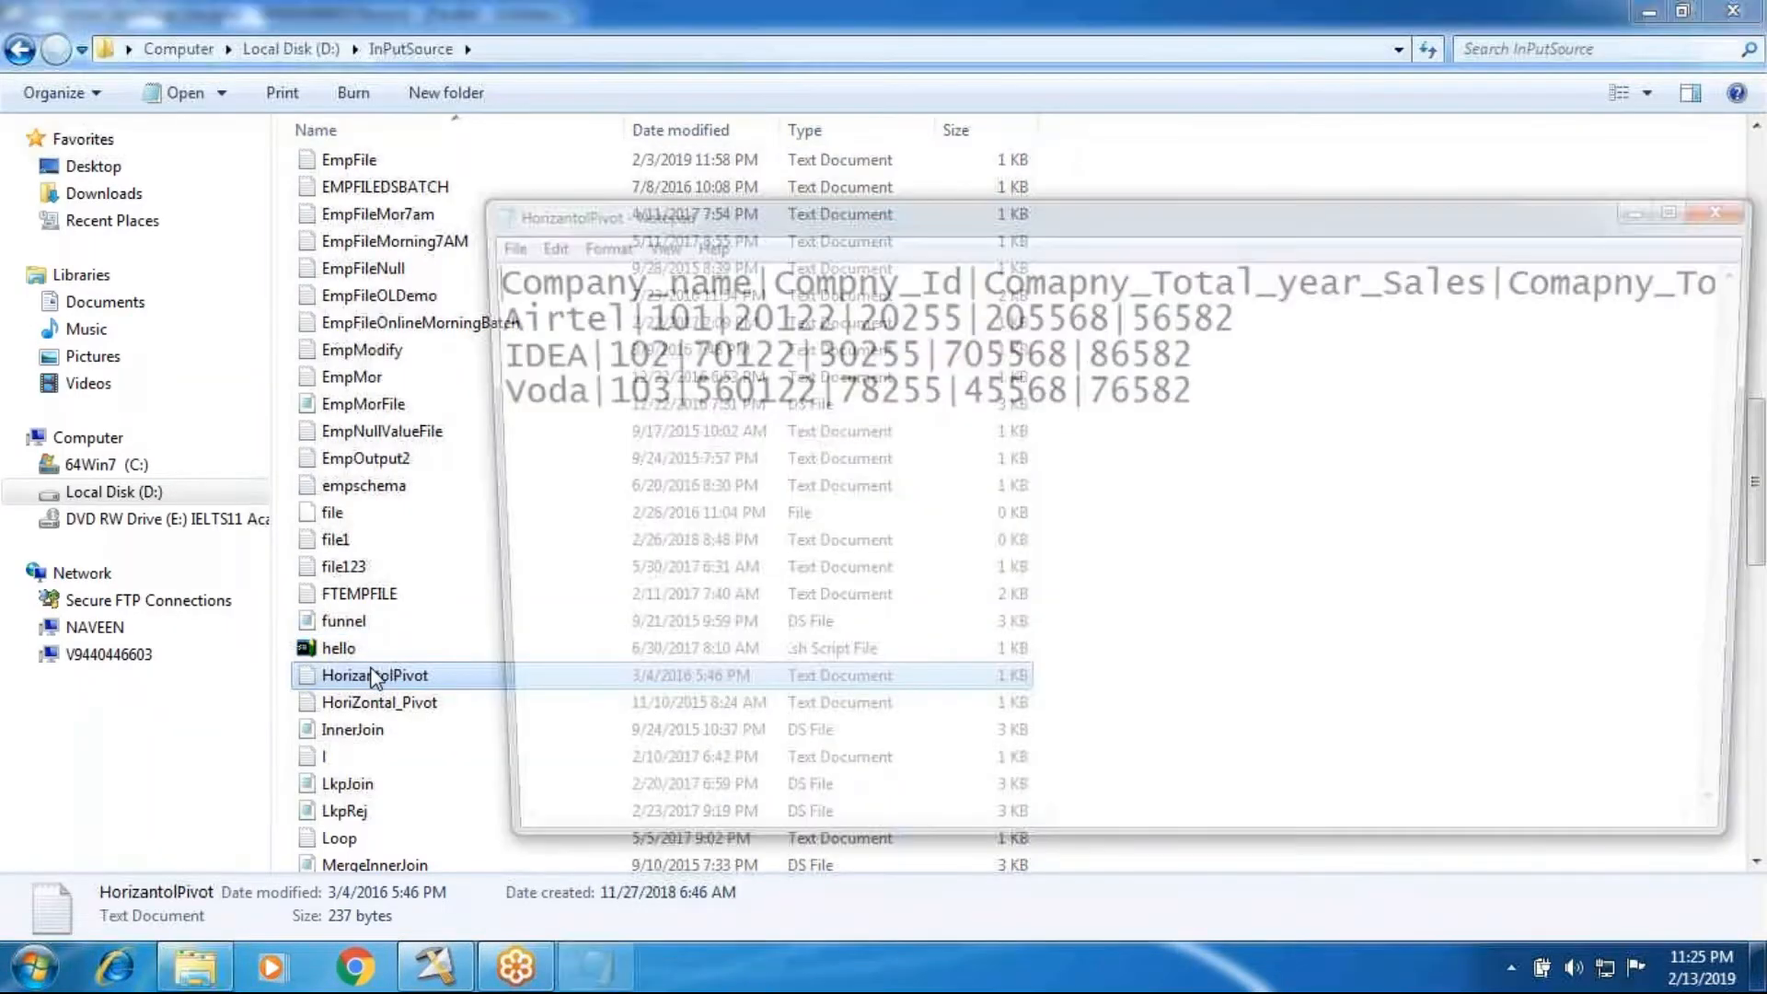
pyautogui.click(1720, 219)
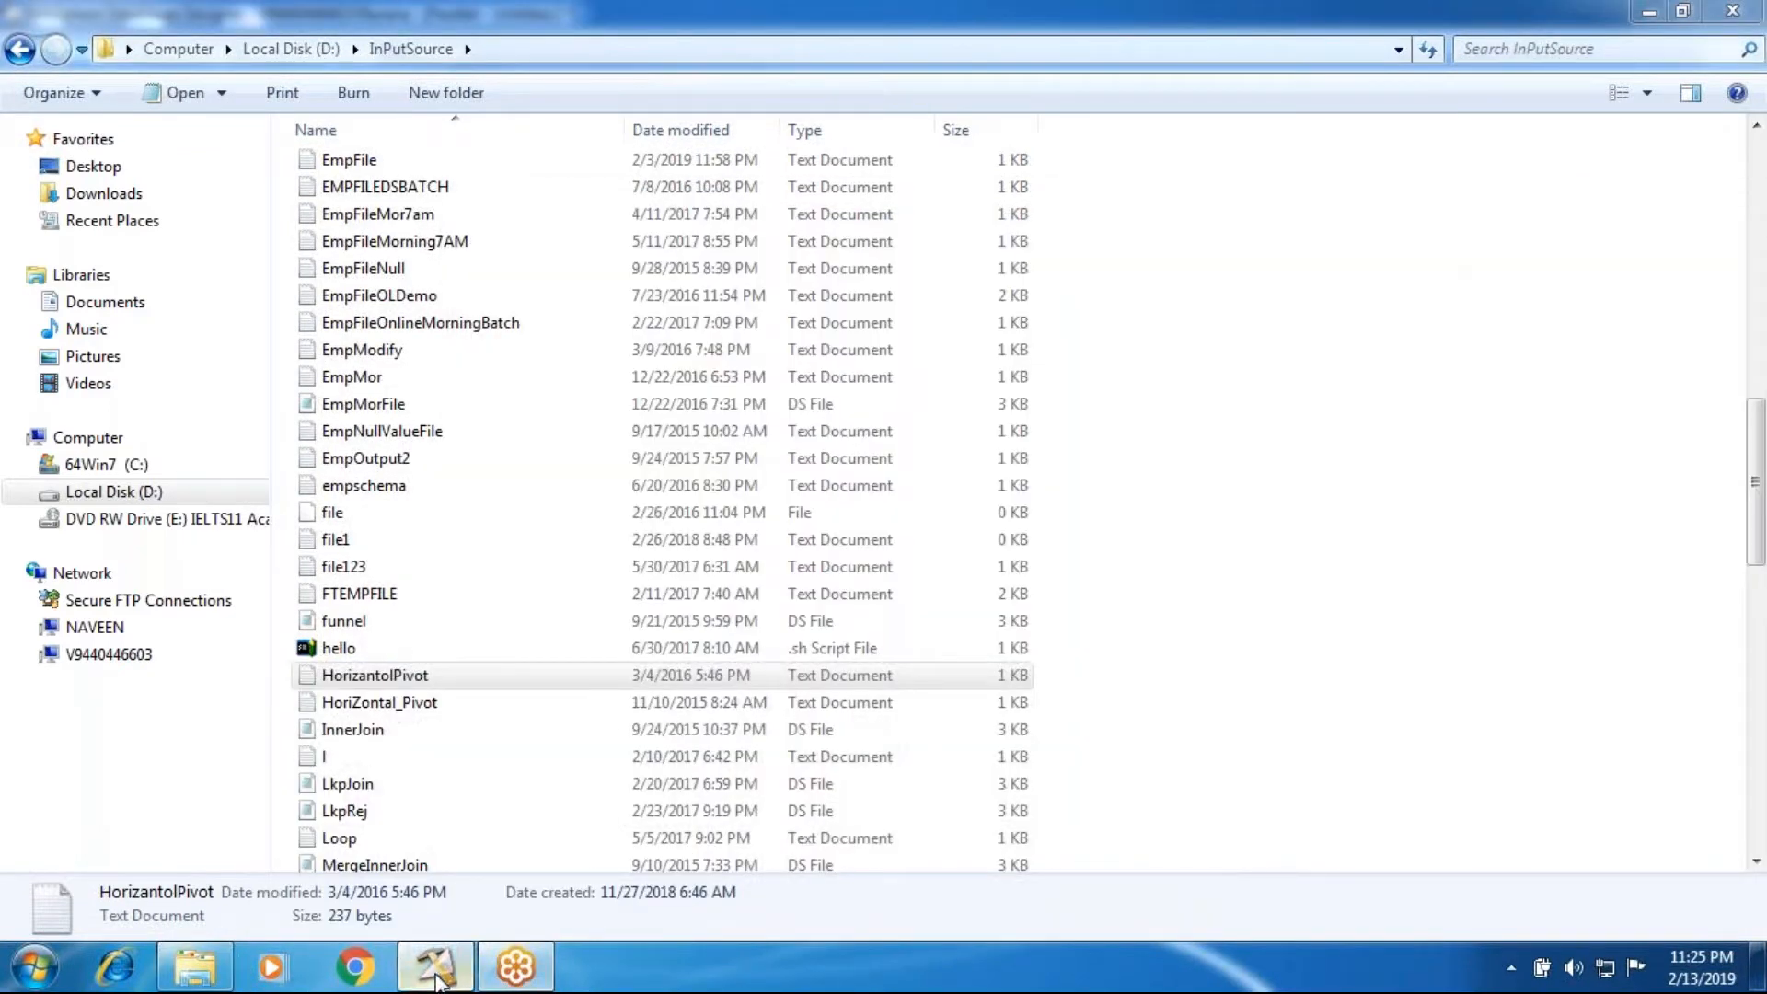
# Step: Switch back to DataStage Designer and set the Sequential File stage's source file to D:\InPutSource\HorizantolPivot.txt
pyautogui.click(437, 971)
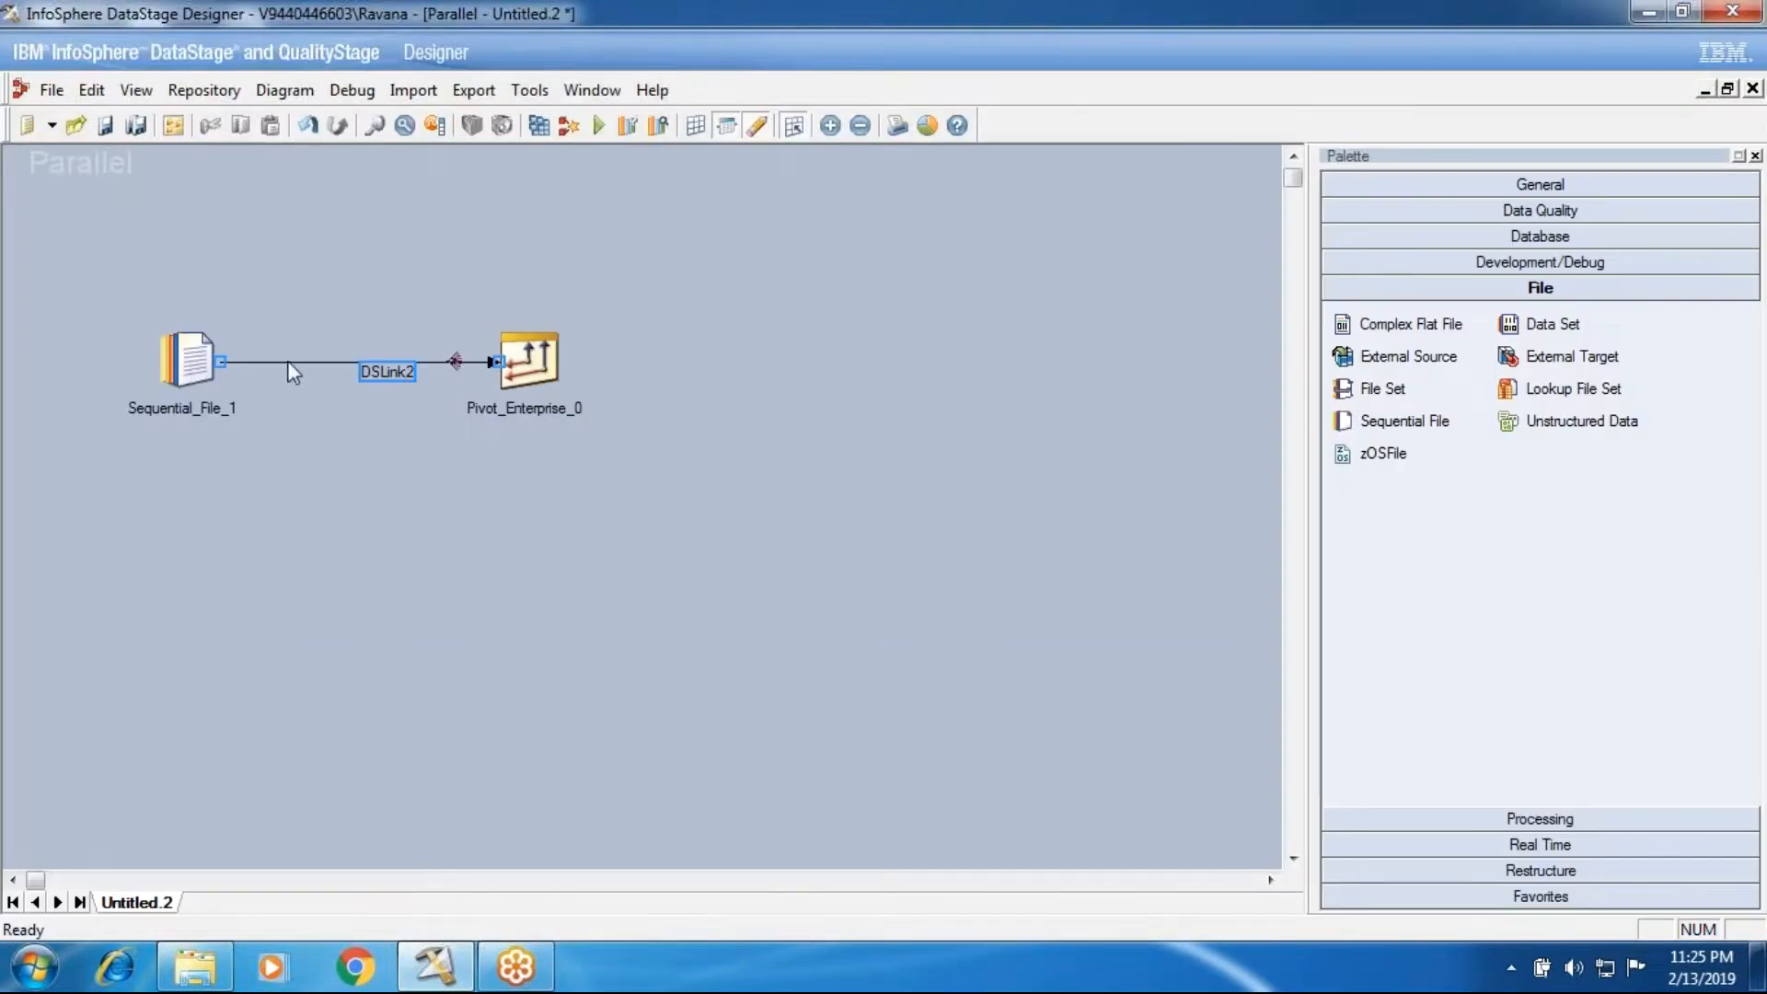
pyautogui.doubleClick(187, 361)
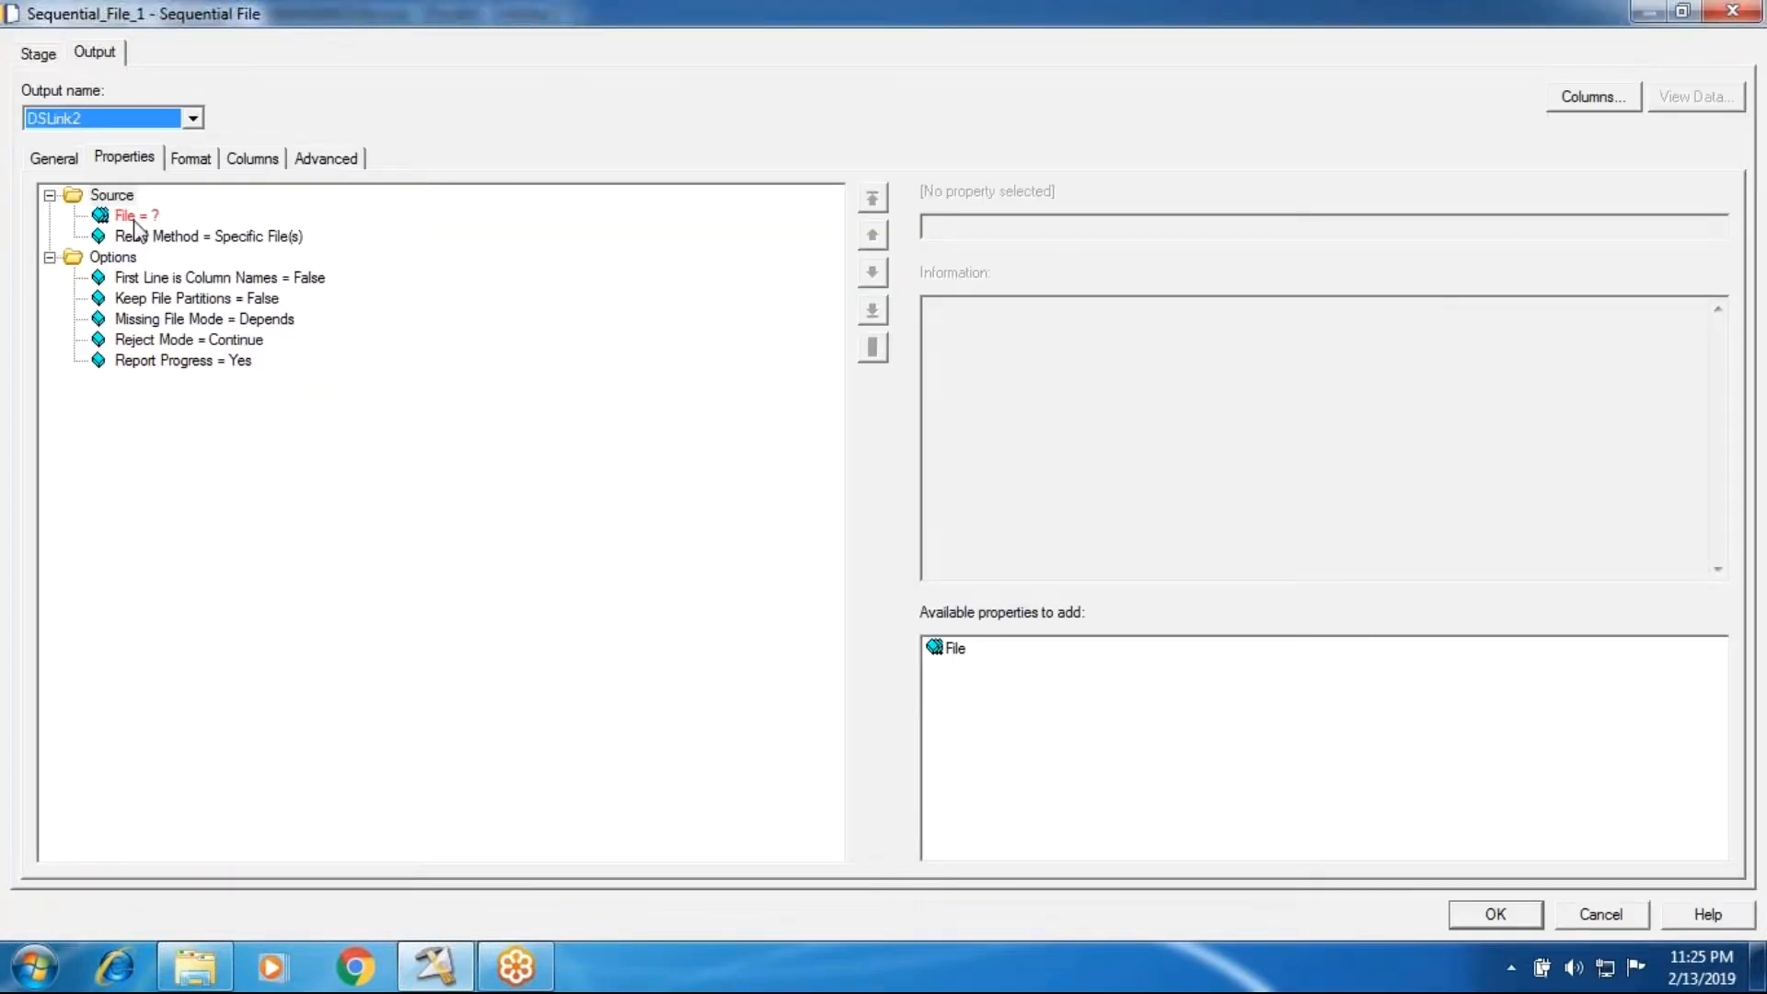
pyautogui.click(130, 216)
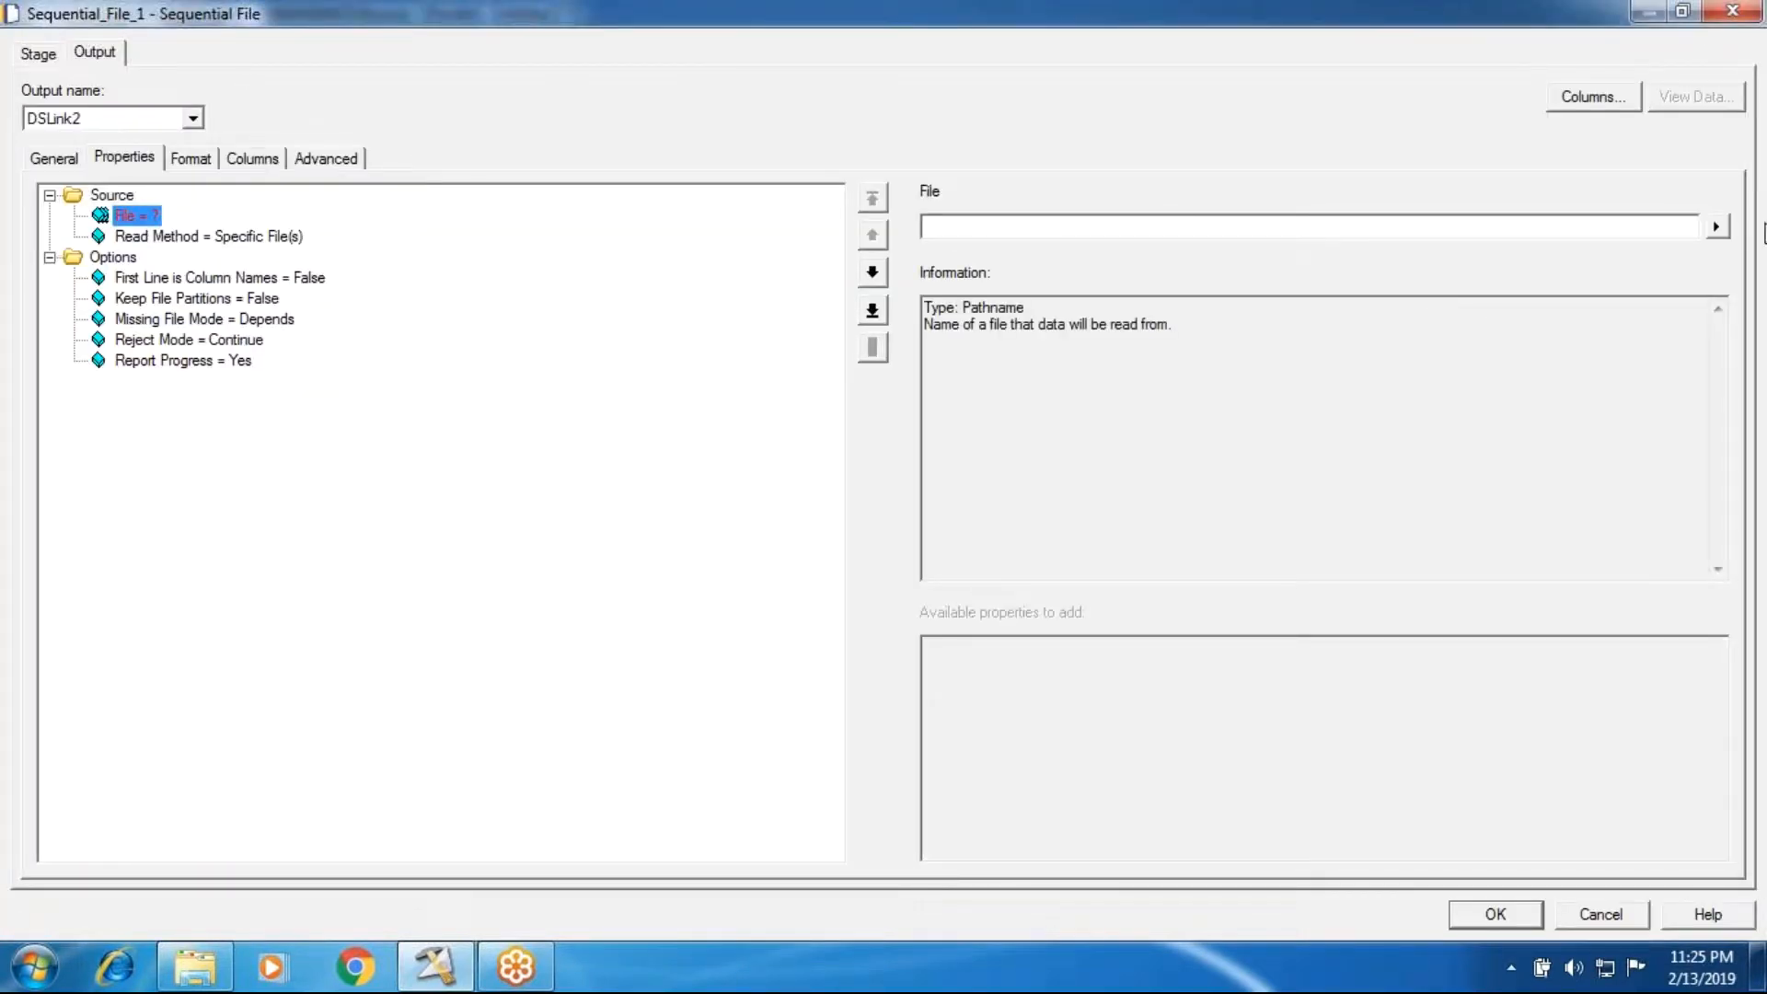
pyautogui.click(1717, 227)
pyautogui.click(1556, 289)
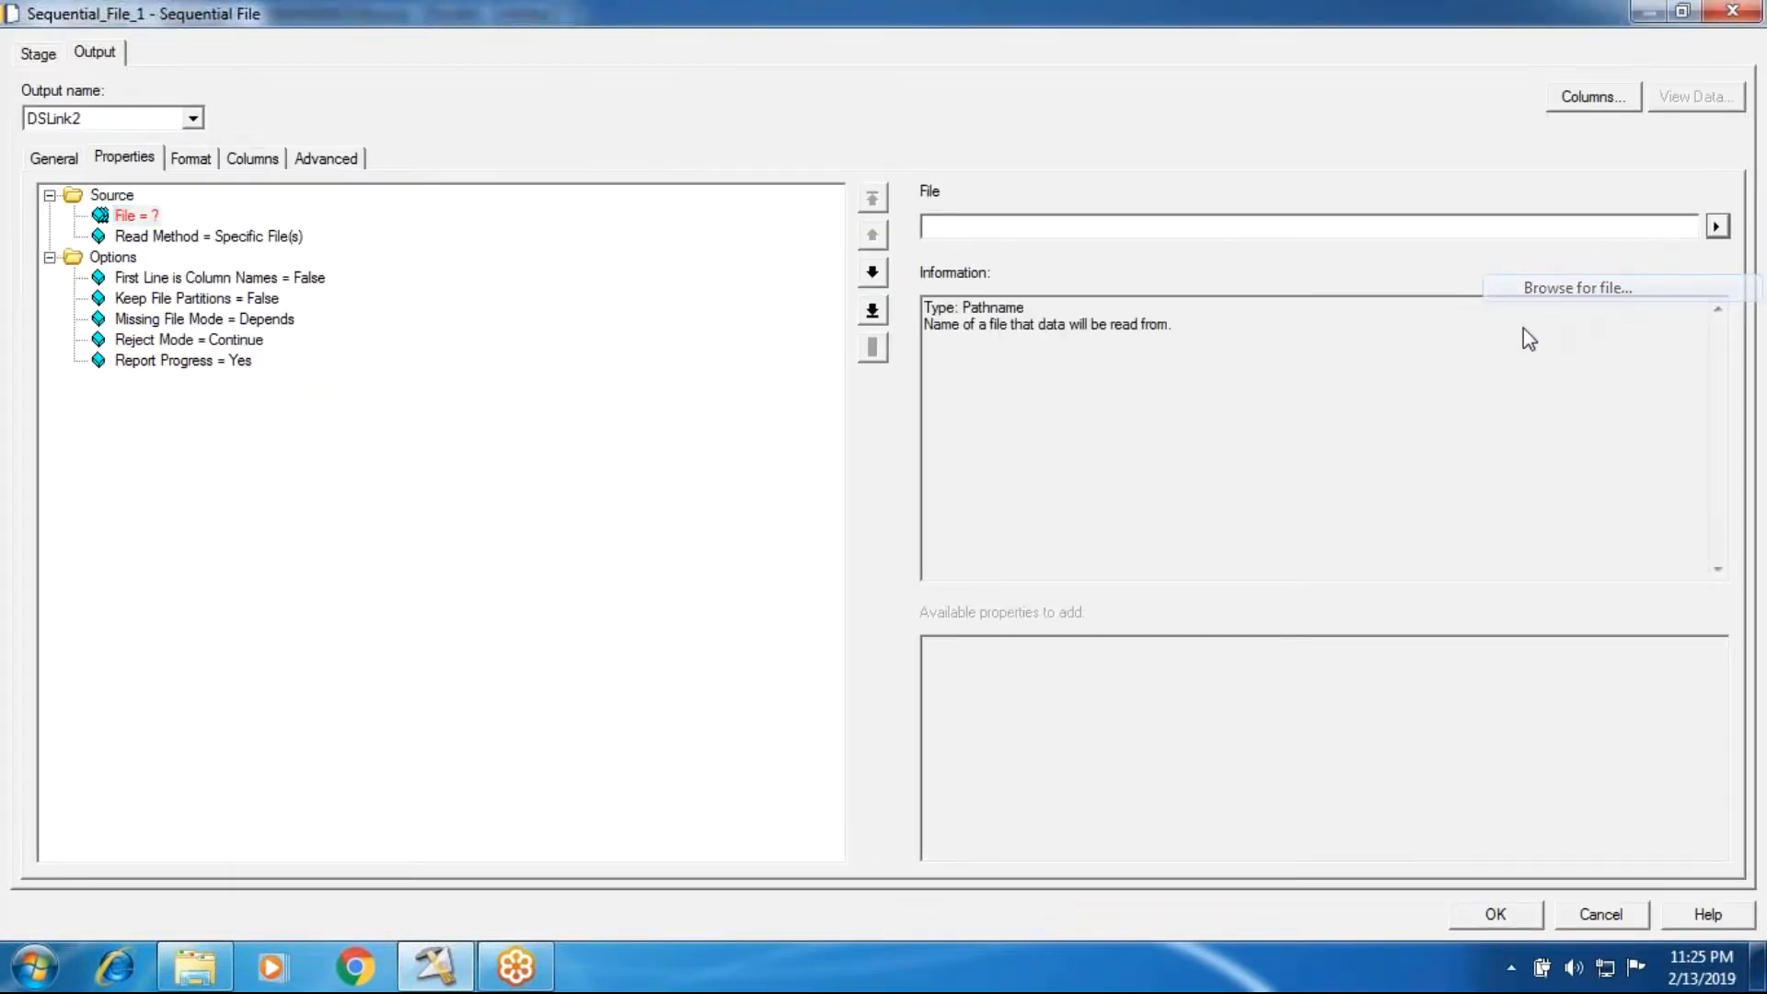
pyautogui.click(895, 466)
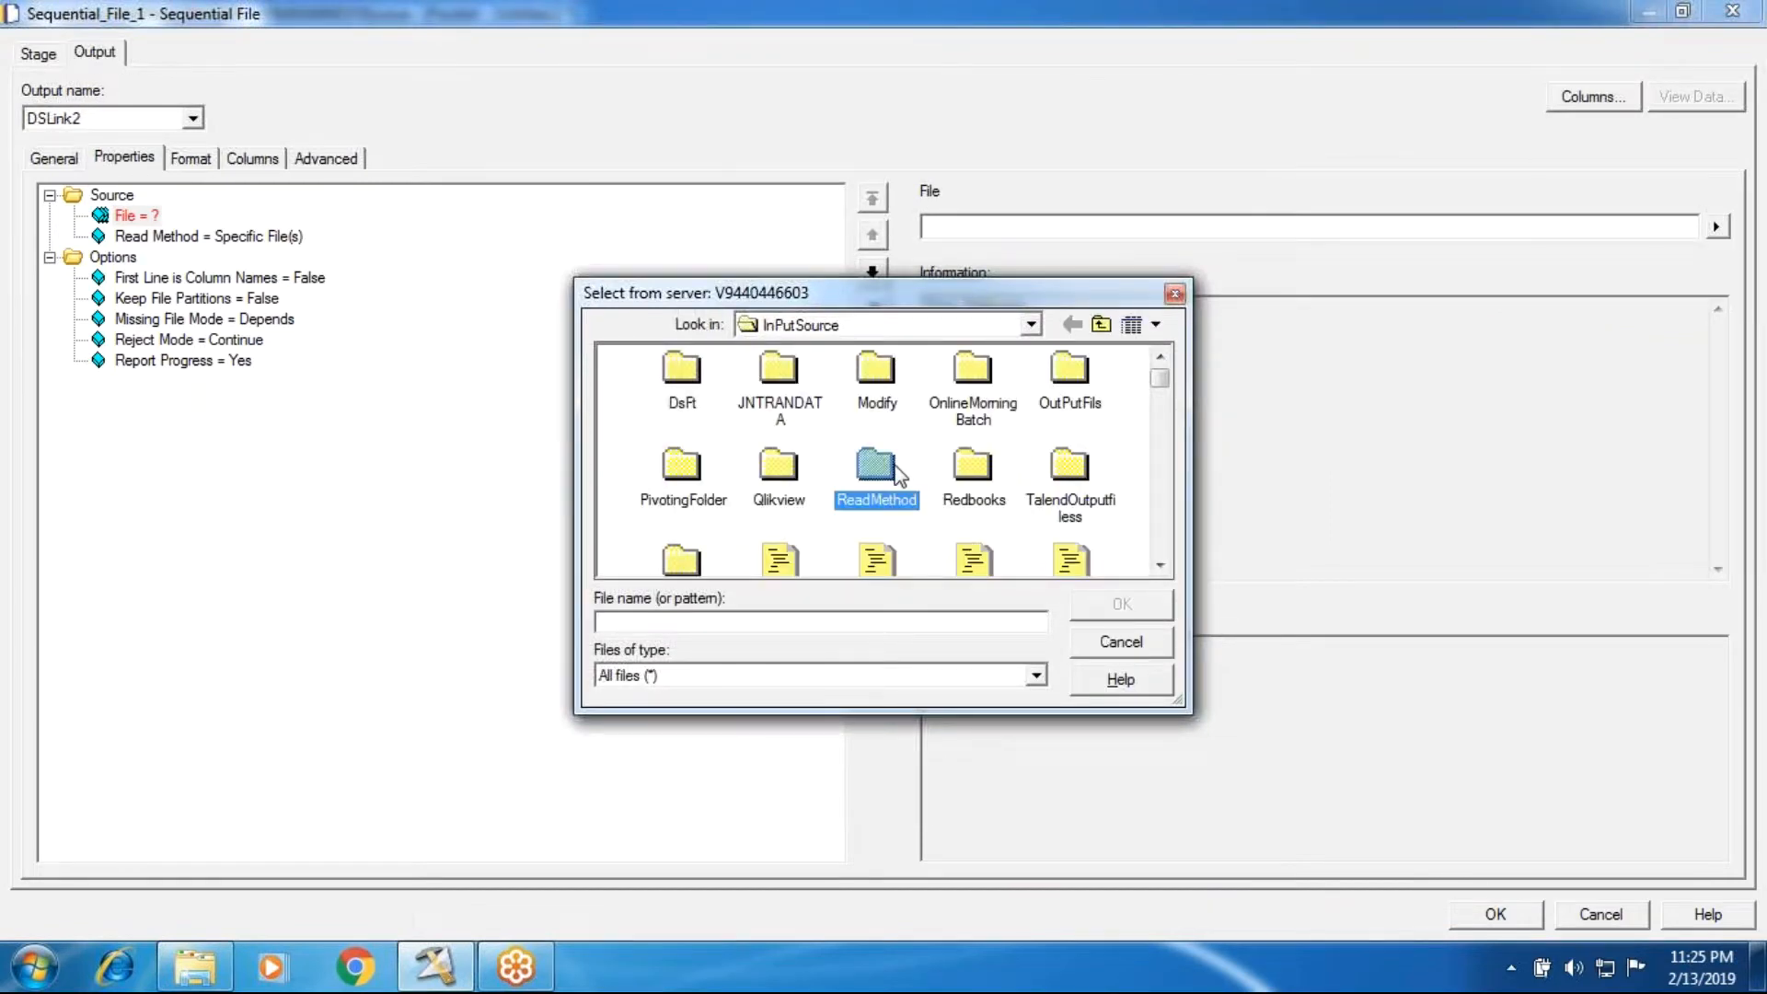
pyautogui.press('h')
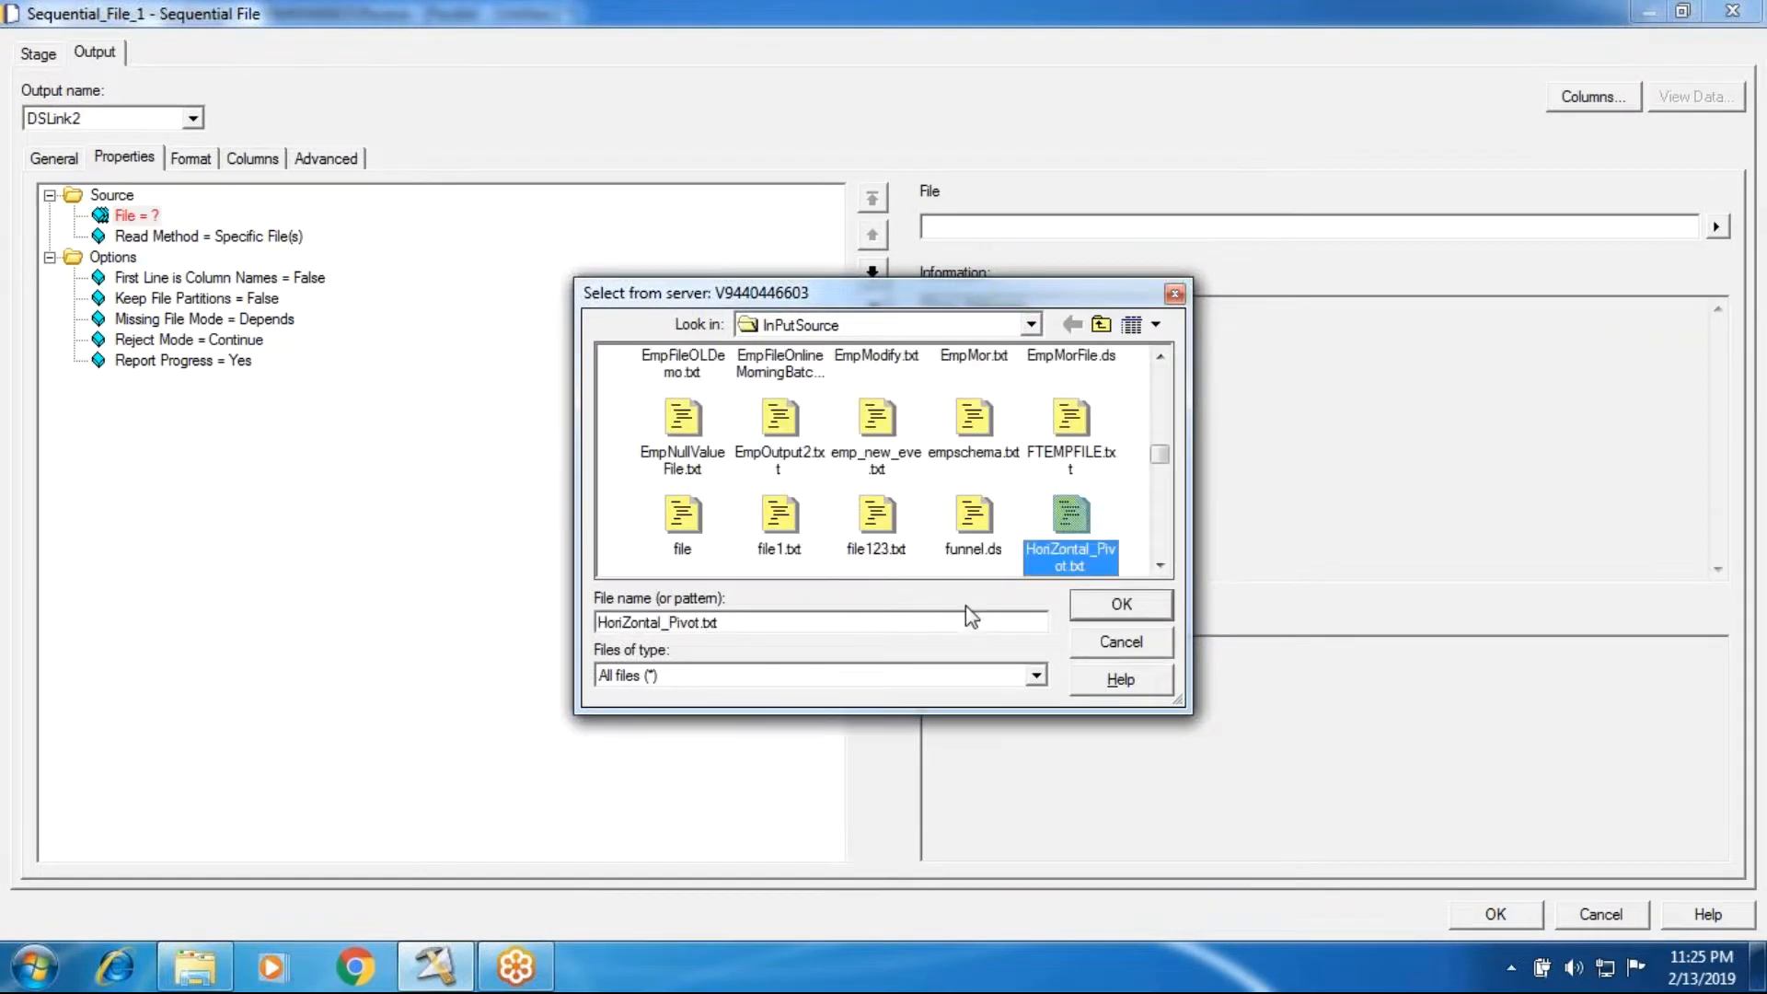
pyautogui.press('h')
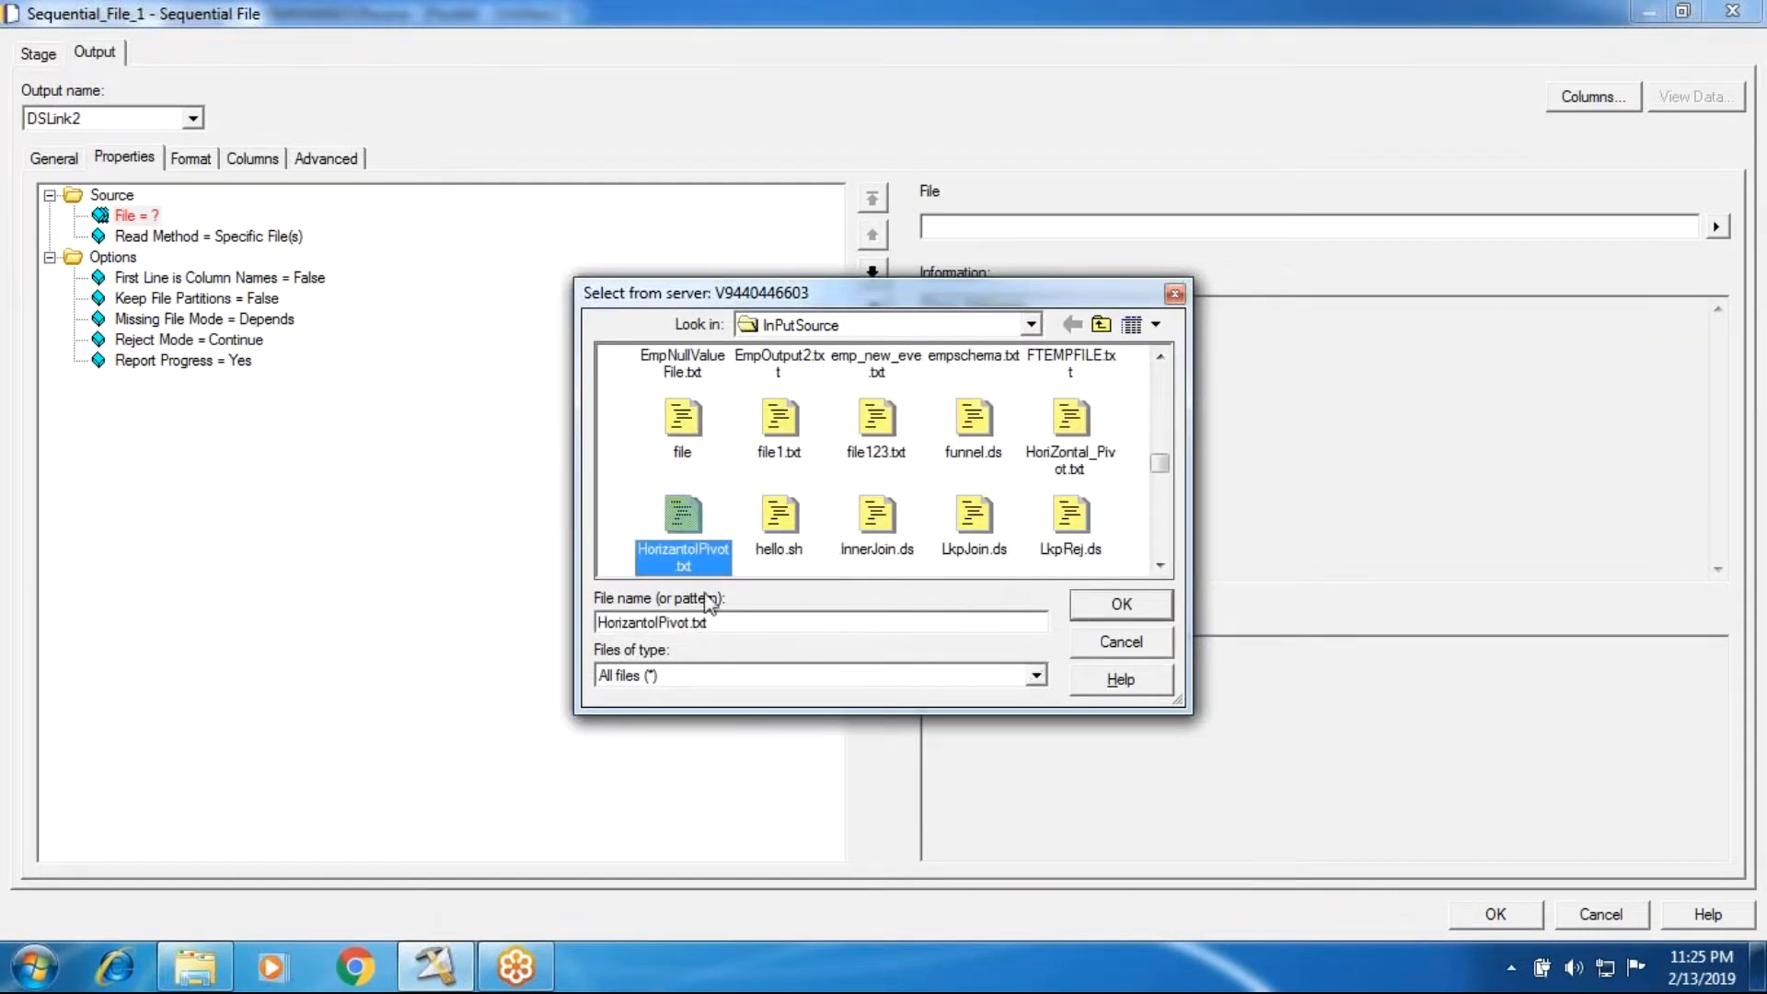
pyautogui.click(1104, 609)
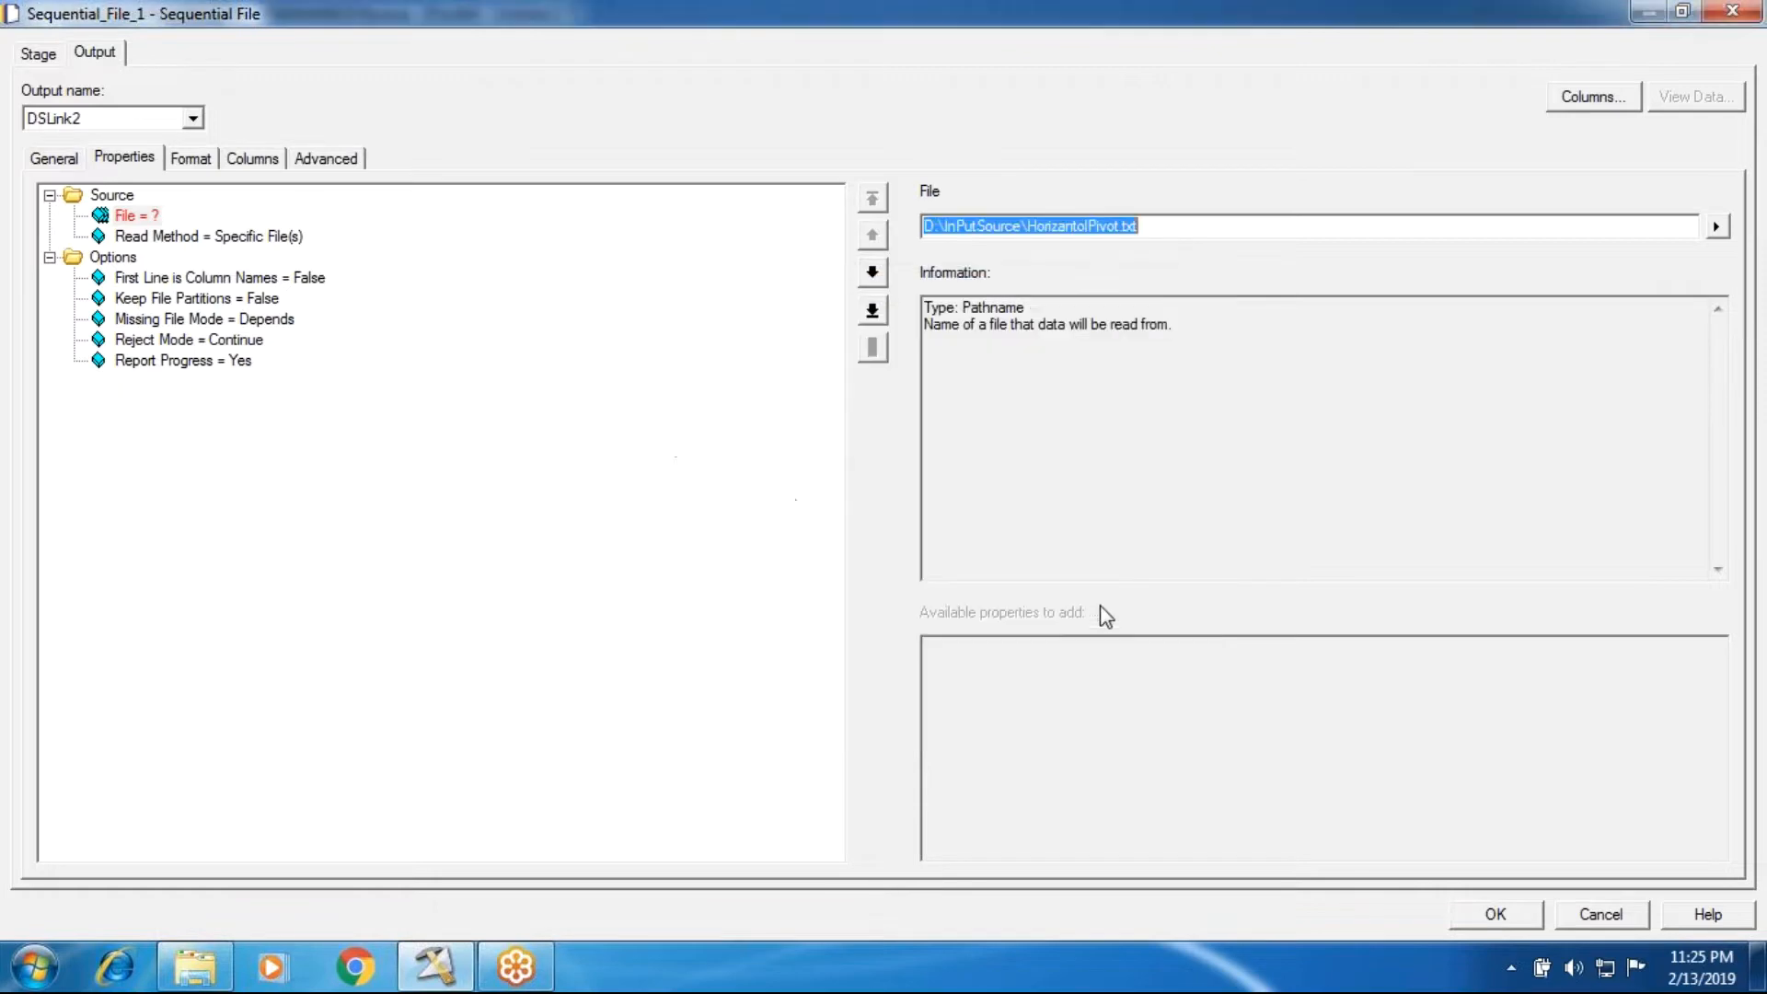
# Step: Set First Line is Column Names to True for the source file
pyautogui.click(304, 278)
pyautogui.click(1009, 227)
pyautogui.click(958, 267)
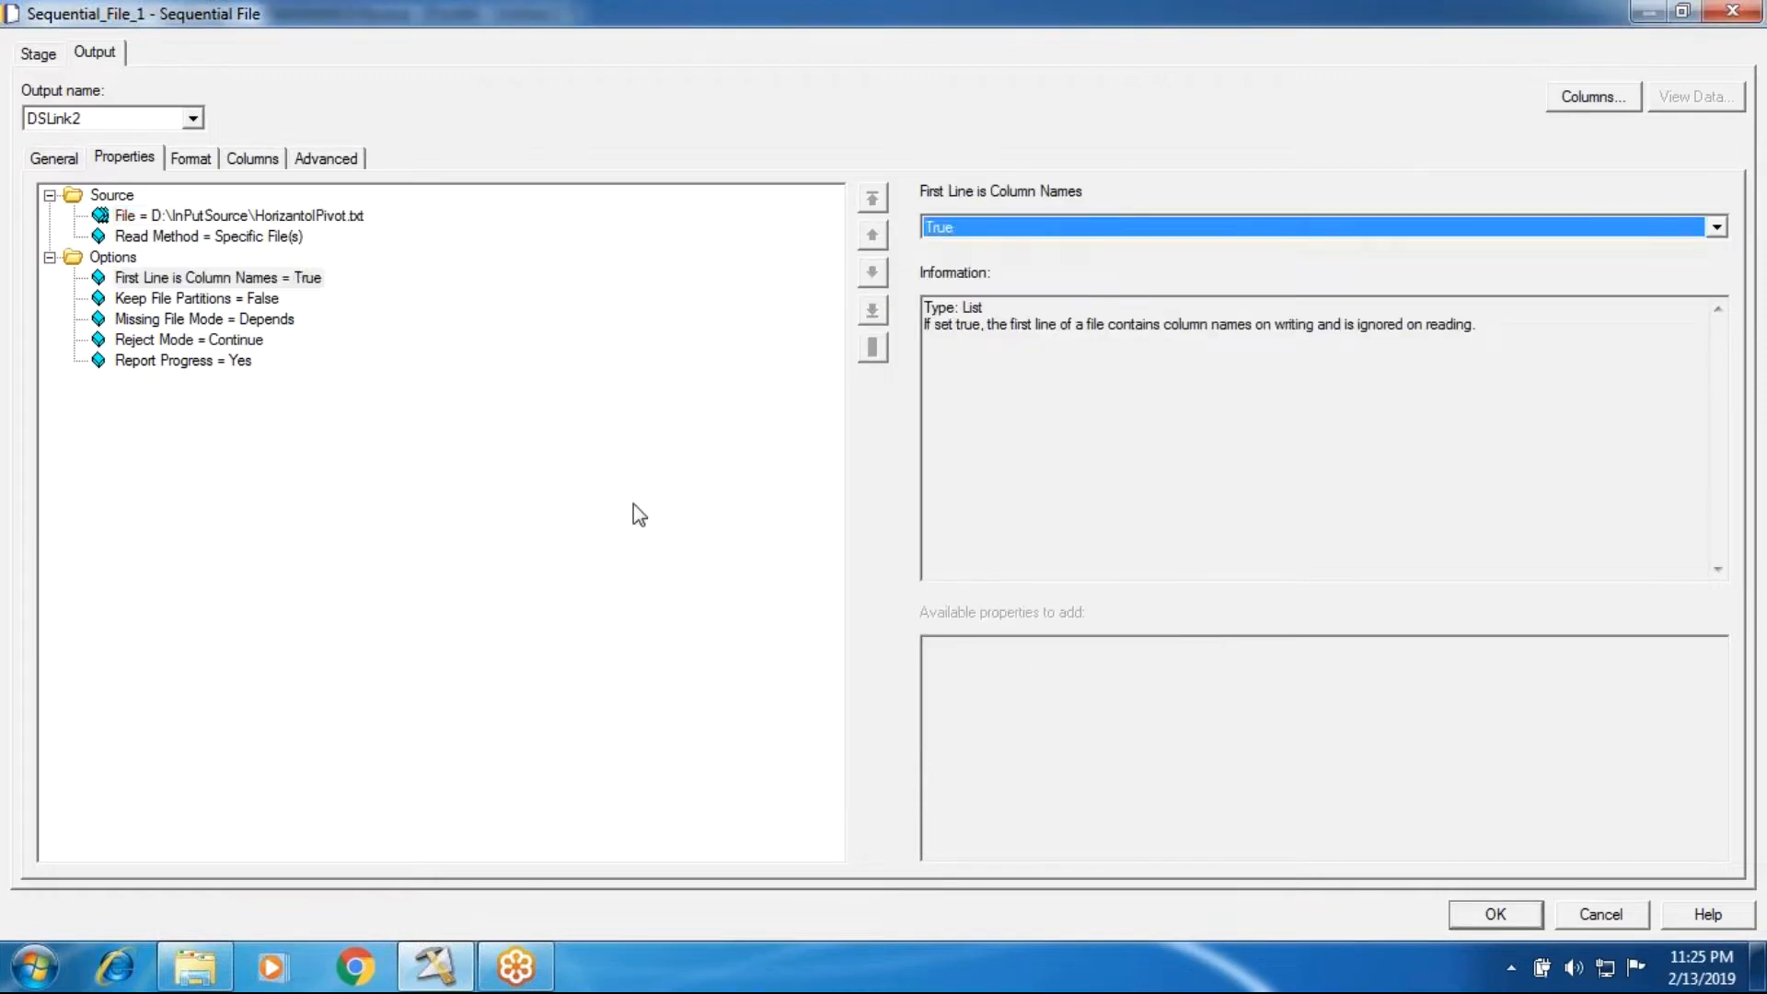
# Step: Check the separator in the HorizantolPivot file, set the field delimiter to | and remove the Quote property
pyautogui.click(200, 168)
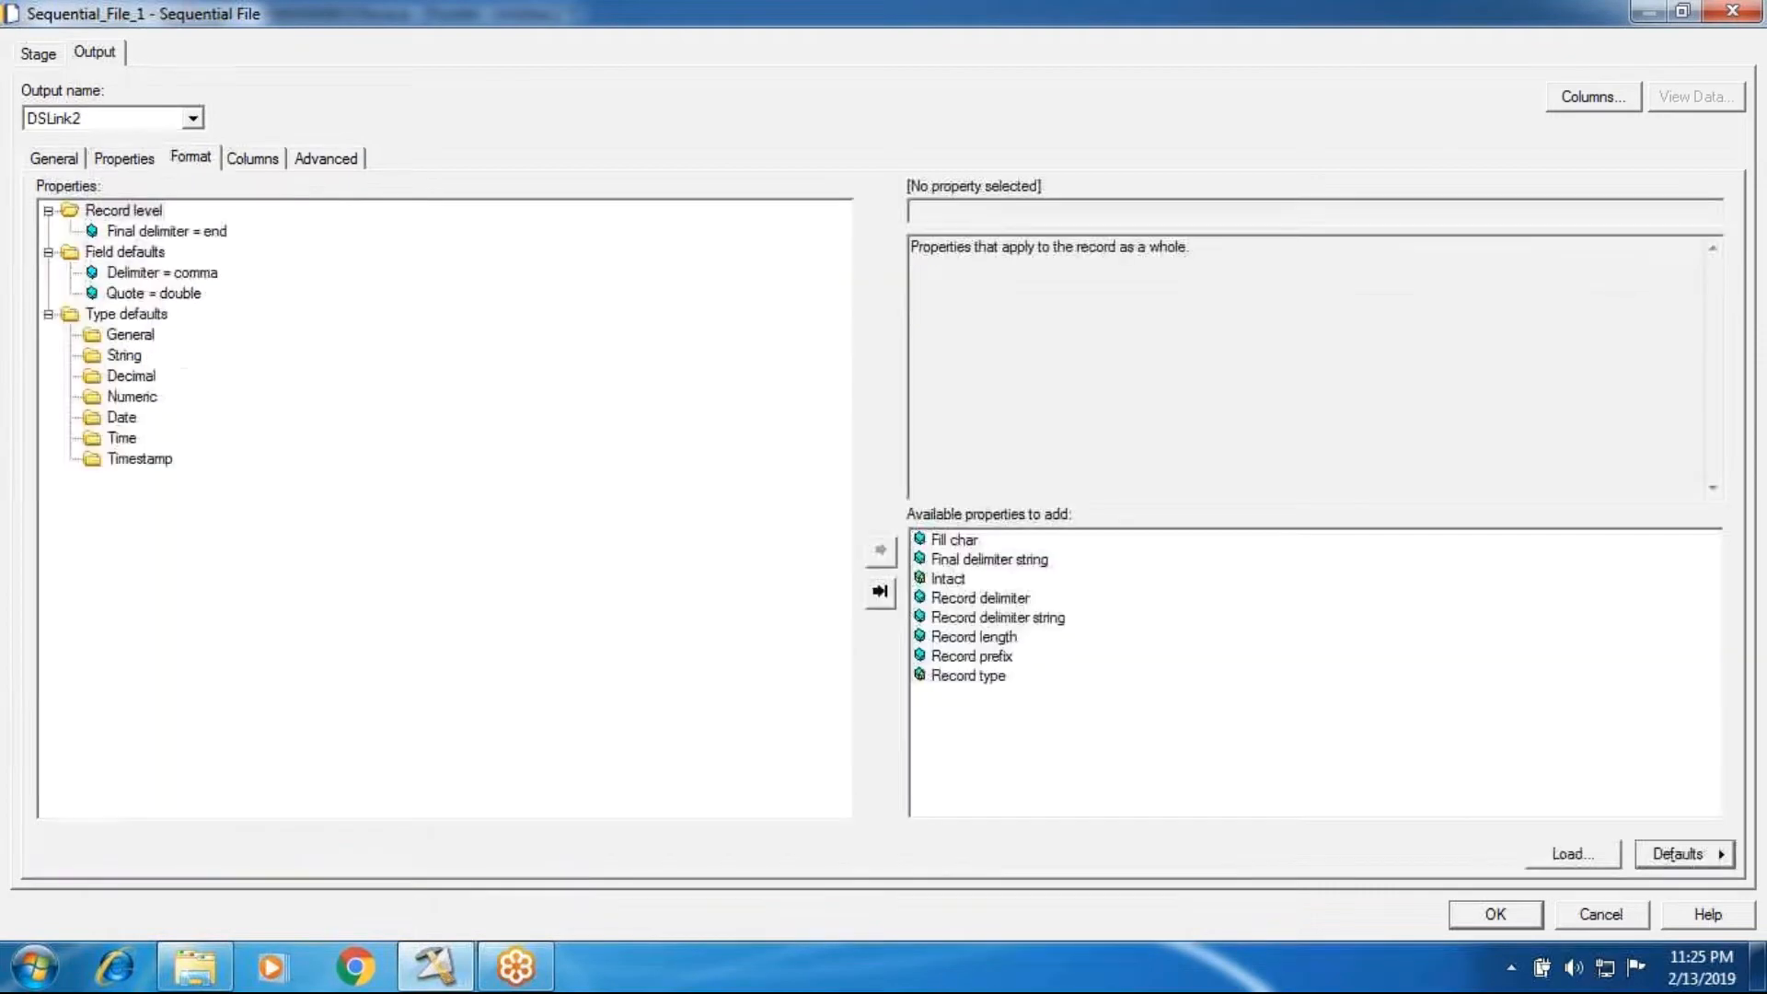
pyautogui.click(204, 962)
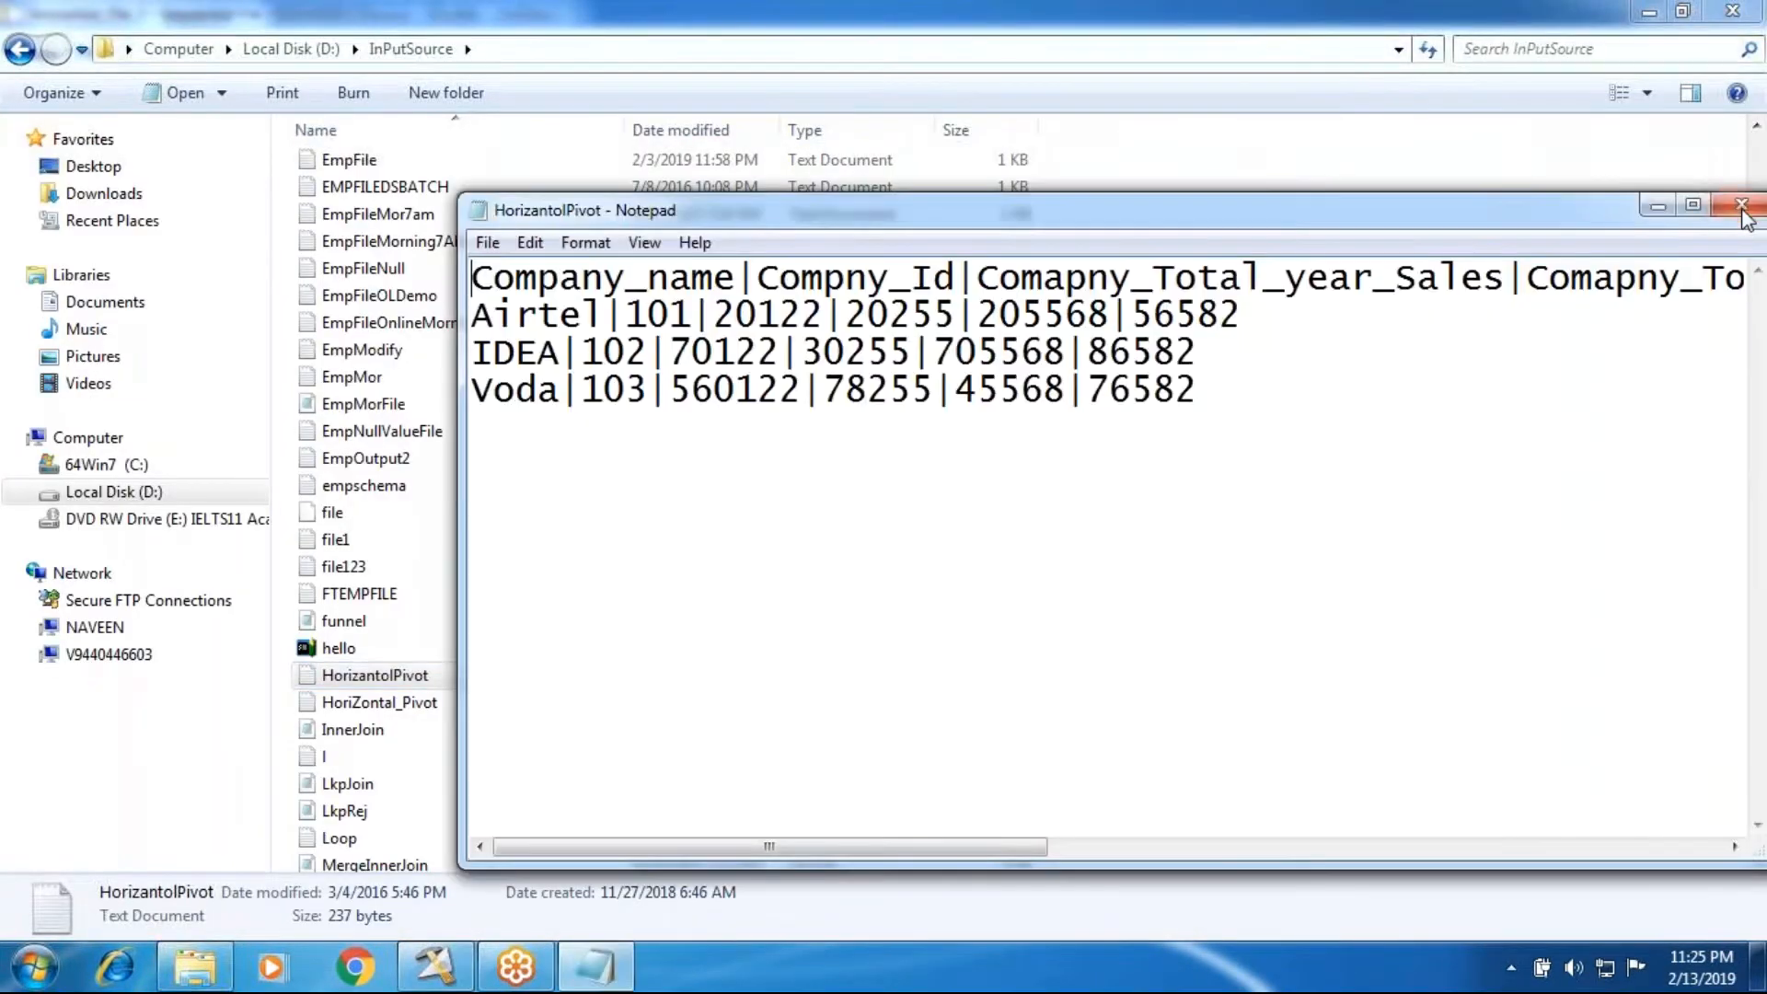
pyautogui.click(1747, 212)
pyautogui.click(436, 972)
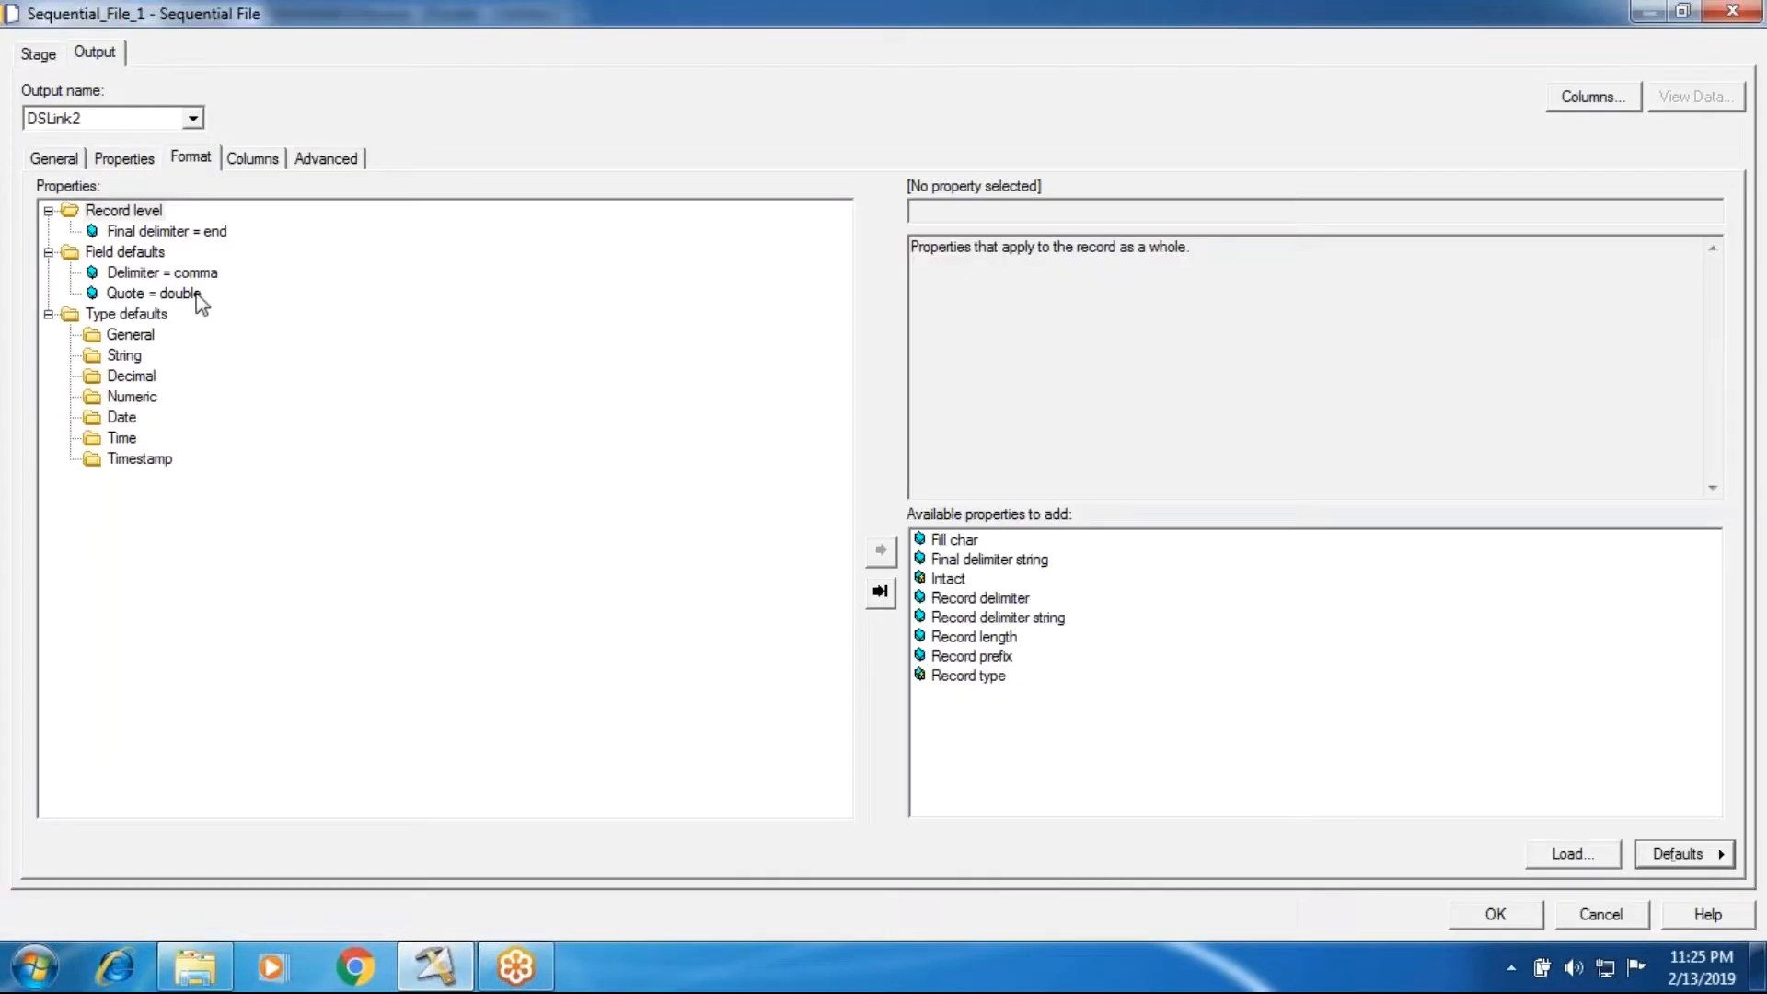
pyautogui.click(152, 272)
pyautogui.click(989, 211)
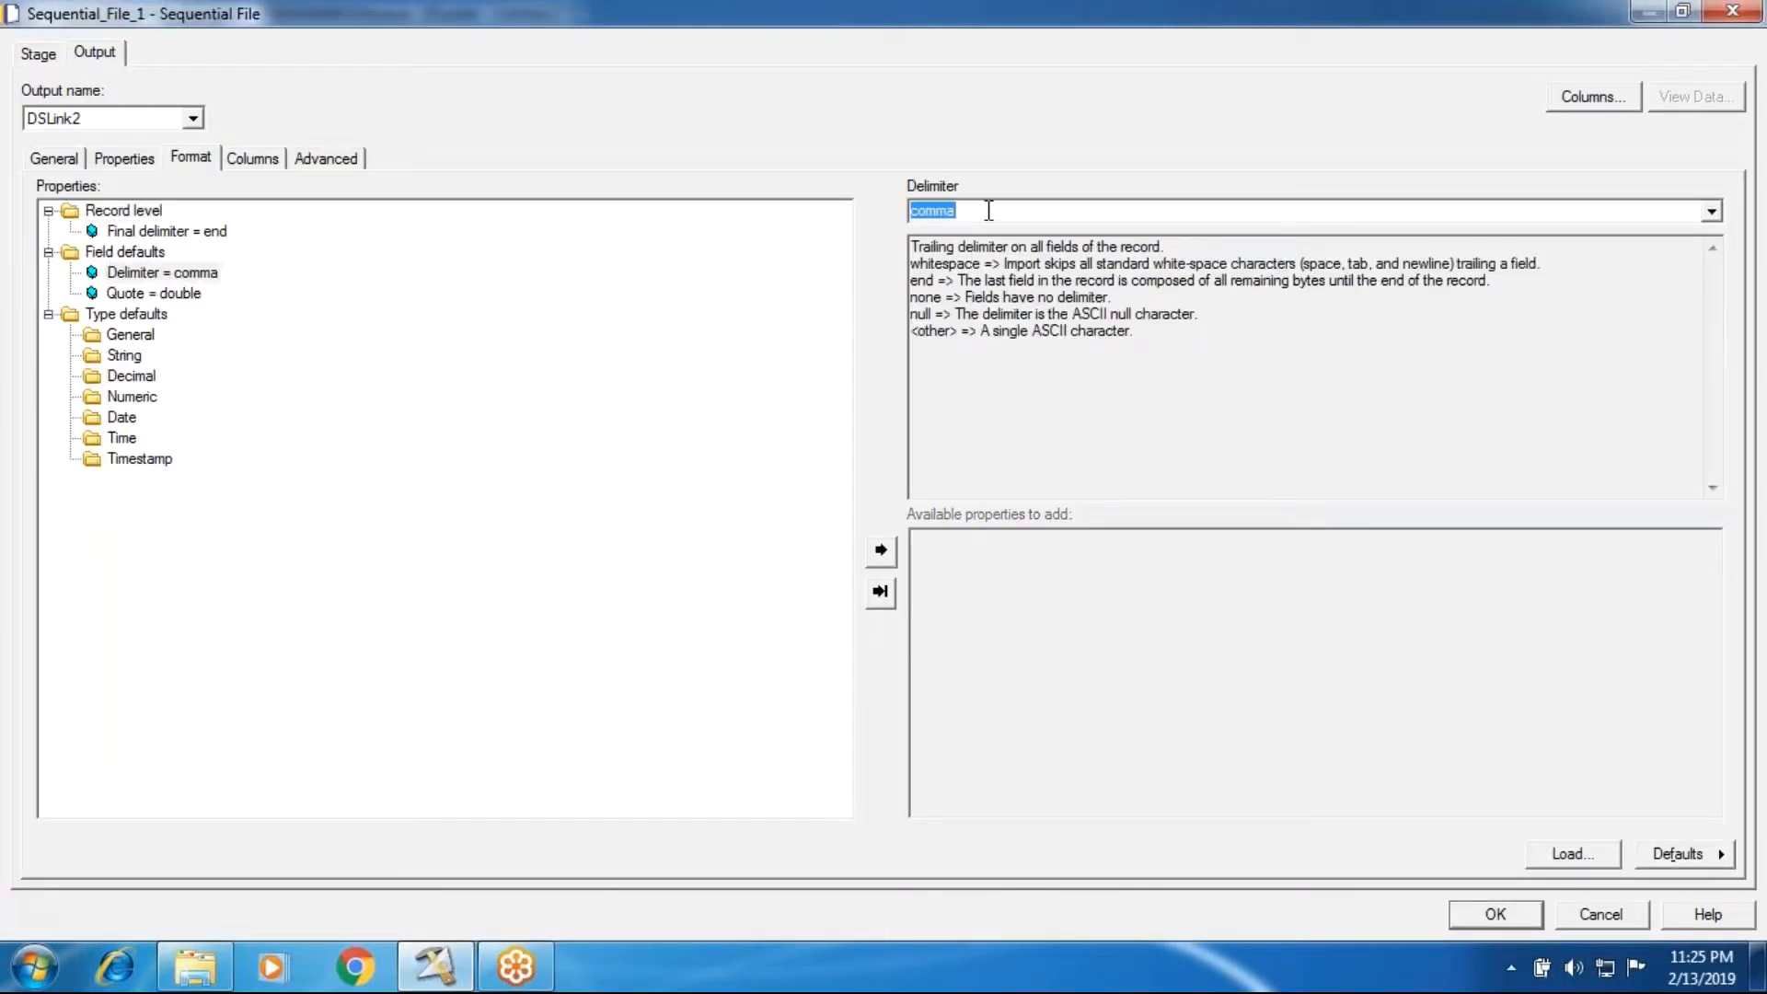
pyautogui.press('BackSpace')
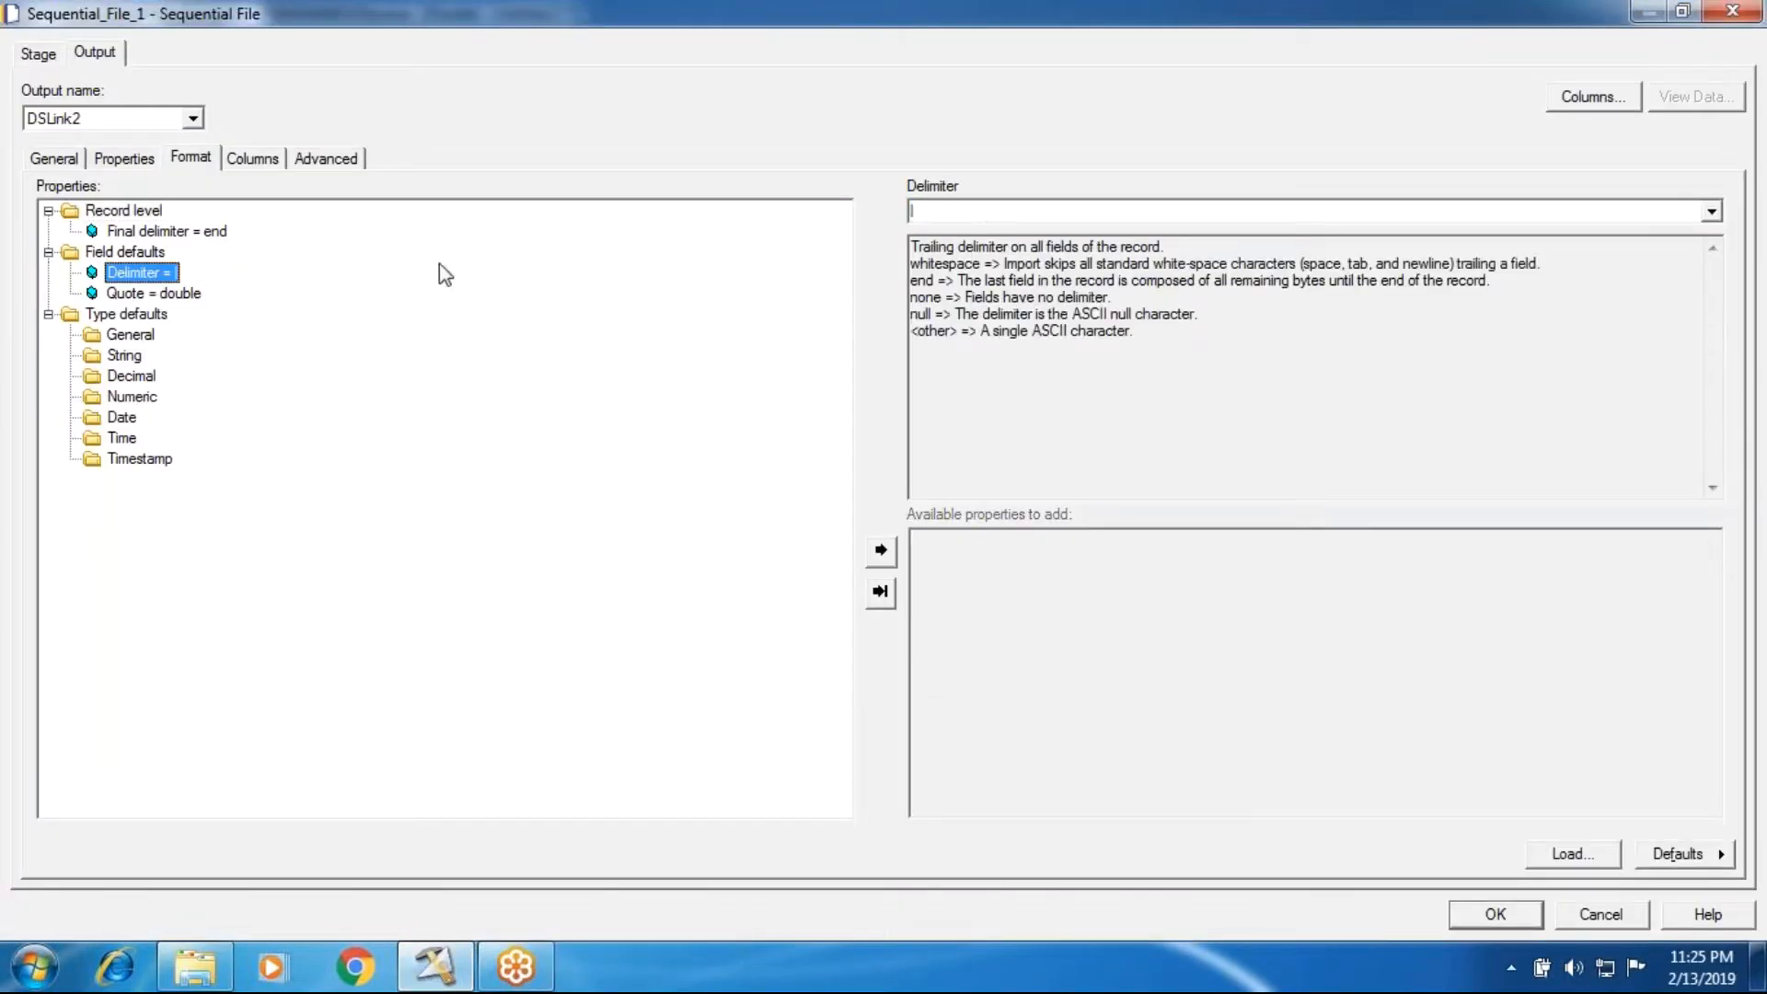
pyautogui.rightClick(174, 294)
pyautogui.click(241, 393)
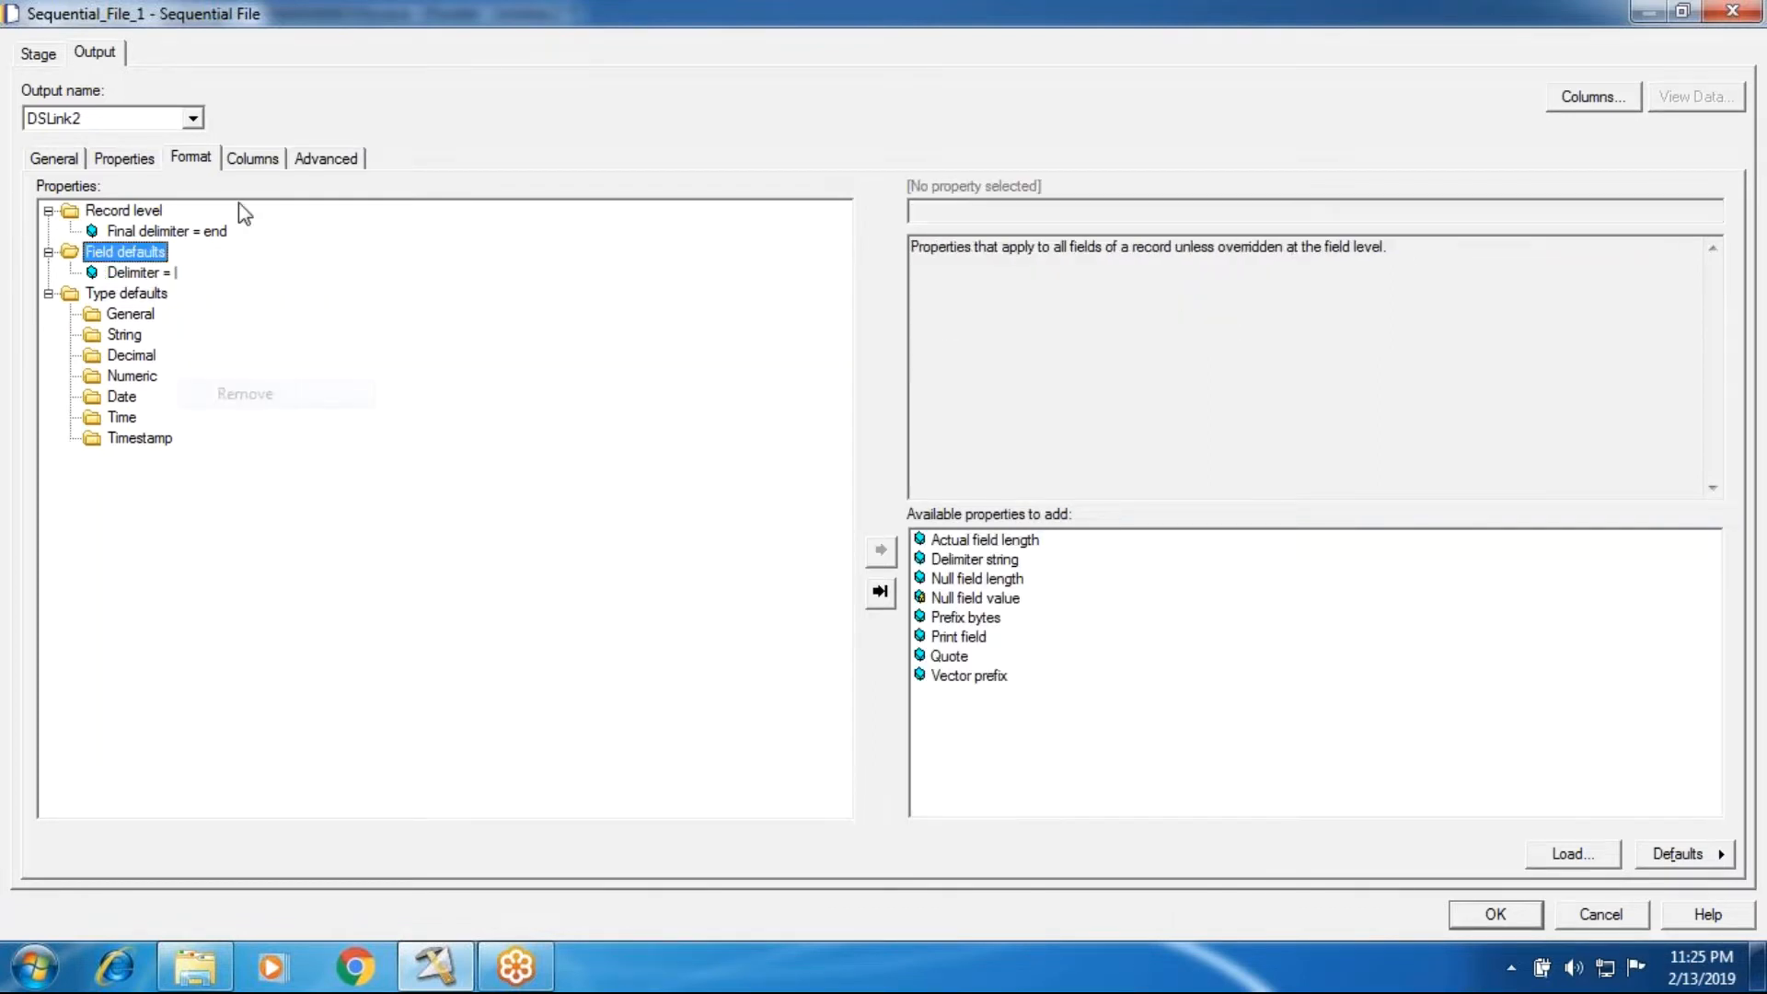
# Step: Load the output columns from the HorizantolPivot.txt table definition under Sequential, InPutSource, and accept the Sequential File stage settings
pyautogui.click(251, 160)
pyautogui.click(1657, 854)
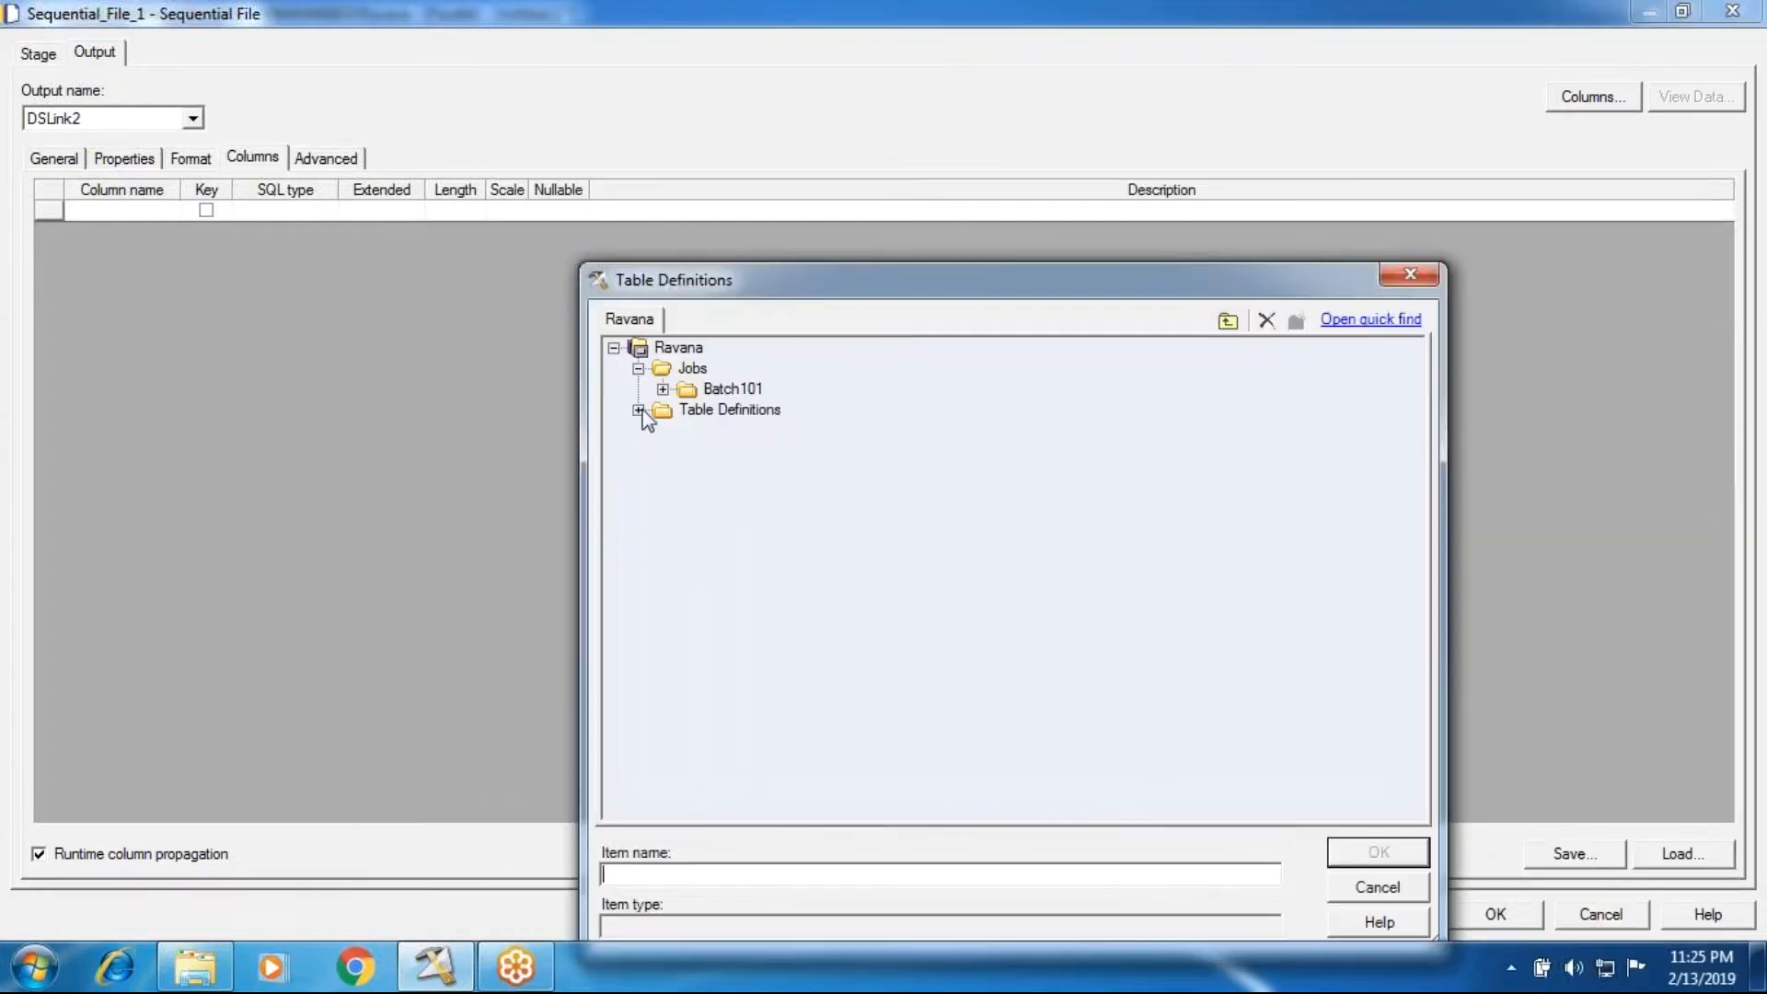
pyautogui.click(639, 411)
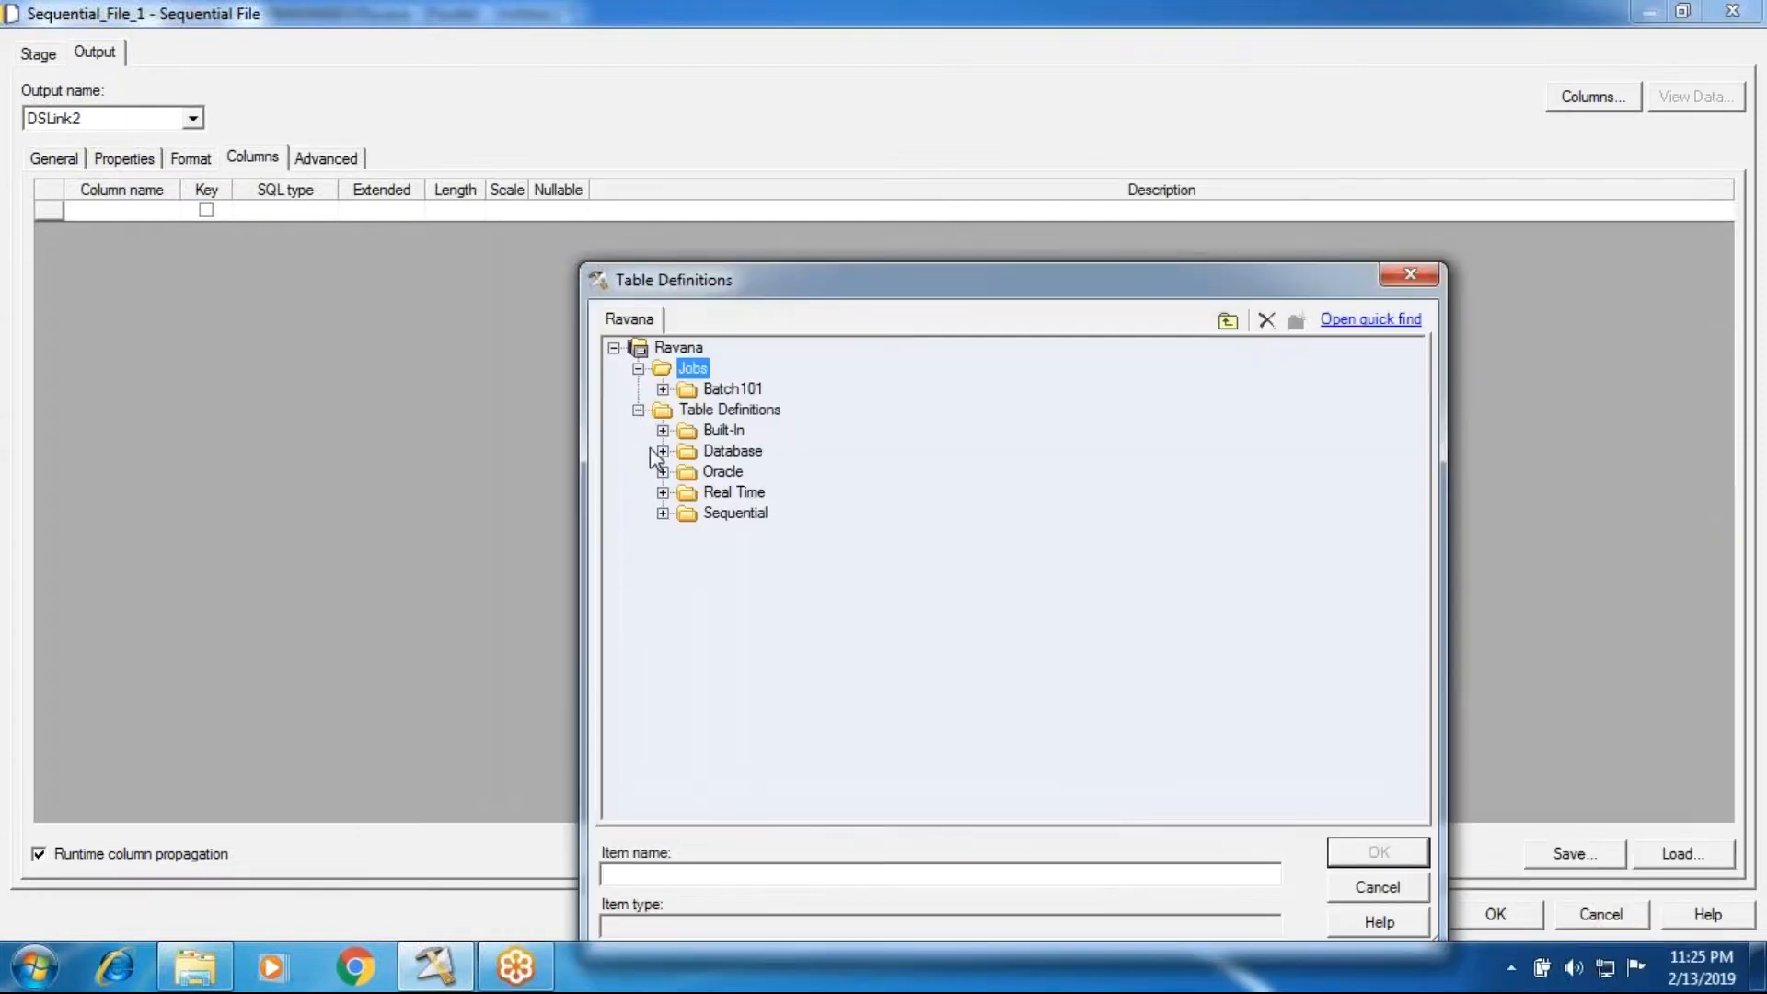
pyautogui.click(663, 513)
pyautogui.click(684, 557)
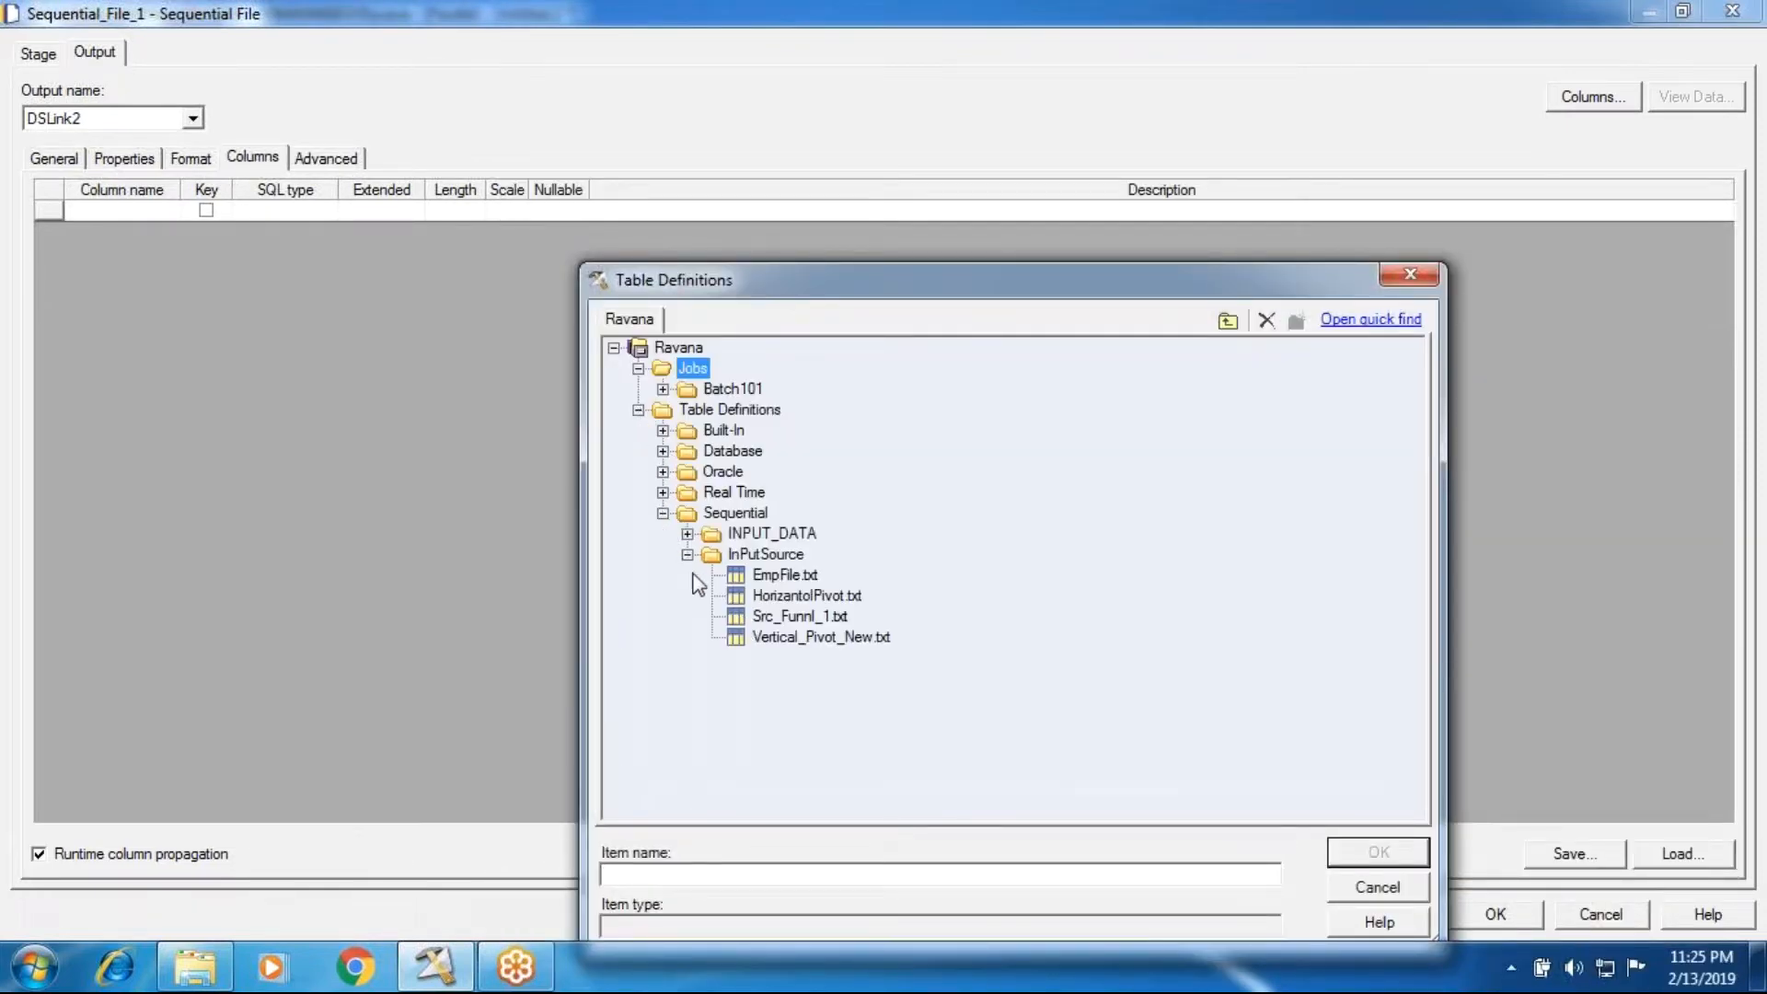
pyautogui.click(801, 595)
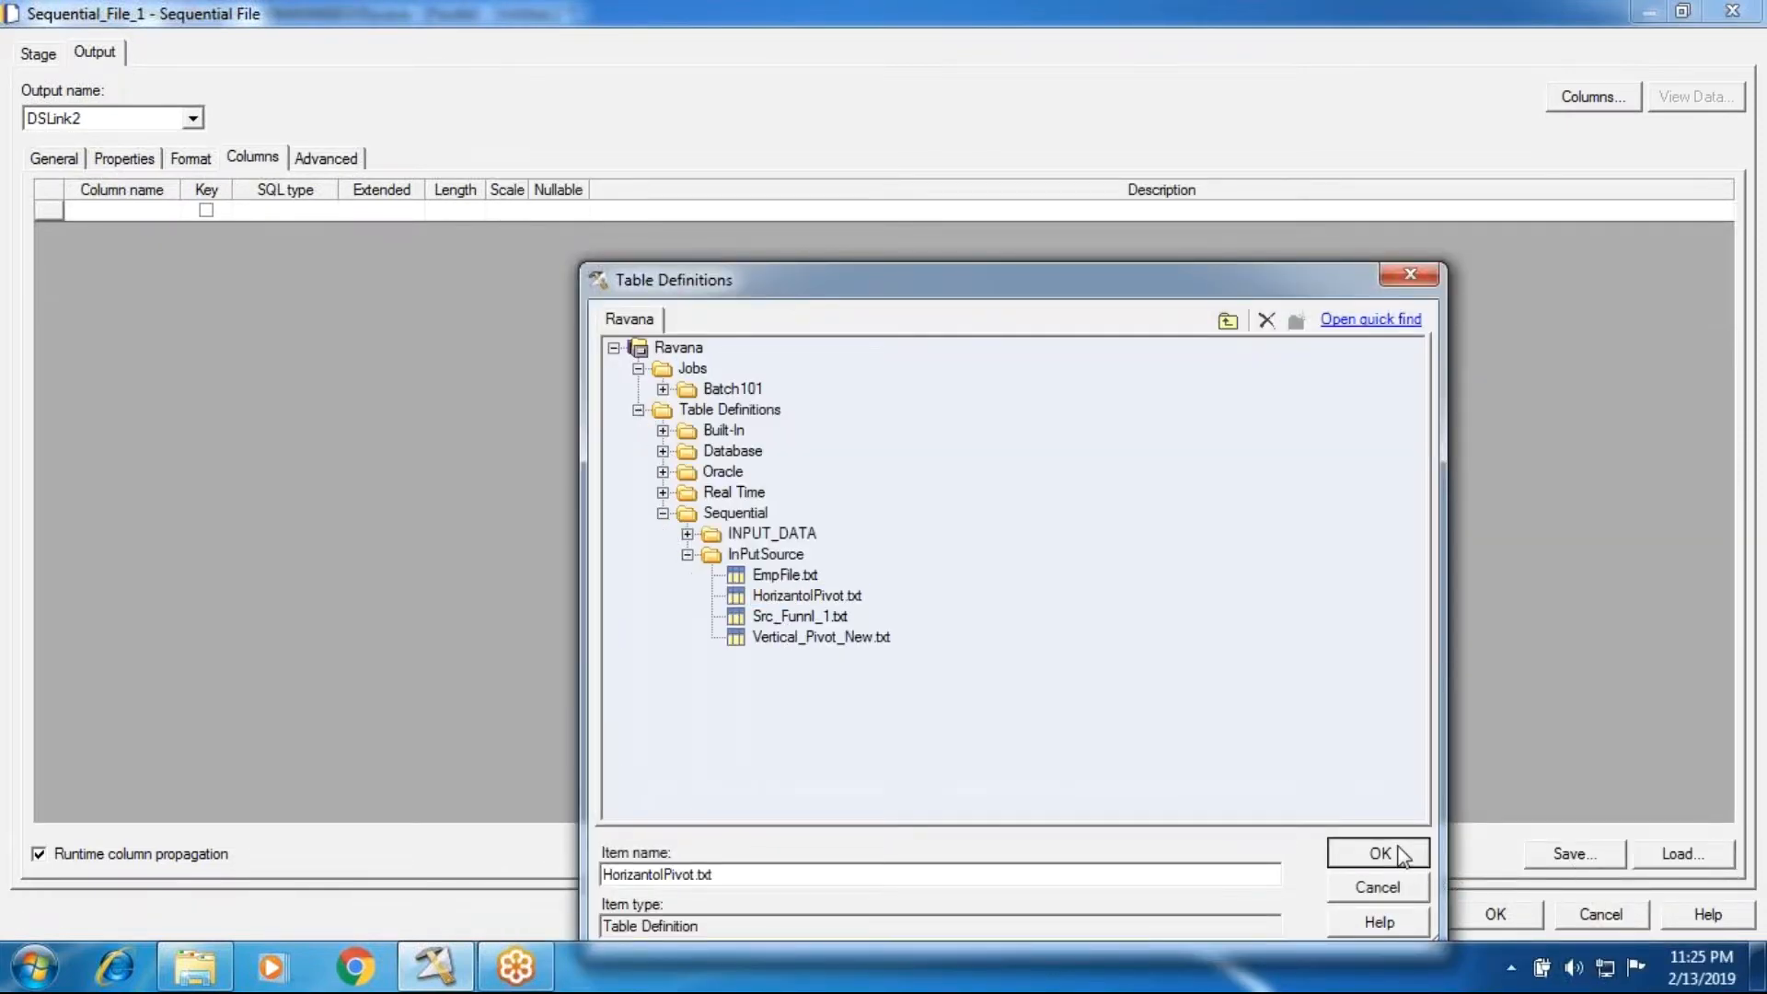
pyautogui.click(1386, 850)
pyautogui.click(1173, 308)
pyautogui.click(121, 162)
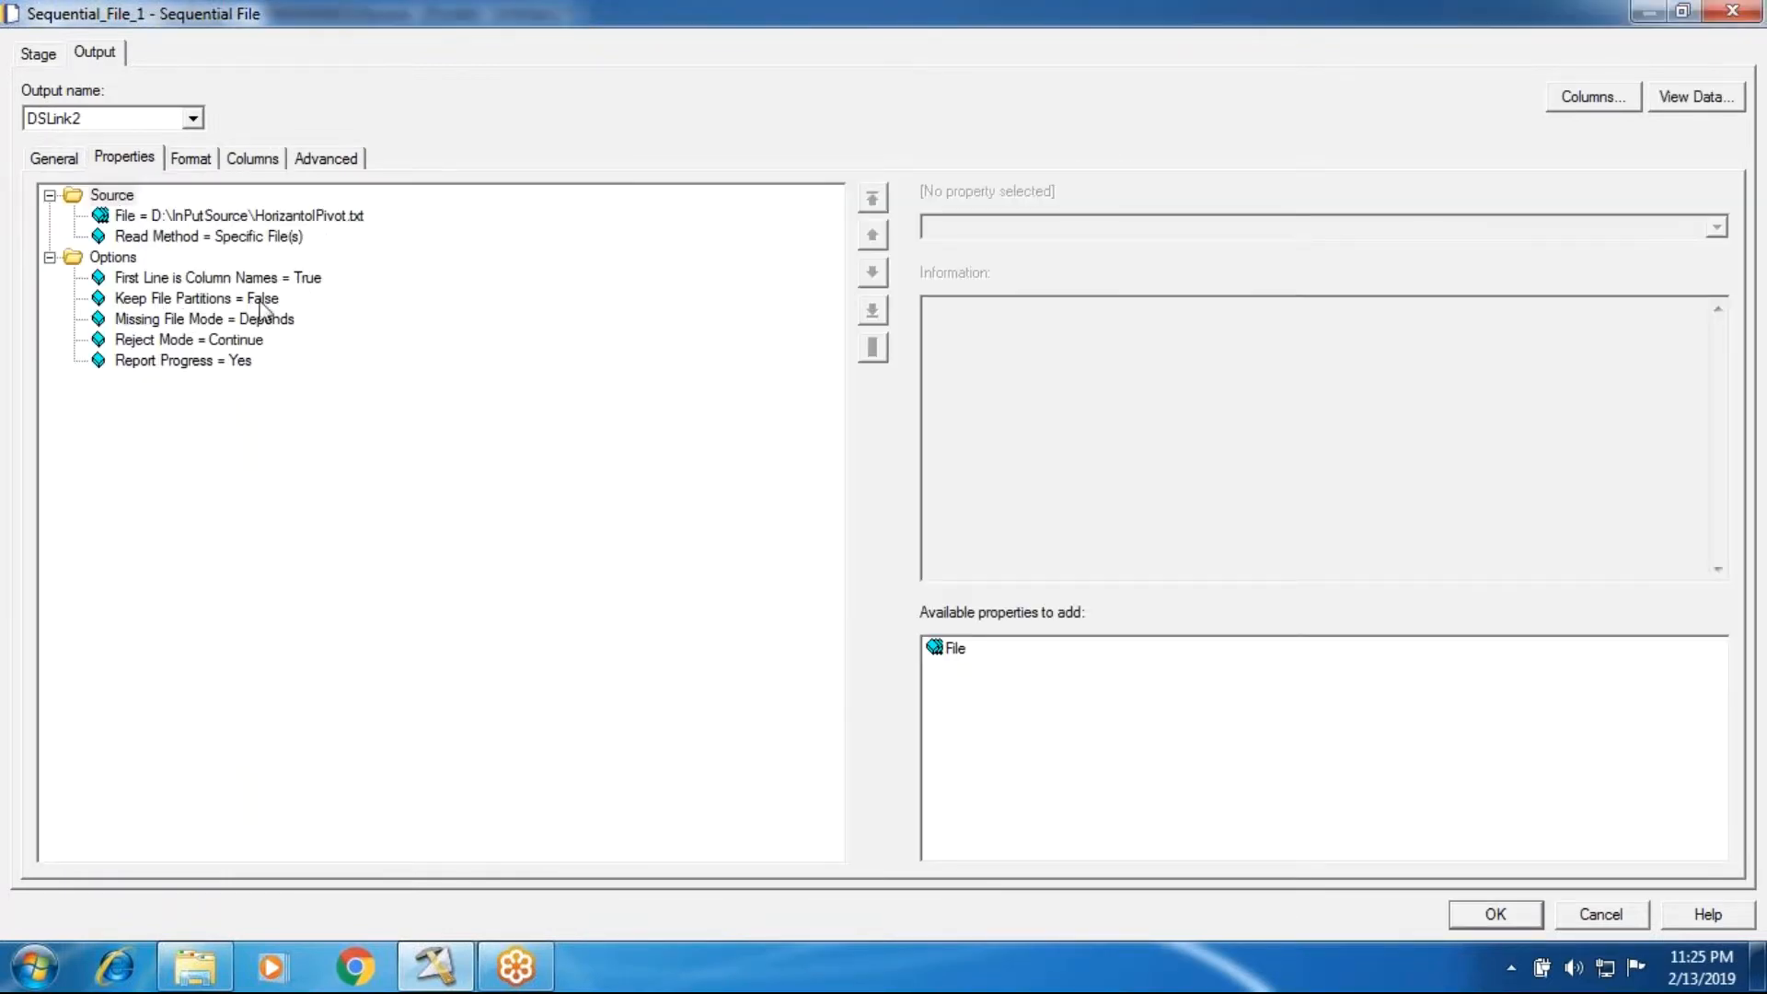
pyautogui.click(1494, 916)
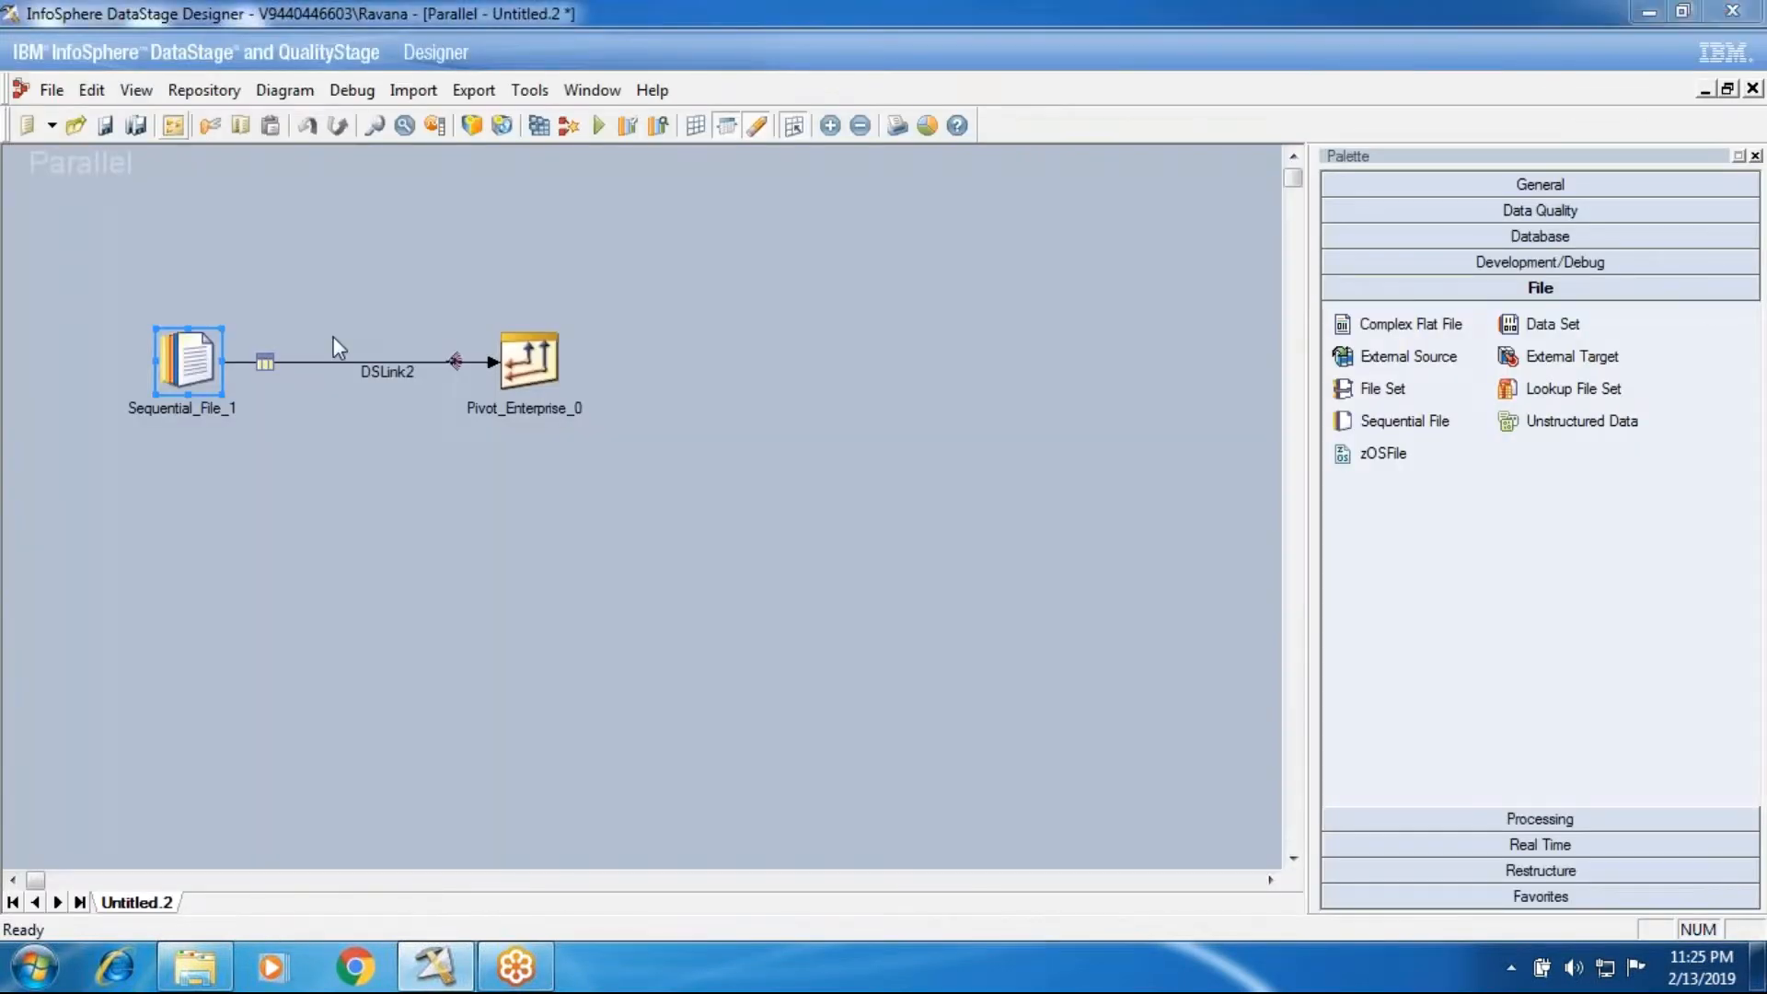
# Step: Disable Runtime Column Propagation in the job properties for new links and all existing links
pyautogui.doubleClick(333, 335)
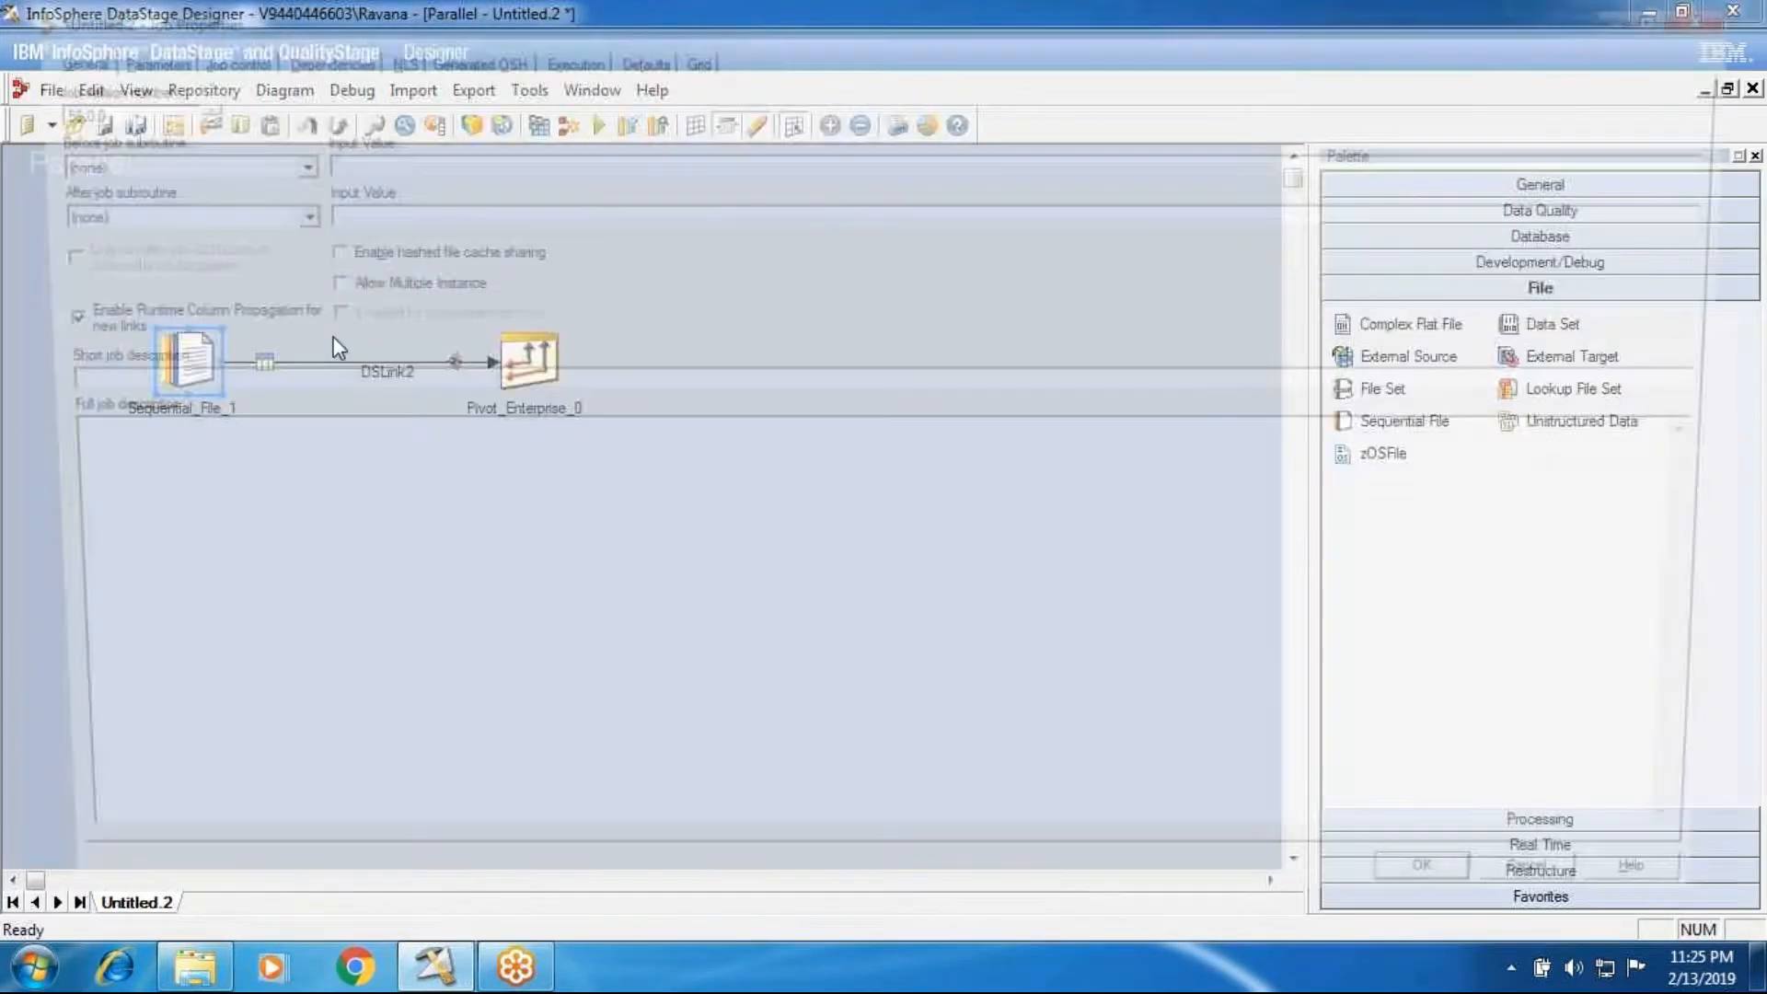
pyautogui.click(1497, 924)
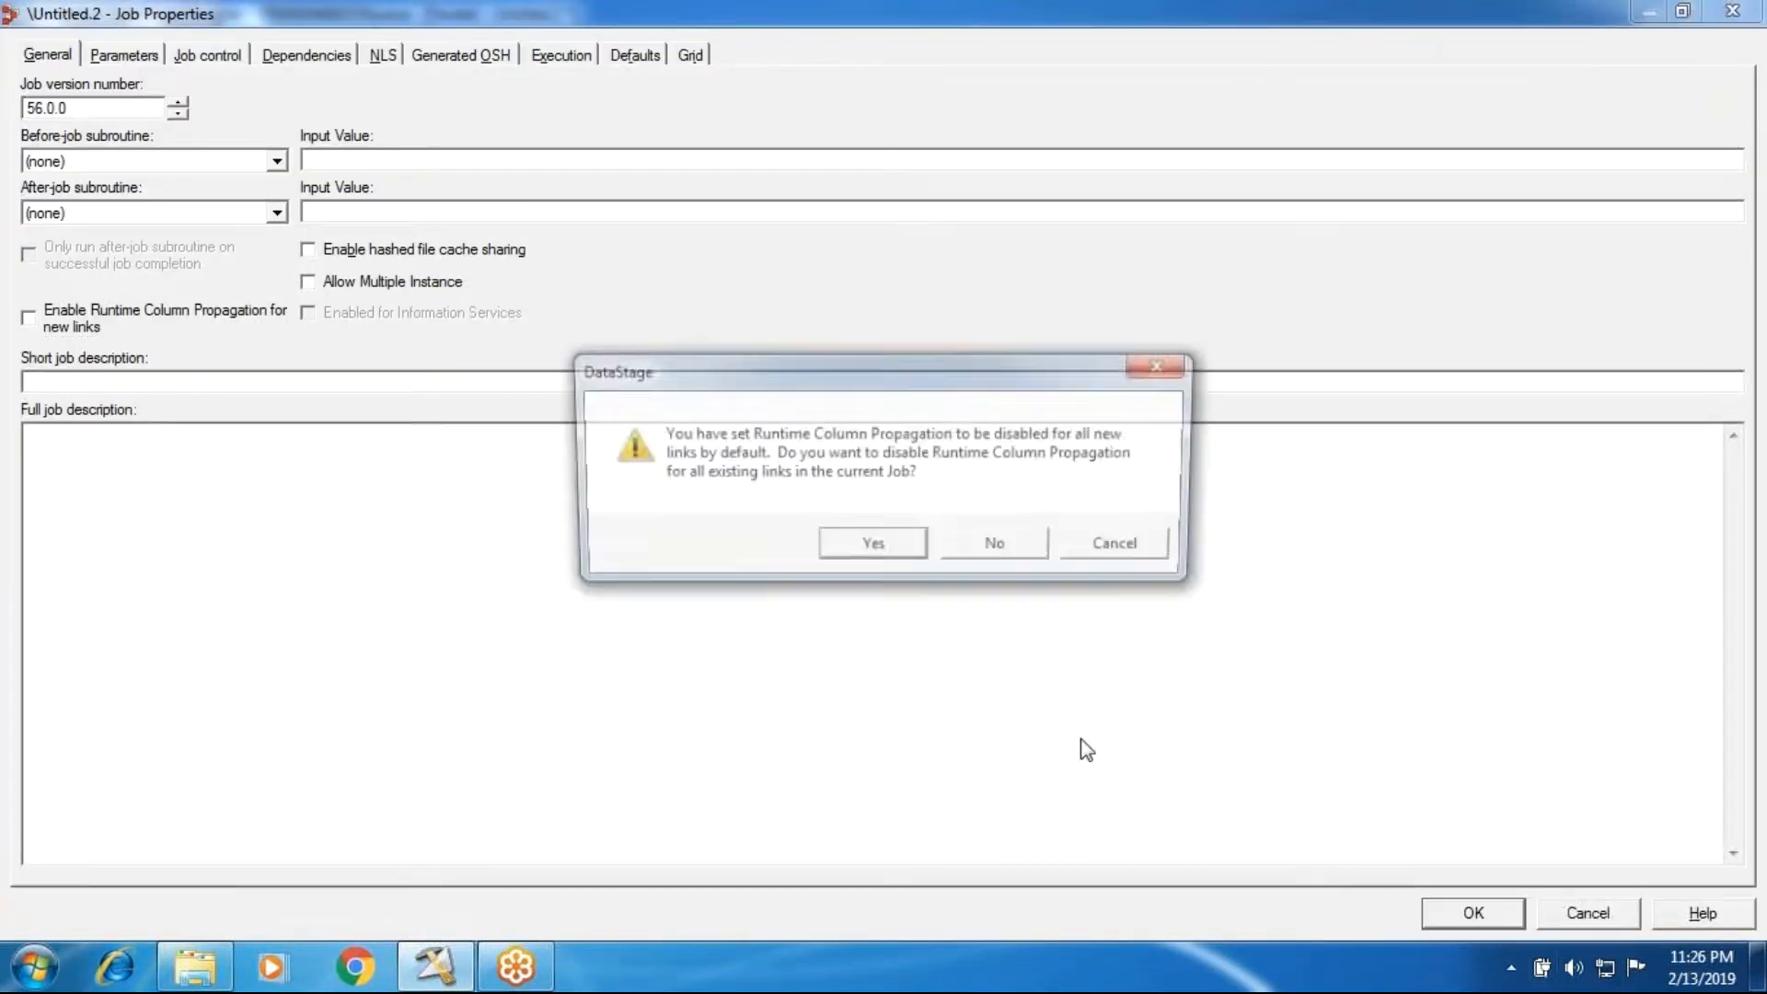
pyautogui.click(897, 546)
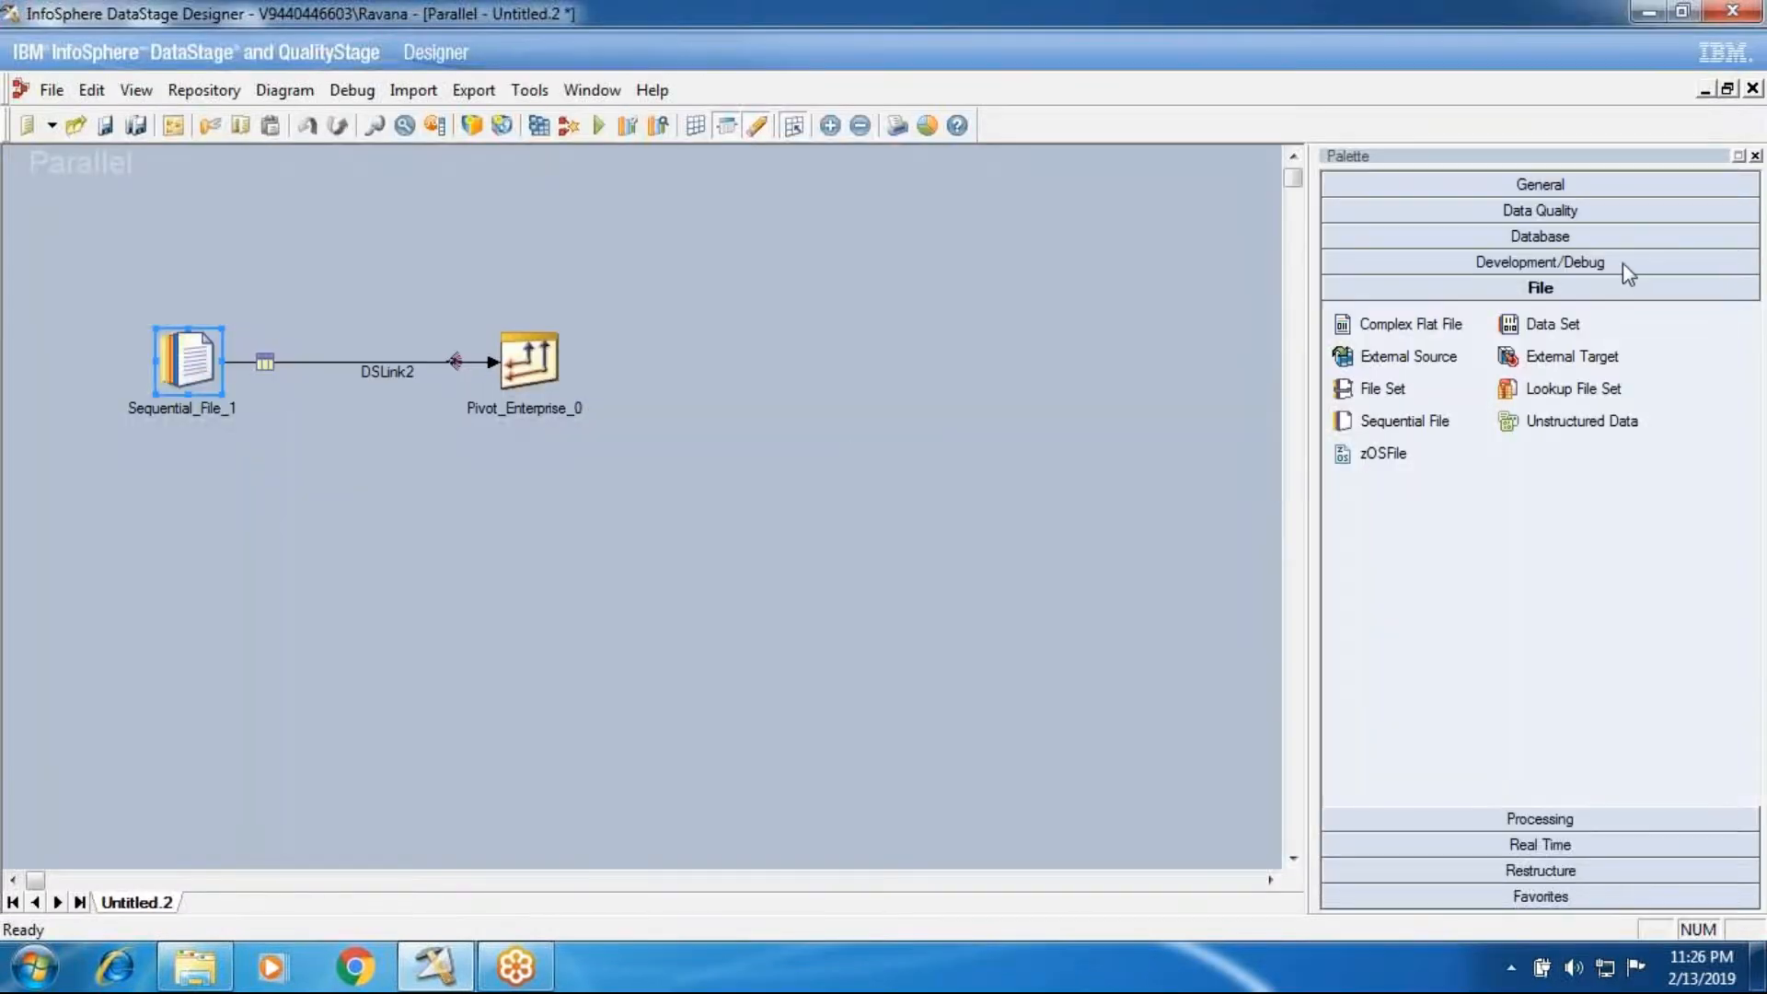
# Step: Place a Data Set stage after the Pivot Enterprise stage and link it as that stage's output
pyautogui.click(1565, 327)
pyautogui.click(900, 363)
pyautogui.moveTo(497, 403); pyautogui.dragTo(943, 382)
# Step: Open the Pivot Enterprise stage and examine its pivot type, its pivot properties and the columns available to load
pyautogui.doubleClick(529, 359)
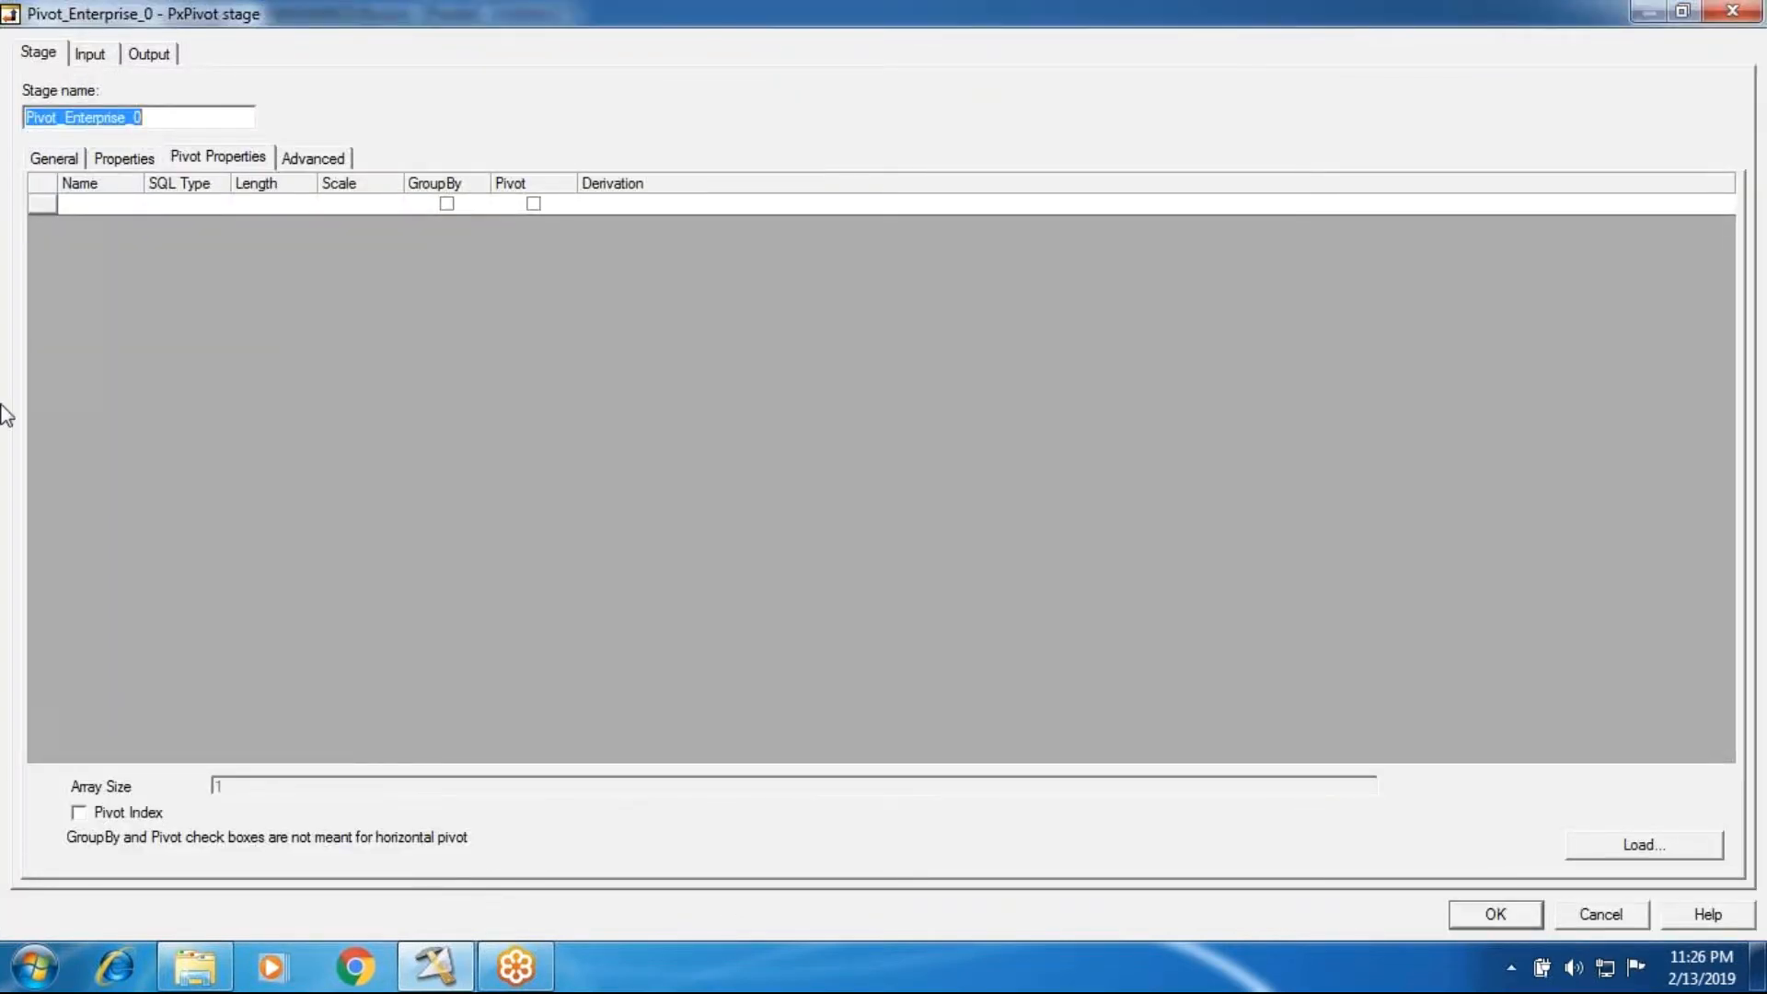
pyautogui.click(117, 162)
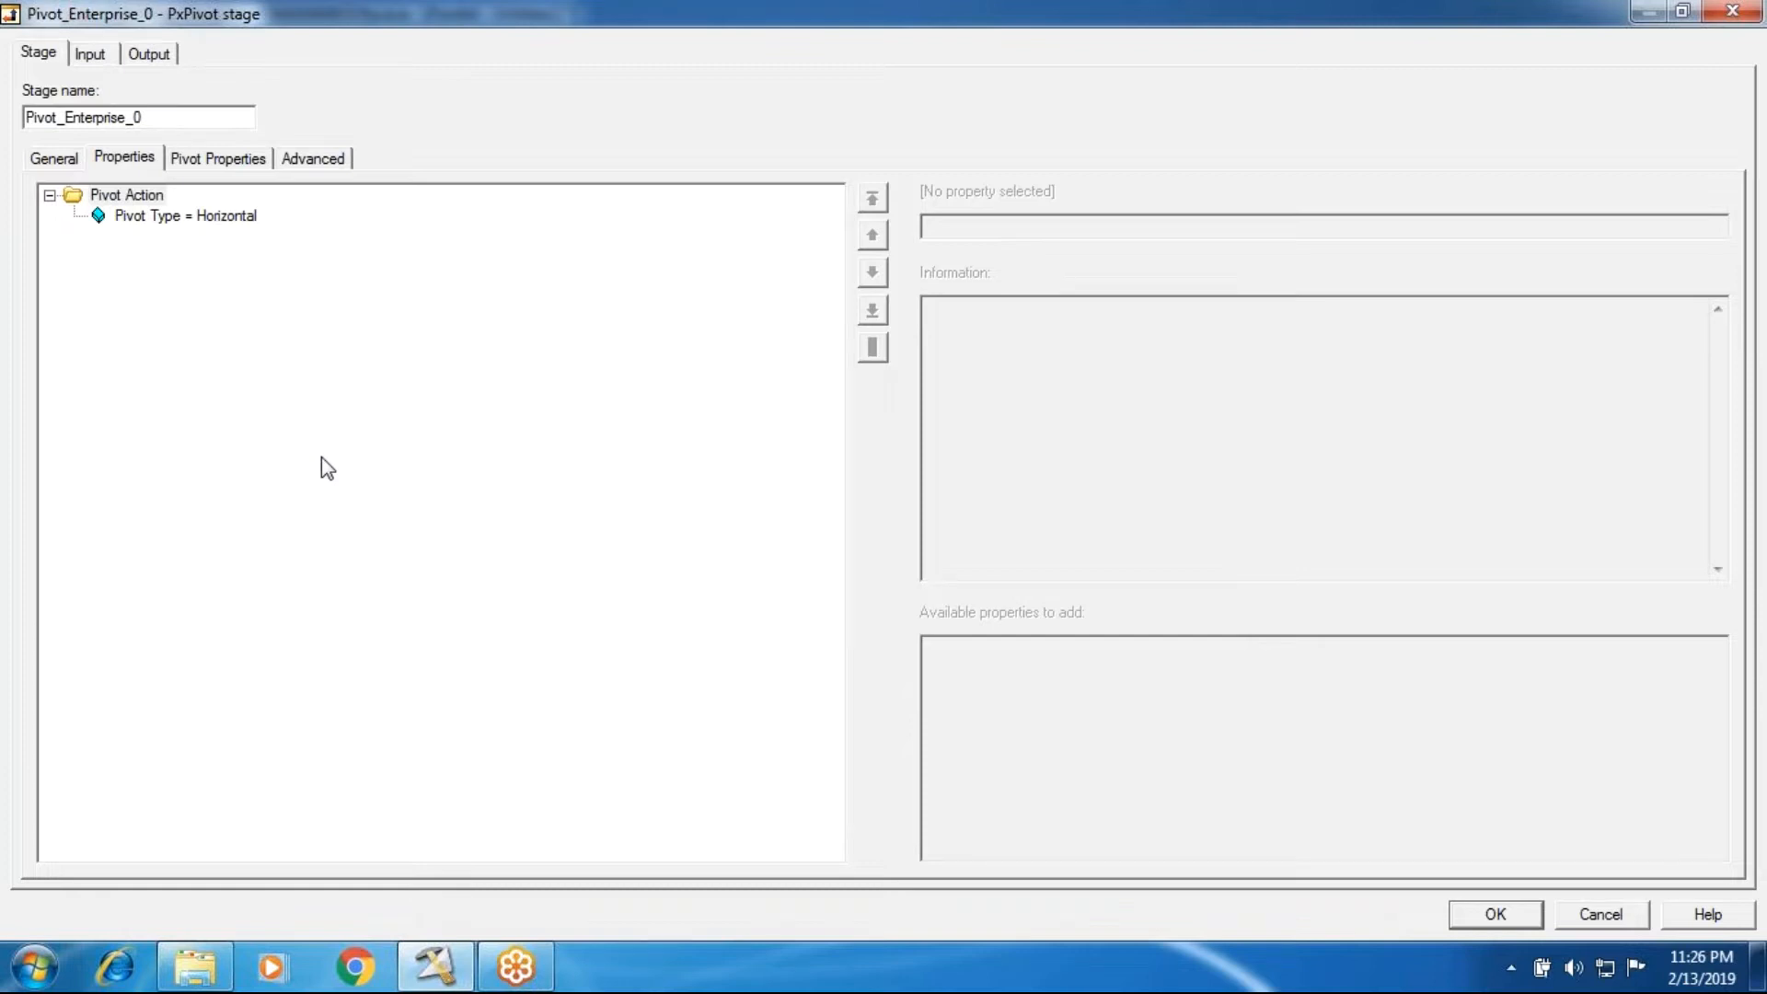
pyautogui.click(131, 218)
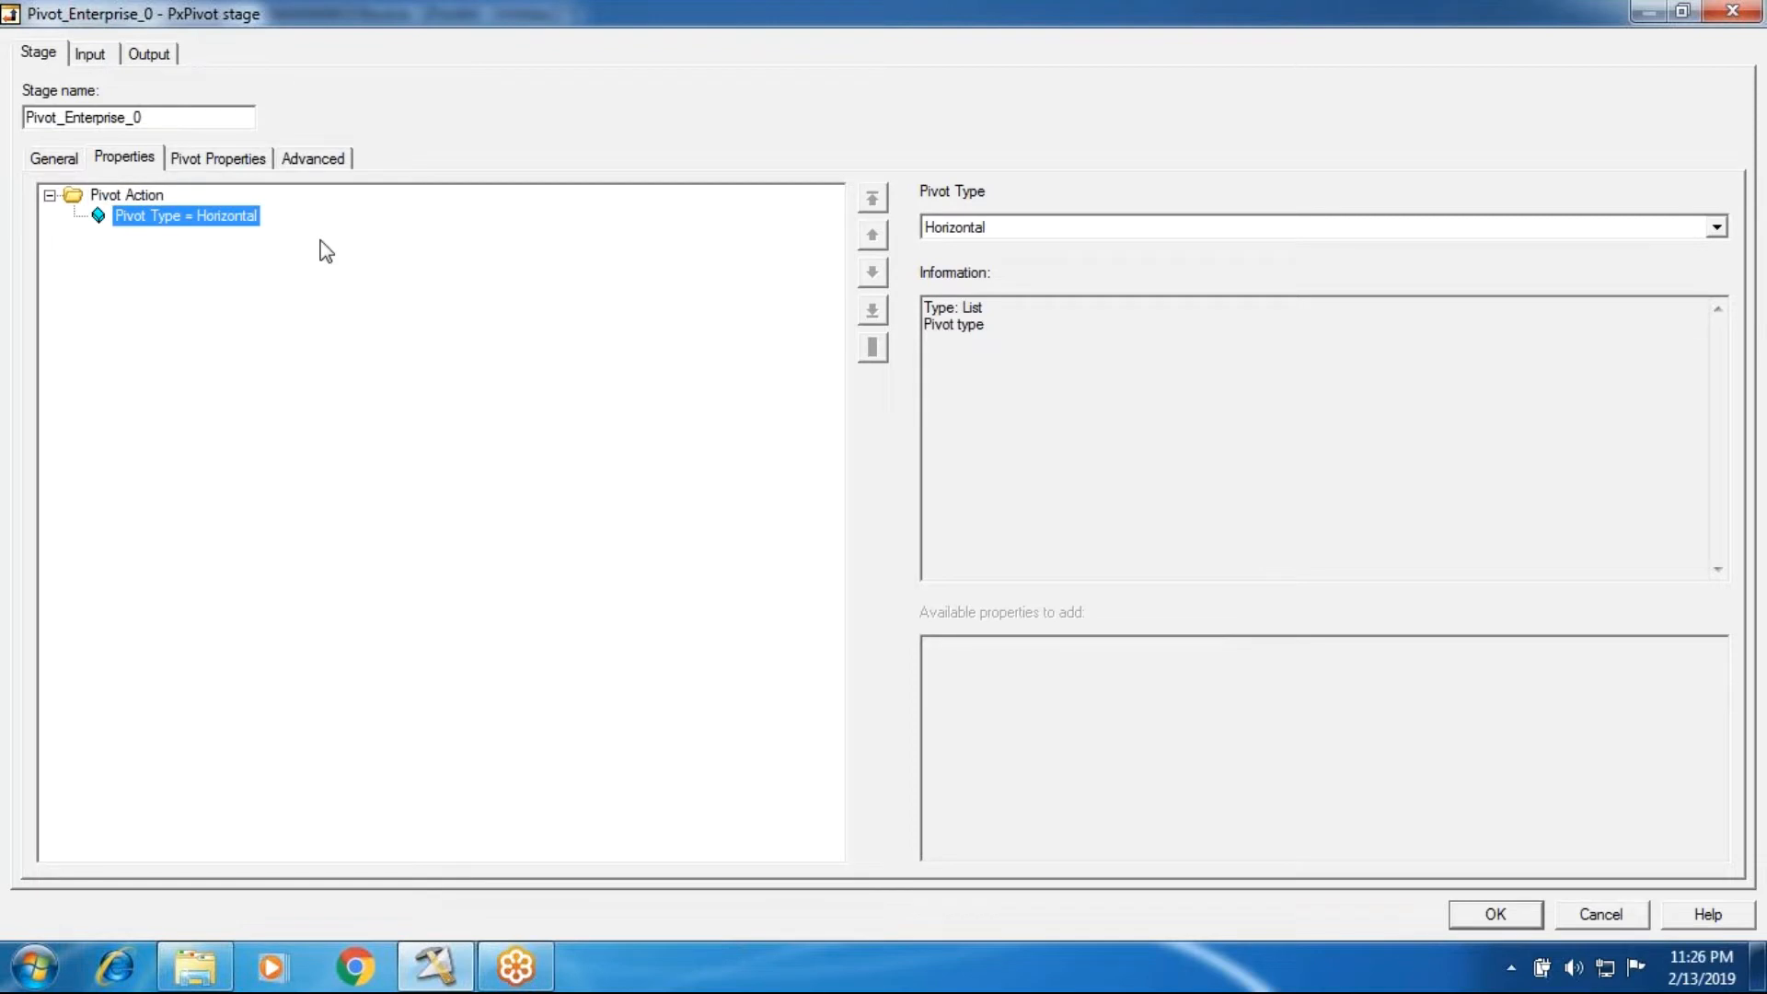
pyautogui.click(128, 154)
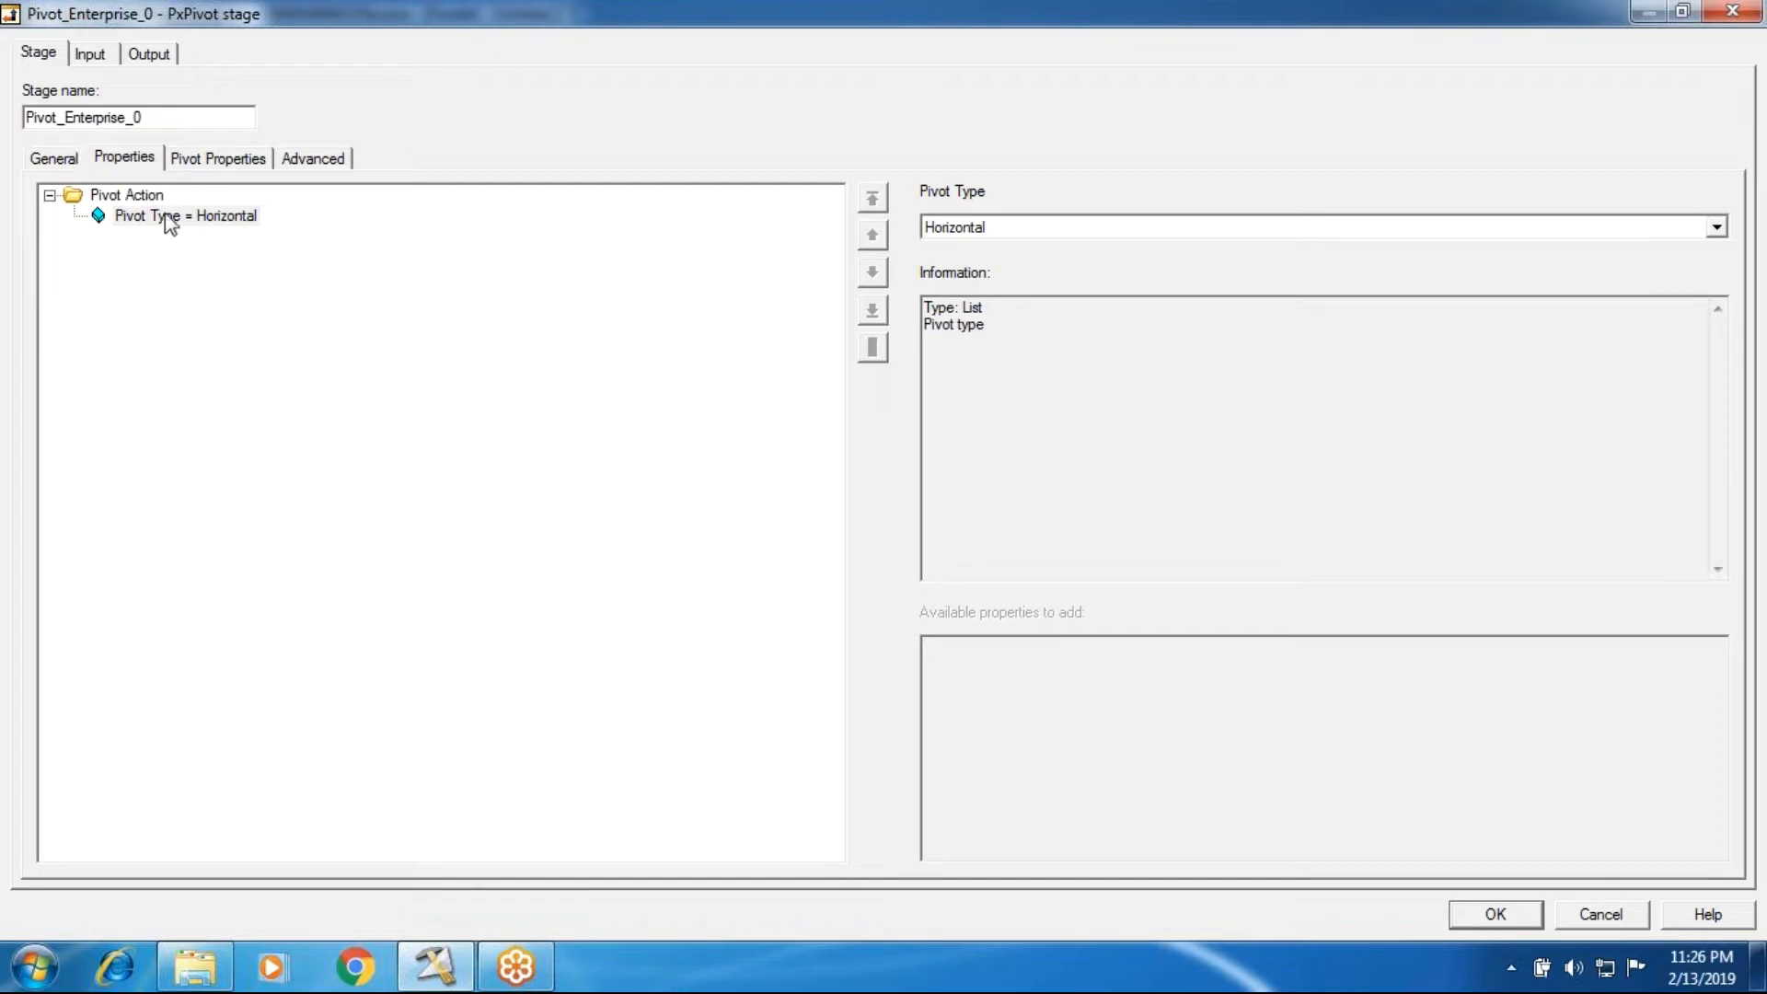
pyautogui.click(218, 164)
pyautogui.click(1598, 842)
pyautogui.click(864, 499)
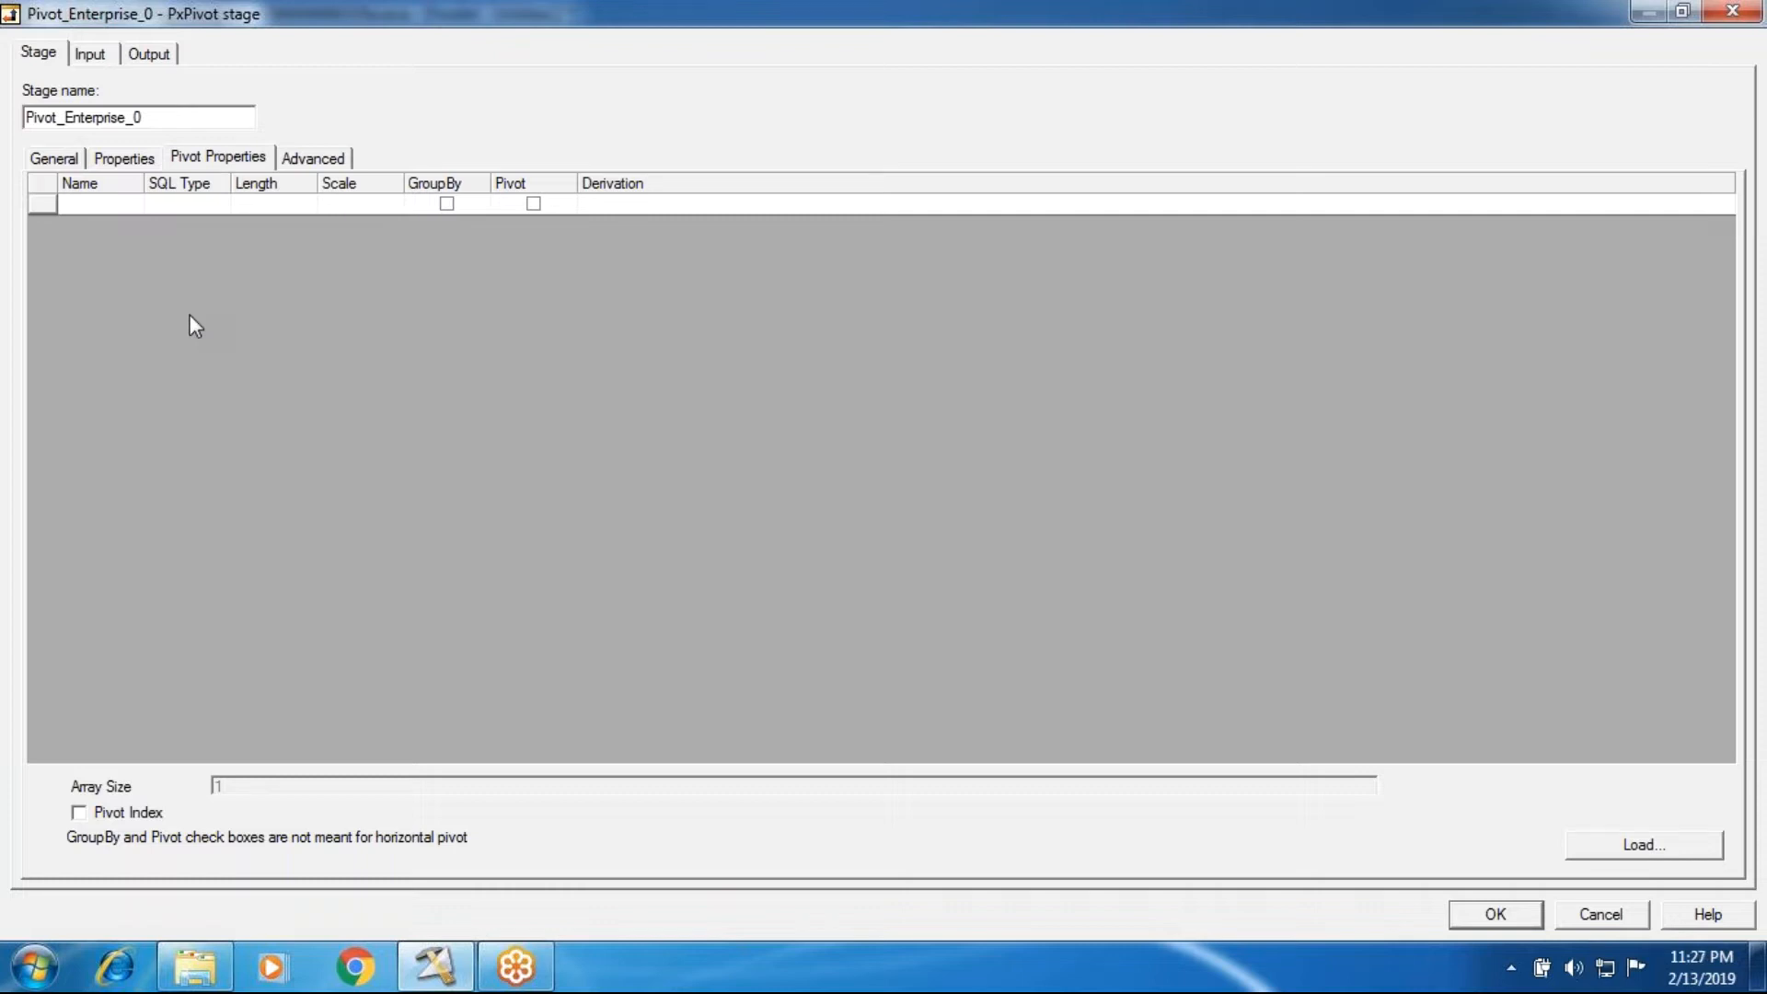
pyautogui.click(120, 159)
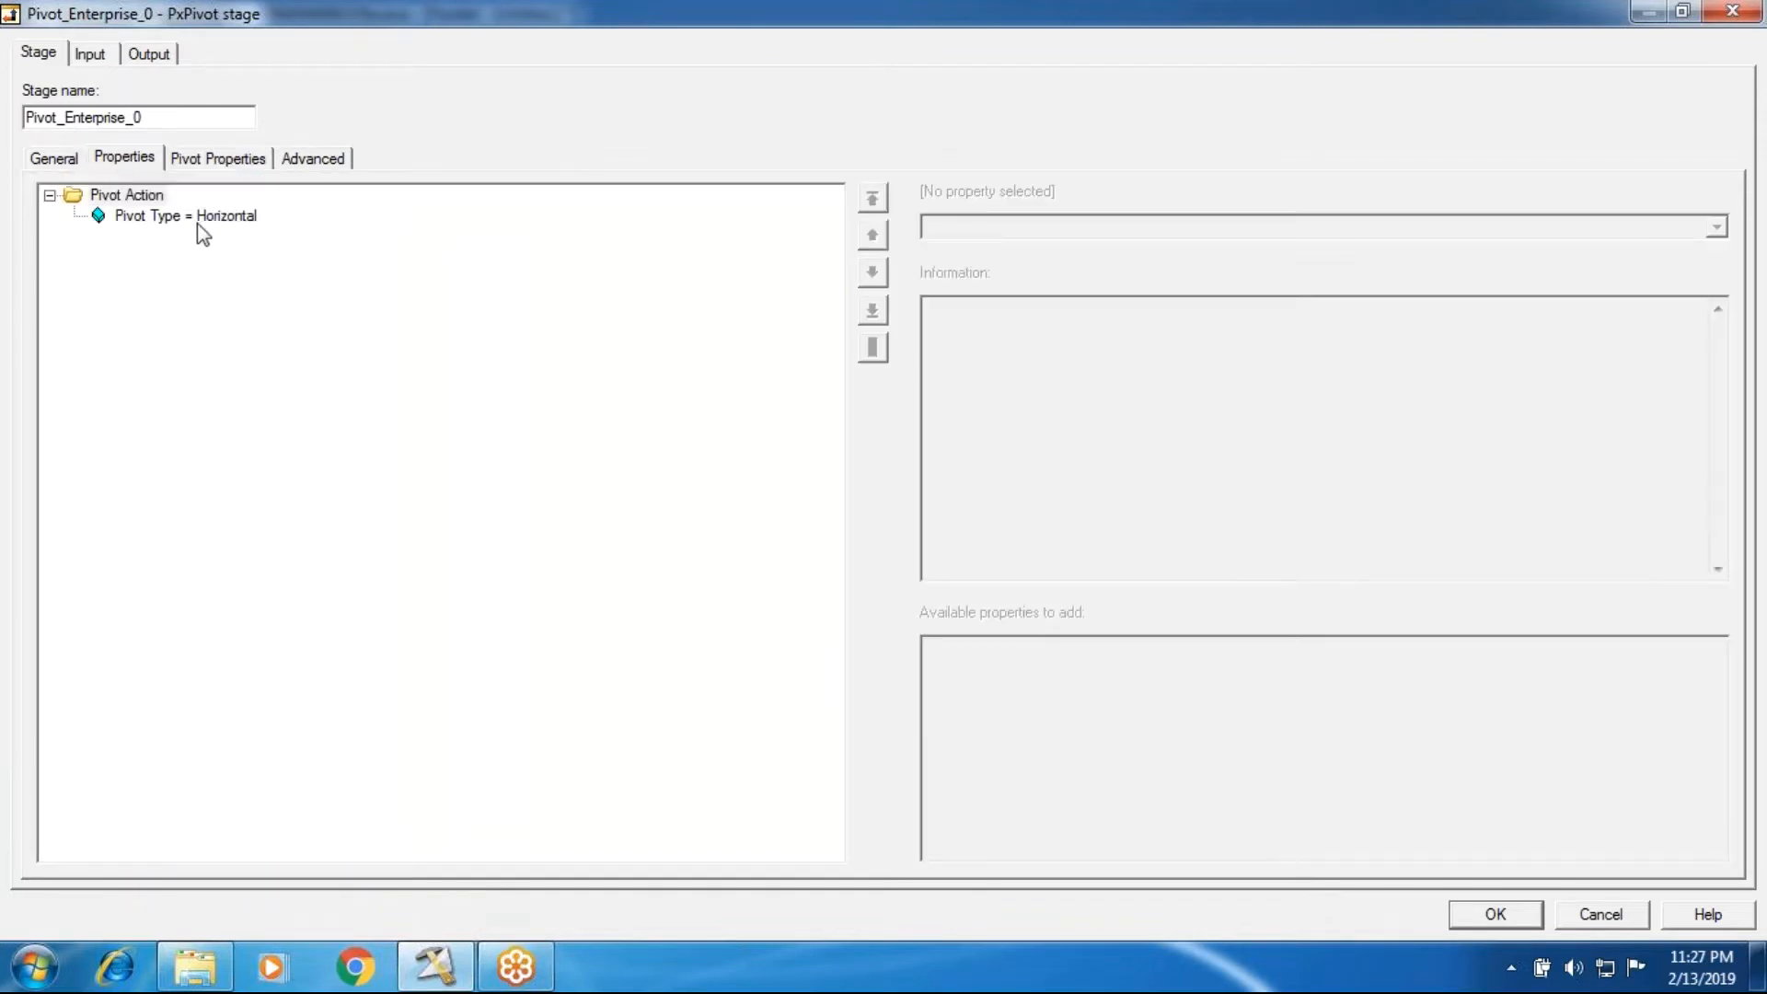
pyautogui.click(215, 160)
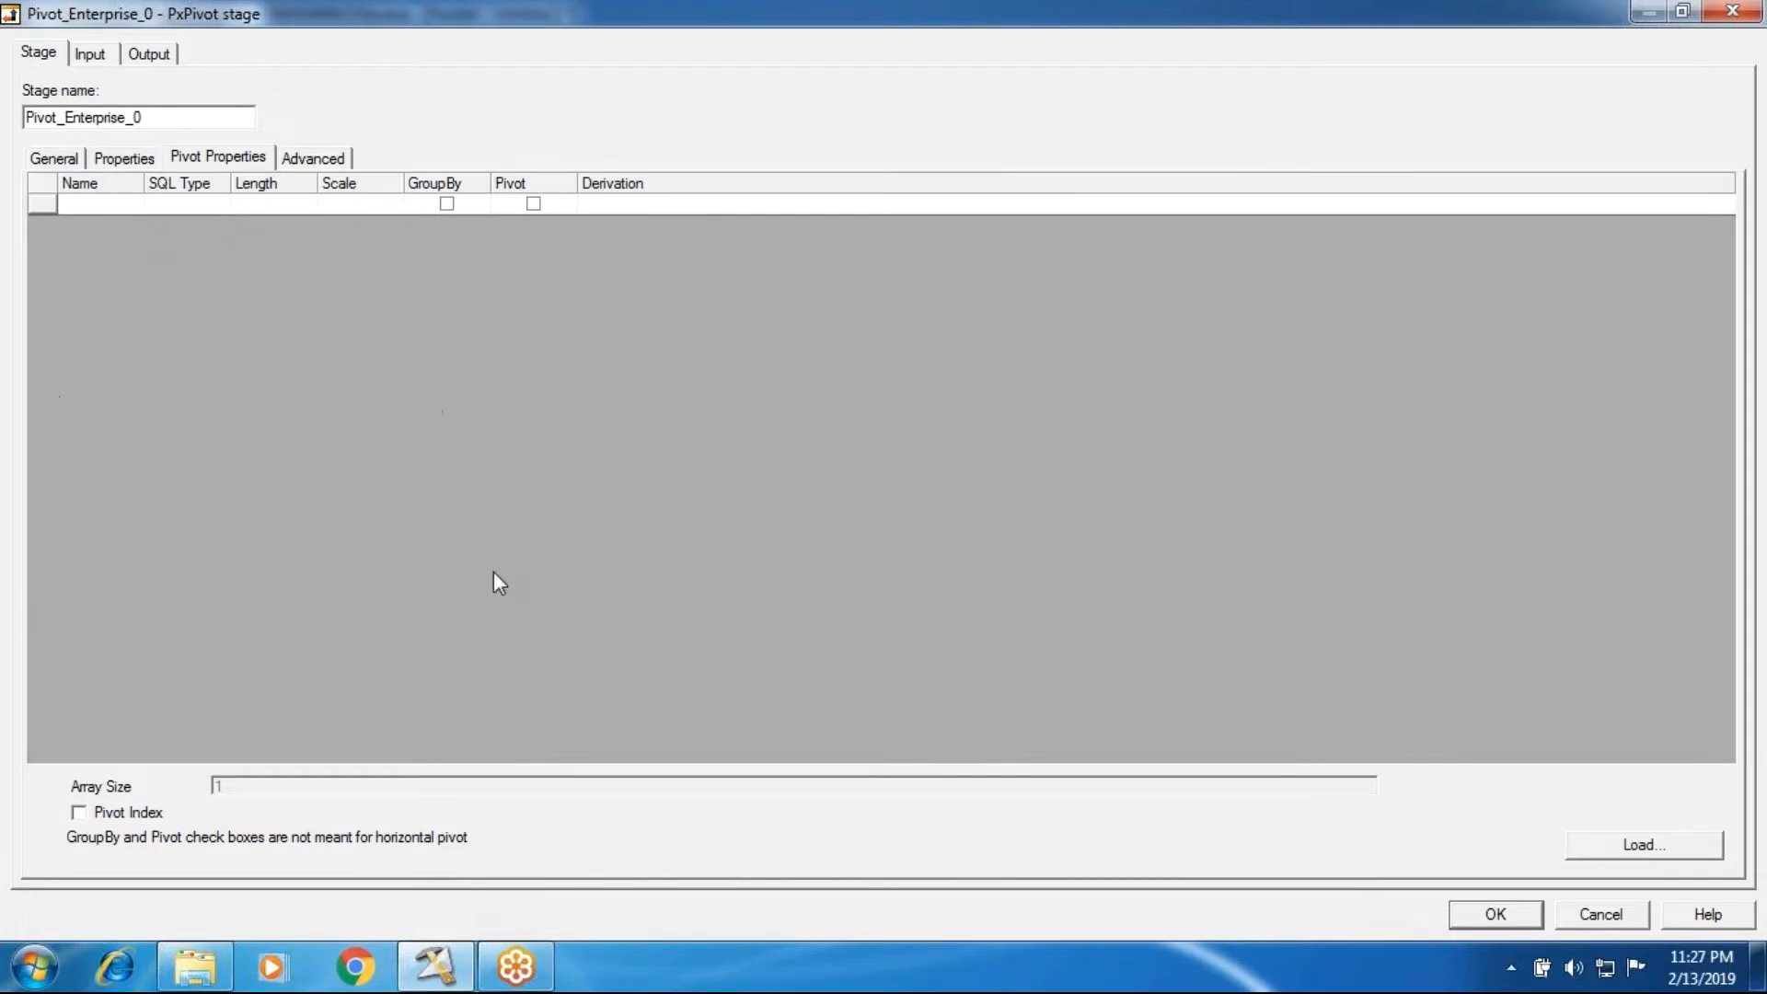
# Step: Try to enable GroupBy on the empty row of the pivot properties
pyautogui.click(449, 204)
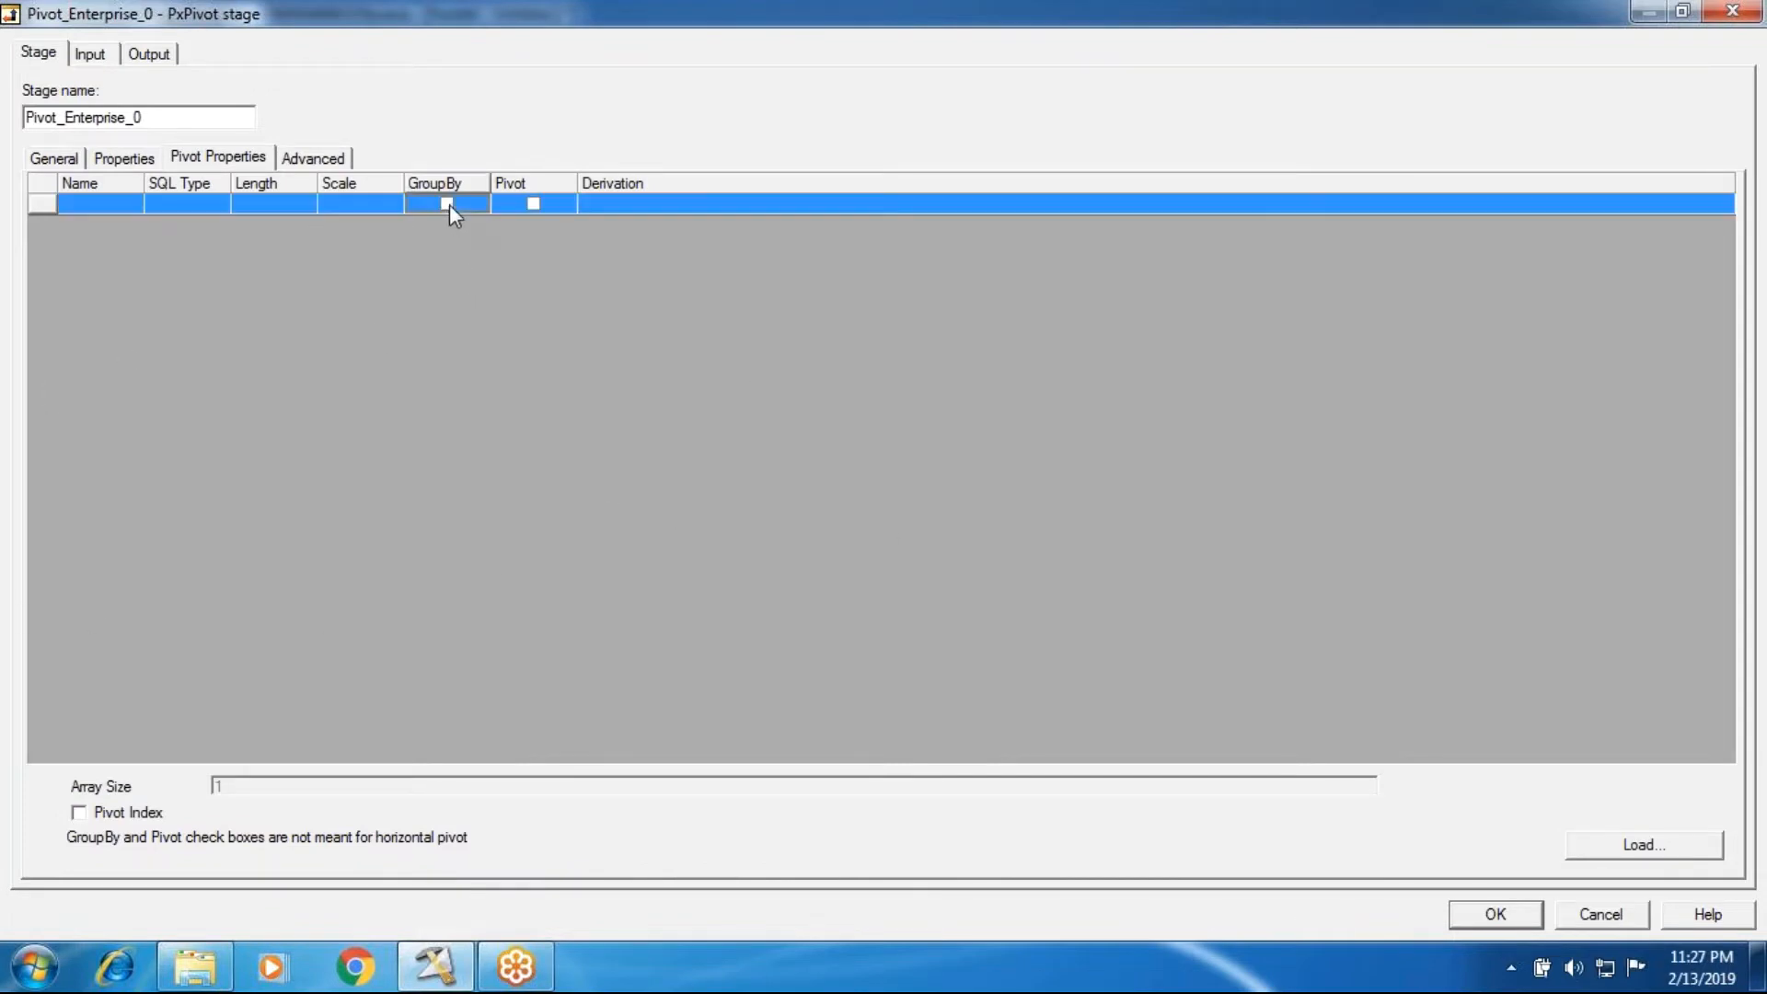
pyautogui.click(447, 203)
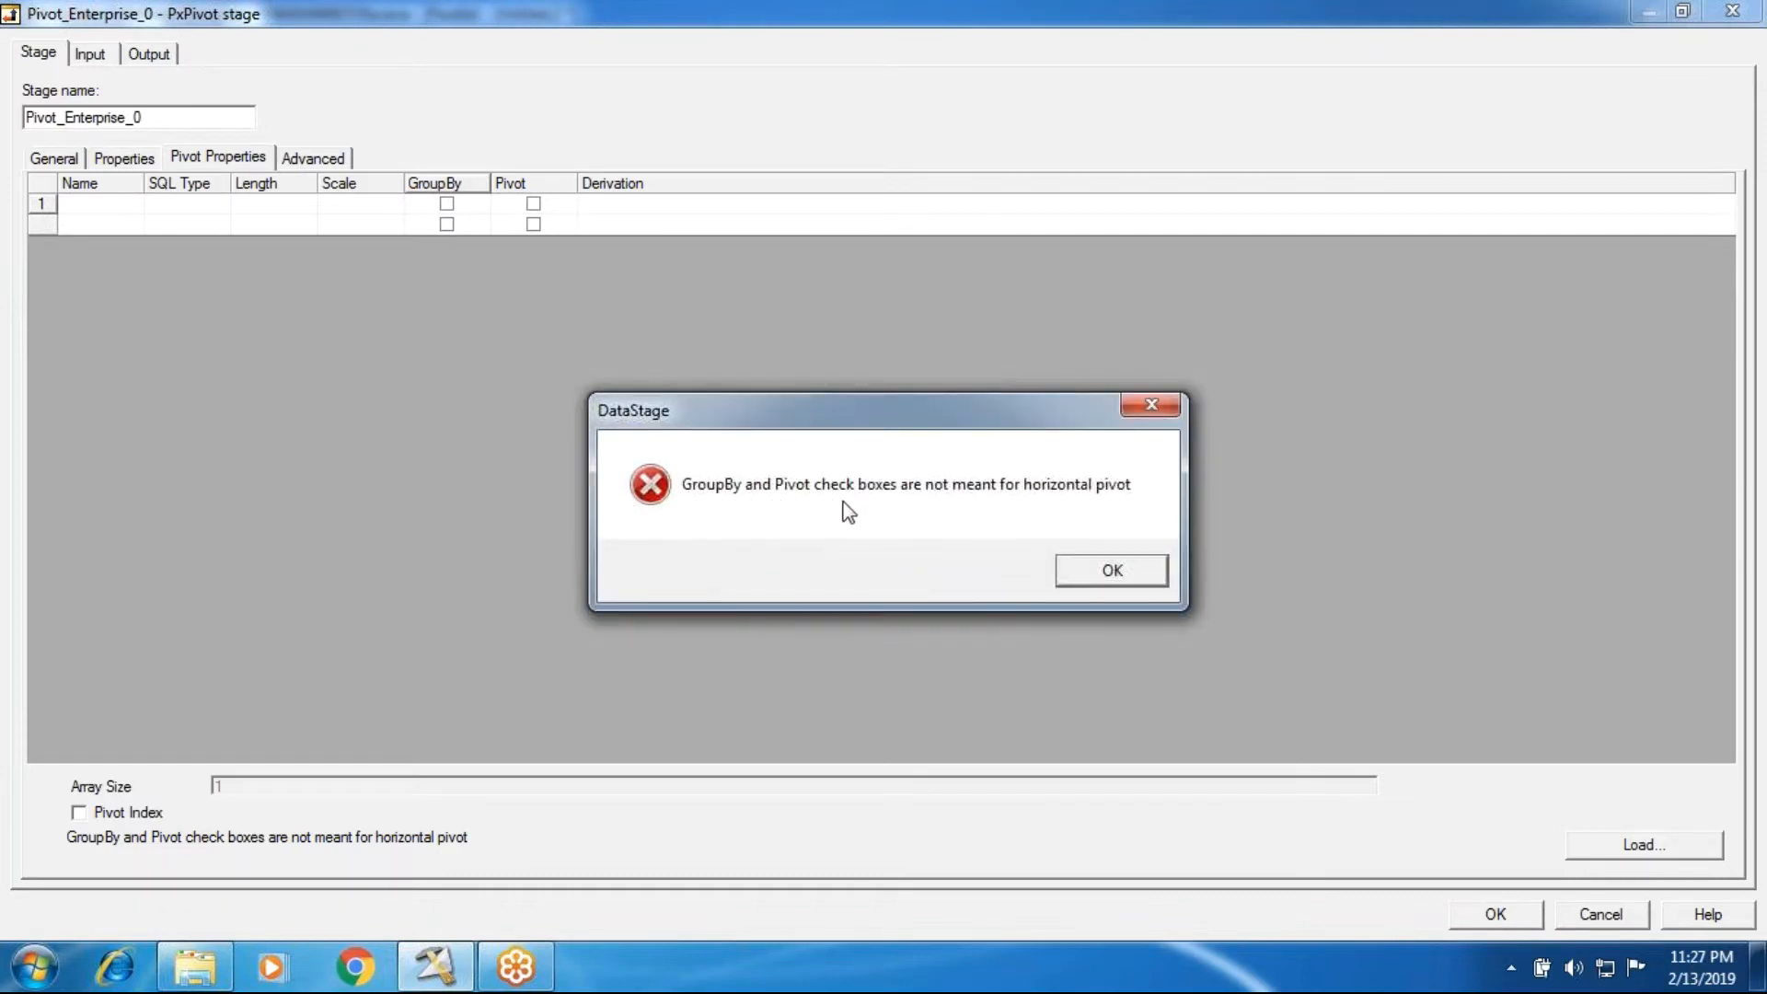
pyautogui.click(1111, 572)
# Step: Review the pivot type and pivot properties again, and inspect the columns of the DSLink2 input
pyautogui.click(124, 158)
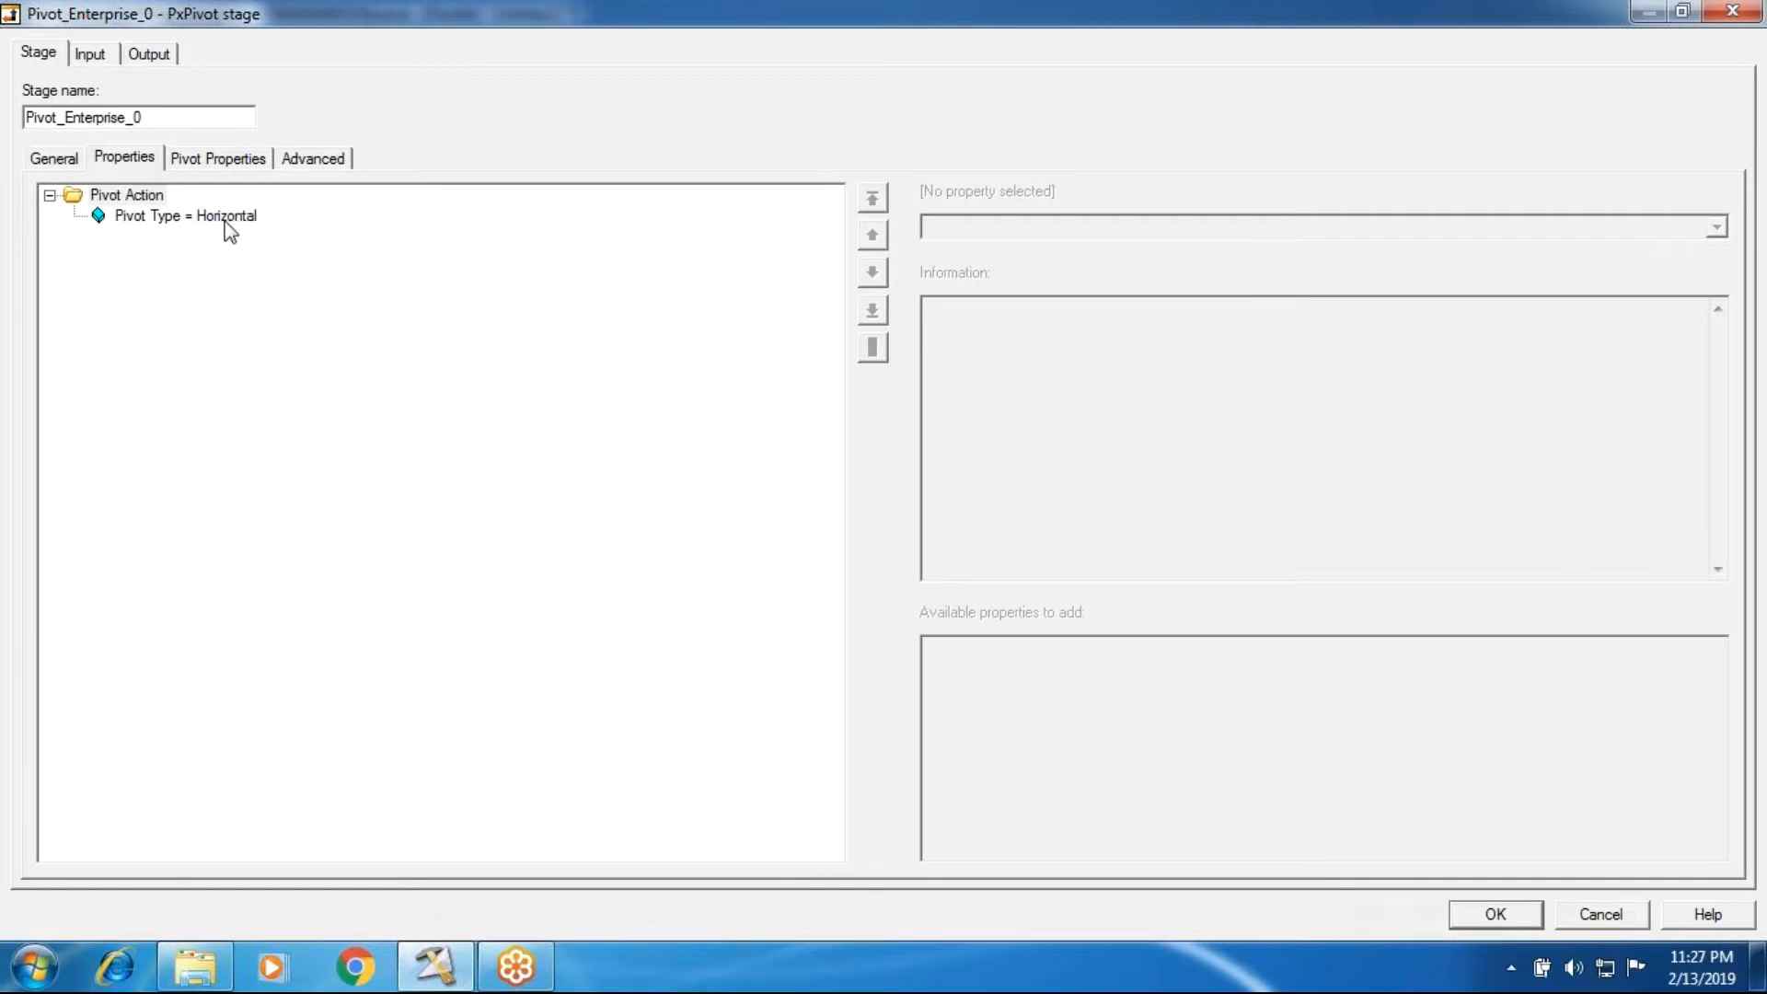
pyautogui.click(234, 159)
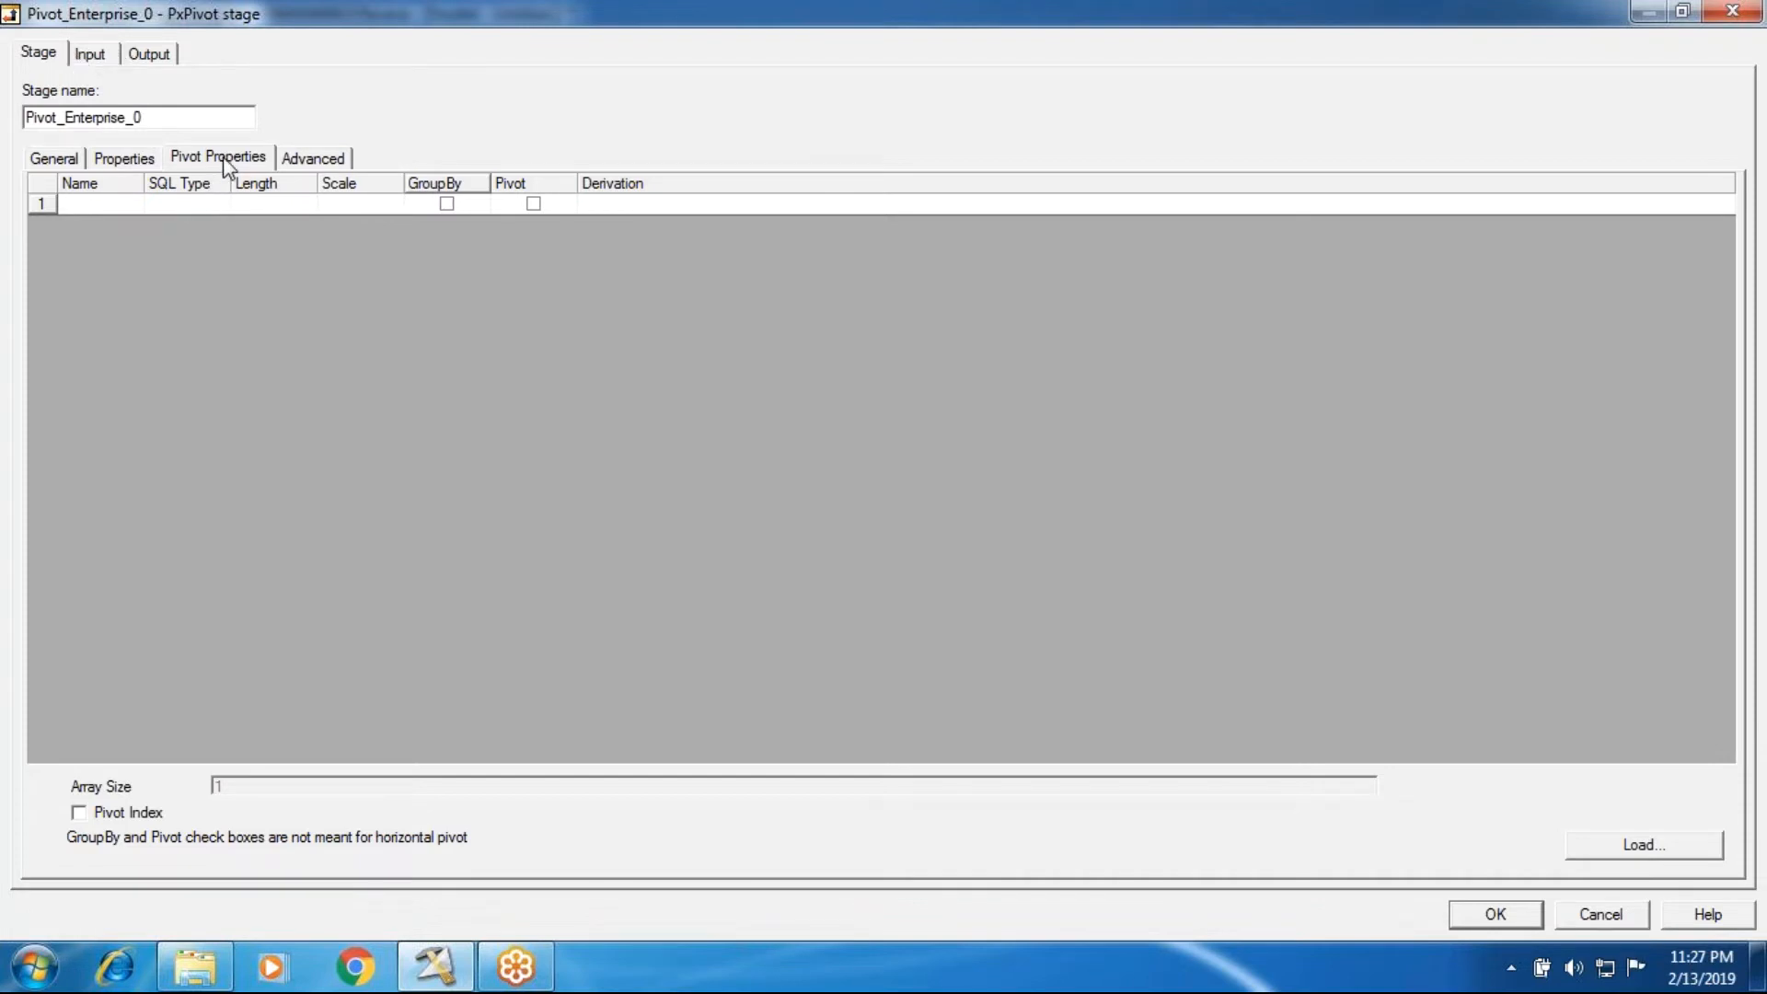
pyautogui.click(87, 53)
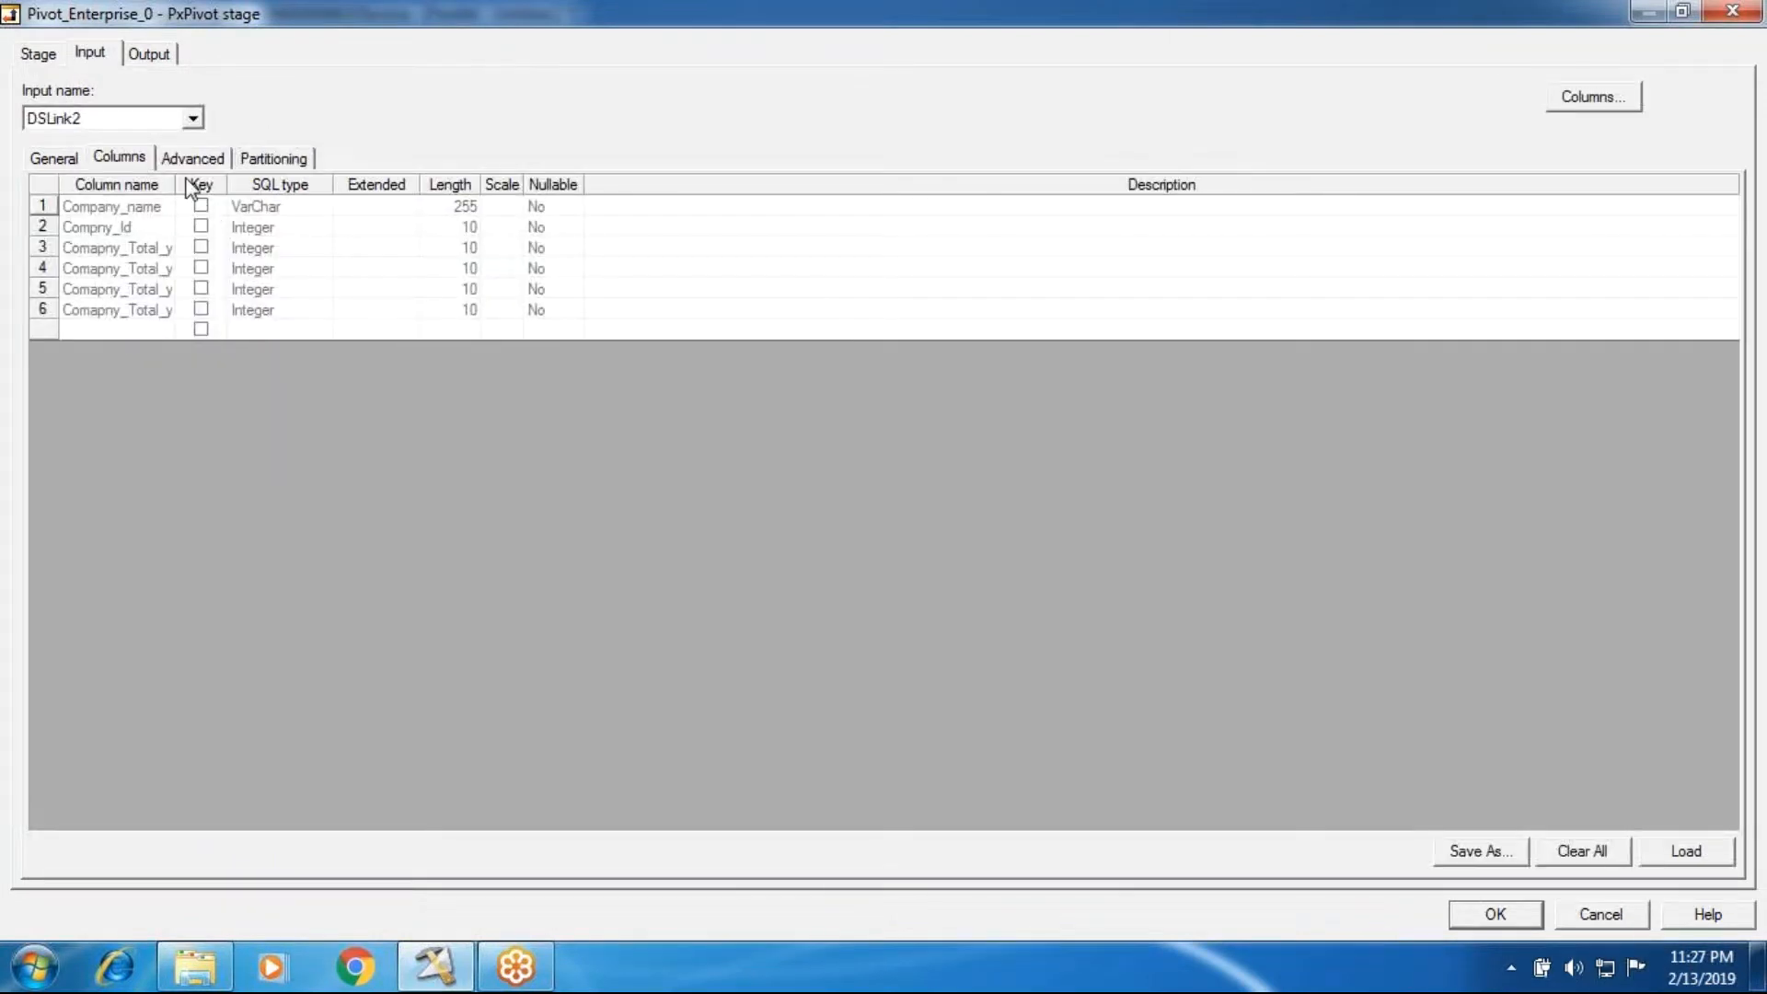
# Step: Map Compny_Id and Company_name from the input to the DSLink4 output, with Compny_Id first
pyautogui.click(145, 57)
pyautogui.click(639, 310)
pyautogui.moveTo(639, 309); pyautogui.dragTo(1008, 285)
pyautogui.moveTo(700, 284); pyautogui.dragTo(971, 304)
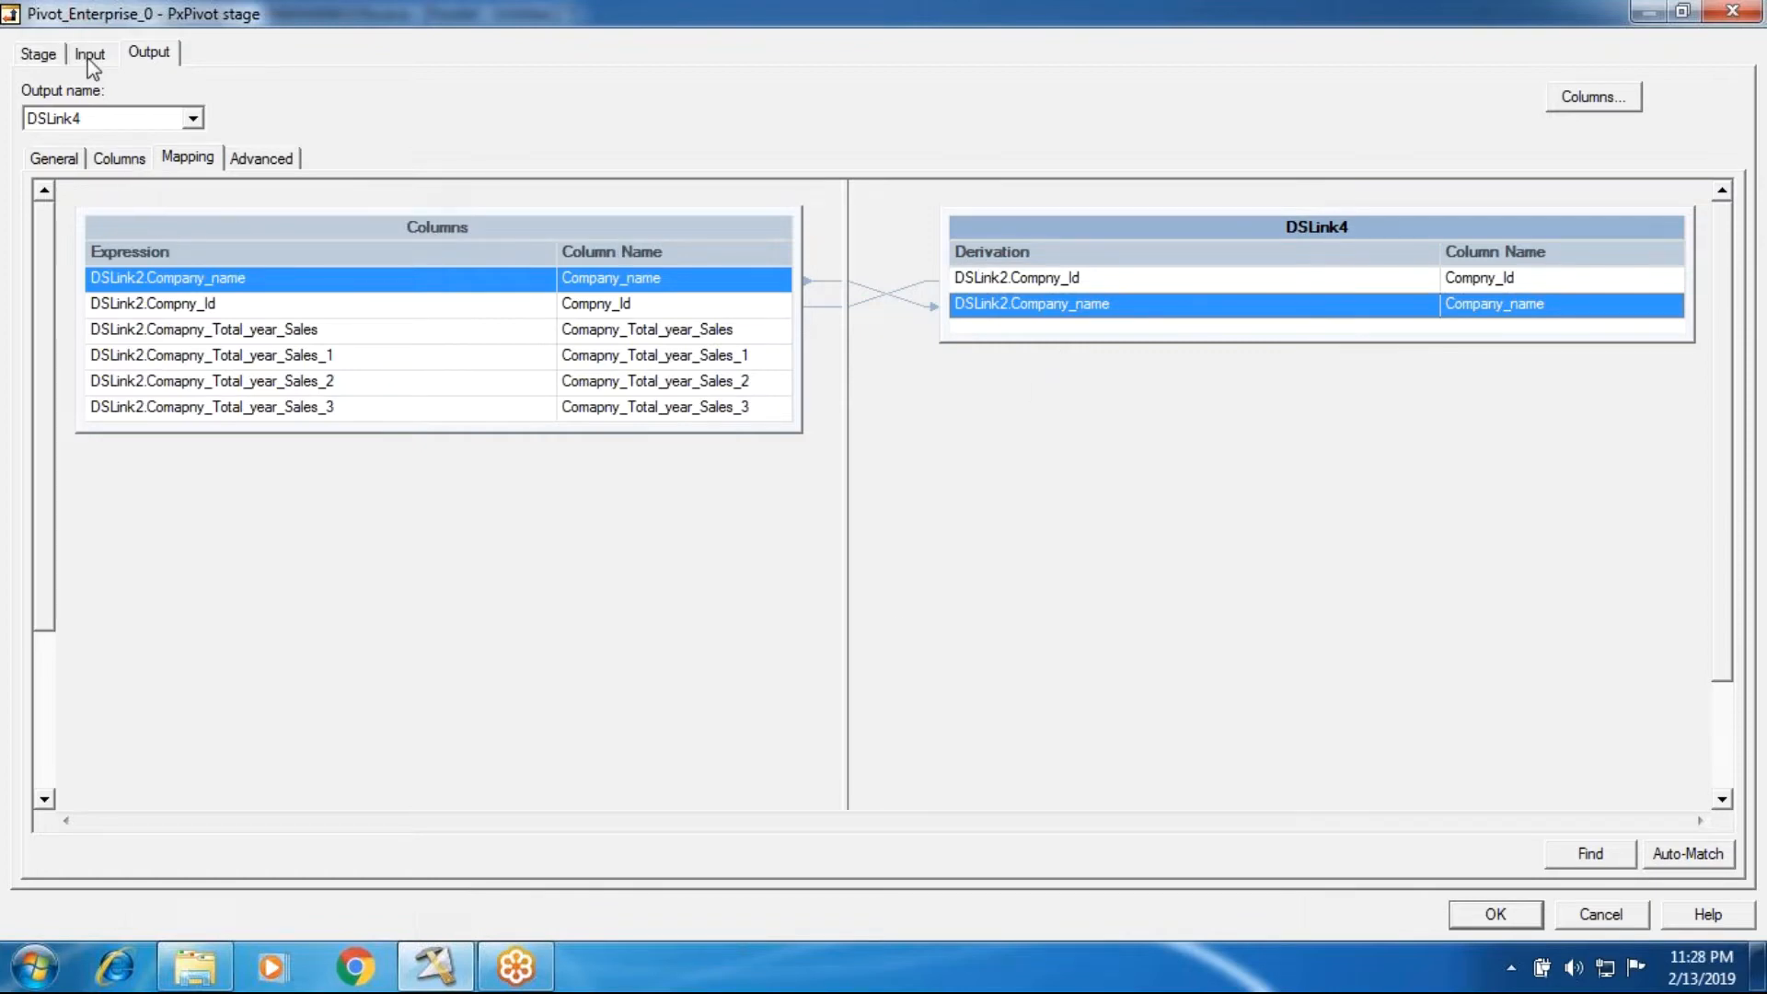
# Step: Review the pivot properties of the stage, and compare the DSLink4 output mapping with its column definitions
pyautogui.click(46, 54)
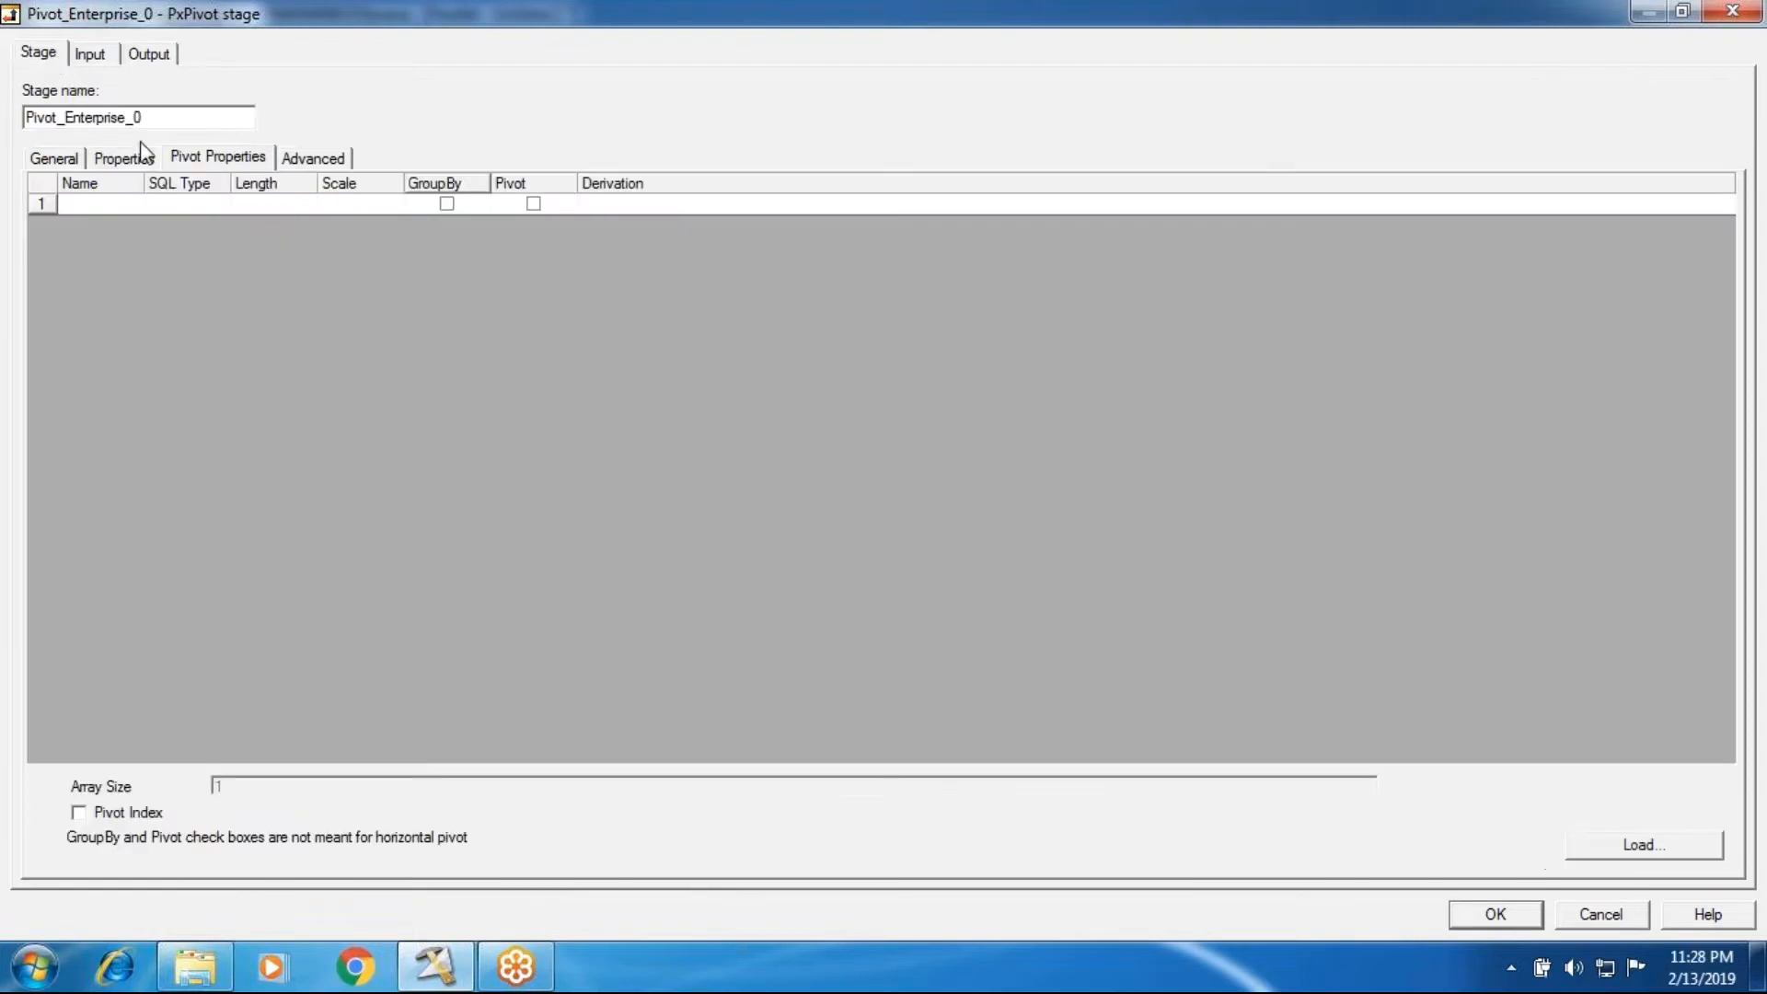
pyautogui.click(1622, 864)
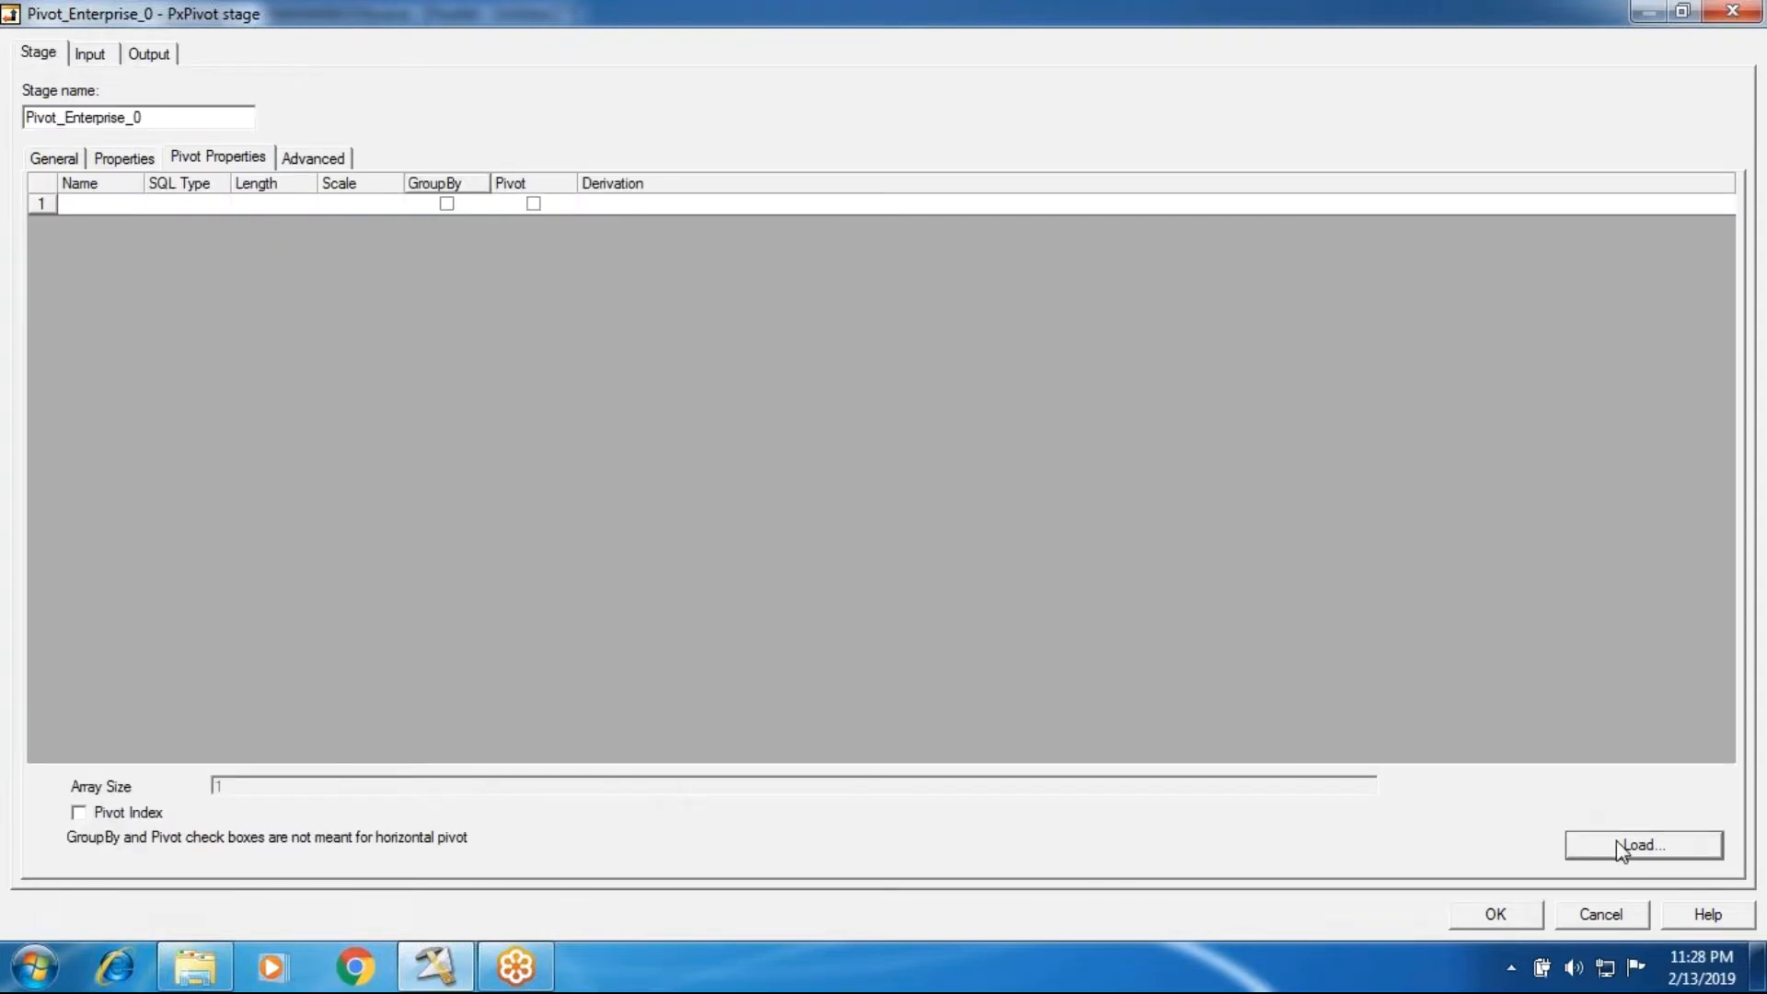
pyautogui.click(221, 157)
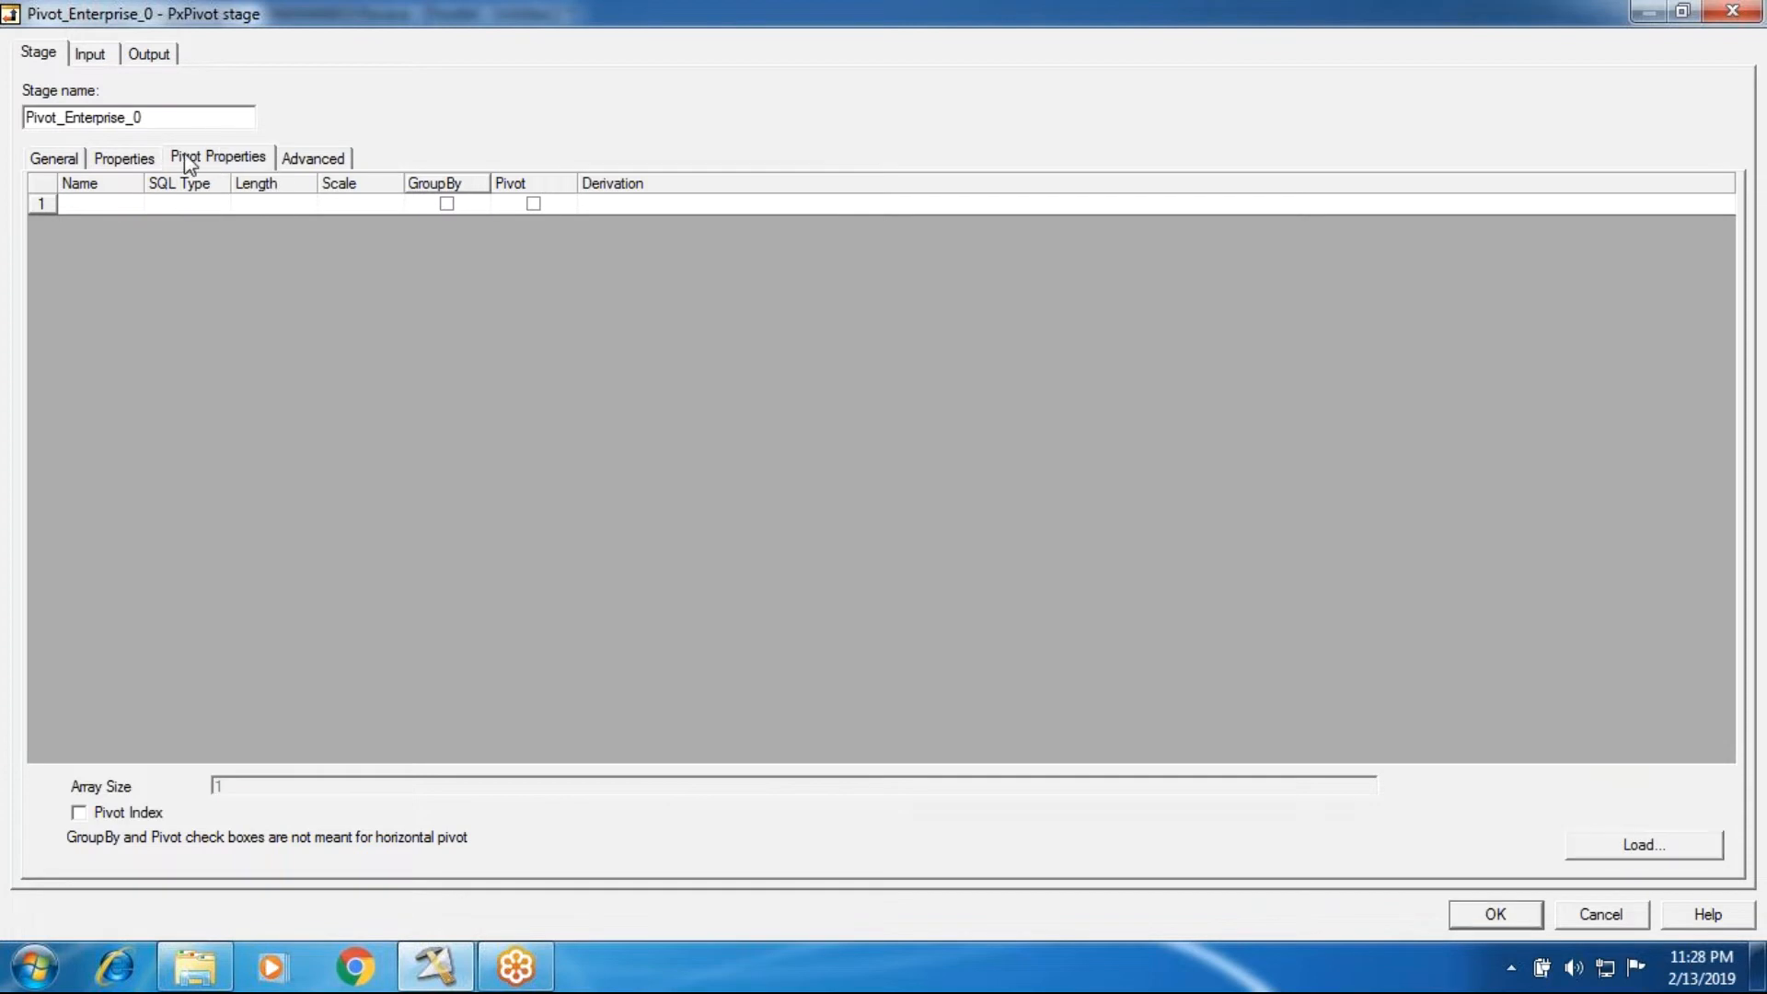
pyautogui.click(145, 56)
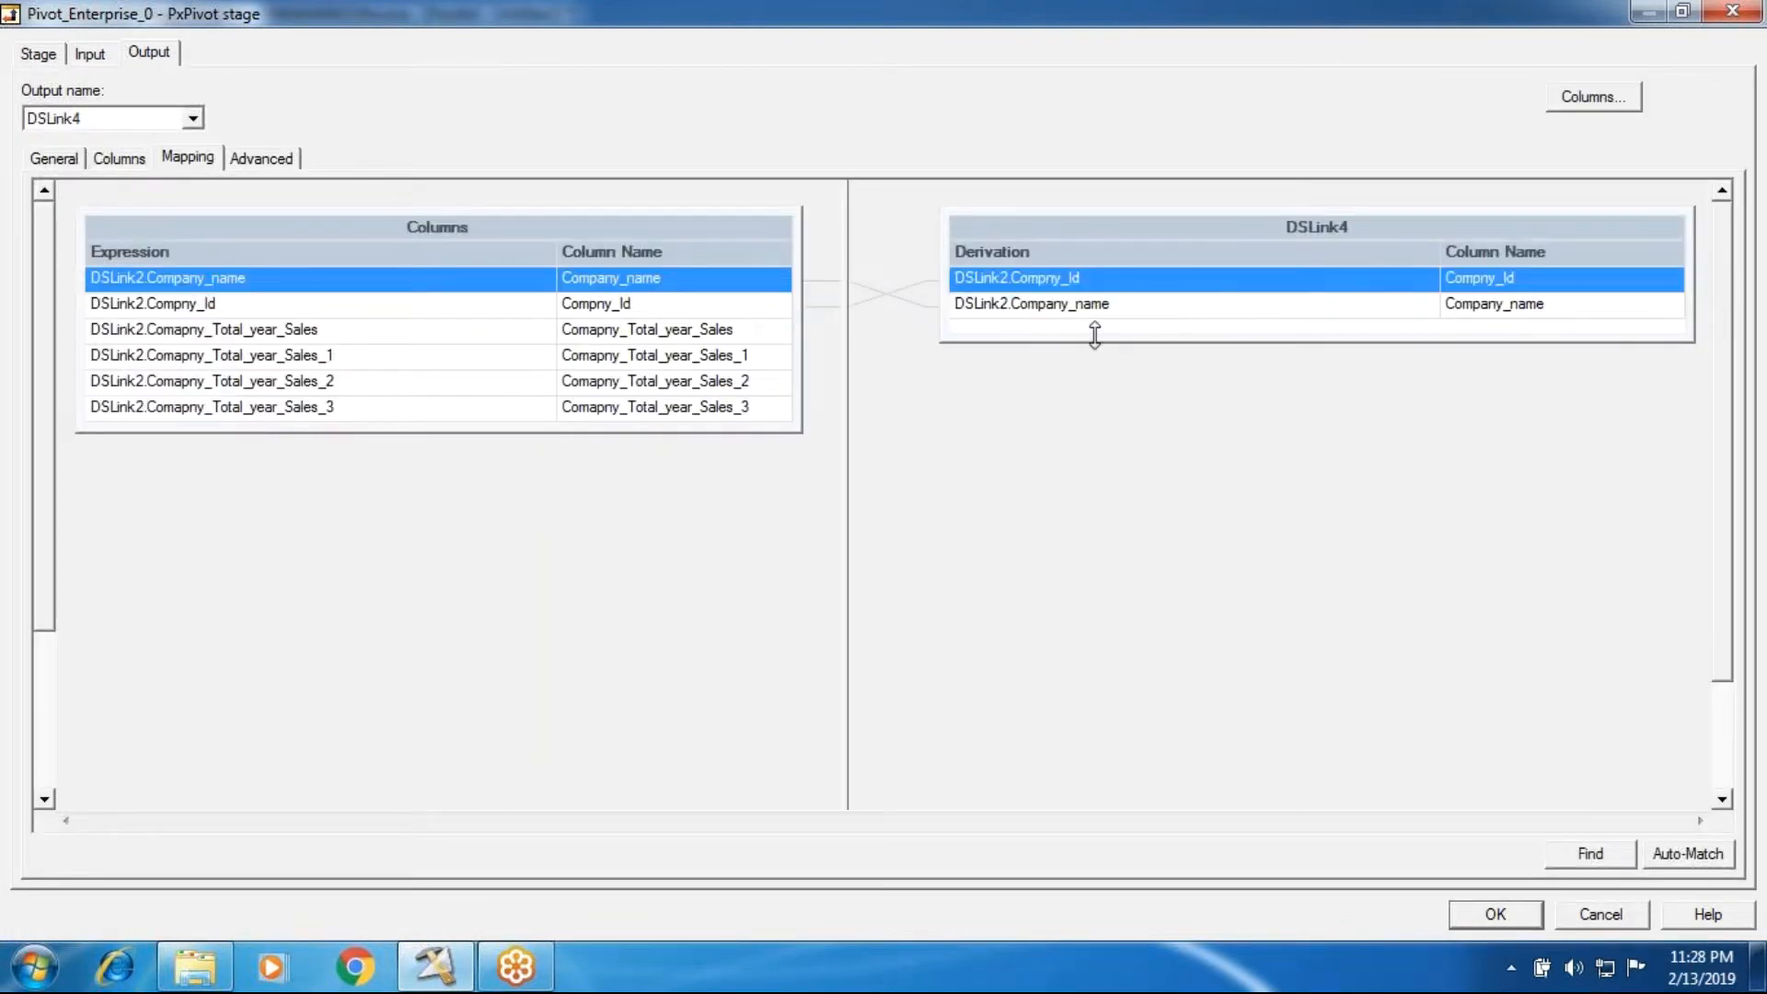
pyautogui.click(1040, 313)
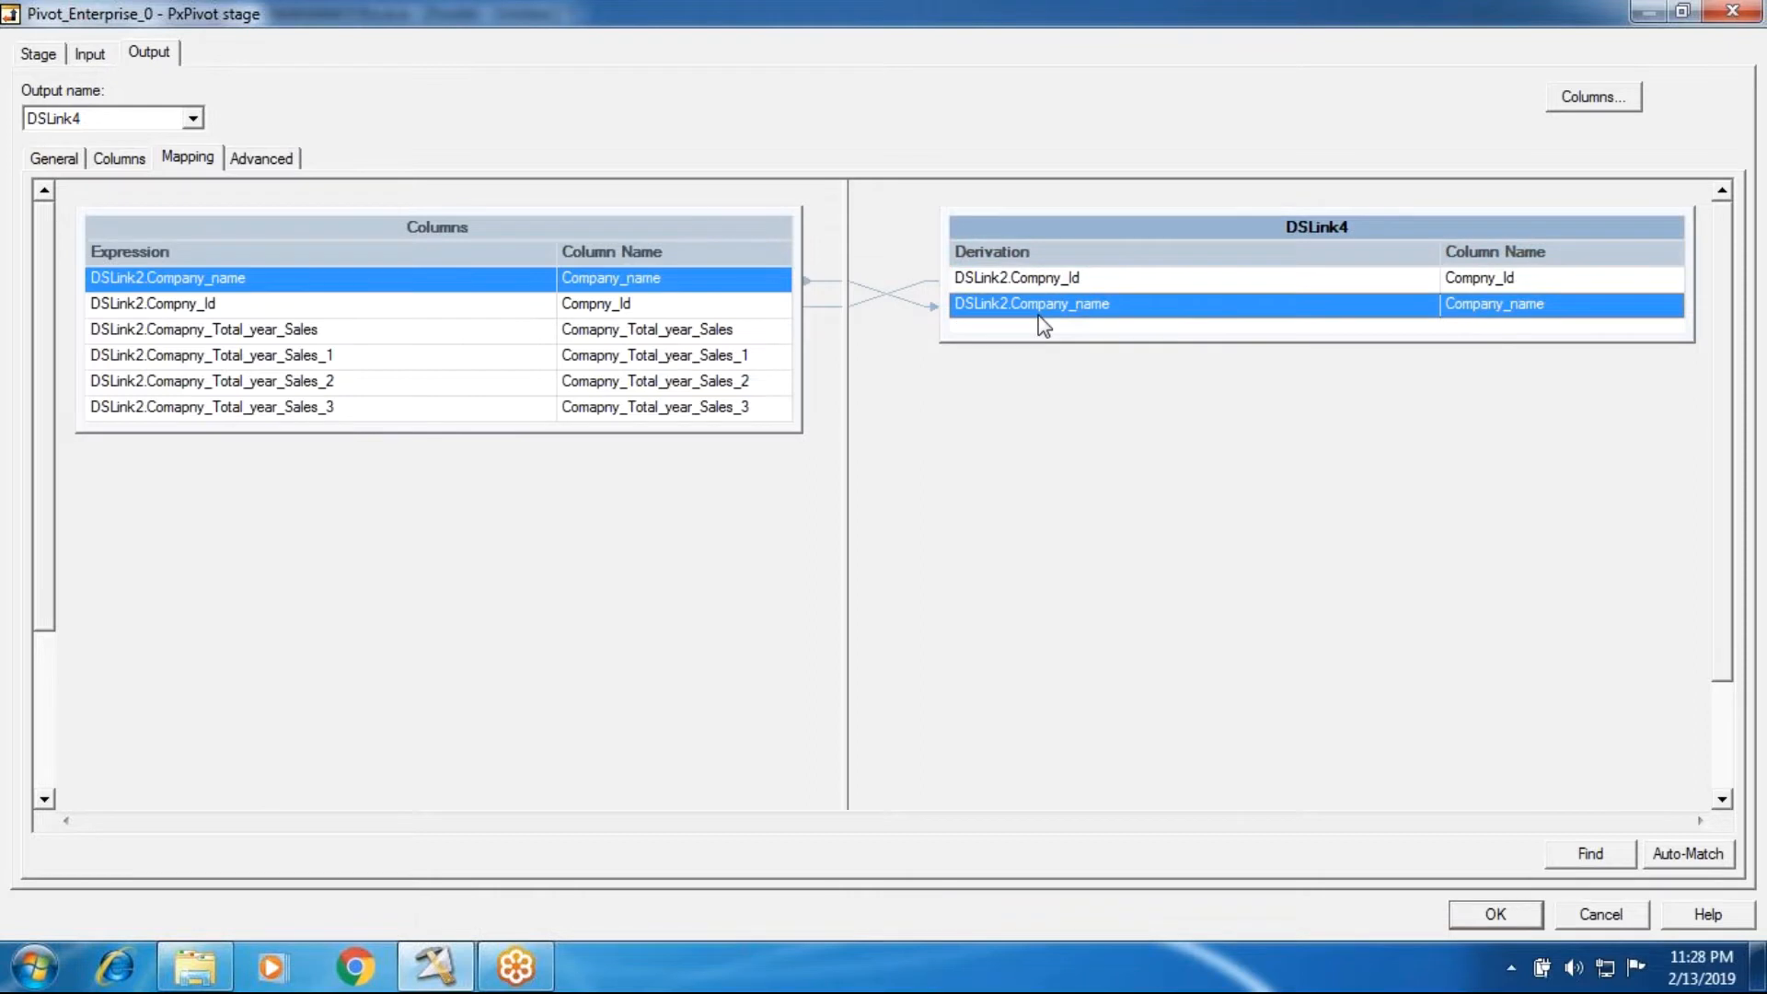
pyautogui.click(133, 161)
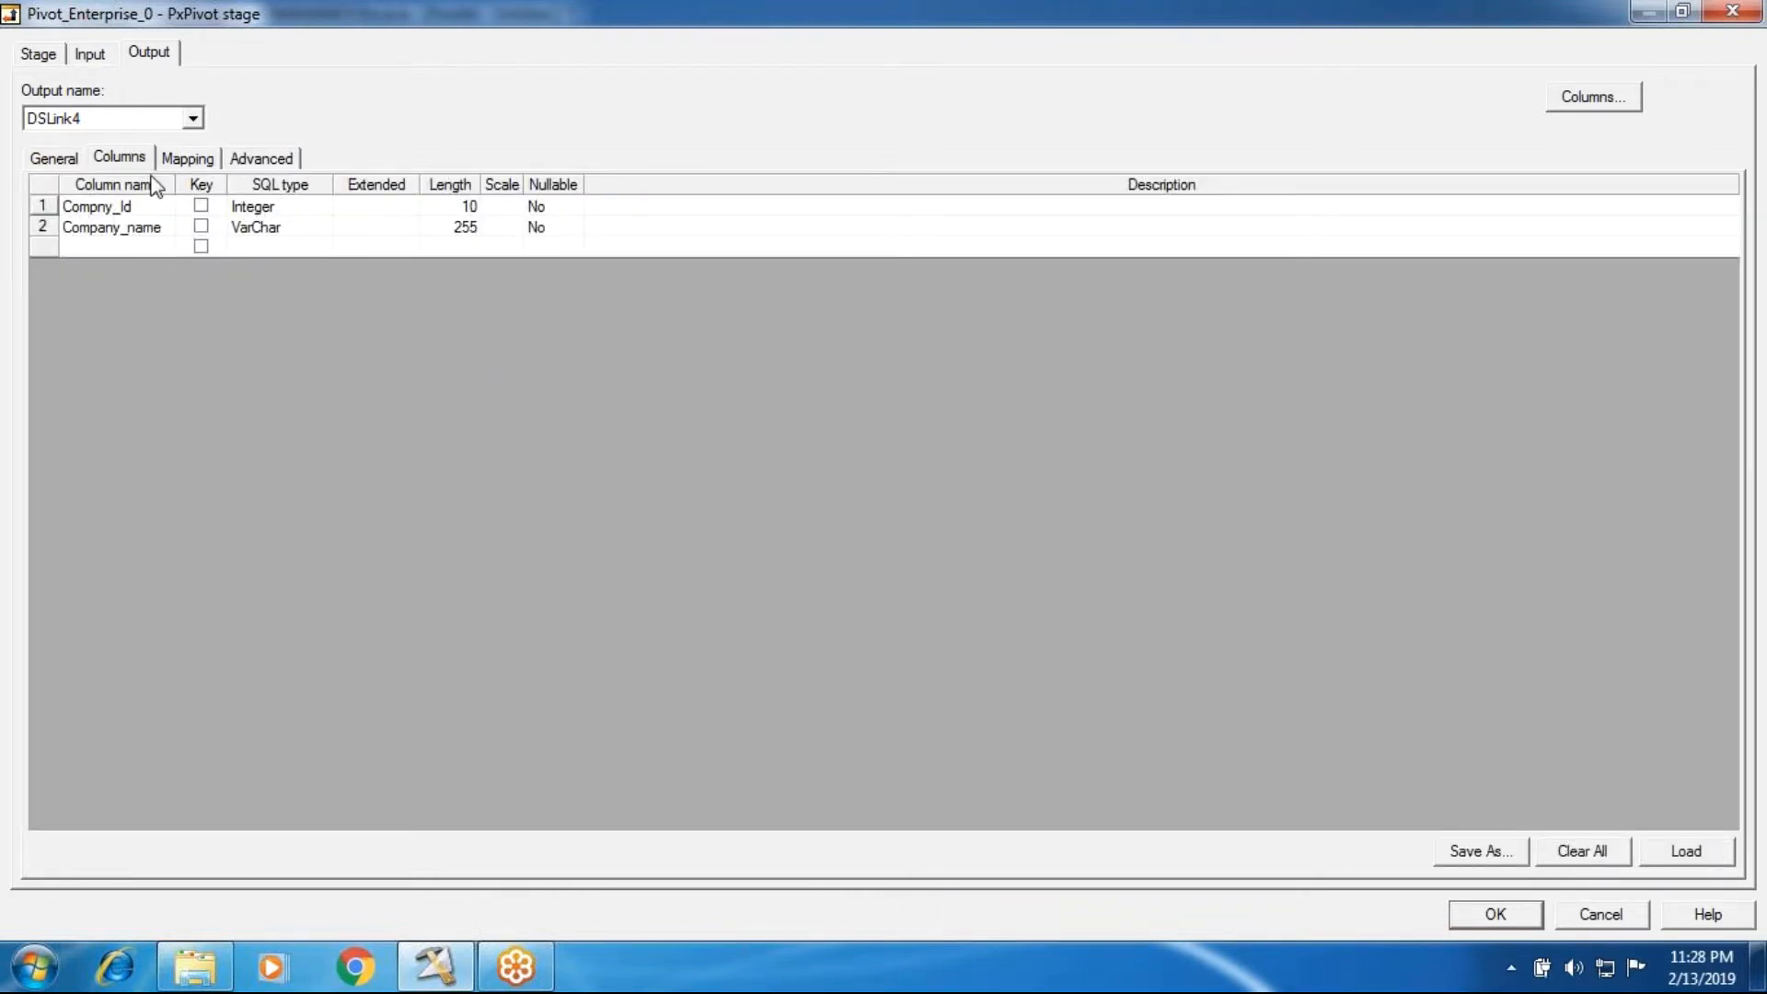
pyautogui.click(187, 158)
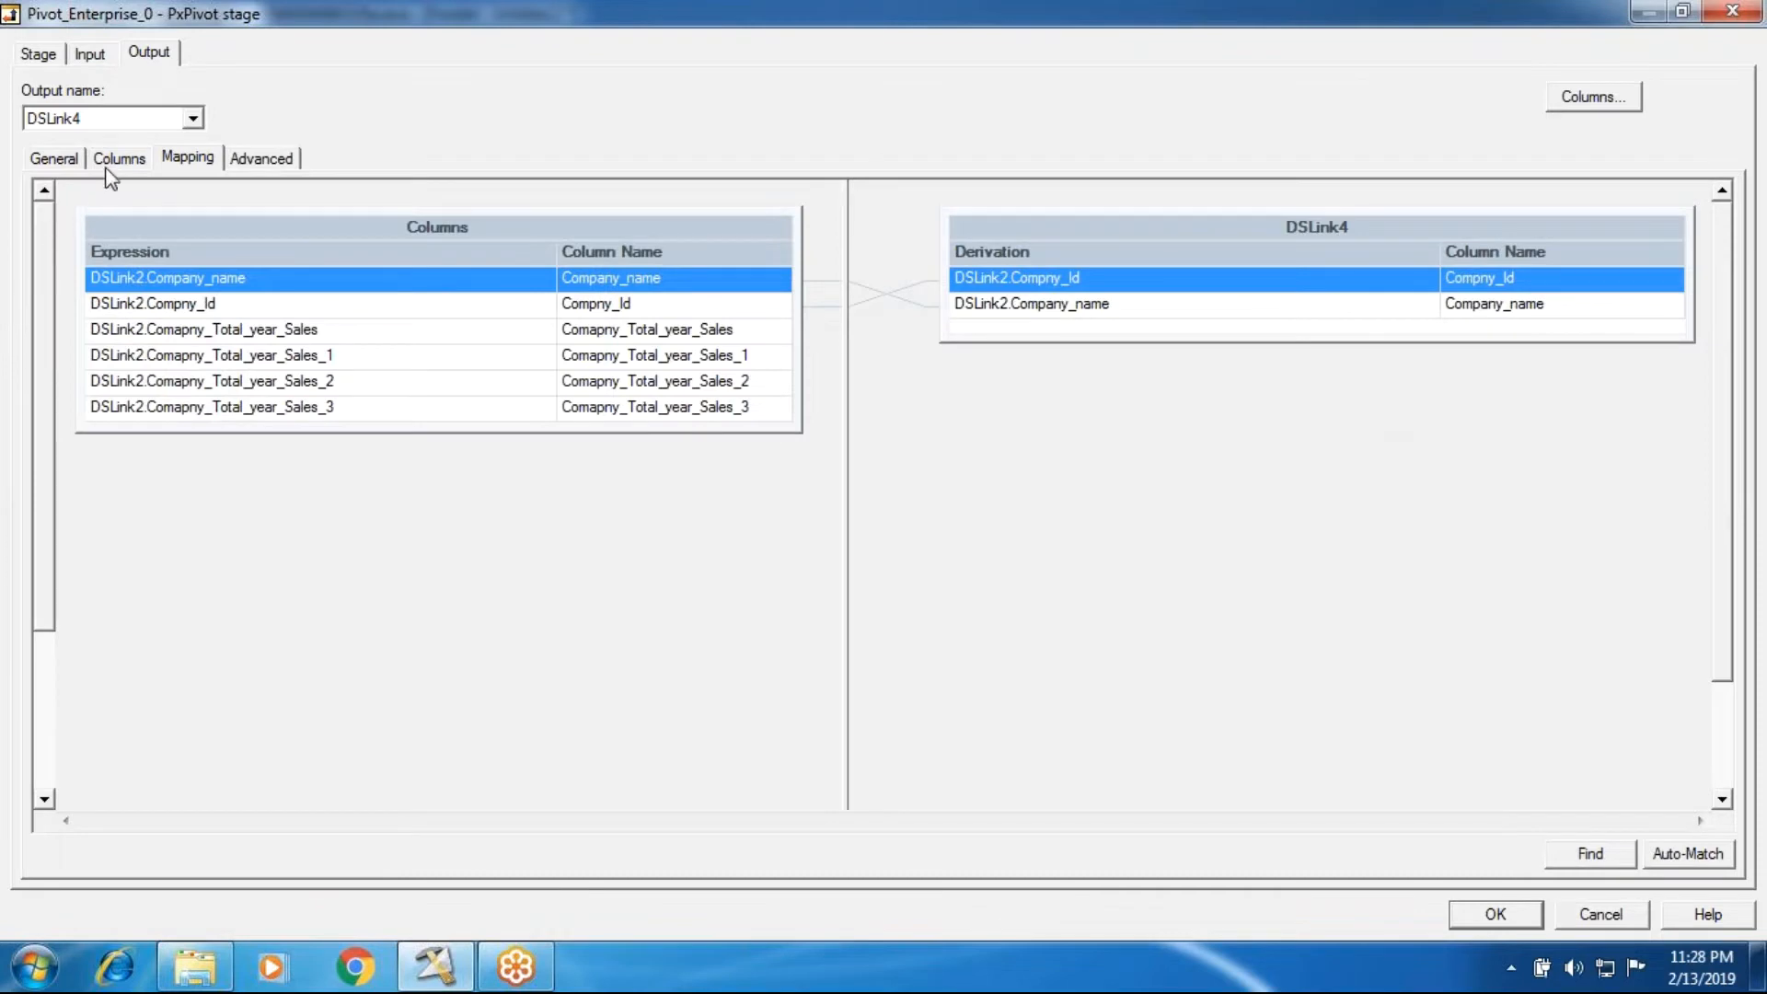
# Step: Recheck the stage's properties and pivot properties, and enlarge the DSLink4 table in the output mapping
pyautogui.click(90, 55)
pyautogui.click(38, 53)
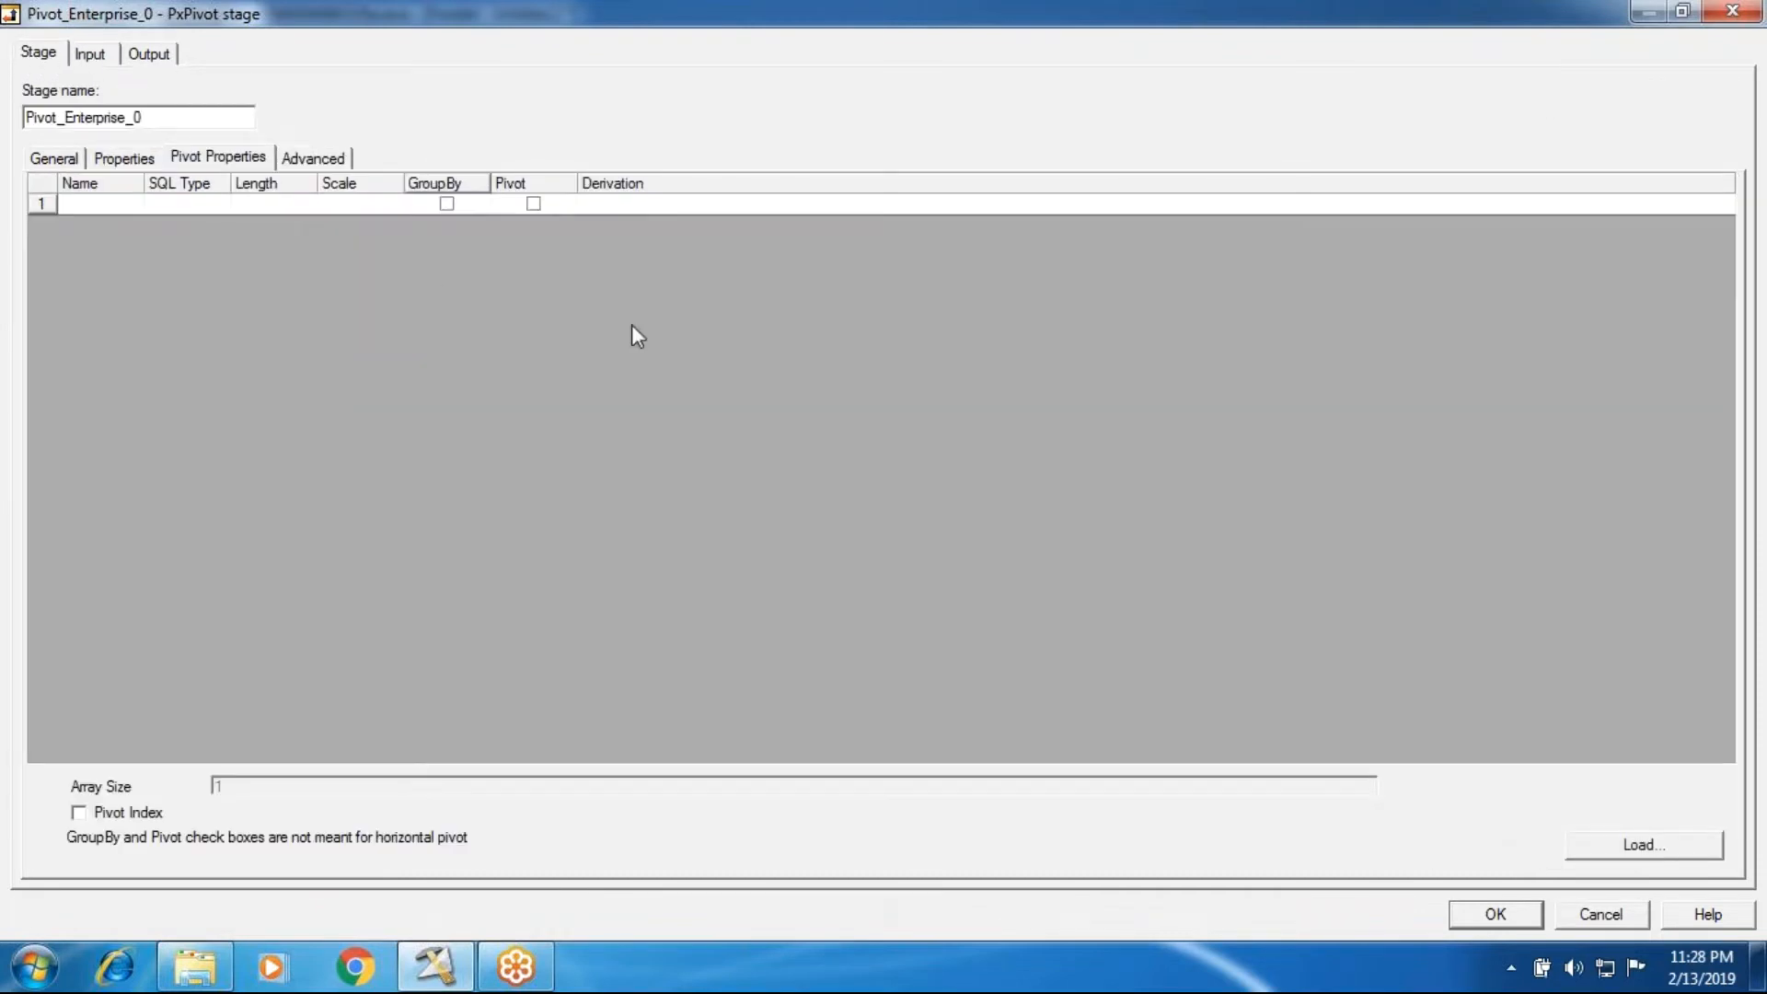
pyautogui.click(129, 158)
pyautogui.click(208, 158)
pyautogui.click(1652, 845)
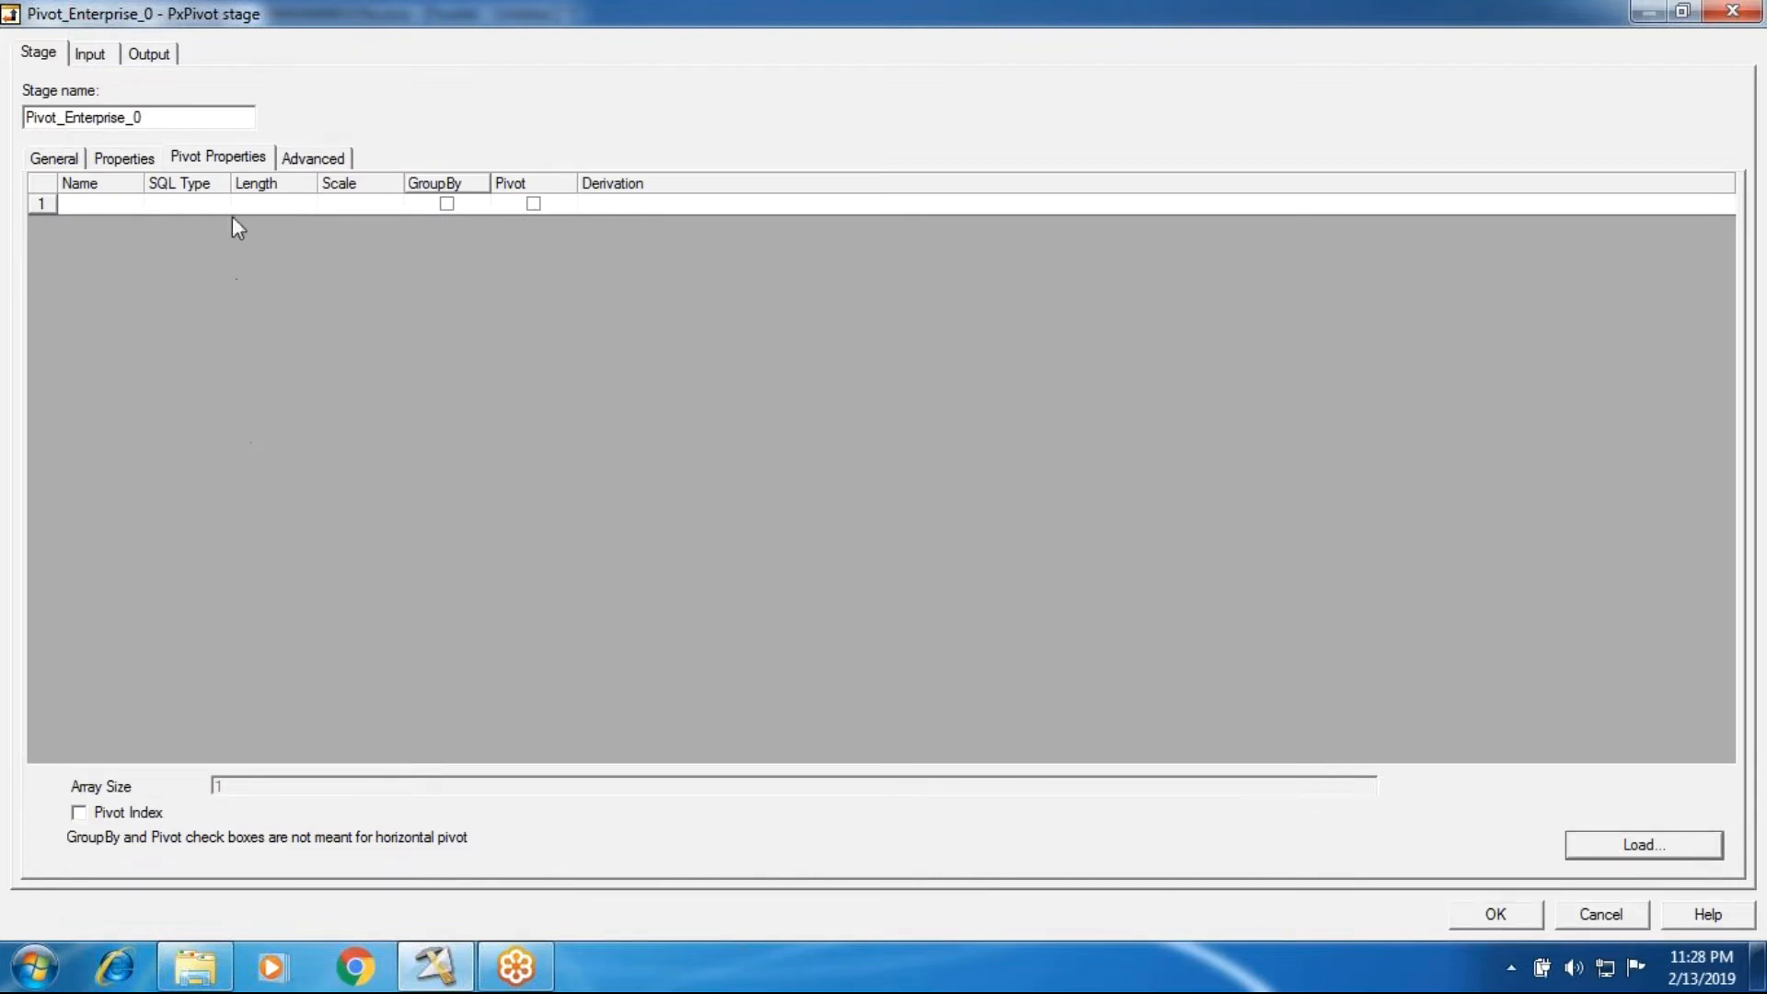
pyautogui.click(159, 156)
pyautogui.click(191, 162)
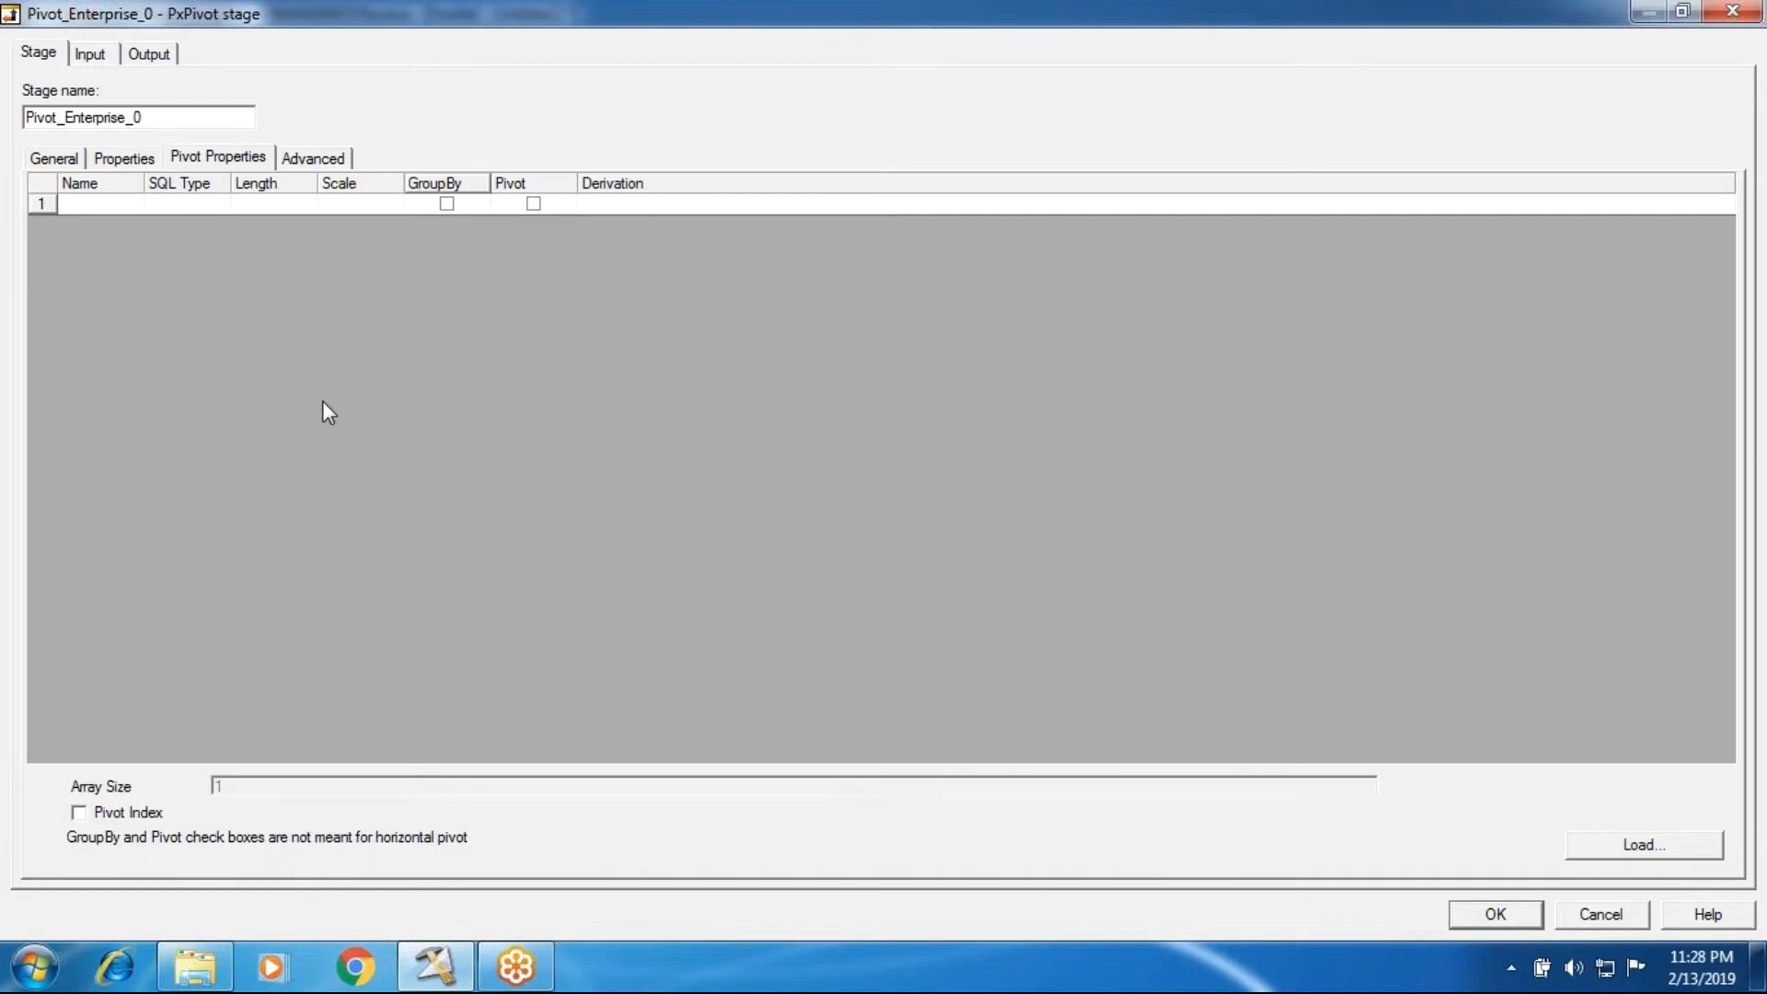
pyautogui.click(155, 55)
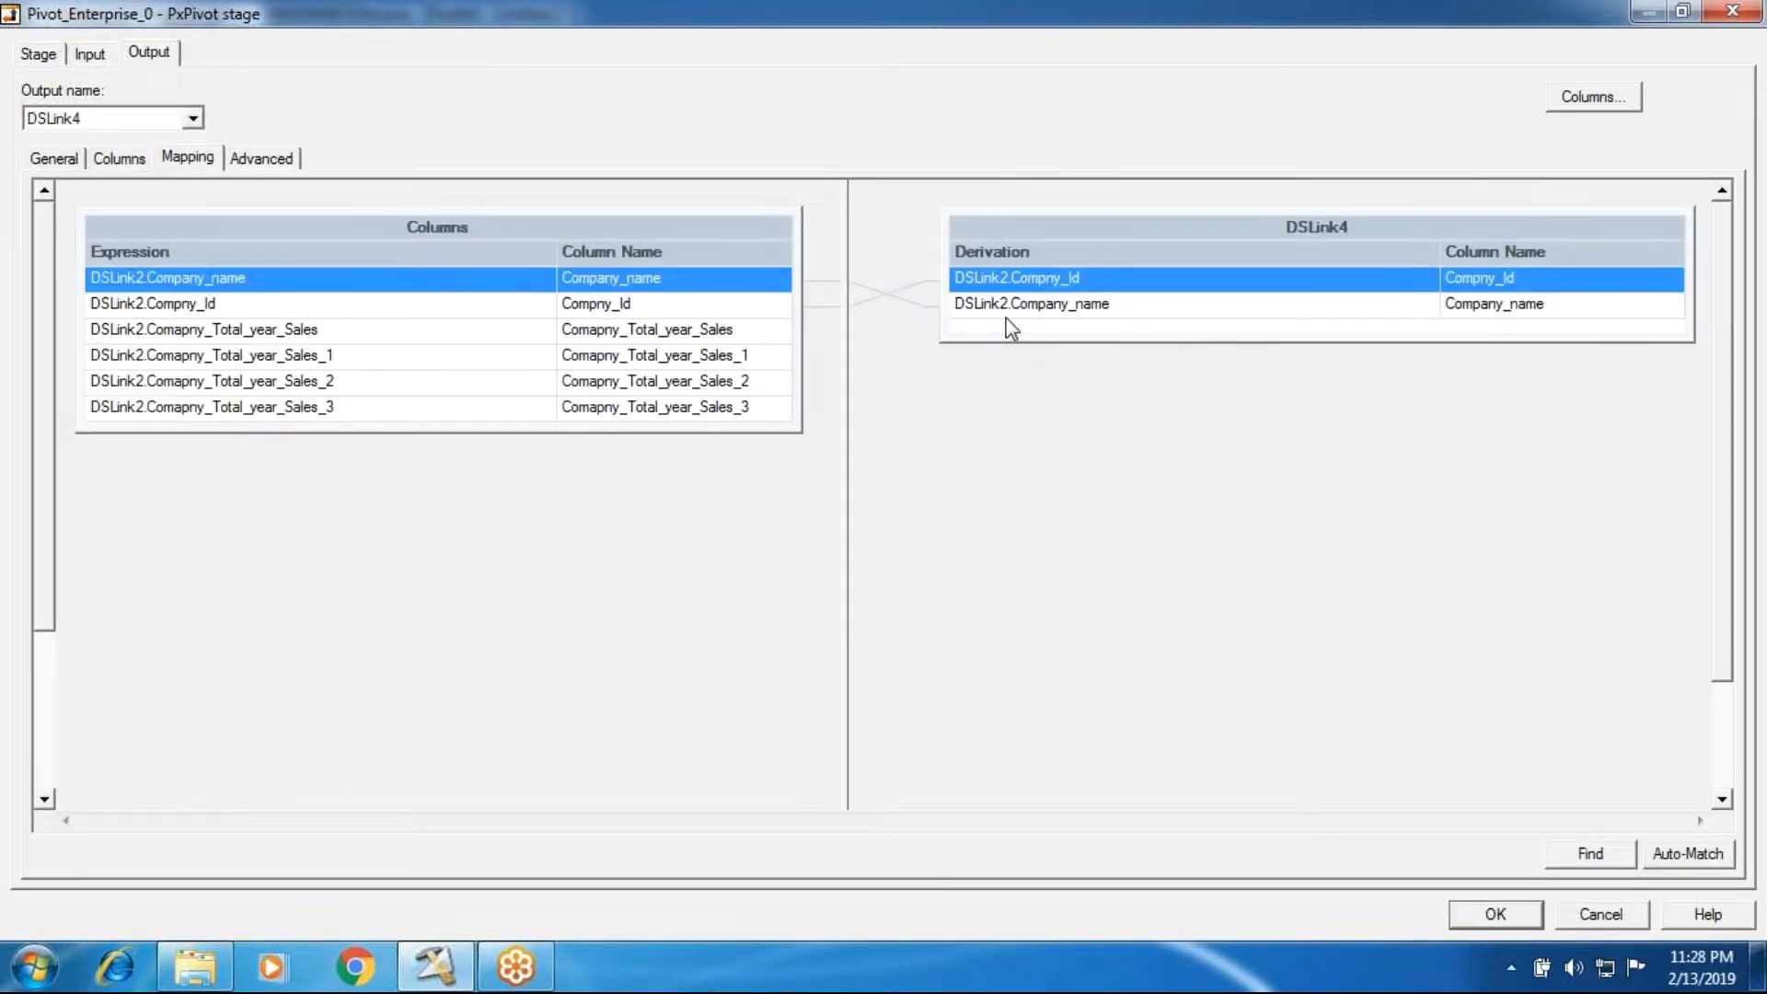
pyautogui.moveTo(1008, 340); pyautogui.dragTo(1012, 437)
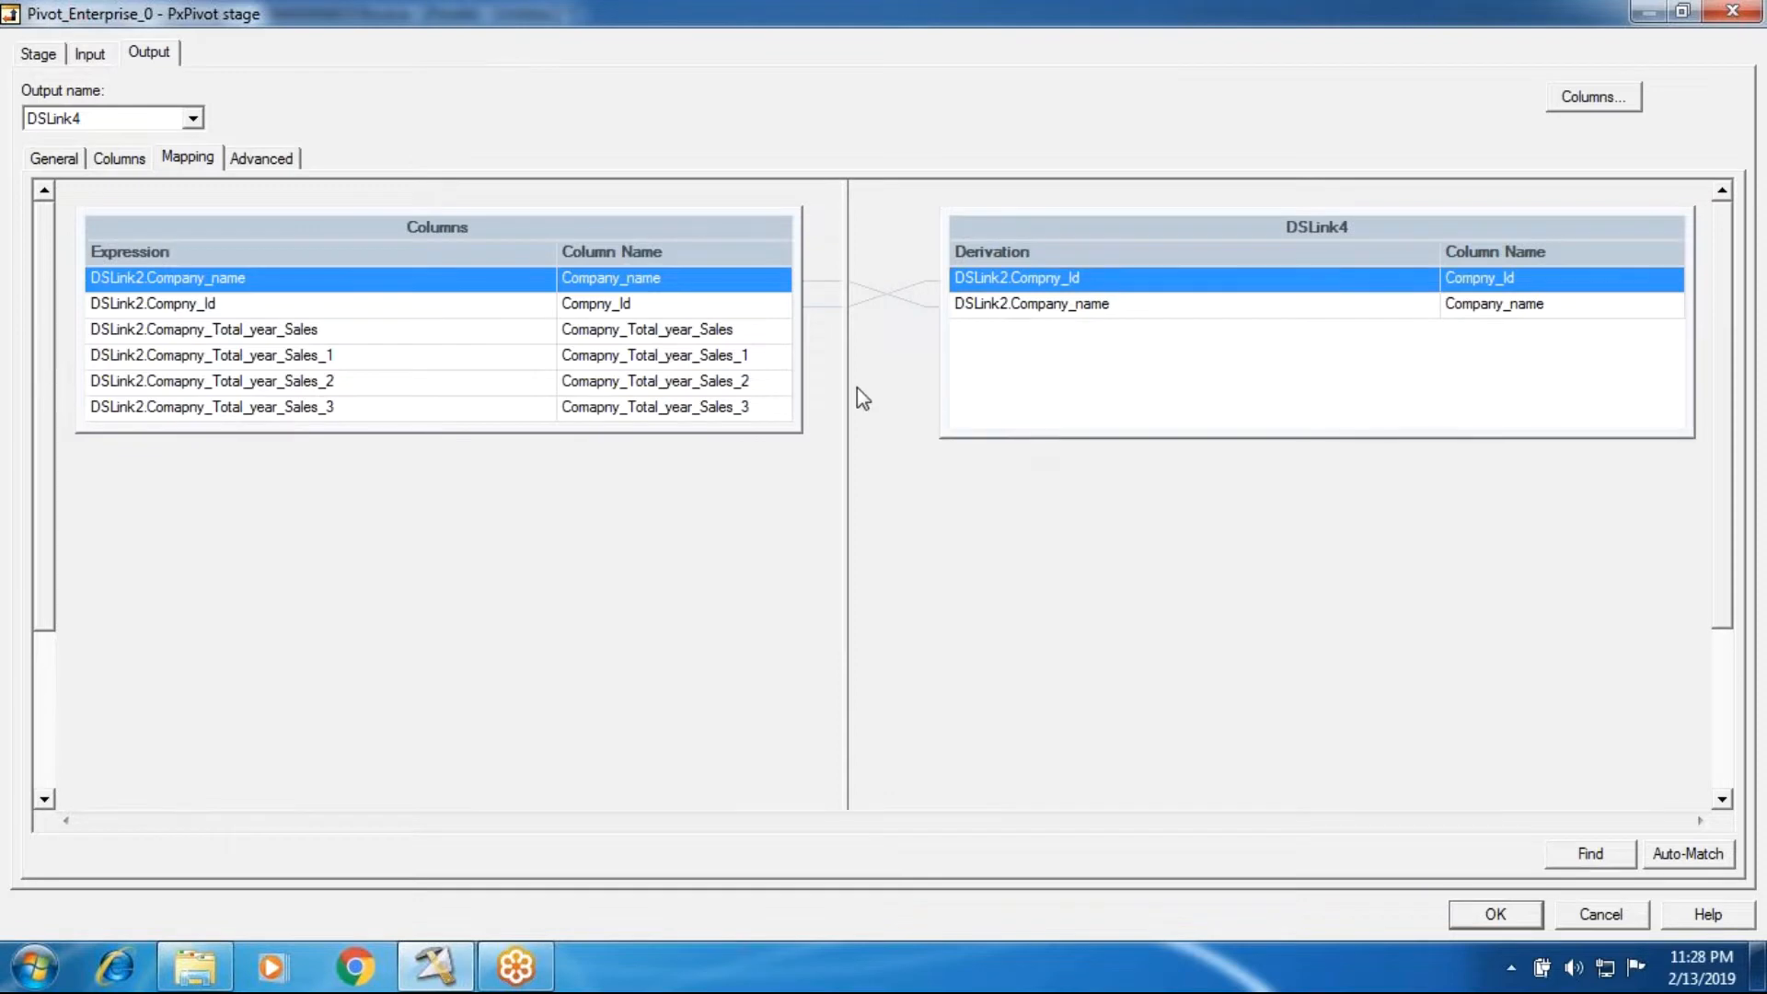
# Step: Try to add a third DSLink4 output column named Company_Total_Sales_Amt below Company_name
pyautogui.click(120, 166)
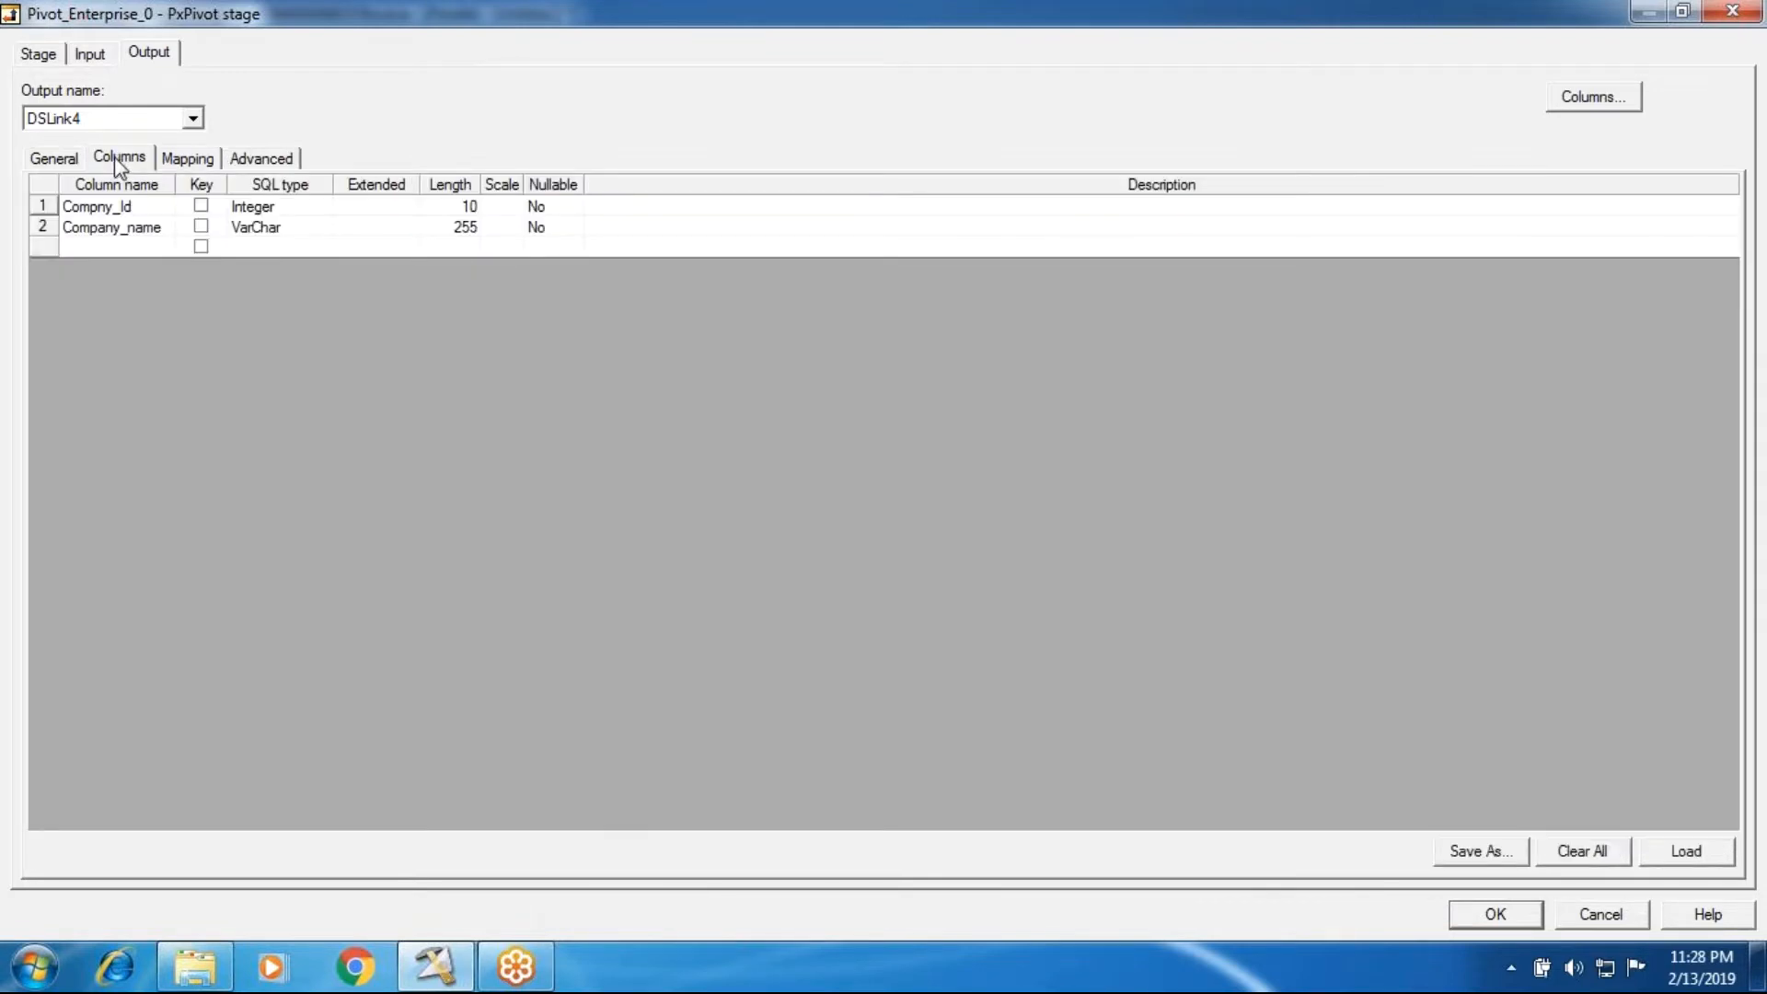
pyautogui.doubleClick(83, 241)
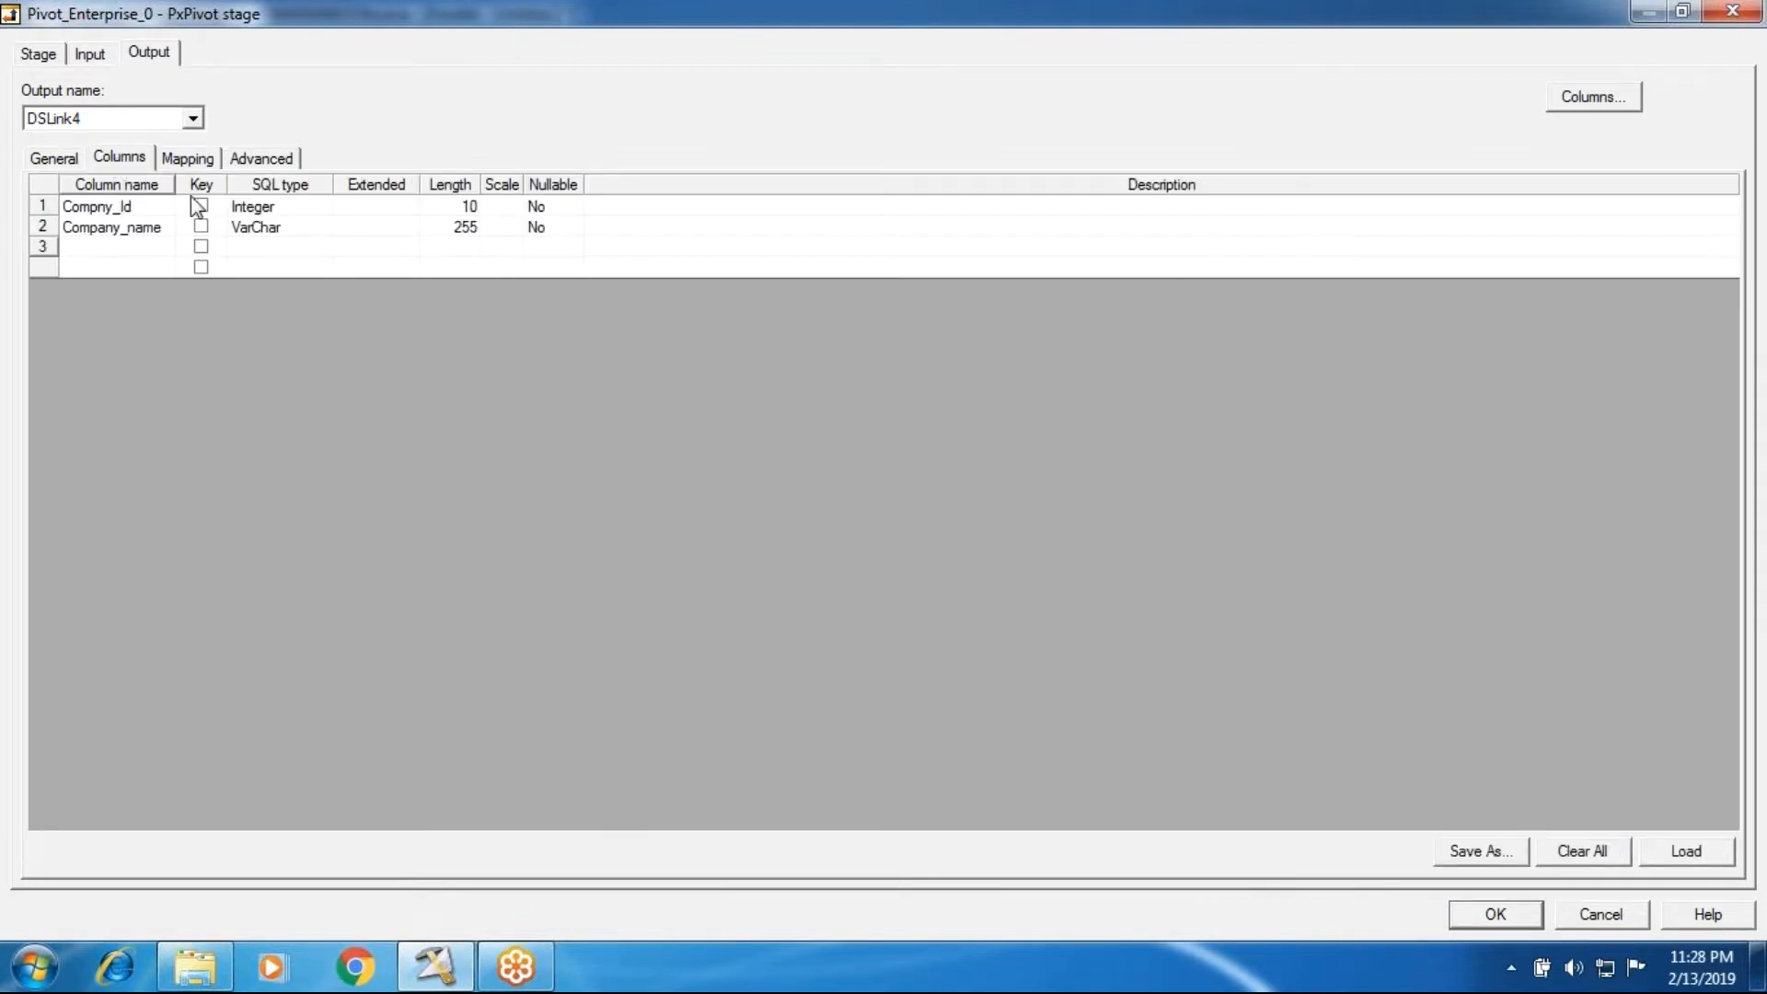
pyautogui.write('Company_Total_Sales_Amt')
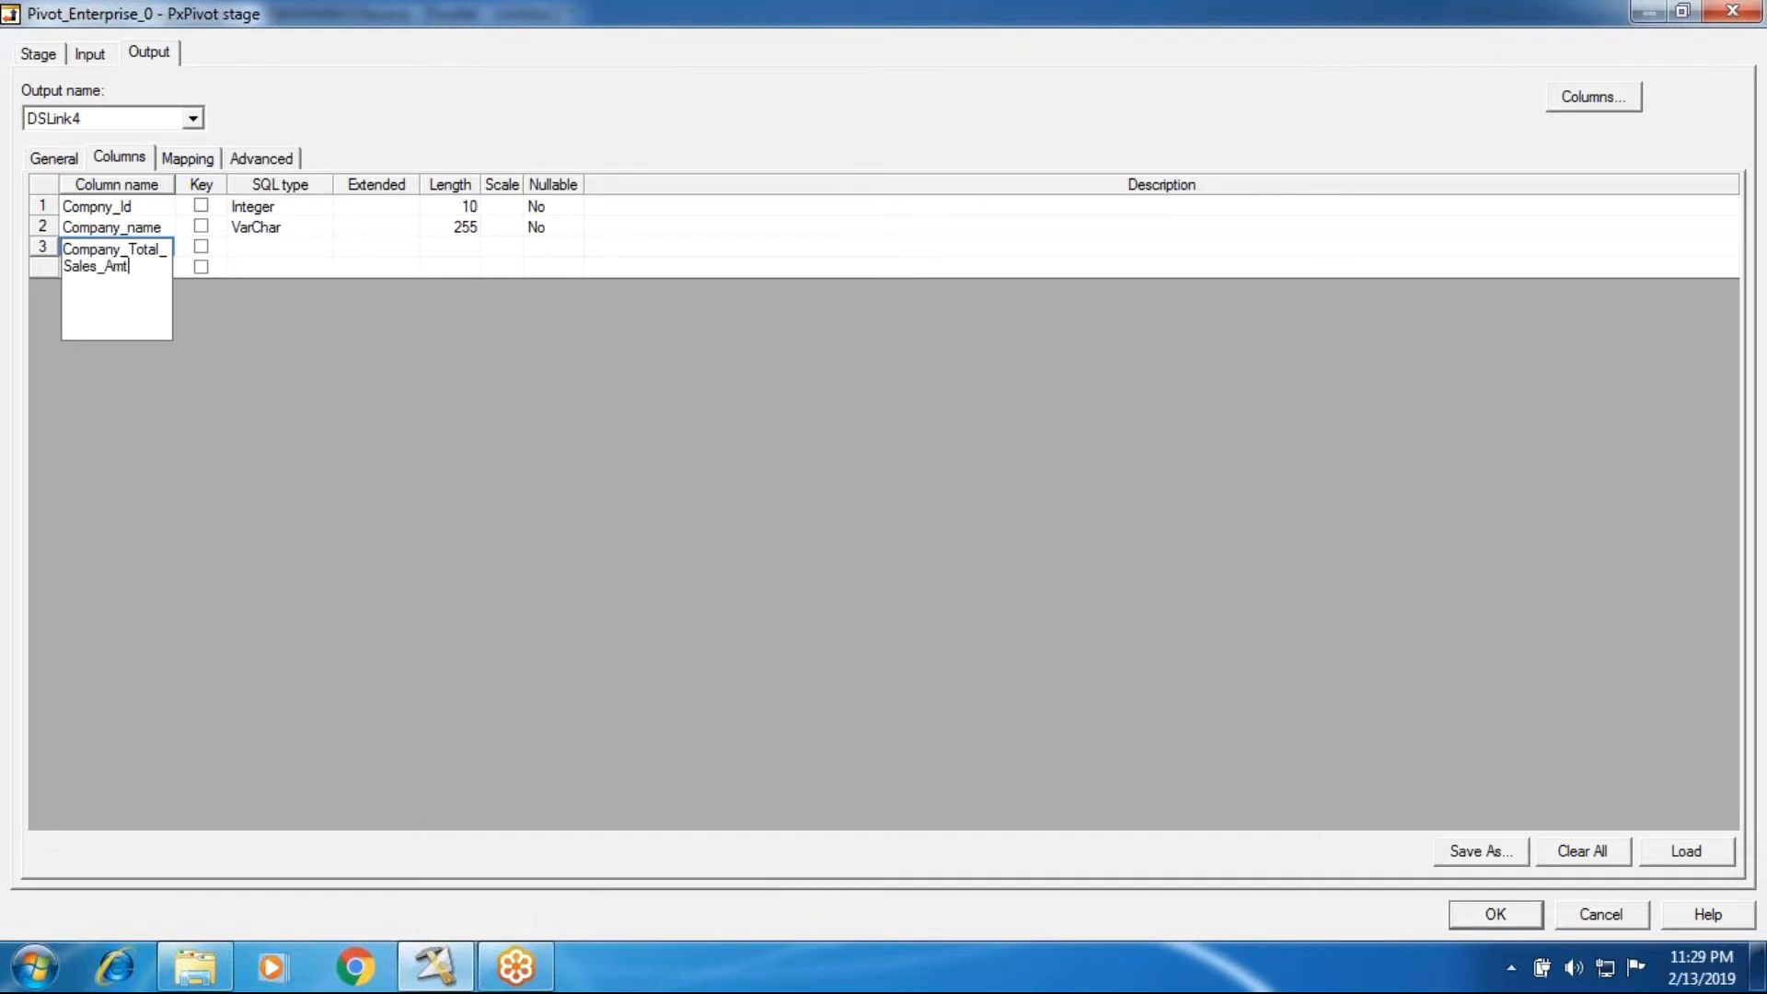
pyautogui.click(254, 245)
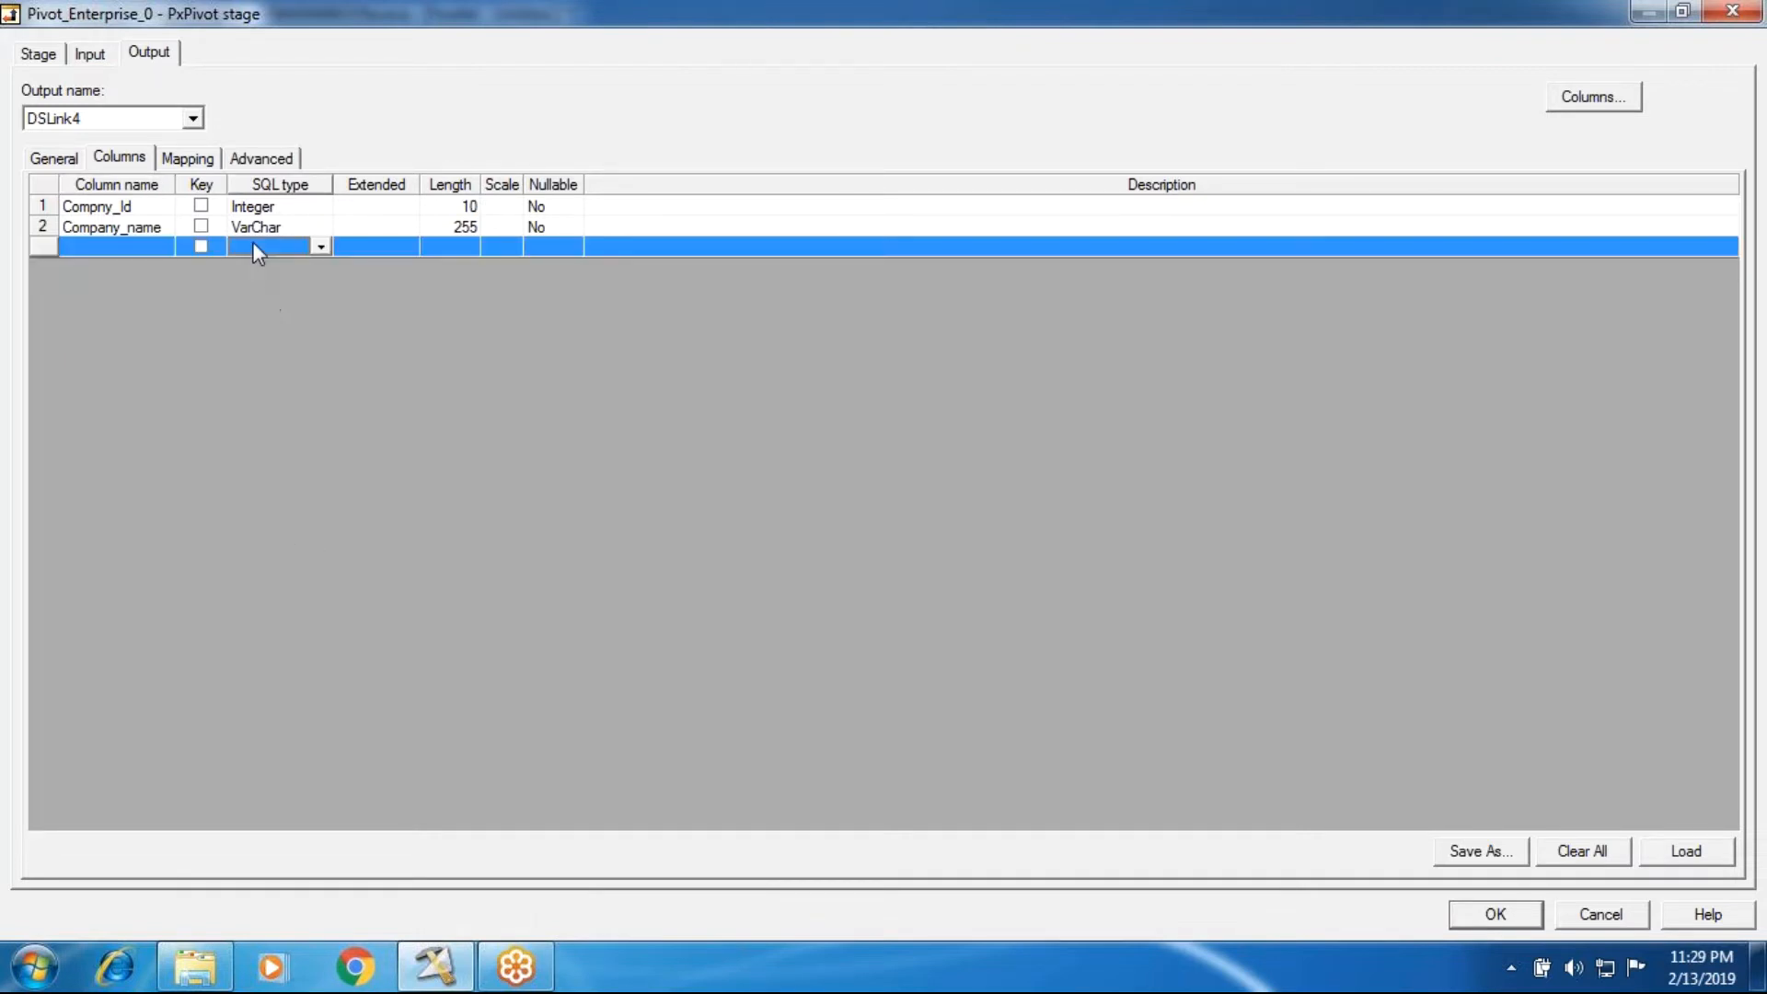
# Step: Delete both mapped columns, Compny_Id and Company_name, from the DSLink4 output mapping
pyautogui.click(190, 159)
pyautogui.click(994, 228)
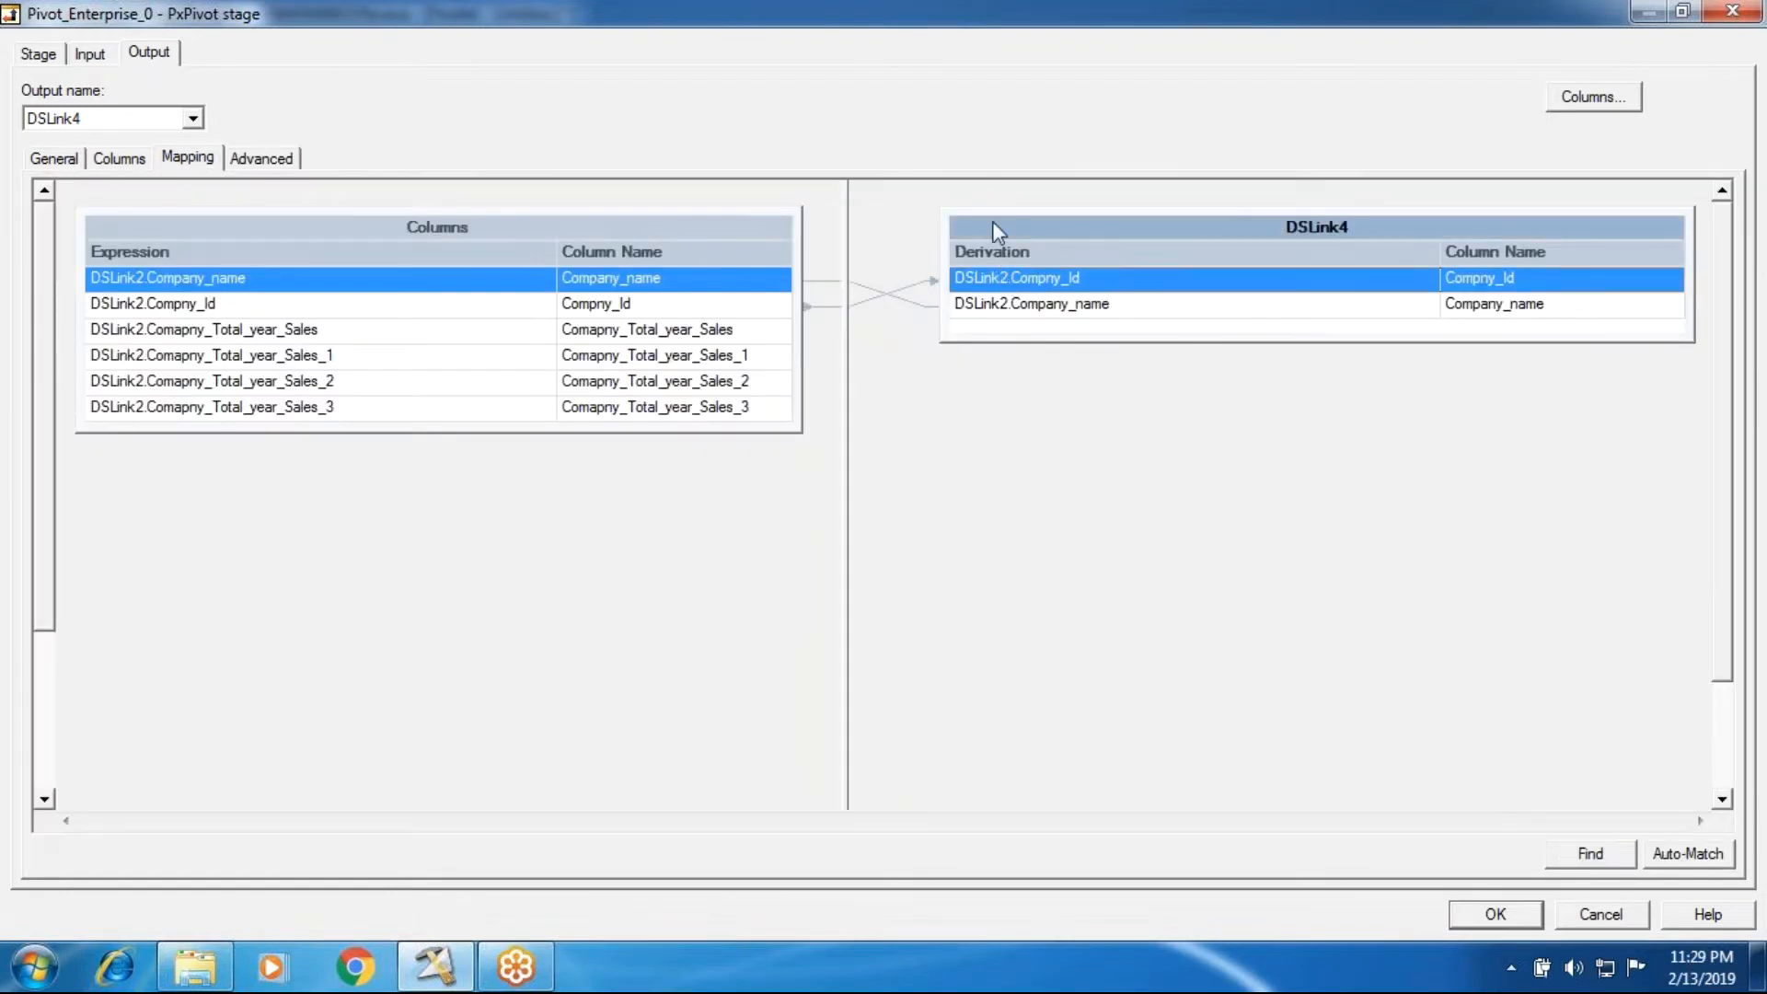
pyautogui.hotkey('ctrl', 'a')
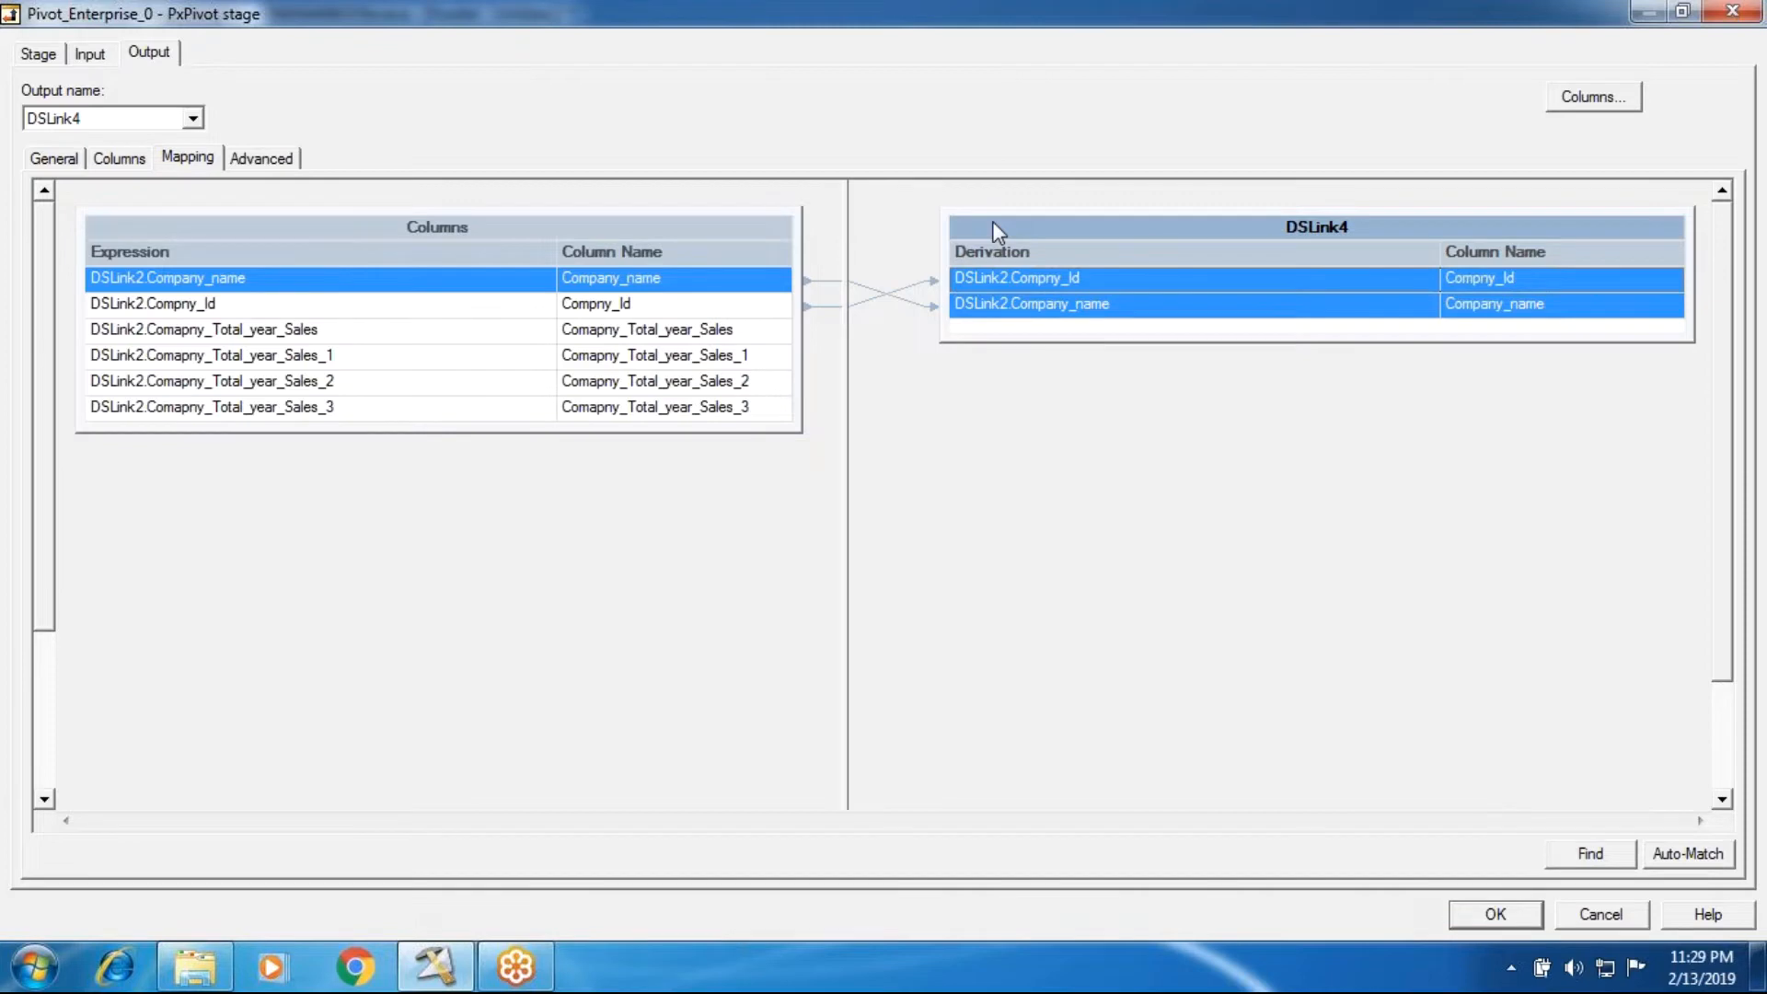
pyautogui.press('Delete')
pyautogui.click(819, 549)
# Step: Try mapping Company_name alone and then all six input columns to DSLink4, clearing the output after each attempt
pyautogui.moveTo(734, 285); pyautogui.dragTo(985, 300)
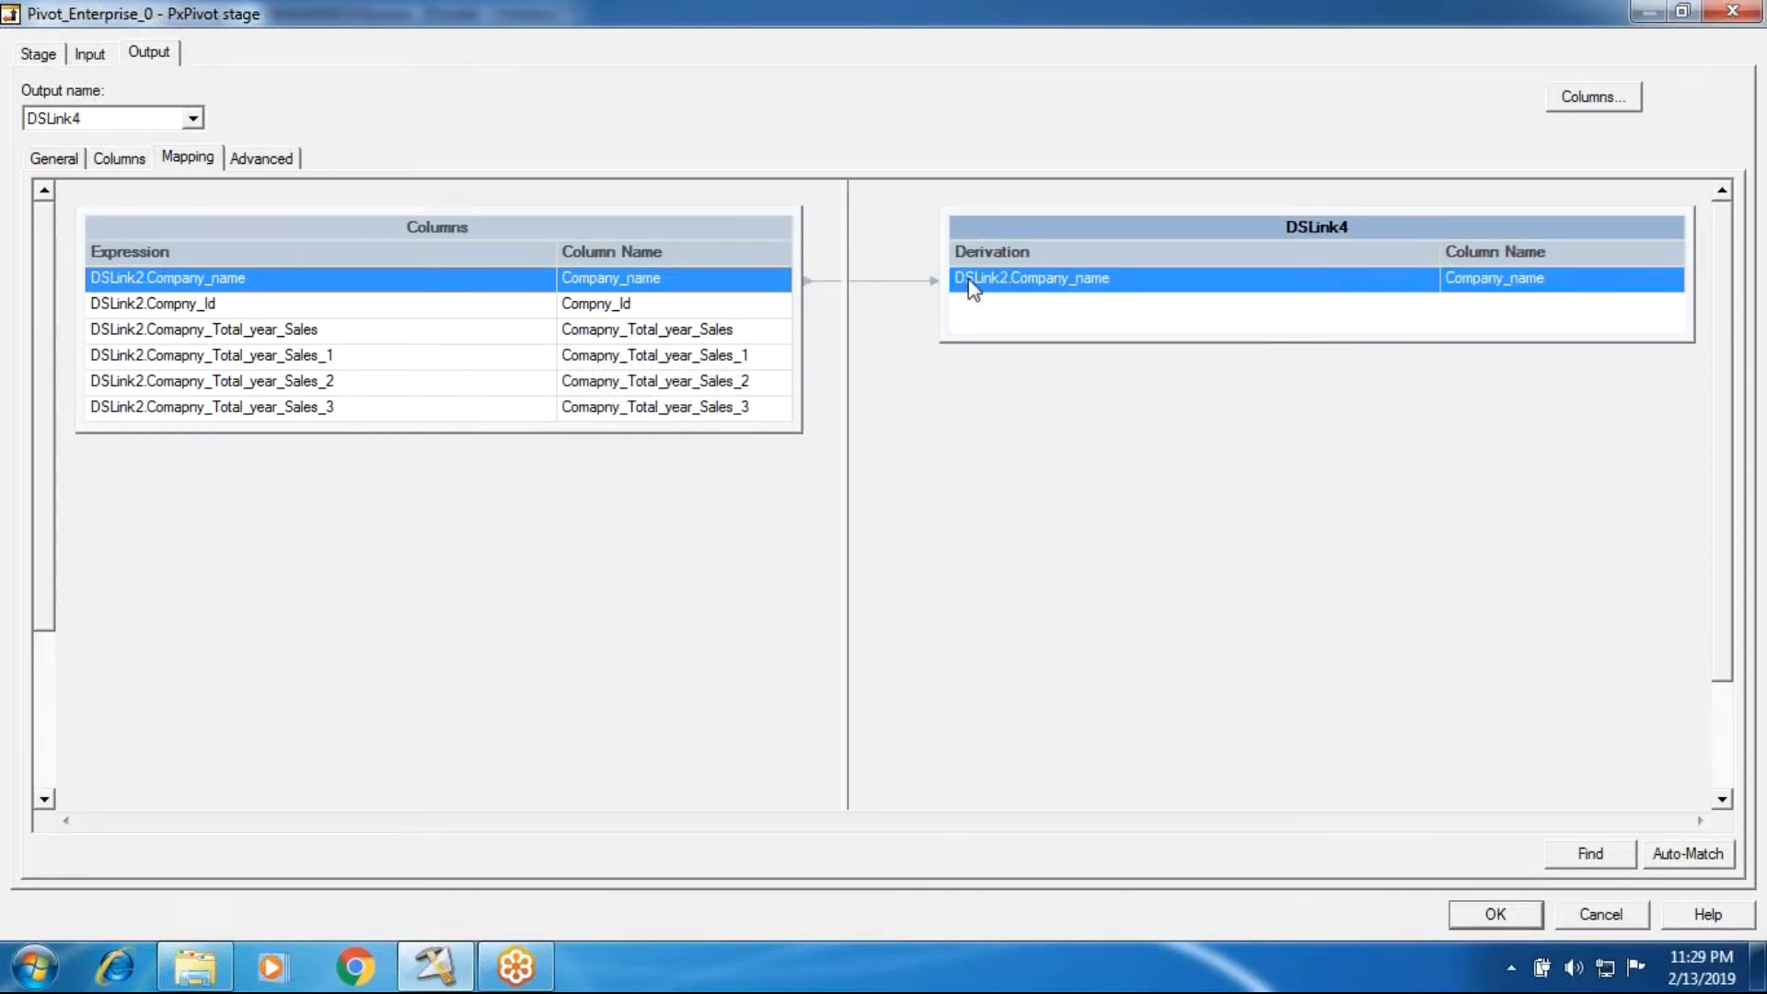
pyautogui.hotkey('ctrl', 'a')
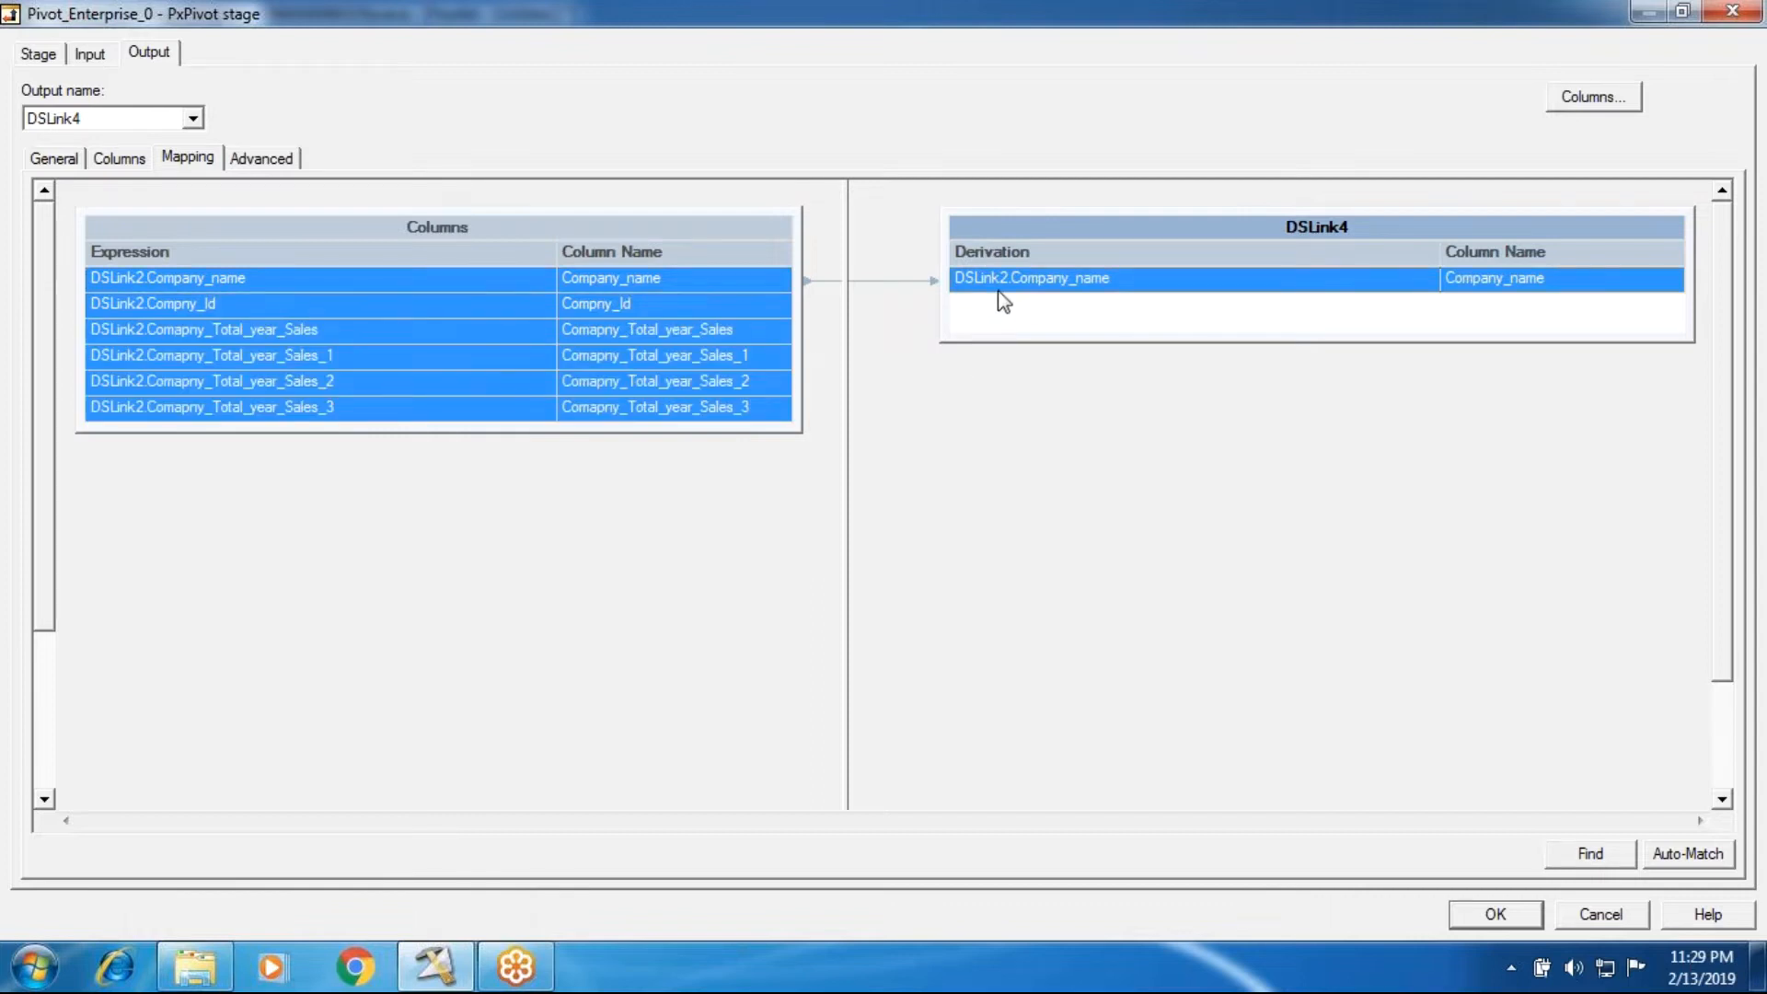
pyautogui.press('Delete')
pyautogui.click(736, 562)
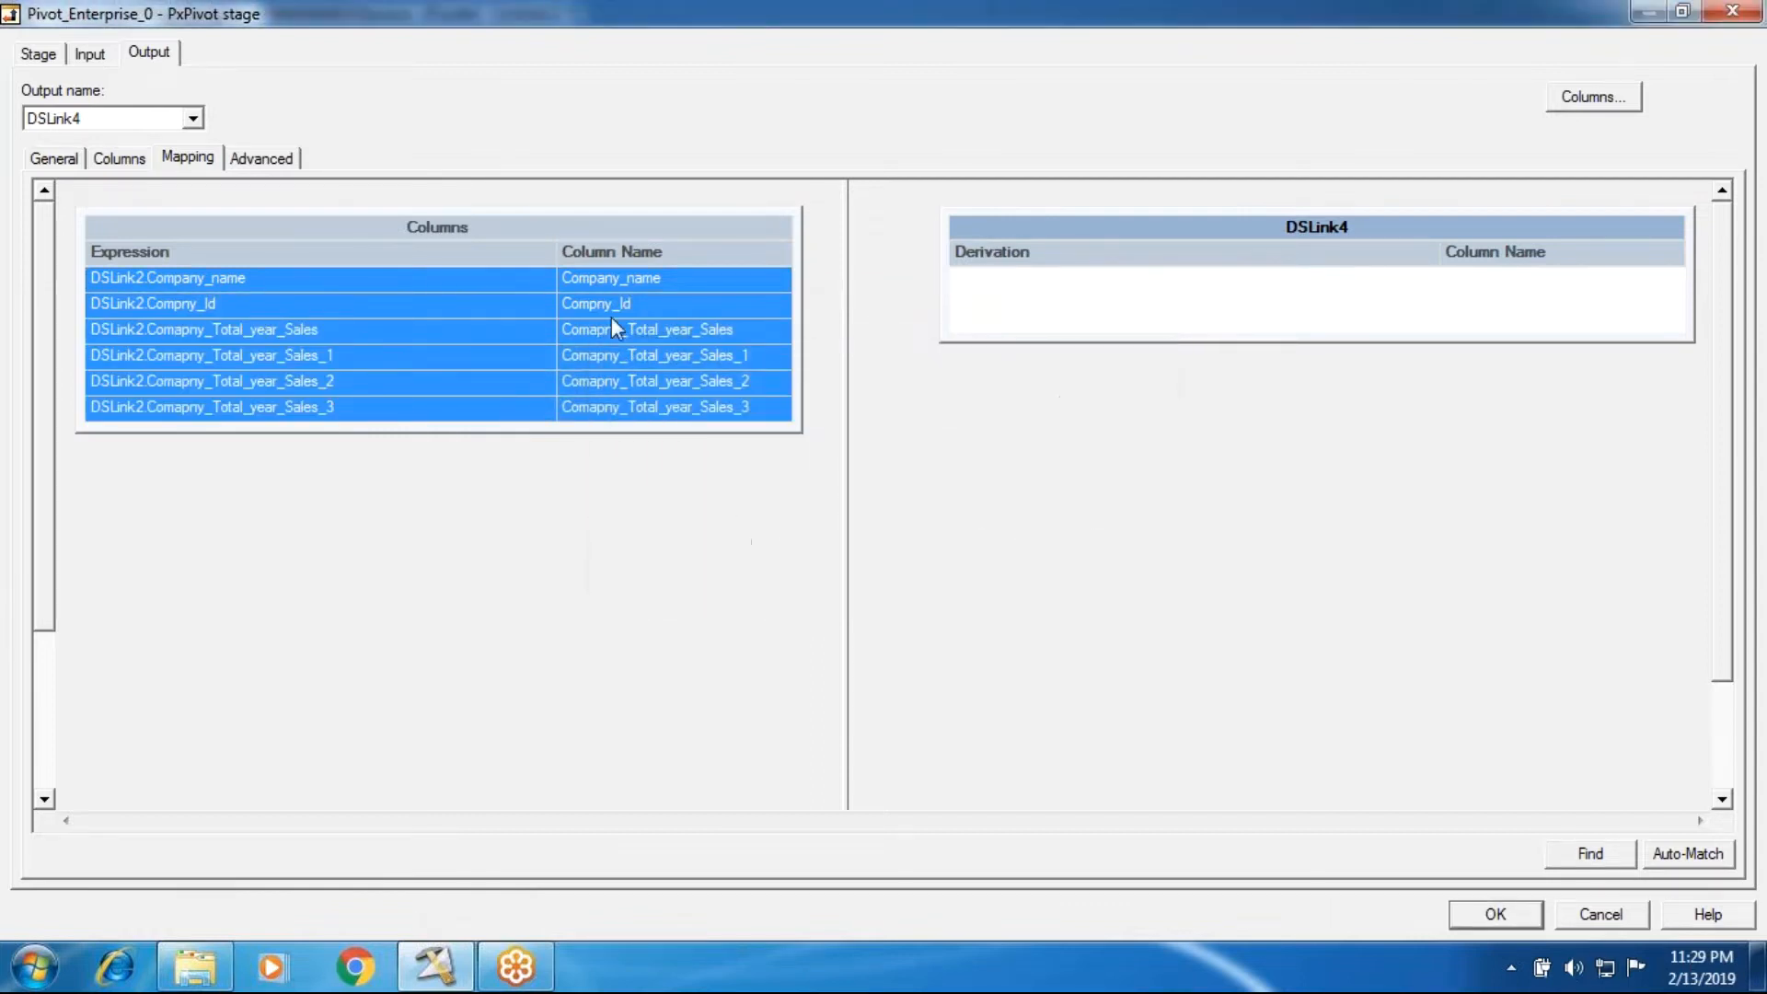
pyautogui.moveTo(648, 303); pyautogui.dragTo(1008, 315)
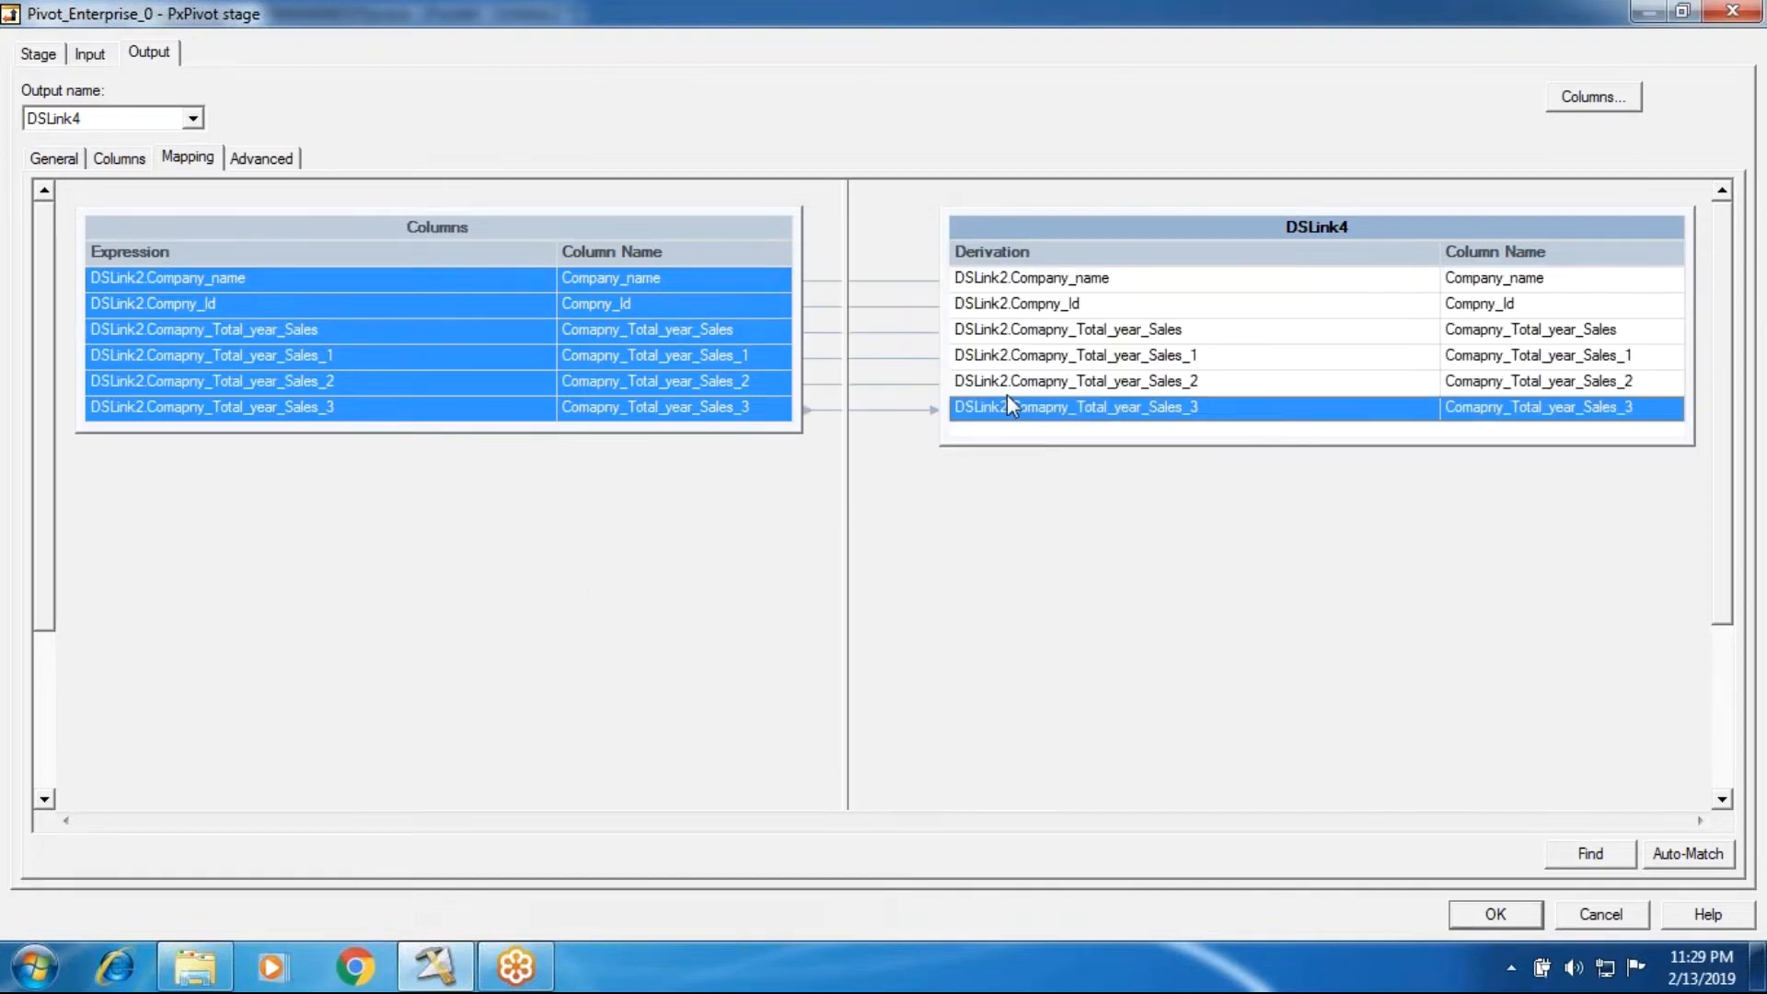
pyautogui.click(1005, 228)
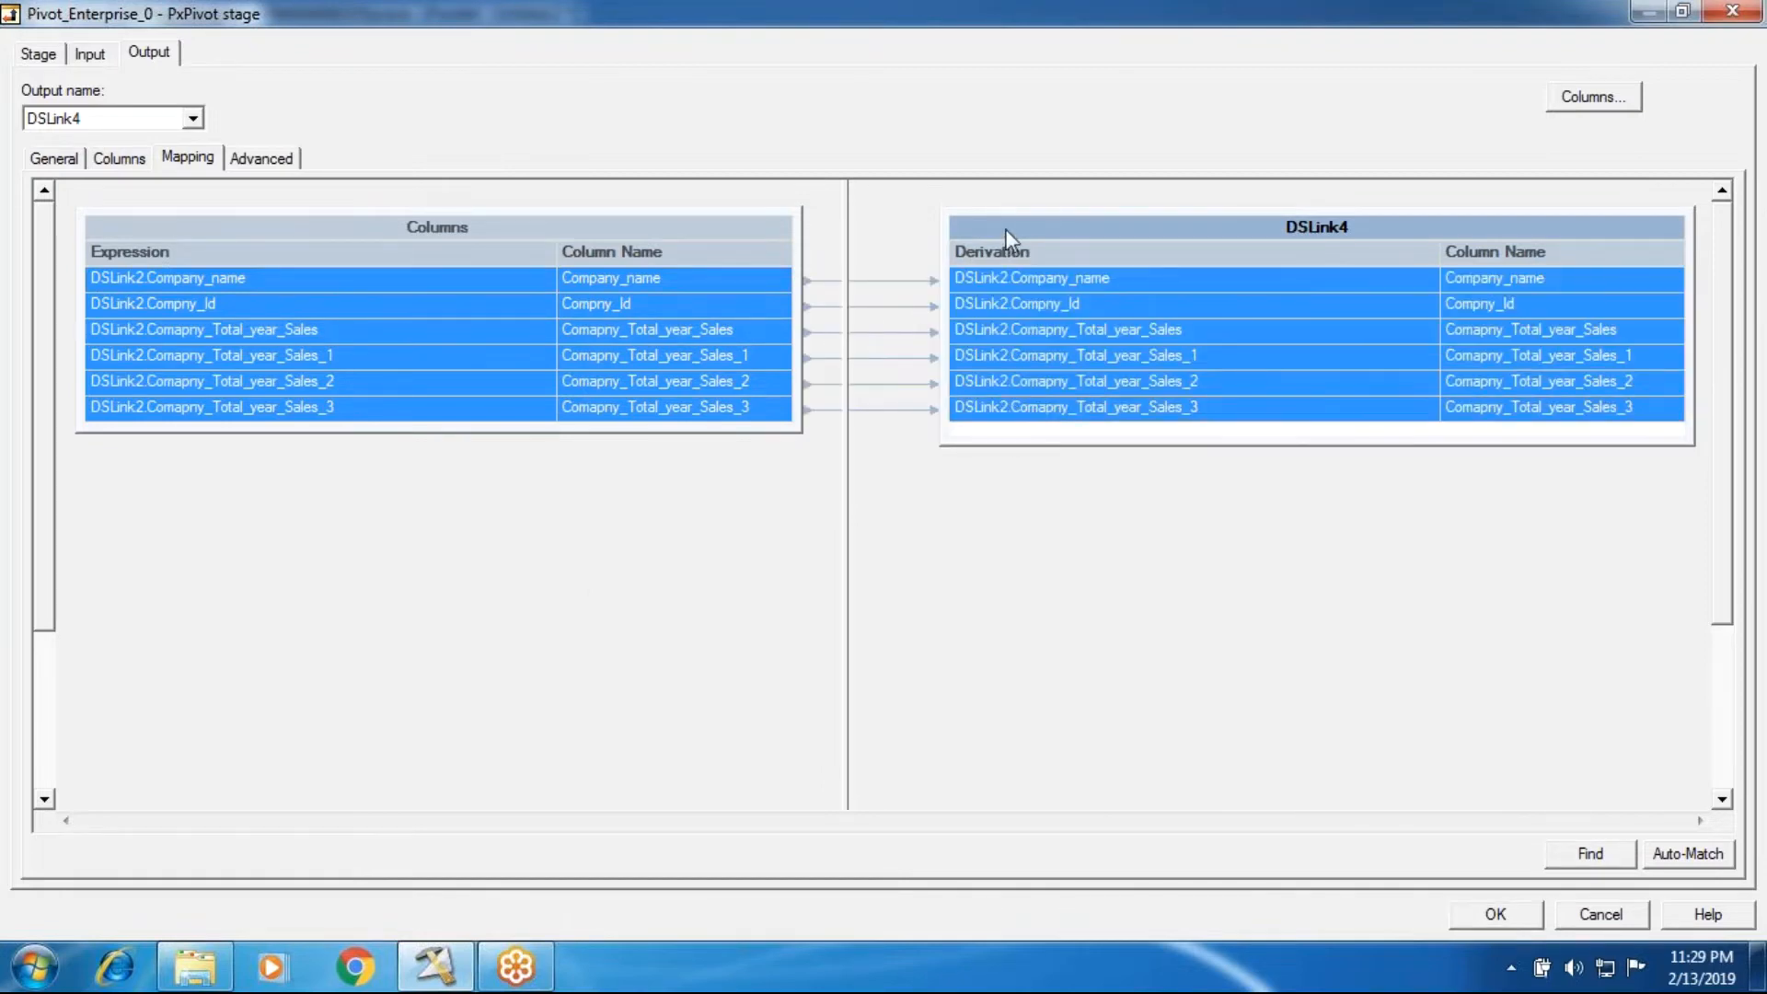
pyautogui.press('Delete')
pyautogui.click(819, 555)
# Step: Map Compny_Id and then Company_name from the input columns to the emptied DSLink4 output
pyautogui.click(722, 305)
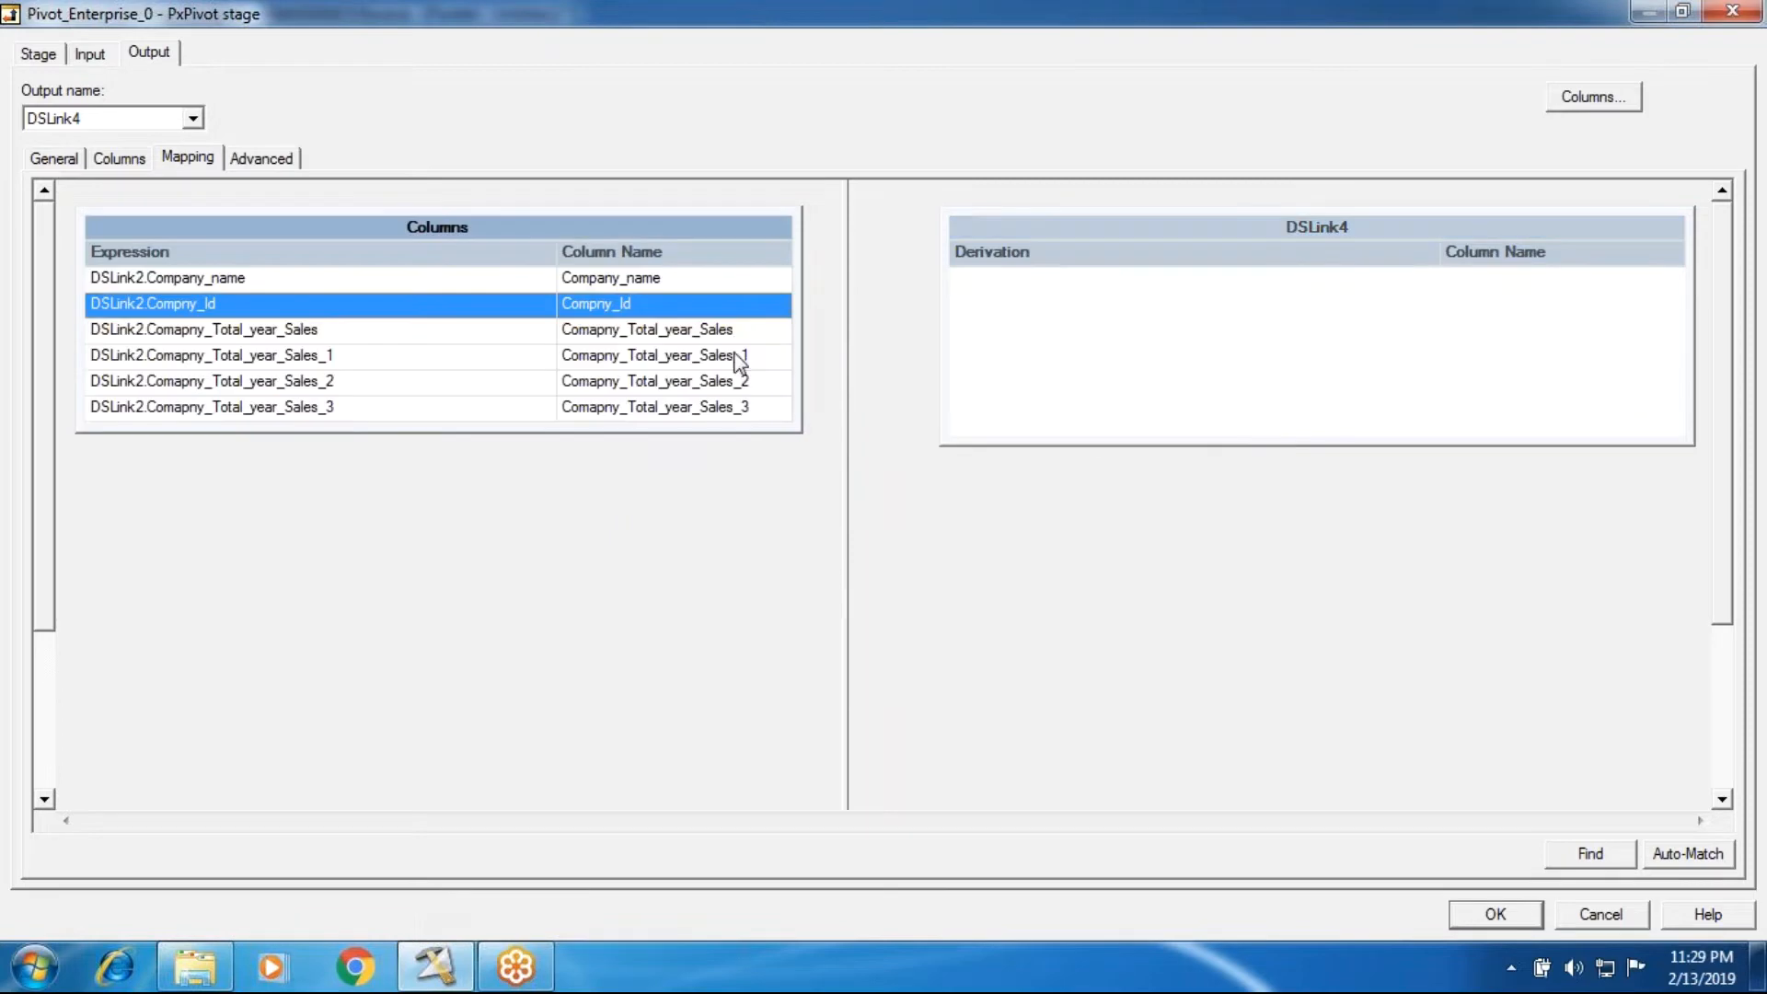
pyautogui.moveTo(727, 311); pyautogui.dragTo(958, 316)
pyautogui.moveTo(654, 280); pyautogui.dragTo(1010, 335)
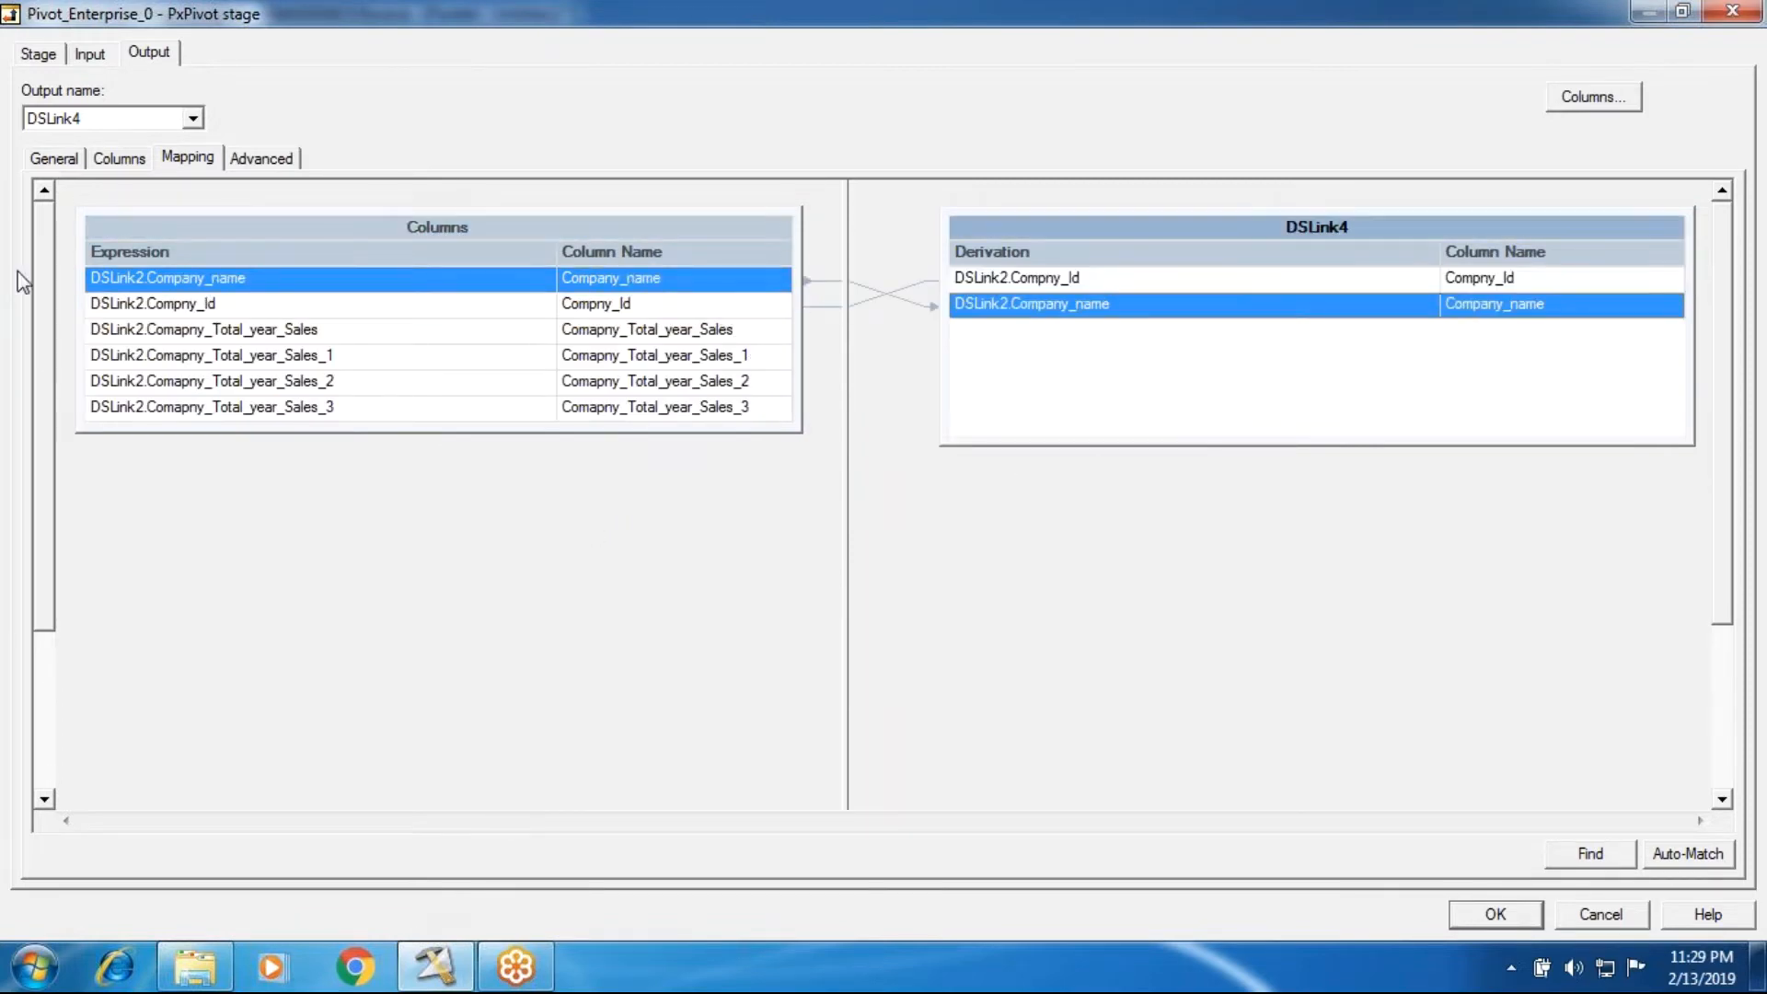
# Step: Check the DSLink4 output columns, and load Compny_Id and Company_name into the stage's pivot properties
pyautogui.click(91, 54)
pyautogui.click(147, 54)
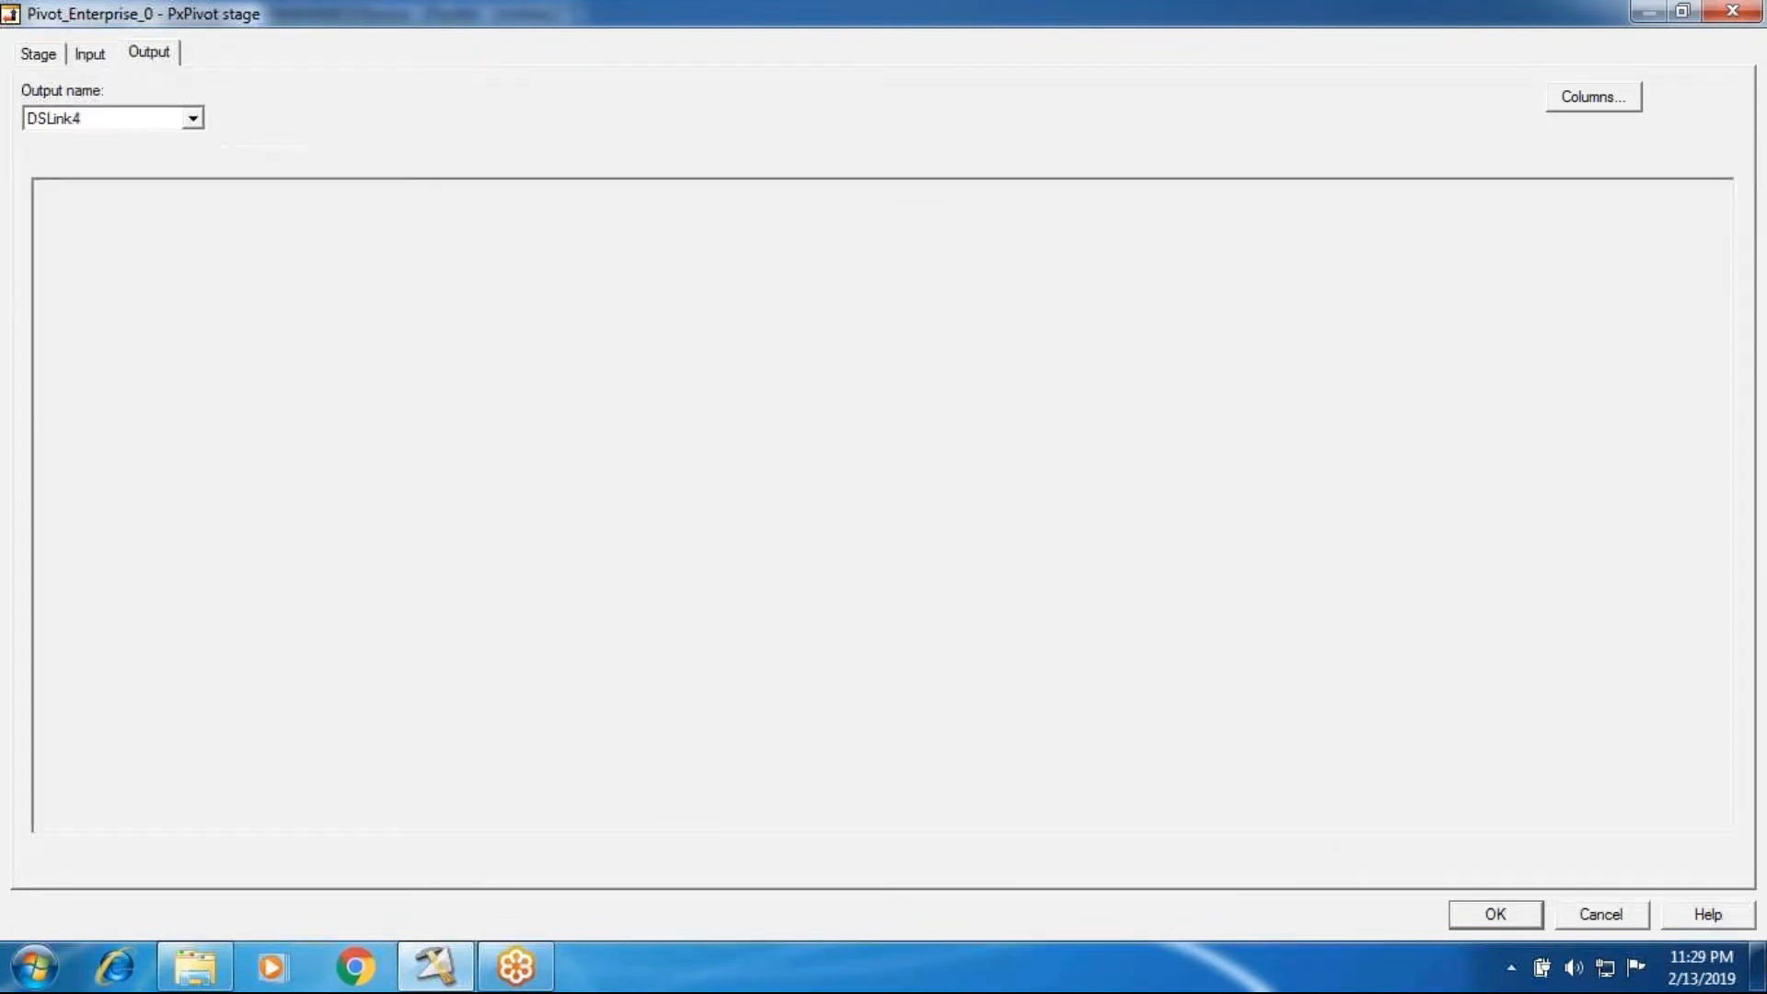
pyautogui.click(125, 159)
pyautogui.click(174, 162)
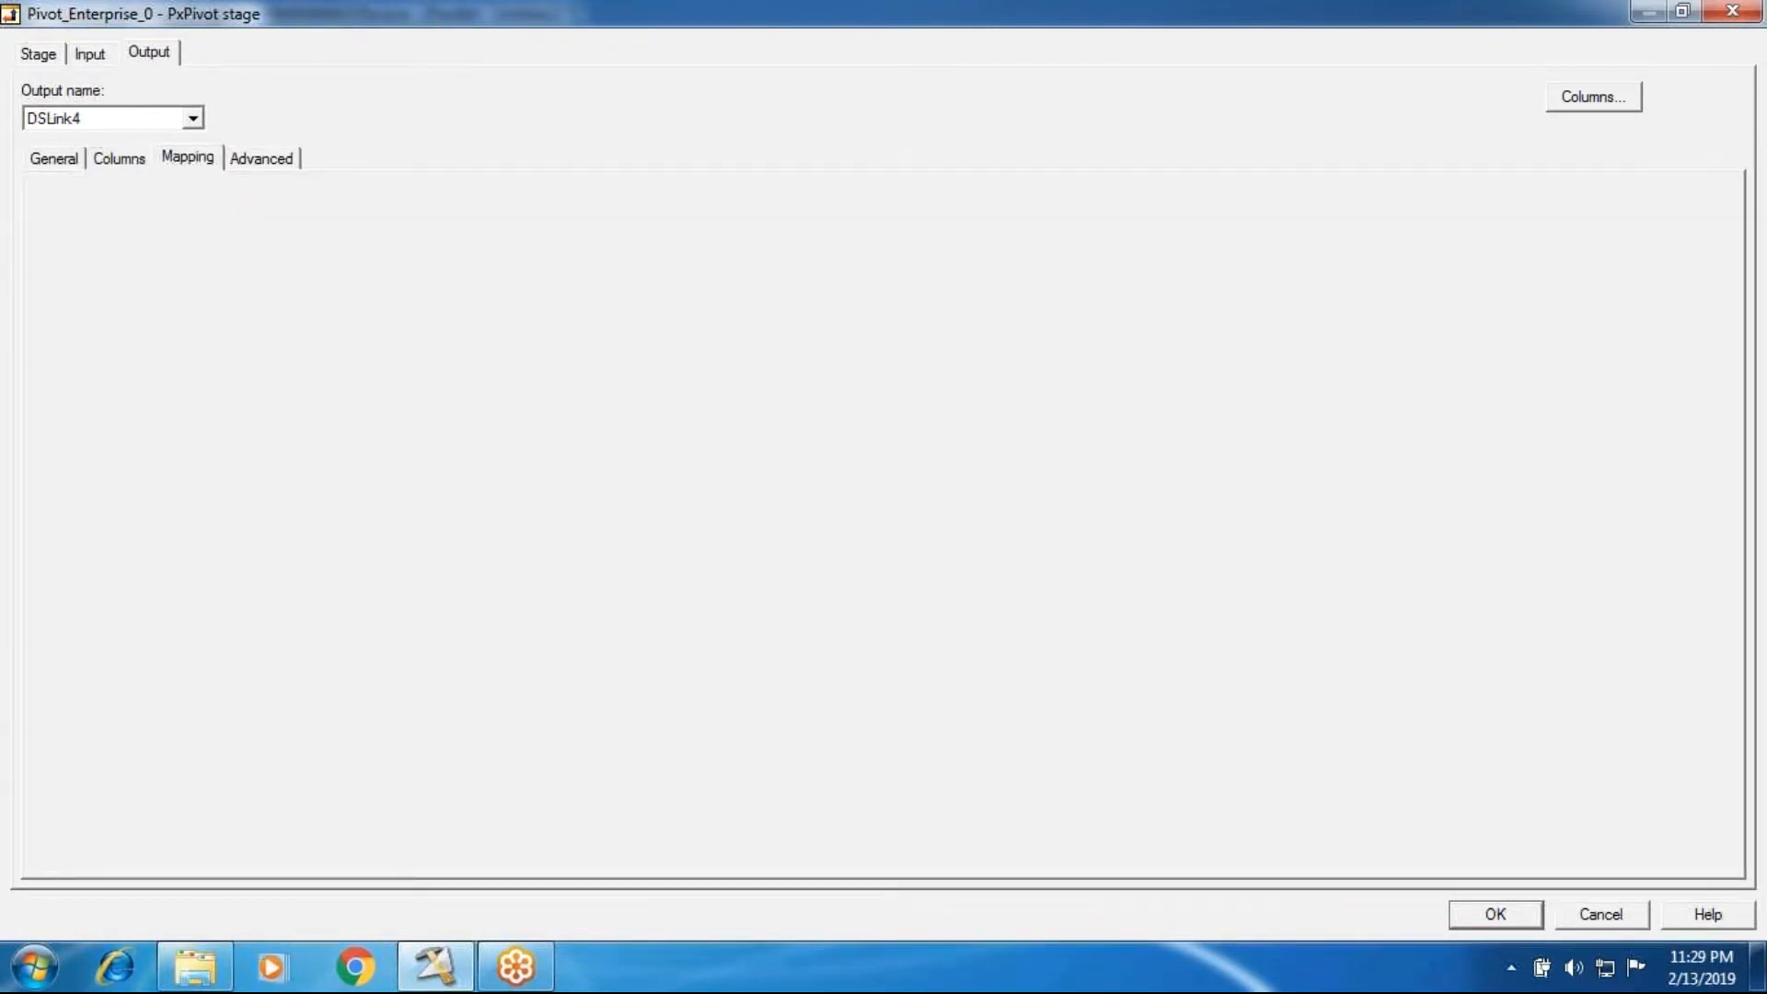
pyautogui.click(124, 155)
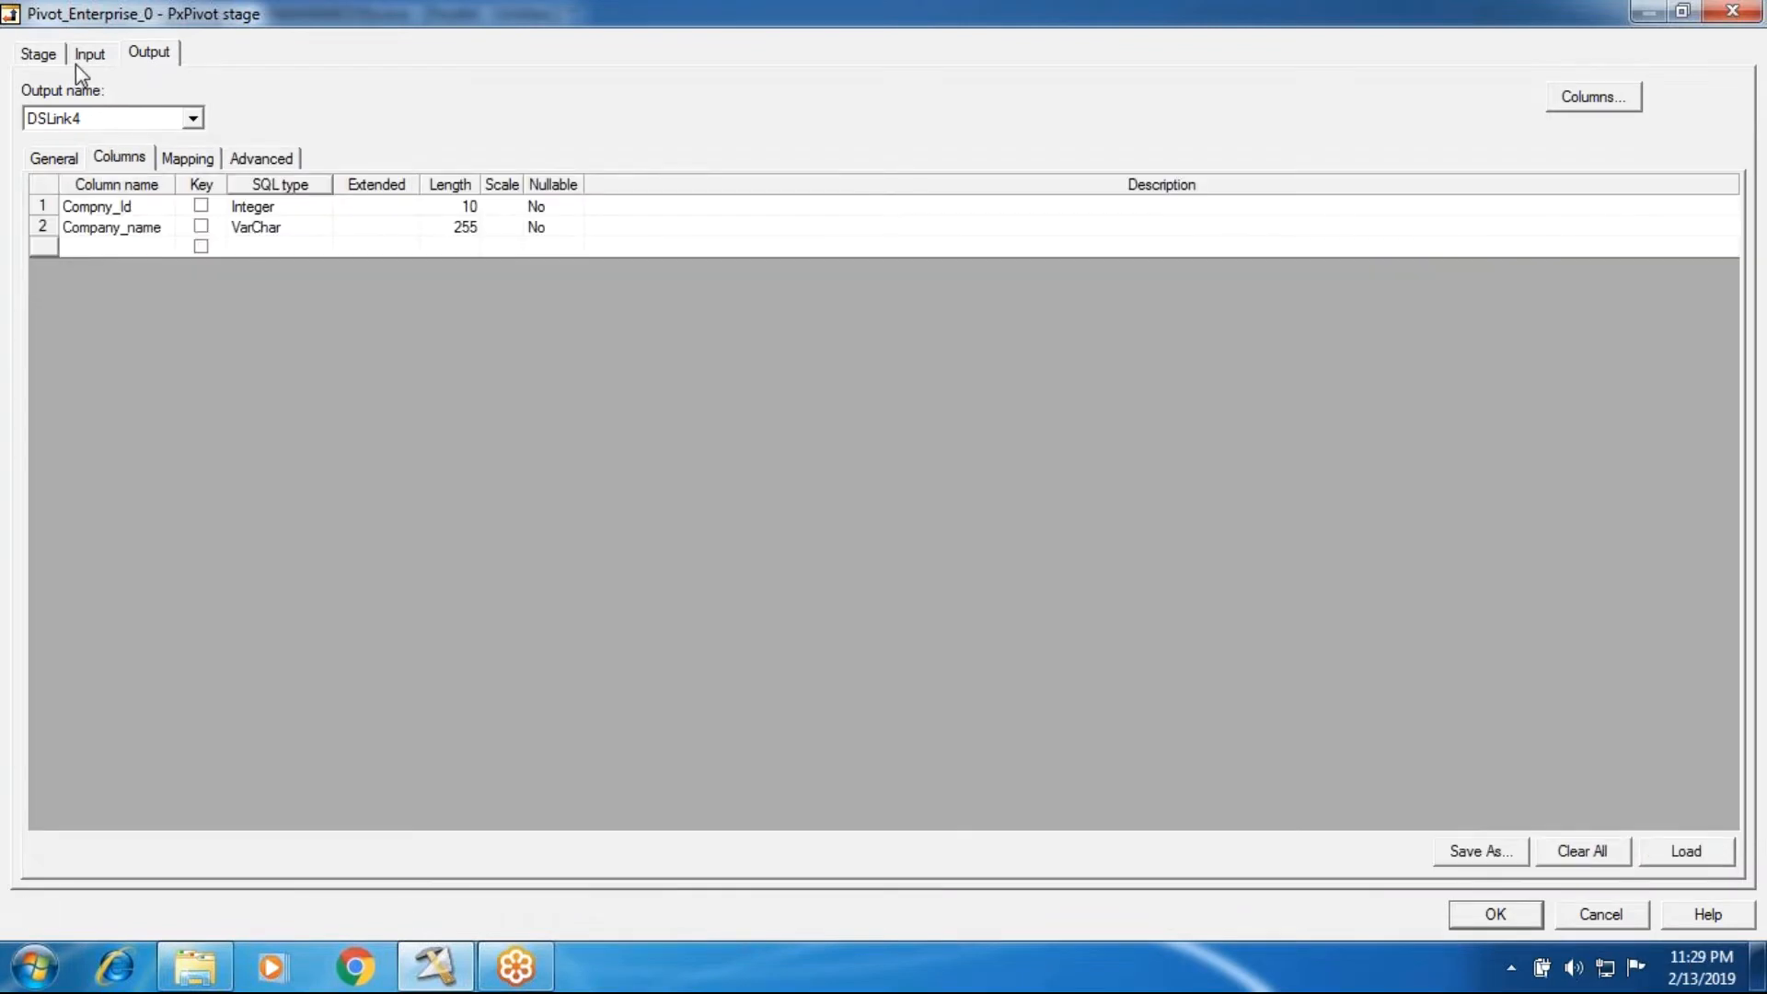
pyautogui.click(79, 56)
pyautogui.click(38, 54)
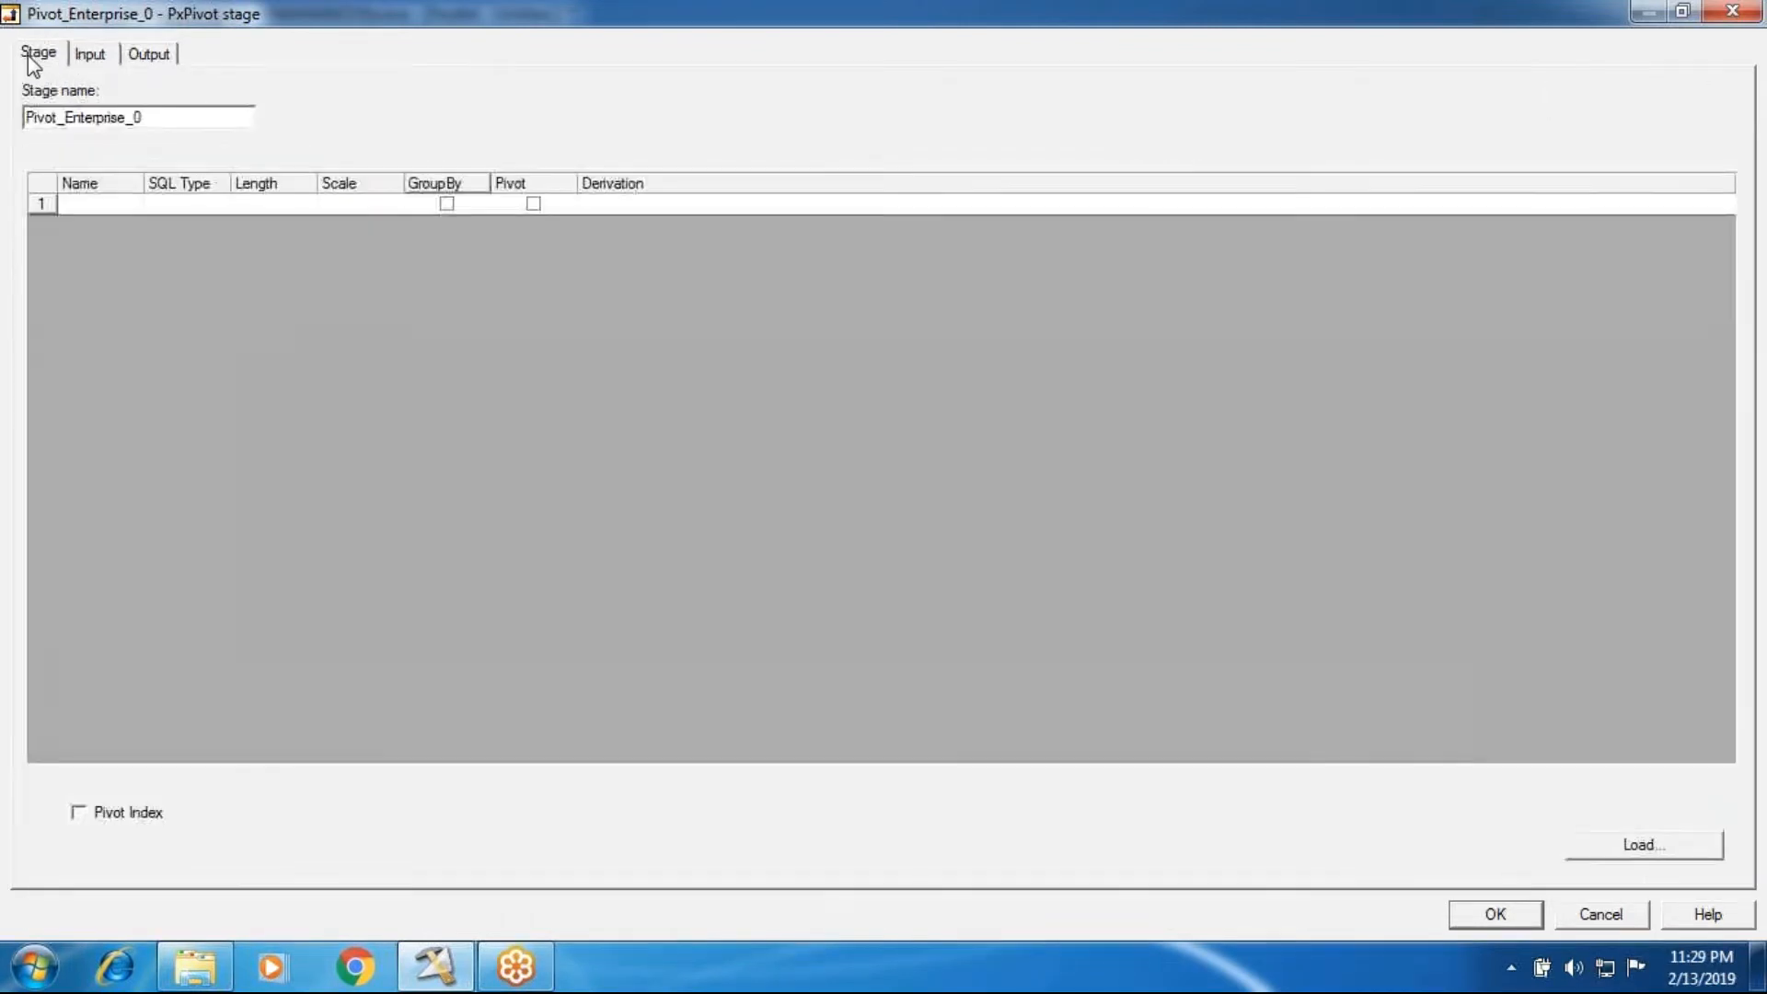
pyautogui.click(1644, 847)
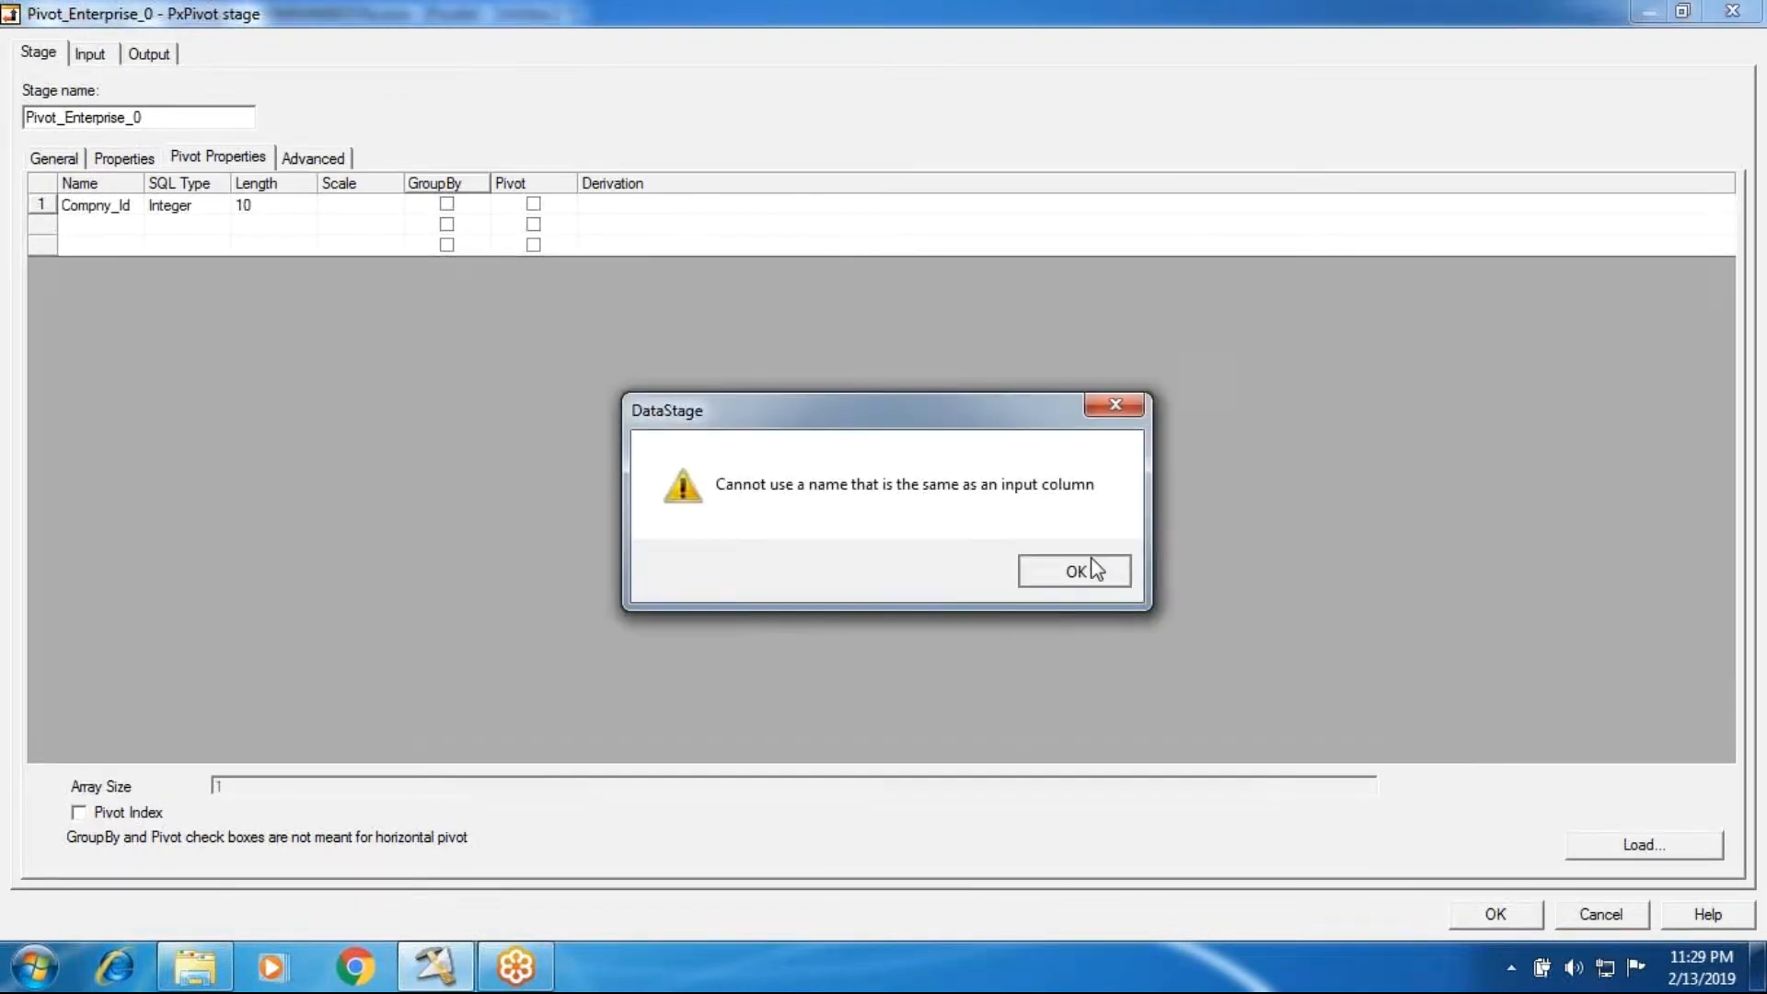
pyautogui.click(1096, 568)
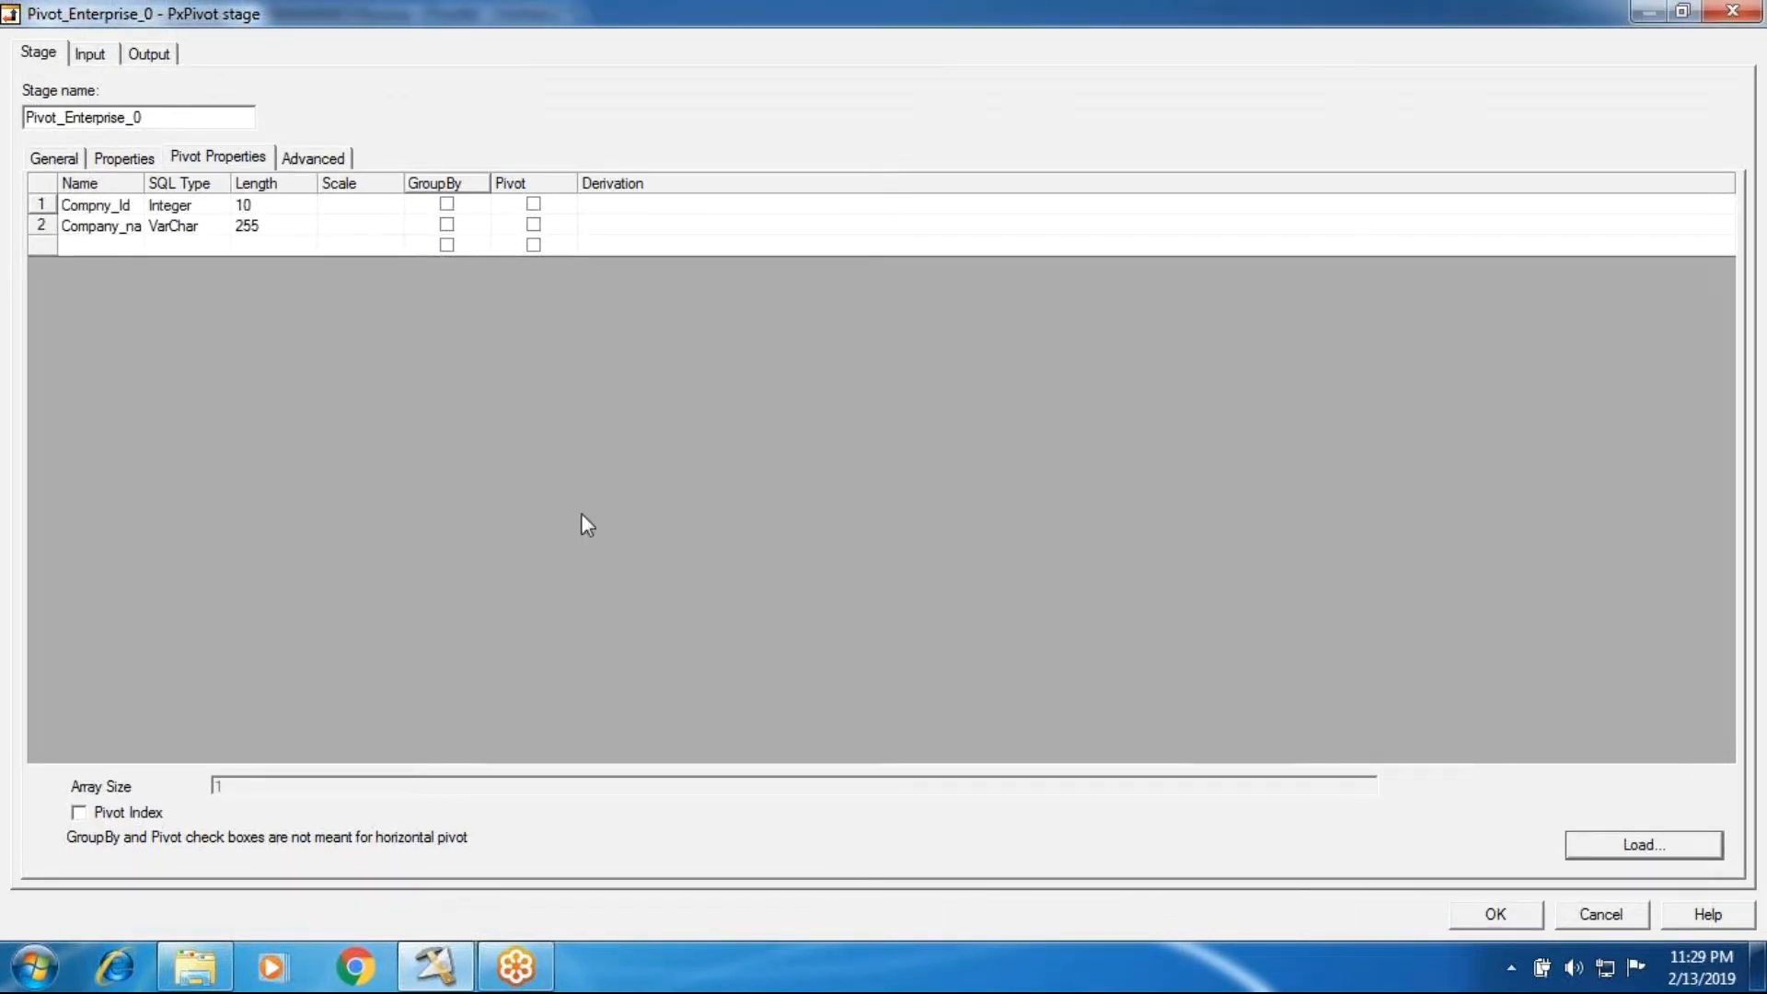
# Step: Try to add a third DSLink4 output column with a name beginning with Company_Sales_Year
pyautogui.click(164, 66)
pyautogui.click(118, 245)
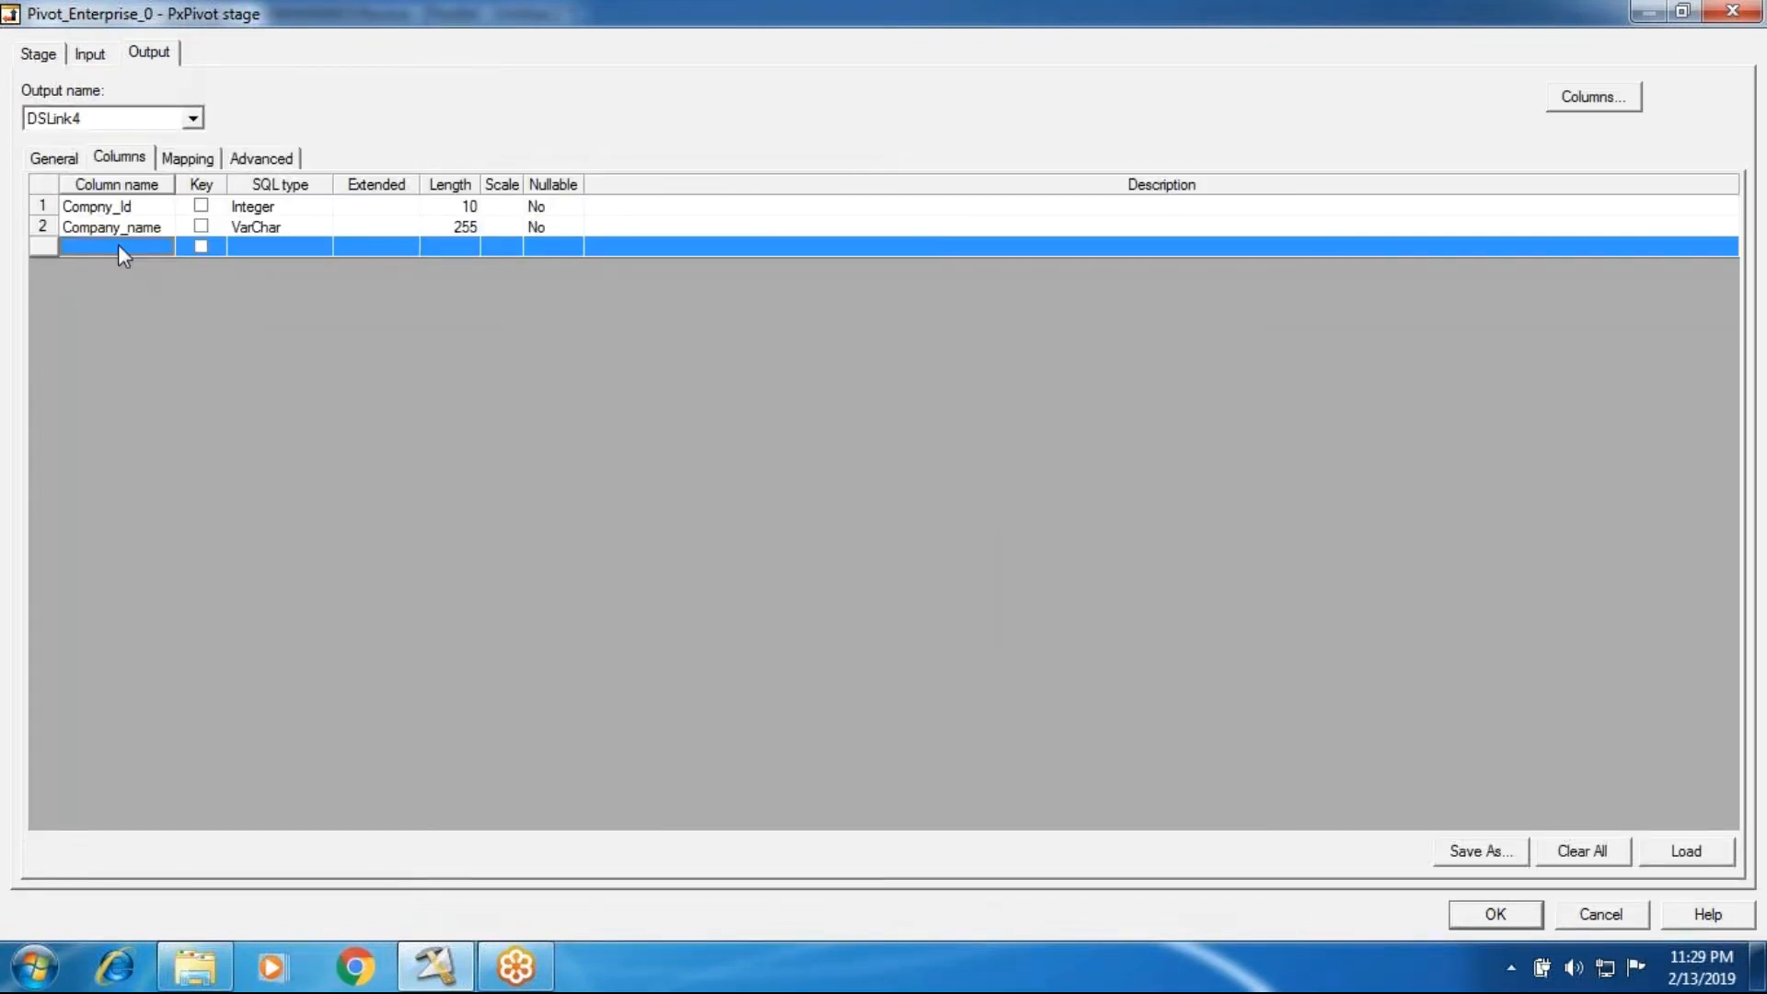
pyautogui.click(118, 245)
pyautogui.write('Comp')
pyautogui.press('BackSpace')
pyautogui.press('BackSpace')
pyautogui.write('mpan')
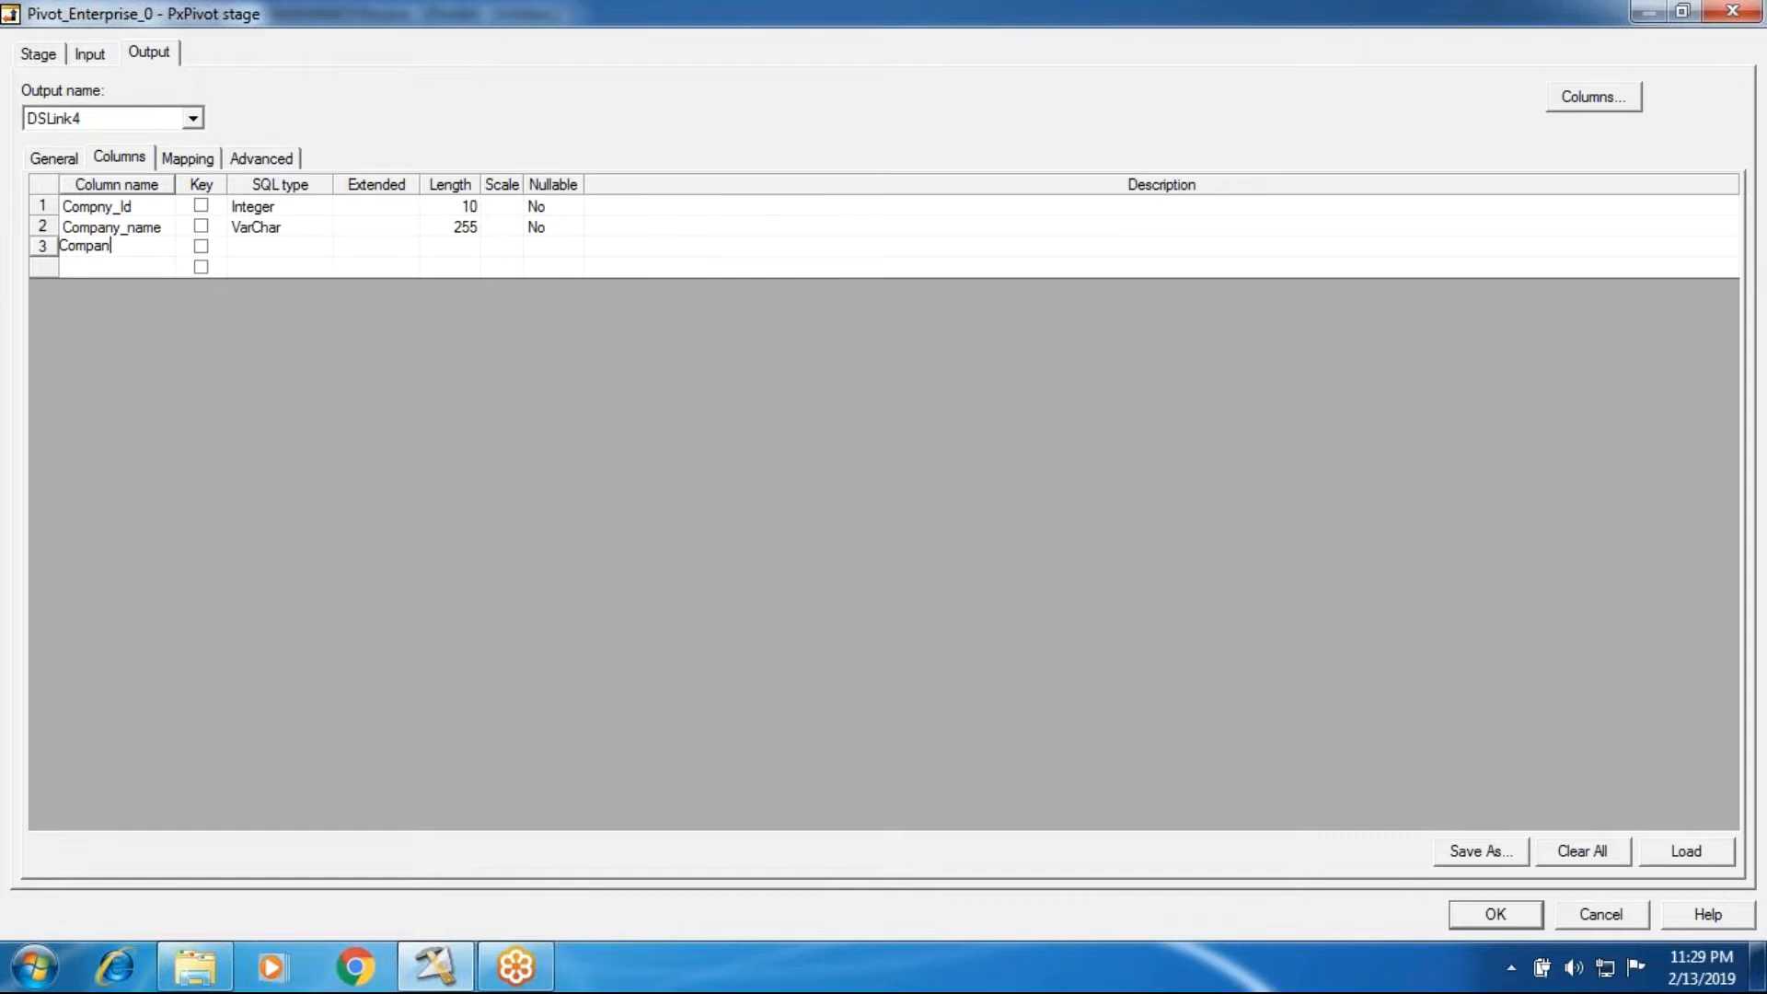
pyautogui.write('y_Sales_Year')
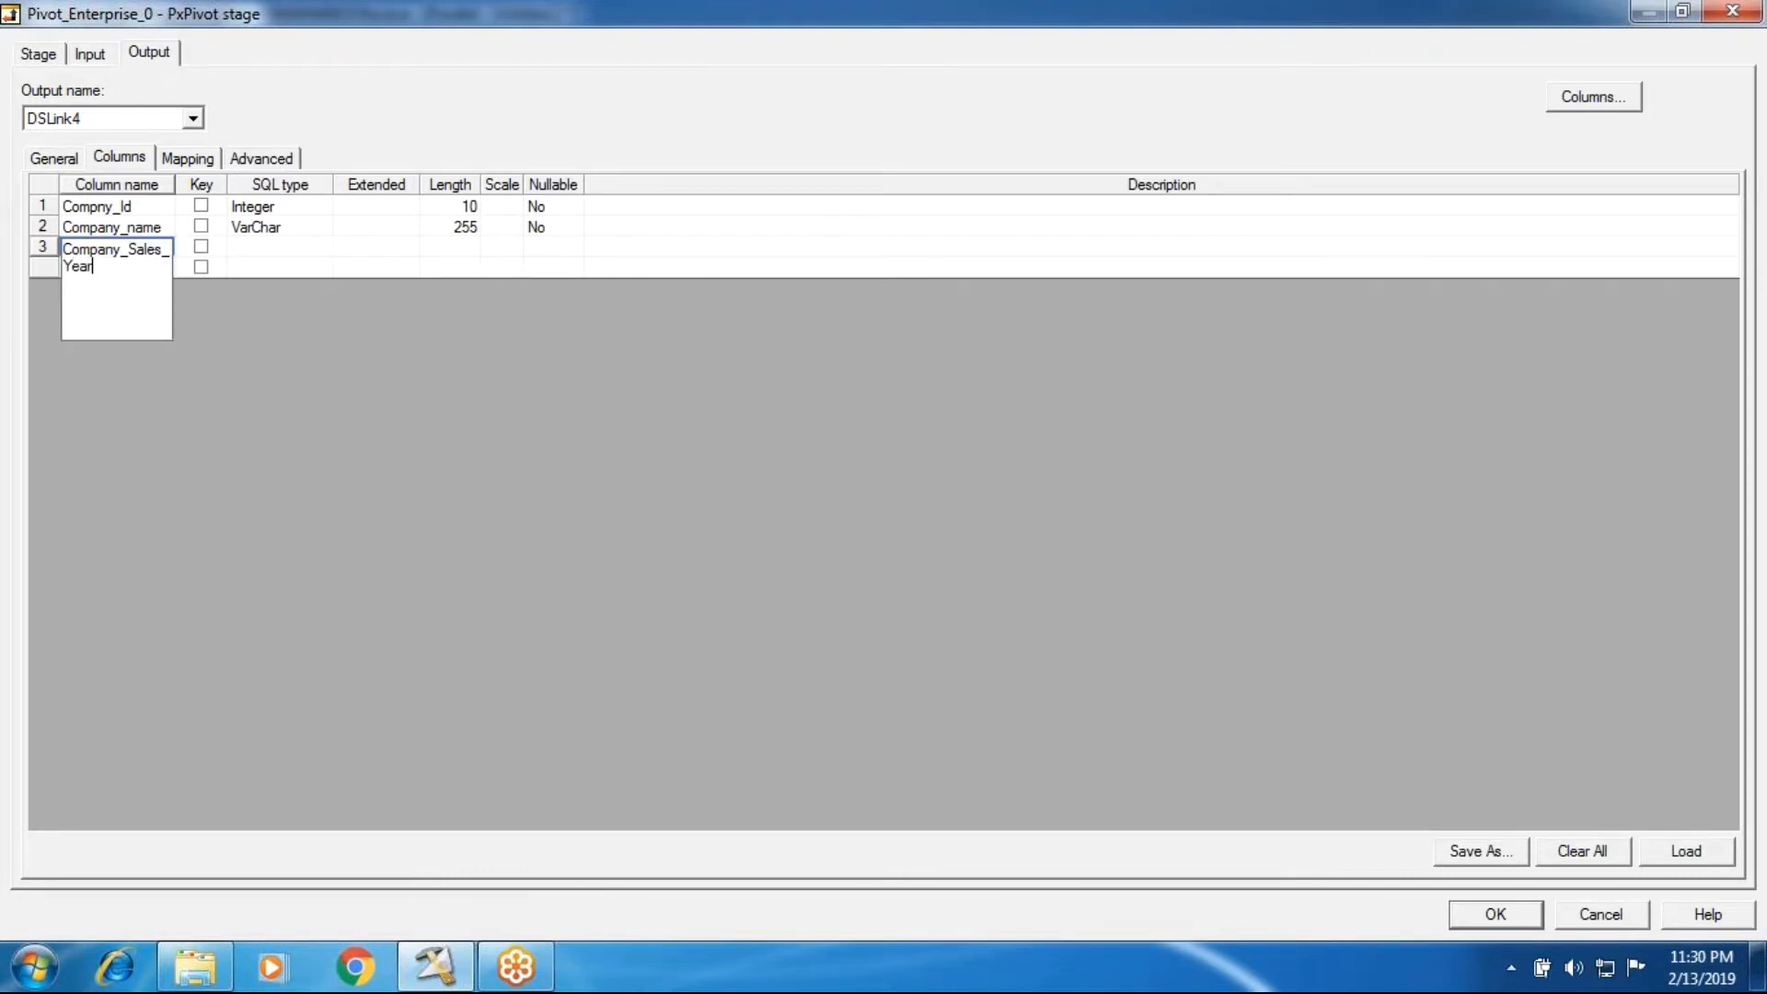
pyautogui.write('_By_AM')
pyautogui.press('BackSpace')
pyautogui.press('BackSpace')
pyautogui.write('mt')
pyautogui.press('Escape')
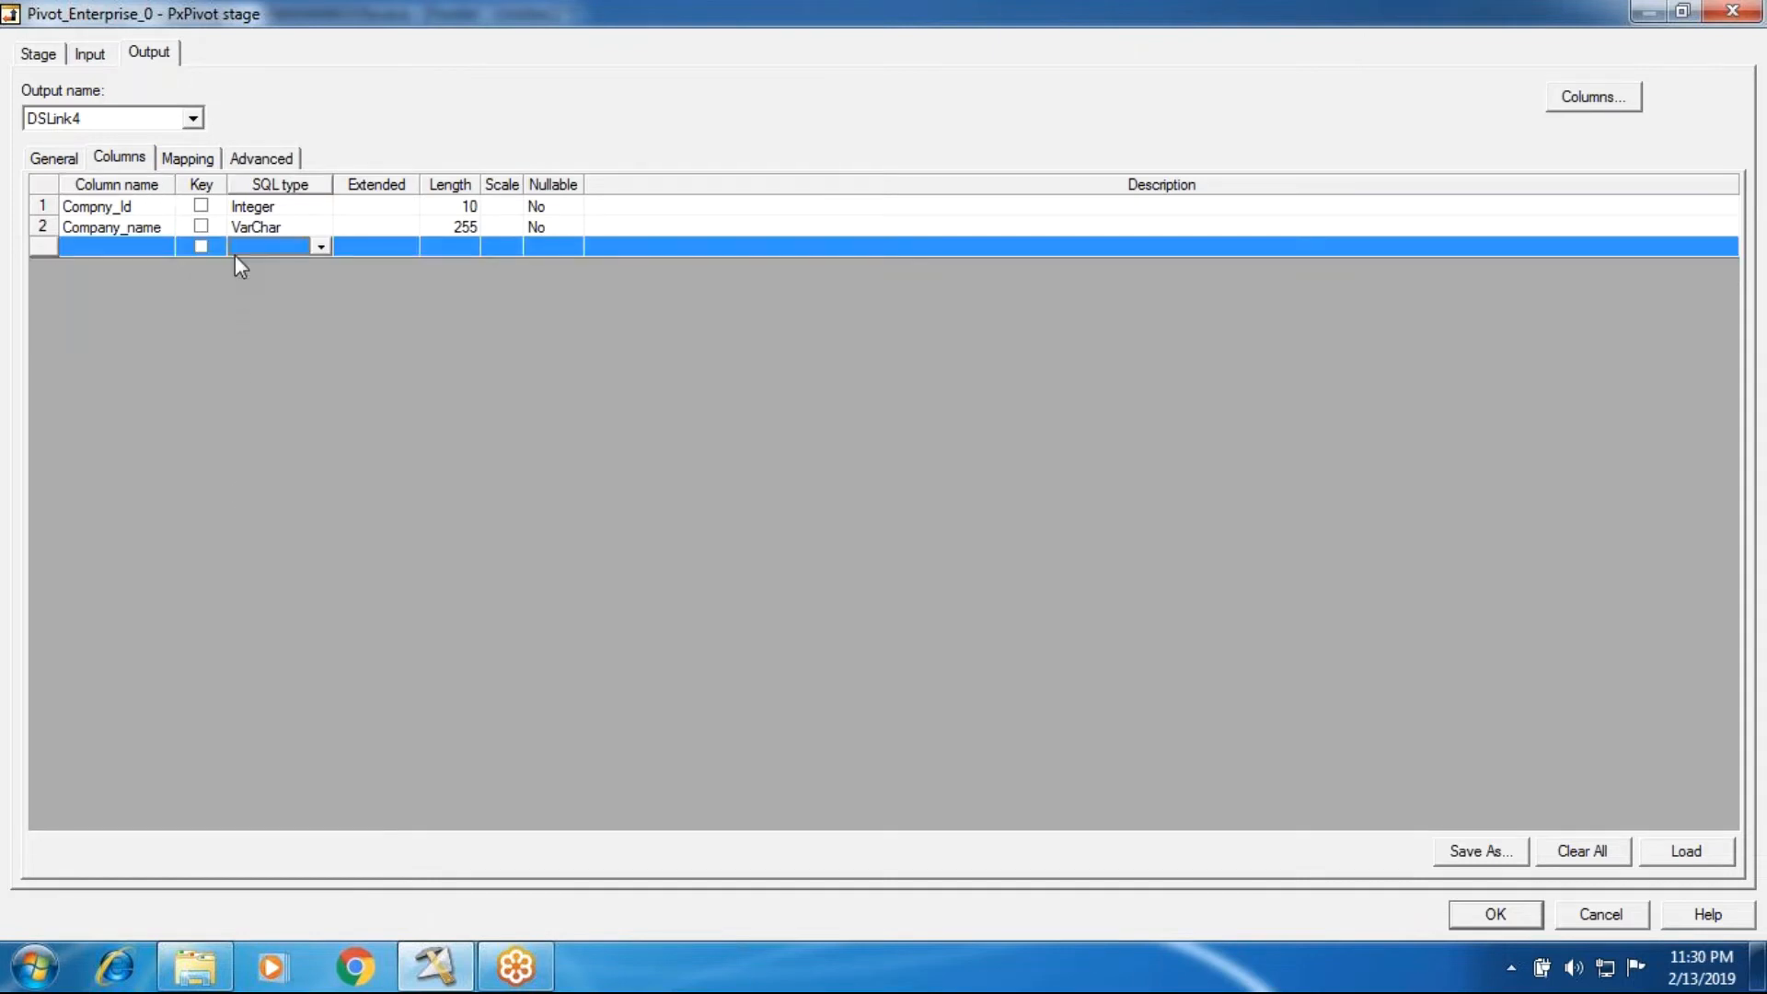
pyautogui.click(99, 56)
pyautogui.click(145, 55)
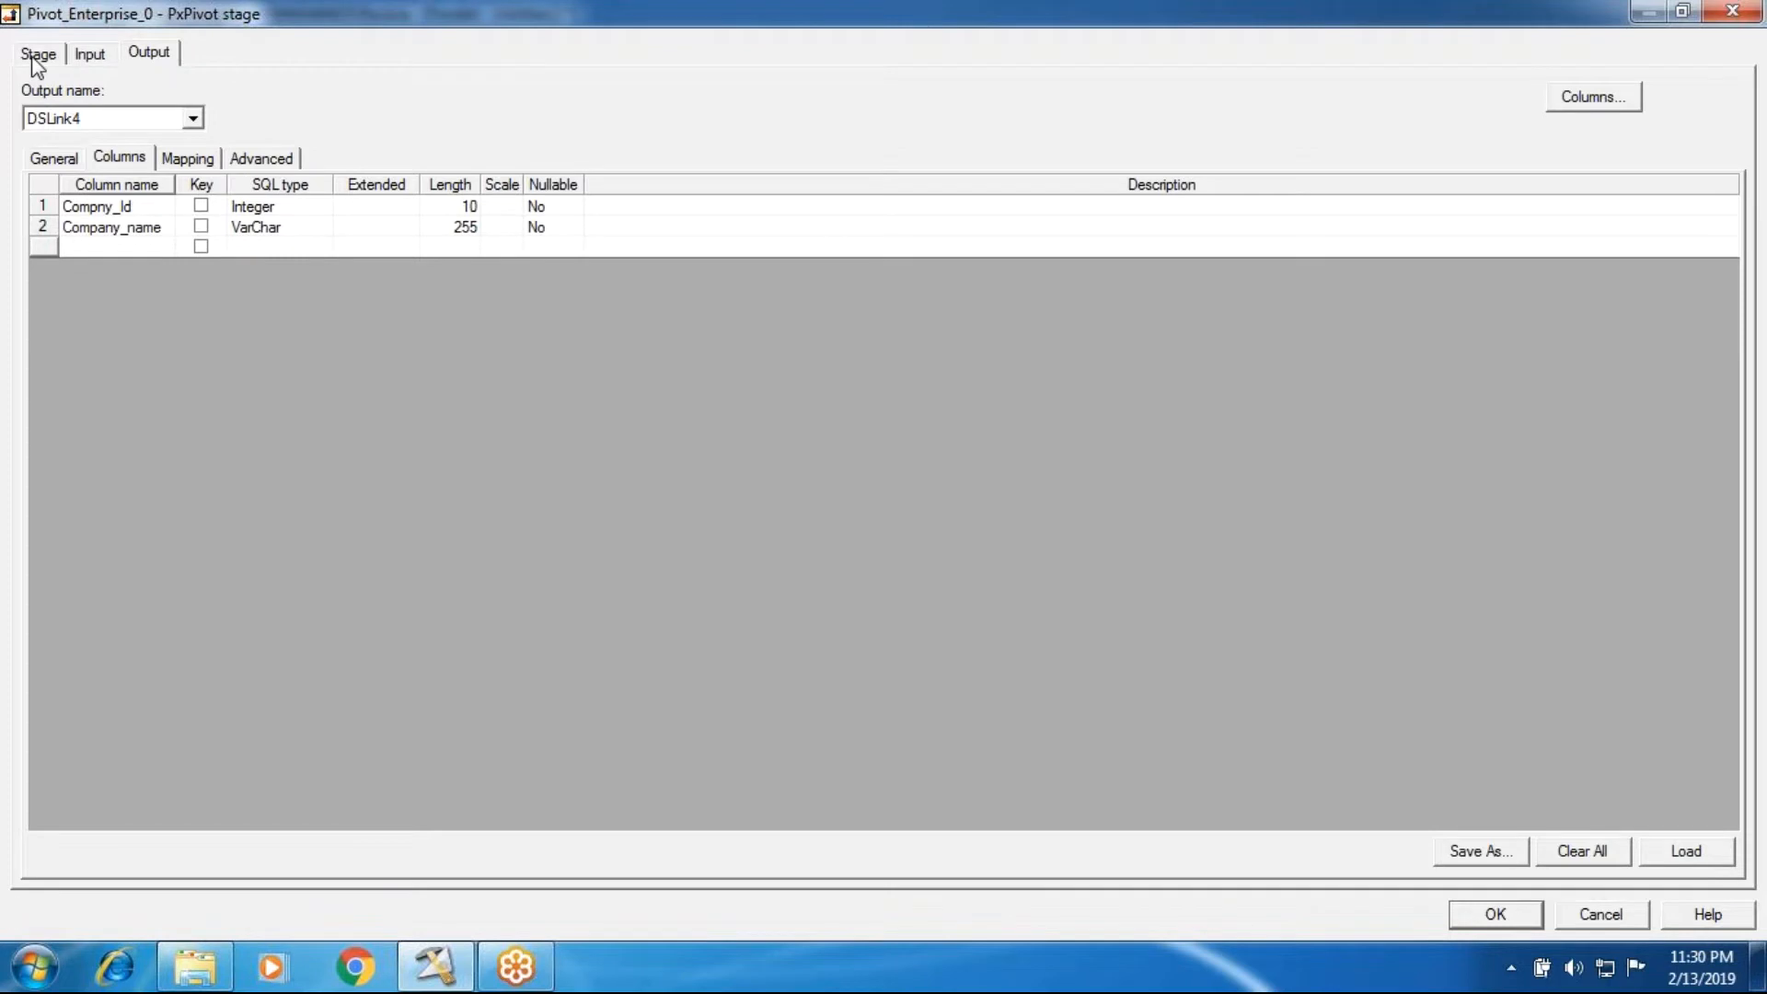
pyautogui.click(39, 54)
pyautogui.click(1612, 851)
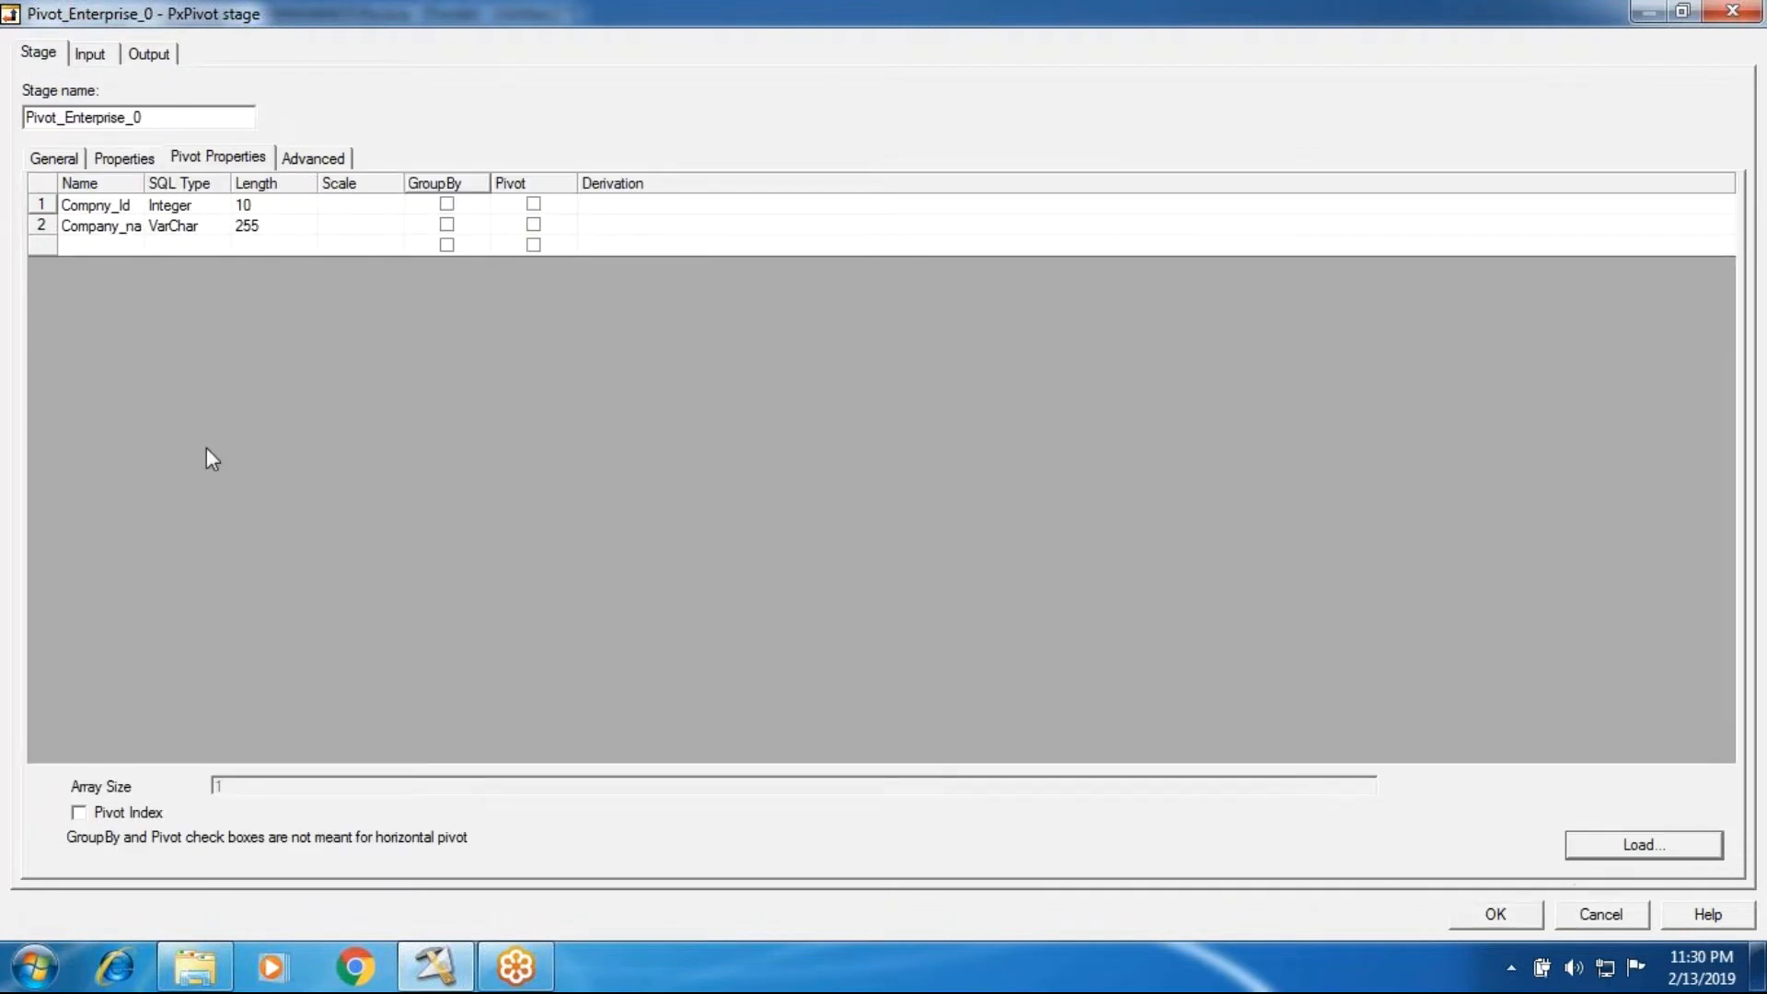
pyautogui.click(76, 247)
pyautogui.click(1068, 570)
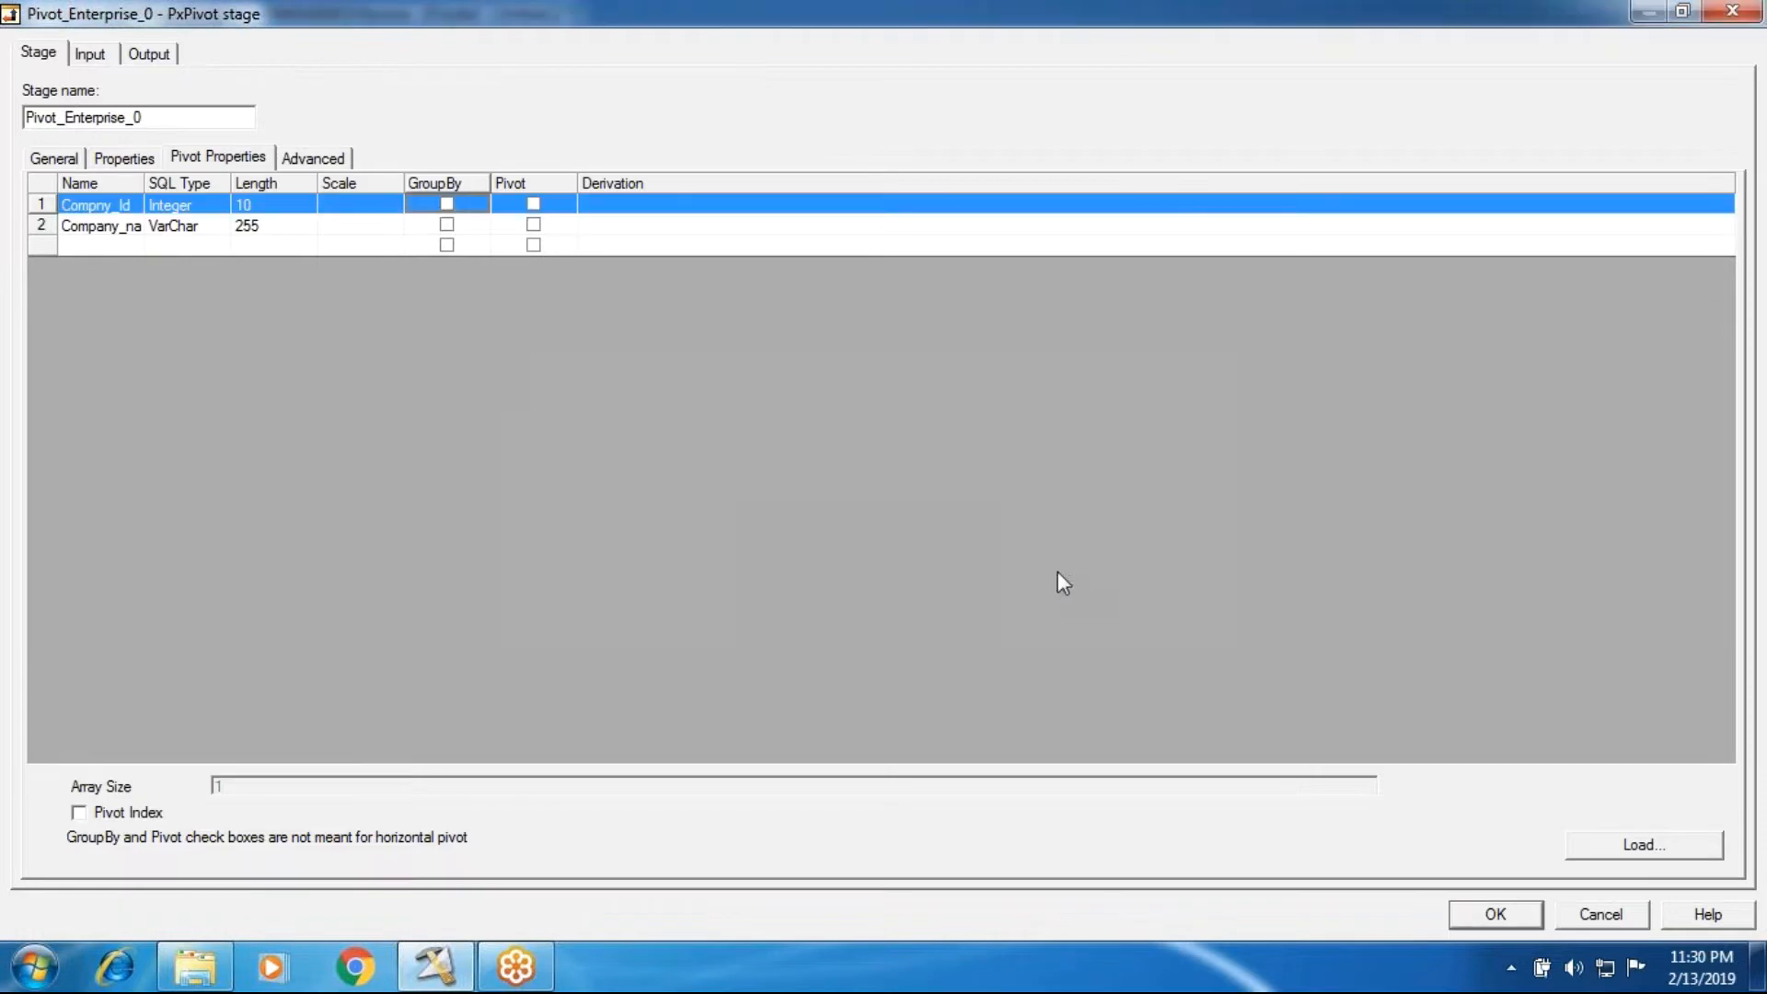
pyautogui.click(1597, 916)
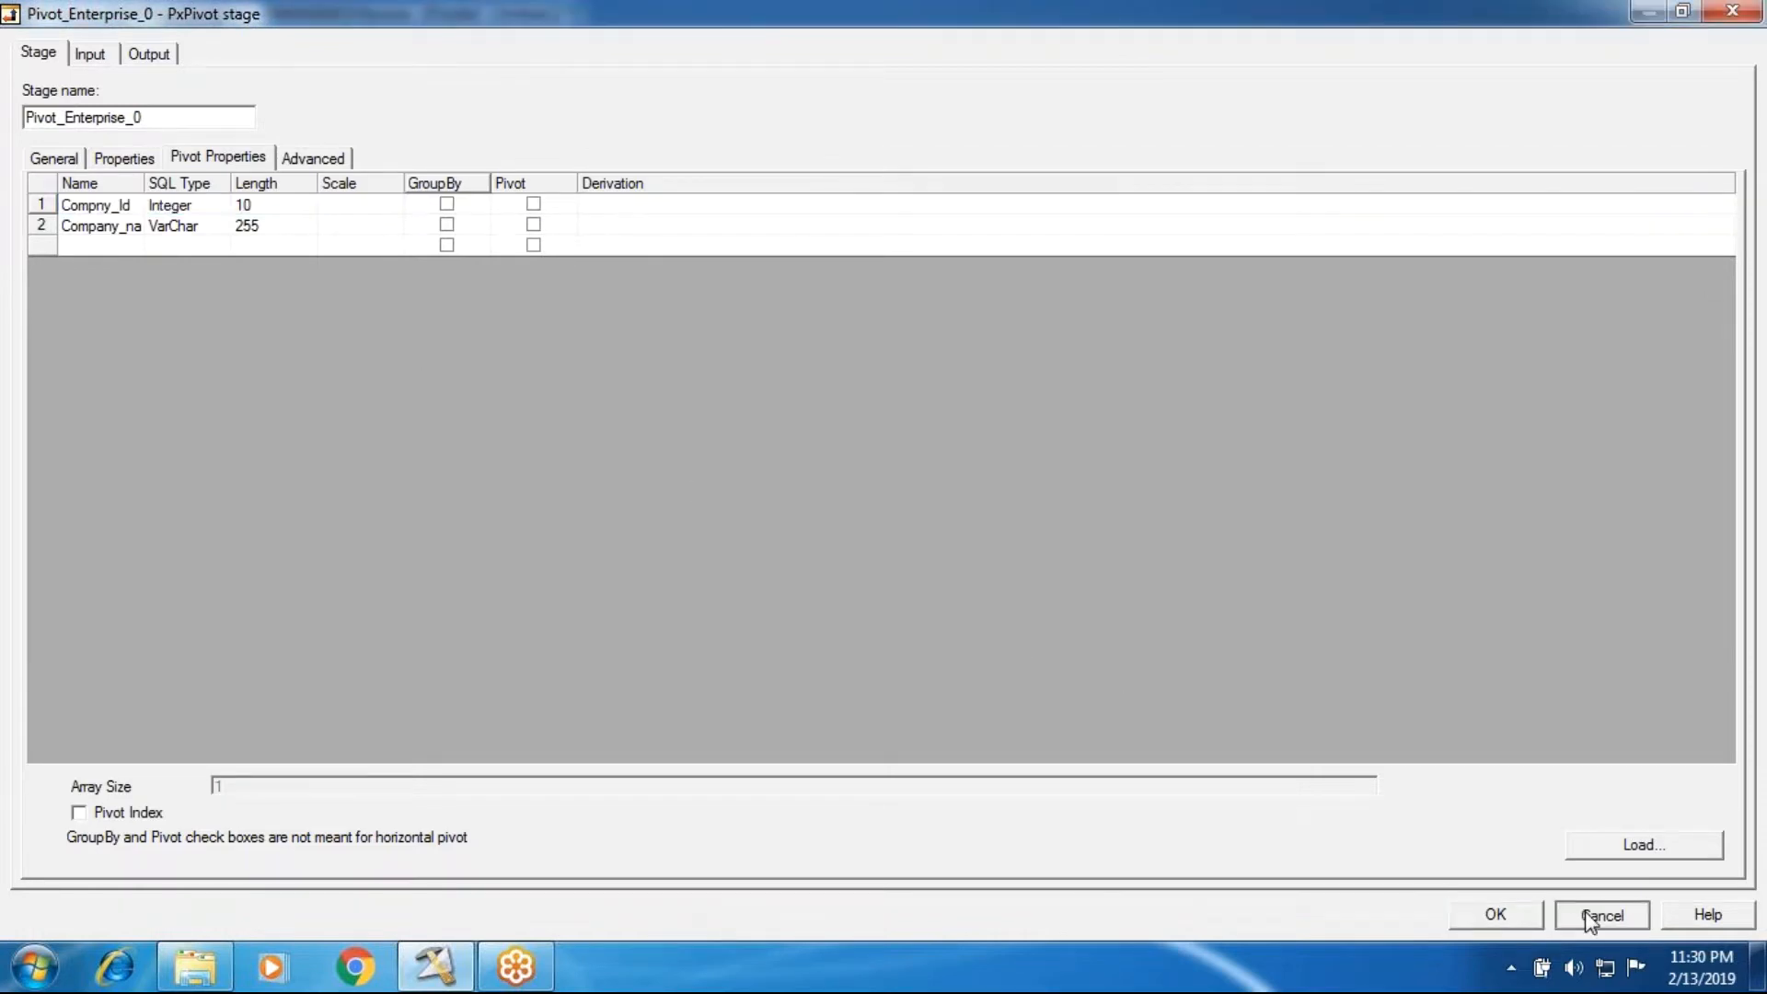
# Step: Reopen the Pivot Enterprise stage, map Compny_Id and then Company_name to the DSLink4 output, and accept the stage settings
pyautogui.doubleClick(529, 364)
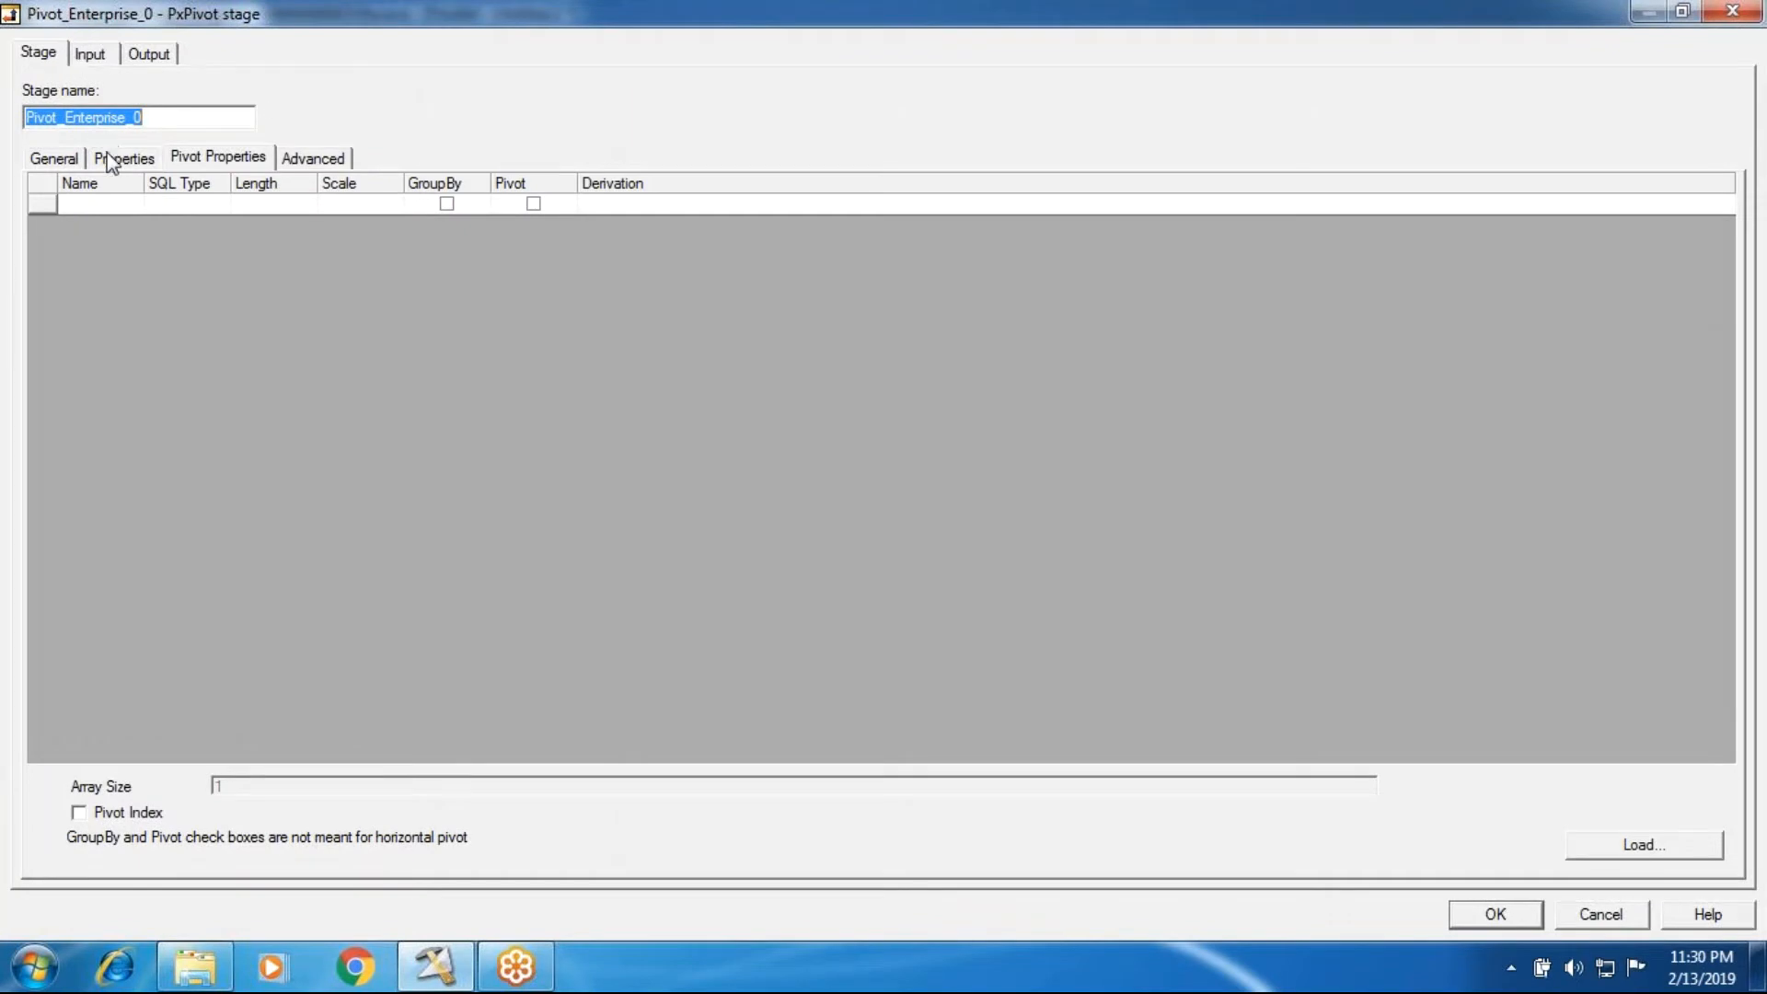
pyautogui.click(115, 160)
pyautogui.click(184, 157)
pyautogui.click(148, 54)
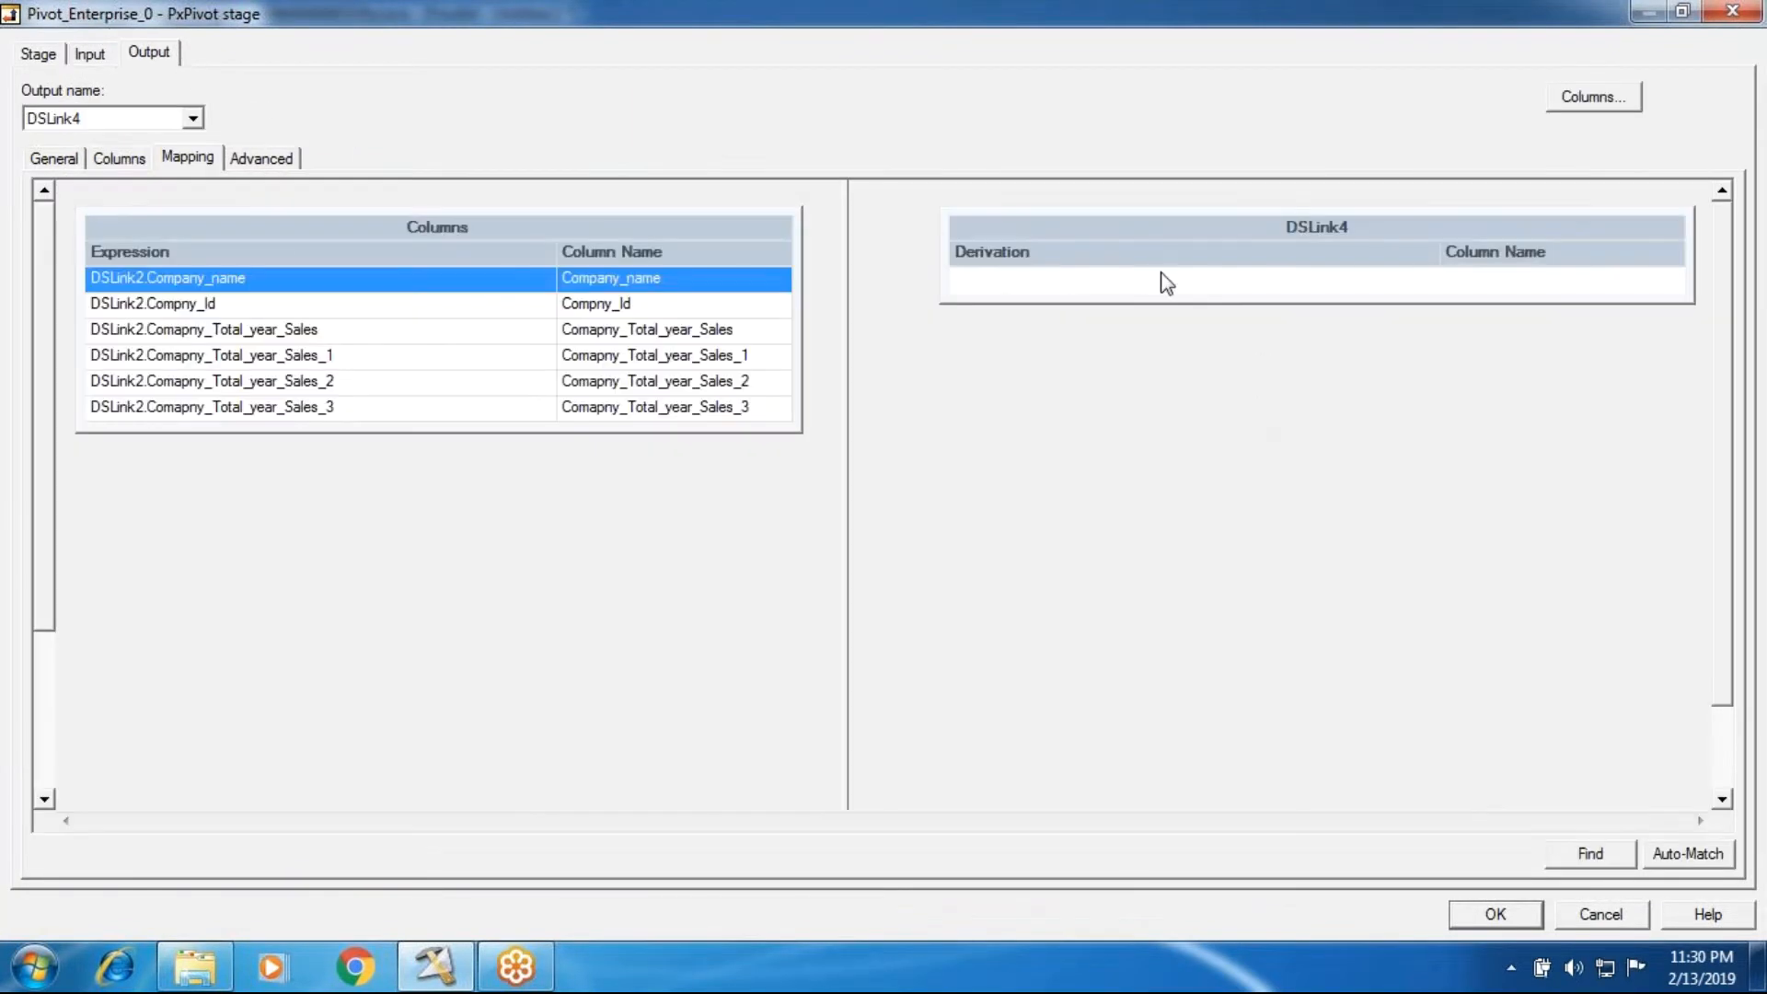
pyautogui.moveTo(659, 304); pyautogui.dragTo(957, 278)
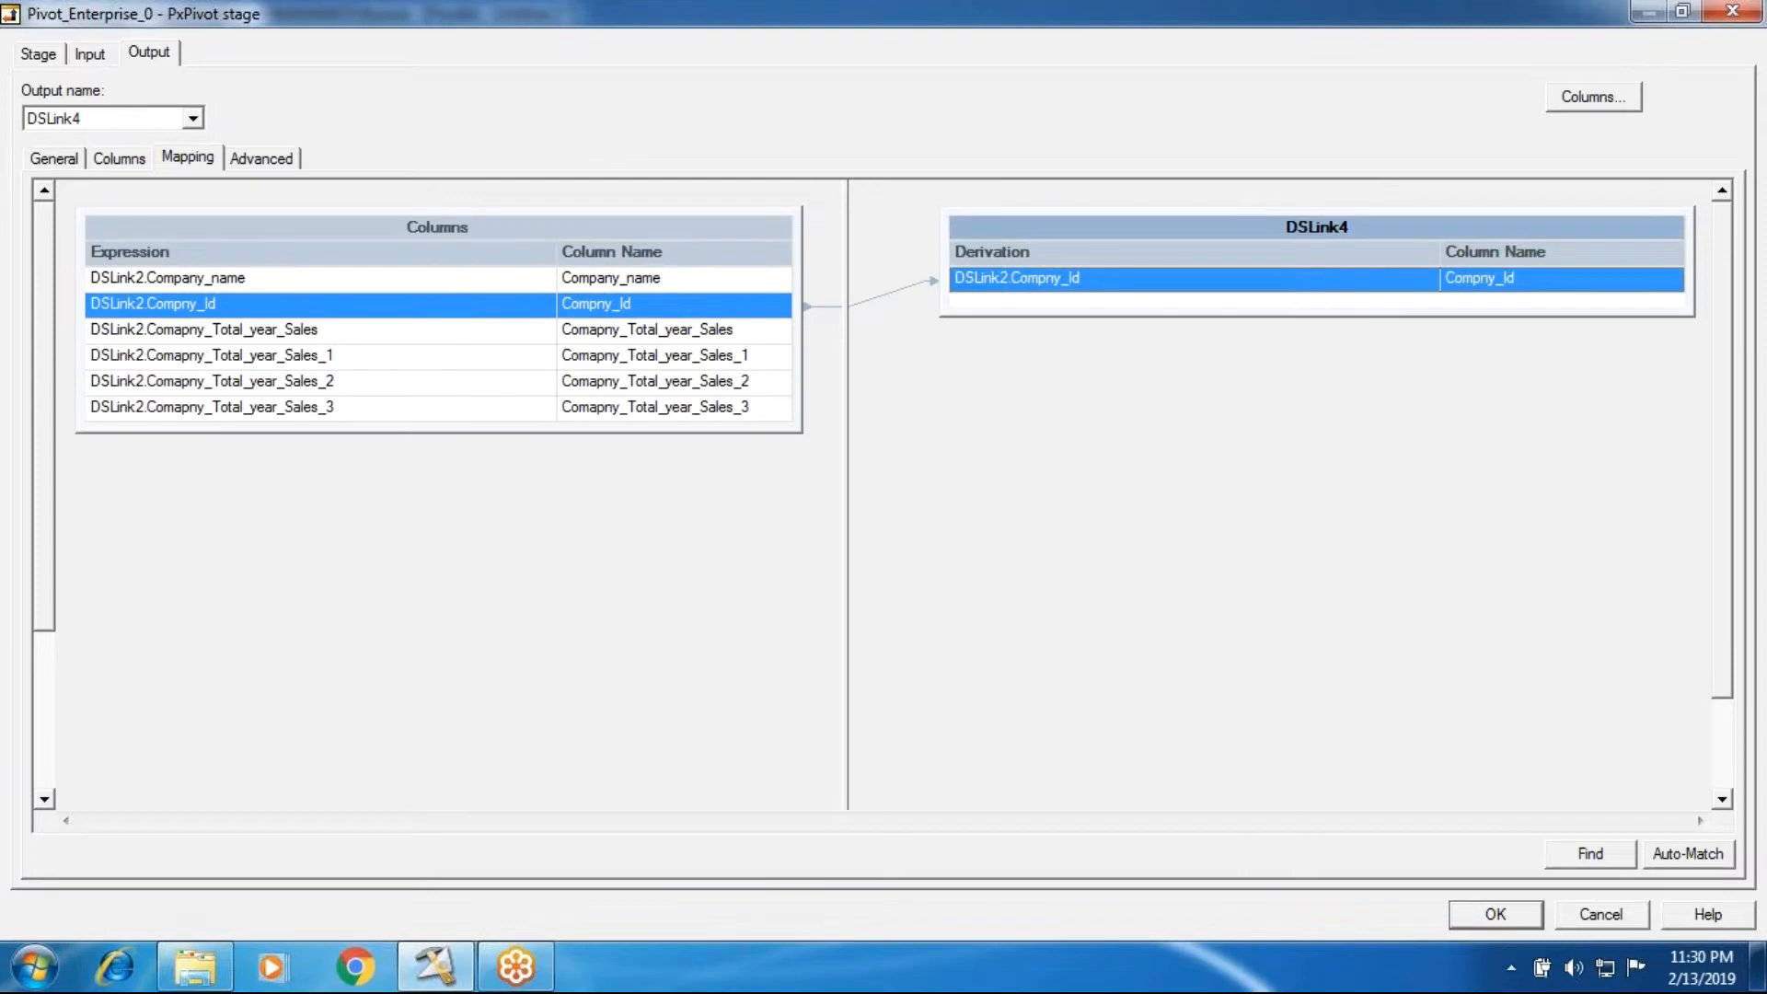
pyautogui.moveTo(703, 281); pyautogui.dragTo(1119, 313)
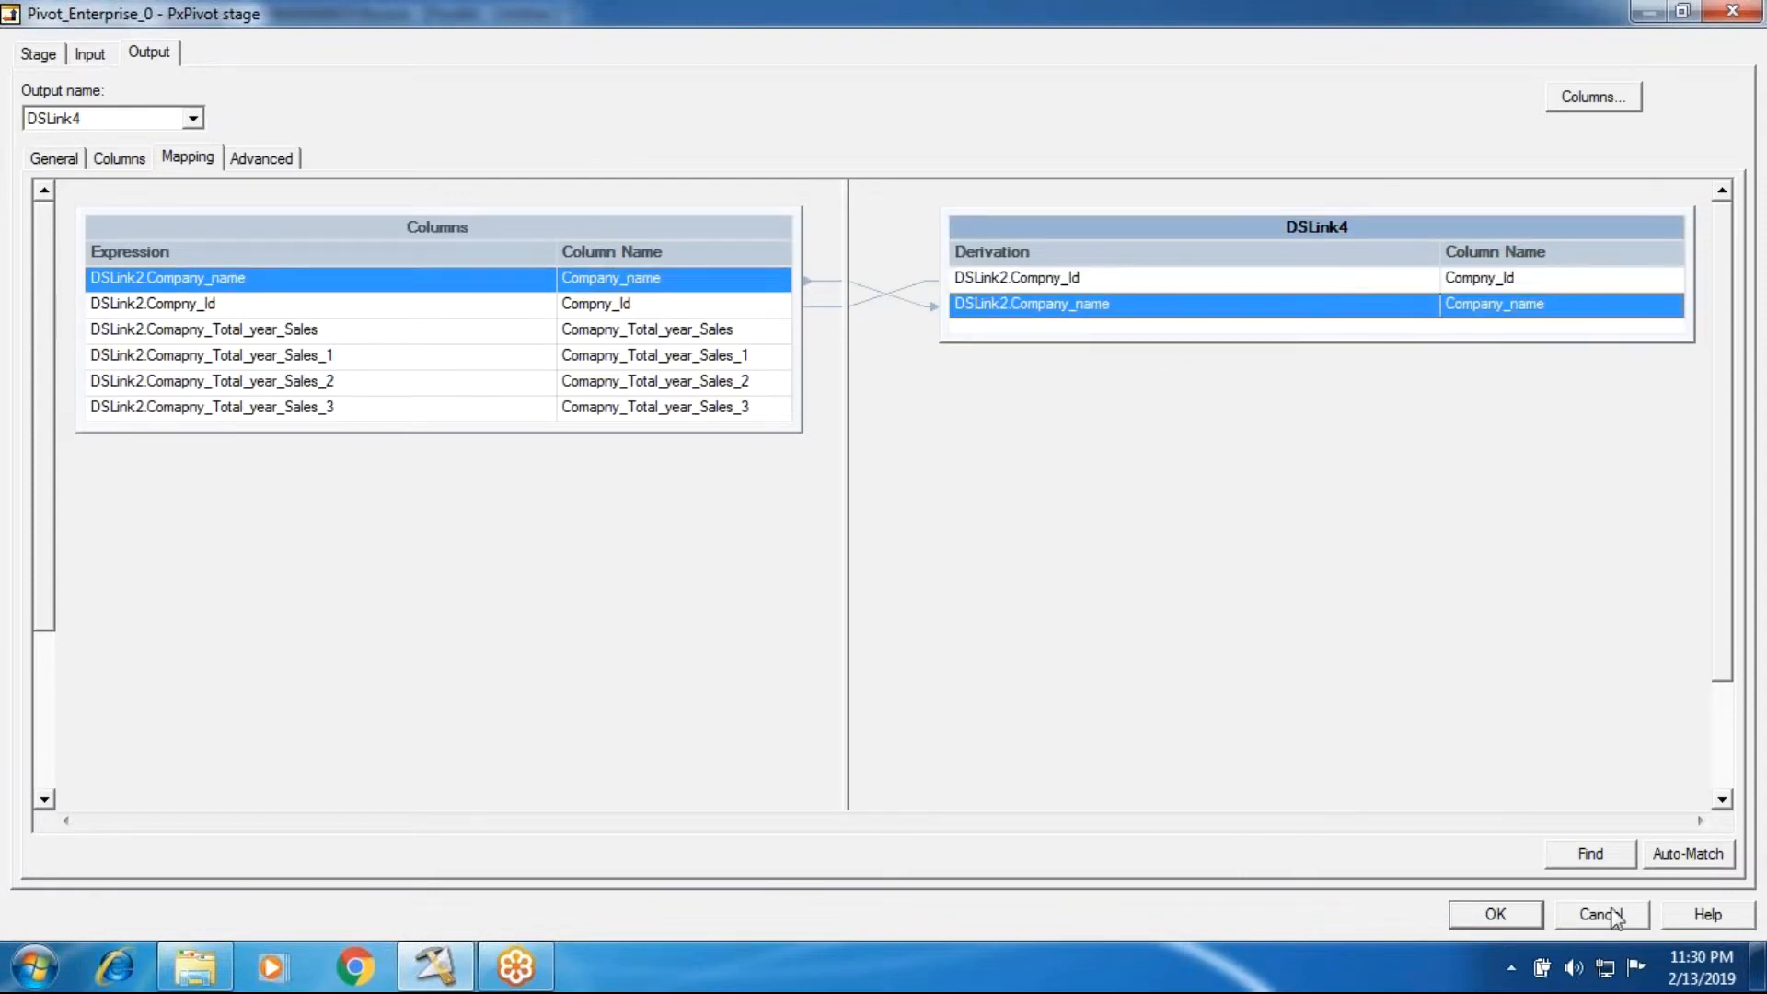
pyautogui.click(1496, 915)
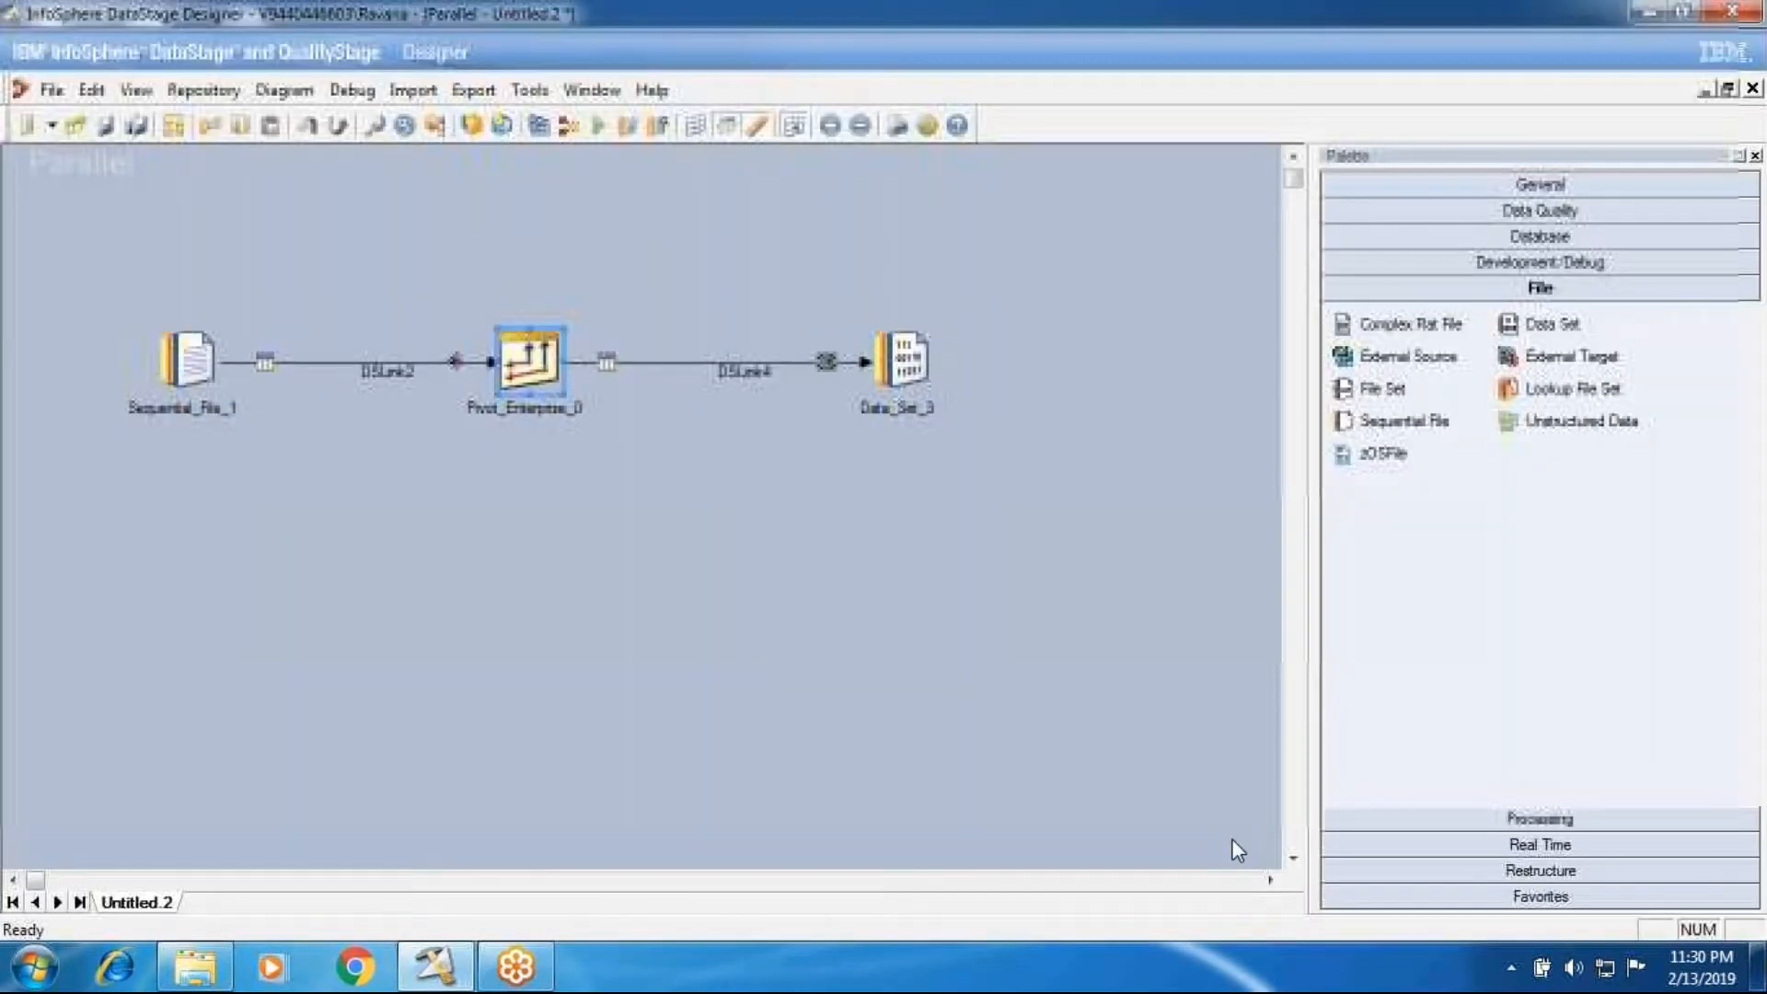
# Step: Load the output columns into the Pivot Enterprise stage's pivot properties and add a third column named Company_Year_By_Sales_Amt
pyautogui.doubleClick(530, 359)
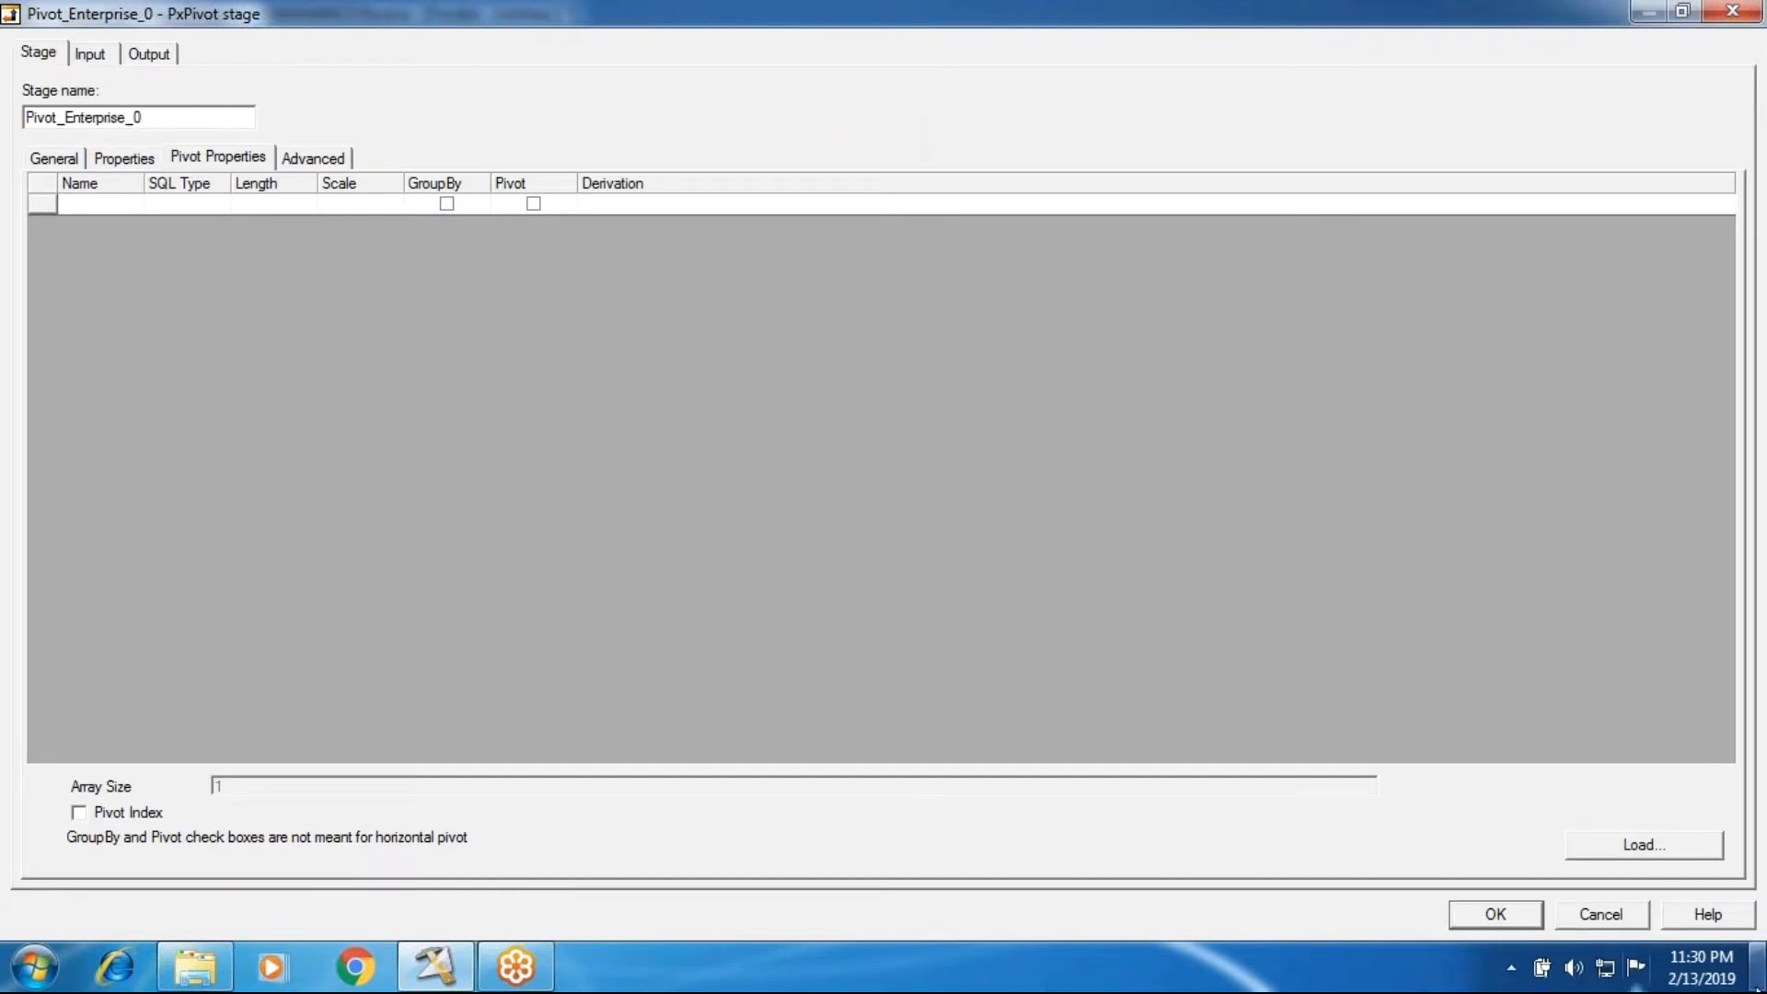
pyautogui.click(1644, 844)
pyautogui.click(109, 256)
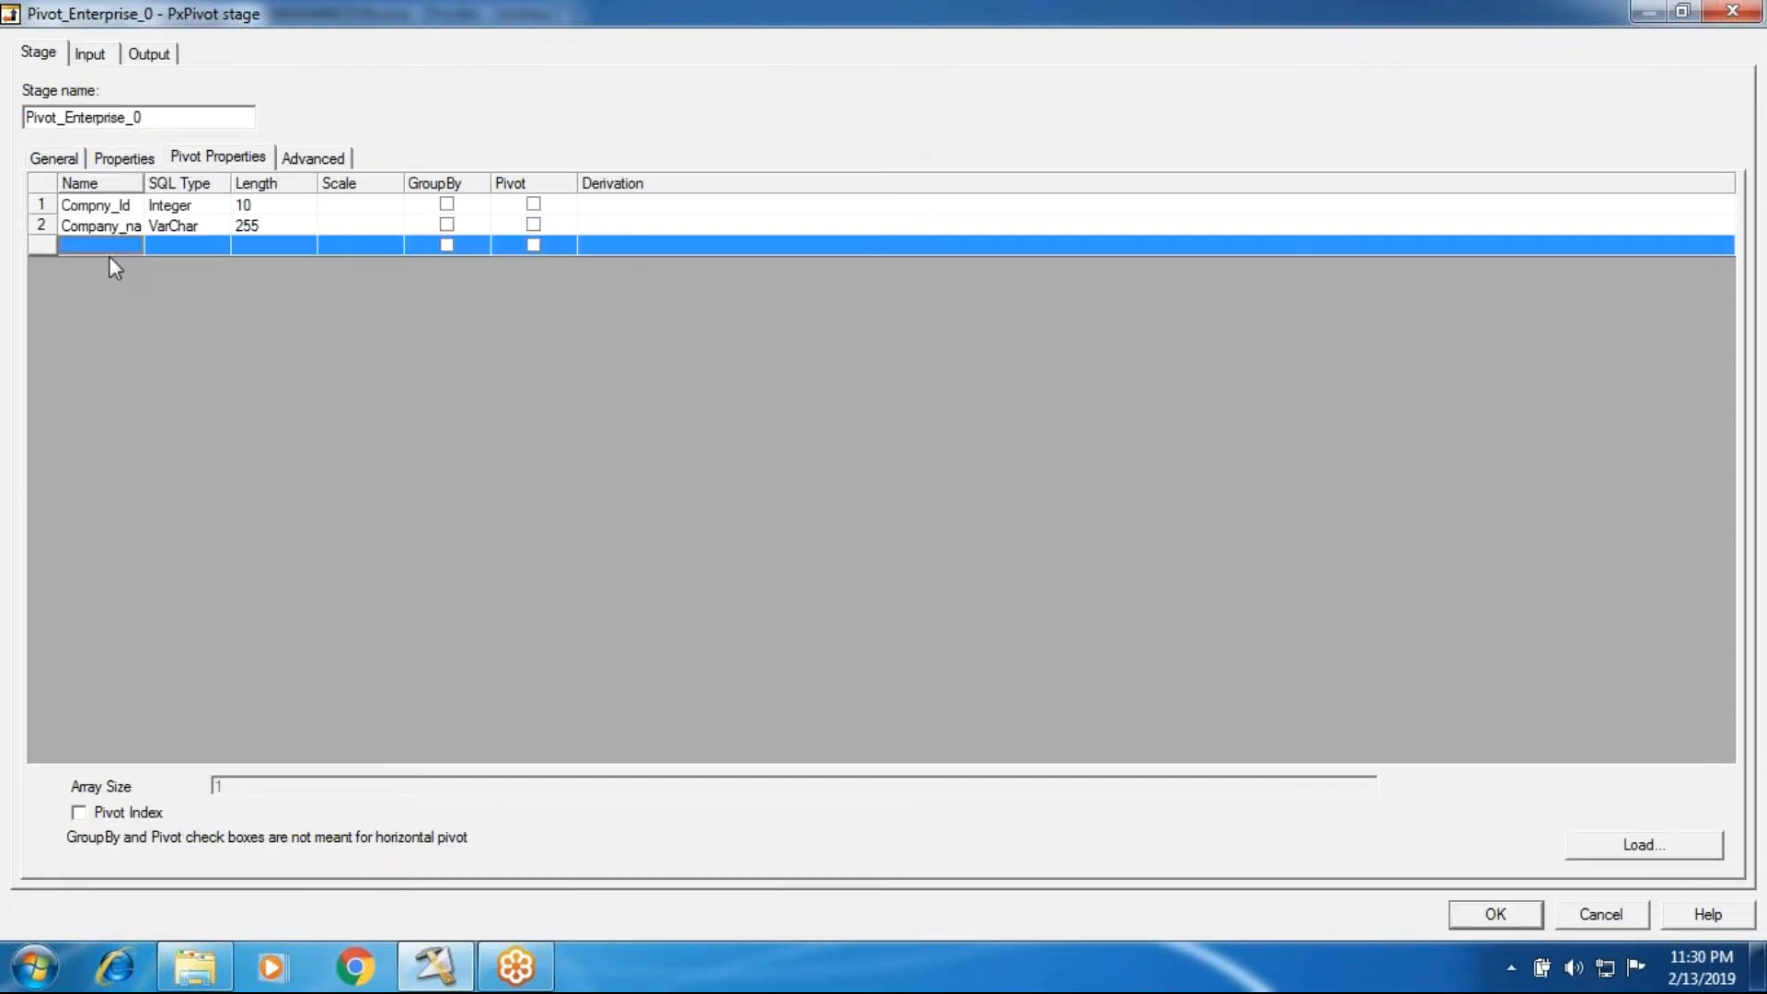
pyautogui.click(110, 255)
pyautogui.write('Comapny')
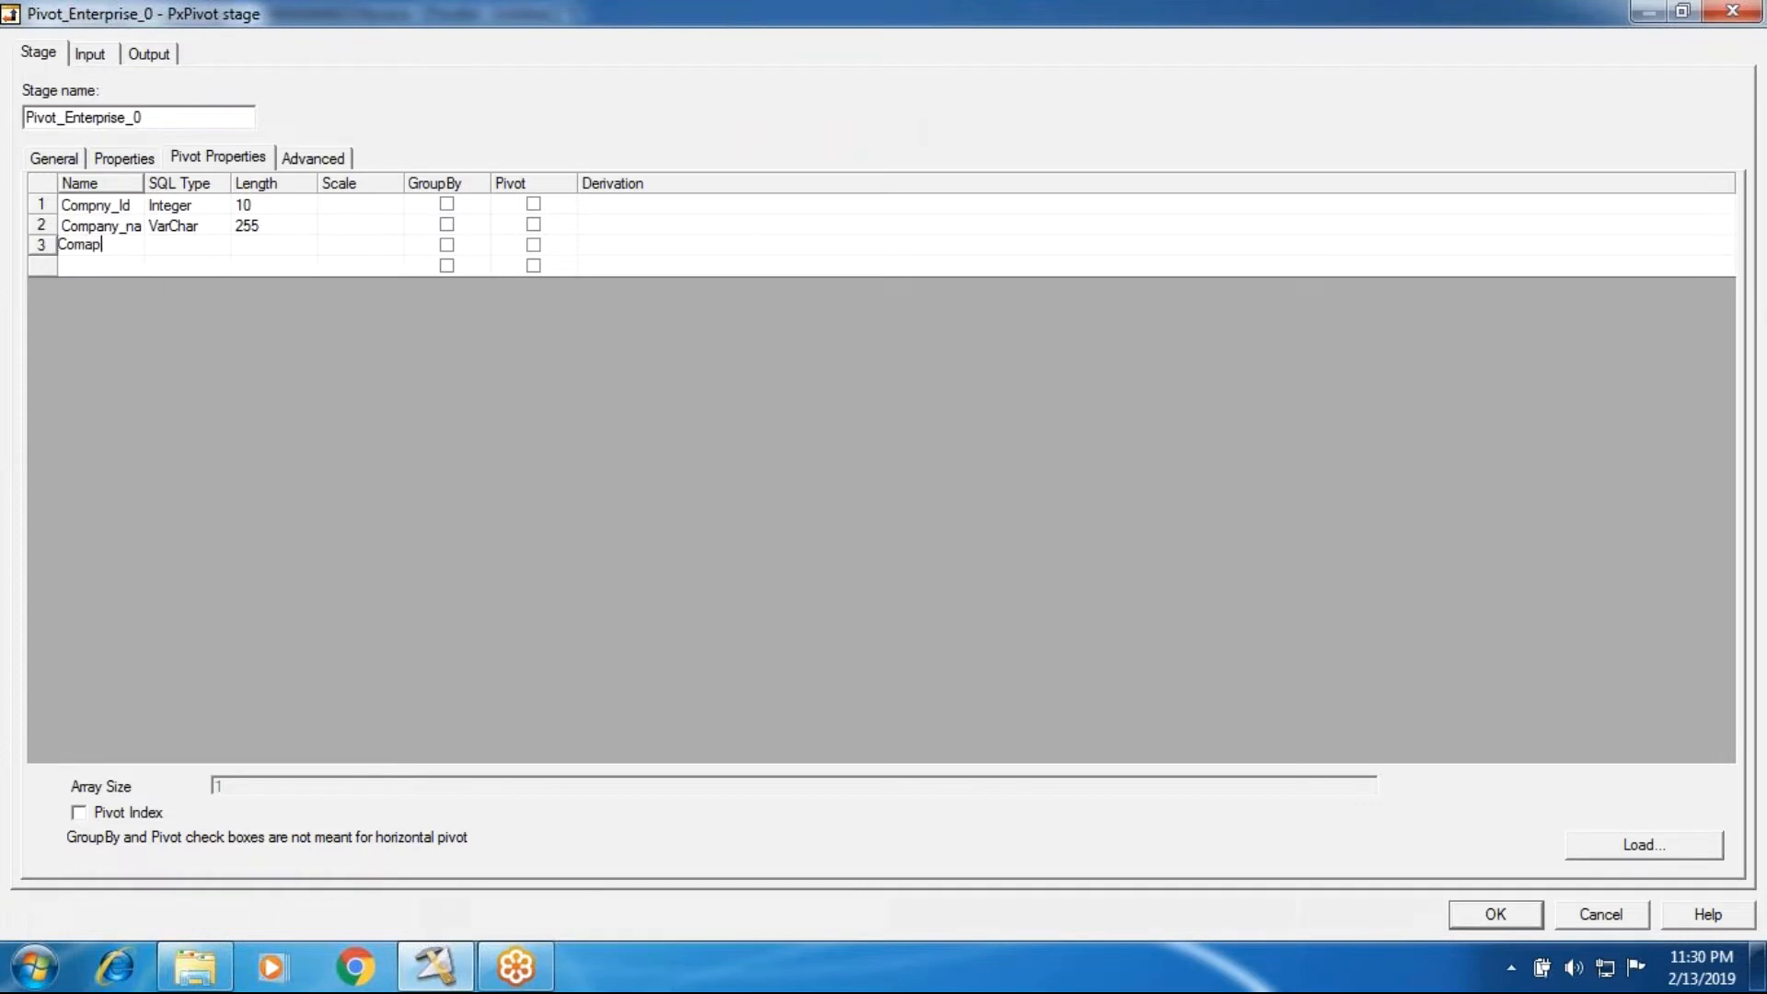
pyautogui.press('BackSpace')
pyautogui.press('BackSpace')
pyautogui.press('BackSpace')
pyautogui.press('BackSpace')
pyautogui.write('pany_Sales')
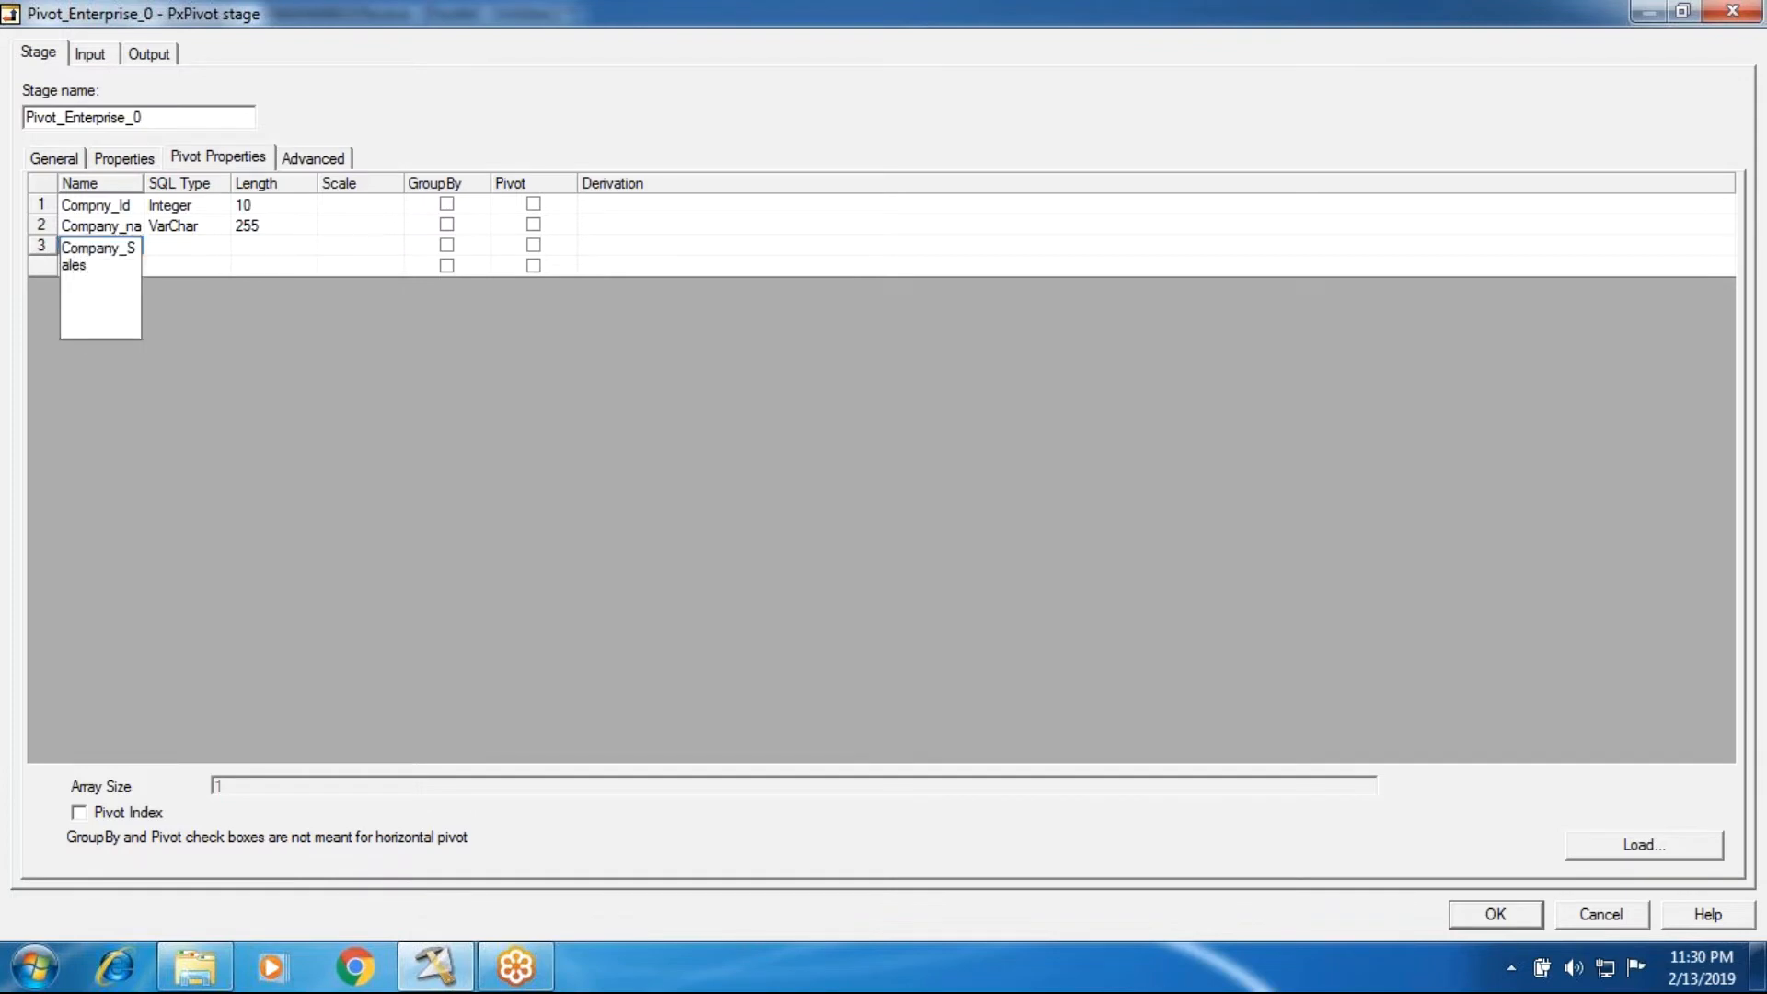
pyautogui.press('BackSpace')
pyautogui.press('BackSpace')
pyautogui.press('BackSpace')
pyautogui.press('BackSpace')
pyautogui.write('Y')
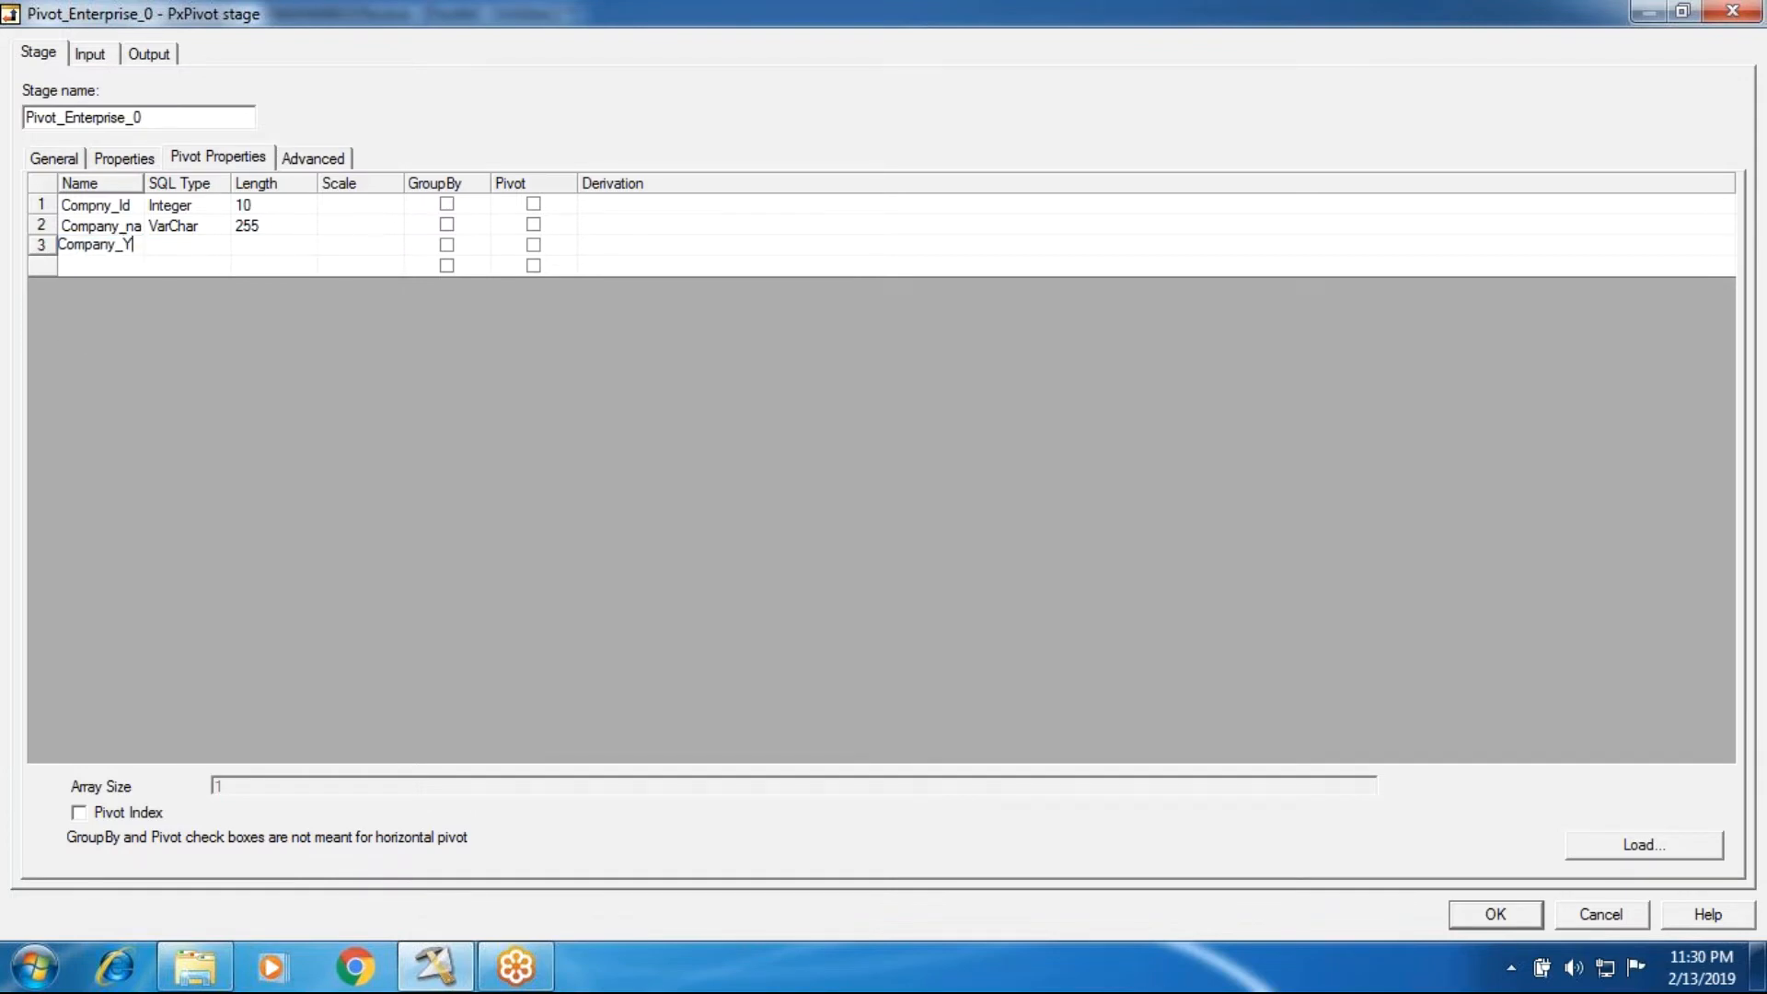
pyautogui.write('ear_B')
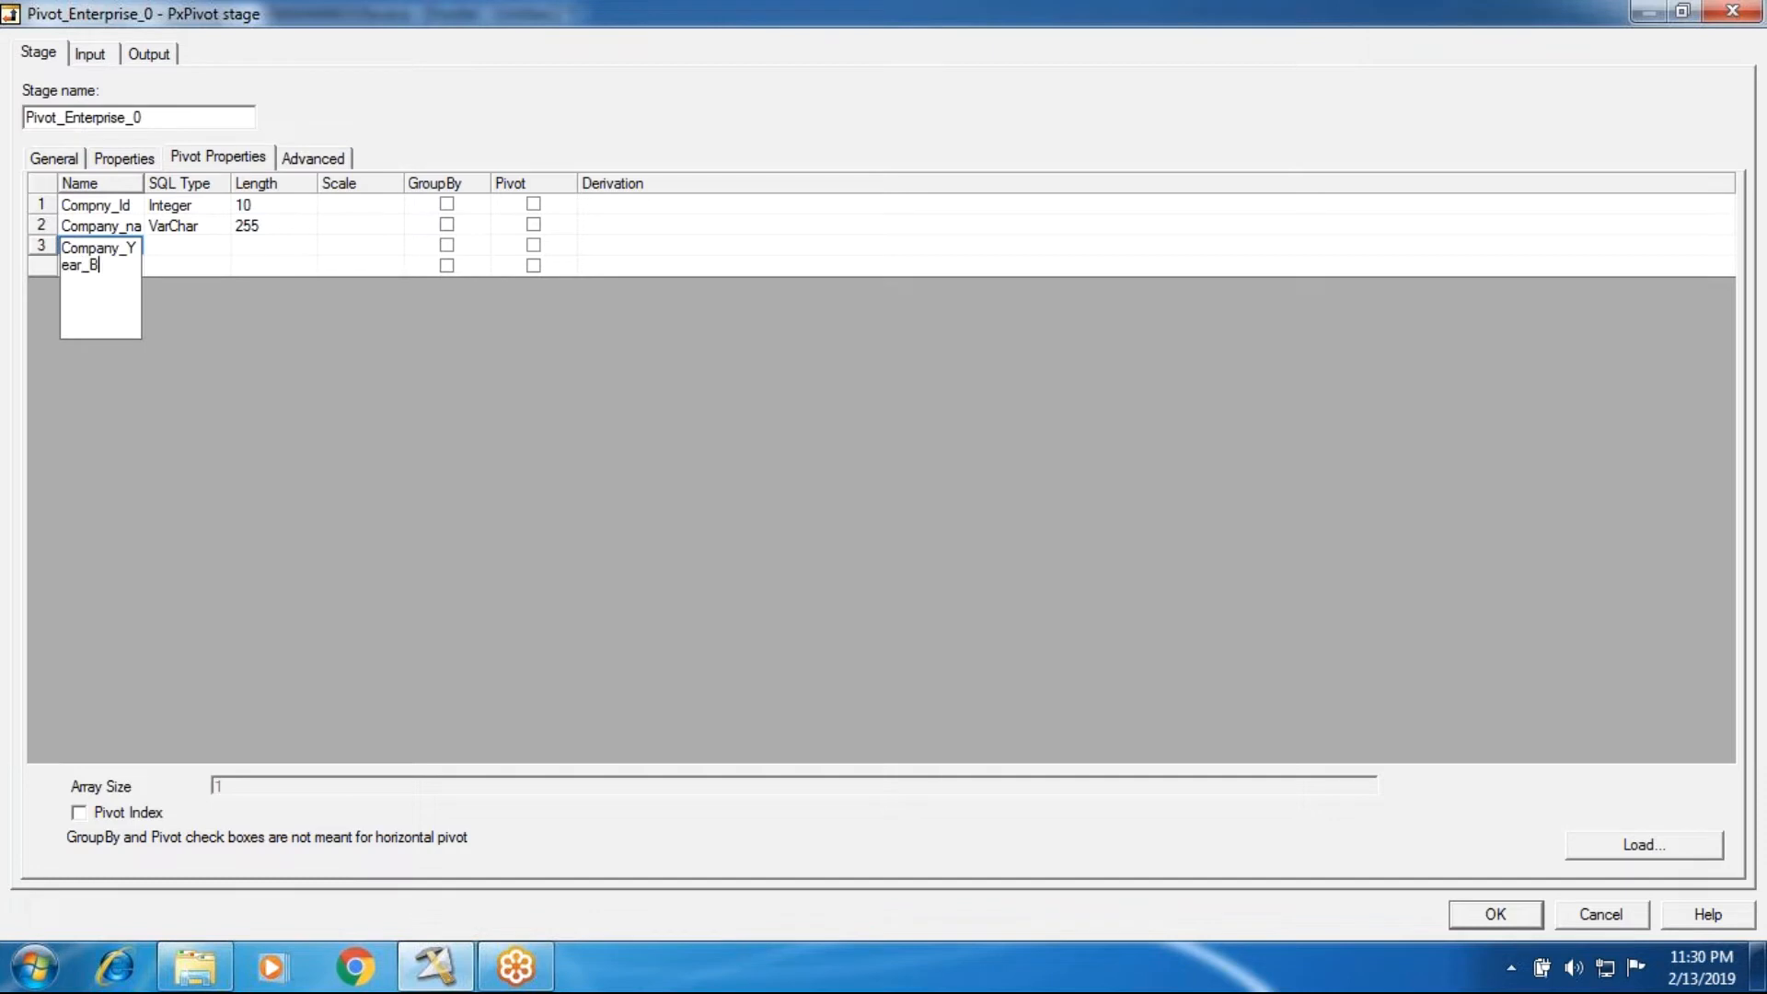
pyautogui.write('y_Sales_Amt')
# Step: Set the Company_Year_By_Sales_Amt column to SQL type Integer with length 10, widening the name column to show full names
pyautogui.click(194, 247)
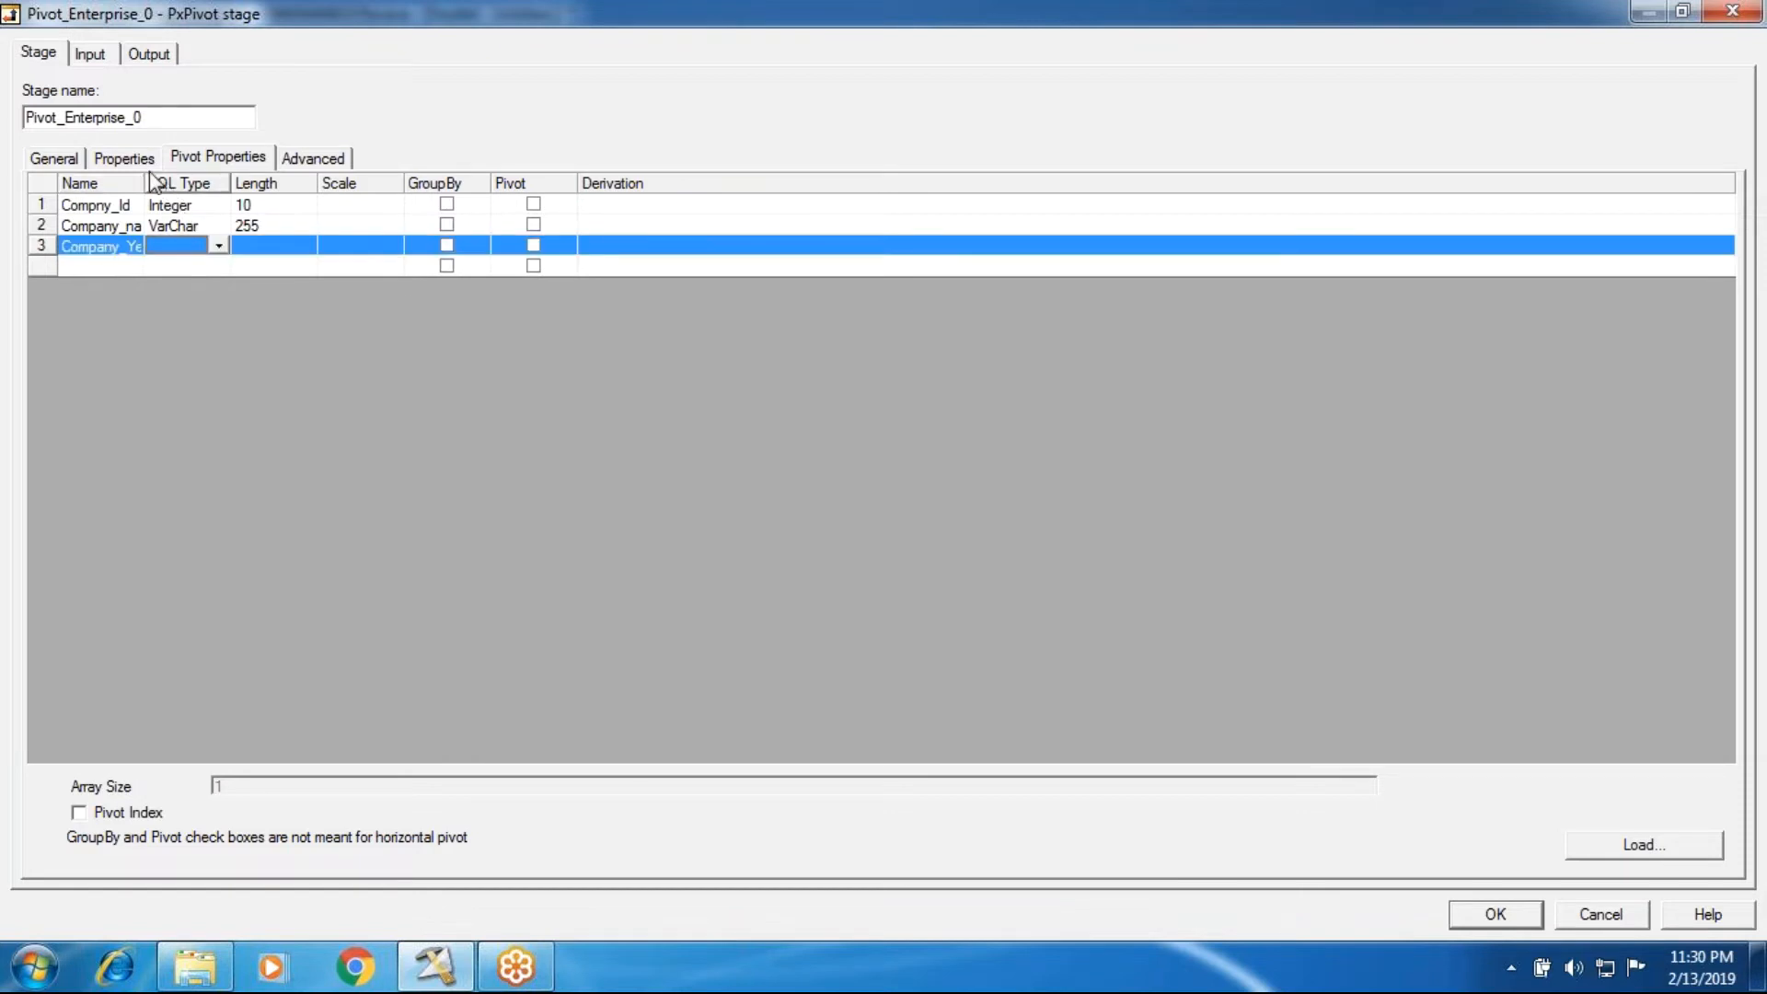
pyautogui.moveTo(144, 183); pyautogui.dragTo(297, 183)
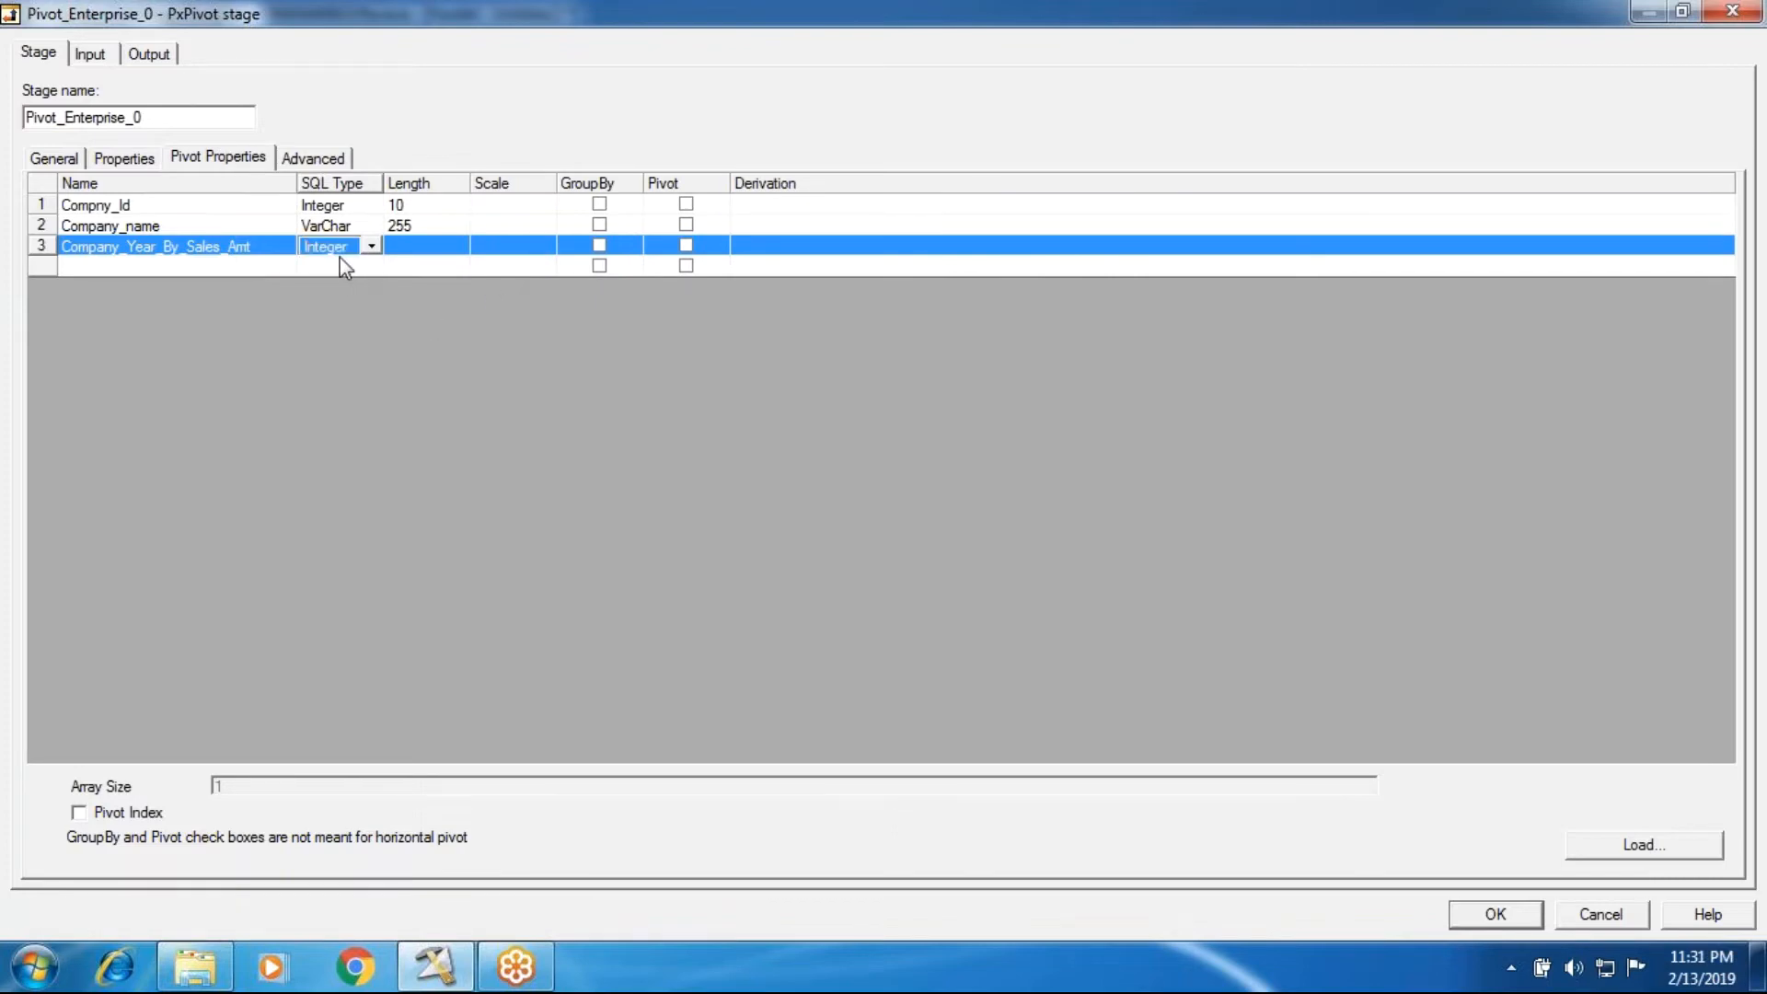
pyautogui.press('i')
pyautogui.click(463, 256)
pyautogui.write('10')
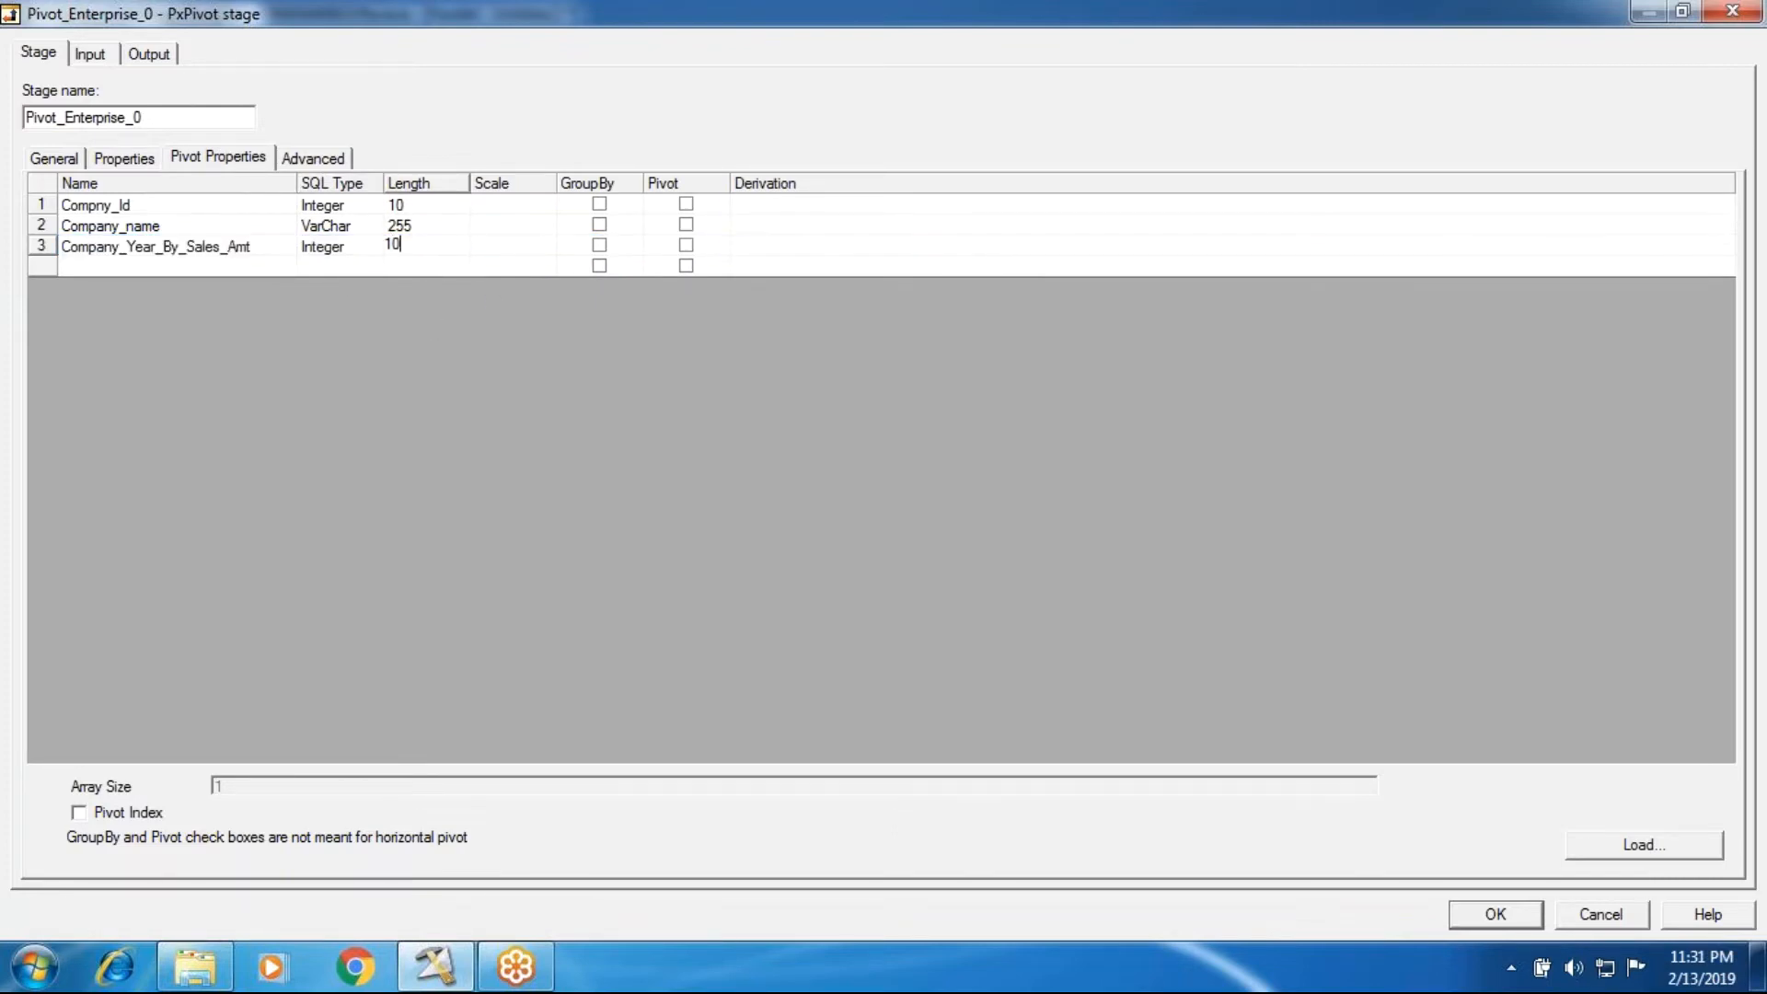
# Step: Check the stage's pivot type, and derive Company_Year_By_Sales_Amt from the four Comapny_Total_year_Sales input columns
pyautogui.click(789, 247)
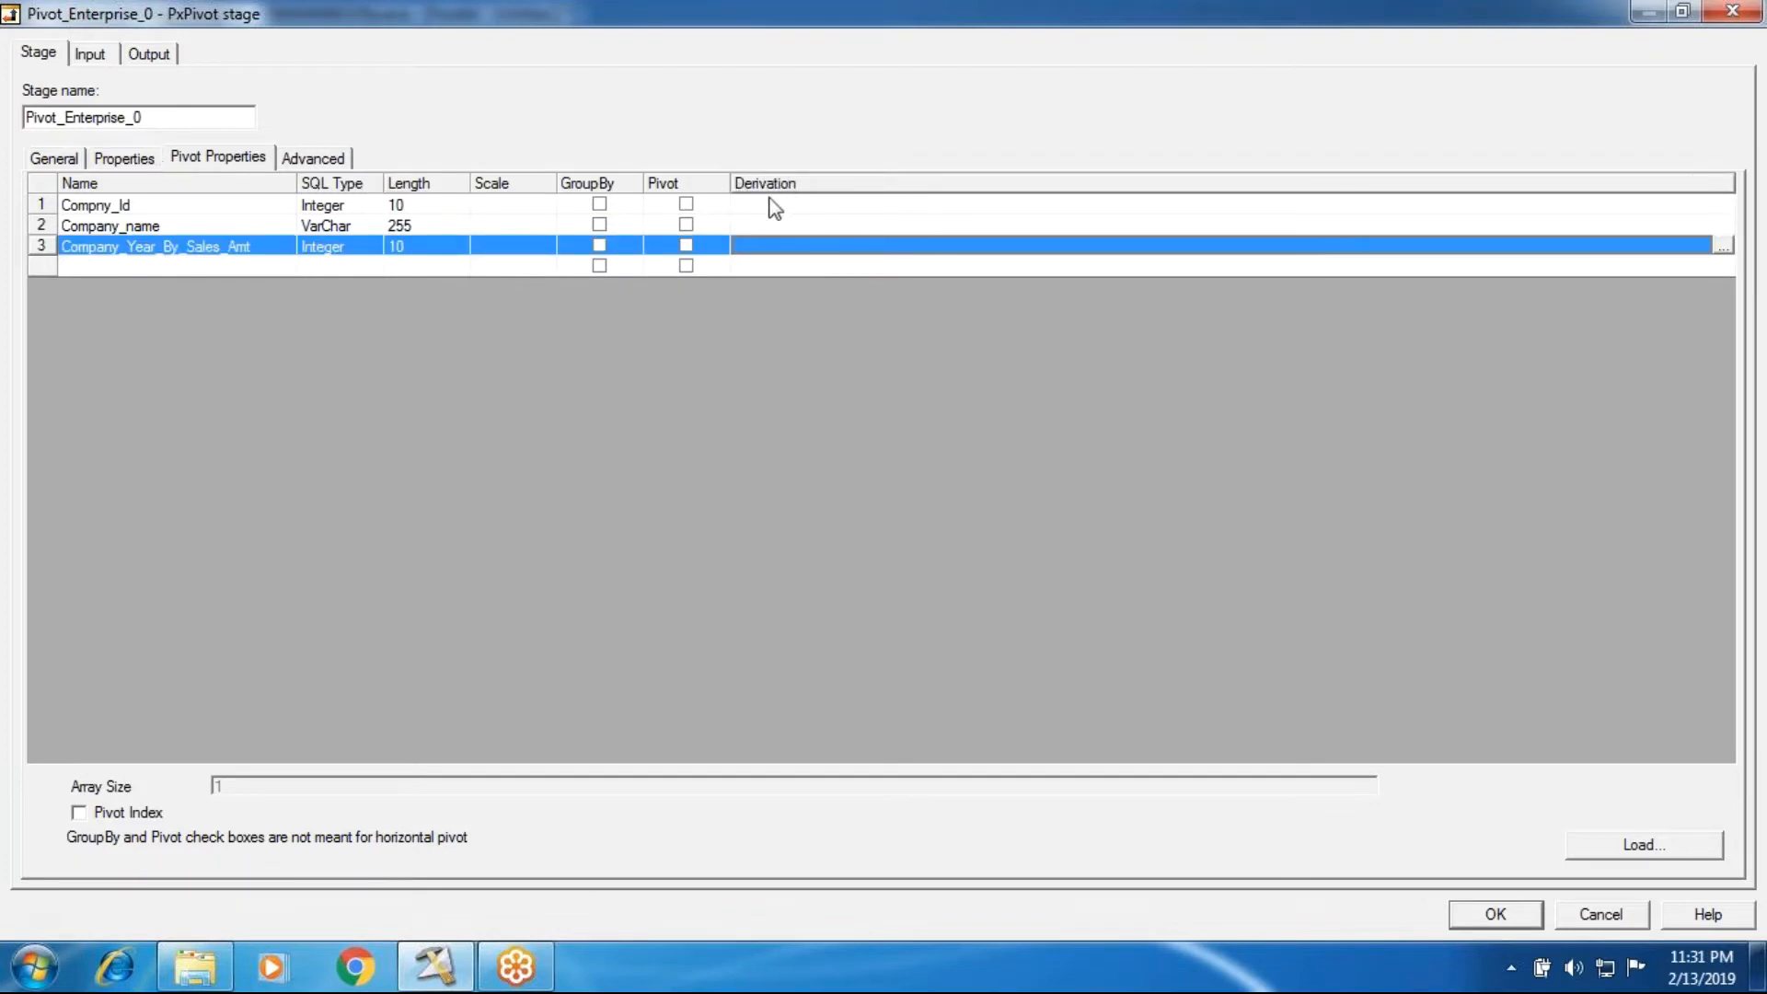
pyautogui.click(127, 160)
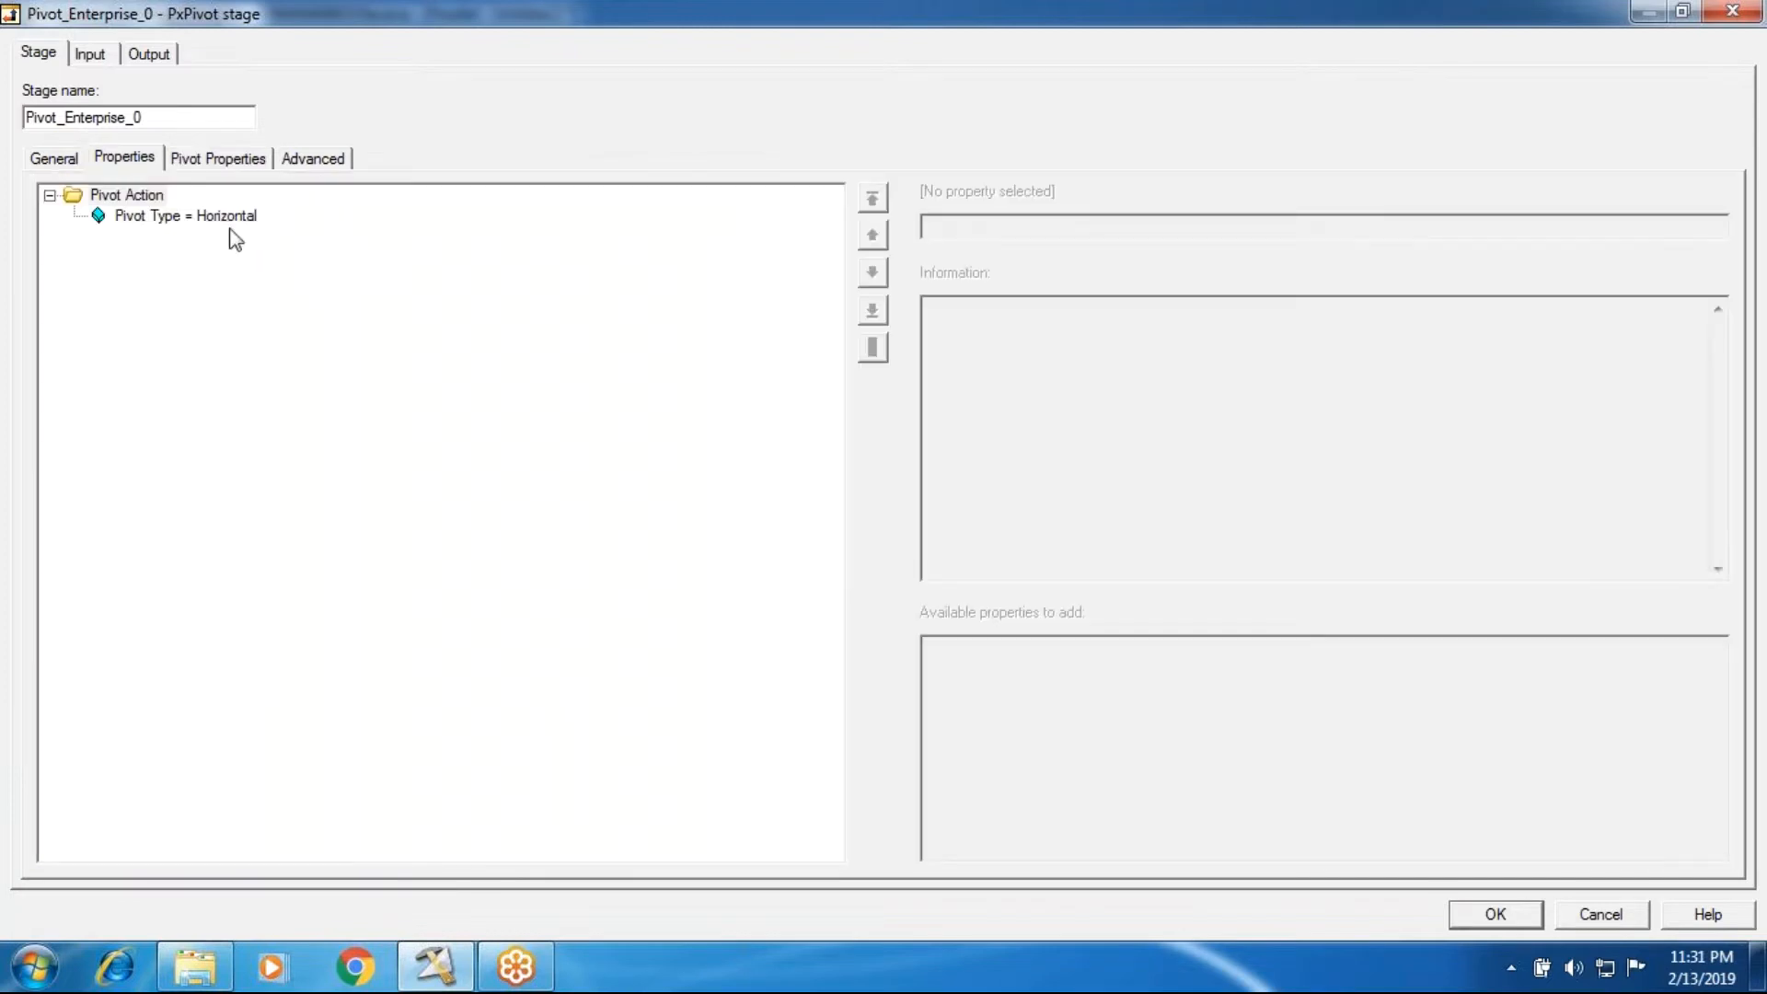
pyautogui.click(179, 221)
pyautogui.click(232, 166)
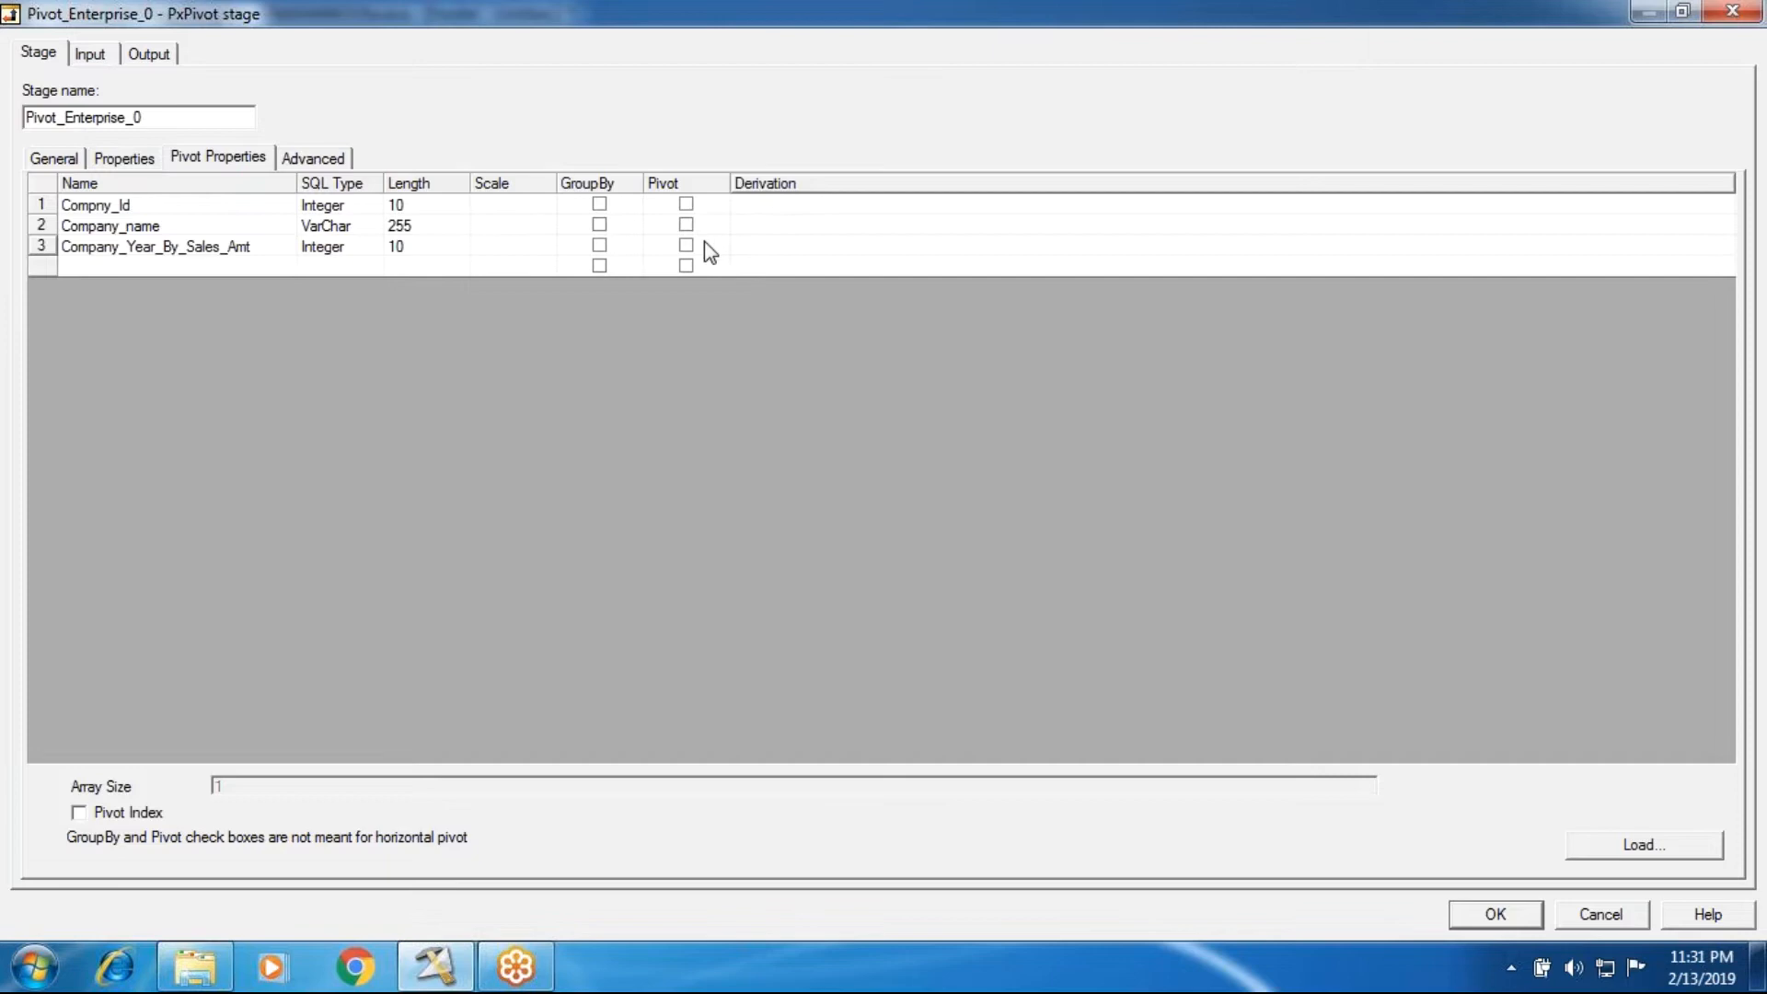
pyautogui.click(746, 248)
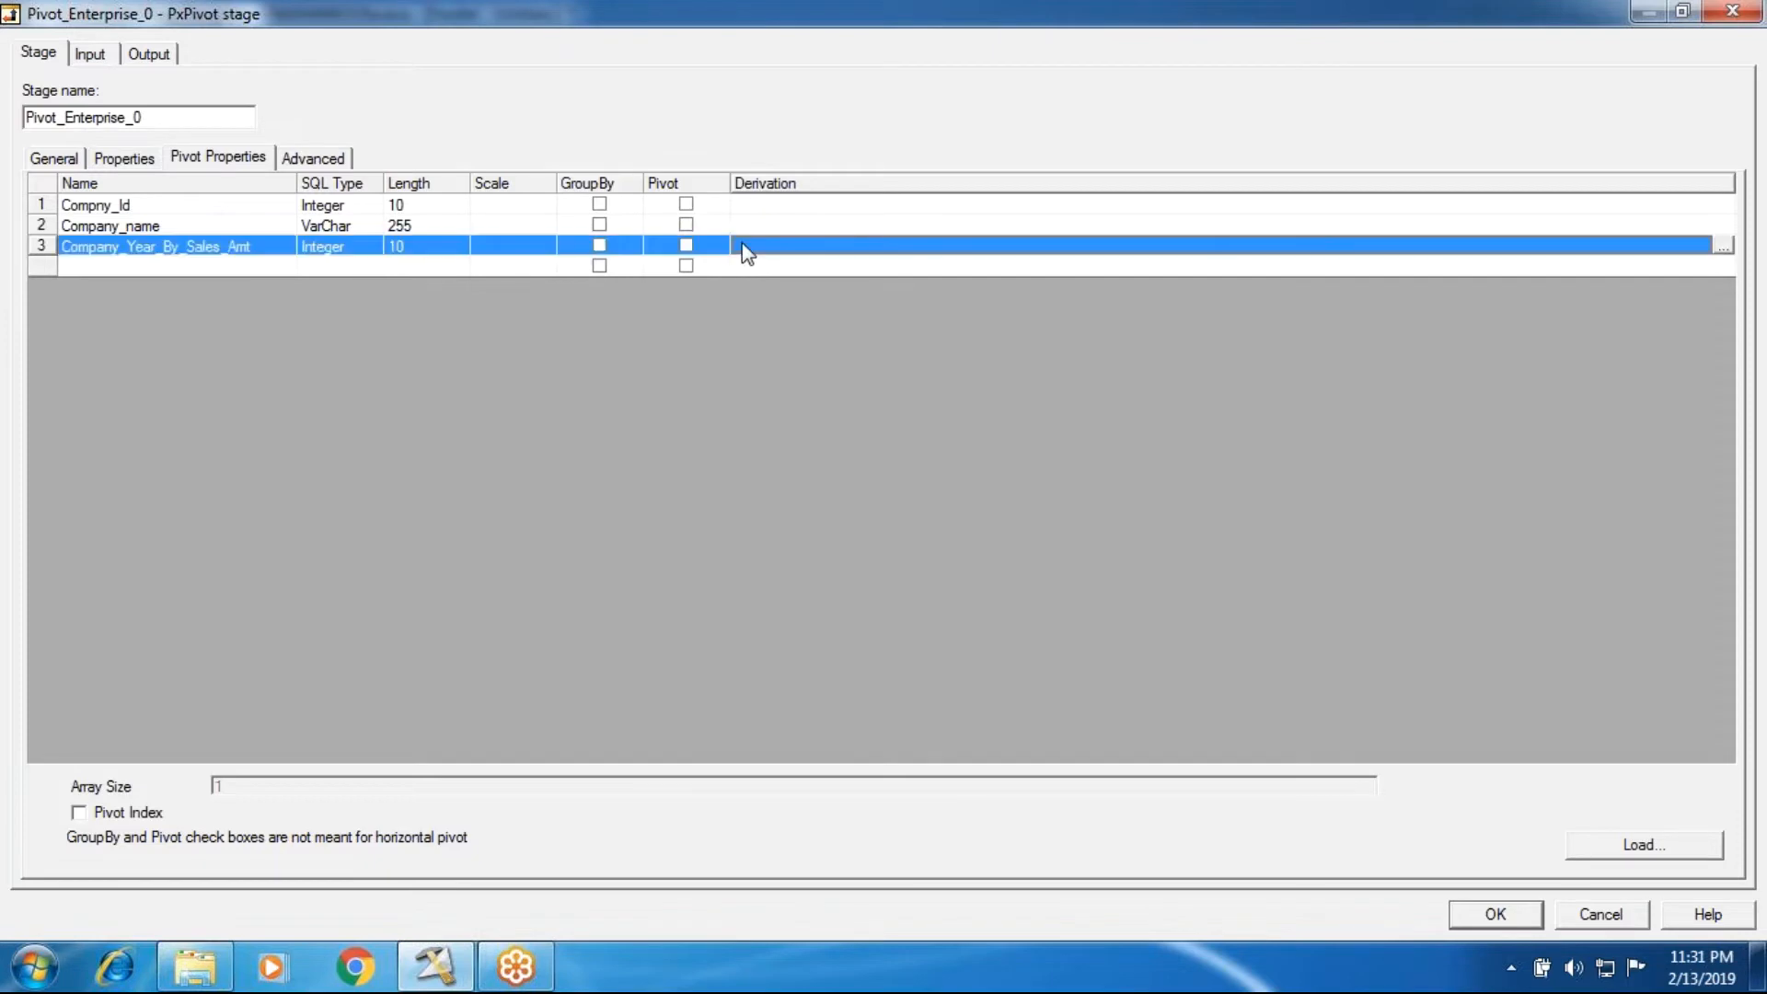
pyautogui.click(1723, 246)
pyautogui.click(699, 330)
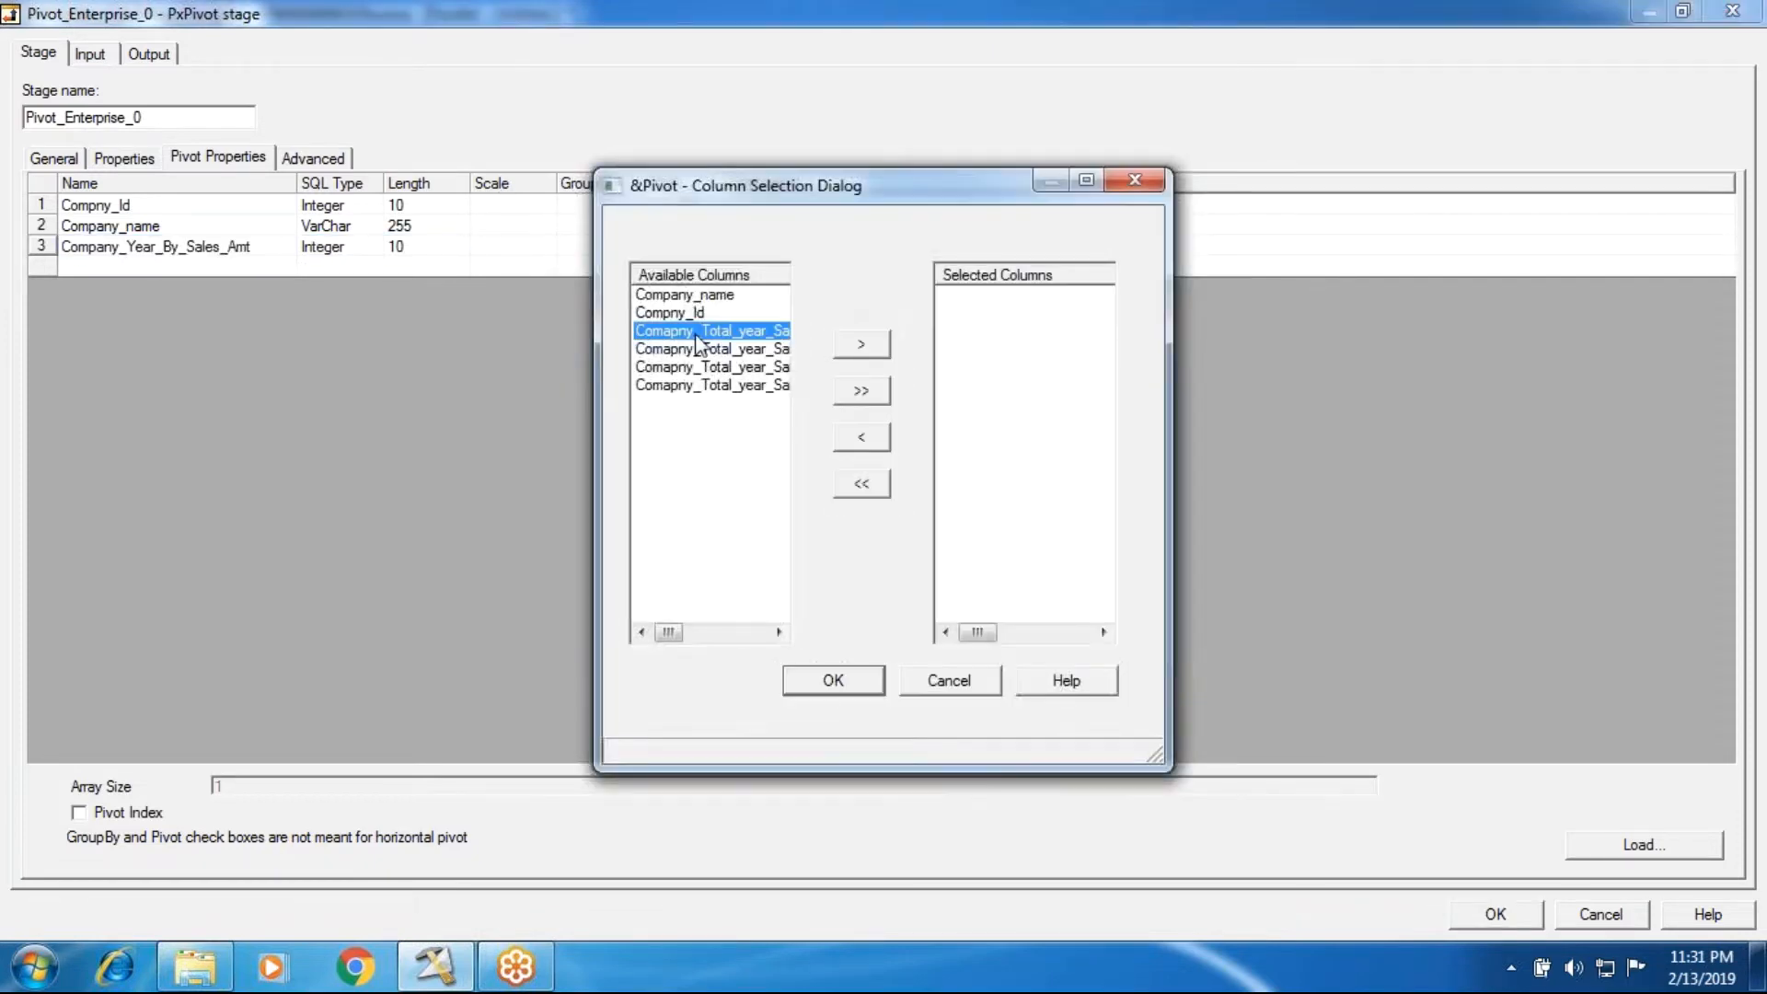
pyautogui.keyDown('shift'); pyautogui.click(697, 386); pyautogui.keyUp('shift')
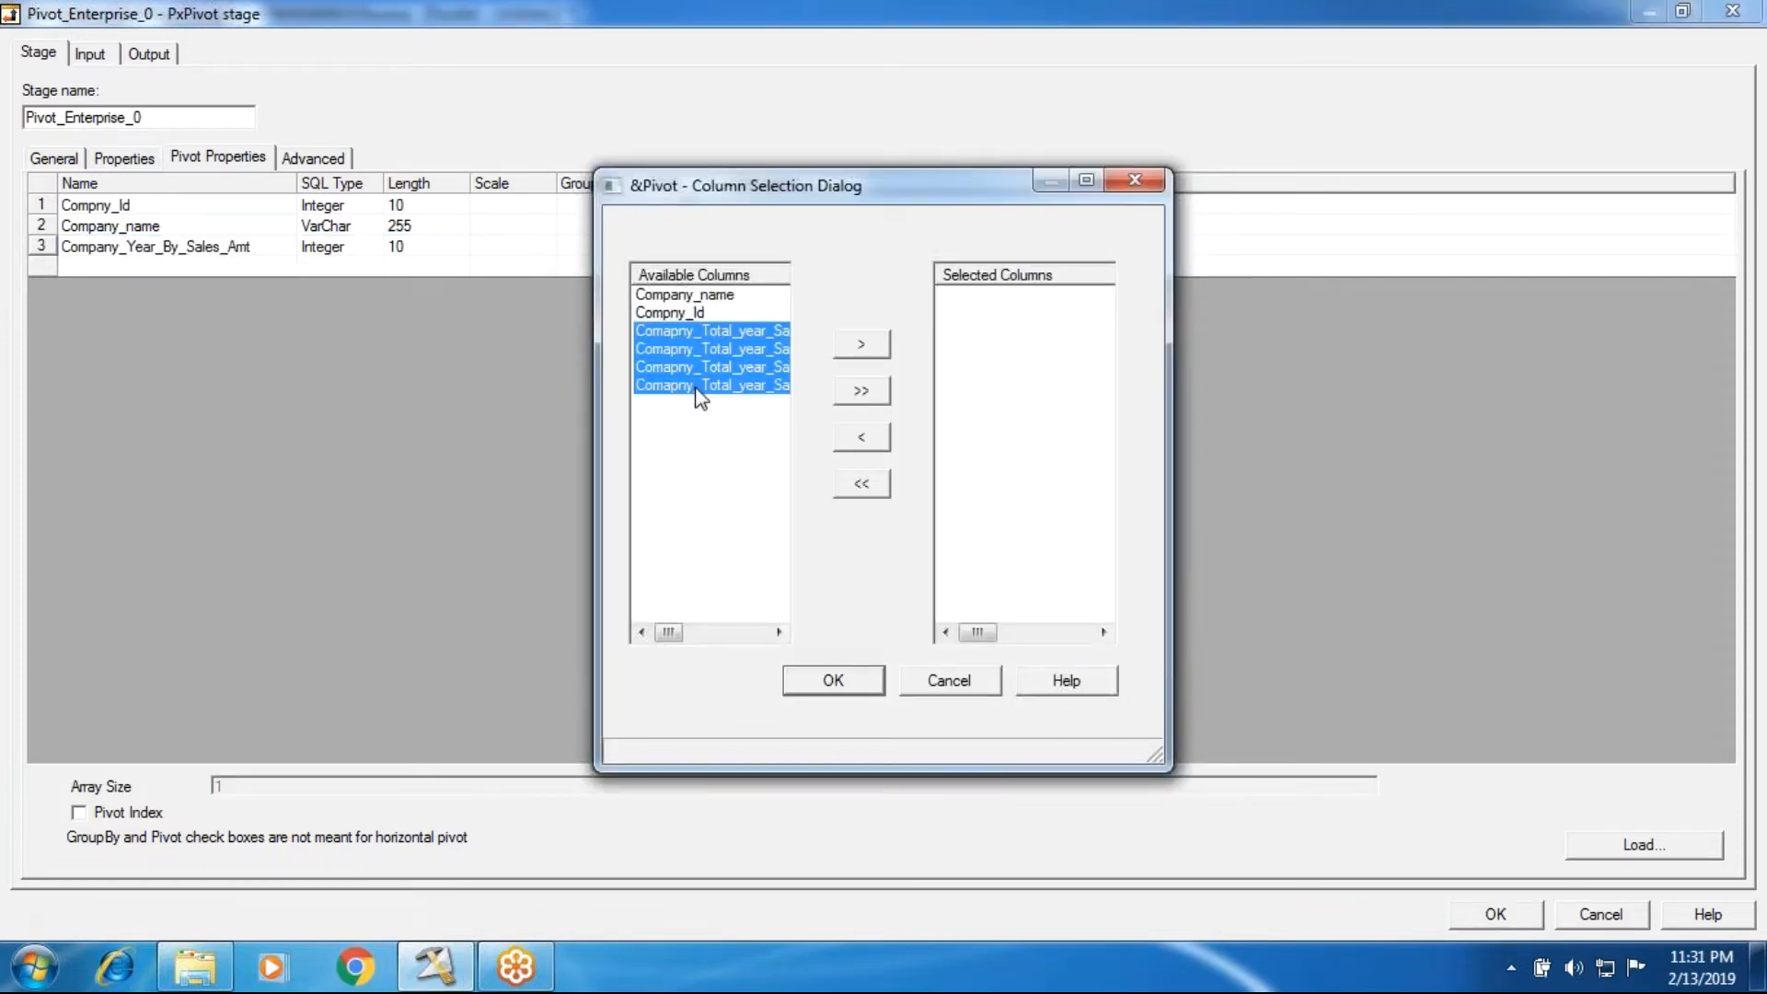
pyautogui.click(880, 355)
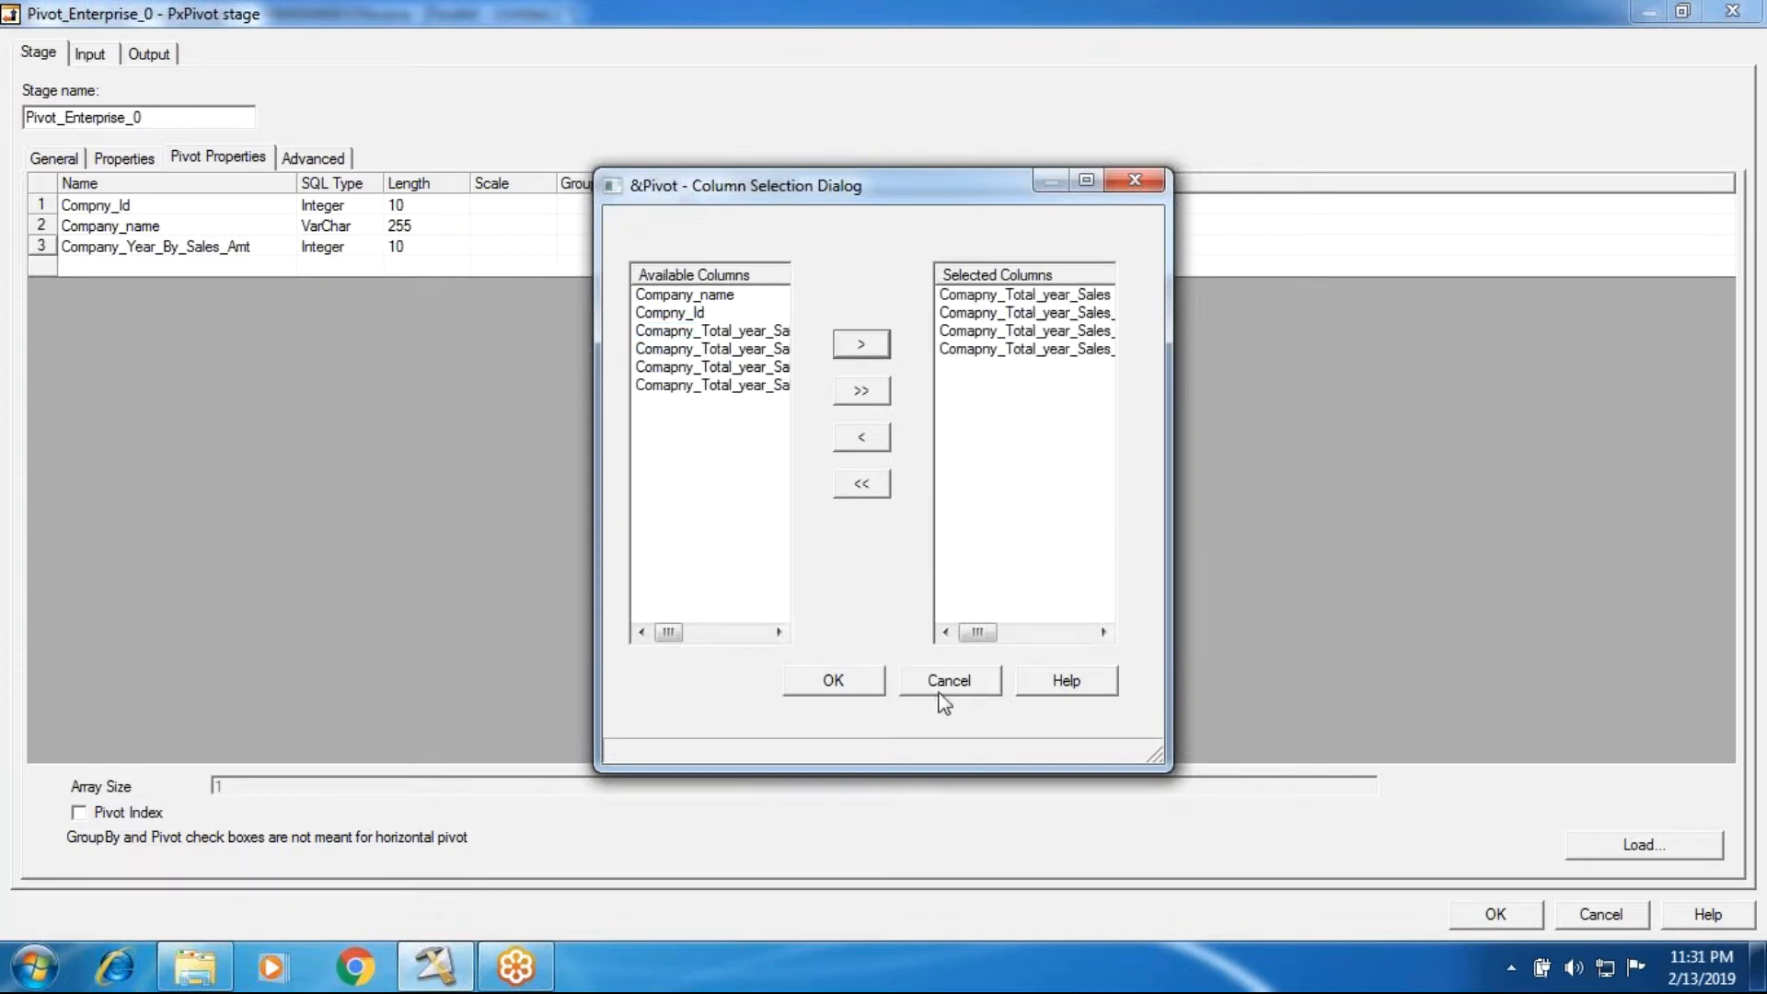
pyautogui.click(858, 680)
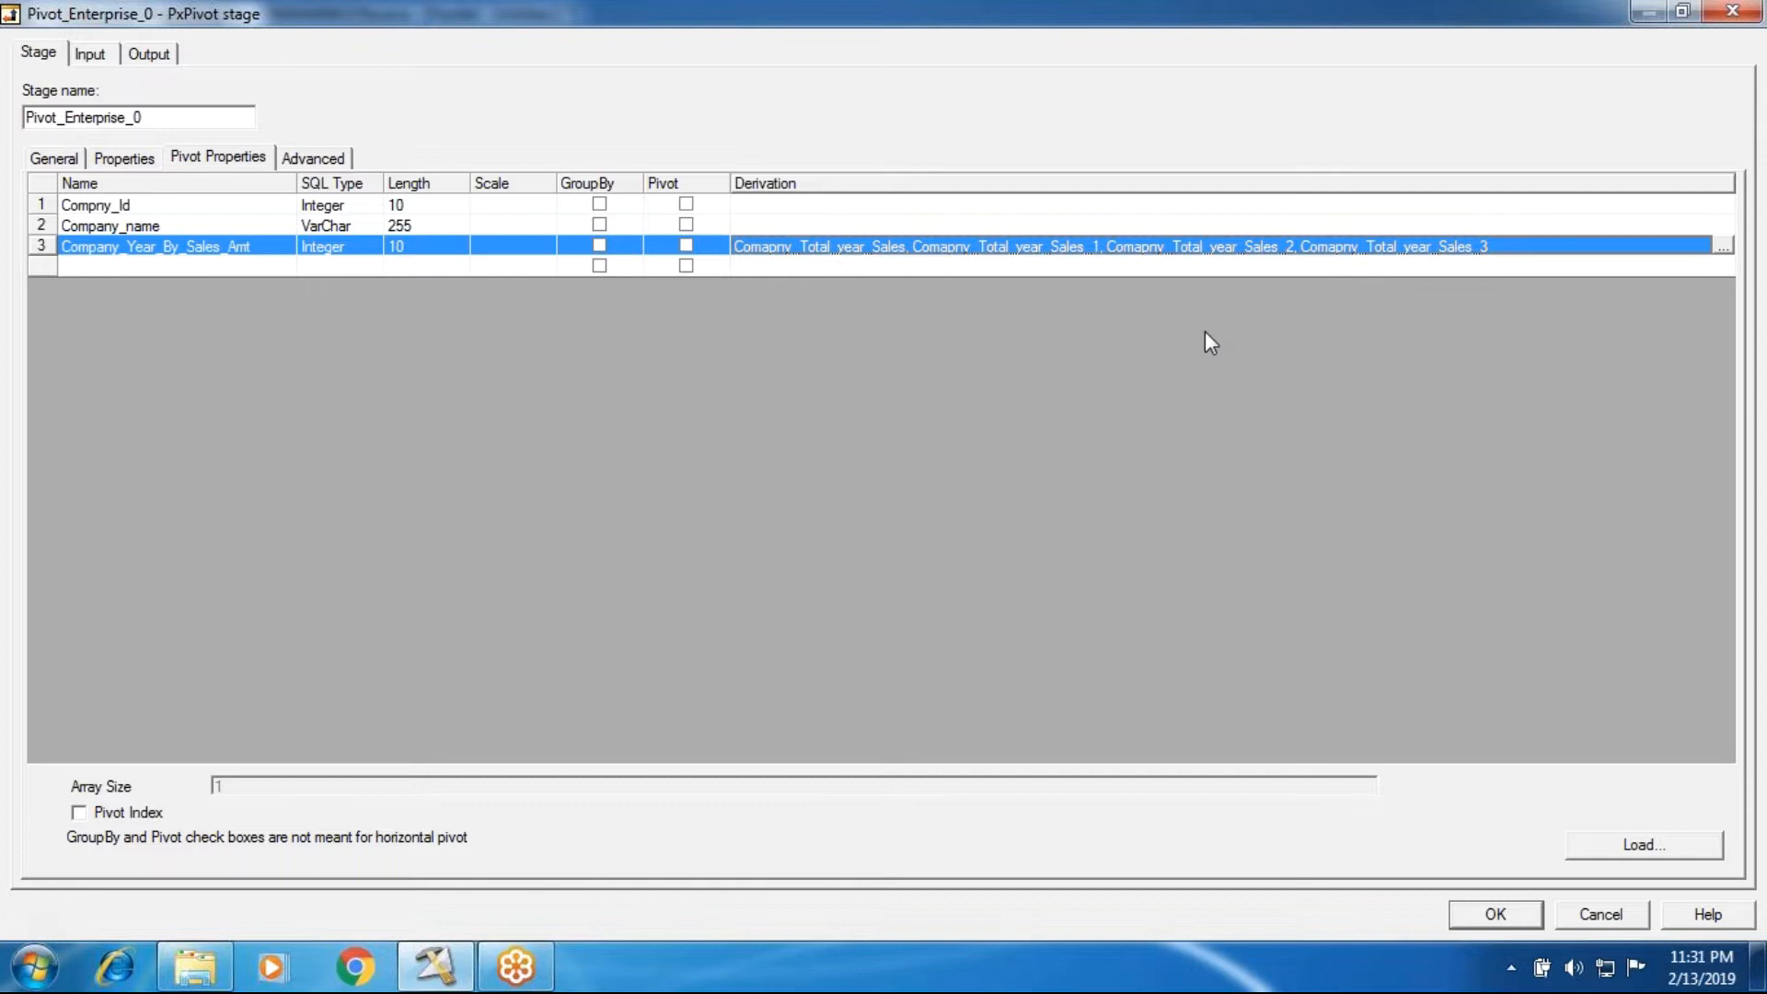
# Step: Map the pivoted Company_Year_By_Sales_Amt column to the DSLink4 output and accept the stage settings
pyautogui.click(145, 53)
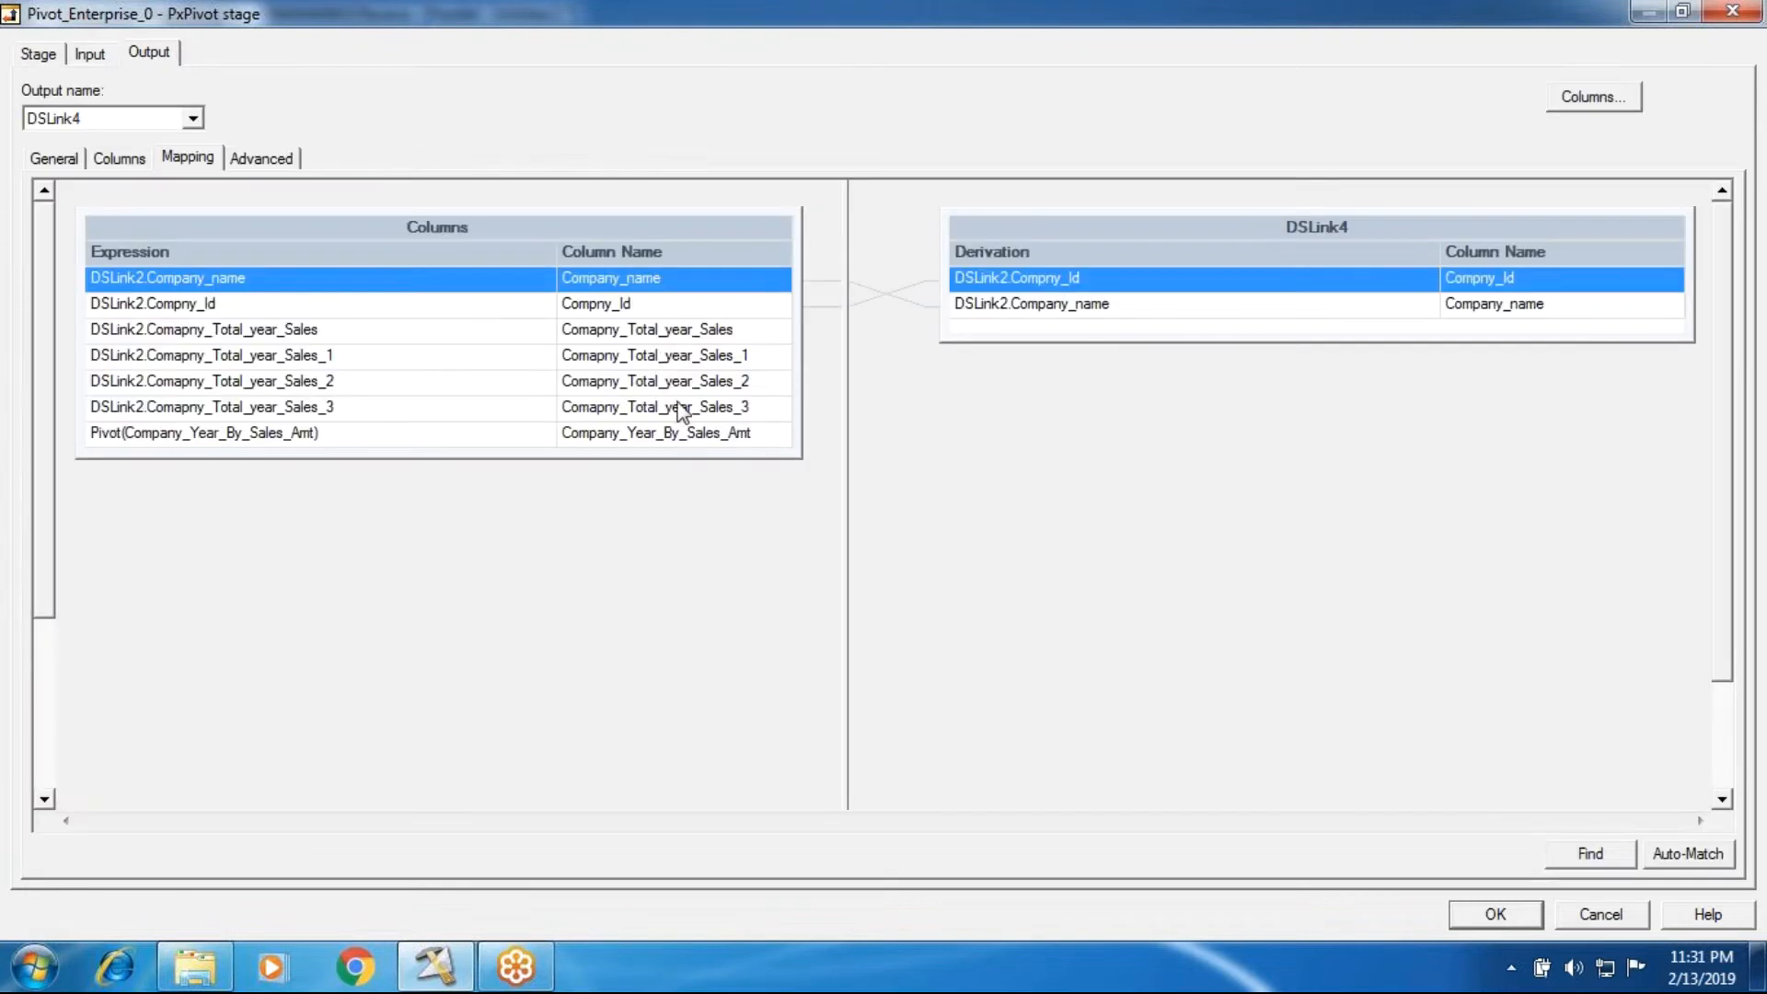
pyautogui.click(748, 431)
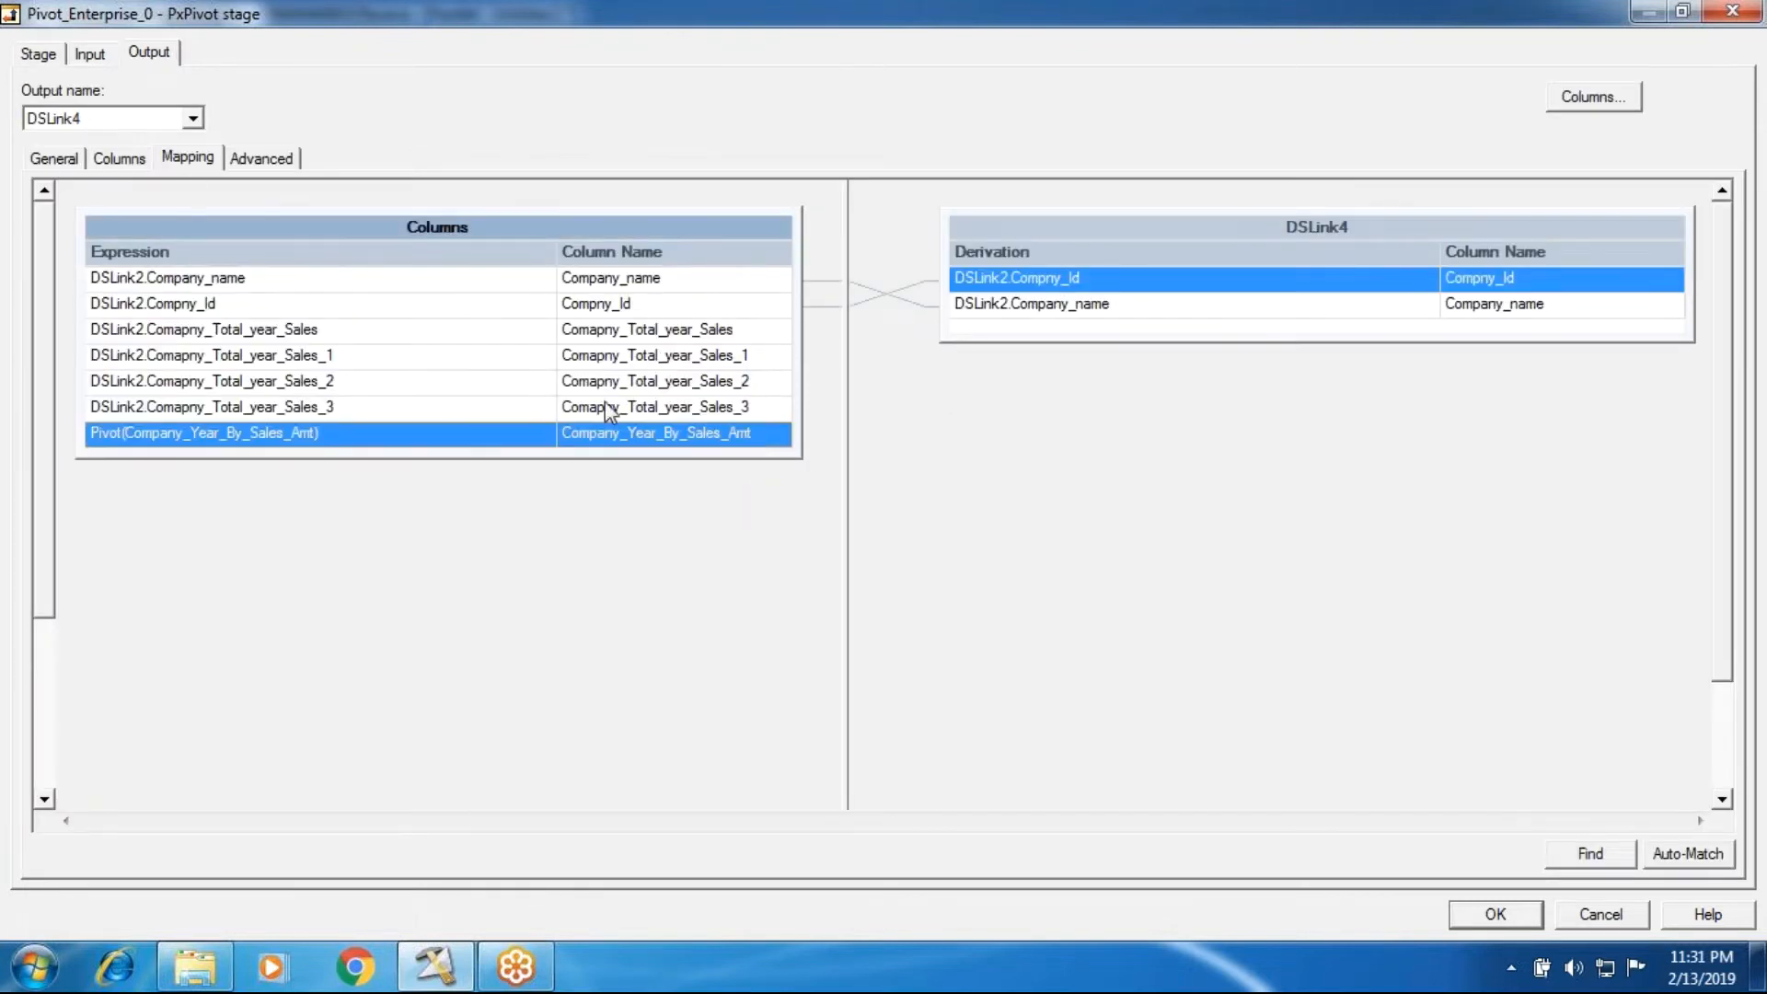
pyautogui.moveTo(761, 446); pyautogui.dragTo(1026, 324)
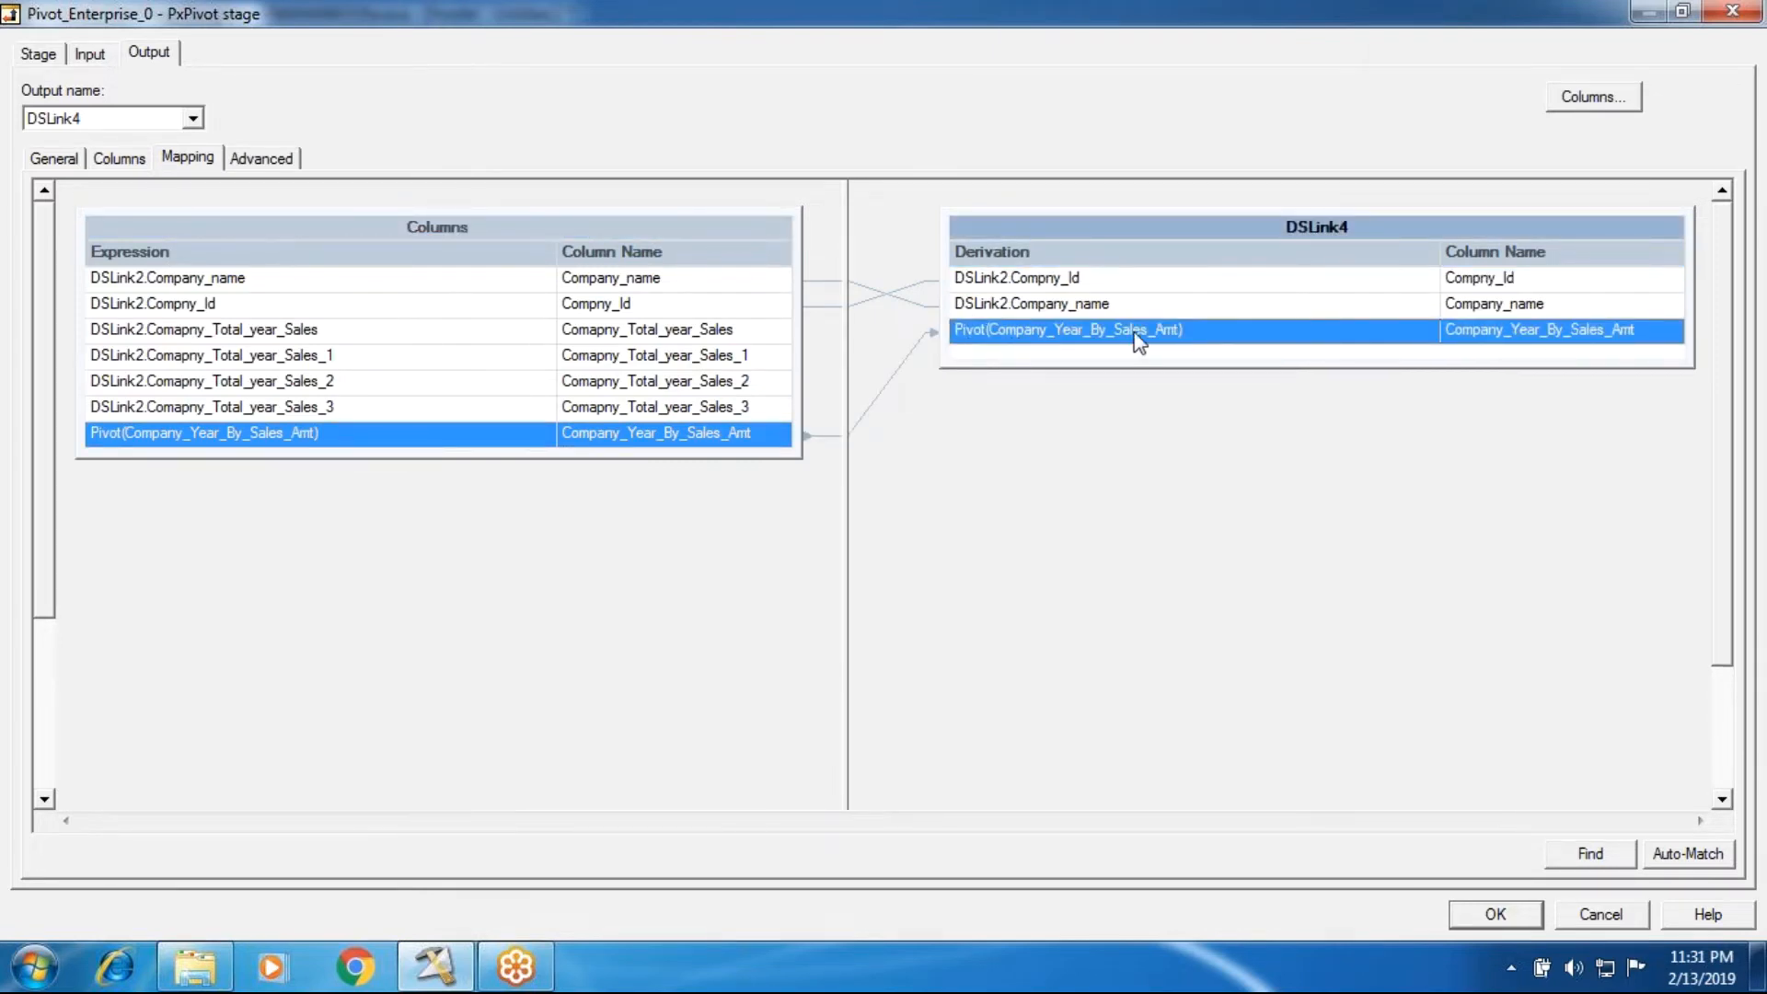
pyautogui.click(1514, 919)
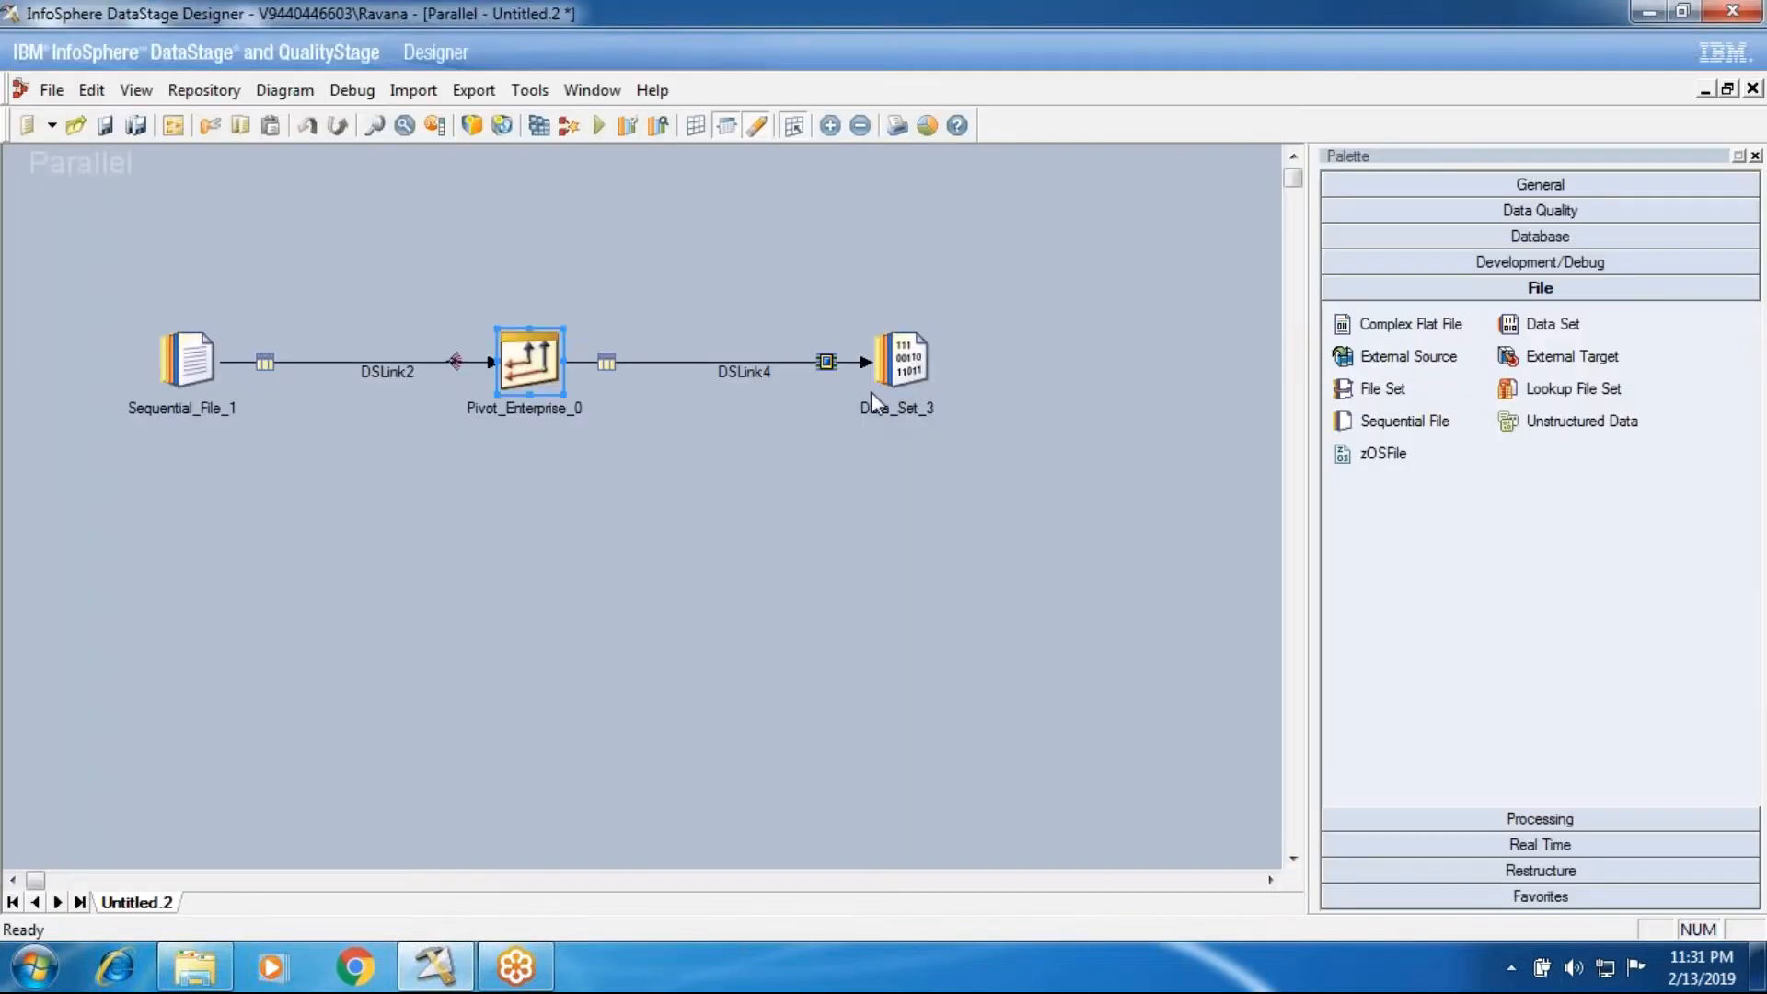
# Step: Set the target file of the Data_Set_3 stage to HorizontoalPivoting.ds and accept the stage settings
pyautogui.doubleClick(902, 361)
pyautogui.click(125, 217)
pyautogui.click(1002, 230)
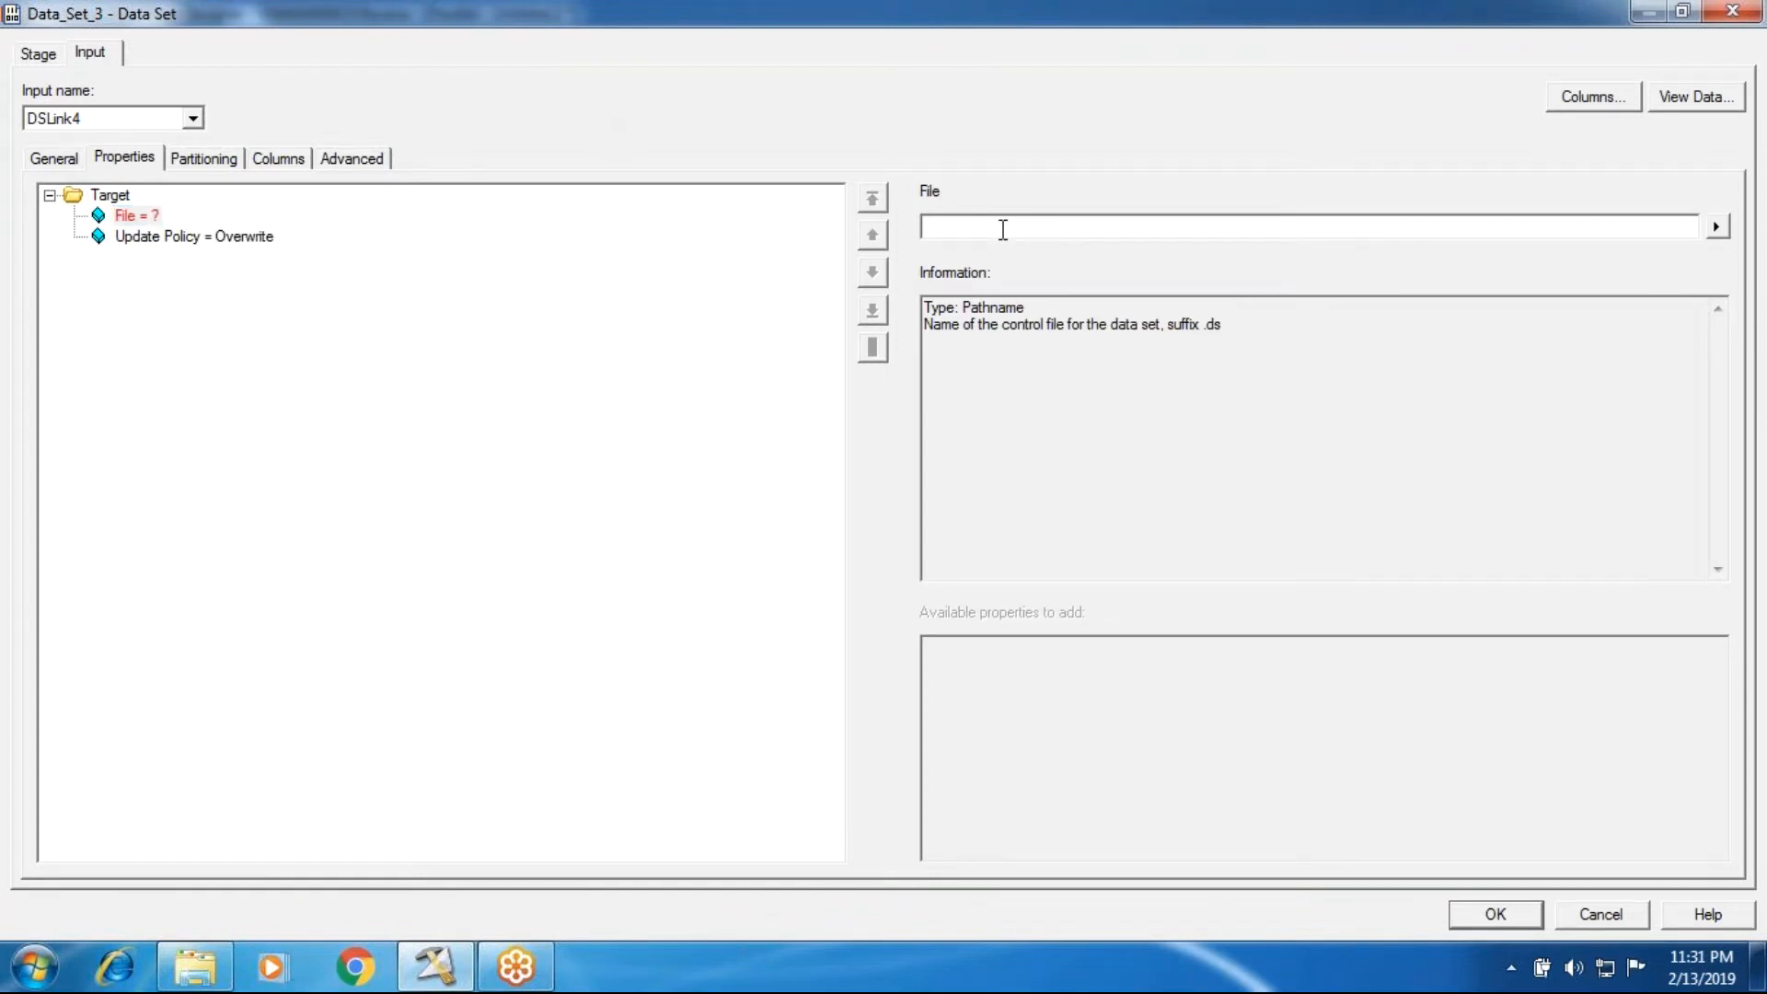
pyautogui.write('HorizontoalPivoting.ds')
pyautogui.press('Return')
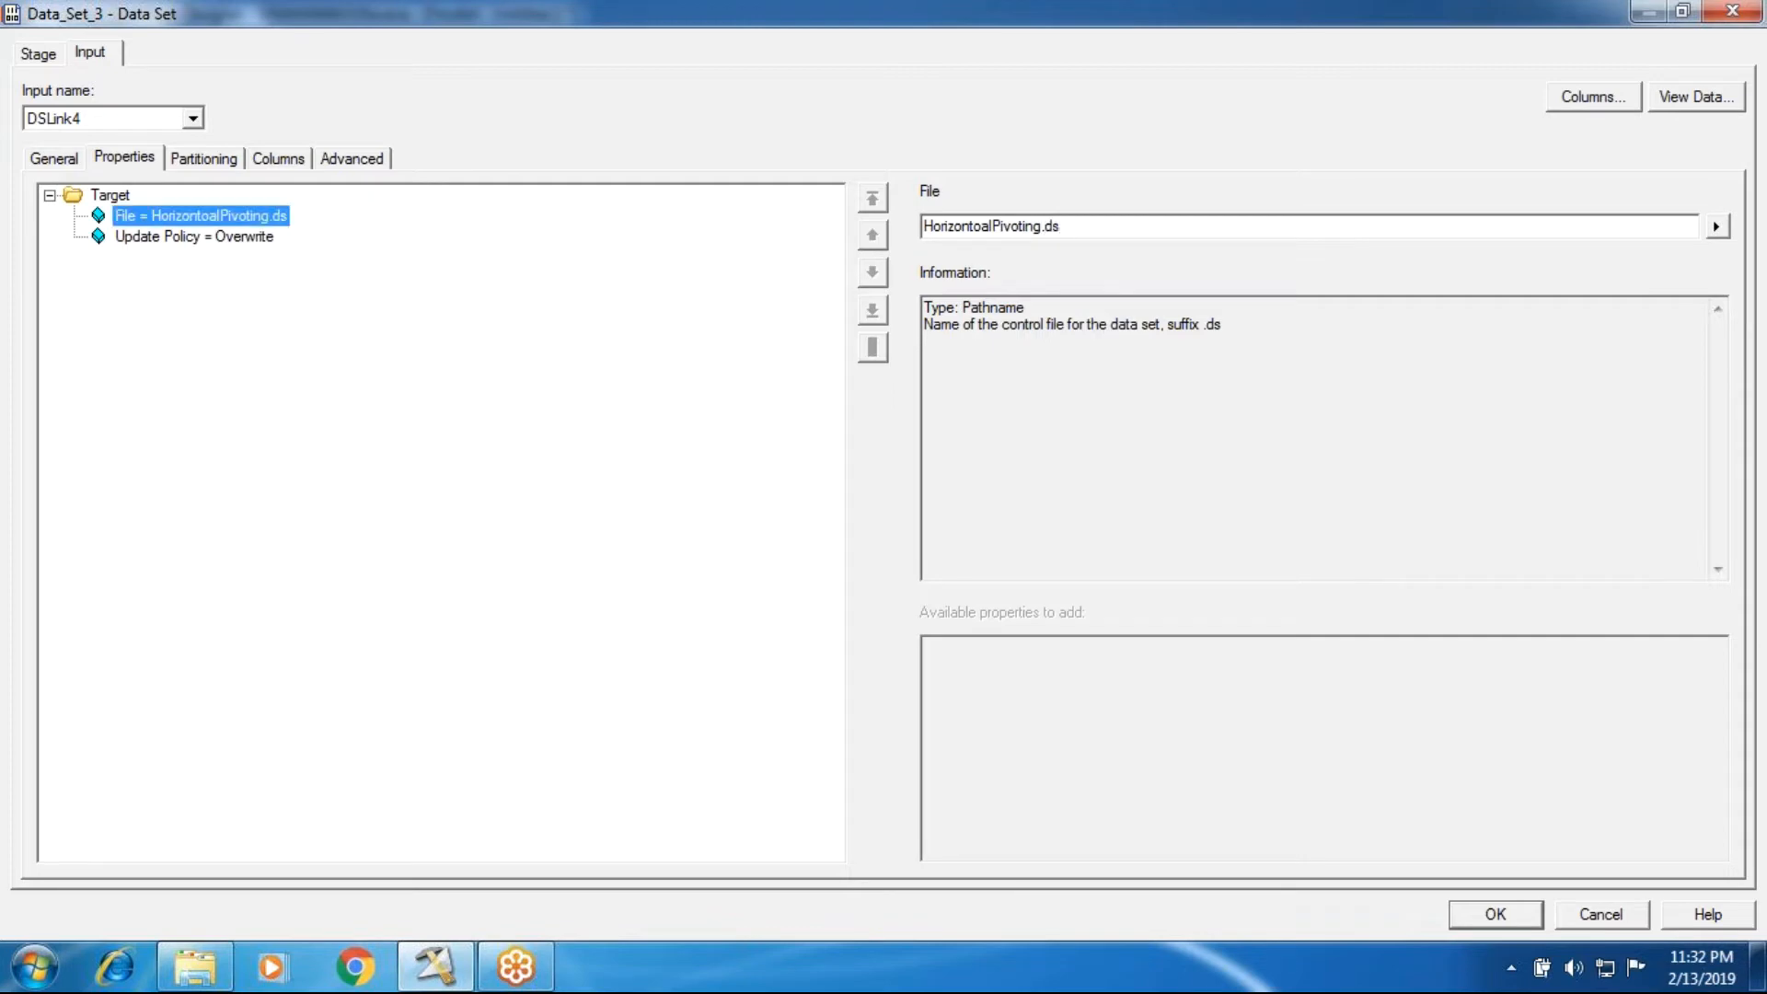
pyautogui.click(1495, 916)
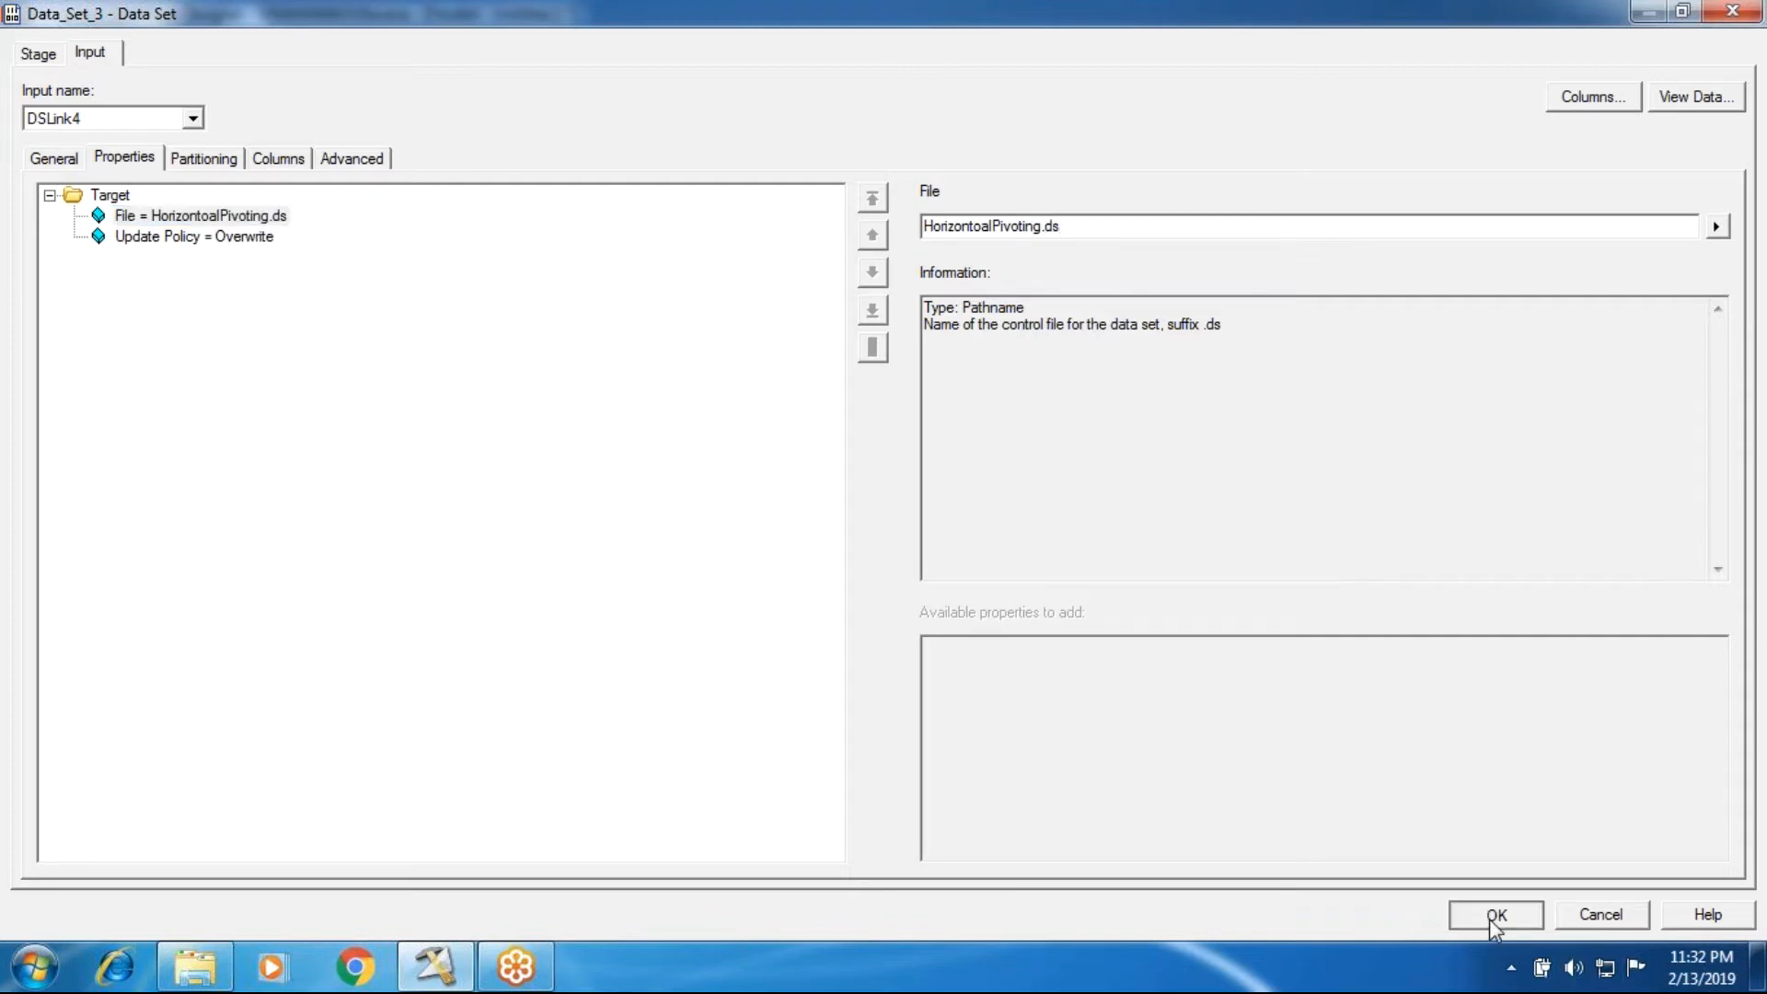
# Step: Start compiling the job, agree to save it first, and choose the Batch101 folder under Jobs as the save location
pyautogui.click(540, 126)
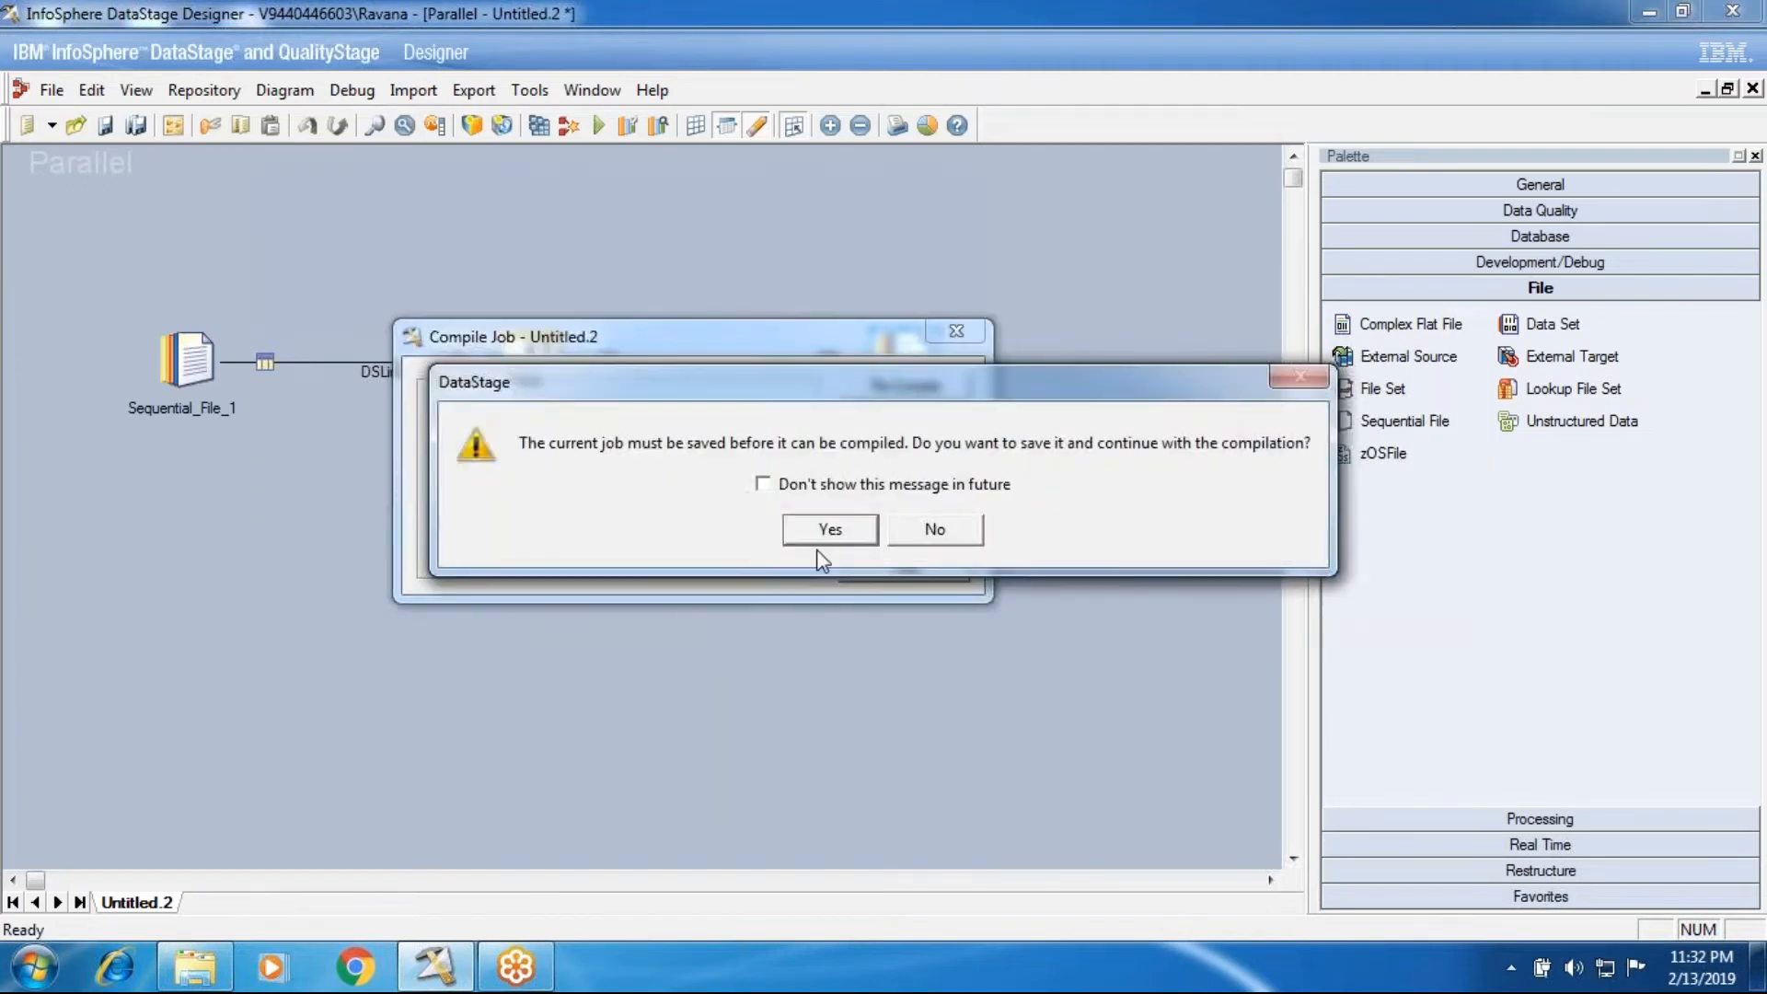
pyautogui.click(803, 542)
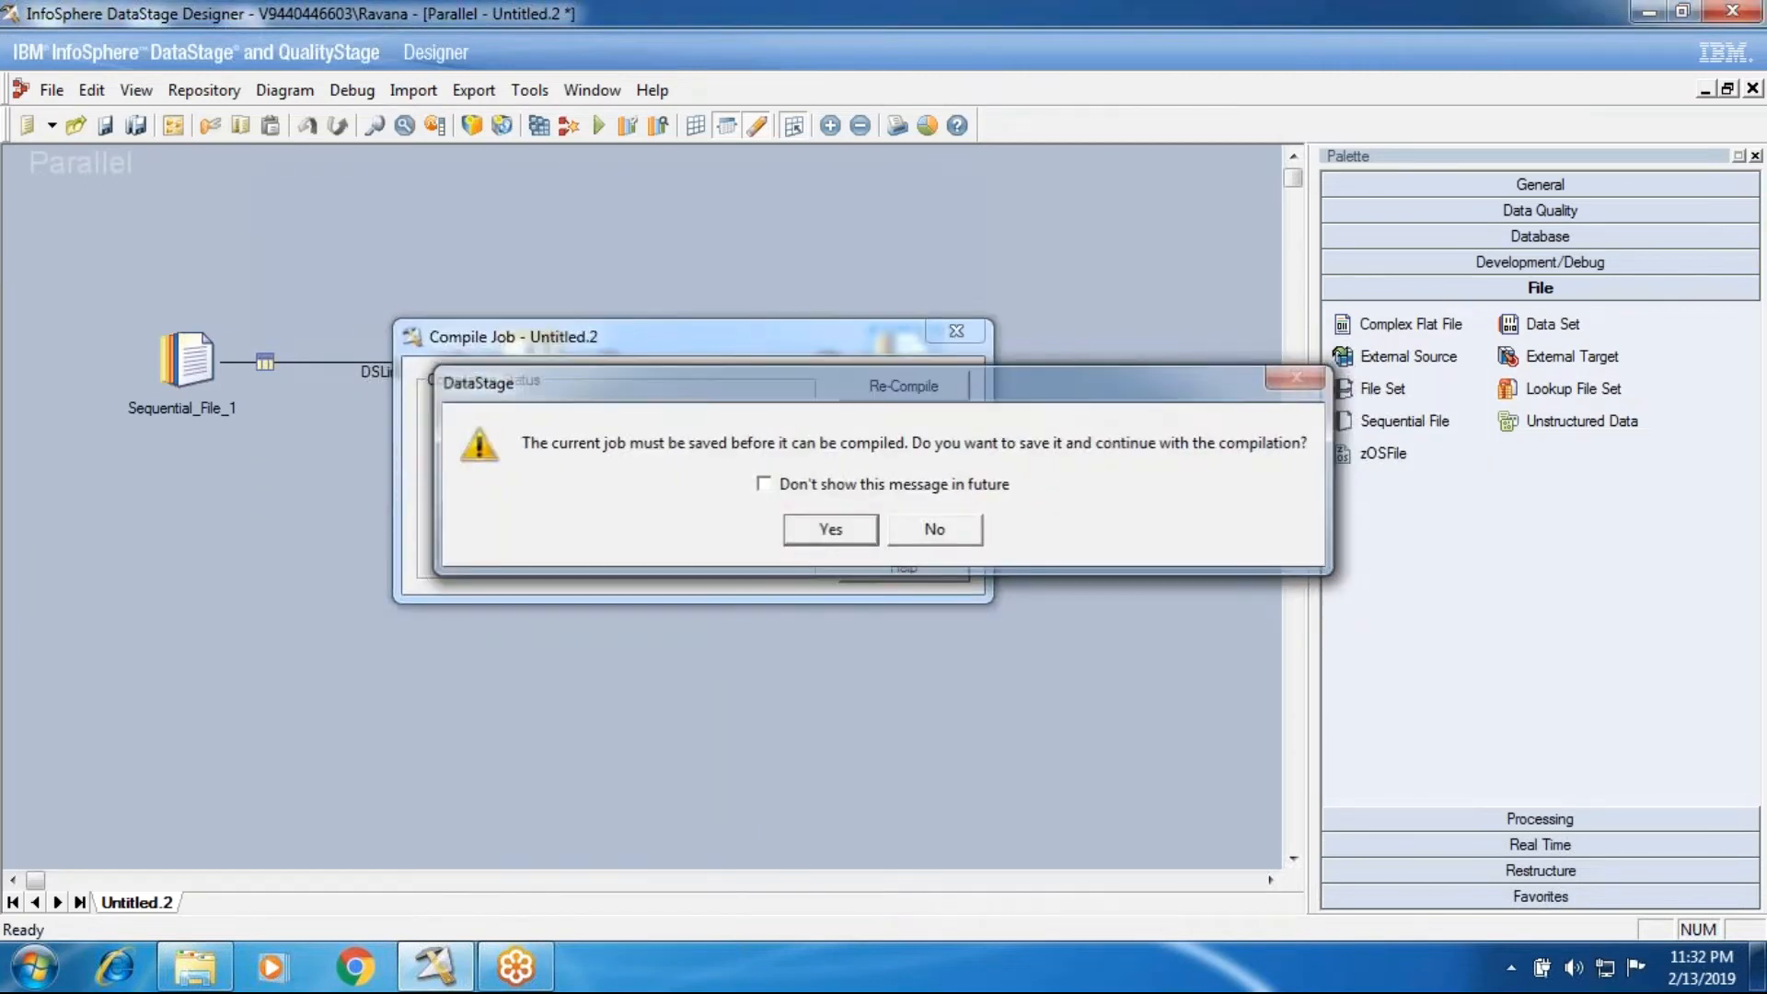
pyautogui.click(639, 431)
pyautogui.click(663, 453)
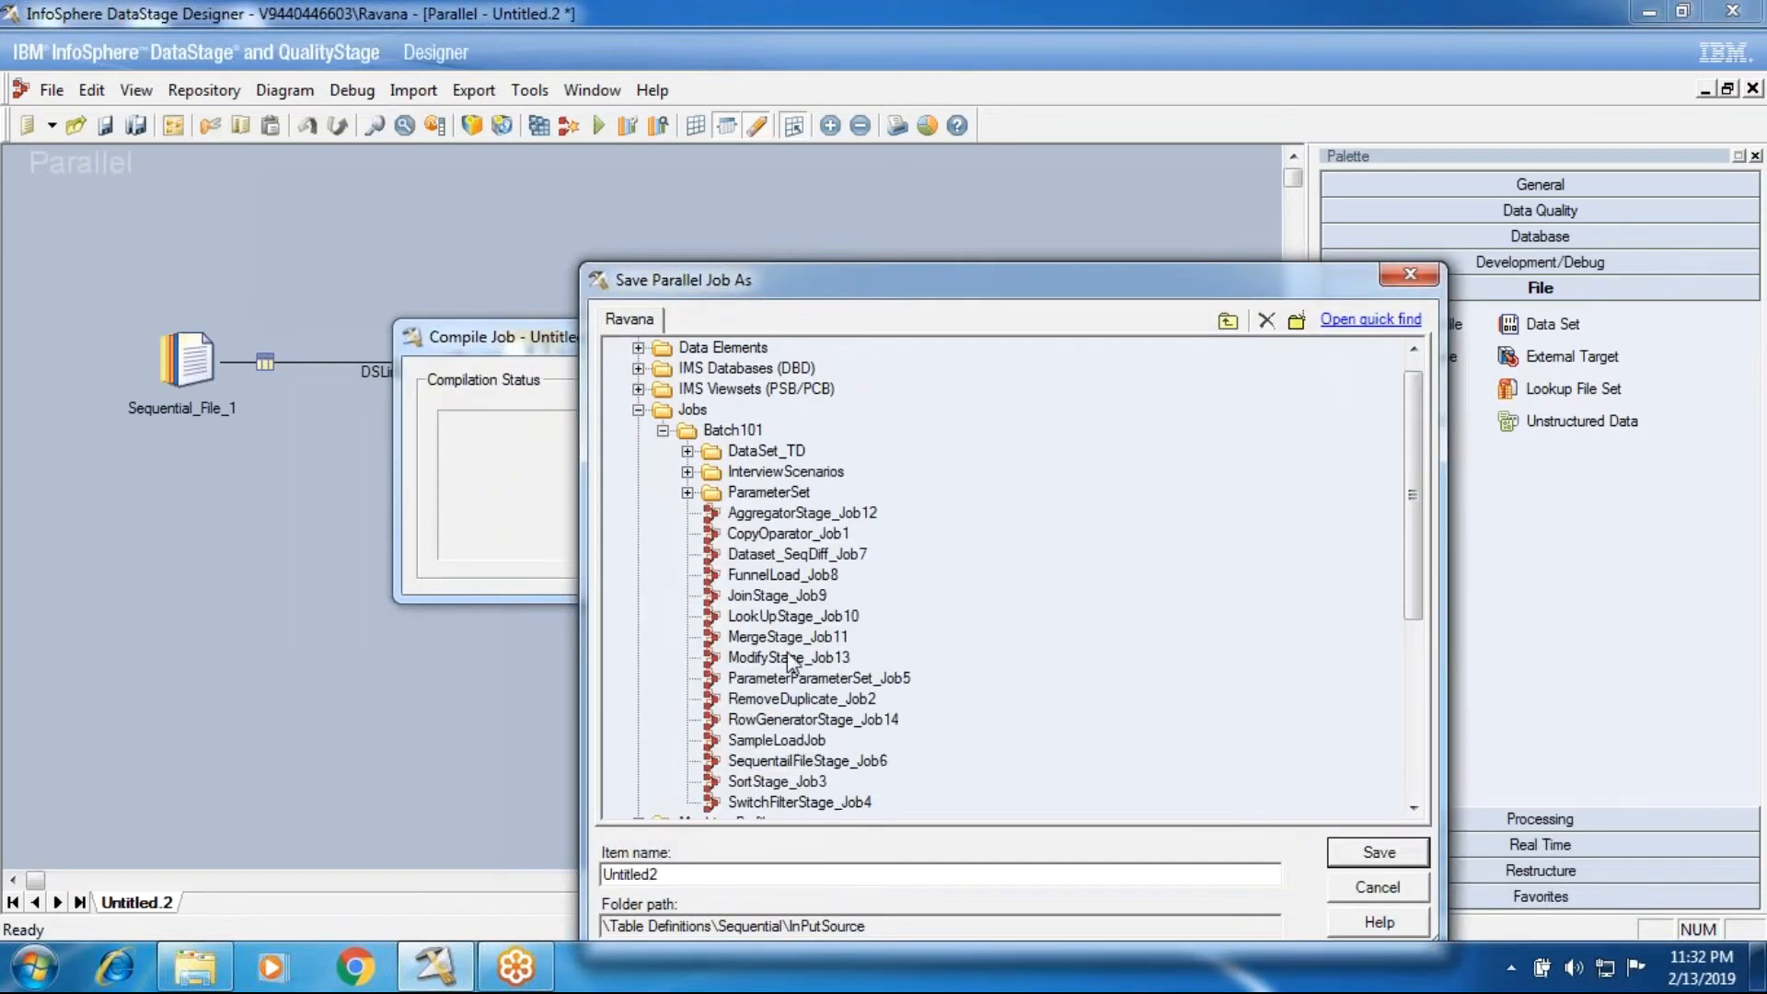
pyautogui.scroll(-2, 790, 659)
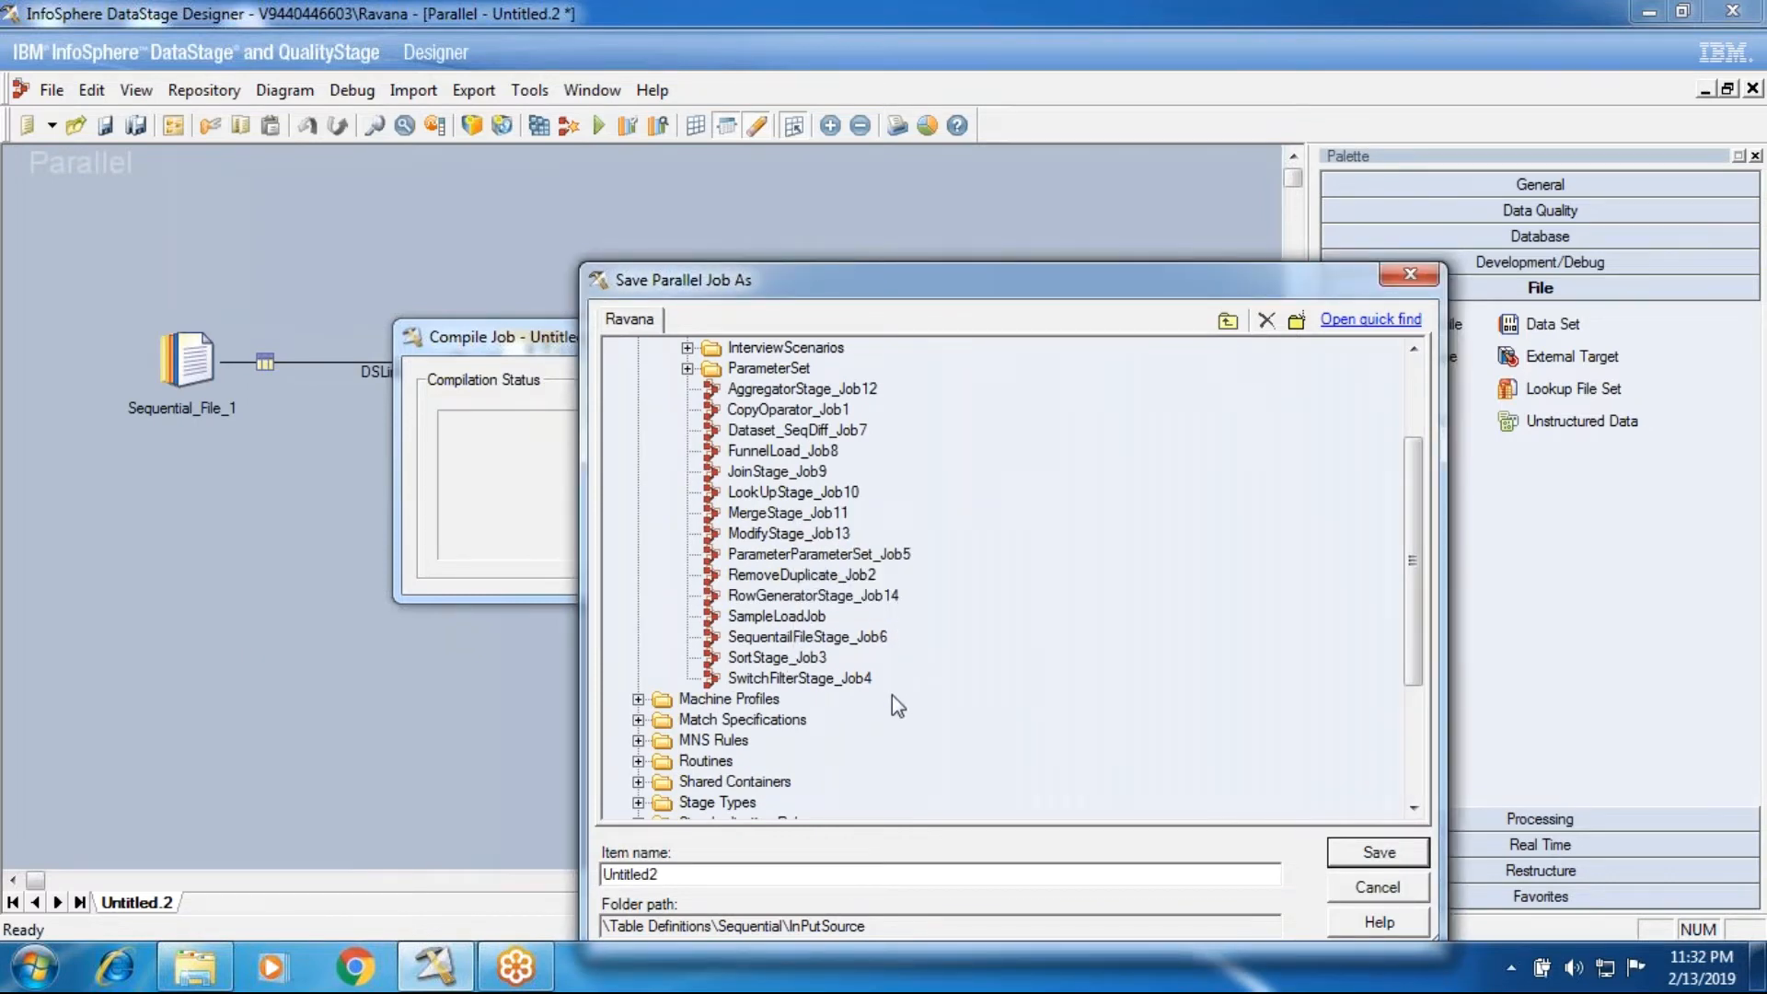
pyautogui.scroll(1, 892, 694)
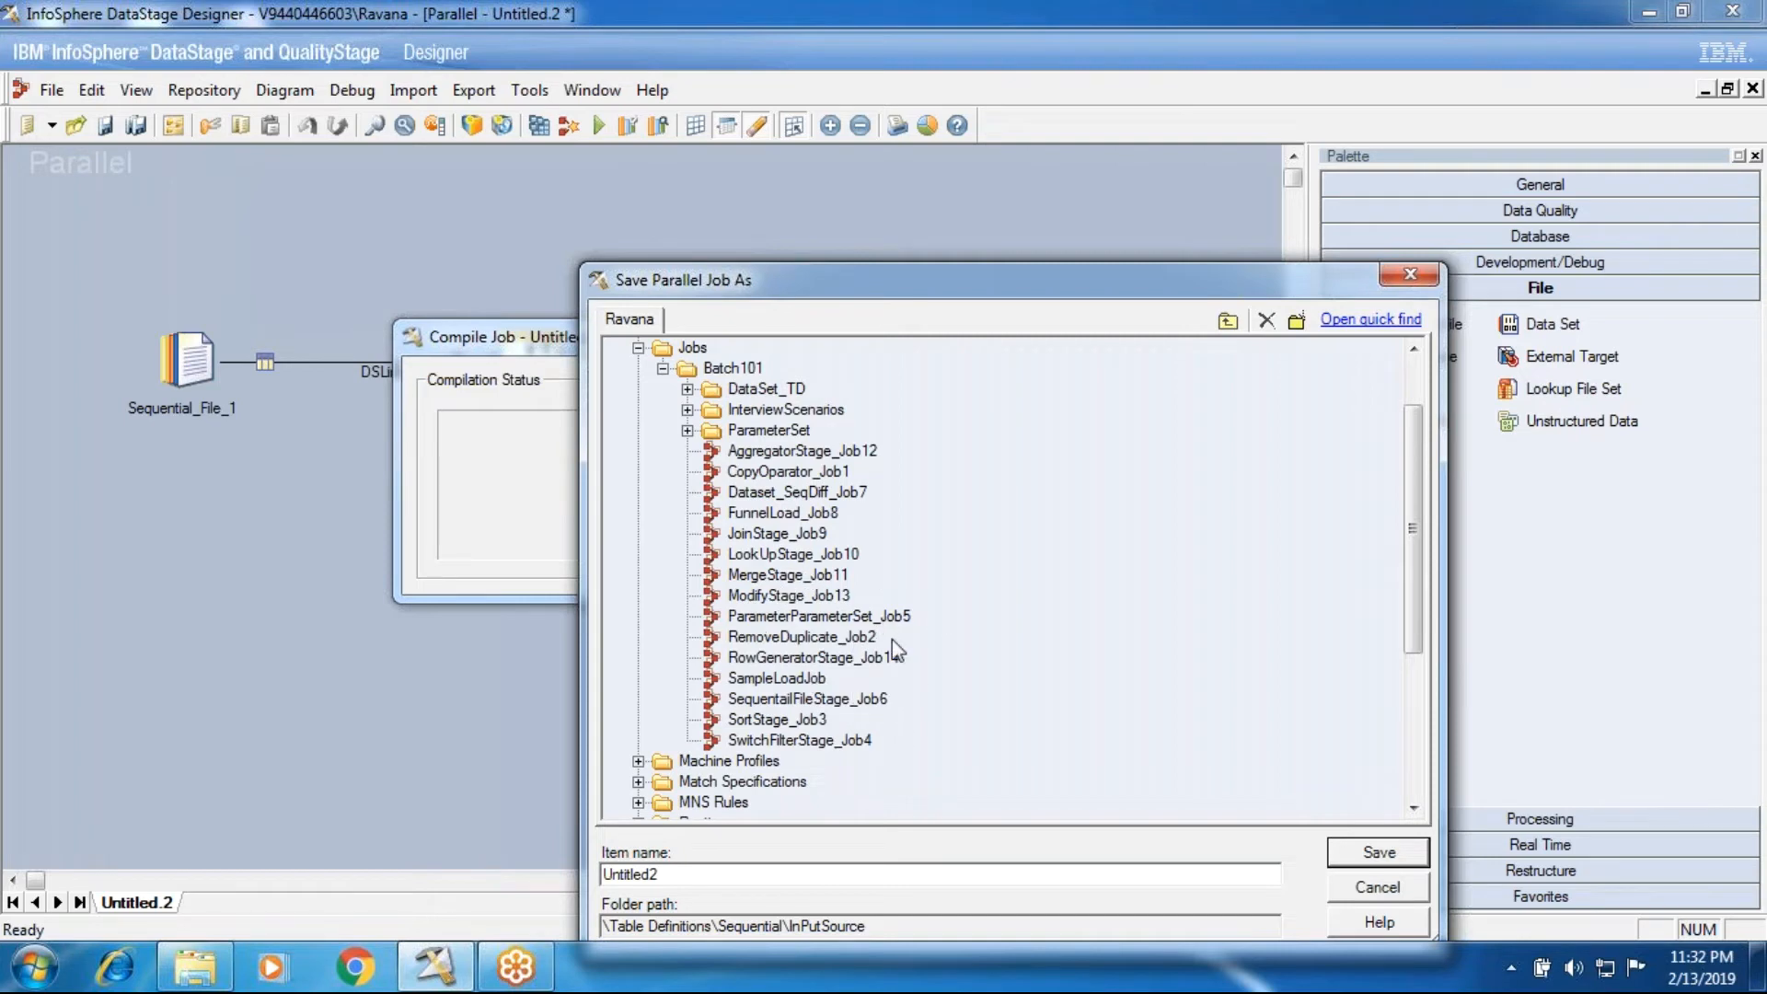
pyautogui.click(734, 369)
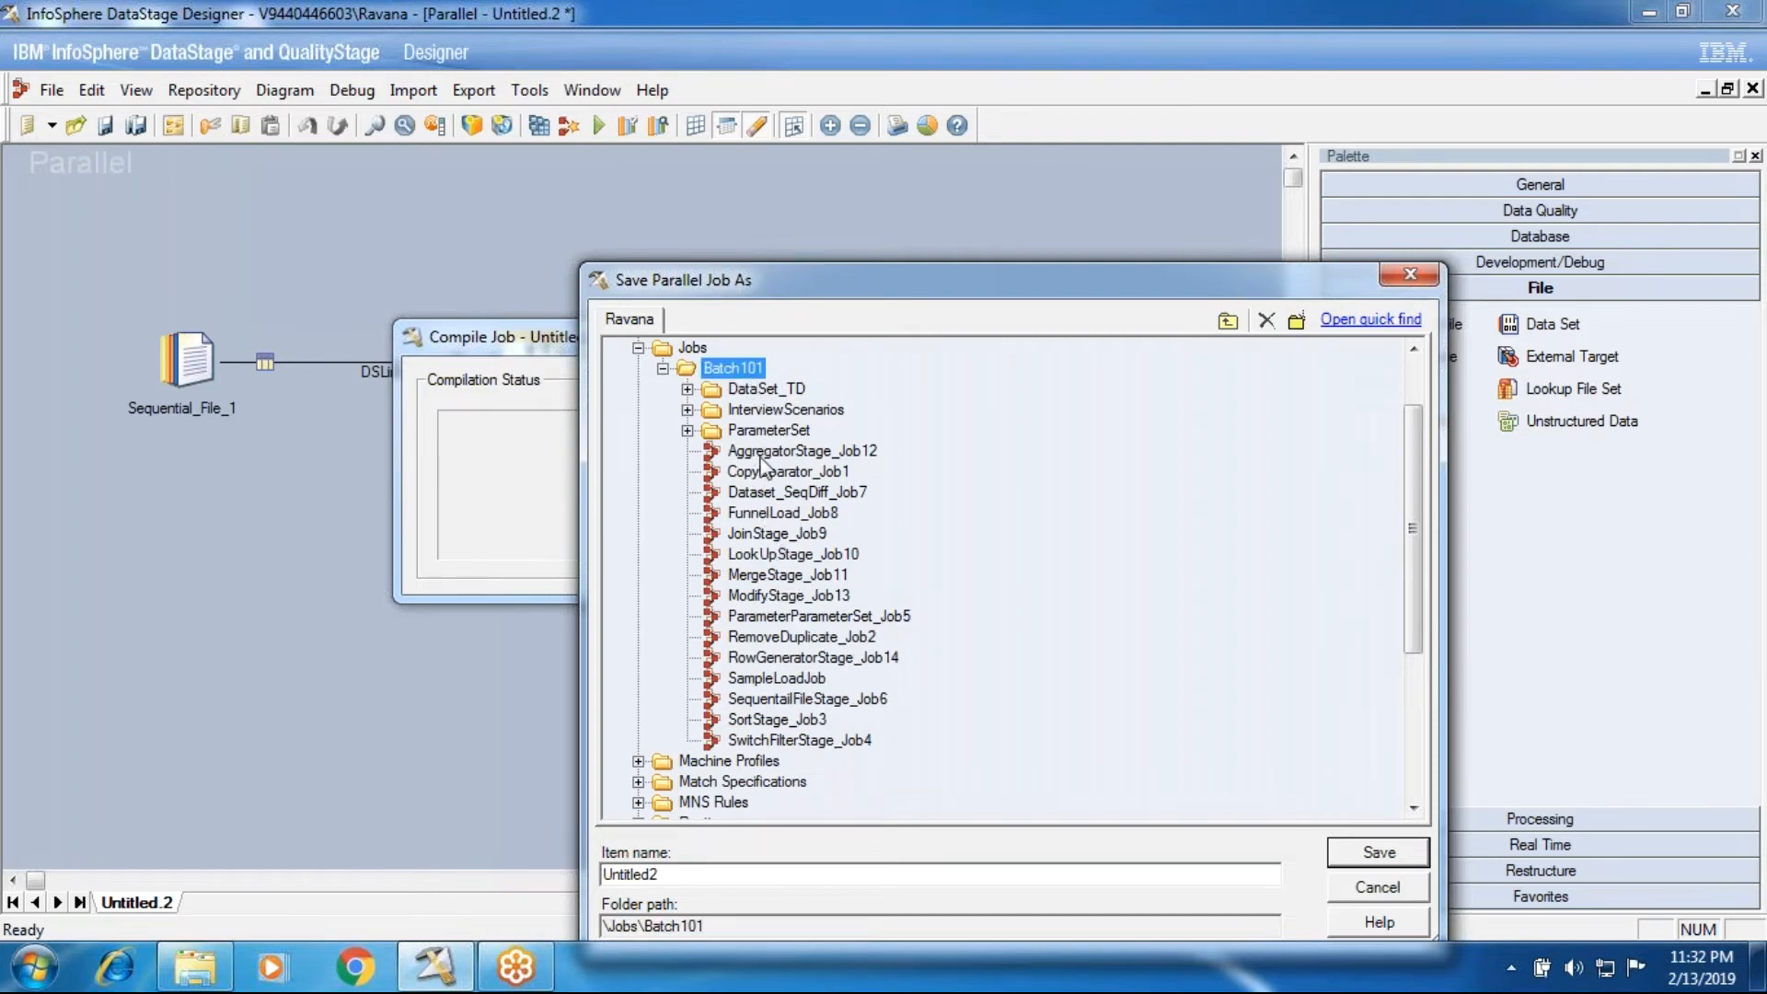
# Step: Name the job PivotHorizontal_Job15 and save it in the Batch101 folder so that the compilation proceeds
pyautogui.press('Tab')
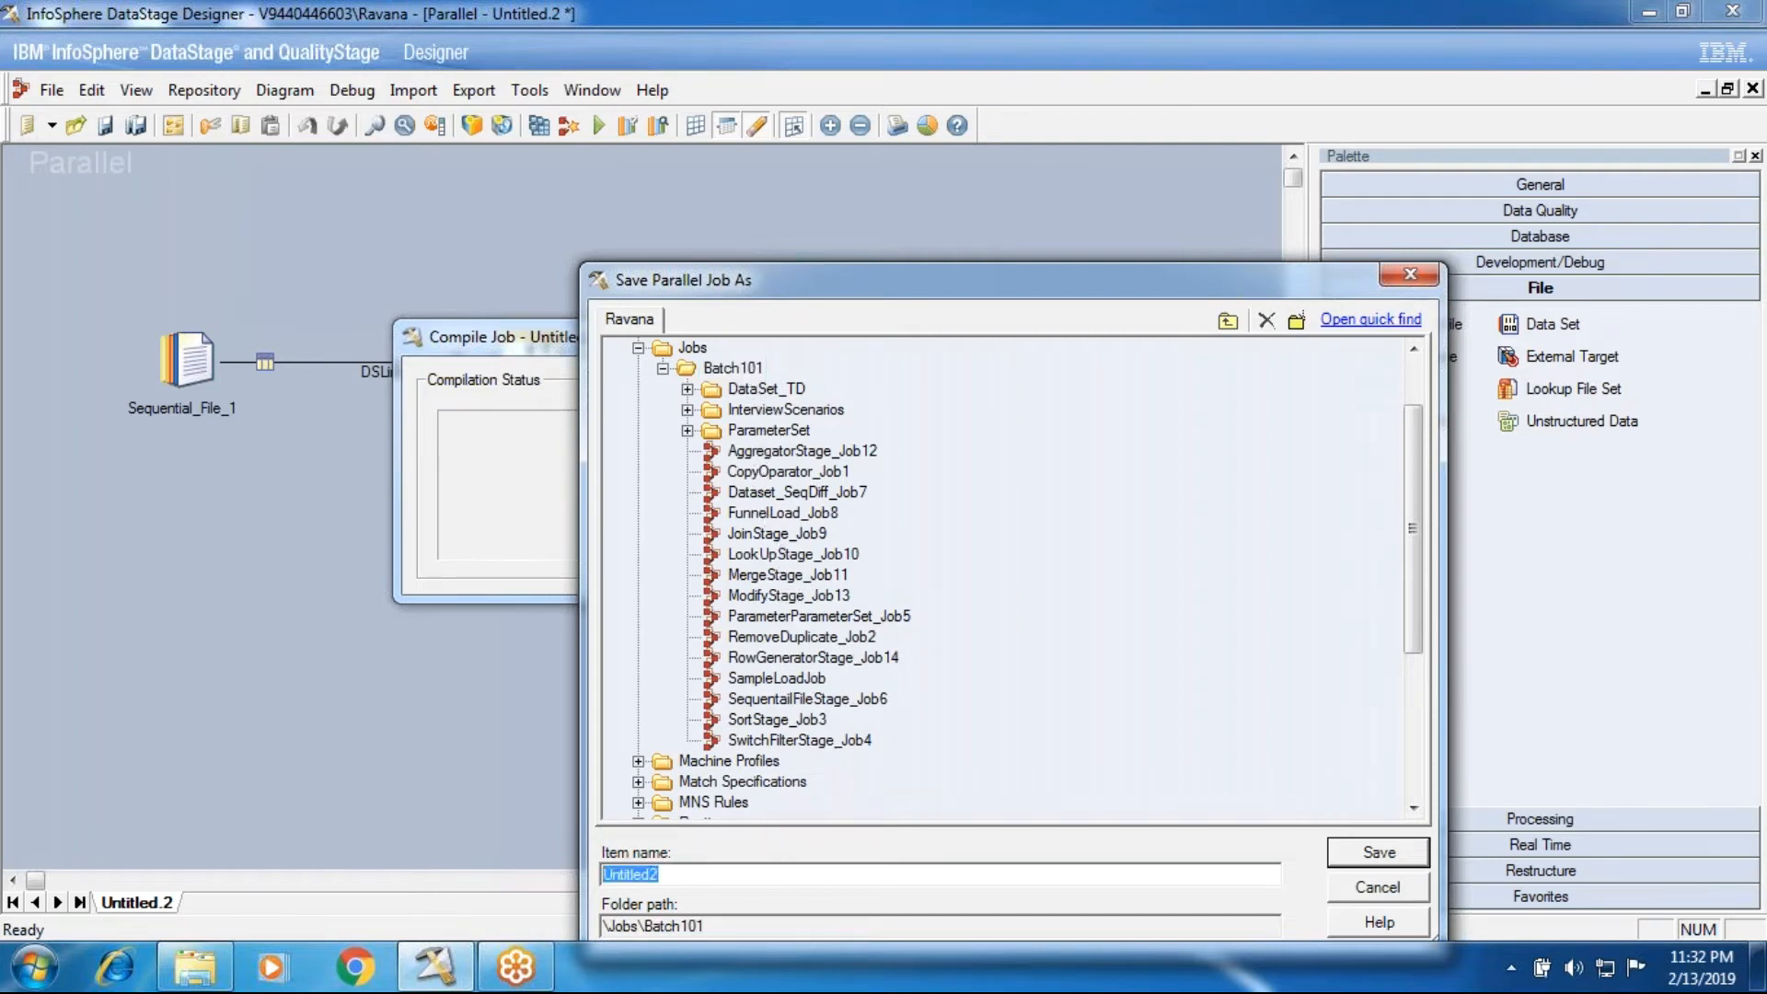
pyautogui.write('PivotHorizonta;')
pyautogui.press('BackSpace')
pyautogui.write('l_Job')
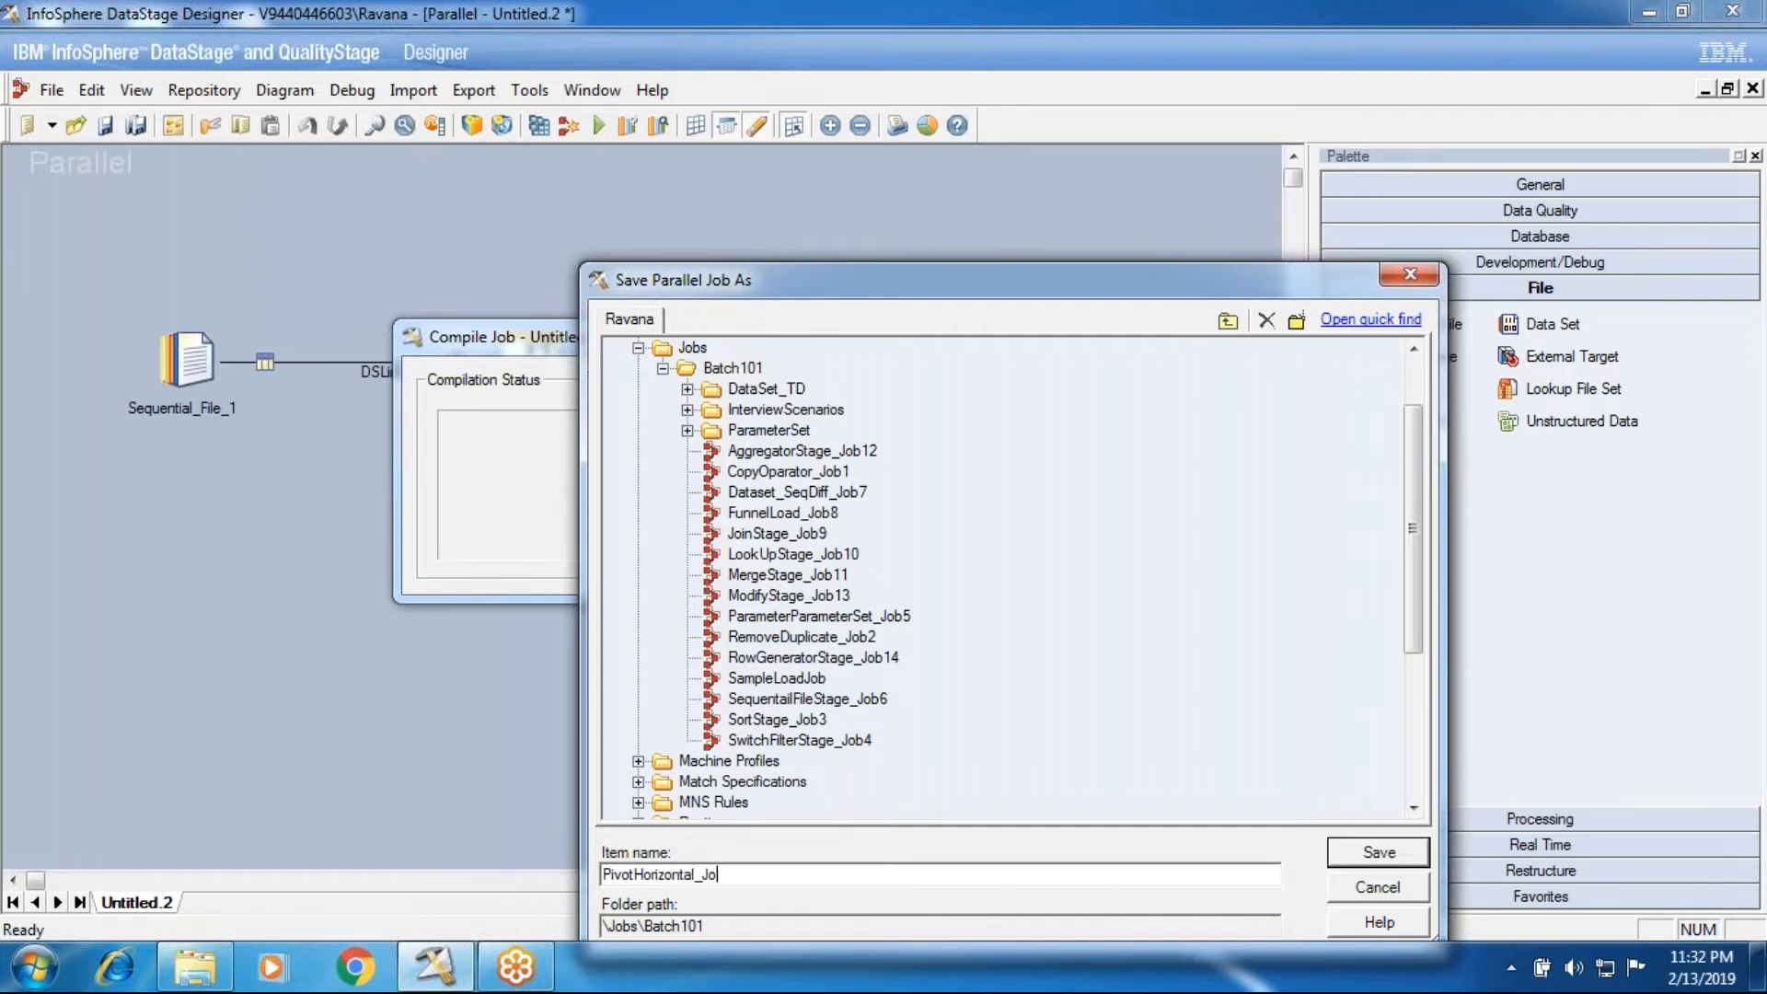
pyautogui.write('15')
pyautogui.click(753, 368)
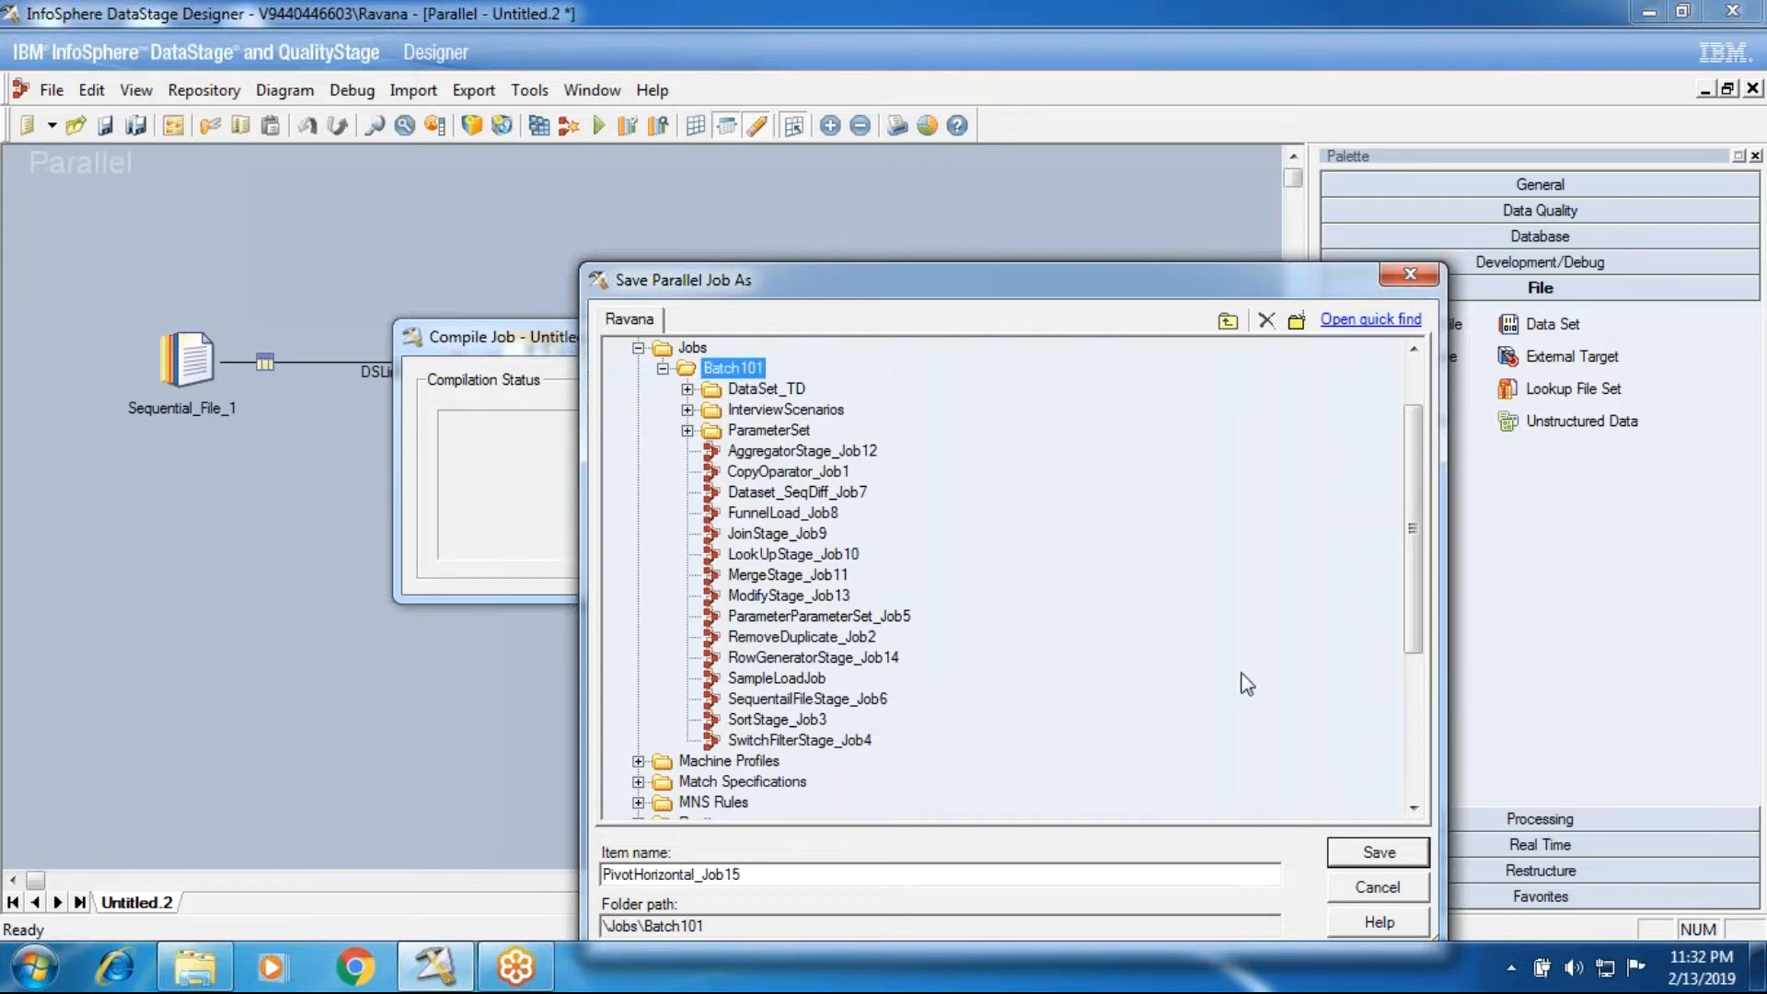
pyautogui.click(1380, 865)
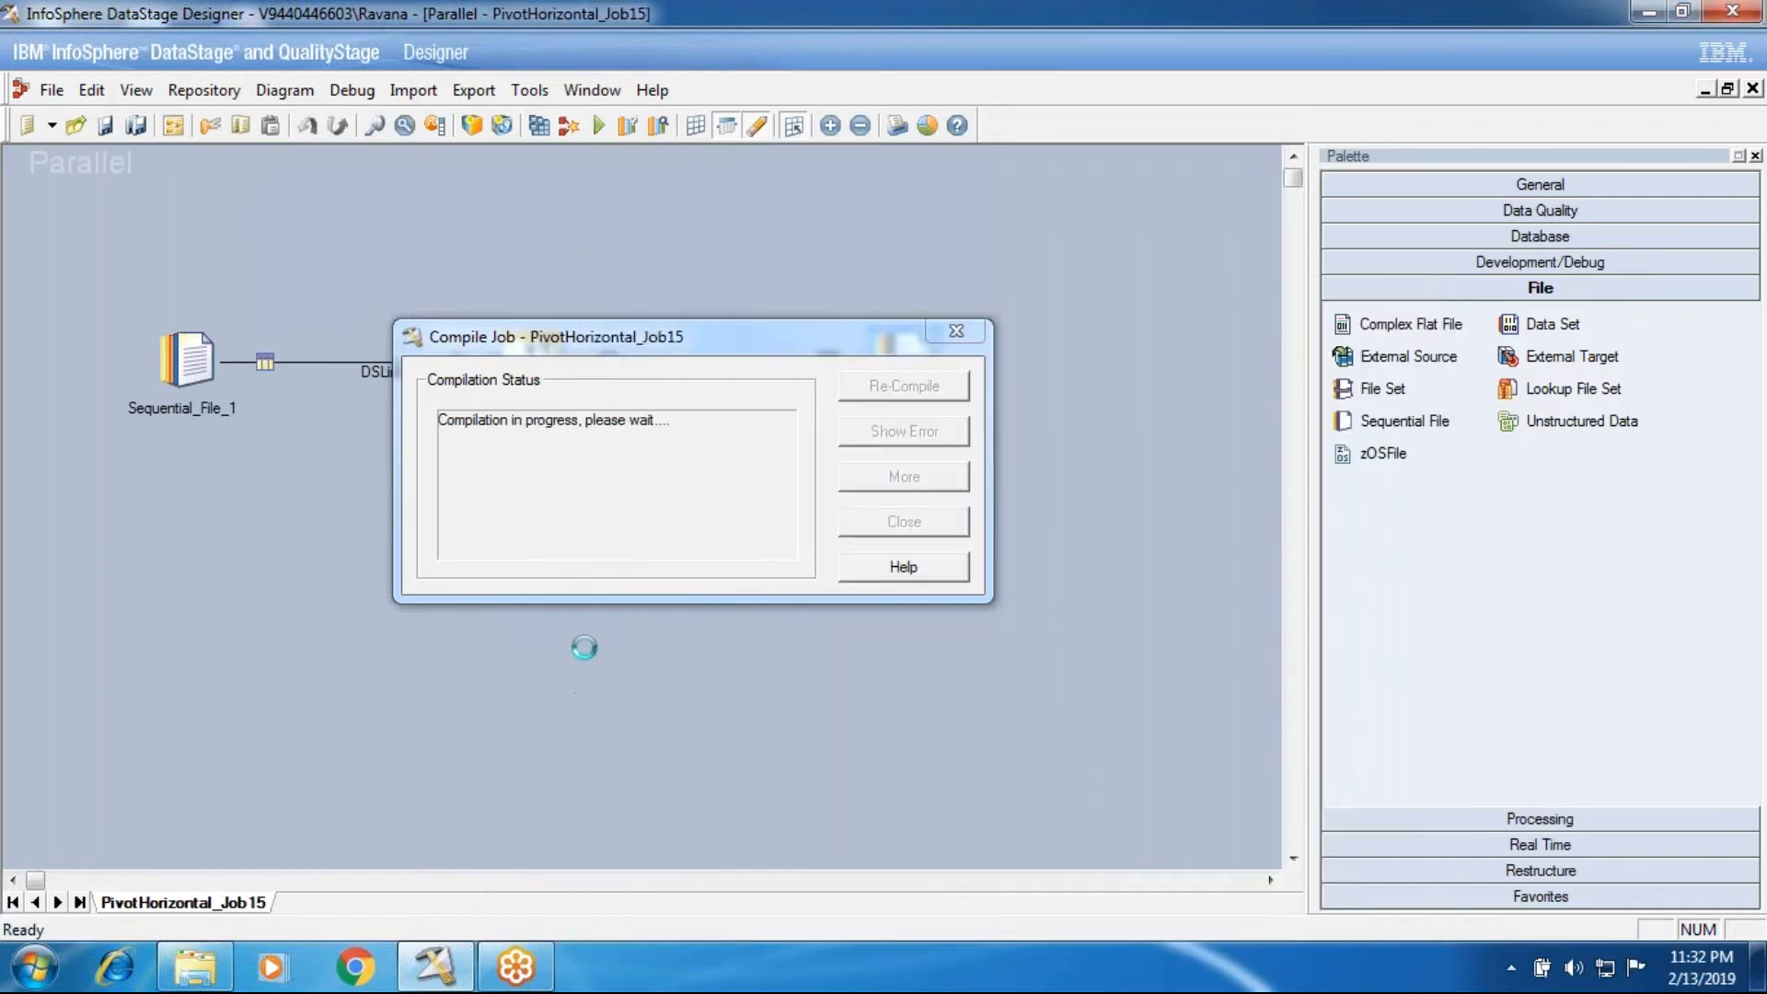
# Step: Close the compilation status and run PivotHorizontal_Job15 with no warning limit
pyautogui.click(884, 523)
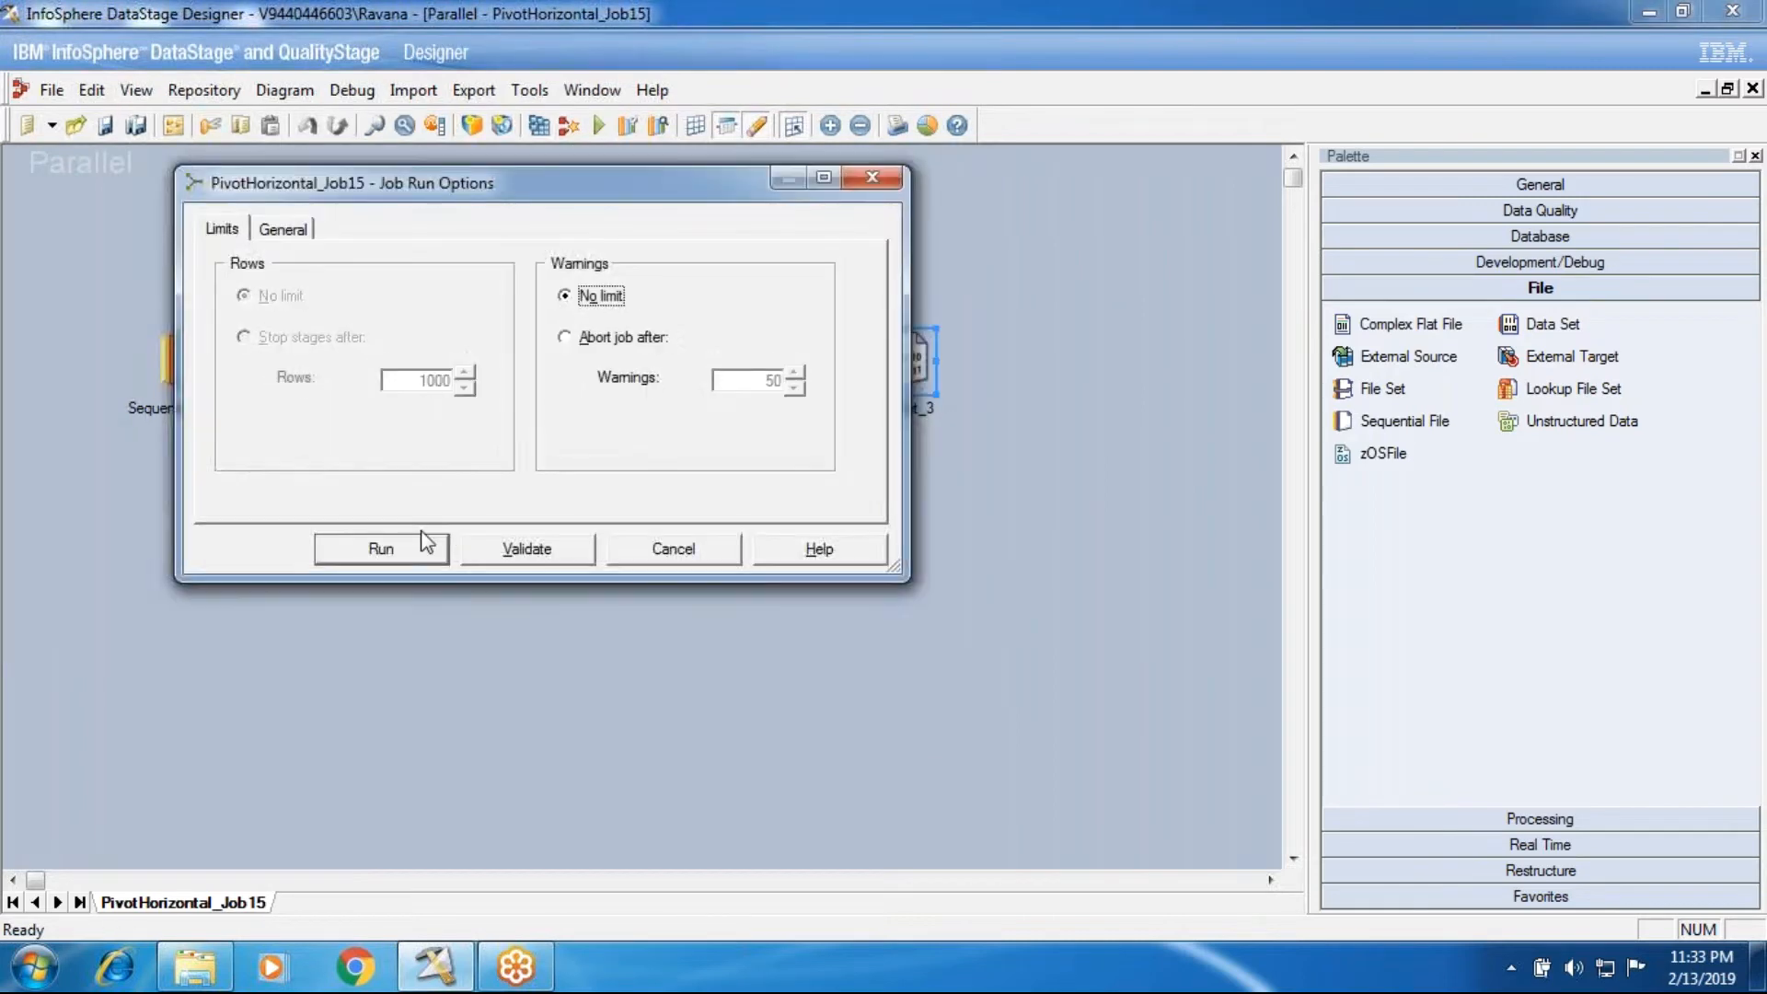
pyautogui.click(416, 545)
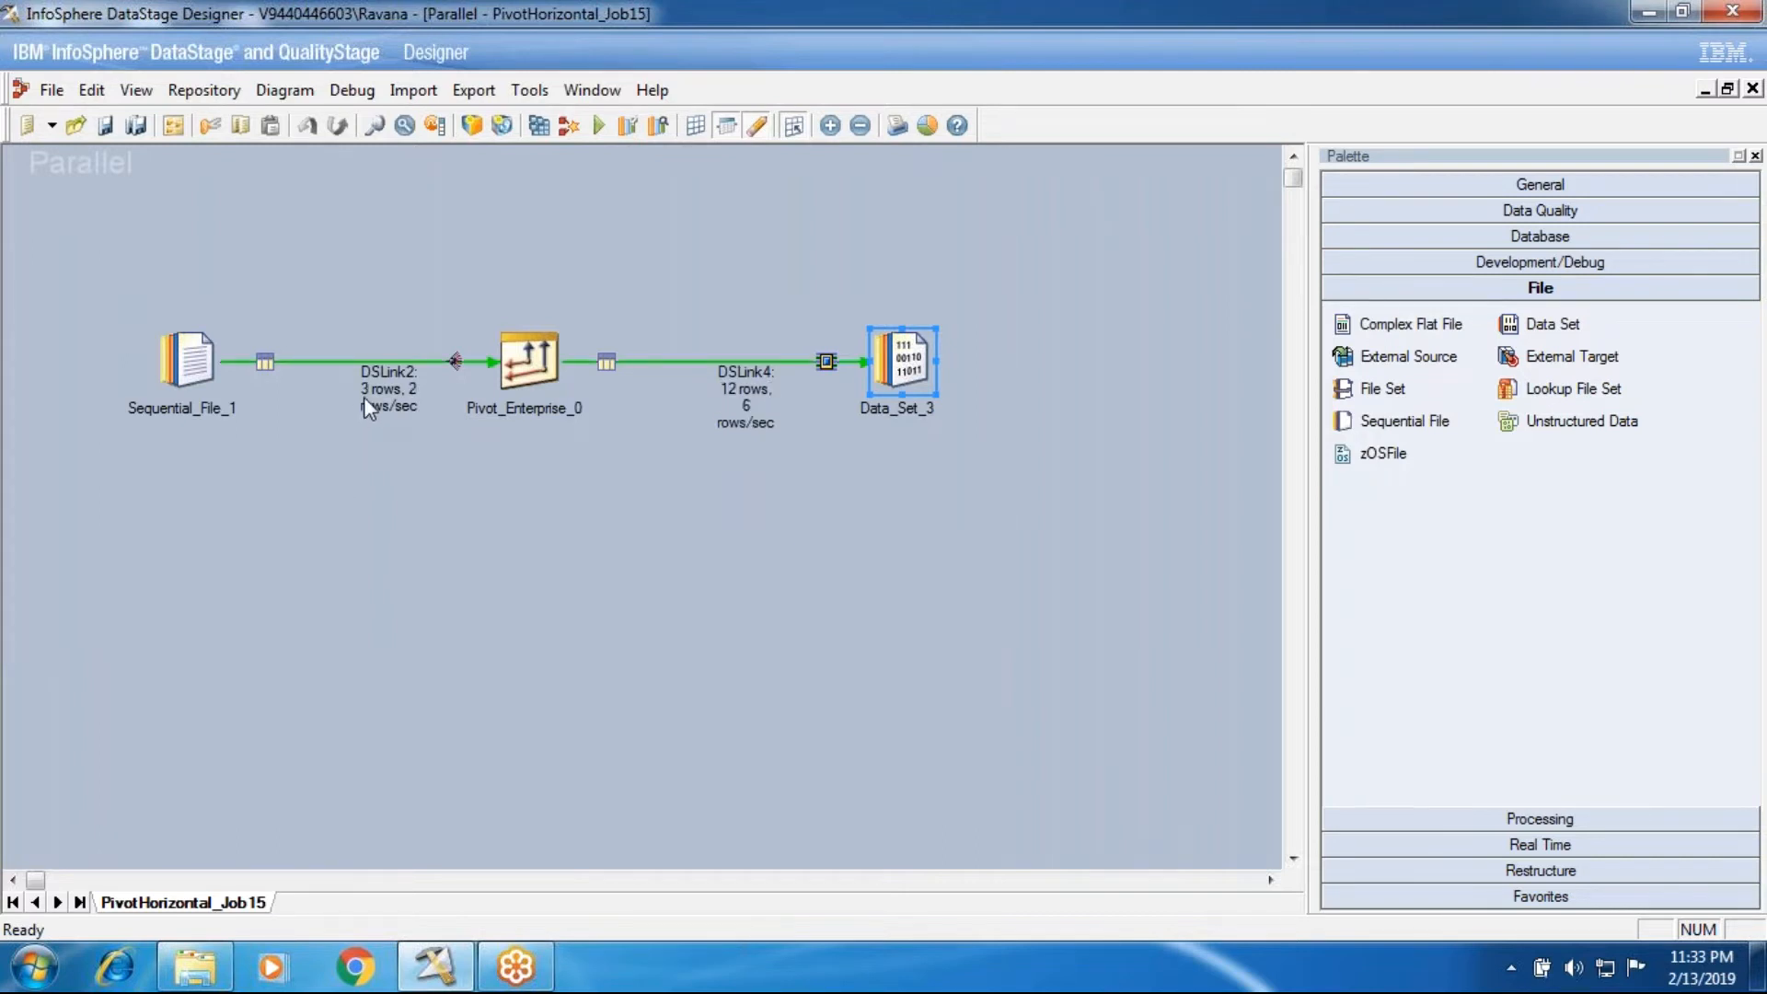
# Step: Open the HorizantolPivot source text file from the InPutSource folder, review each company's yearly sales values, and close it
pyautogui.click(215, 976)
pyautogui.press('Down')
pyautogui.press('Return')
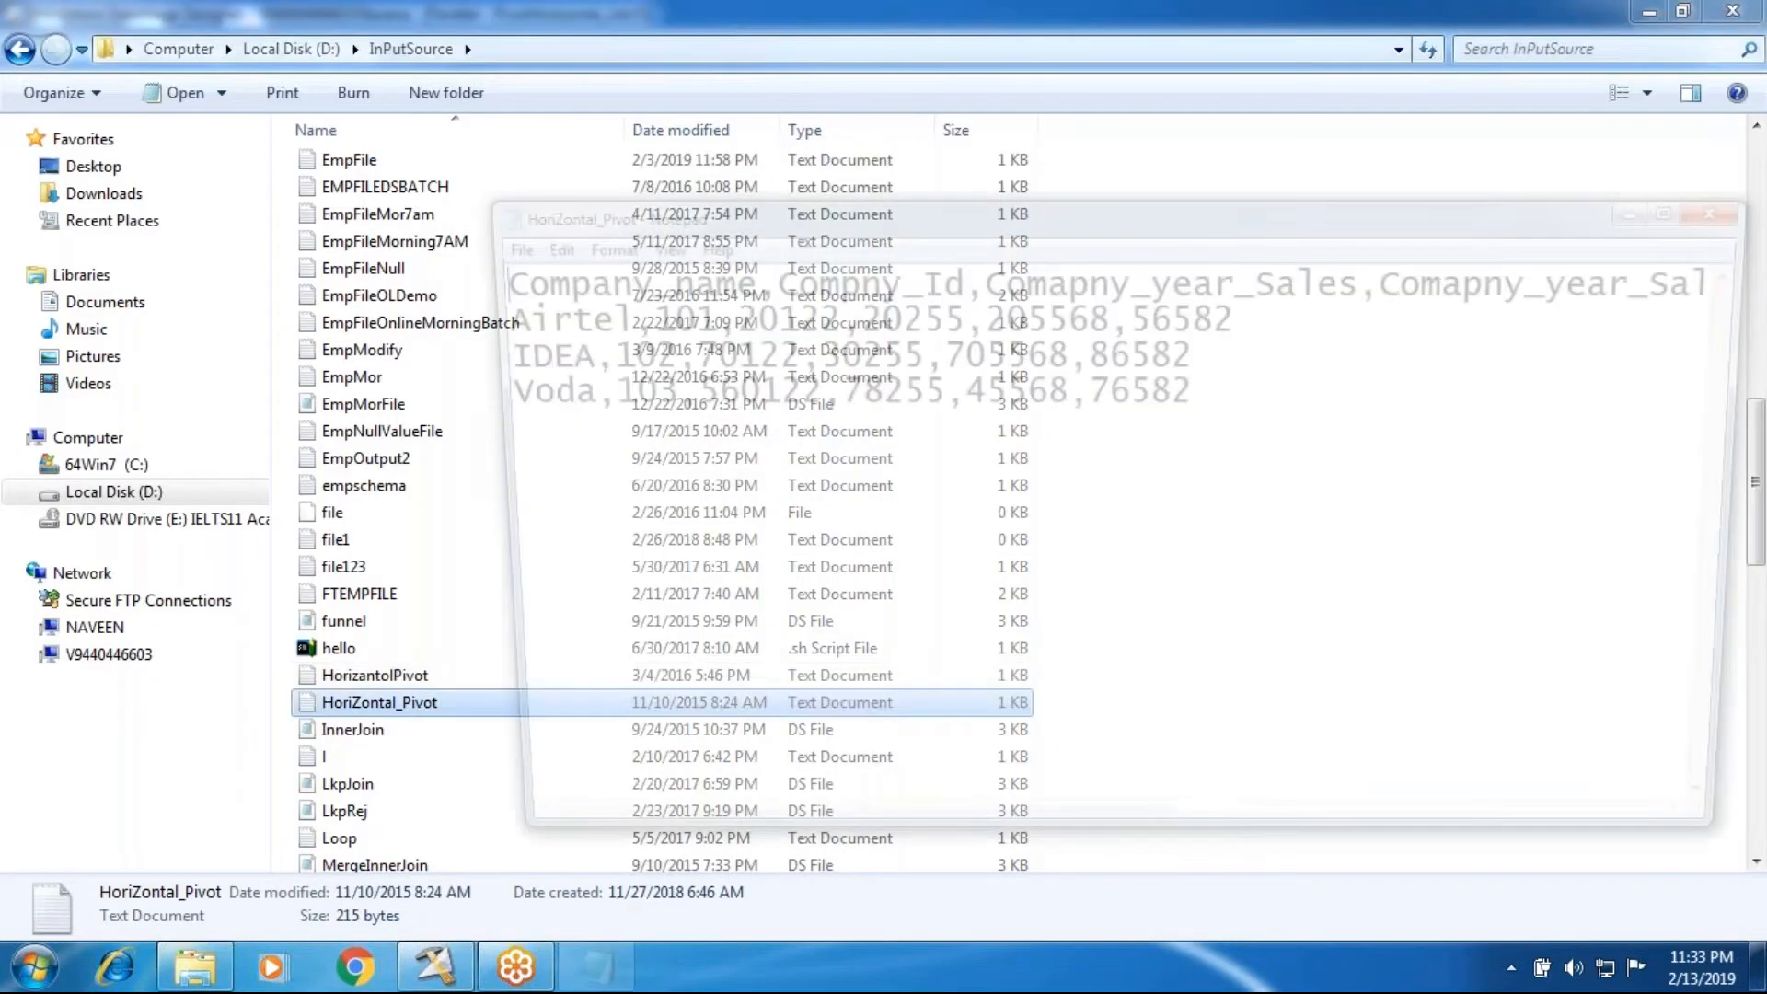
pyautogui.press('Up')
pyautogui.press('Return')
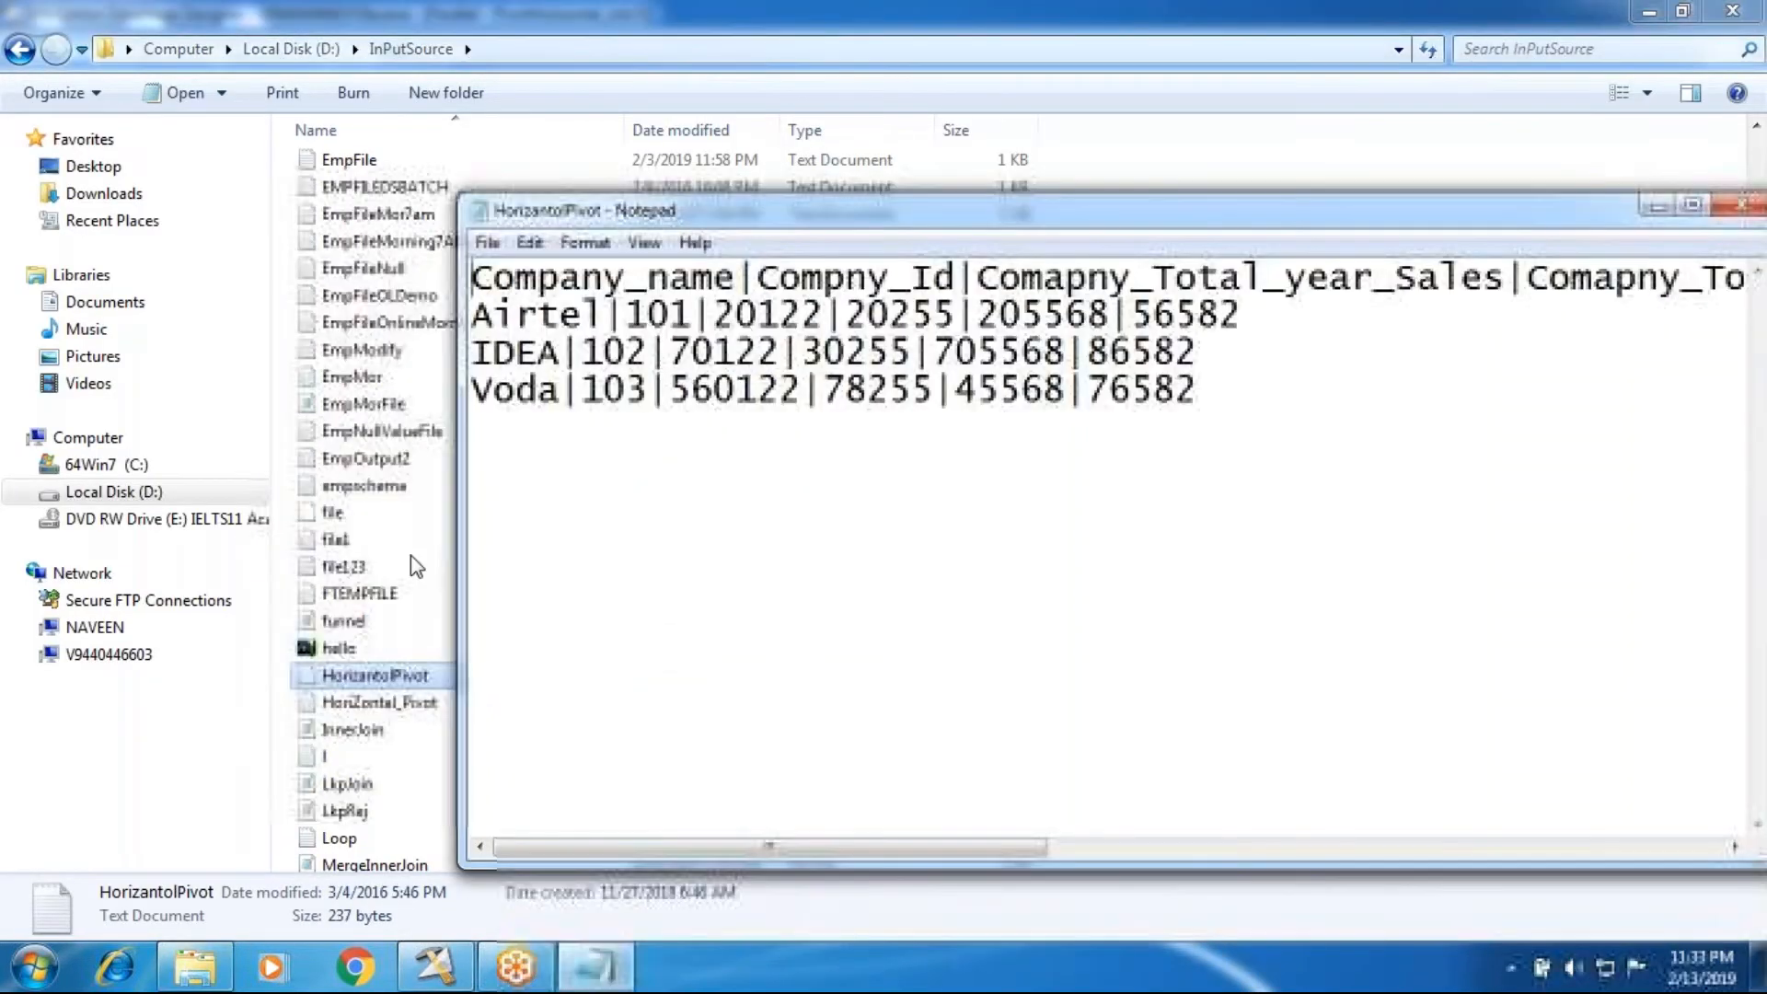
pyautogui.moveTo(1176, 391); pyautogui.dragTo(513, 314)
pyautogui.click(727, 313)
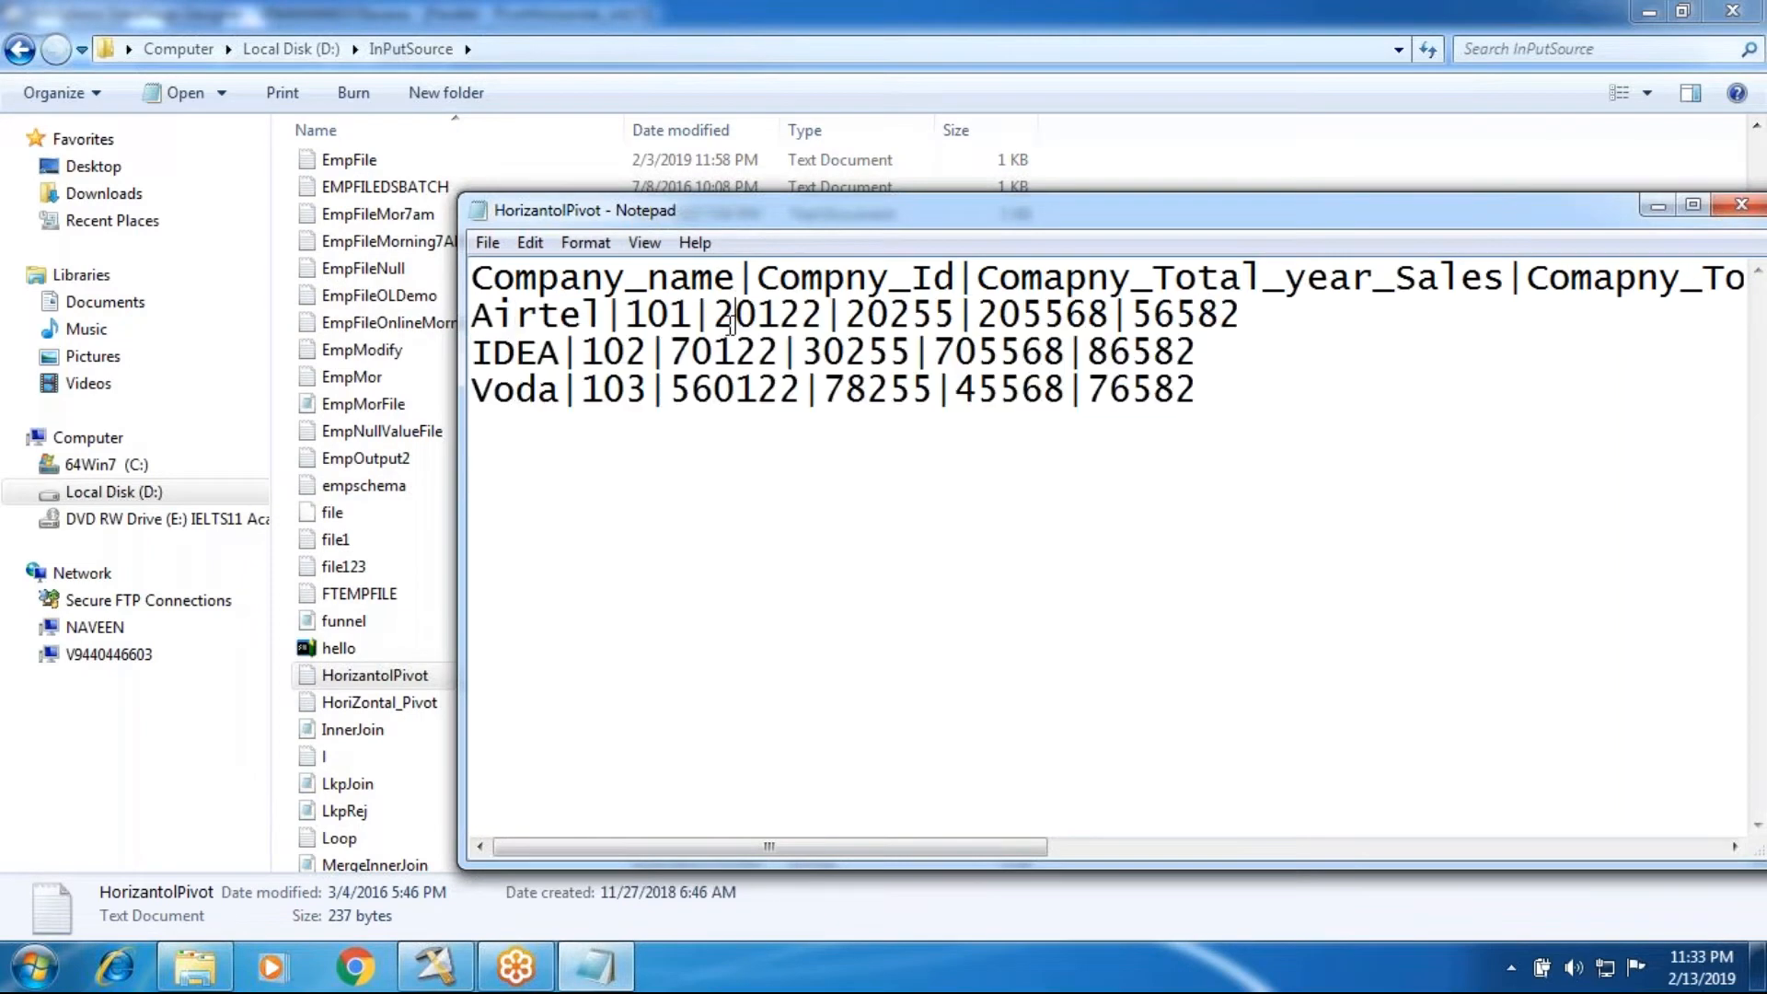
pyautogui.click(1137, 322)
pyautogui.click(1739, 204)
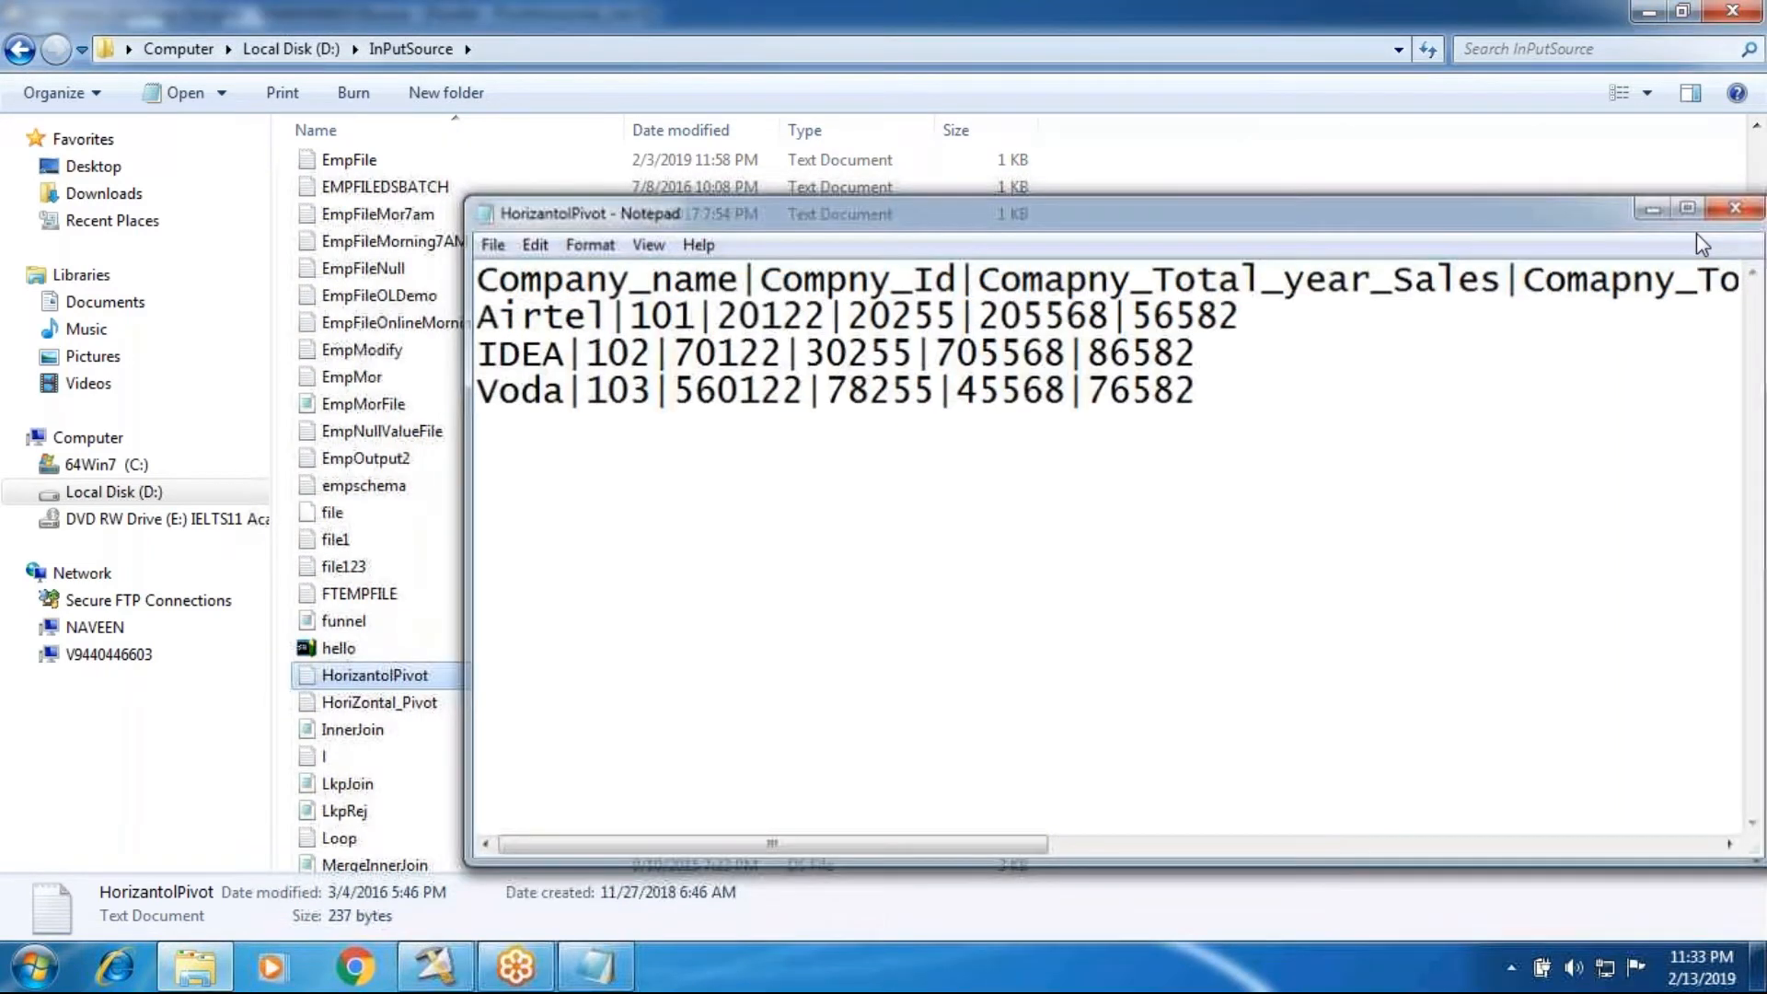
# Step: Return to DataStage Designer and view the data written to the Data_Set_3 stage, displaying up to 100 rows
pyautogui.click(436, 966)
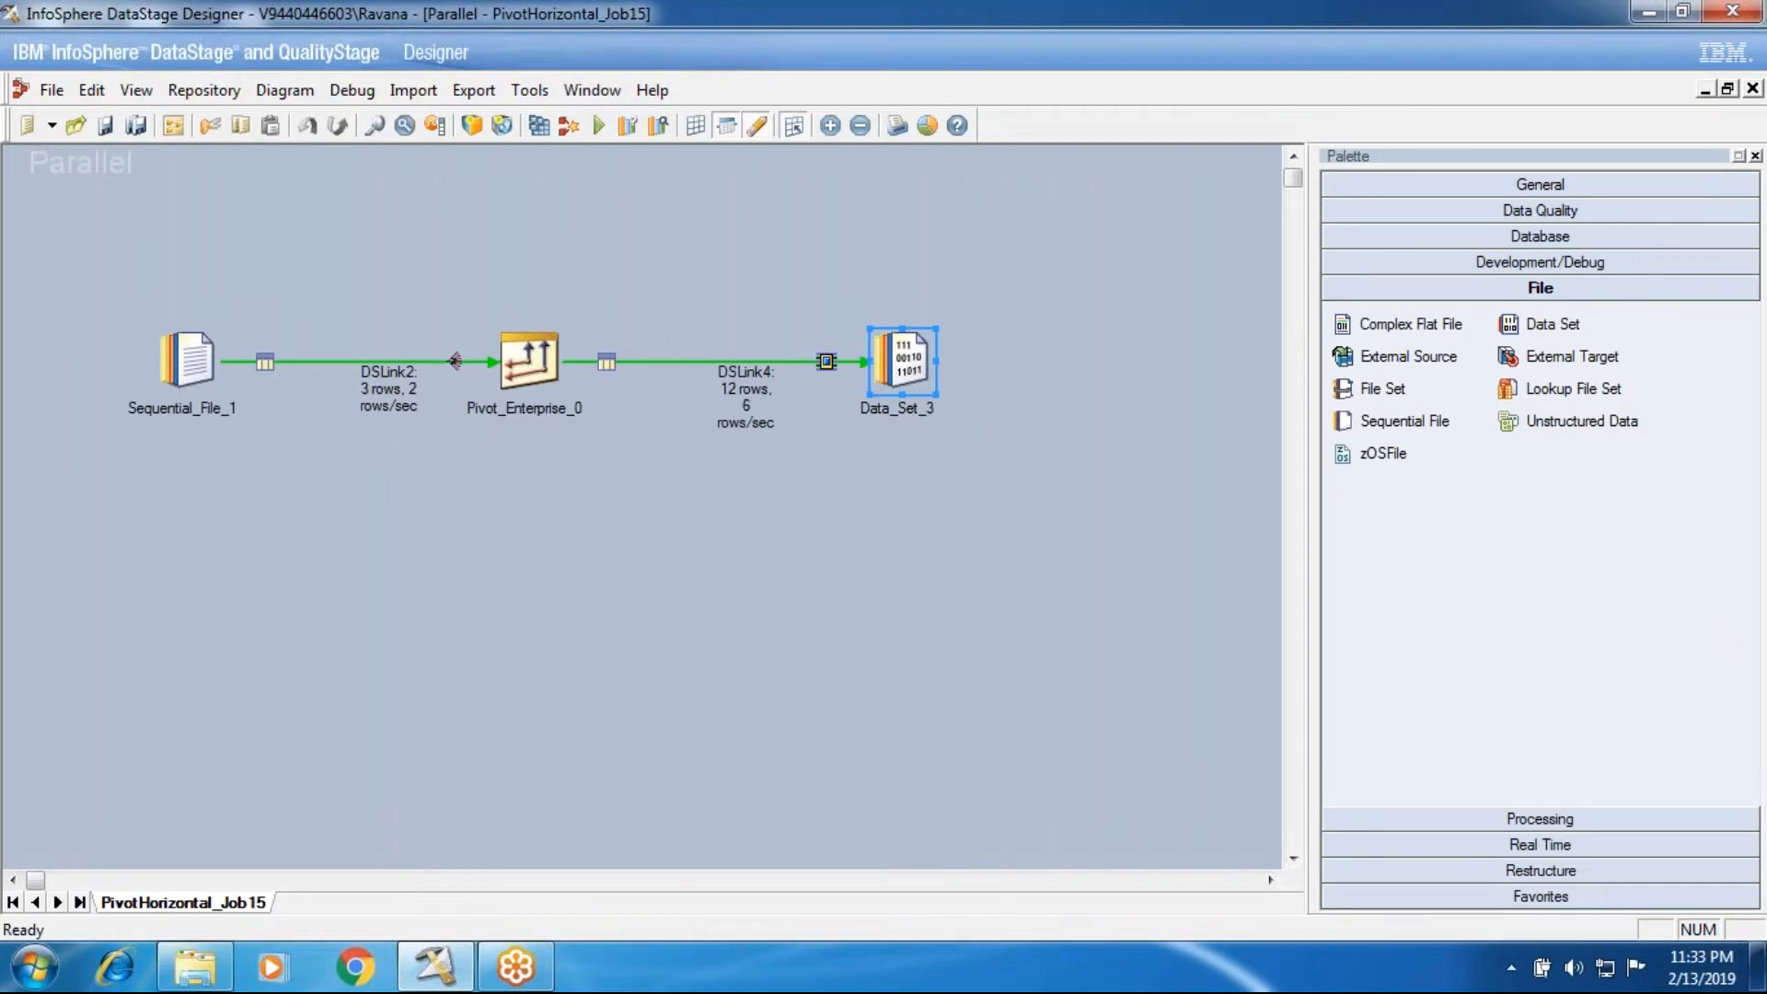
pyautogui.rightClick(921, 373)
pyautogui.click(986, 457)
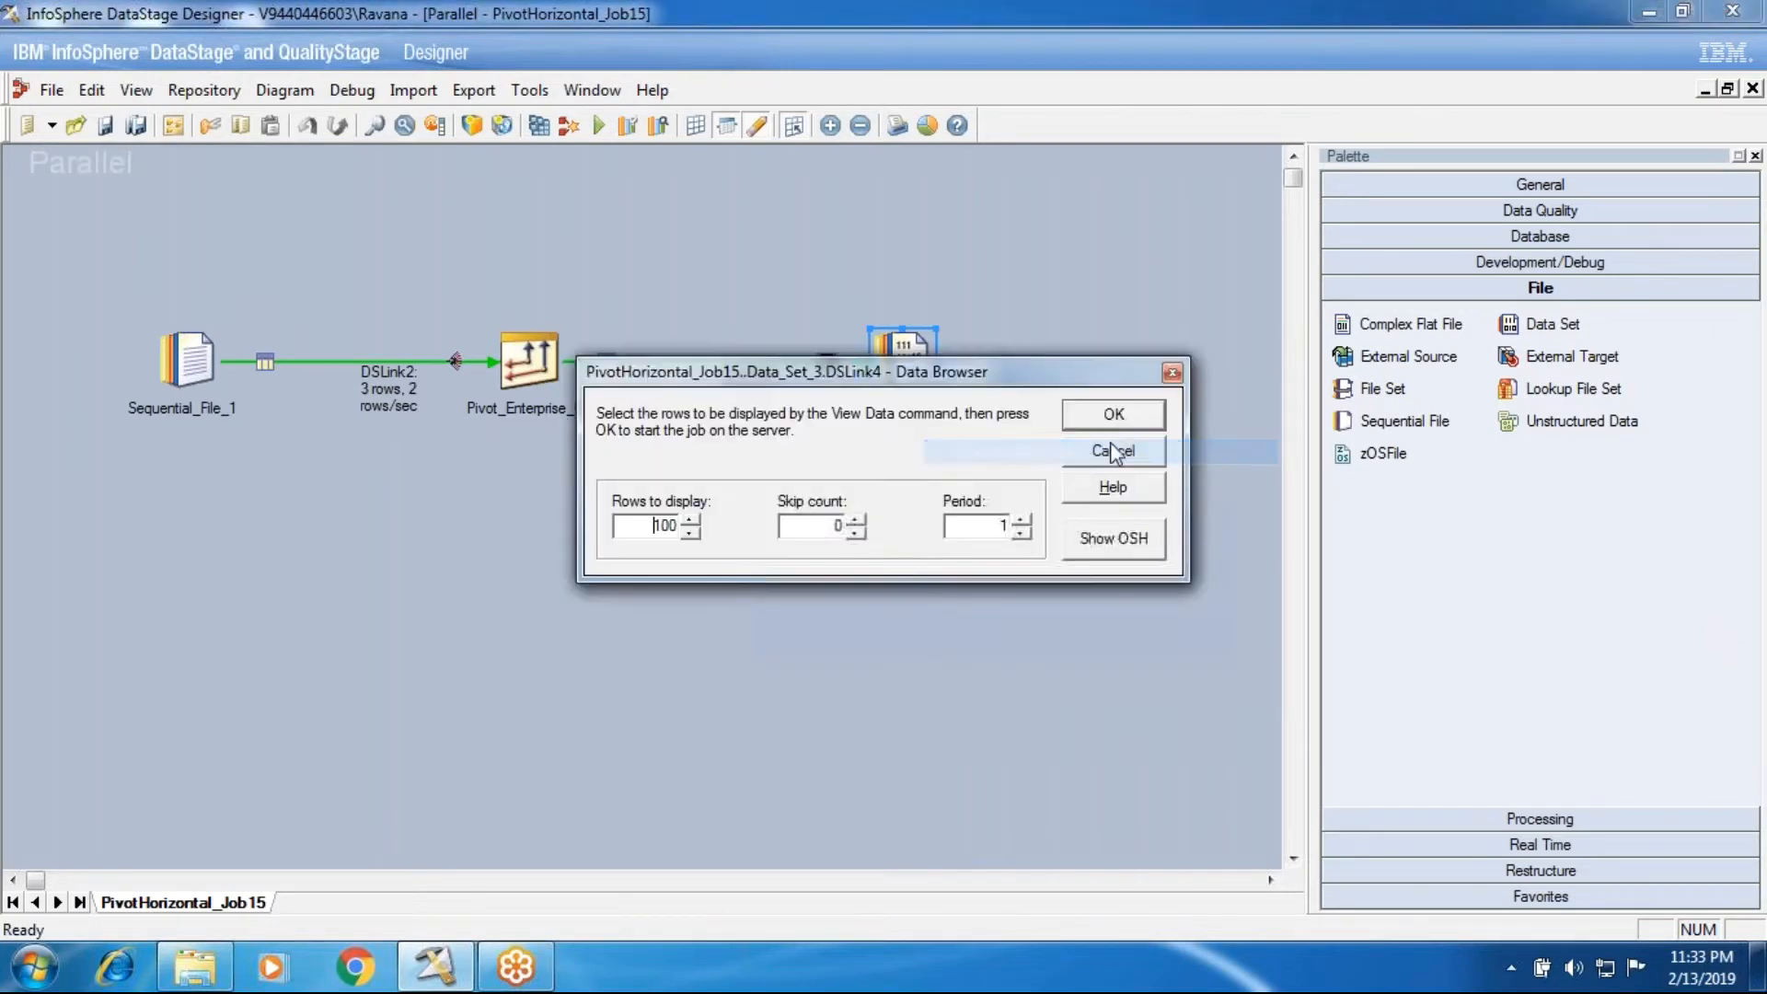
pyautogui.click(1243, 415)
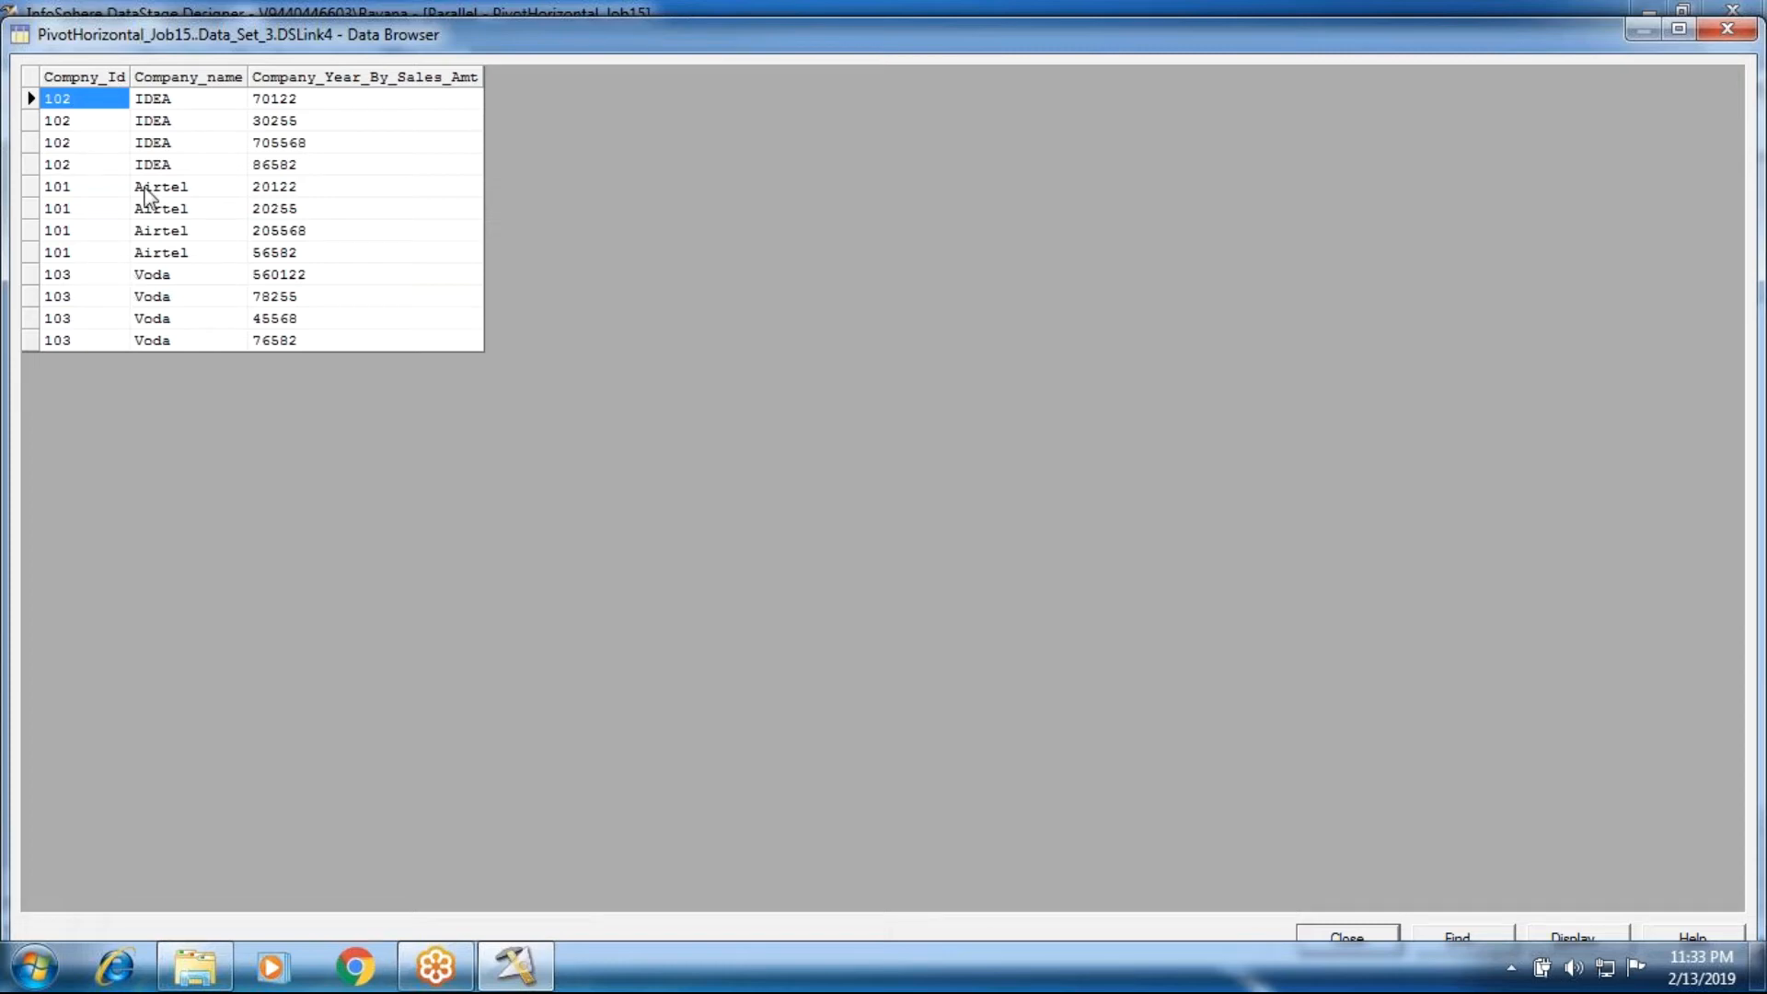
# Step: Compare the pivoted rows with the HorizantolPivot source file placed below them, and close both the file and the data view
pyautogui.click(217, 972)
pyautogui.doubleClick(374, 676)
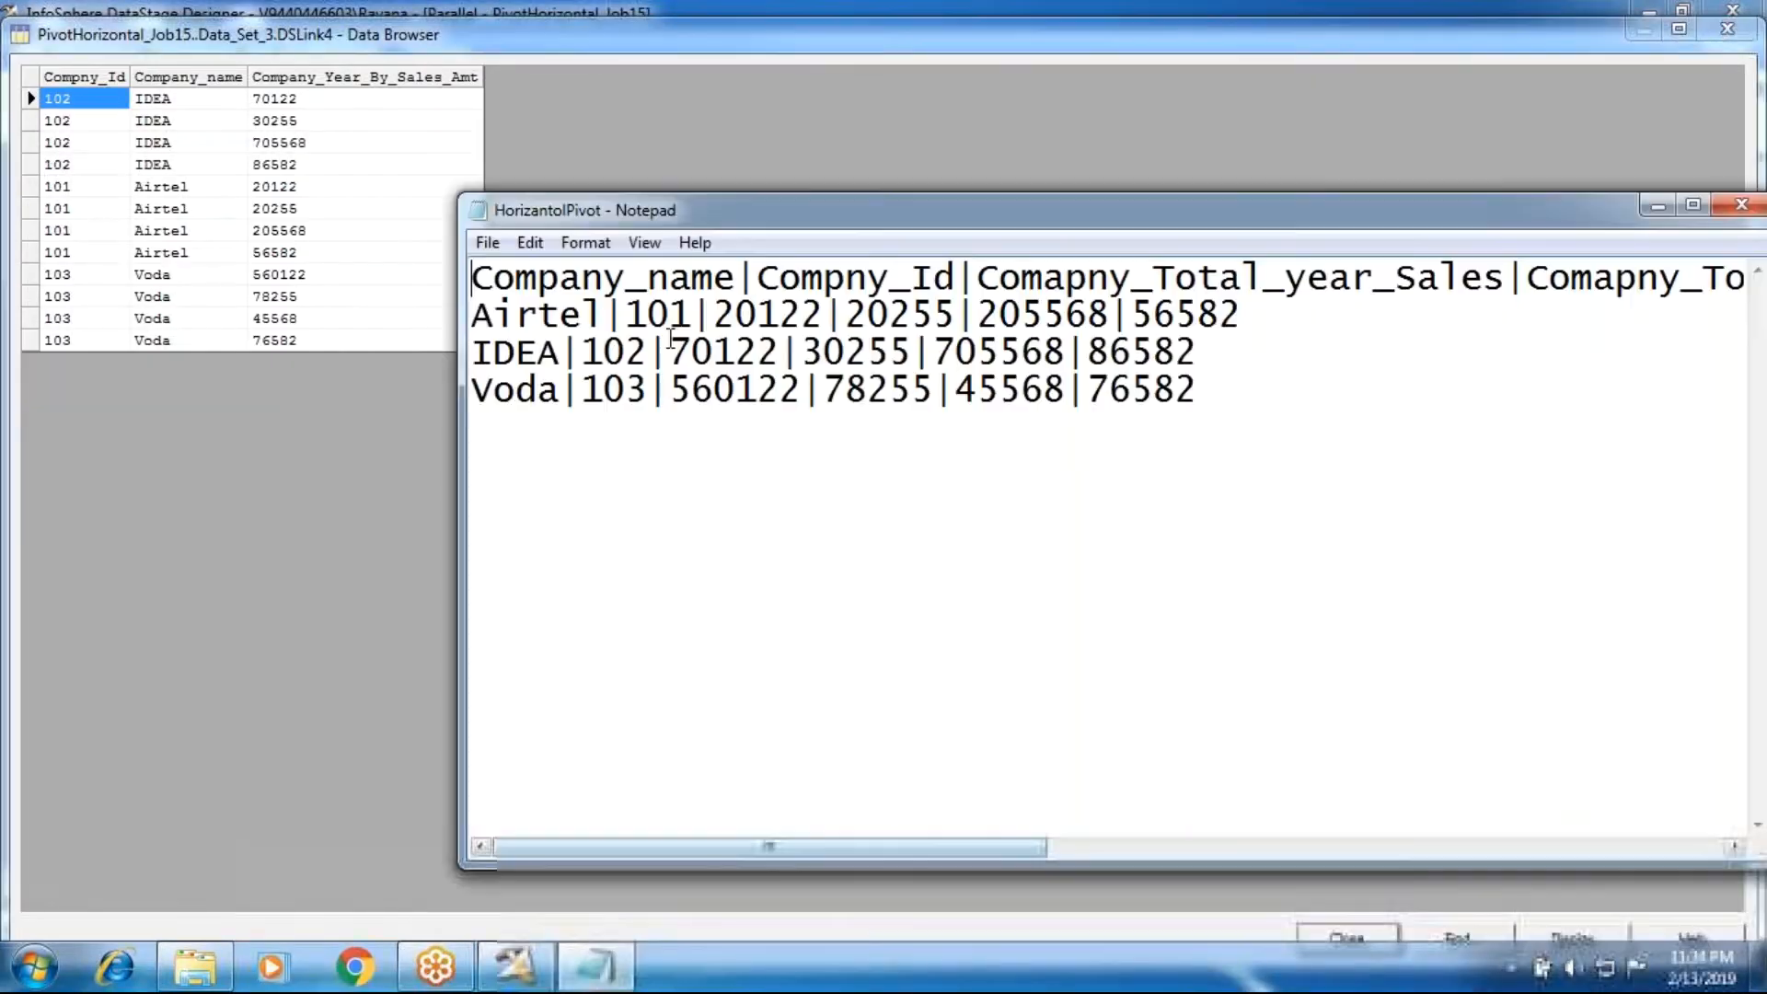
pyautogui.moveTo(692, 216); pyautogui.dragTo(236, 395)
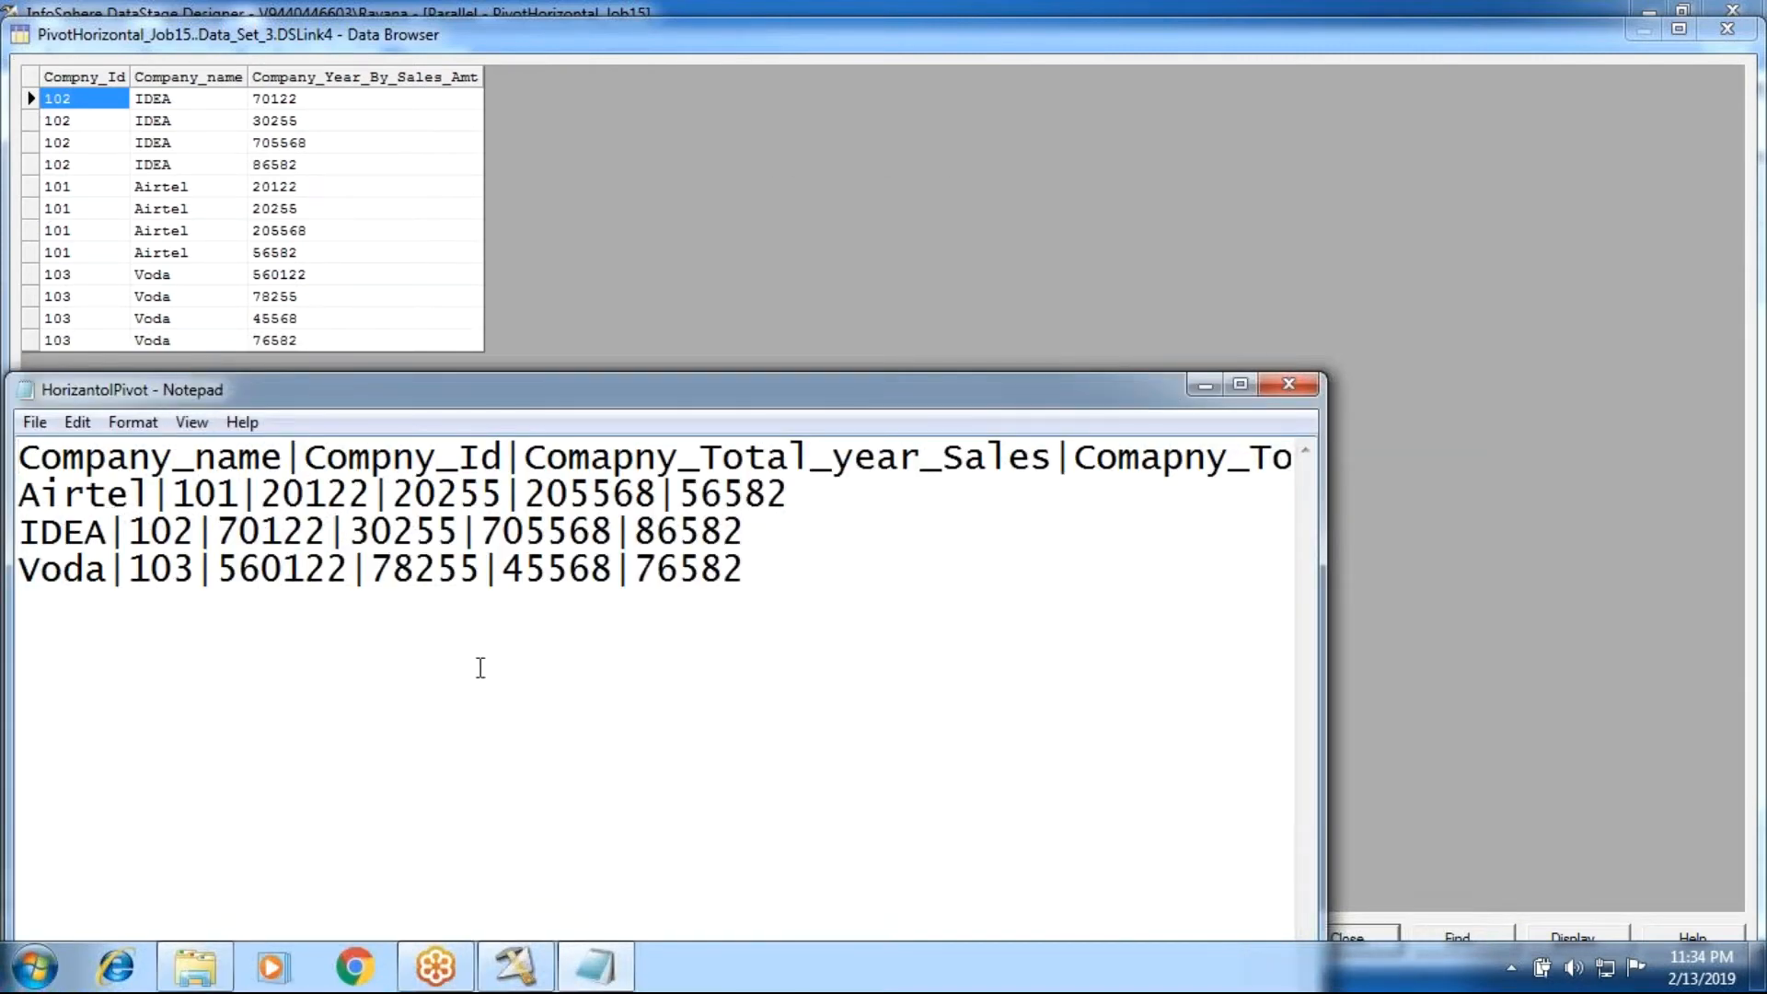
pyautogui.moveTo(828, 583); pyautogui.dragTo(238, 270)
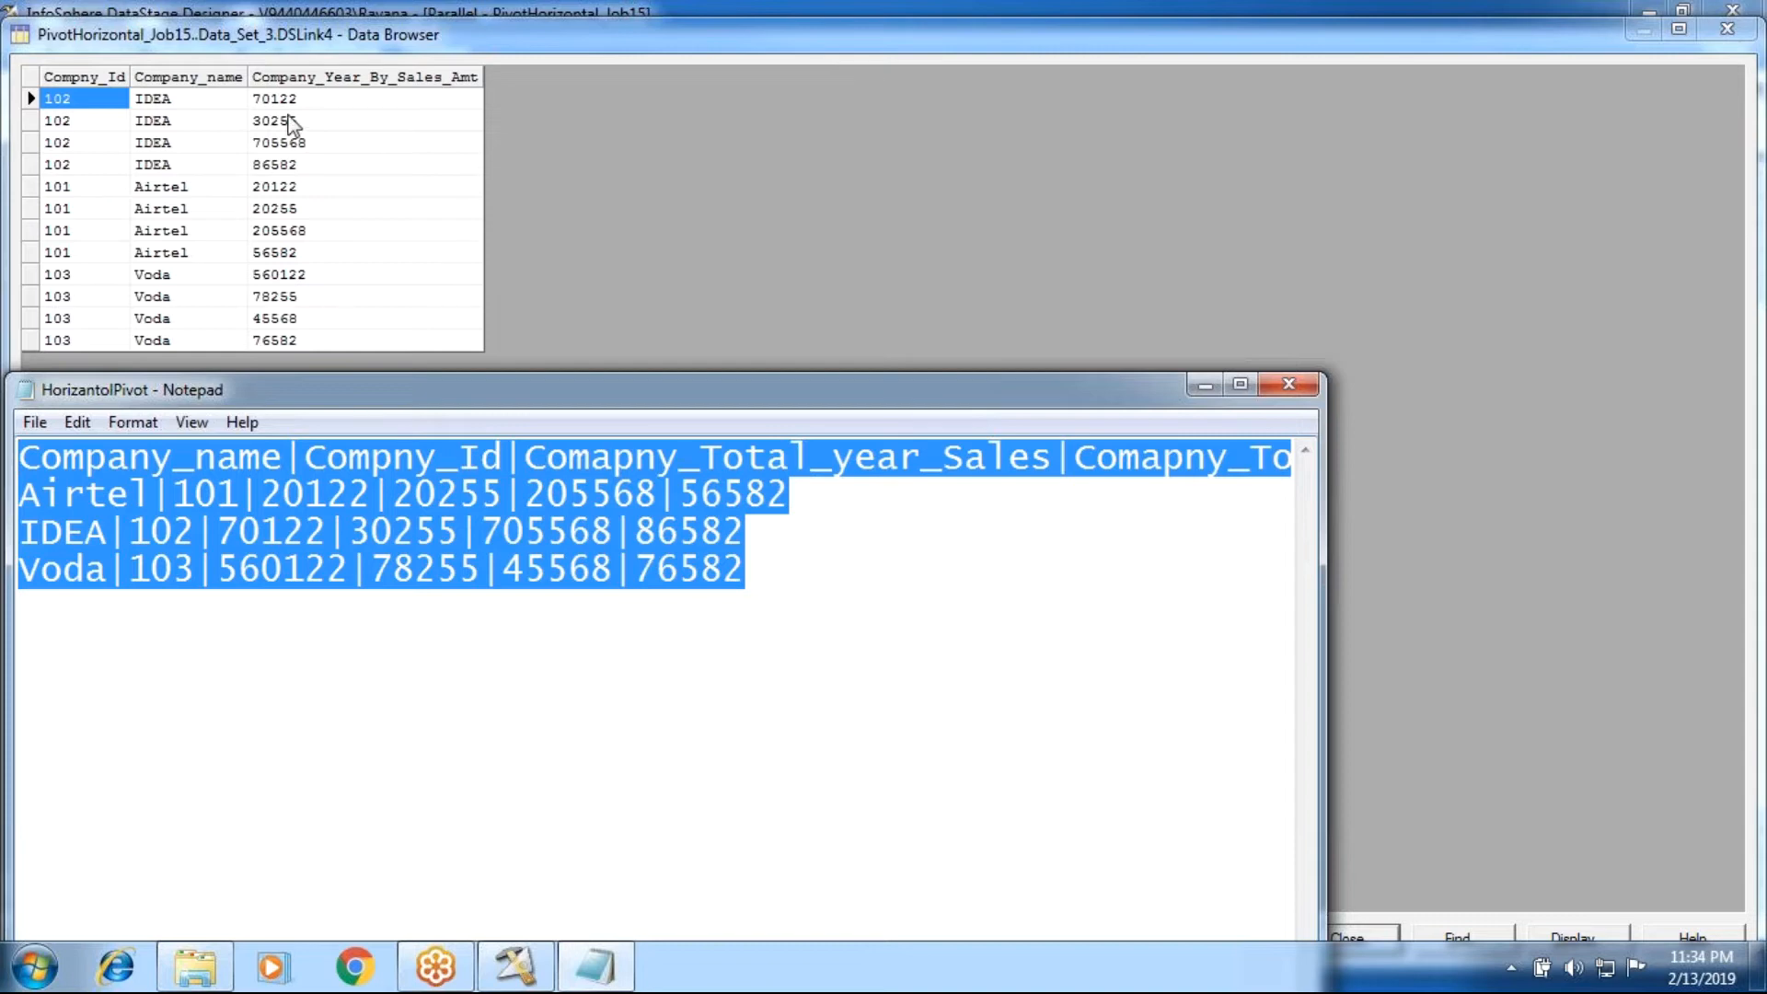
pyautogui.click(805, 632)
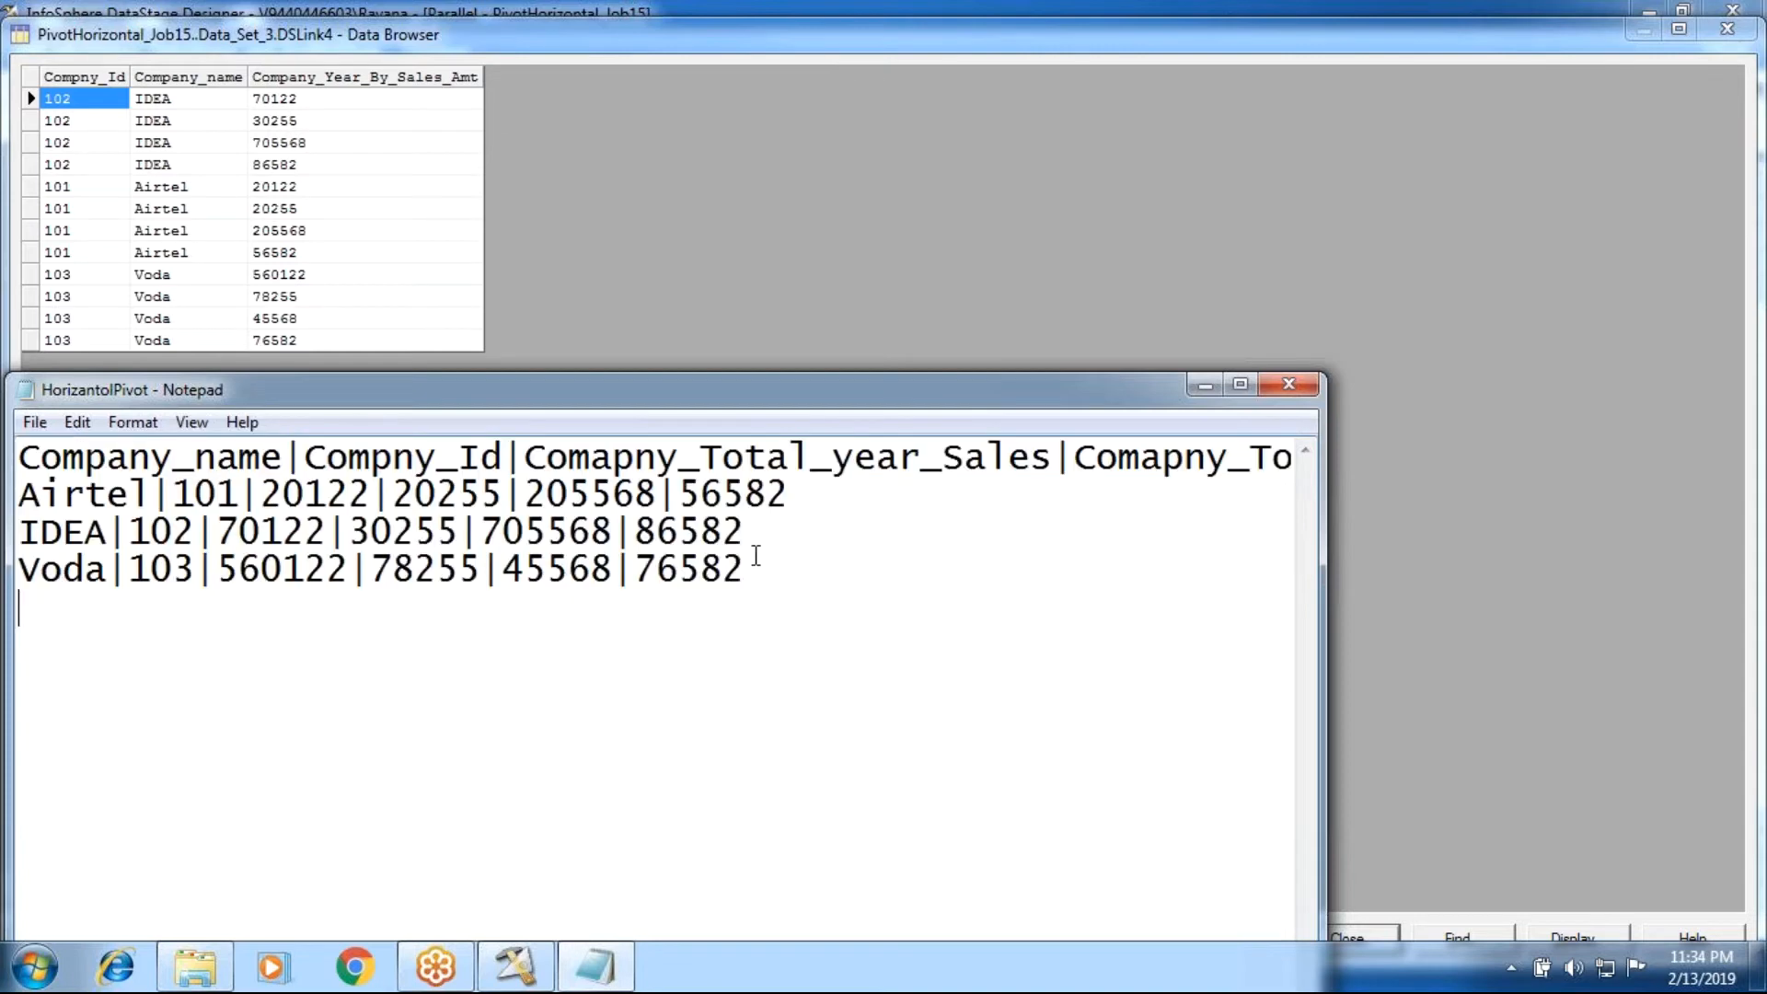
pyautogui.click(1289, 384)
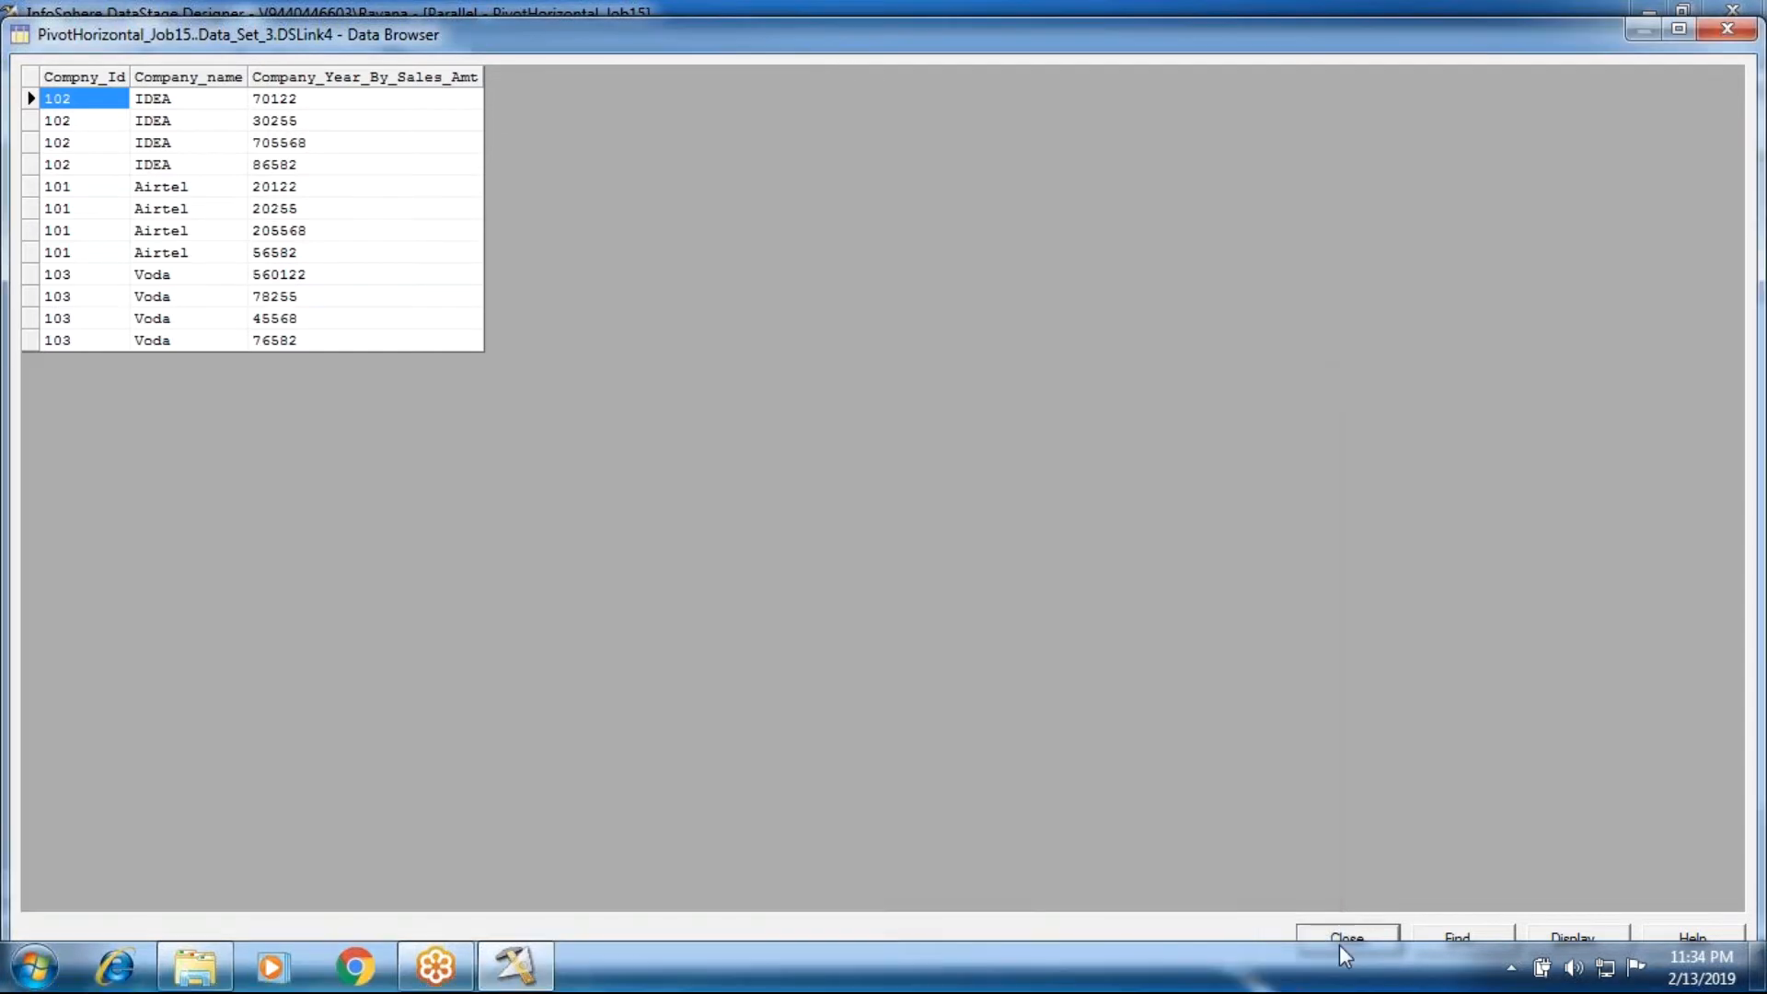
pyautogui.click(1339, 937)
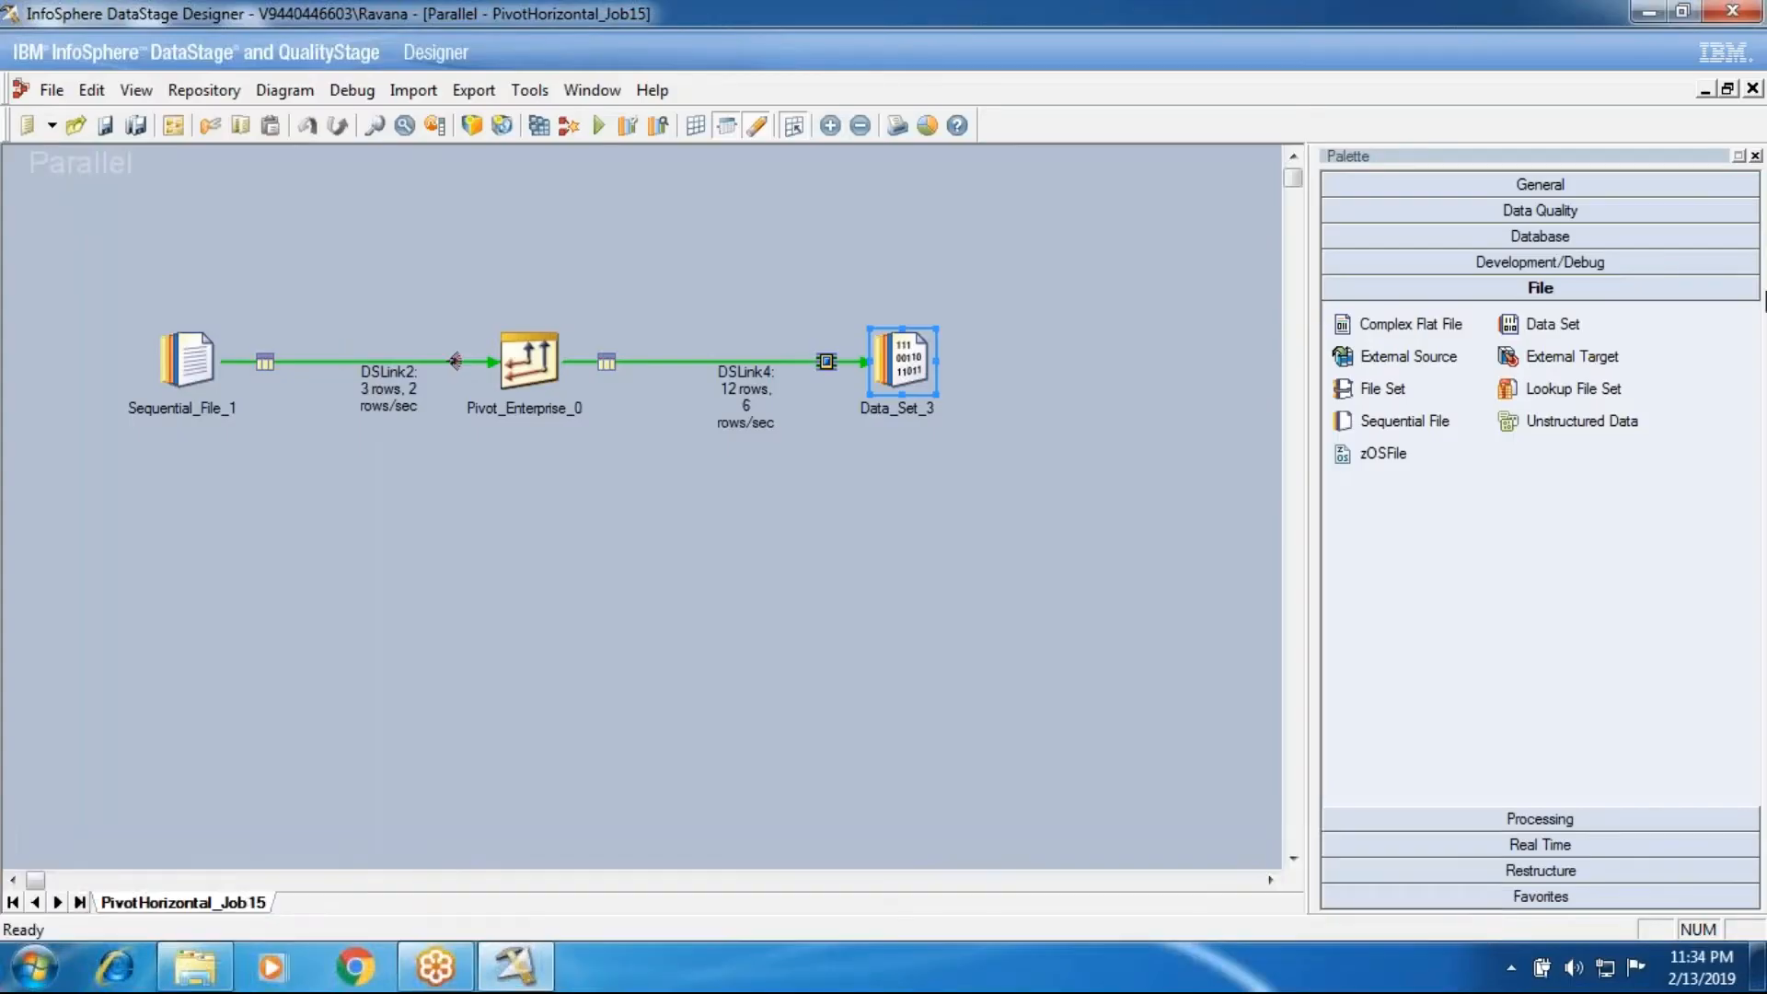
# Step: Close PivotHorizontal_Job15, create a new parallel job and maximize its design window
pyautogui.click(1752, 90)
pyautogui.click(29, 89)
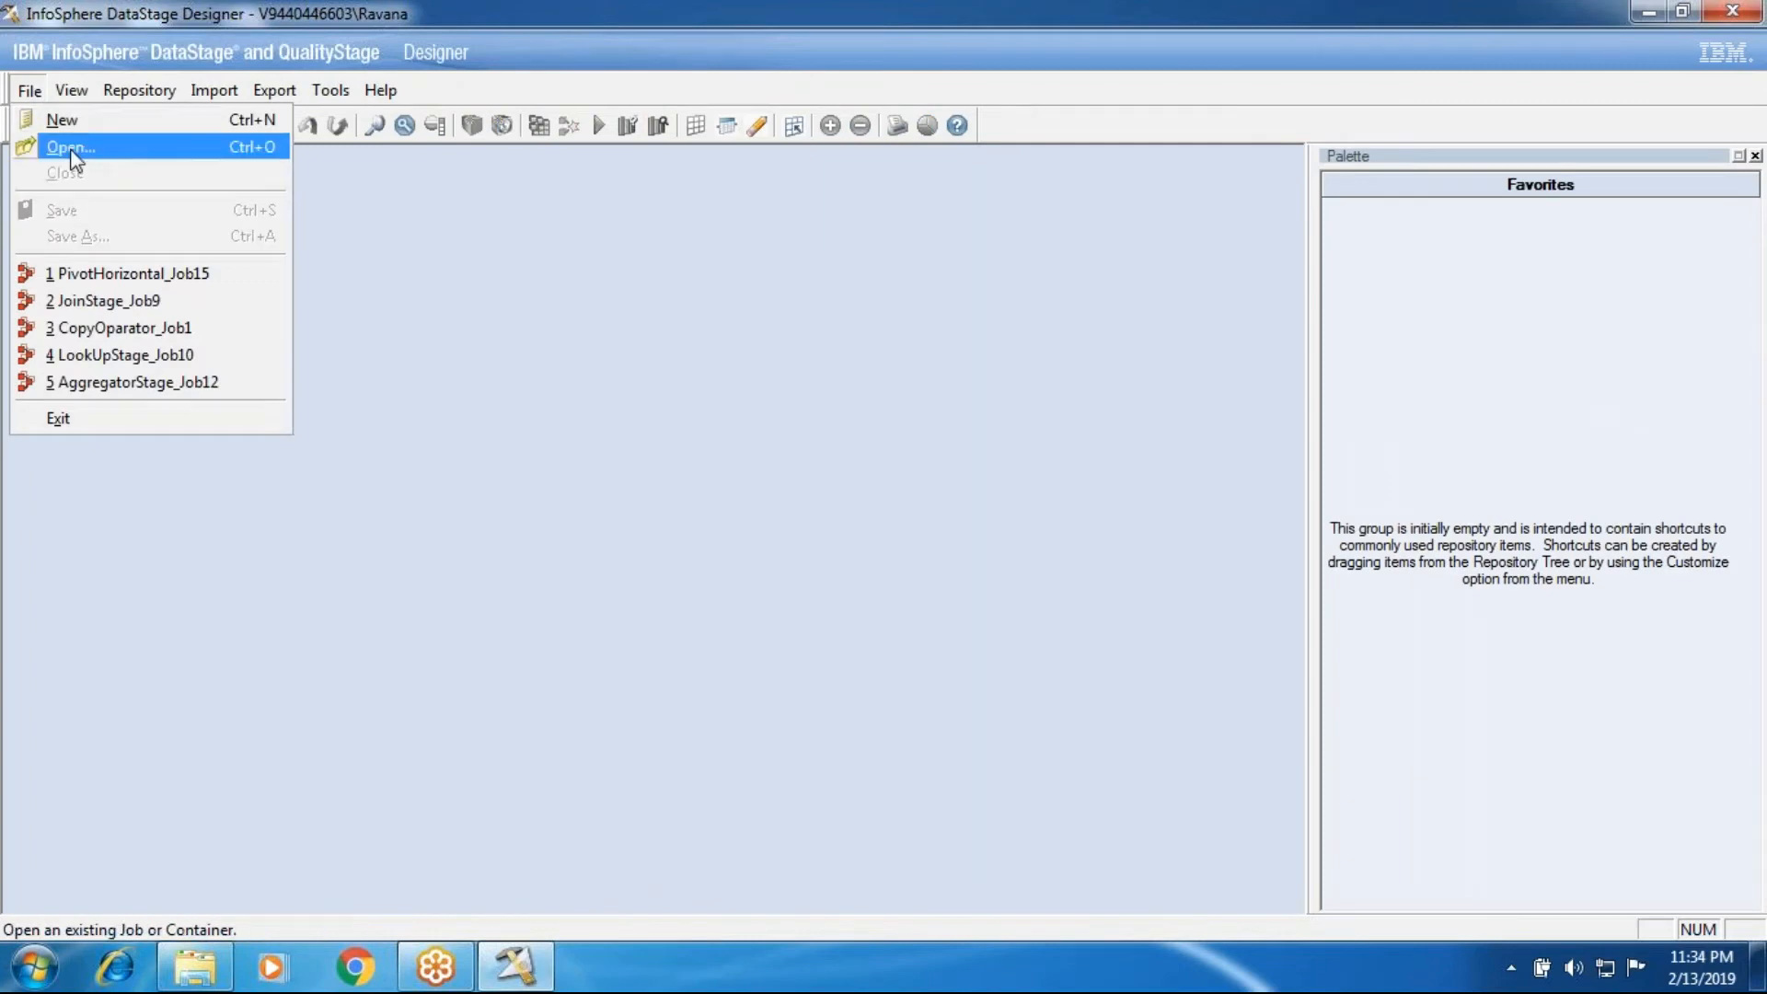
pyautogui.click(29, 89)
pyautogui.click(29, 89)
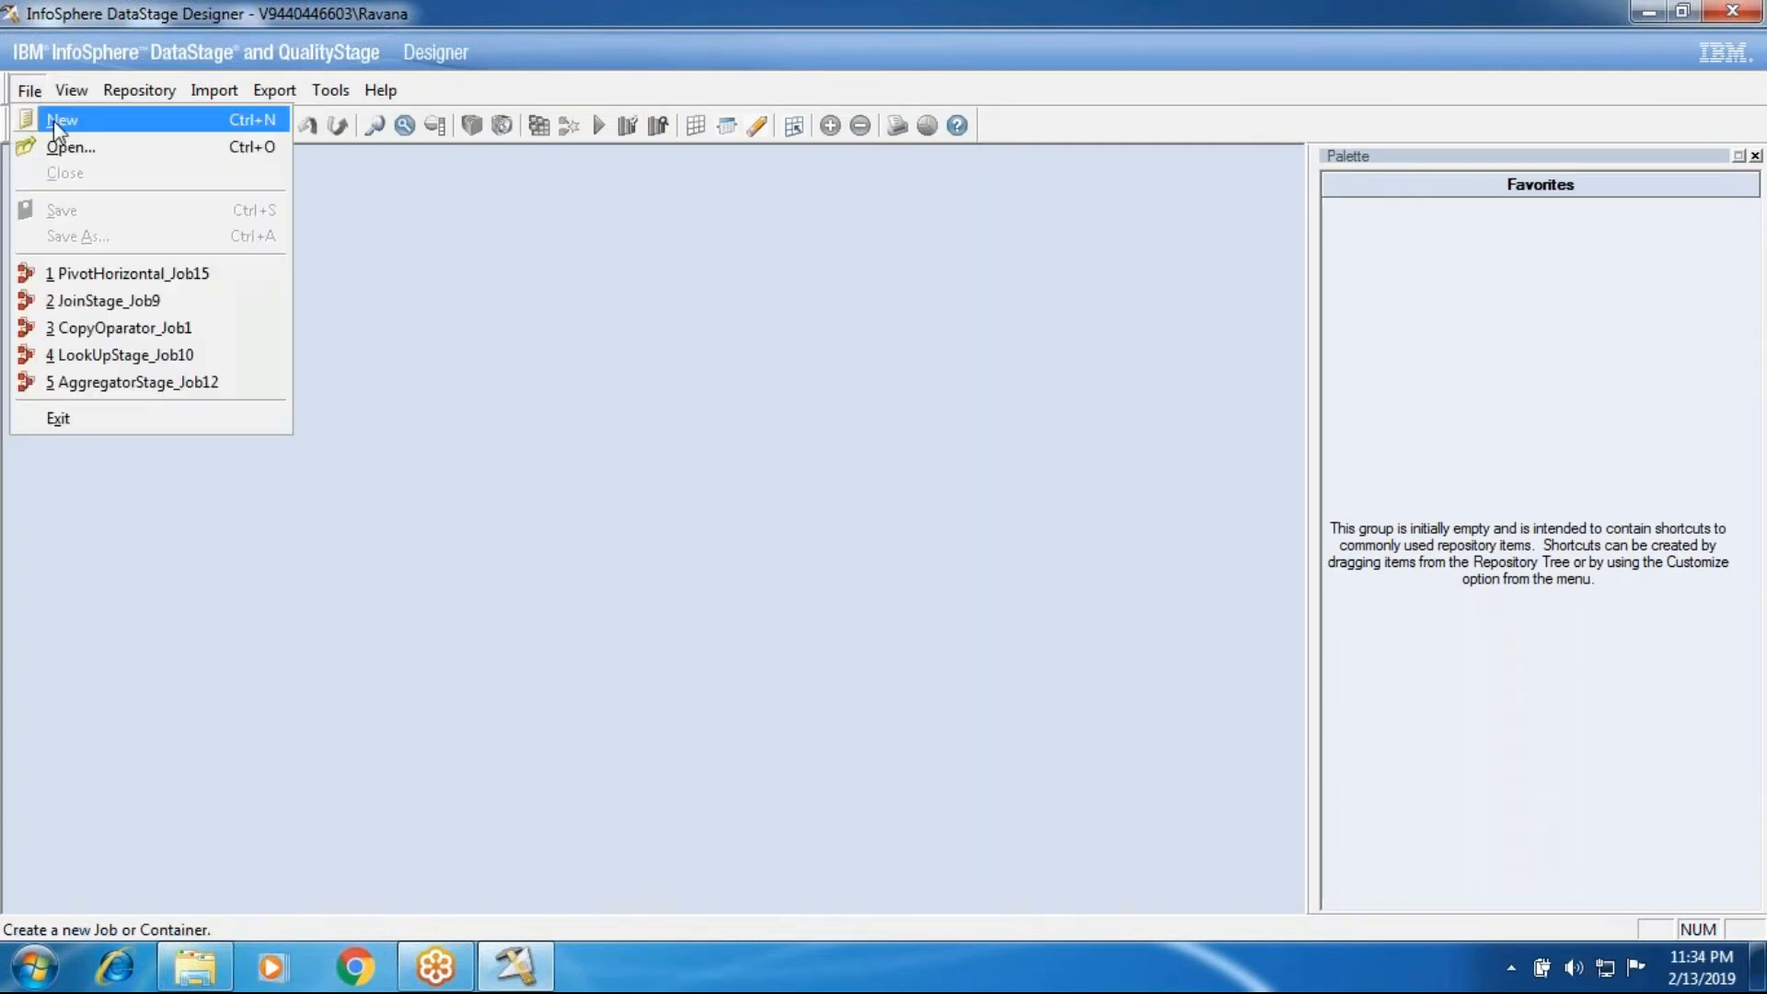
pyautogui.click(54, 120)
pyautogui.click(630, 343)
pyautogui.click(972, 340)
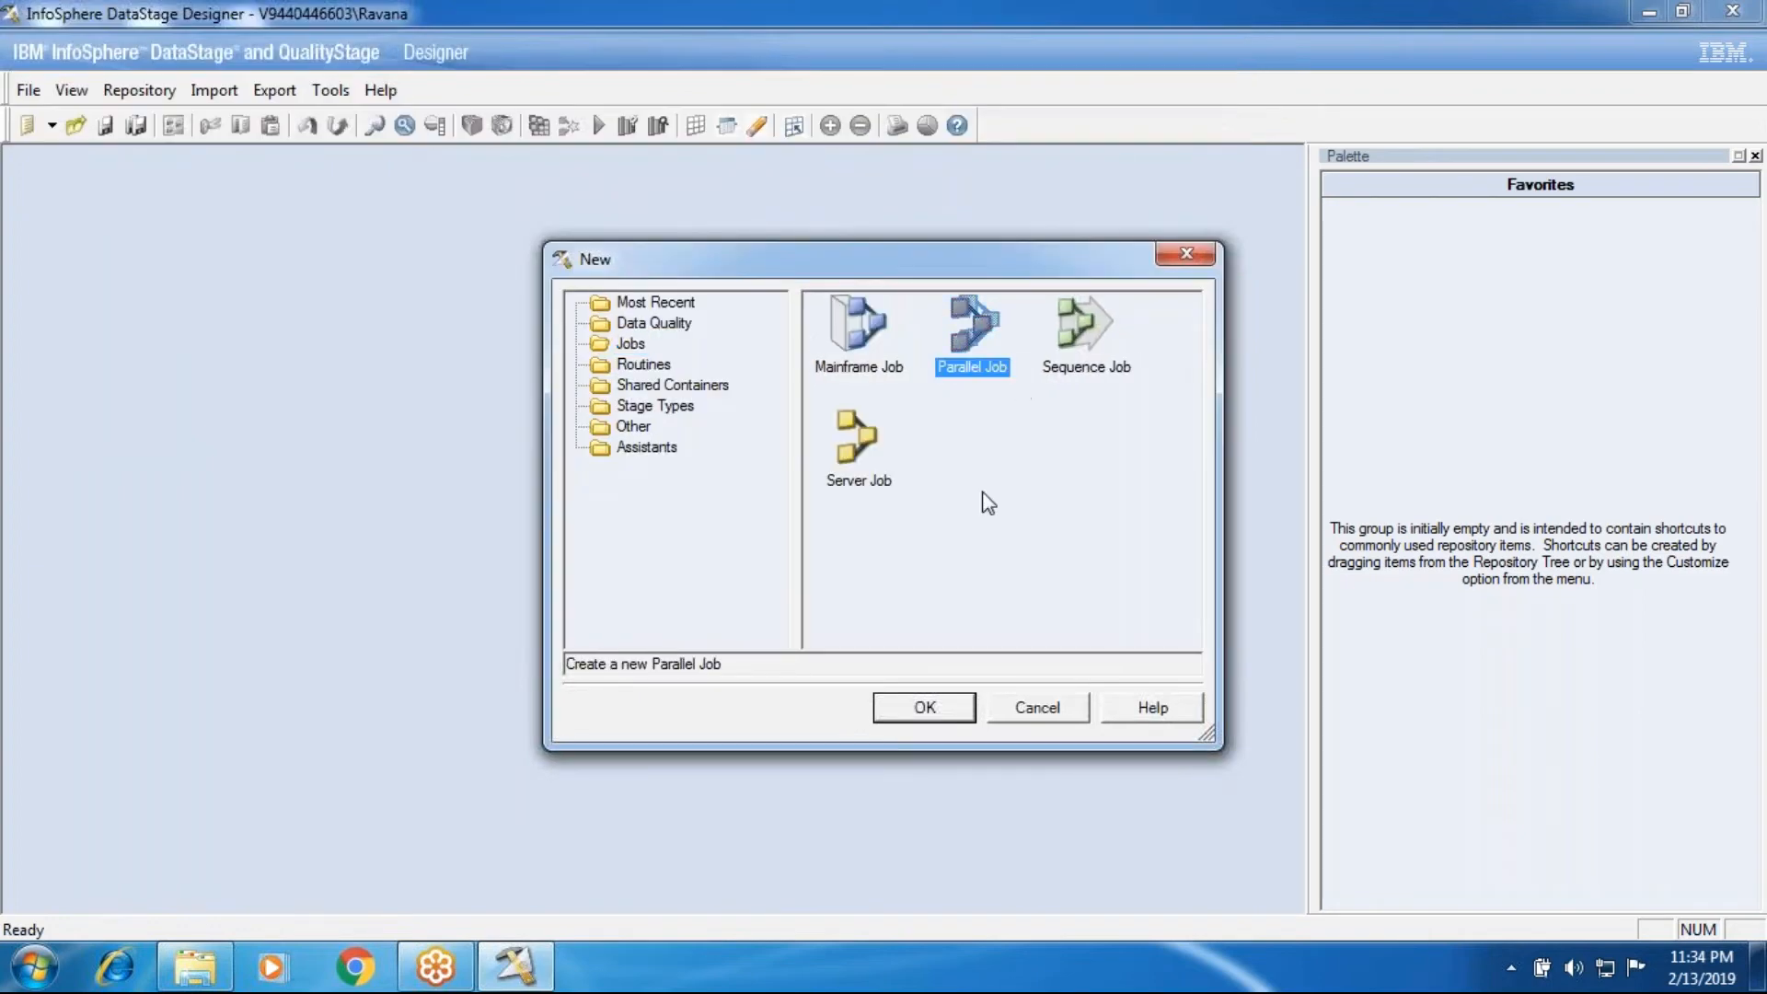
pyautogui.click(929, 716)
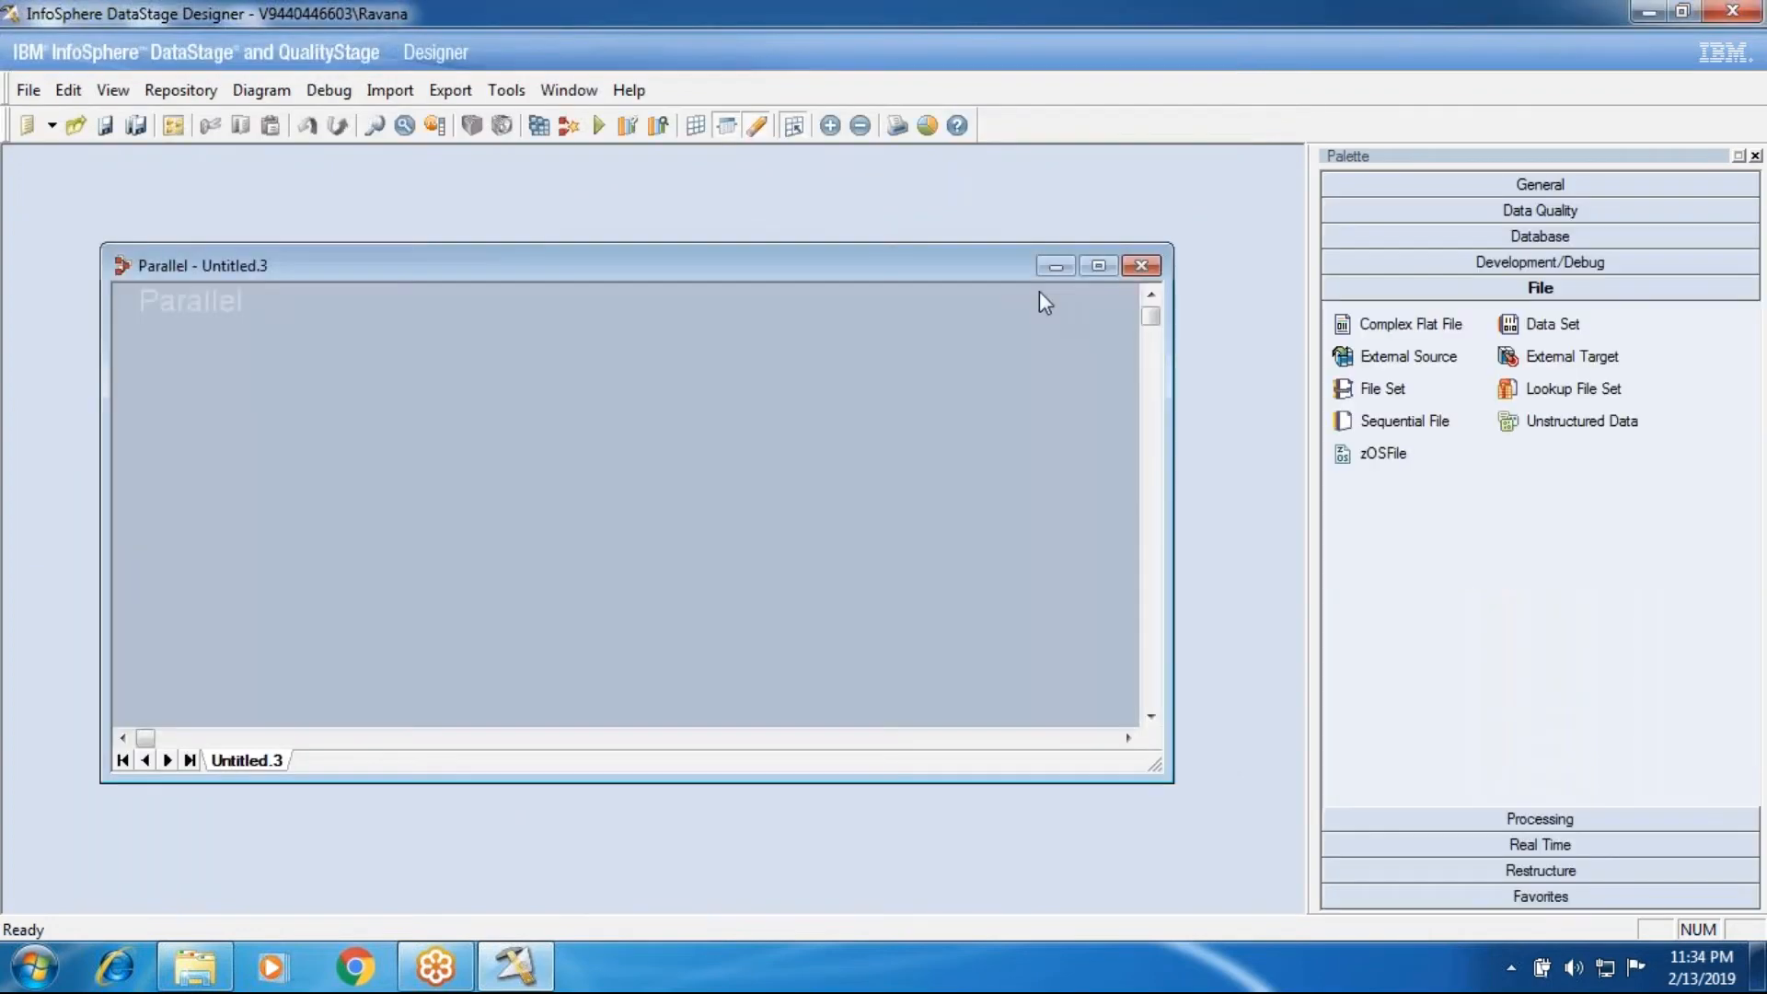
pyautogui.click(1098, 265)
# Step: Place a Sequential File stage at the left edge of the new job's canvas
pyautogui.click(1540, 818)
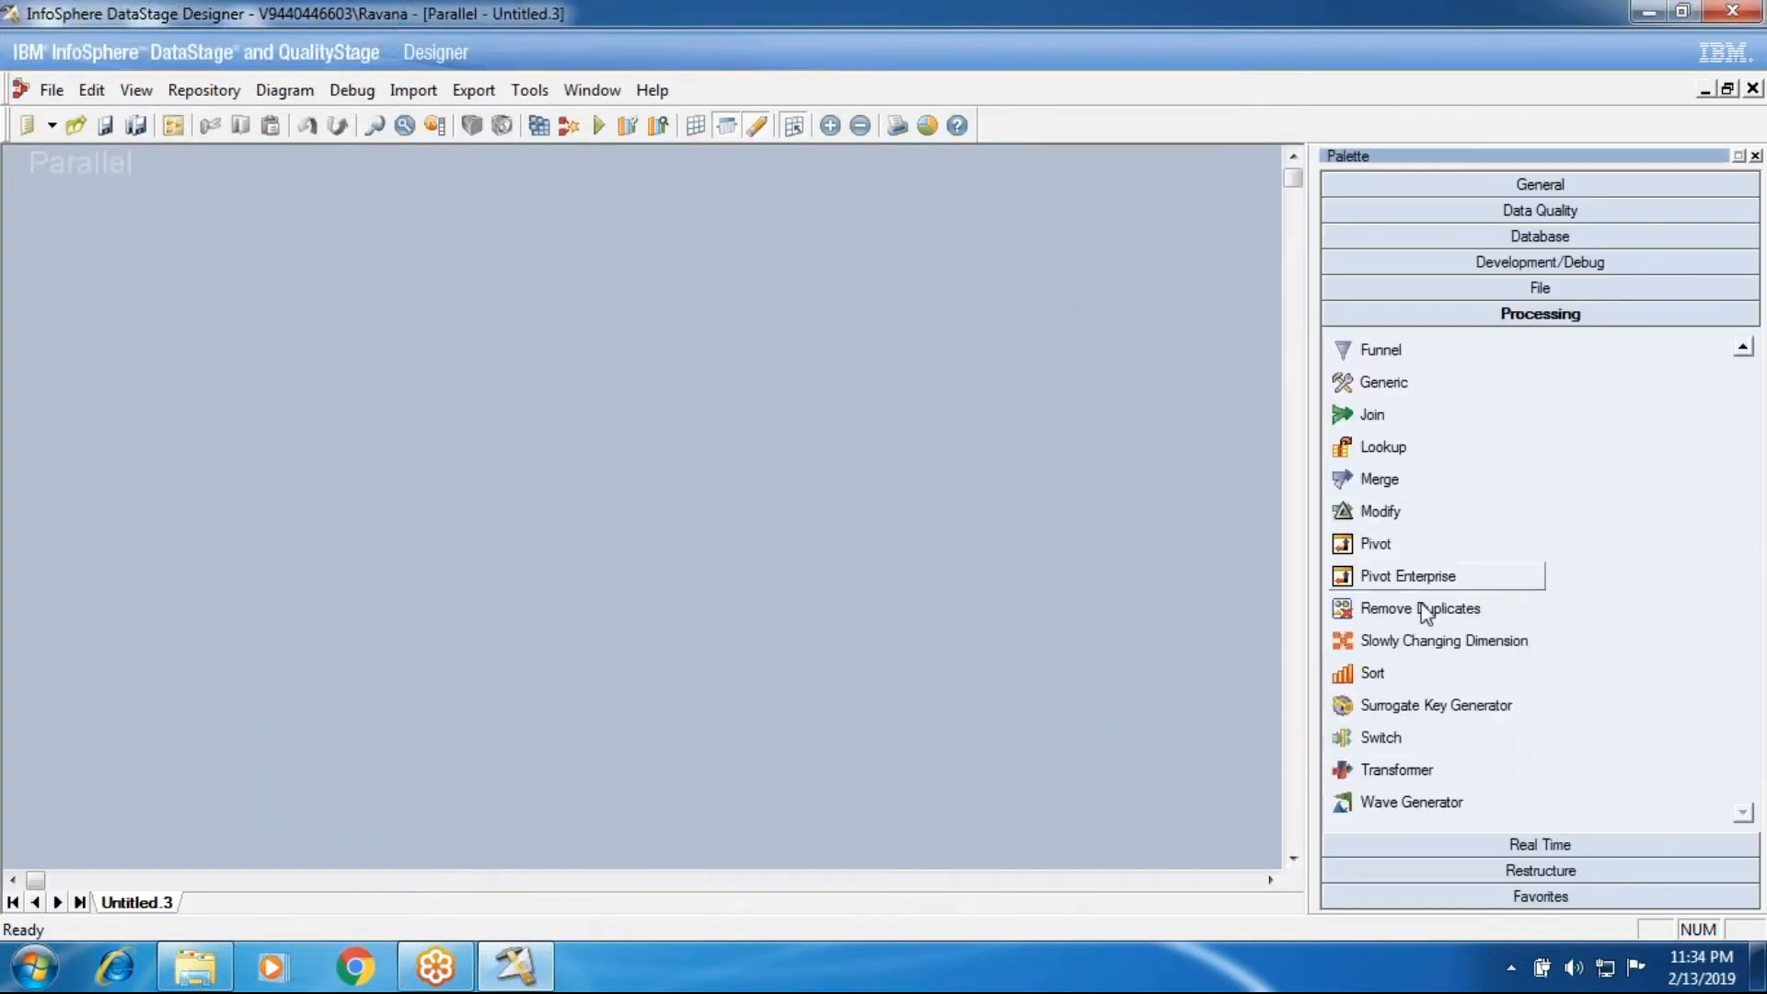
pyautogui.click(1484, 287)
pyautogui.moveTo(1441, 412); pyautogui.dragTo(40, 430)
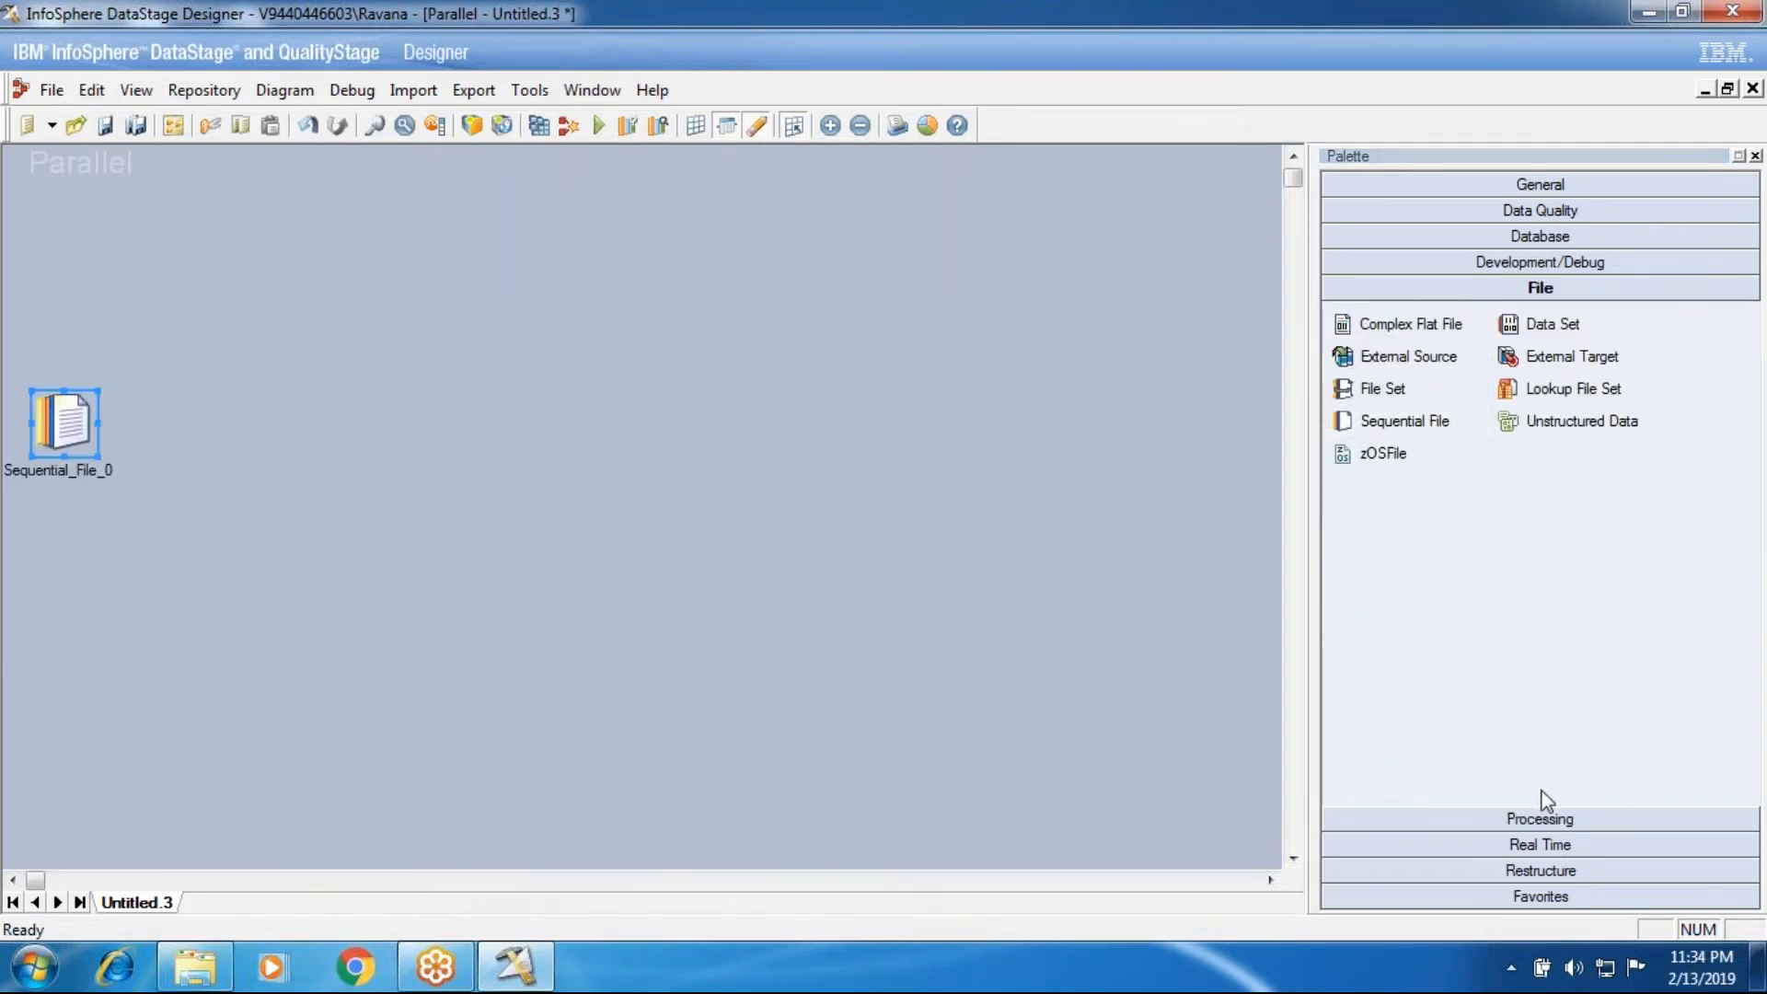
# Step: Add a Pivot Enterprise stage fed by the Sequential File stage, and link its output to a new Data Set stage
pyautogui.click(1535, 819)
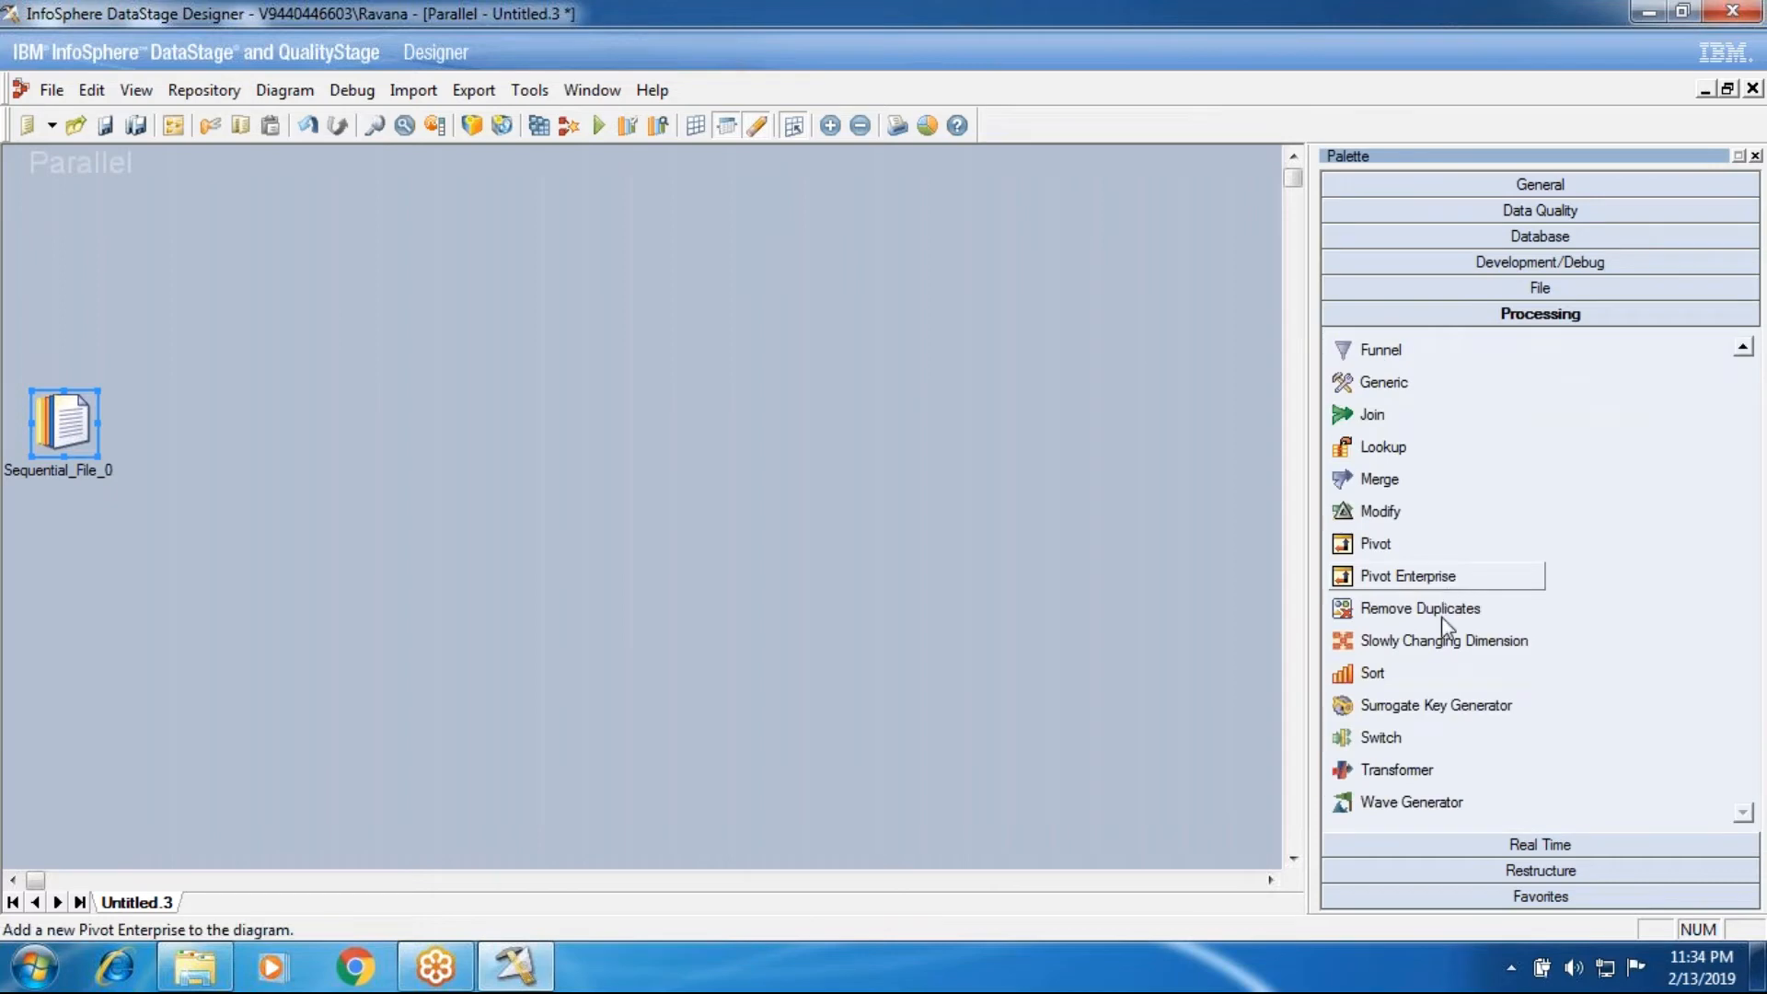
pyautogui.scroll(4, 1457, 764)
pyautogui.scroll(2, 1457, 764)
pyautogui.scroll(-5, 1458, 764)
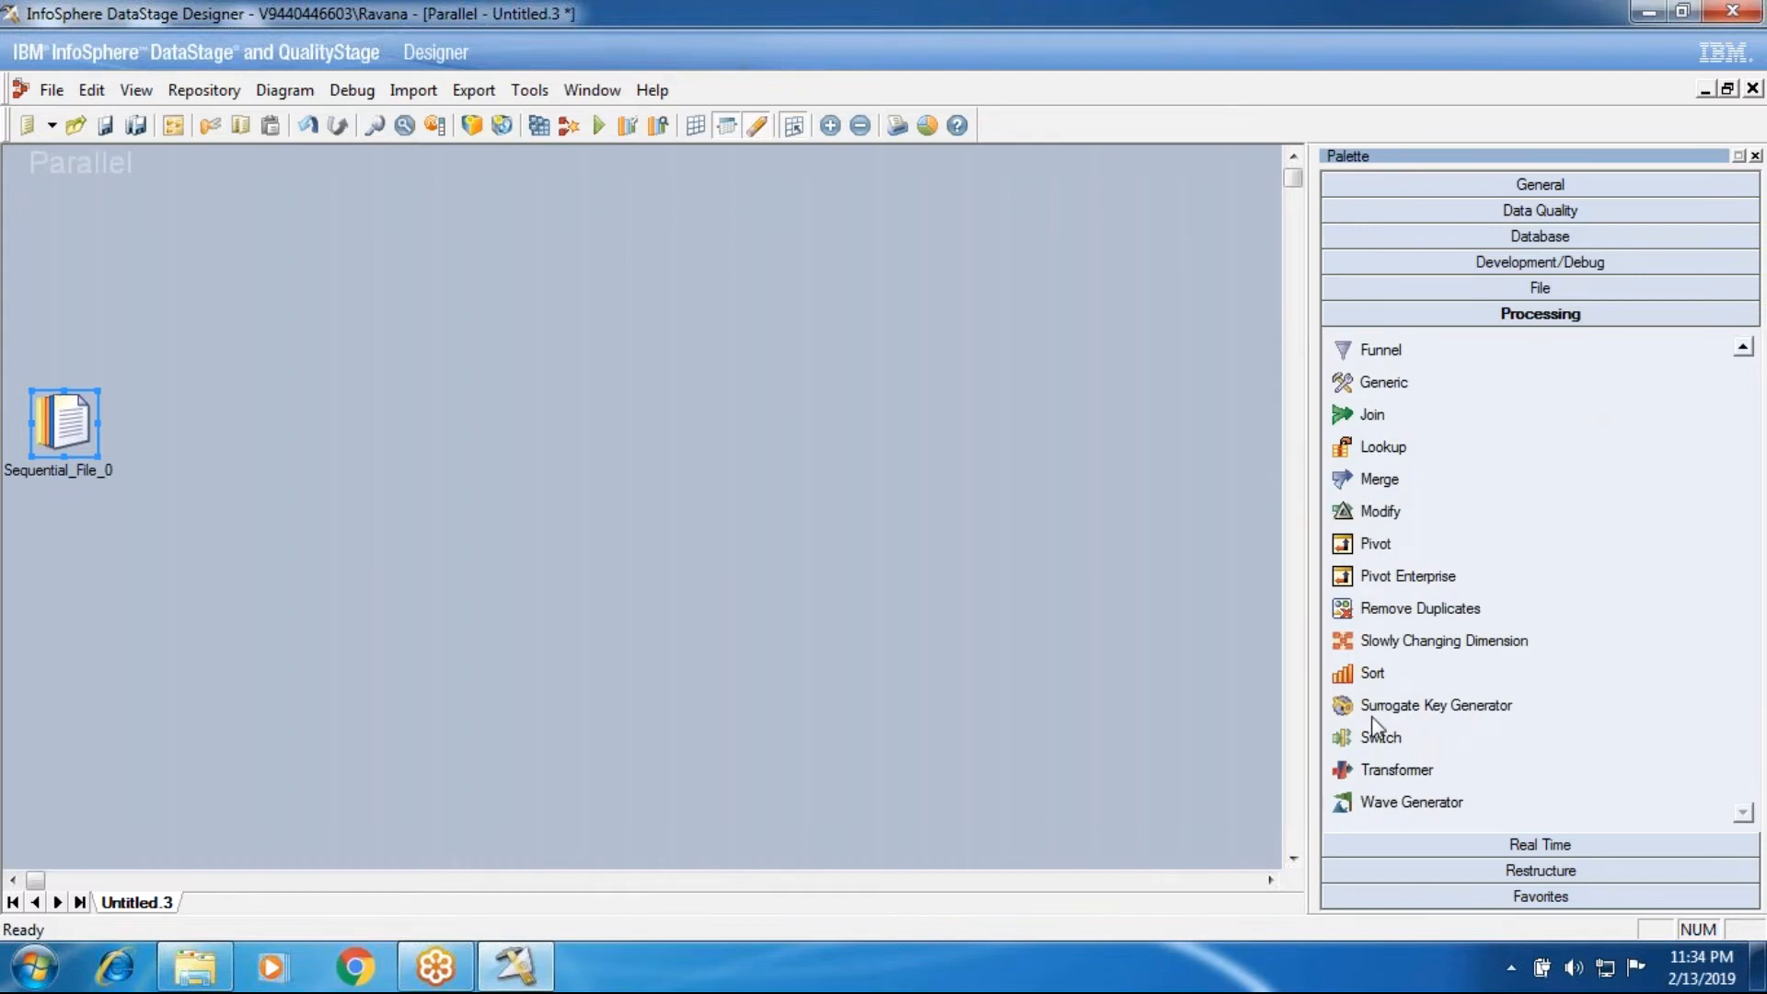
pyautogui.moveTo(73, 423)
pyautogui.mouseDown()
pyautogui.moveTo(138, 468)
pyautogui.moveTo(388, 416)
pyautogui.moveTo(626, 424)
pyautogui.mouseUp()
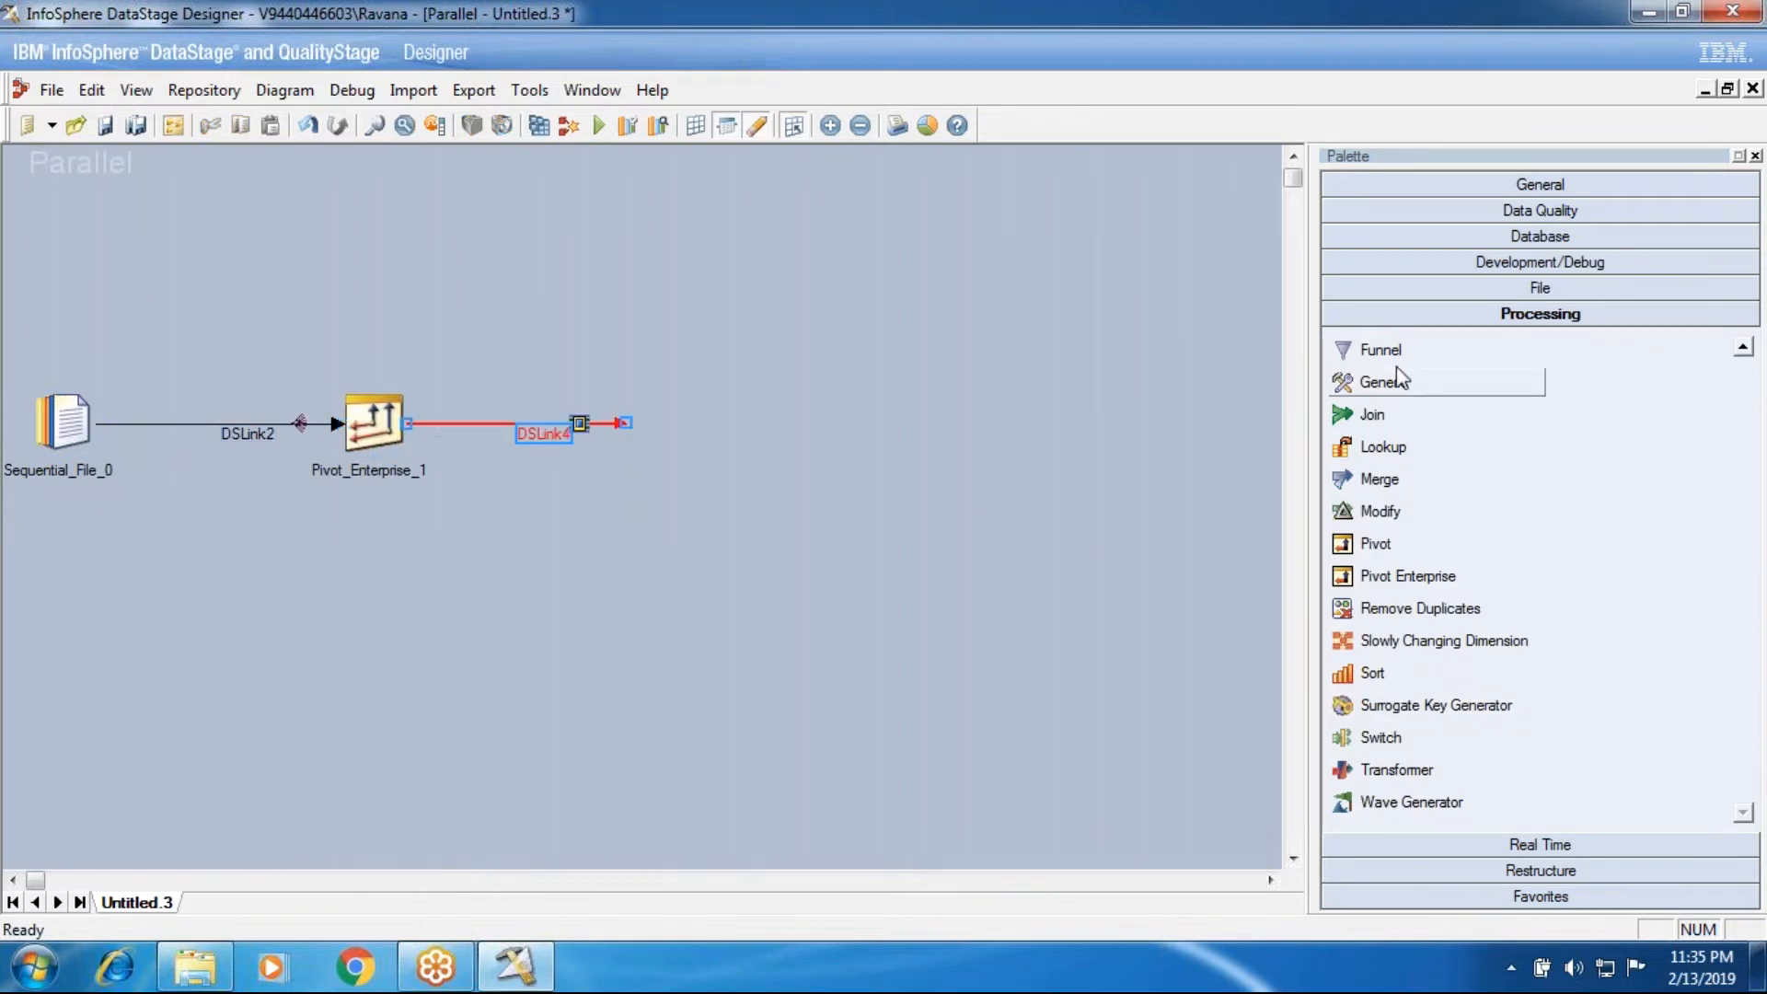
pyautogui.click(1441, 289)
pyautogui.moveTo(1539, 324); pyautogui.dragTo(628, 421)
# Step: Set the Sequential File stage's source file to D:\InPutSource\Vertical_Pivot_New.txt
pyautogui.doubleClick(63, 423)
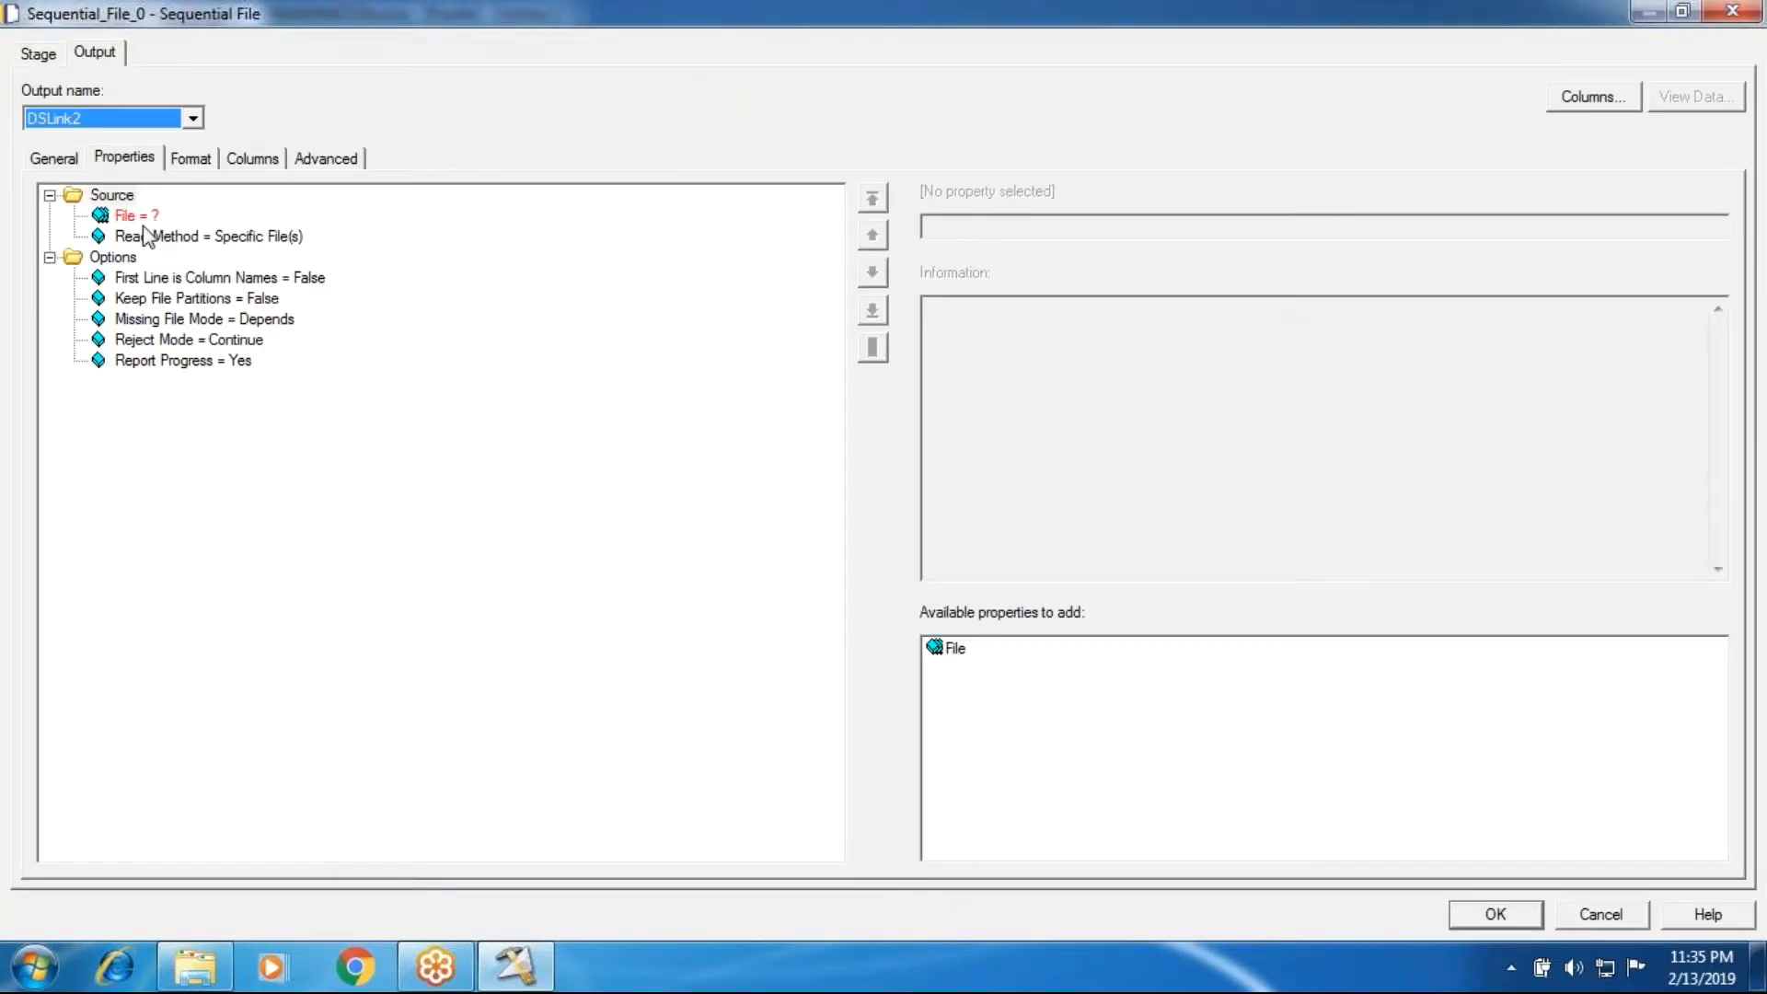
pyautogui.click(133, 215)
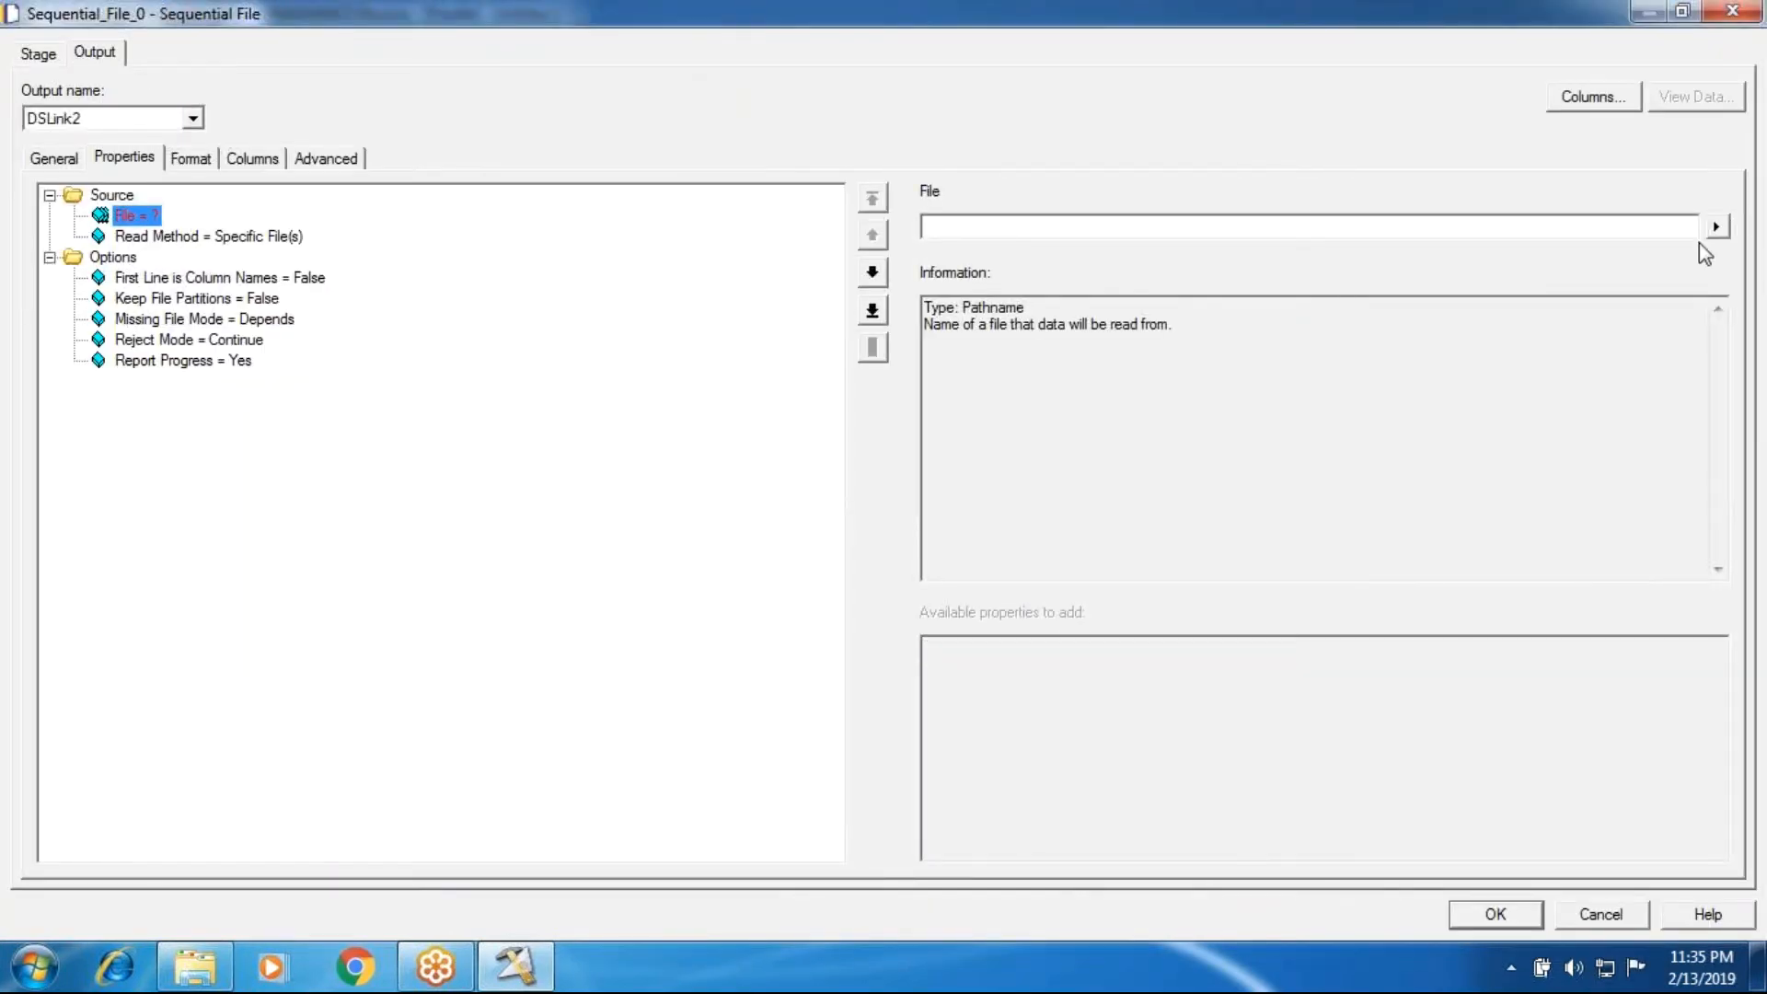
pyautogui.click(1719, 229)
pyautogui.click(1577, 287)
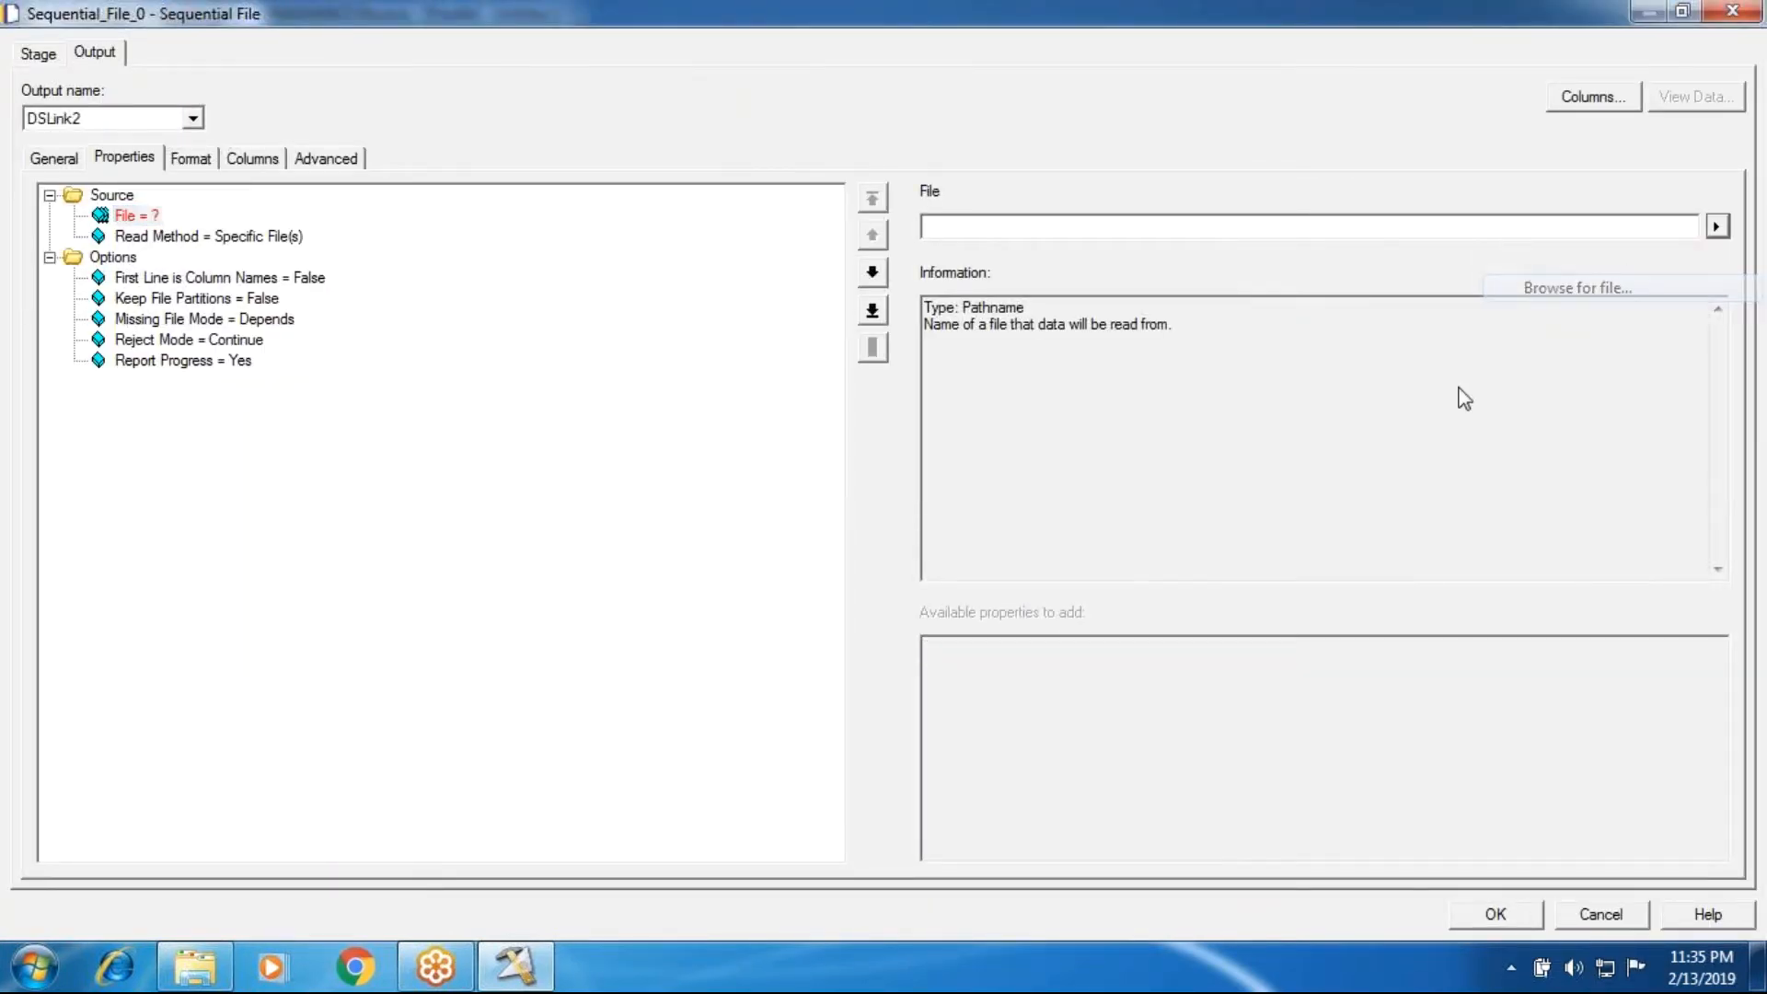
pyautogui.click(881, 491)
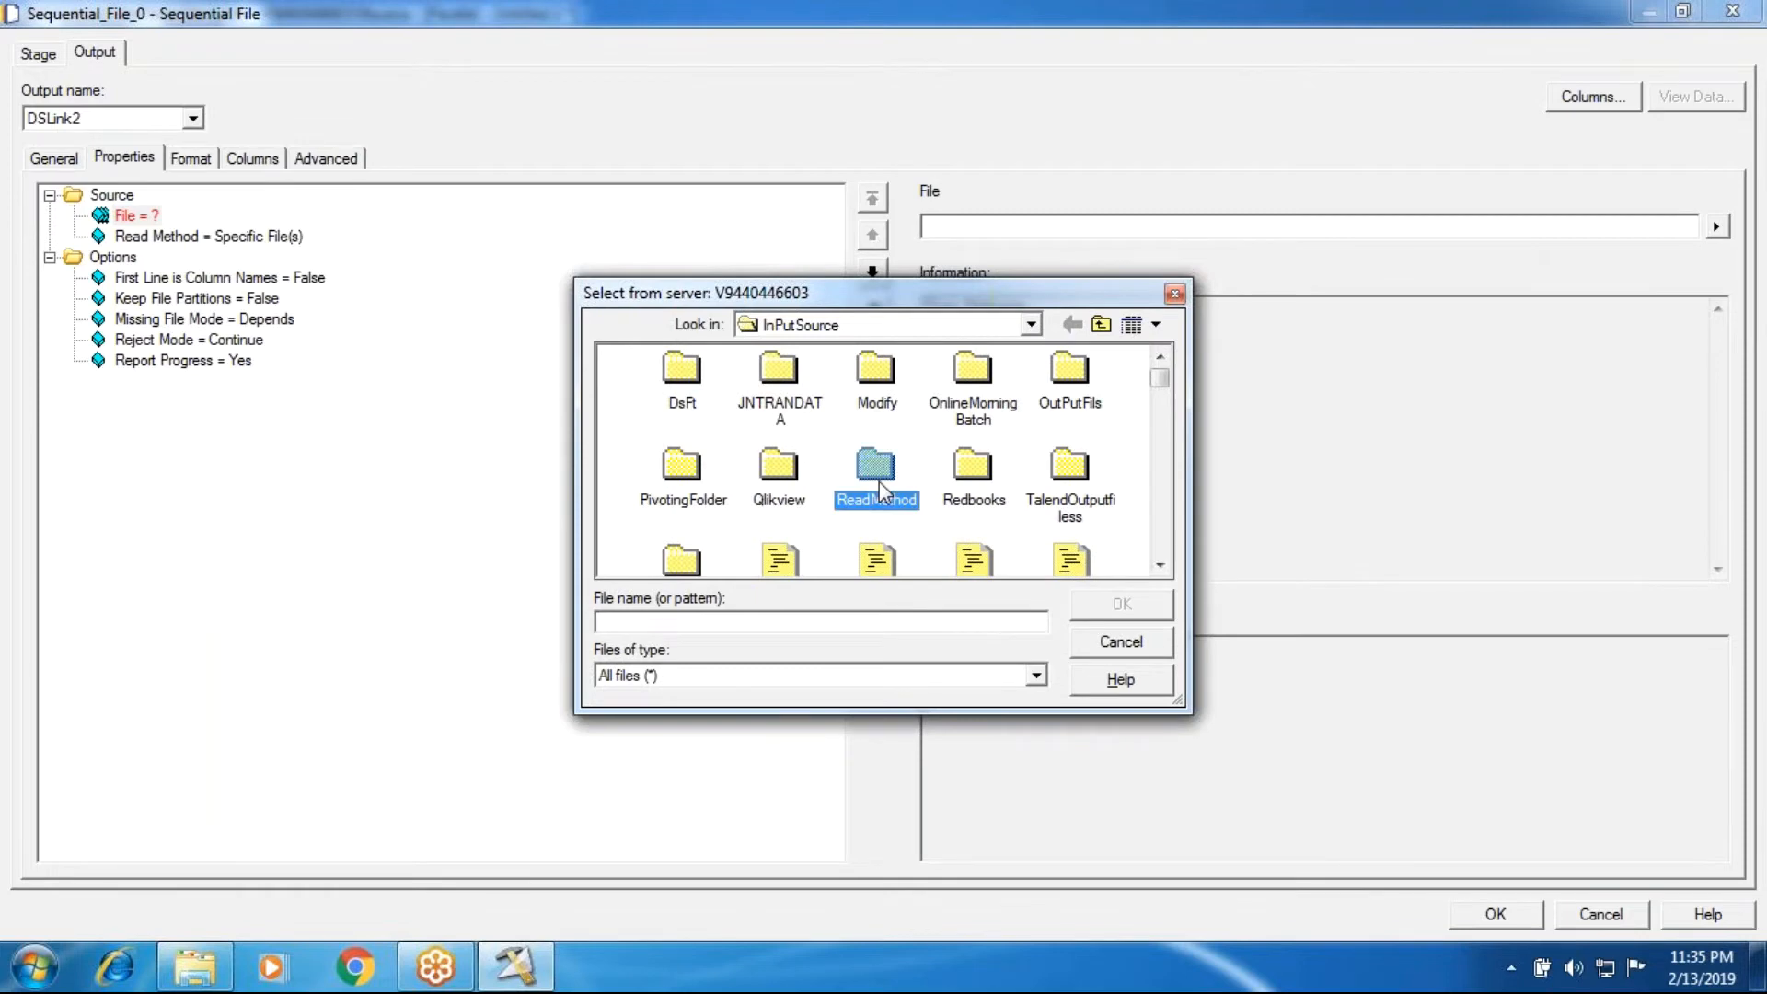
pyautogui.press('v')
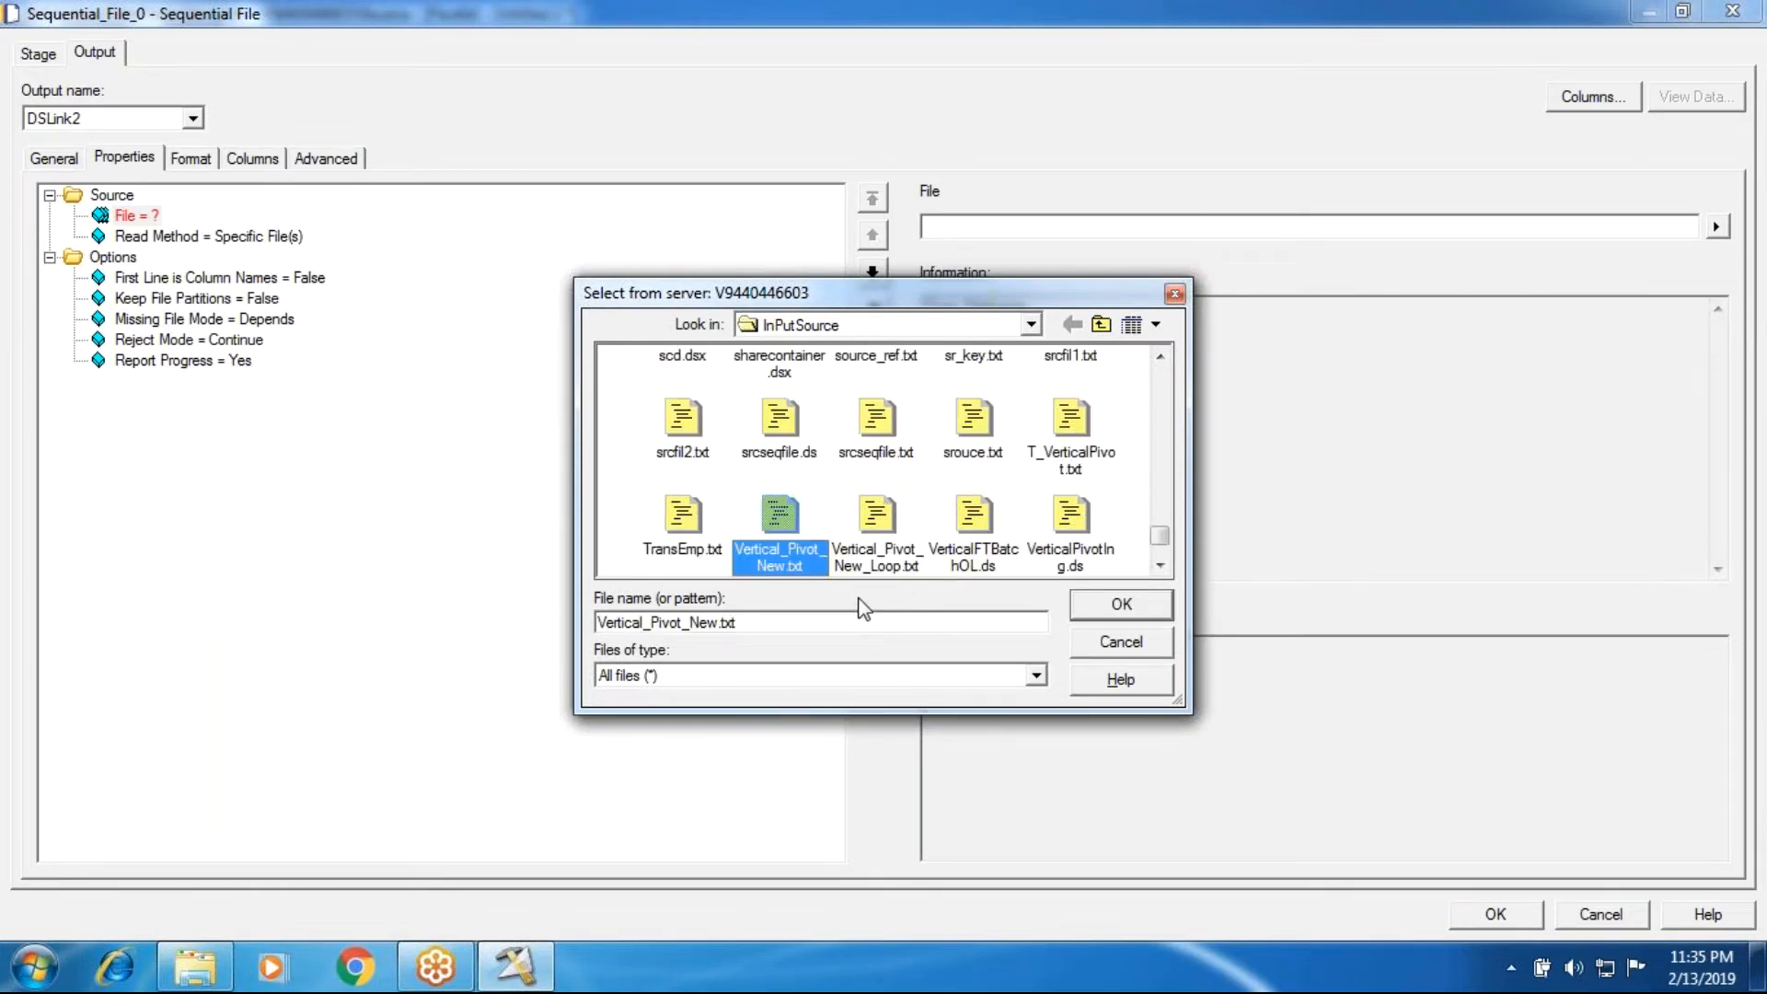
pyautogui.click(1084, 615)
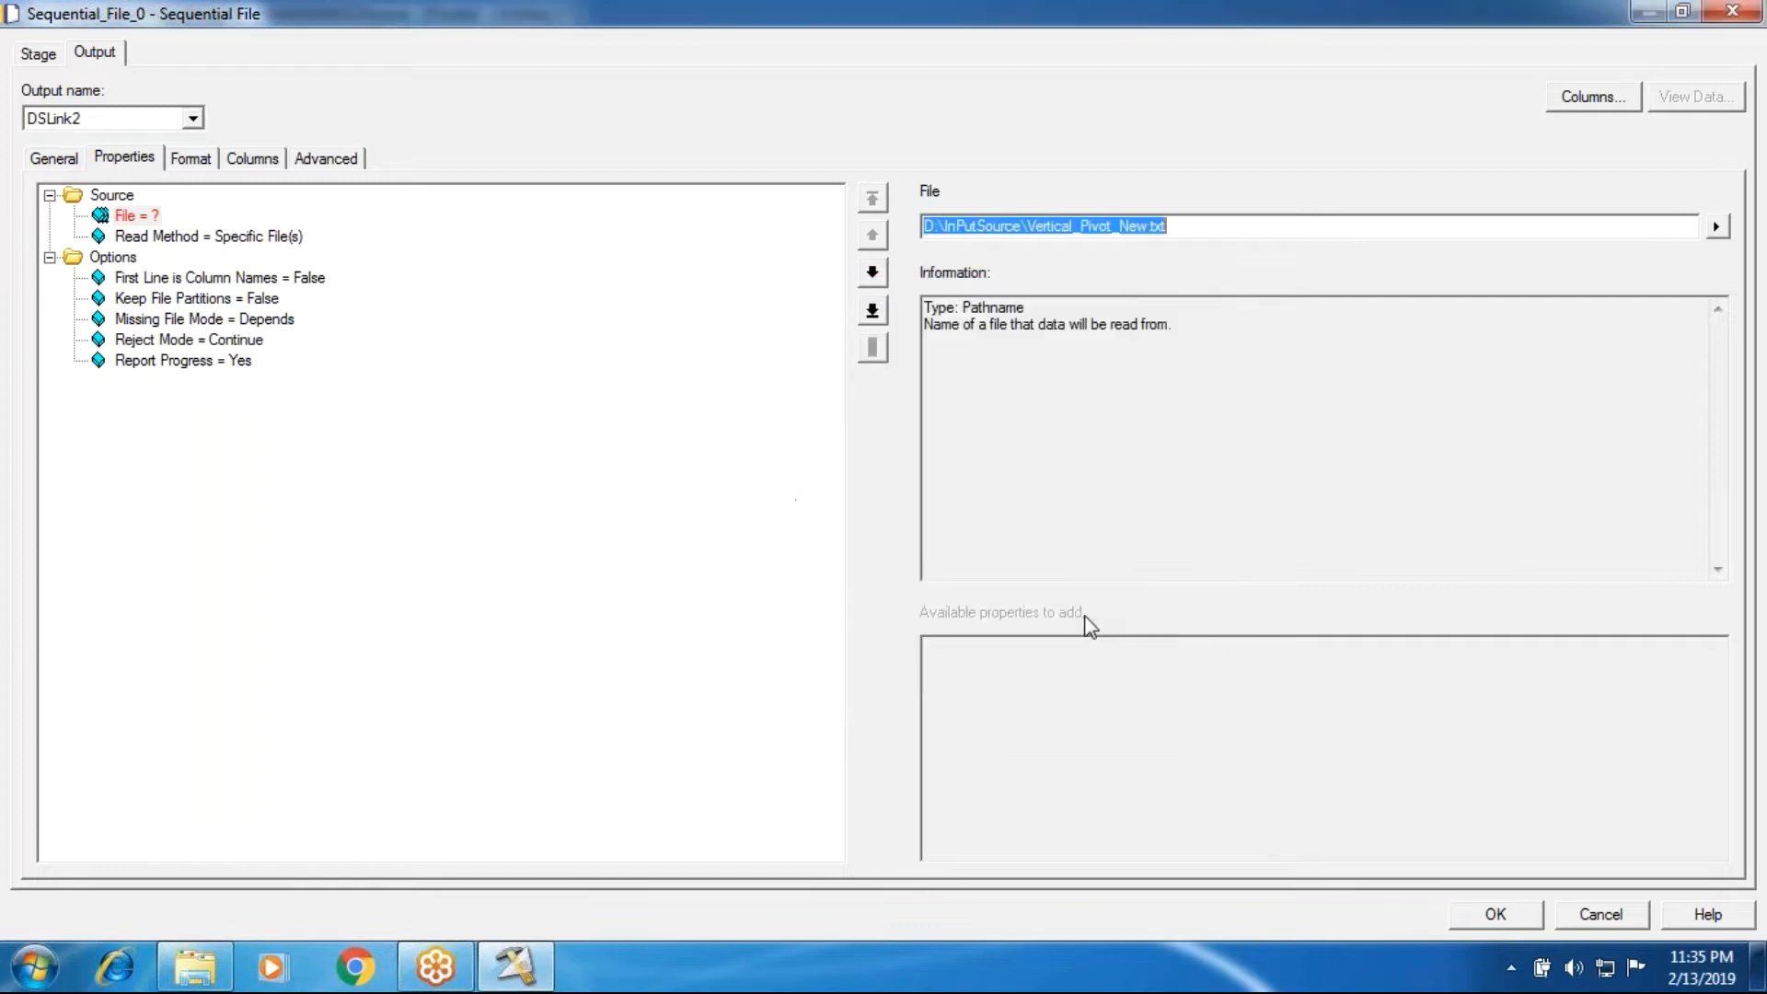
# Step: Set First Line is Column Names to True for the Sequential File source
pyautogui.click(197, 276)
pyautogui.click(1167, 228)
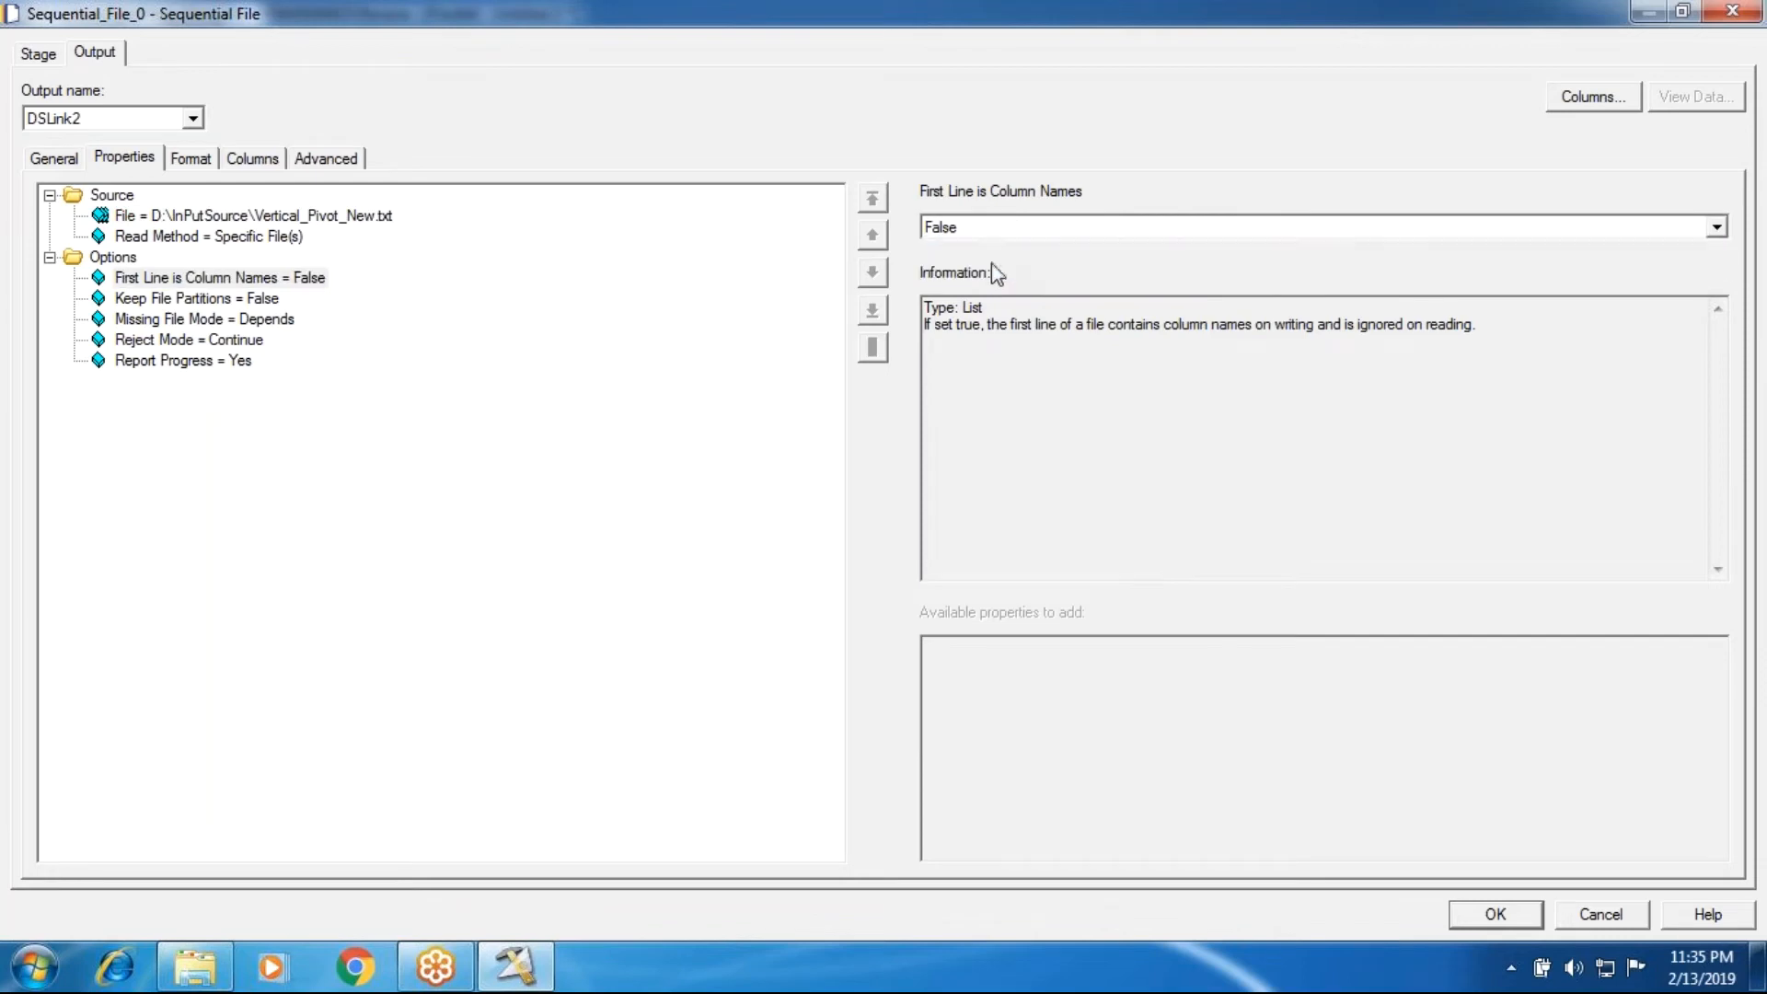
pyautogui.click(996, 267)
# Step: Inspect the contents of the Vertical_Pivot_New text file in the InPutSource folder, close it and return to the Sequential File stage's properties
pyautogui.click(166, 972)
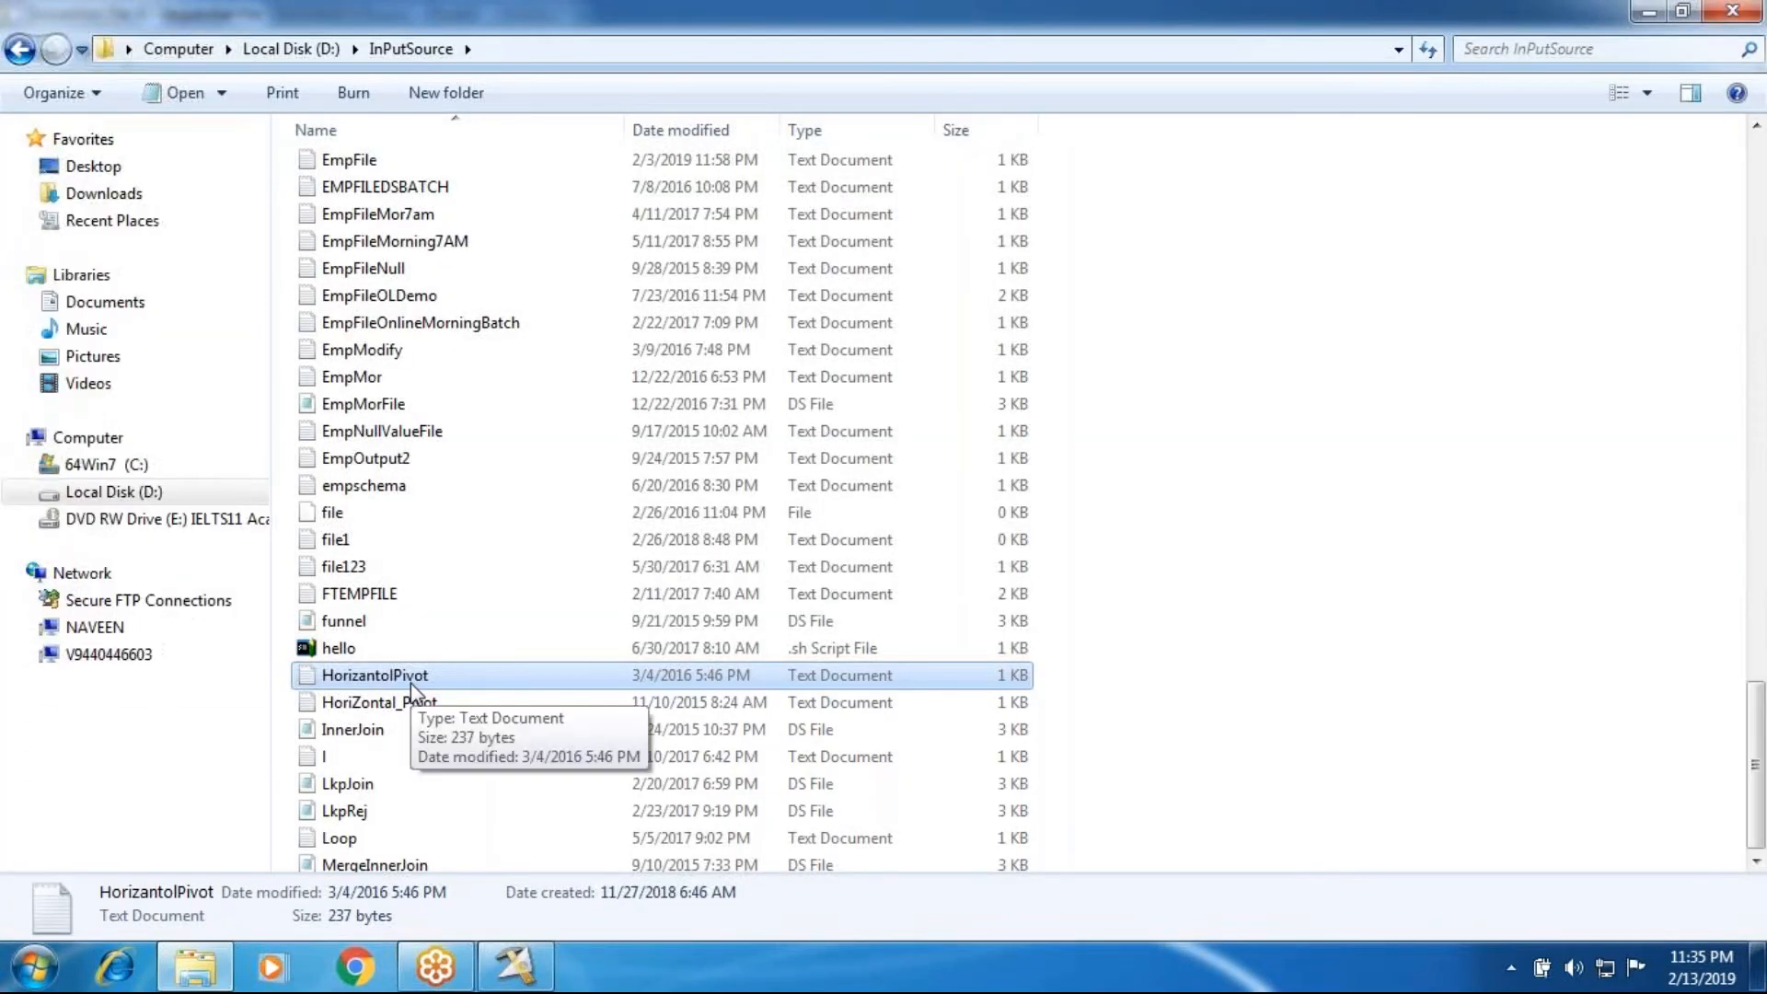
pyautogui.scroll(-15, 412, 686)
pyautogui.doubleClick(375, 752)
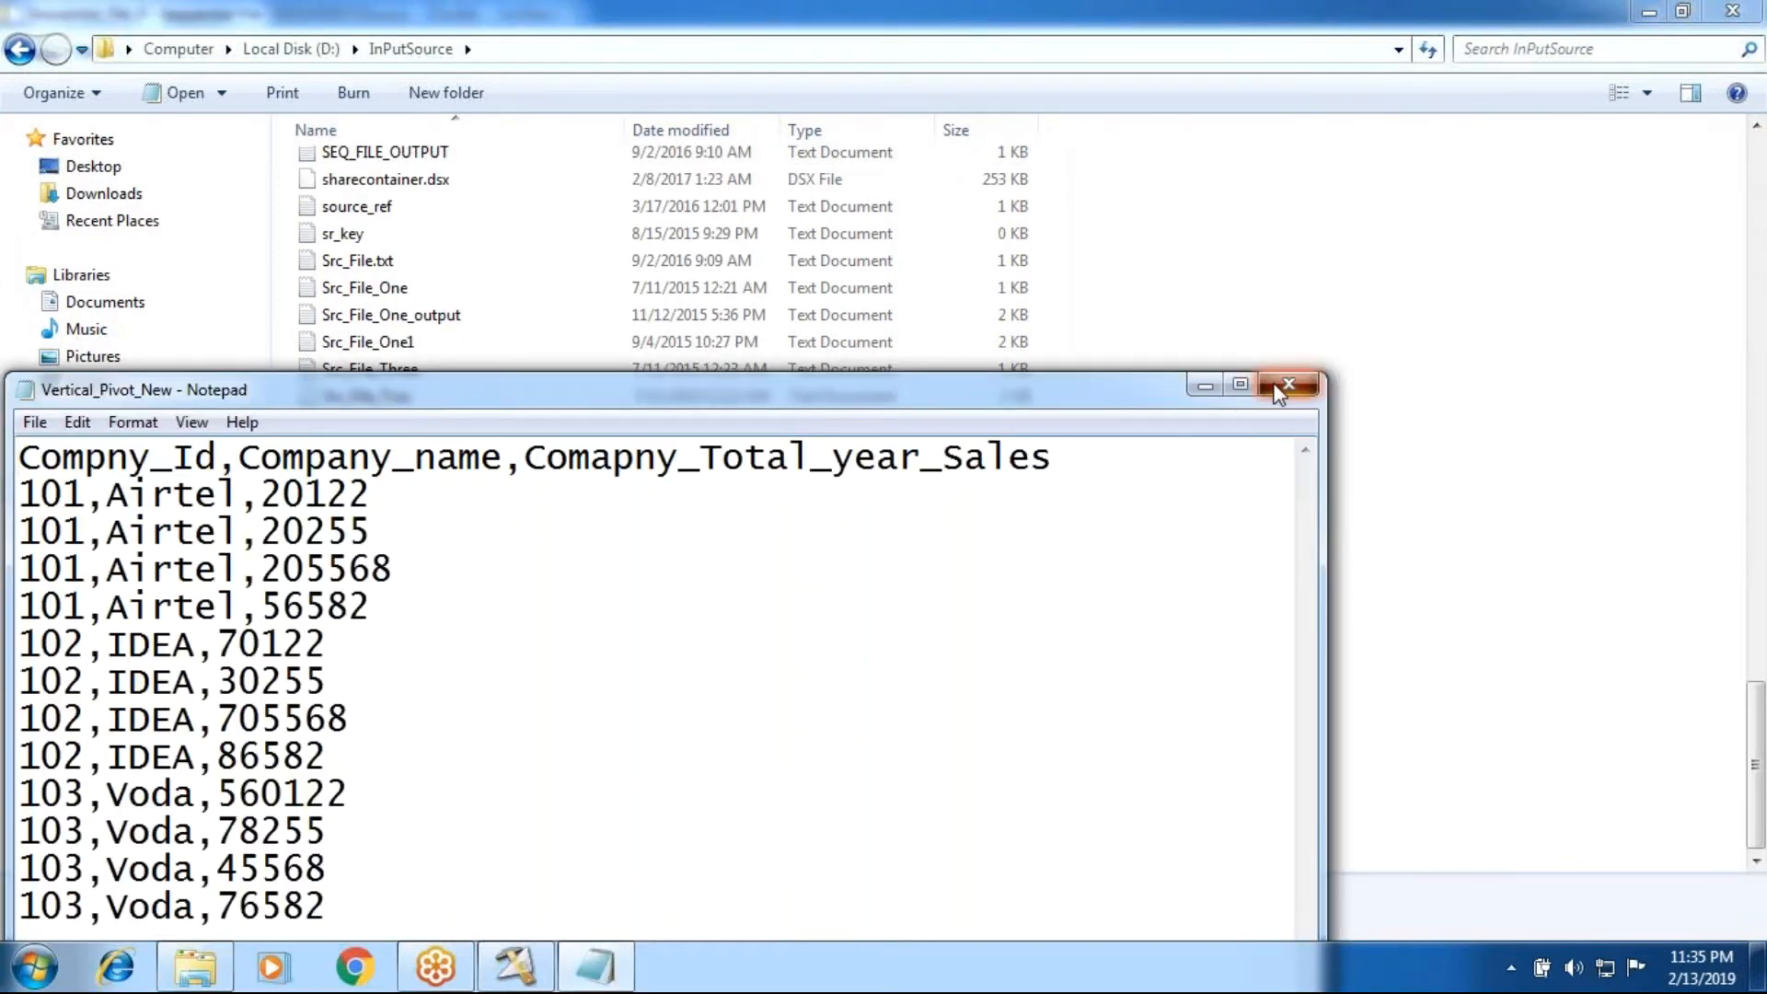
pyautogui.click(1286, 385)
pyautogui.click(516, 967)
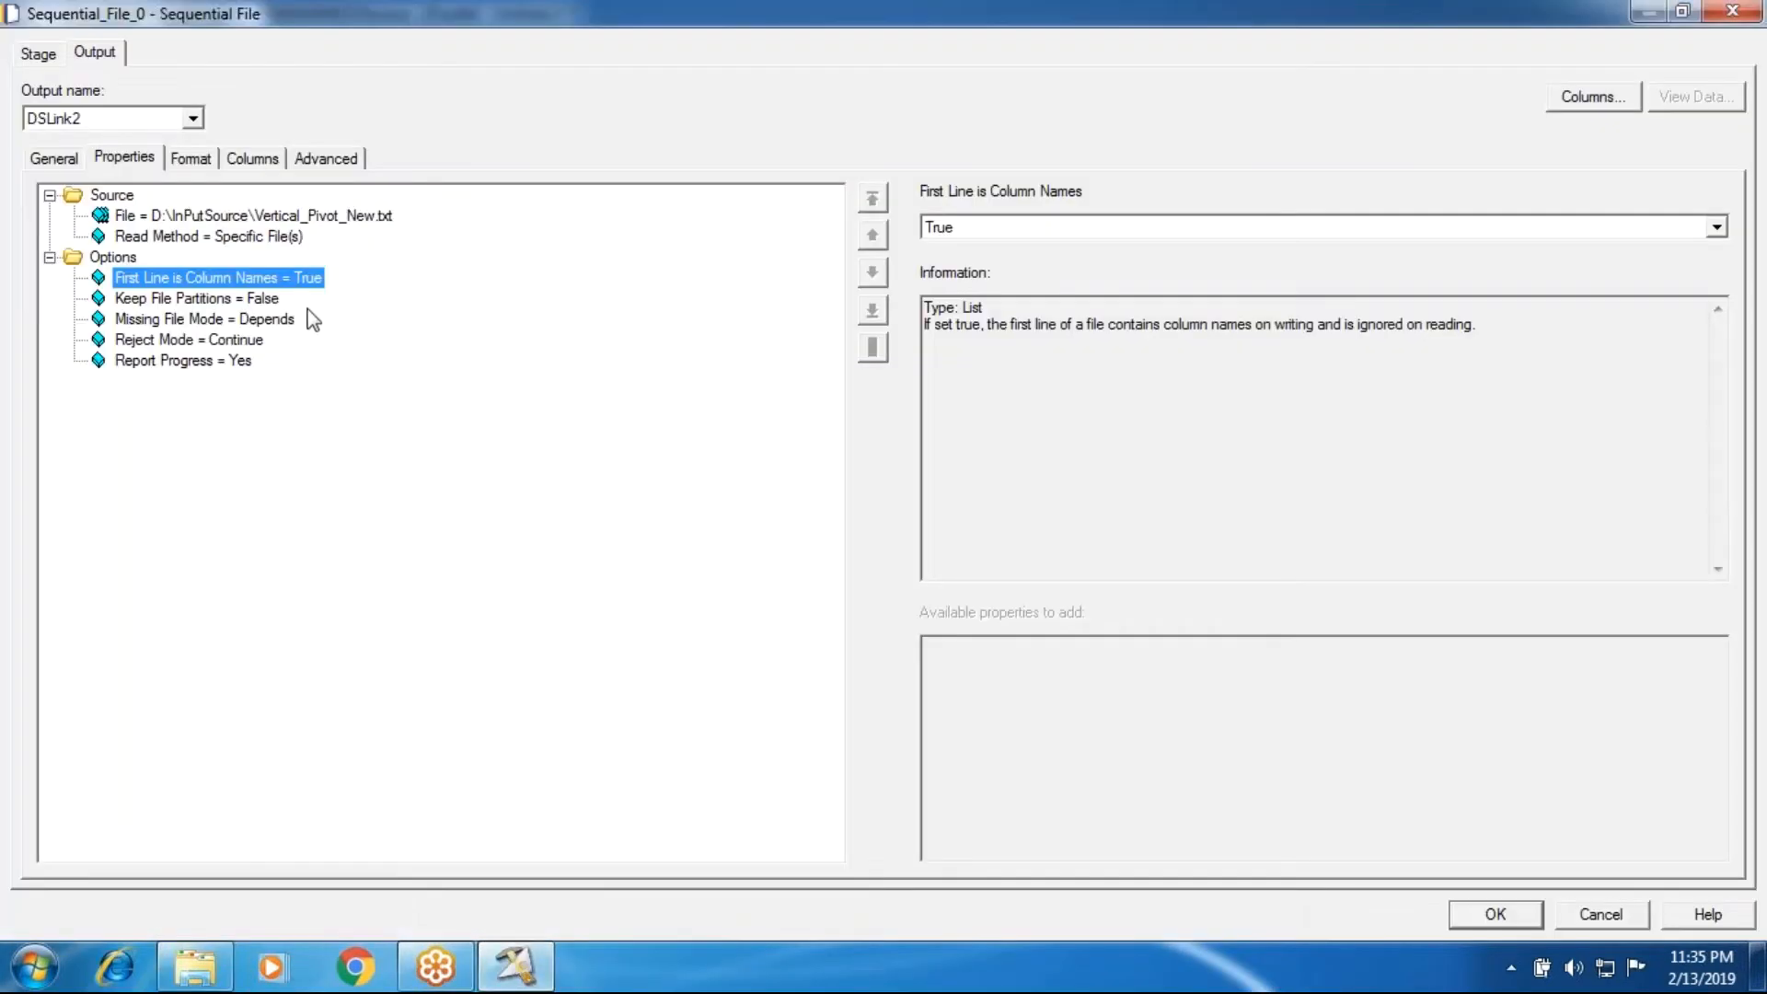
# Step: Remove the Quote property from the field defaults of the Sequential File stage's format
pyautogui.click(211, 156)
pyautogui.click(166, 292)
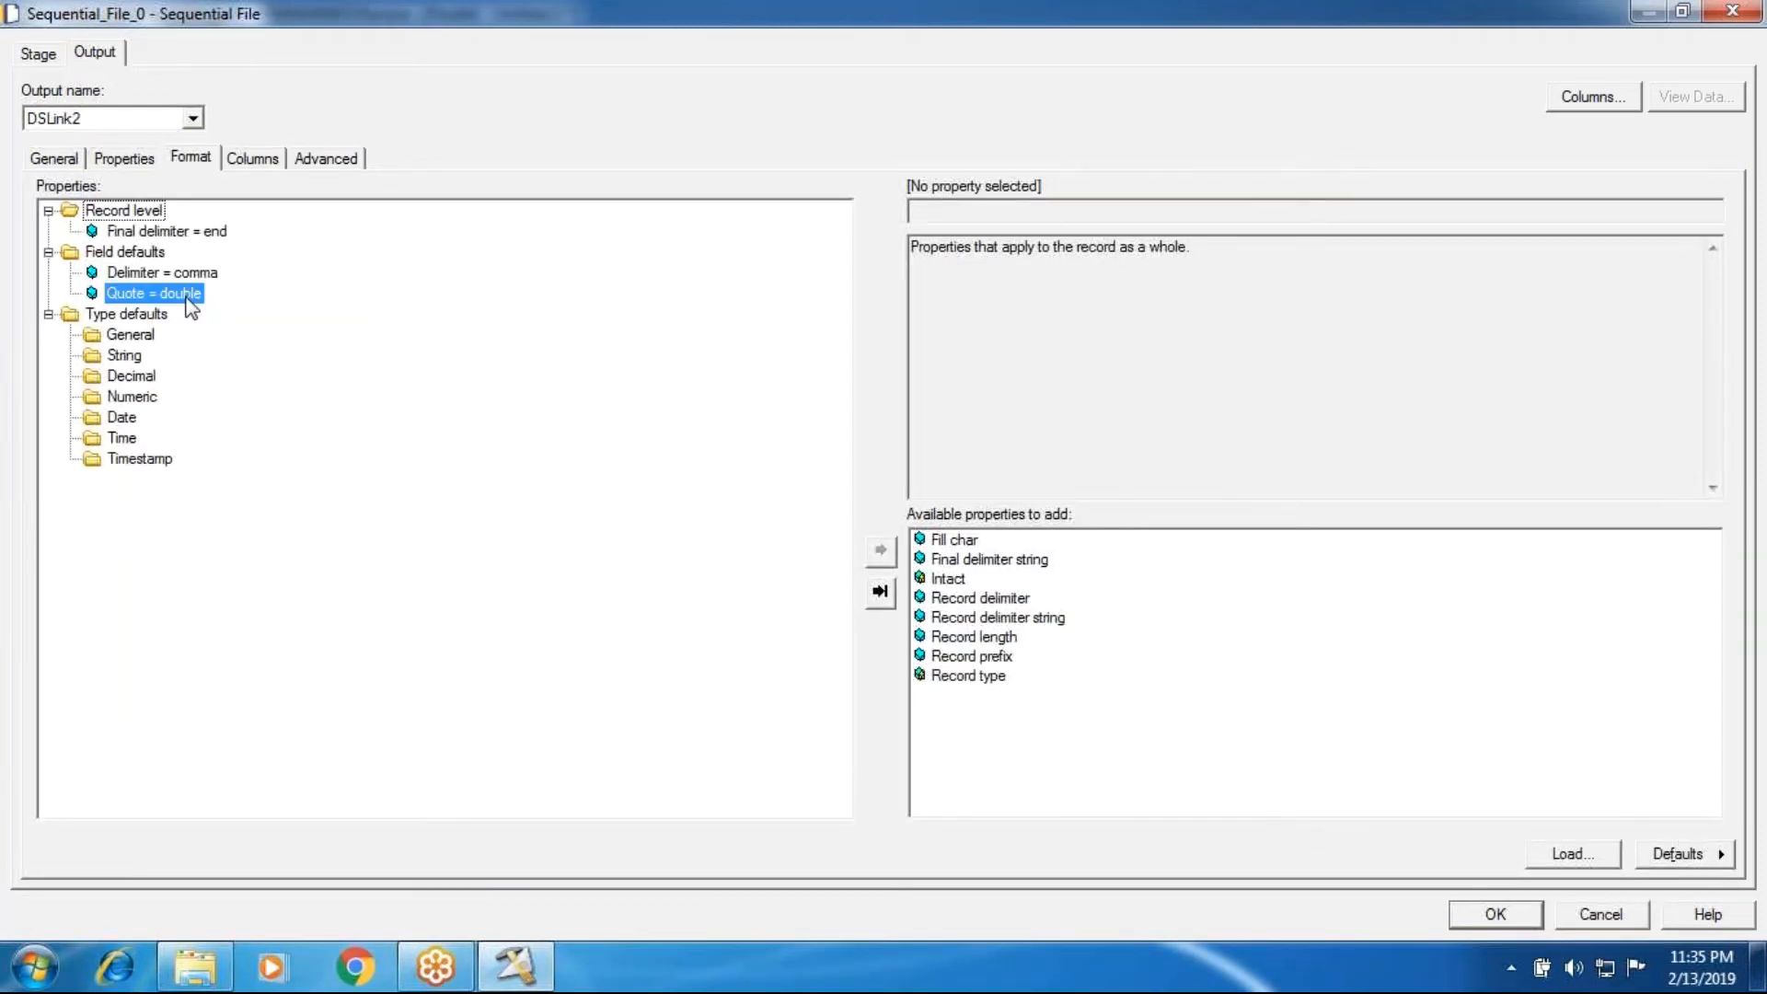
pyautogui.rightClick(189, 297)
pyautogui.click(222, 394)
# Step: Load all columns from the Sequential\InPutSource table definition Vertical_Pivot_New.txt into the Sequential File stage and accept its settings
pyautogui.click(254, 158)
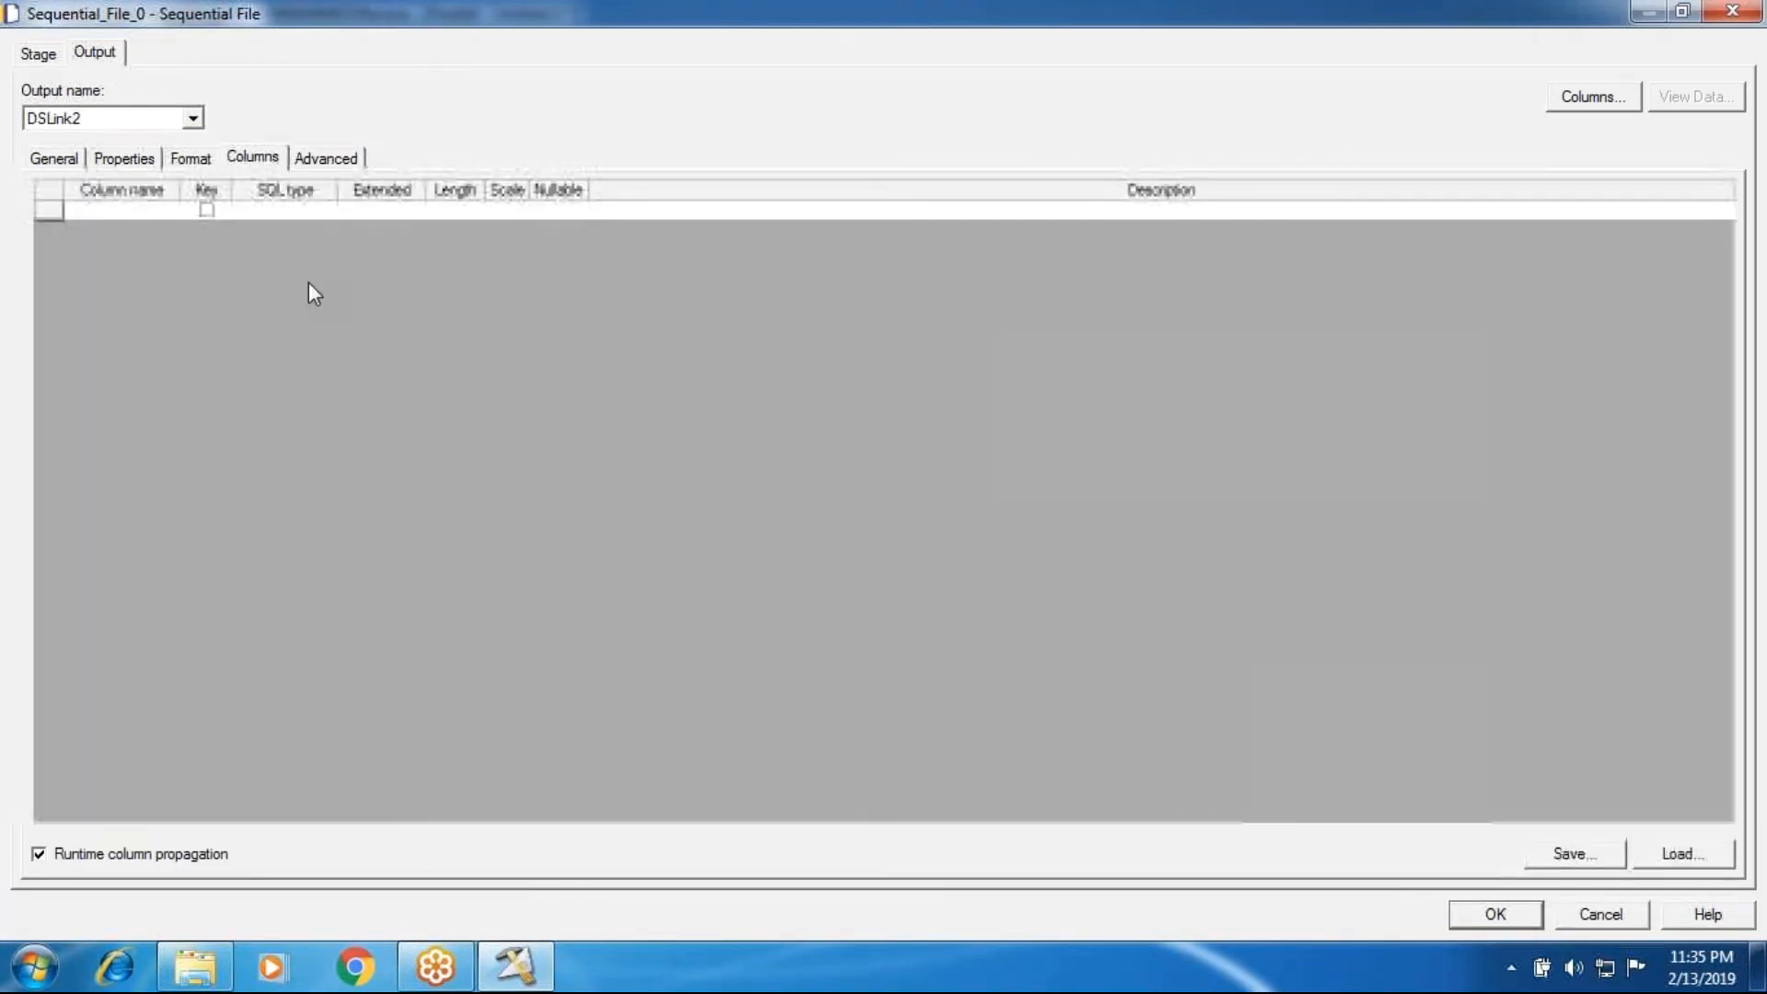
pyautogui.click(1688, 859)
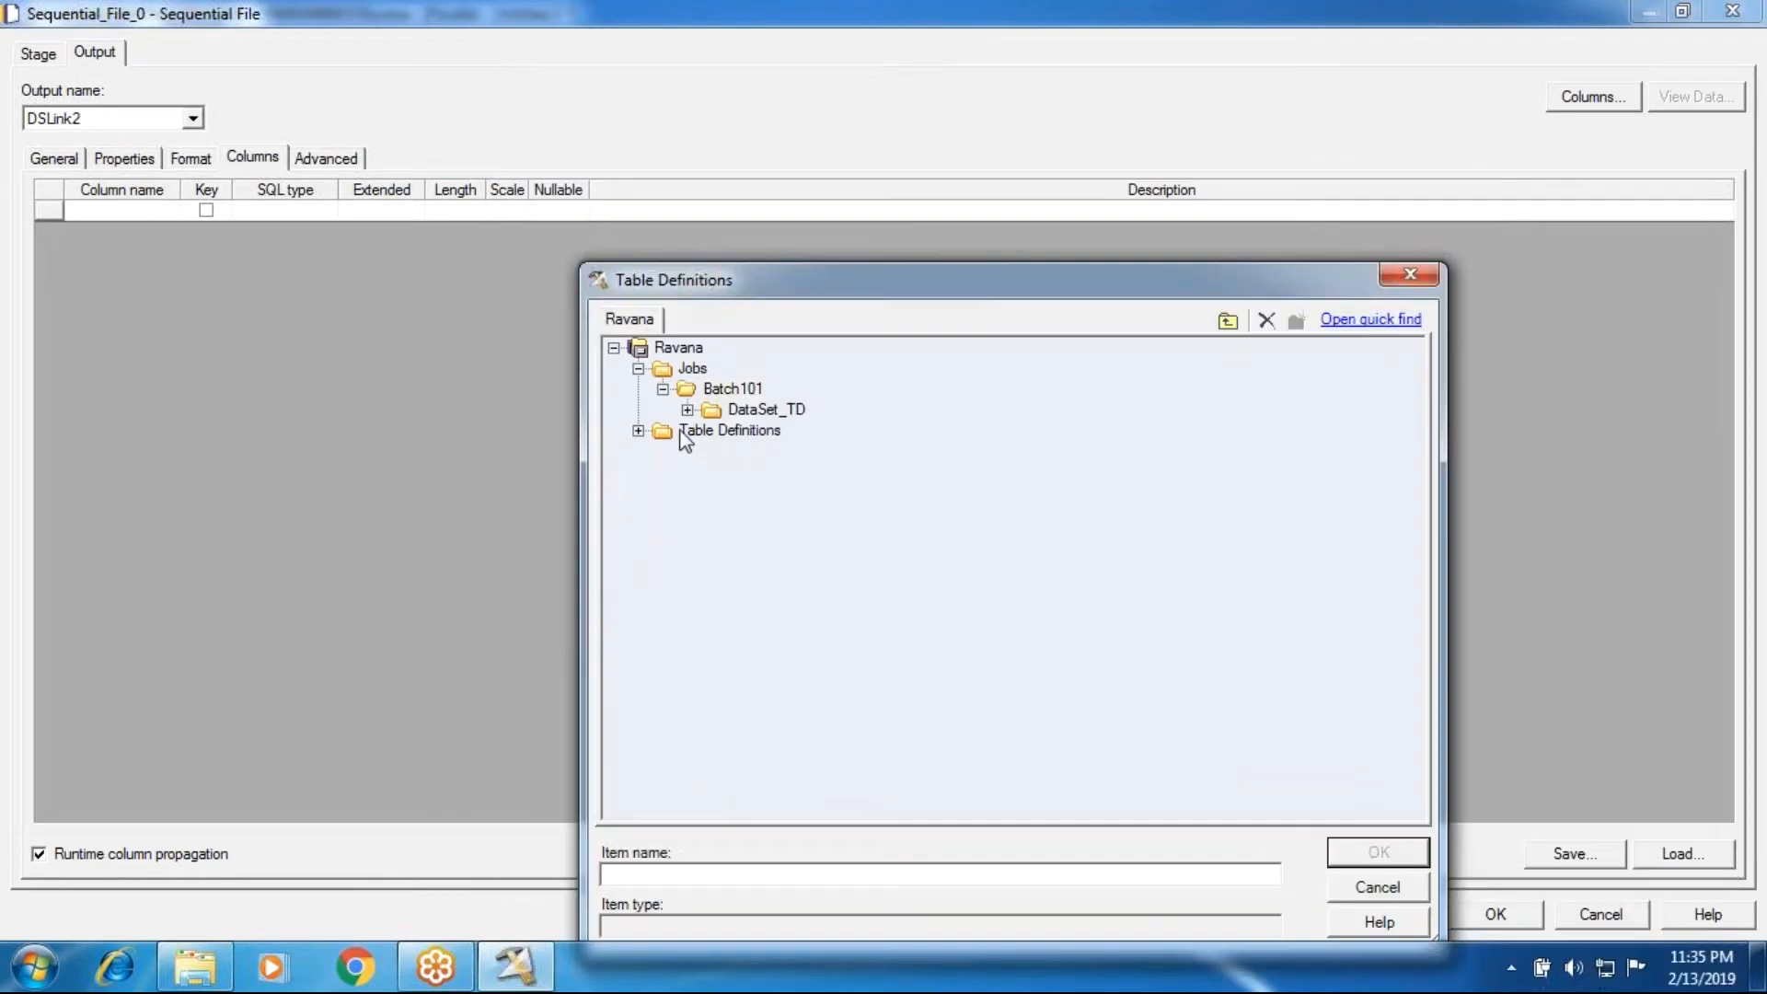
pyautogui.click(663, 534)
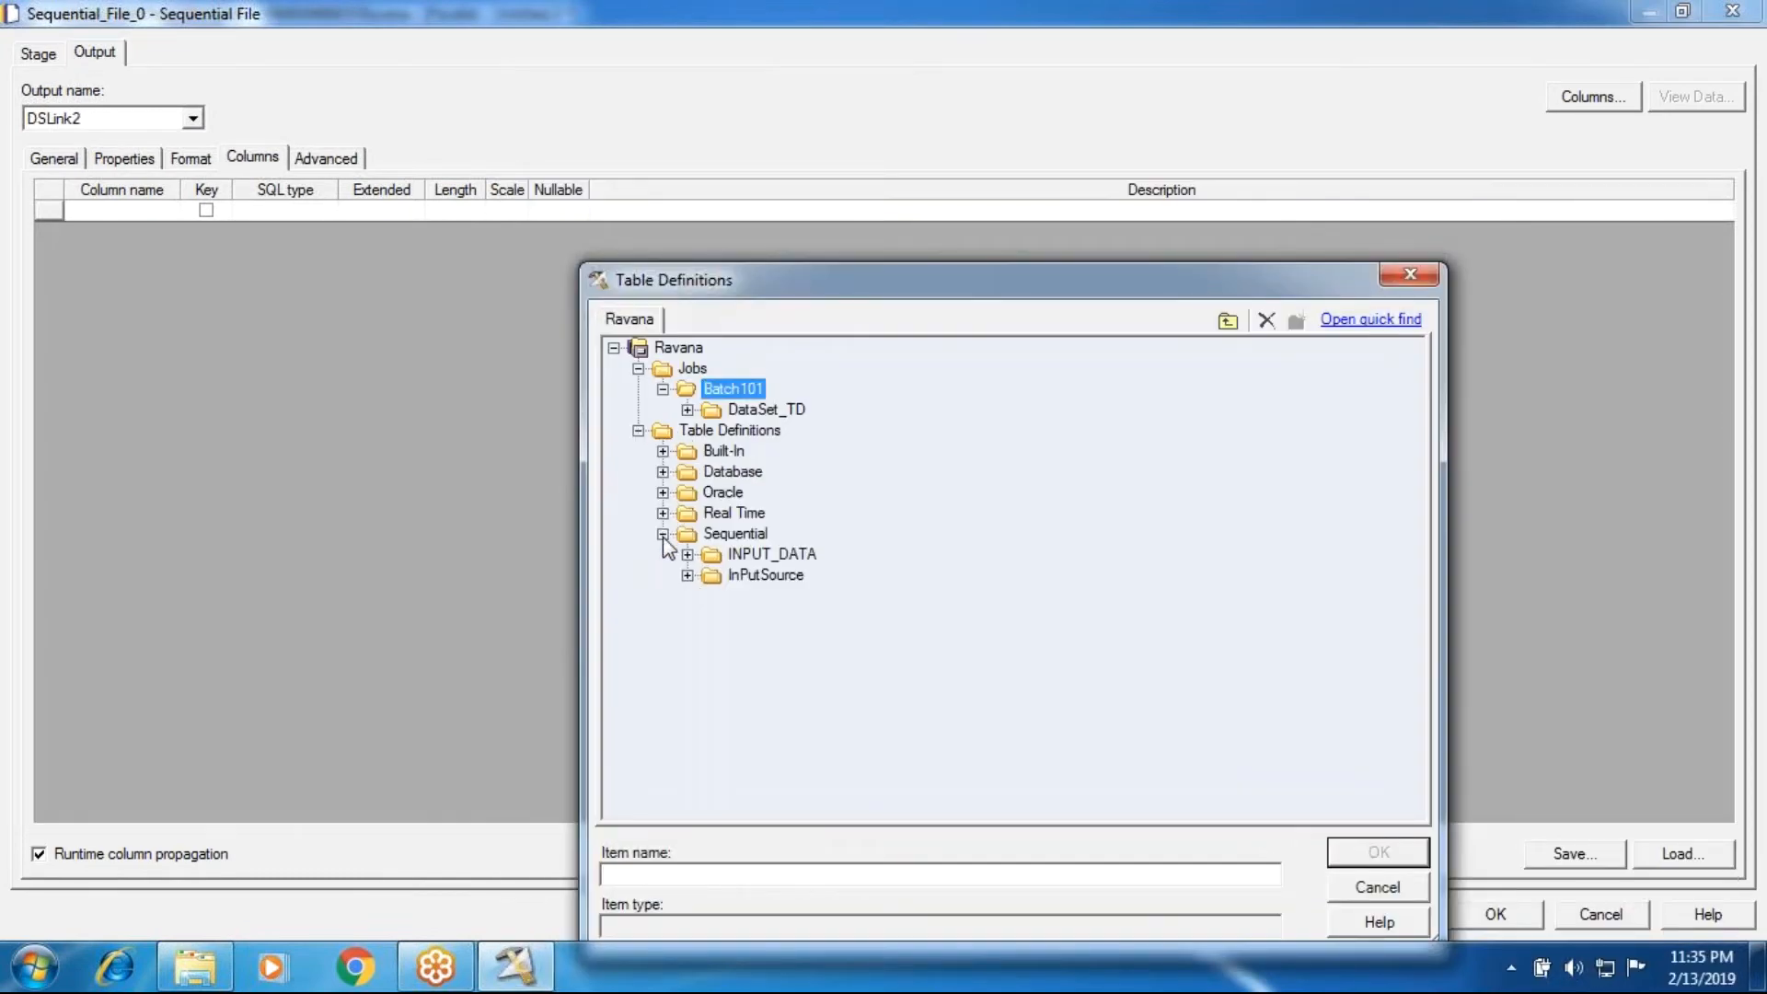
pyautogui.click(687, 575)
pyautogui.click(765, 659)
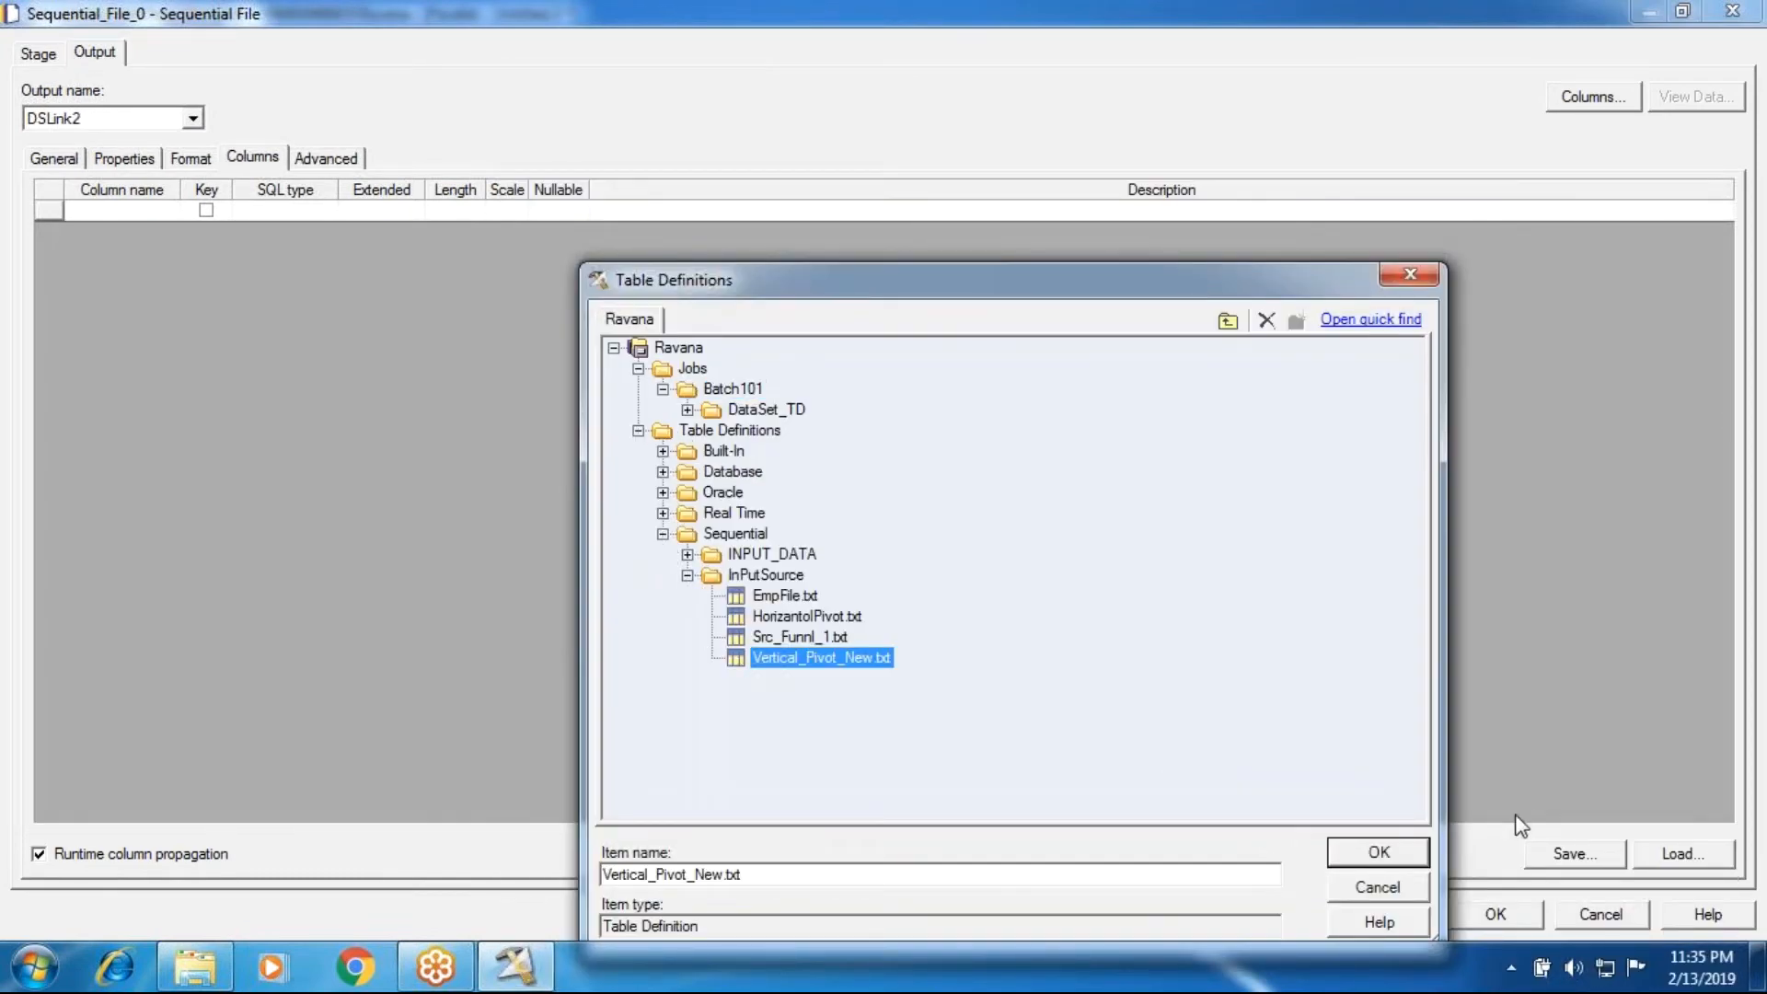
pyautogui.click(1349, 847)
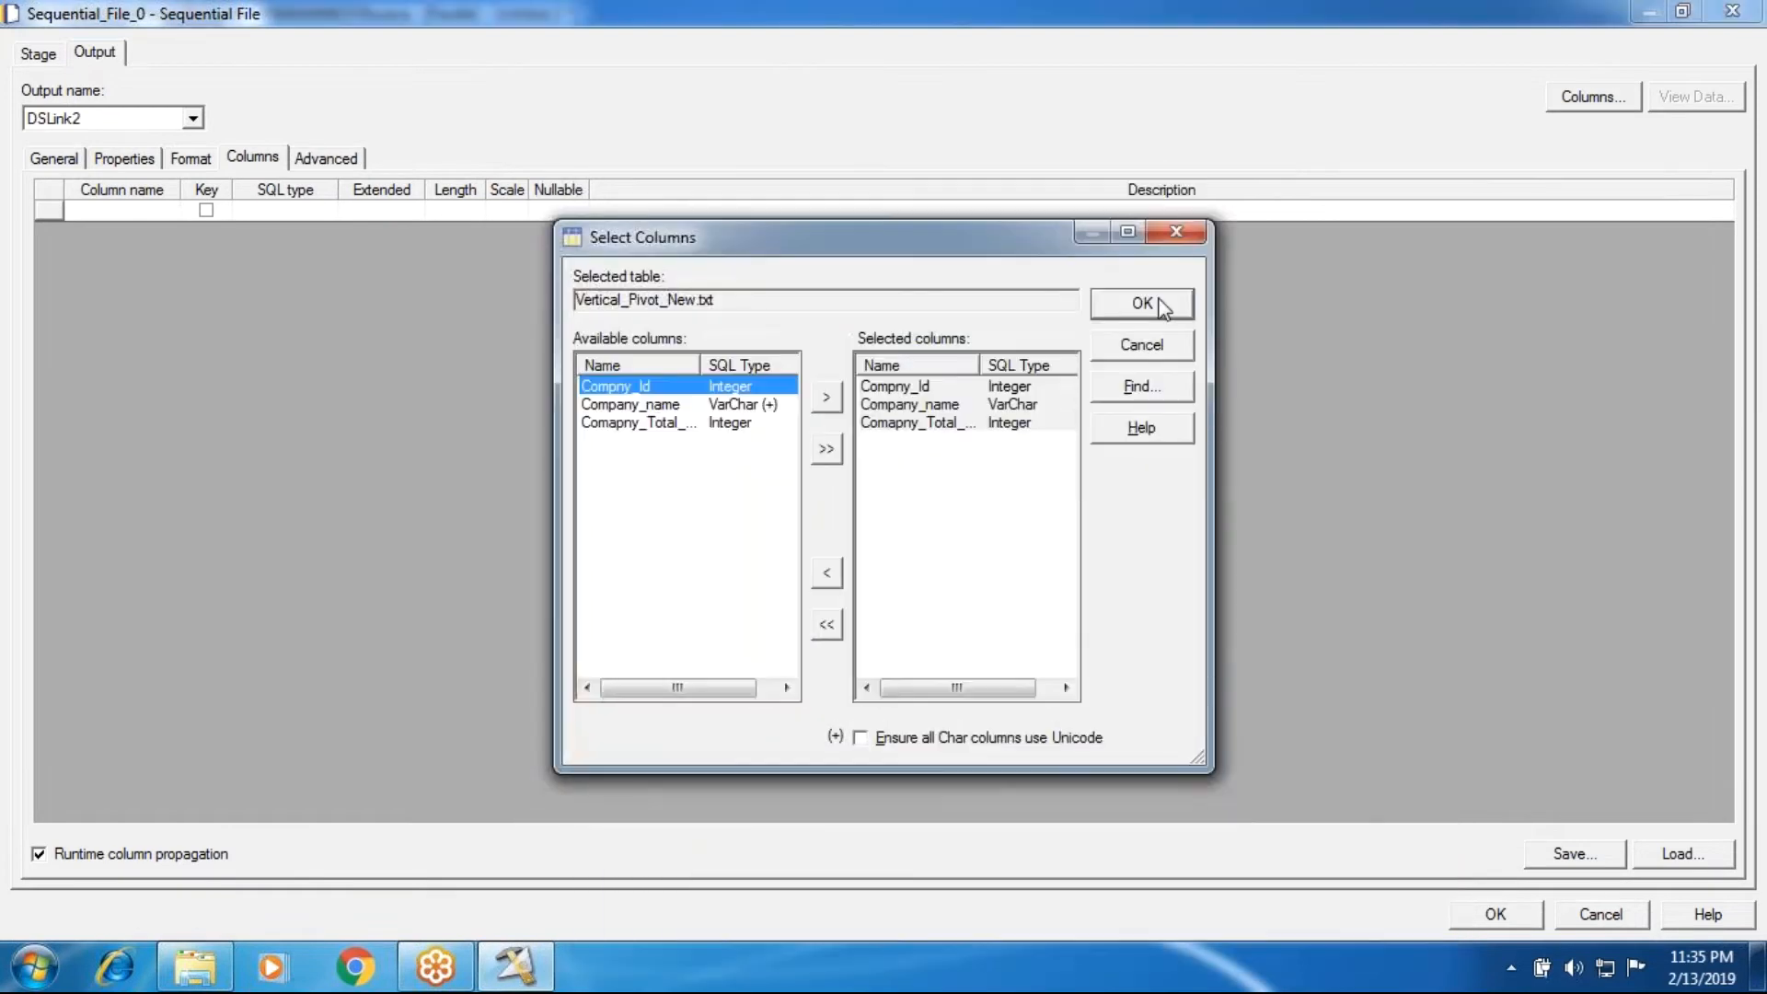
pyautogui.click(1144, 304)
pyautogui.click(125, 157)
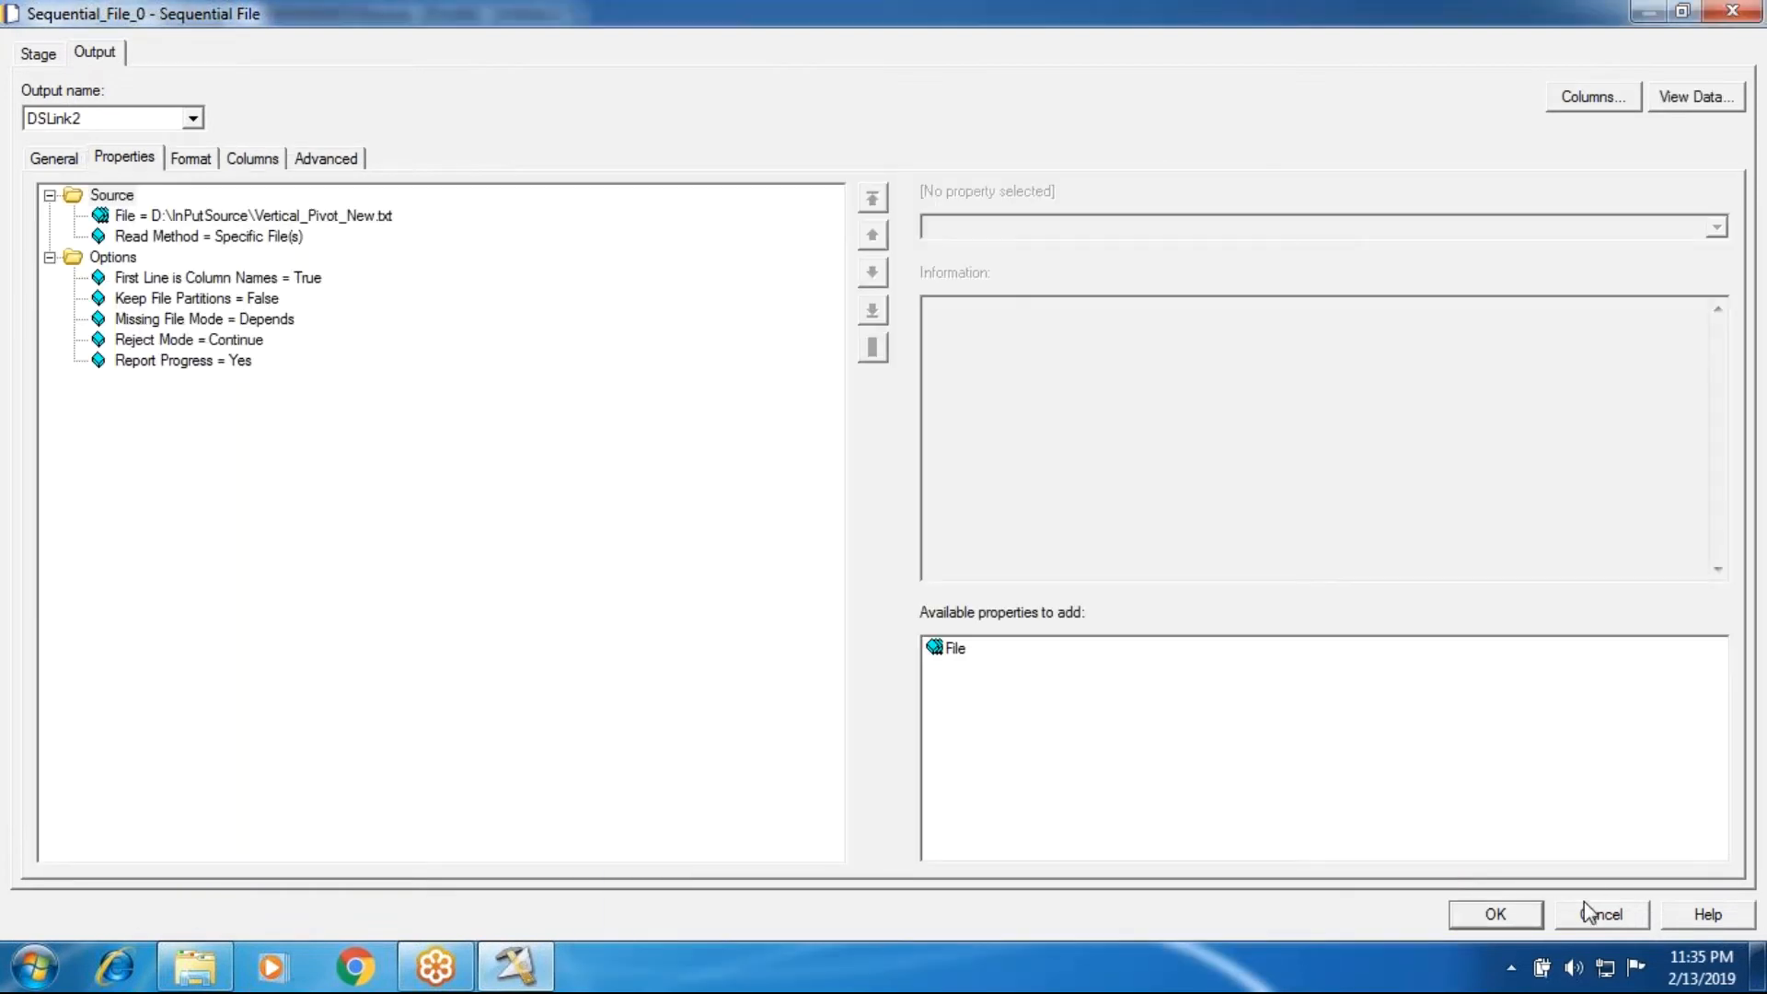
pyautogui.click(1535, 911)
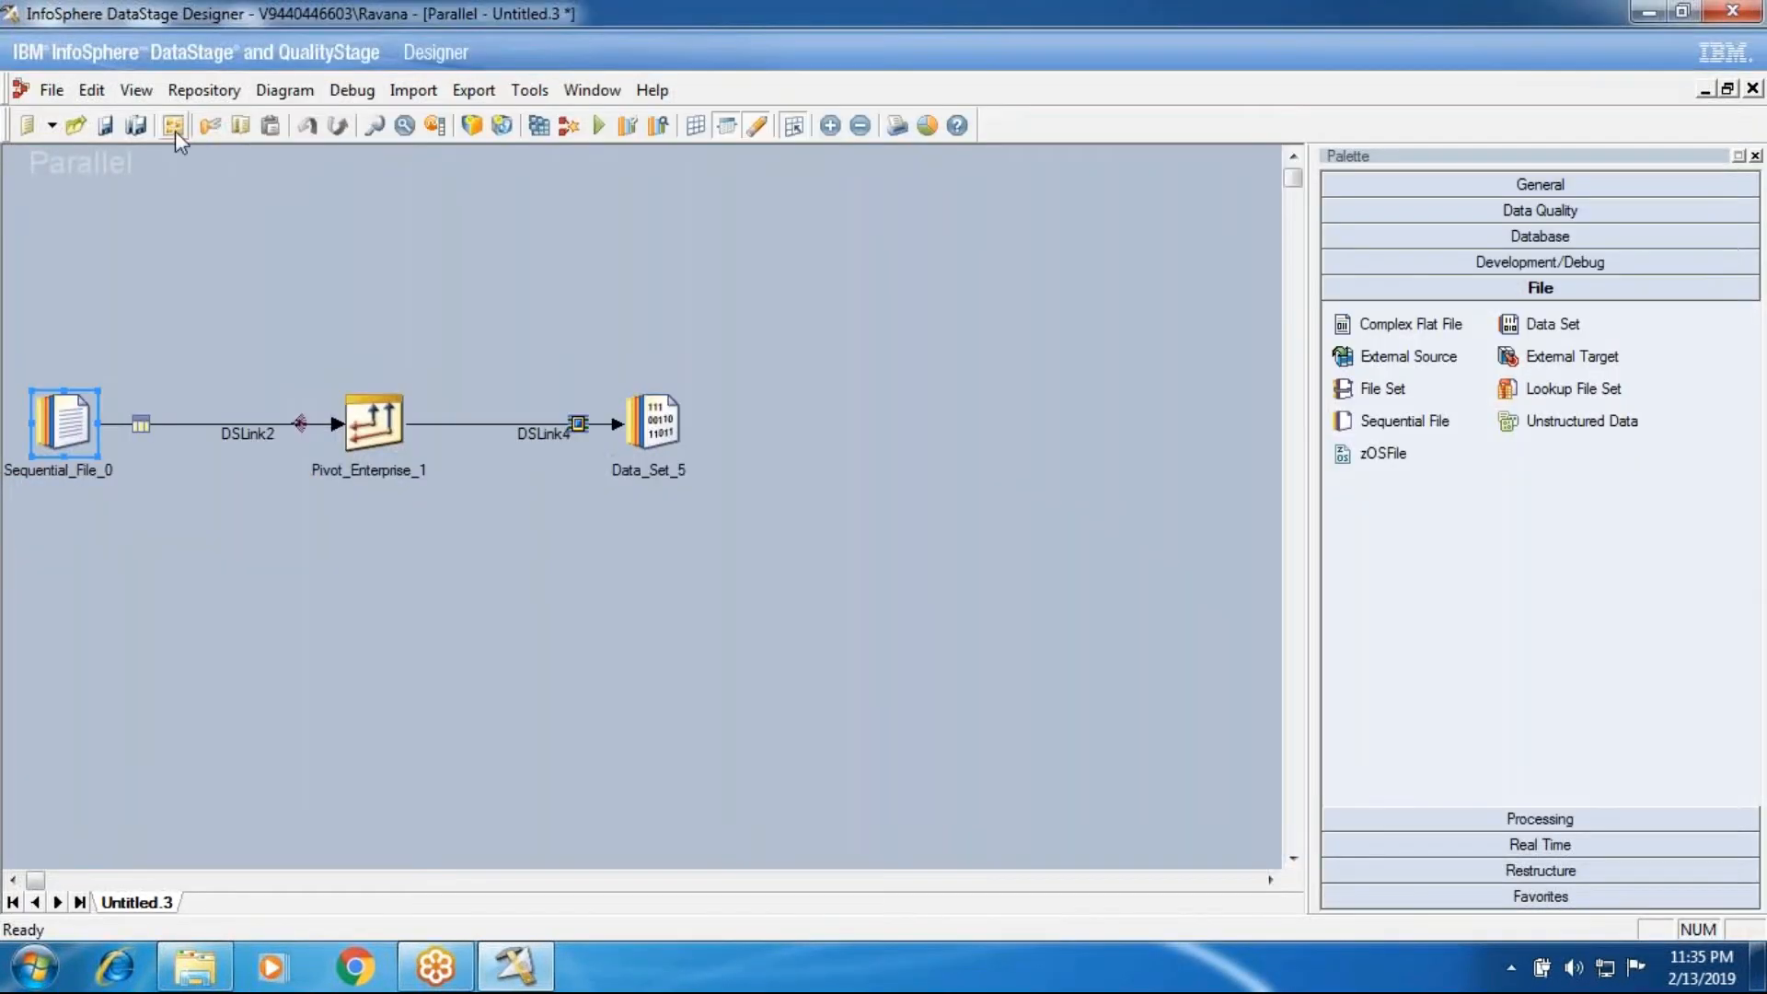
# Step: Disable Runtime Column Propagation in the job properties for new links and for all existing links
pyautogui.doubleClick(188, 445)
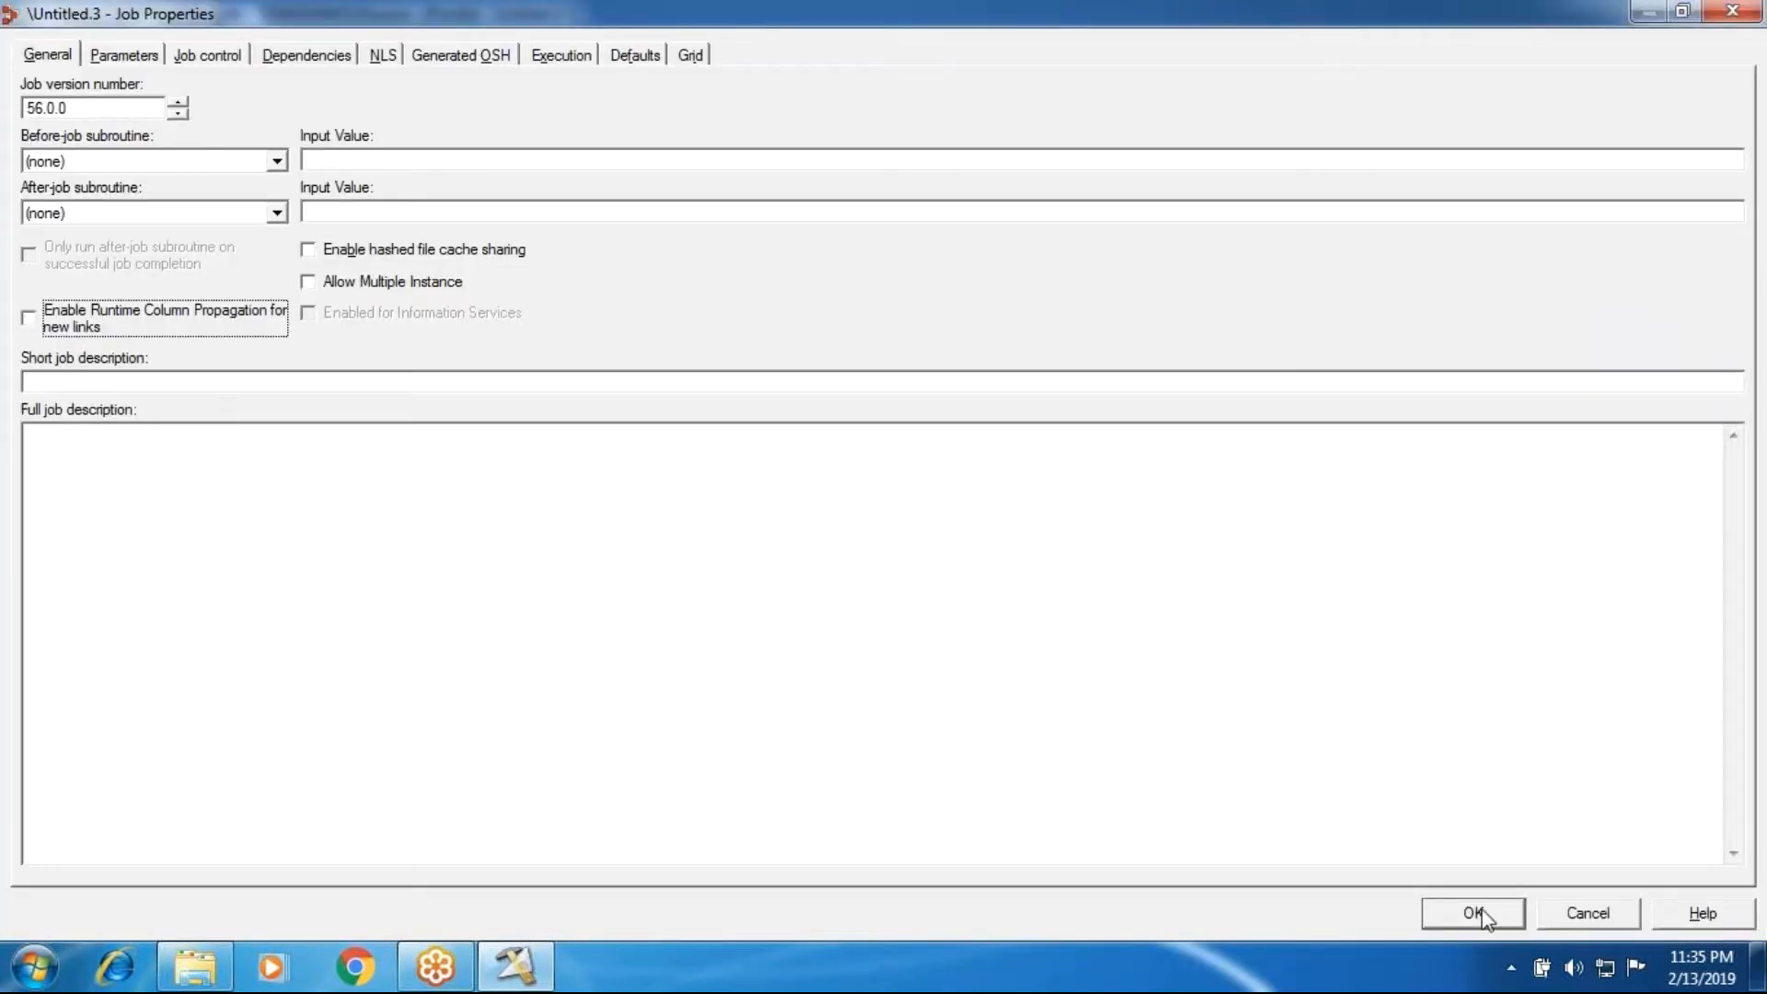
pyautogui.click(1475, 914)
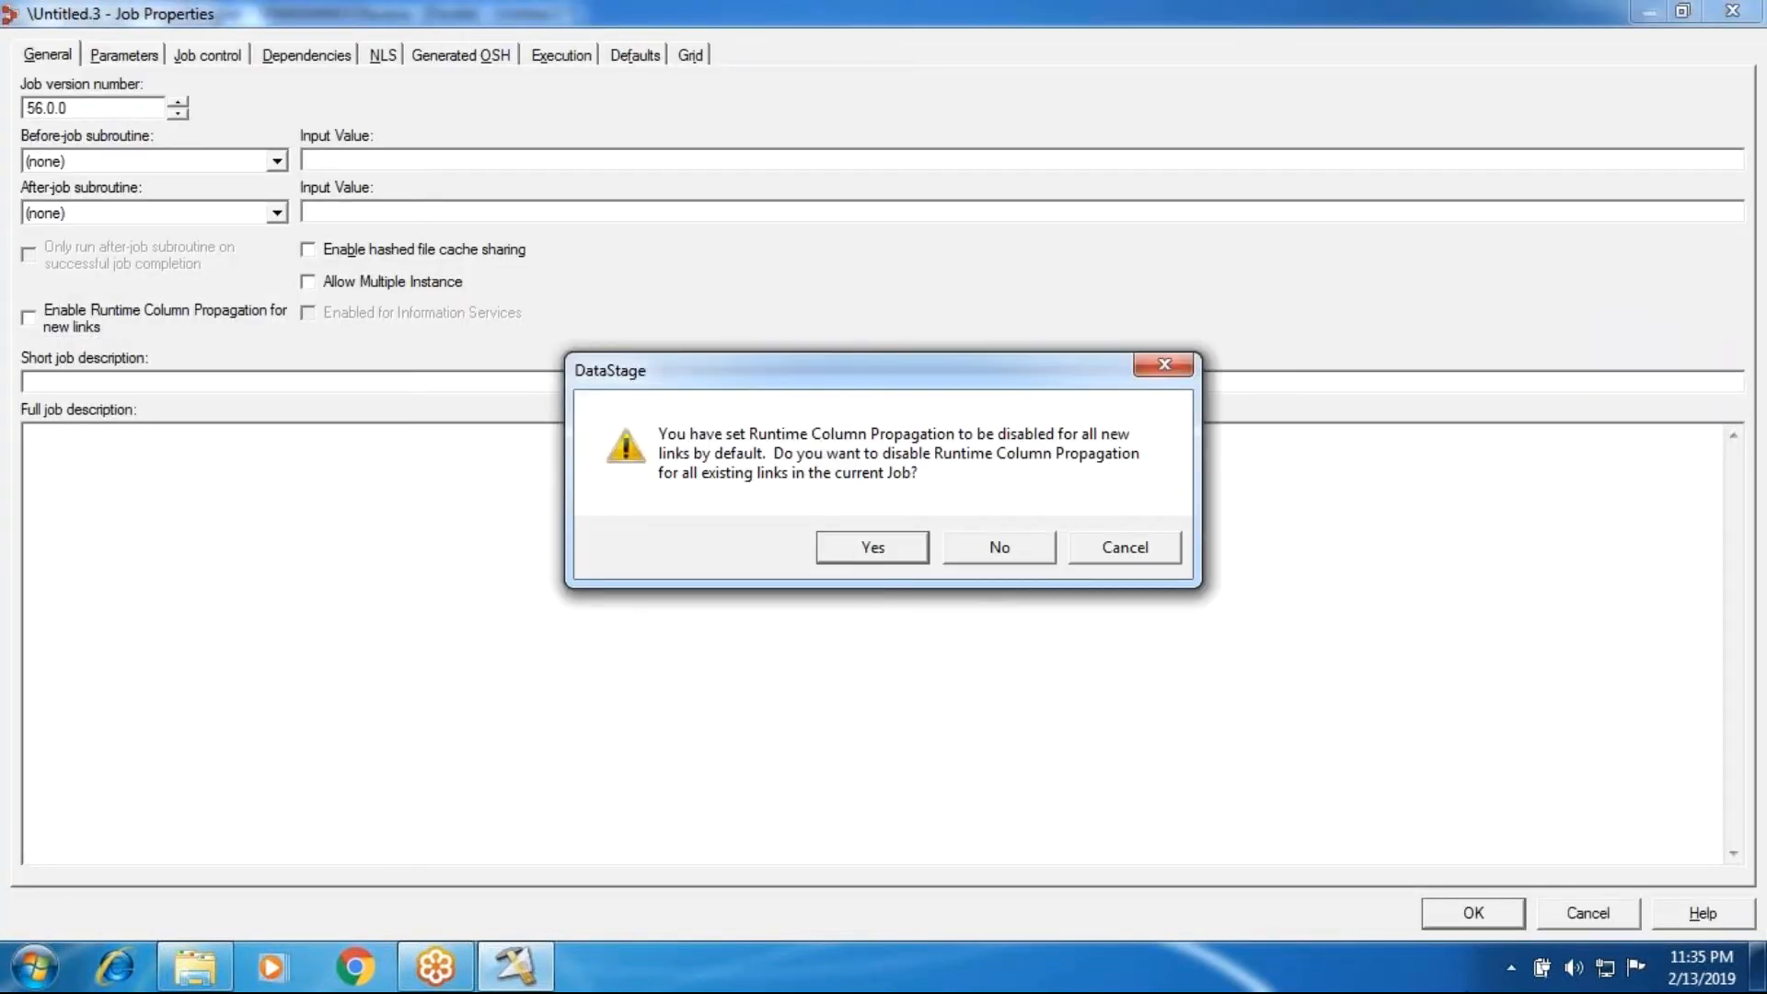
pyautogui.press('Return')
# Step: Review the Sequential File stage's format and columns, examine its source data by company, and close the data view and stage
pyautogui.doubleClick(42, 459)
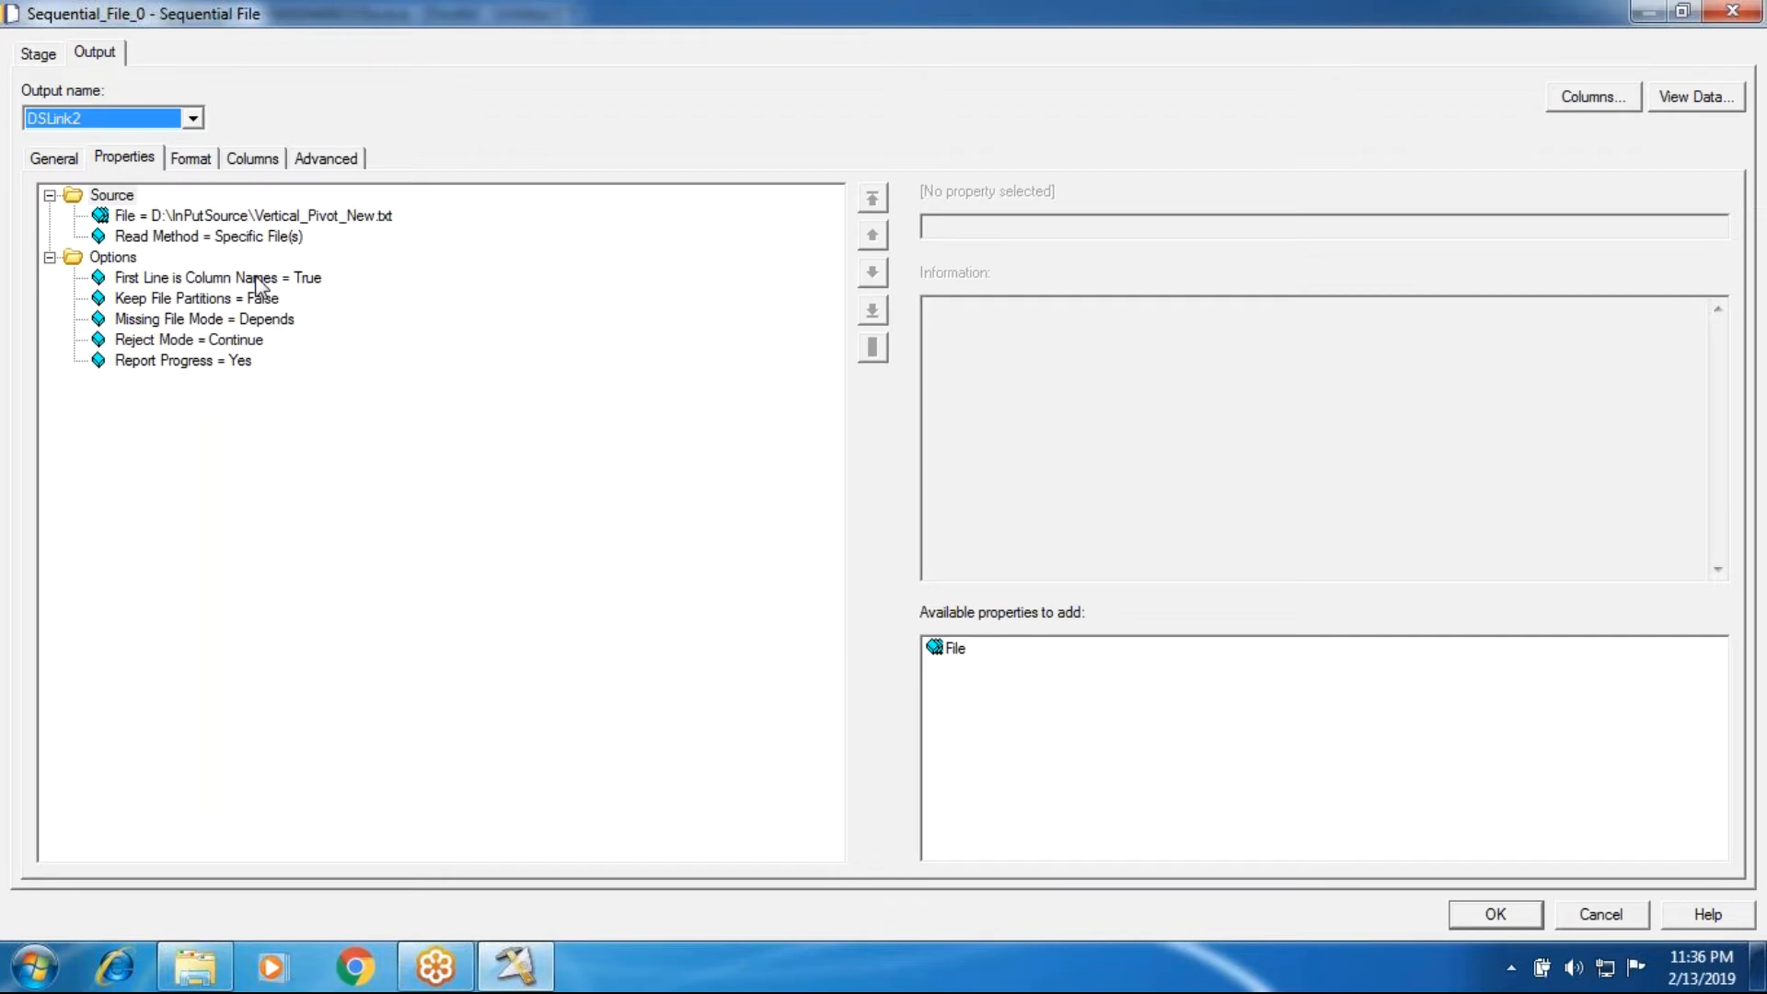
pyautogui.click(208, 159)
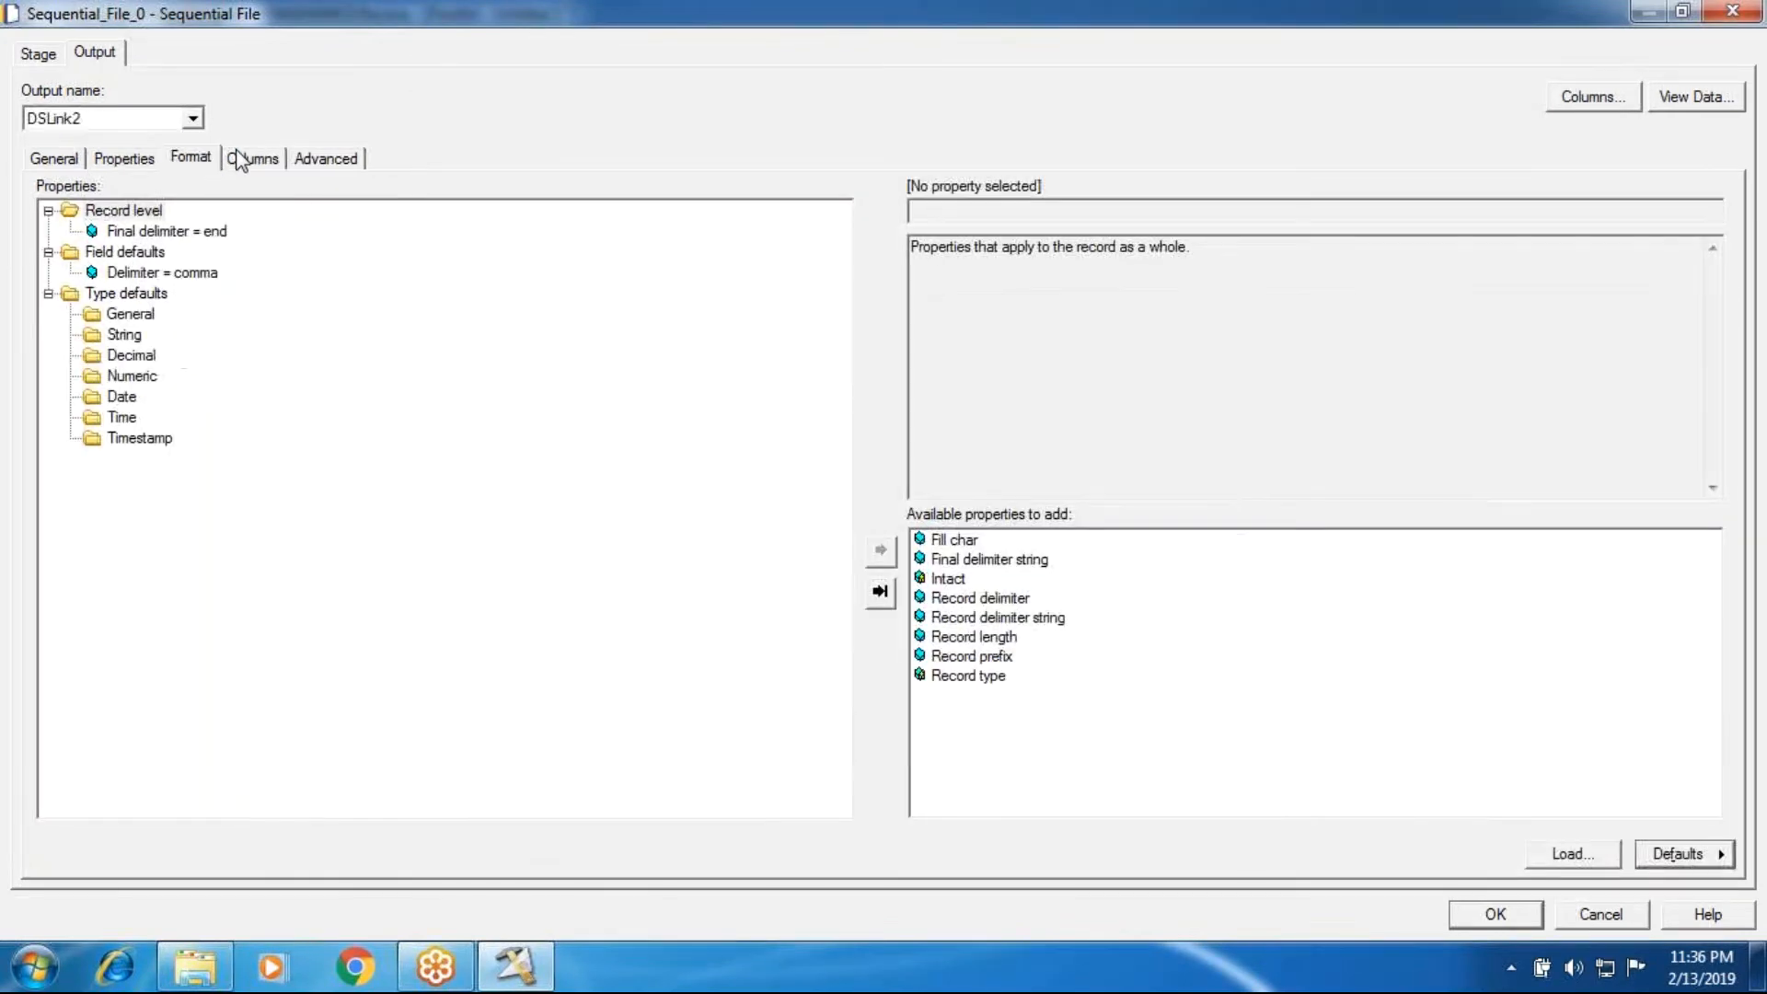
pyautogui.click(234, 158)
pyautogui.click(1698, 98)
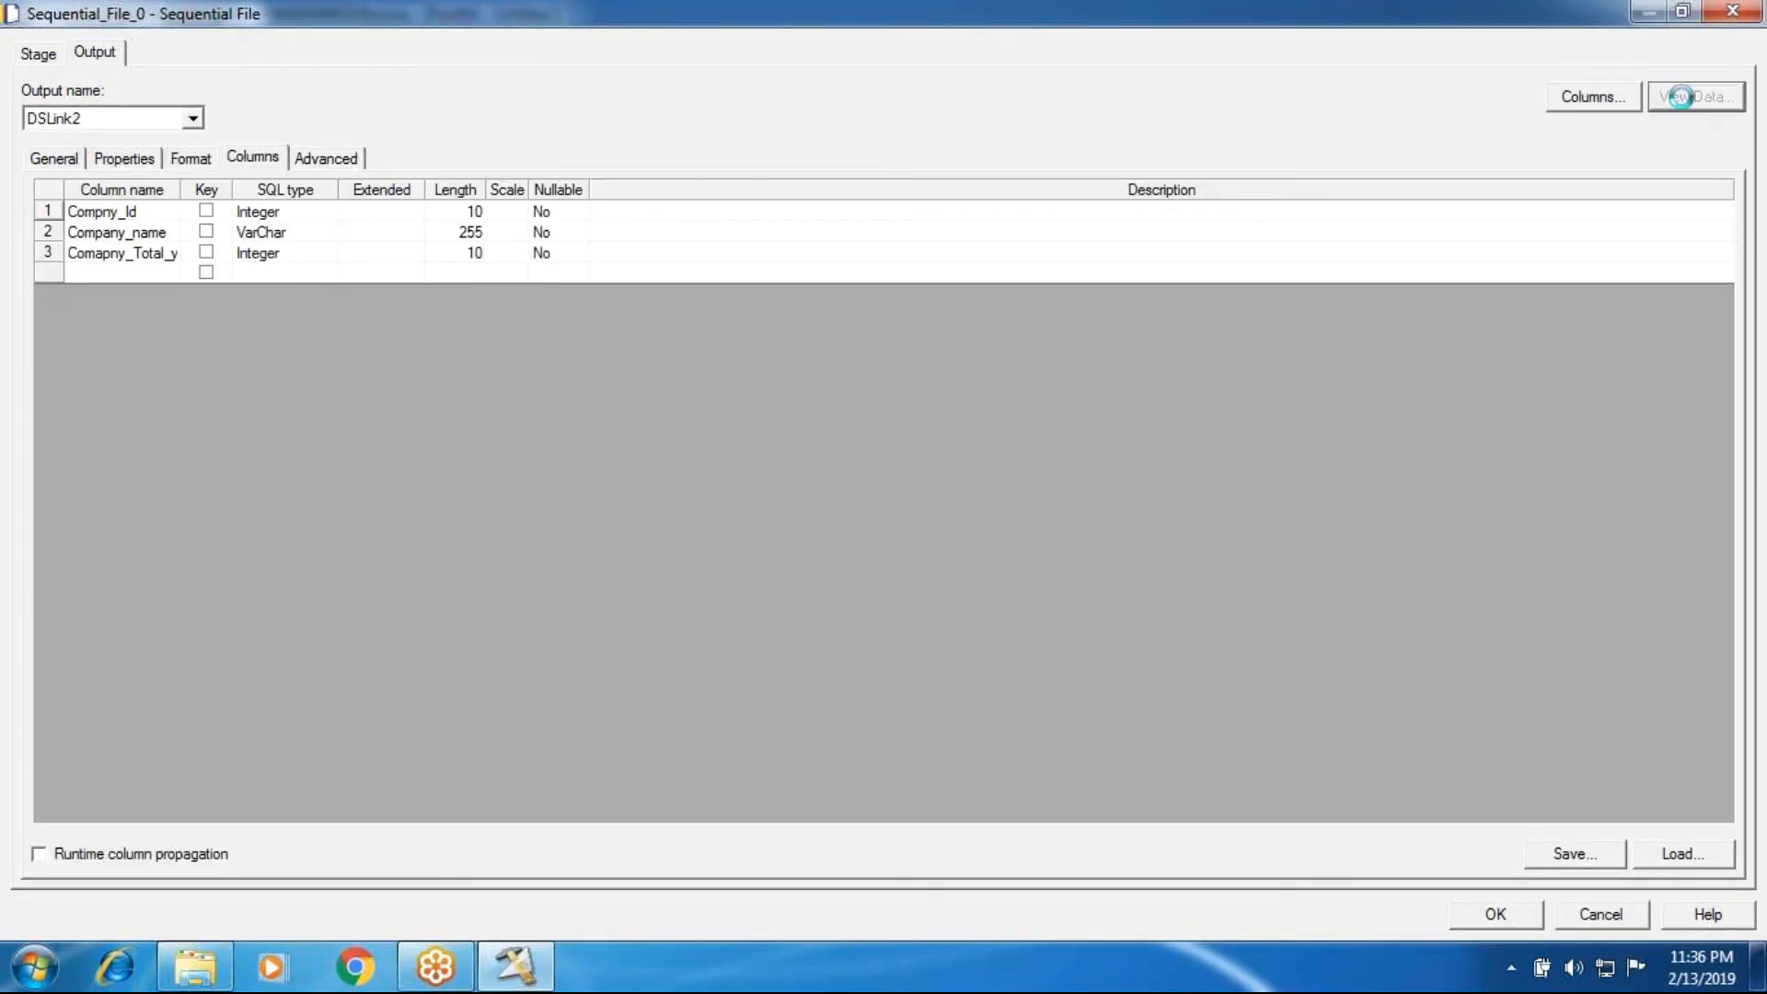
pyautogui.click(1116, 451)
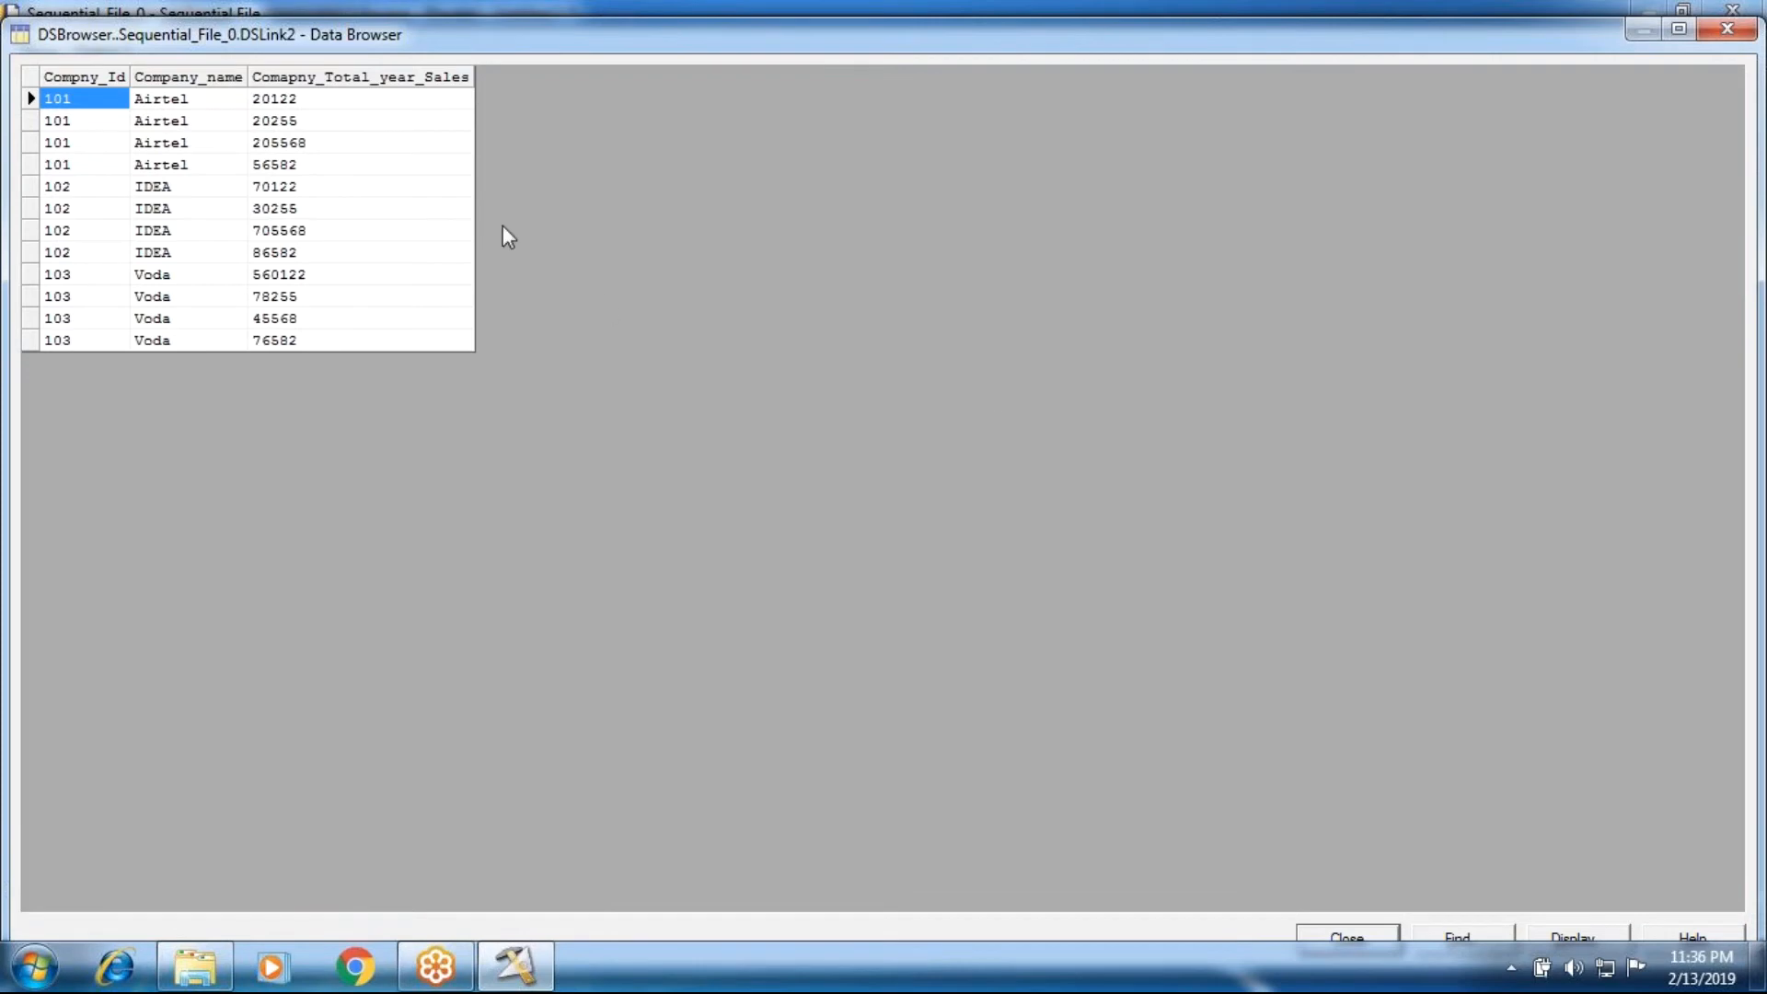
pyautogui.click(265, 164)
pyautogui.click(78, 208)
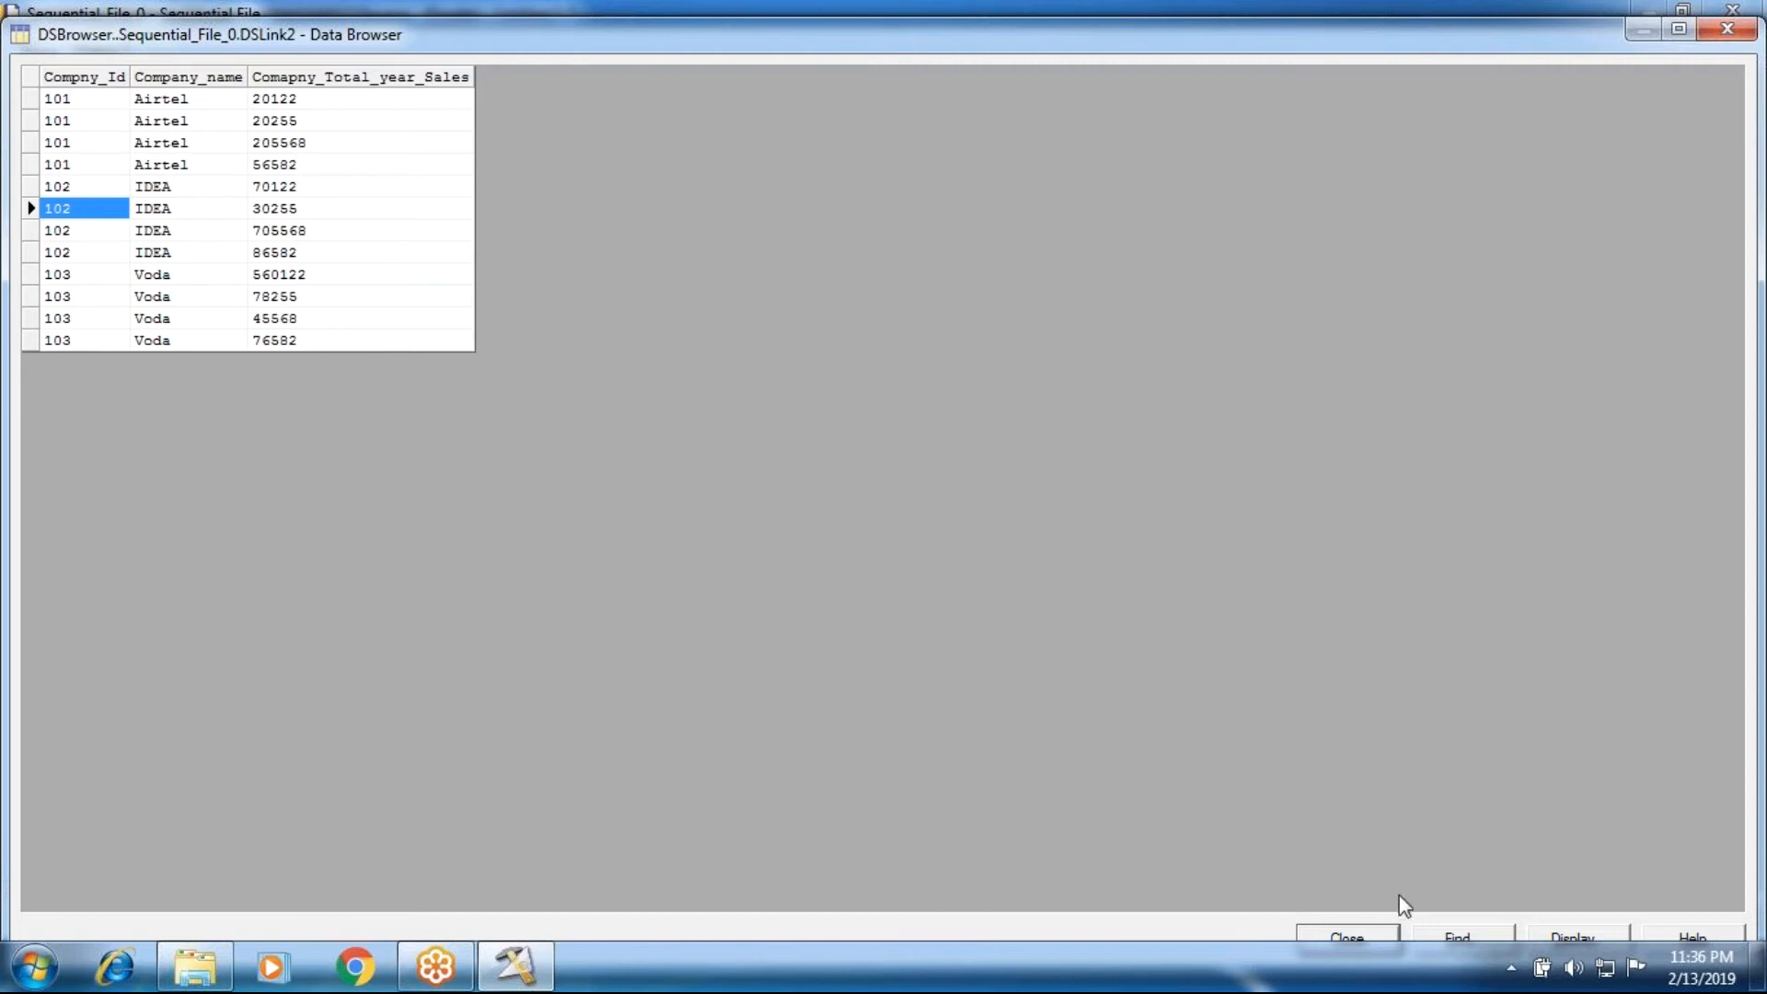
pyautogui.click(1342, 935)
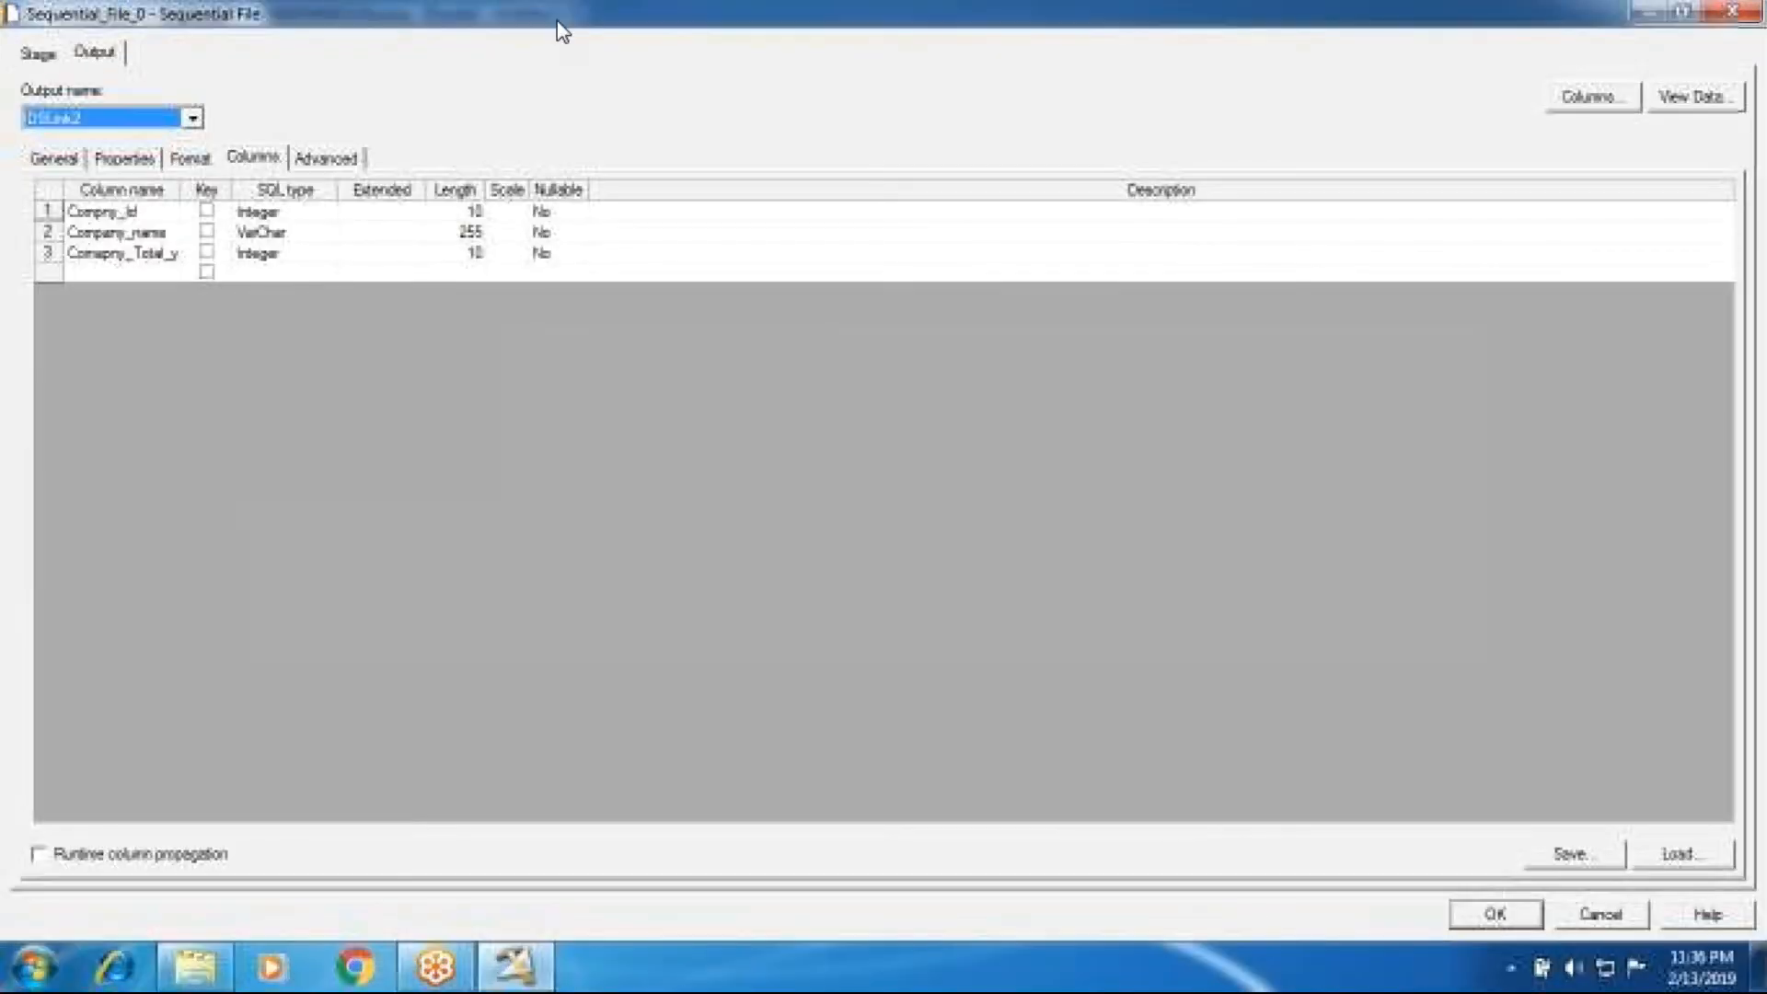
pyautogui.click(1495, 916)
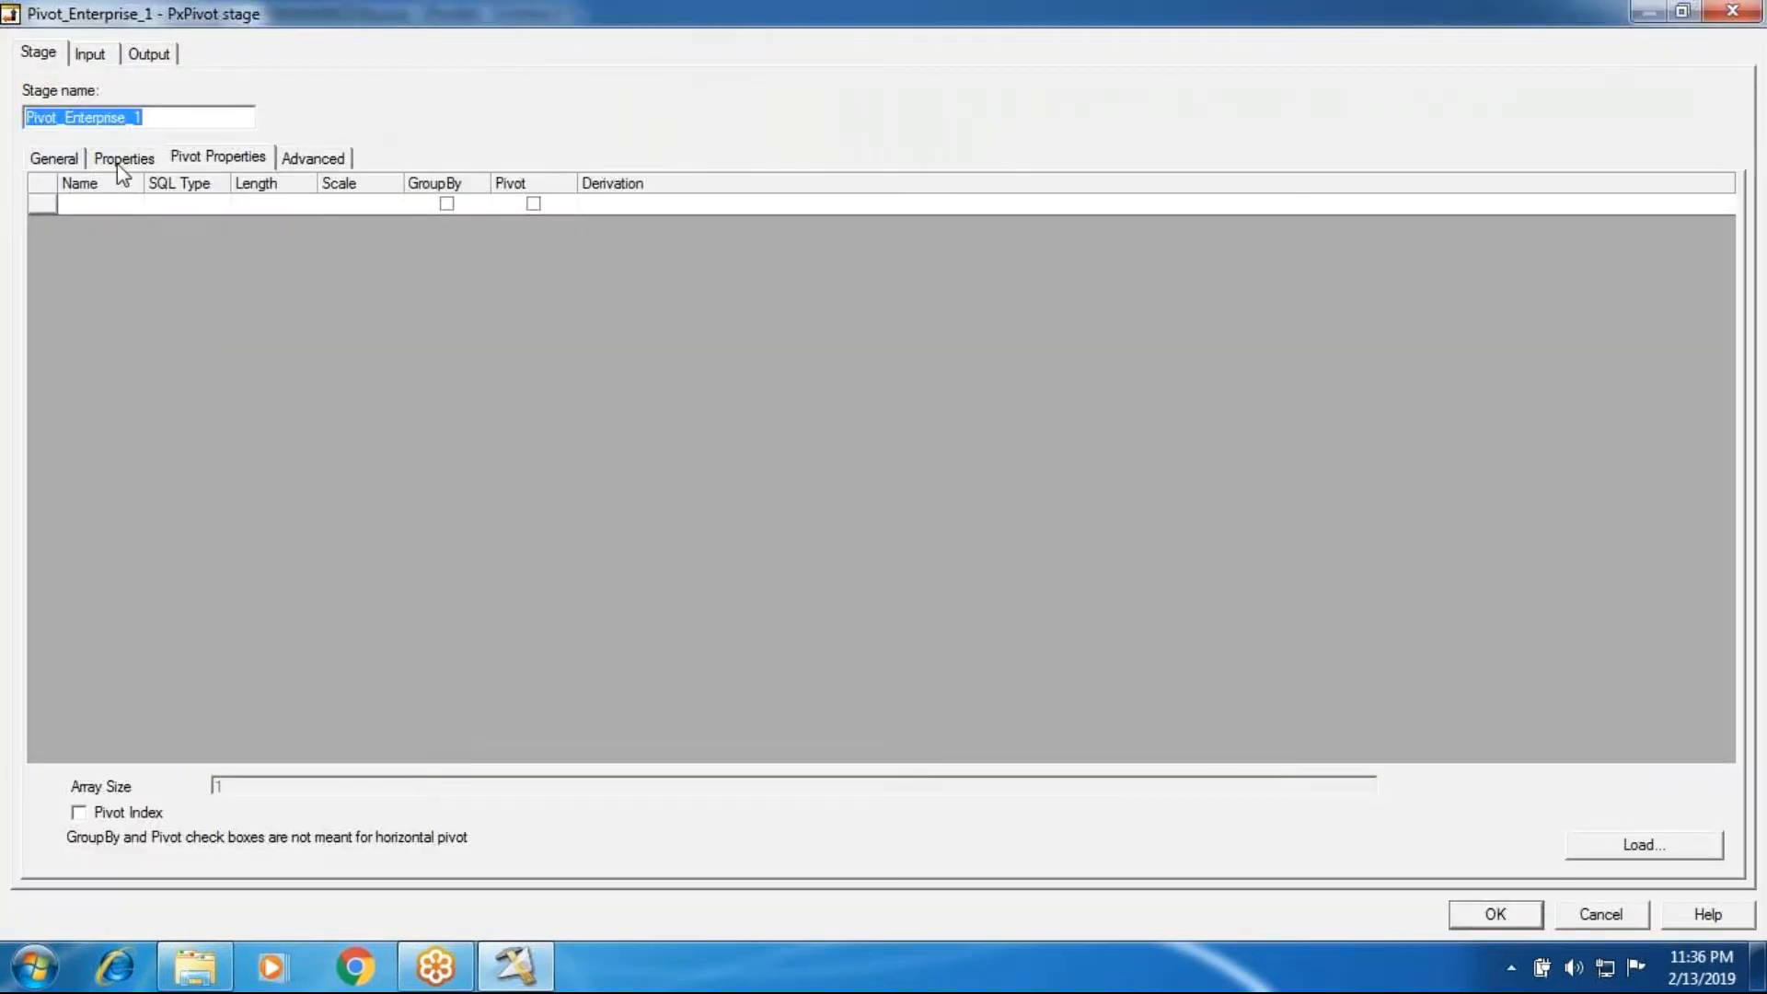
# Step: Open the Pivot Enterprise stage and examine its pivot type options and the pivot properties offered for a horizontal pivot
pyautogui.click(122, 163)
pyautogui.click(230, 216)
pyautogui.click(1034, 227)
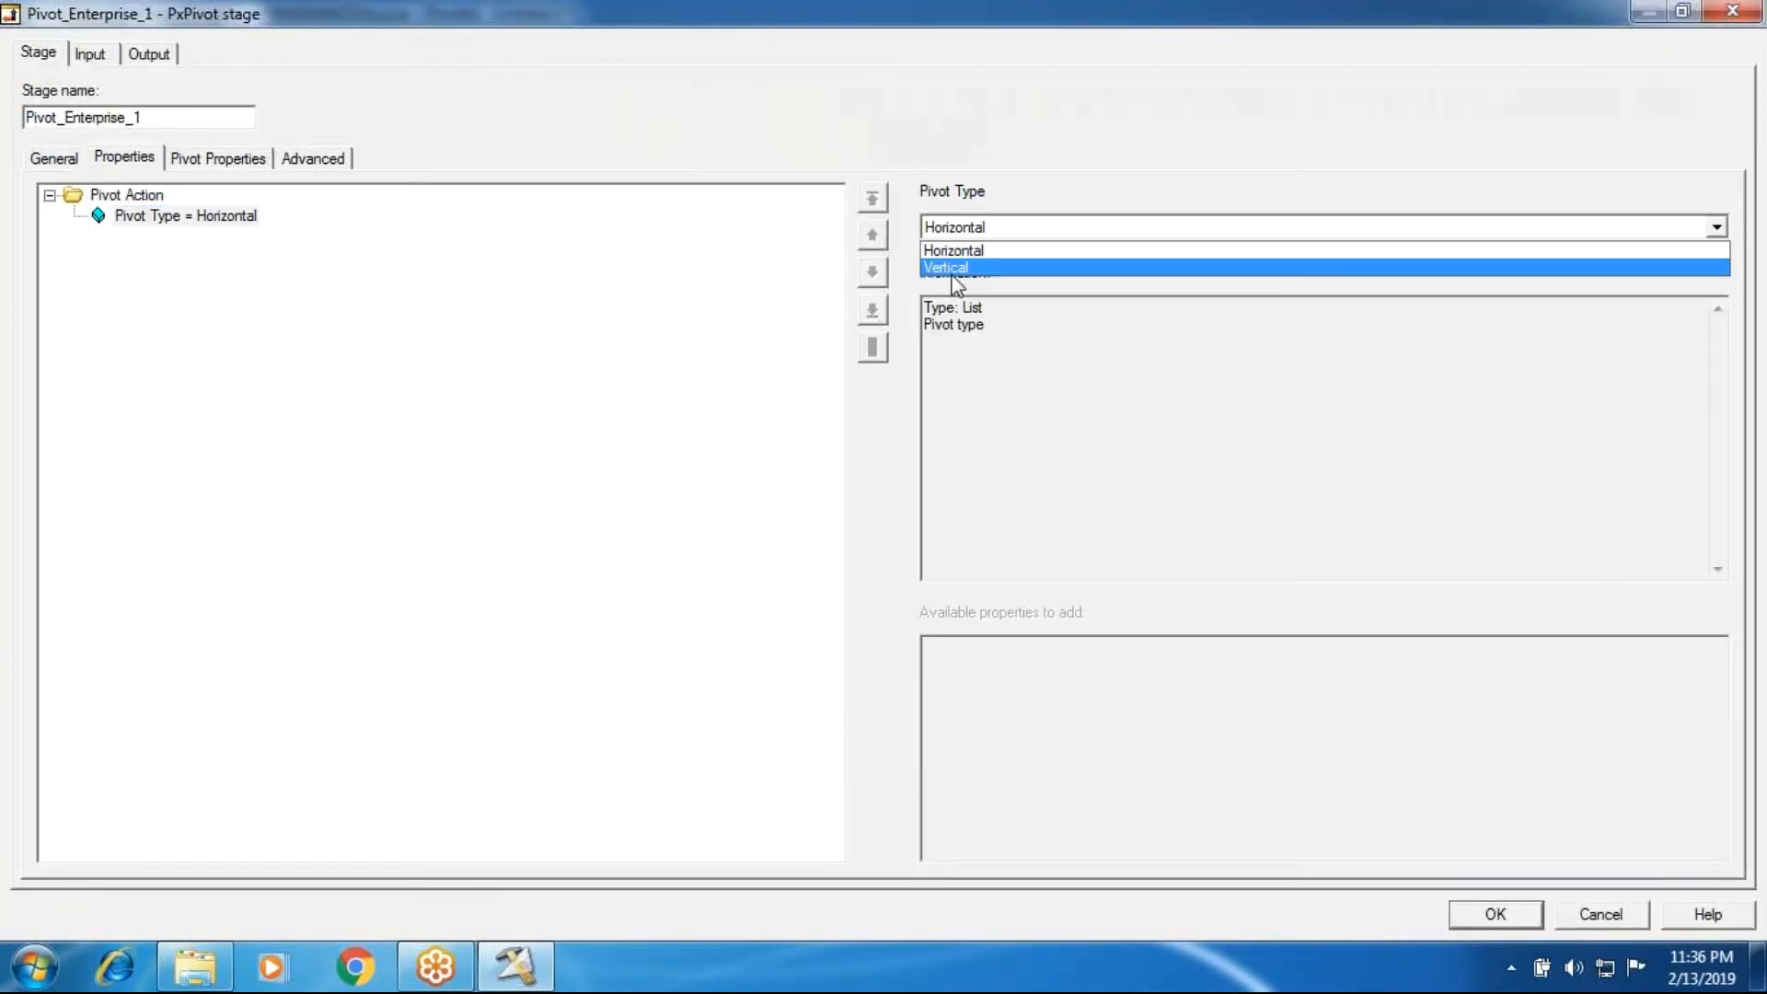
pyautogui.click(576, 454)
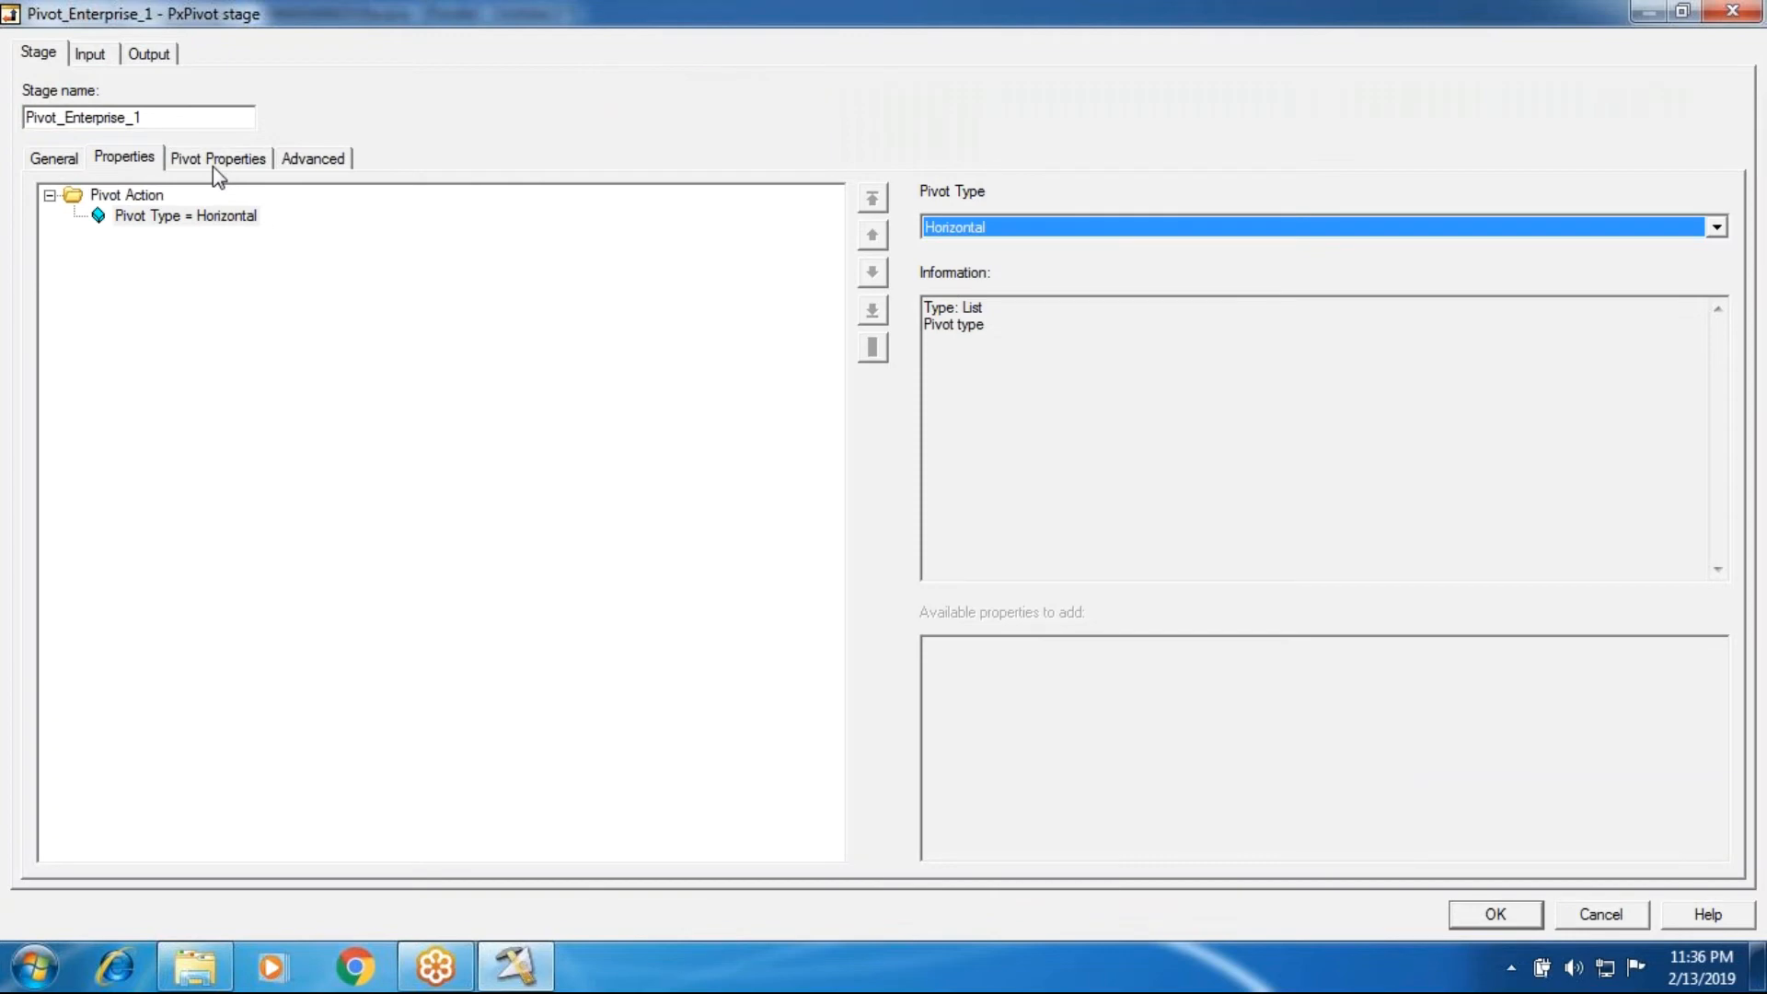
pyautogui.click(217, 164)
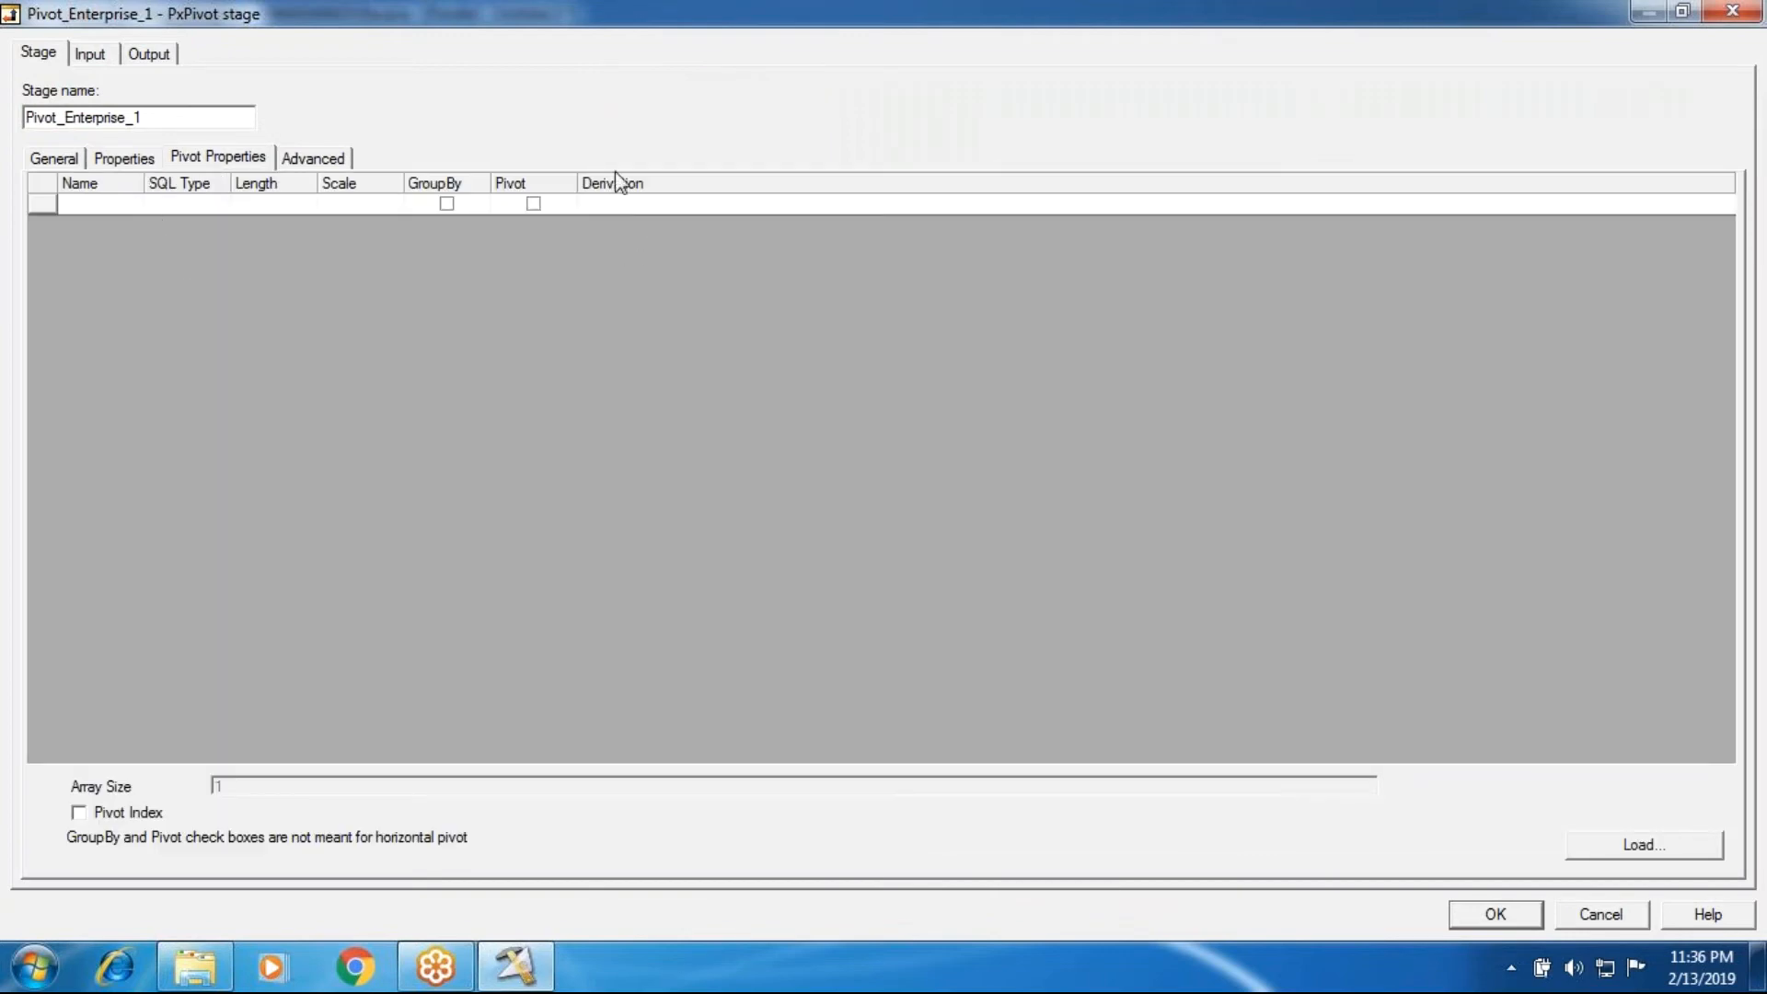
pyautogui.click(140, 163)
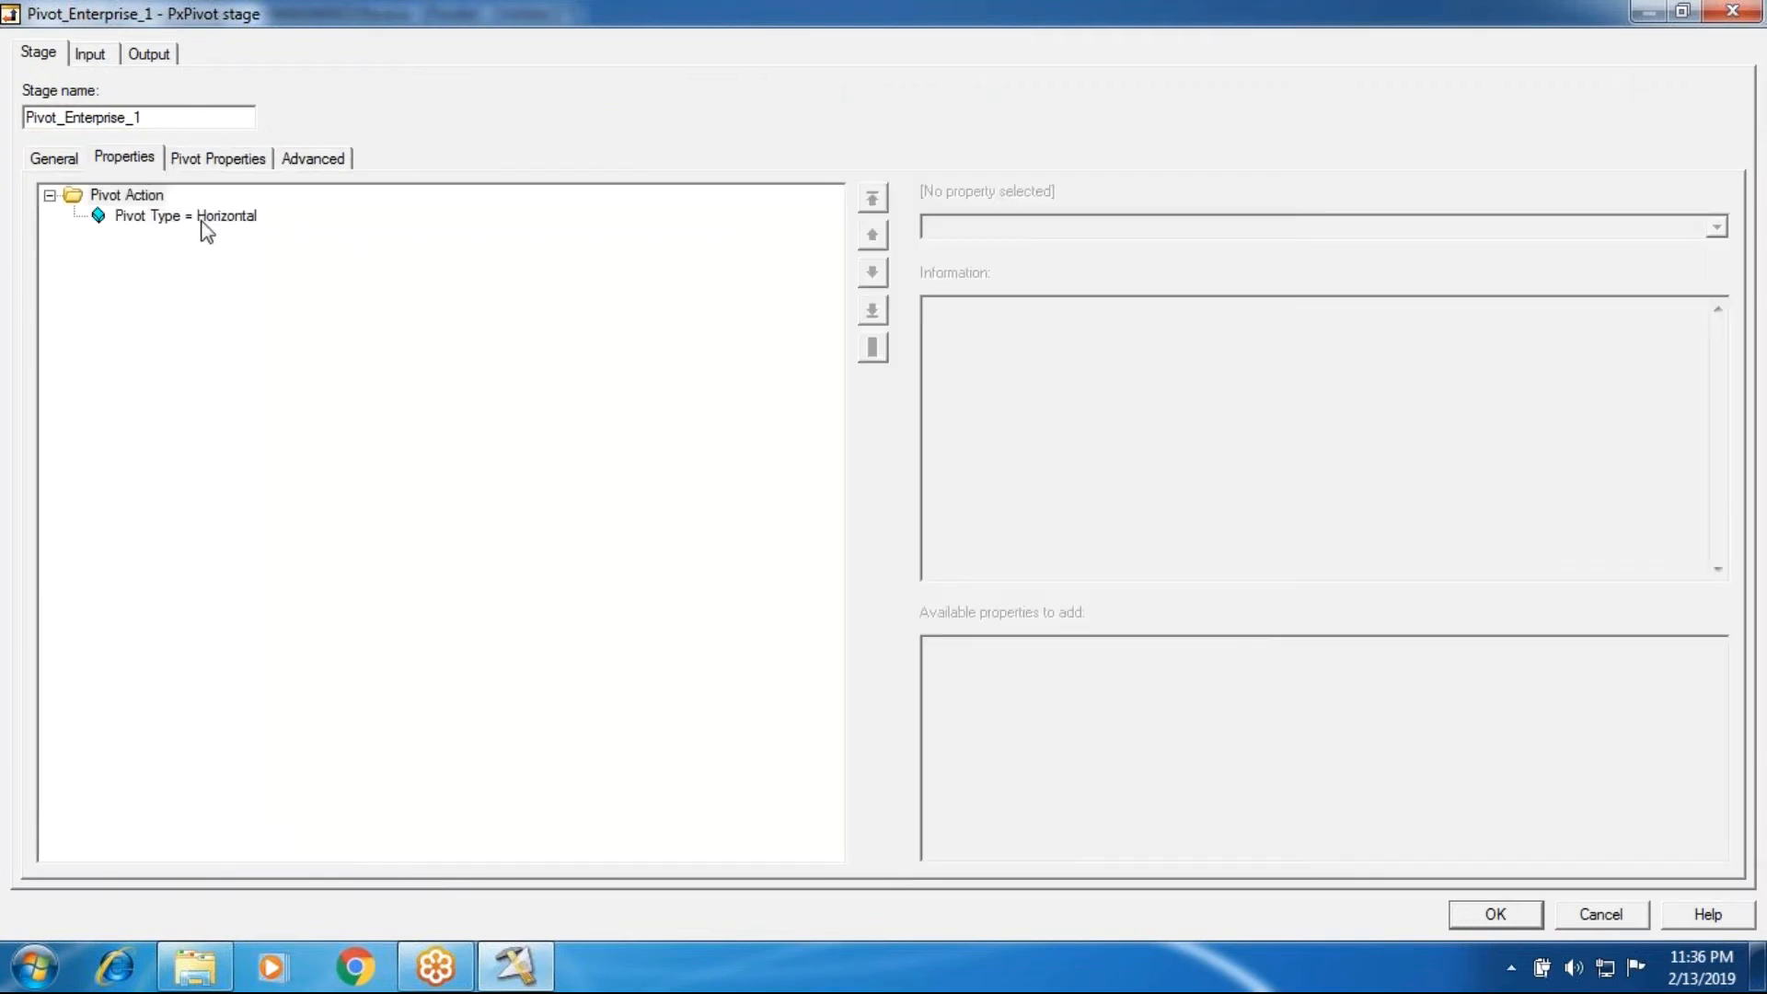
pyautogui.click(229, 159)
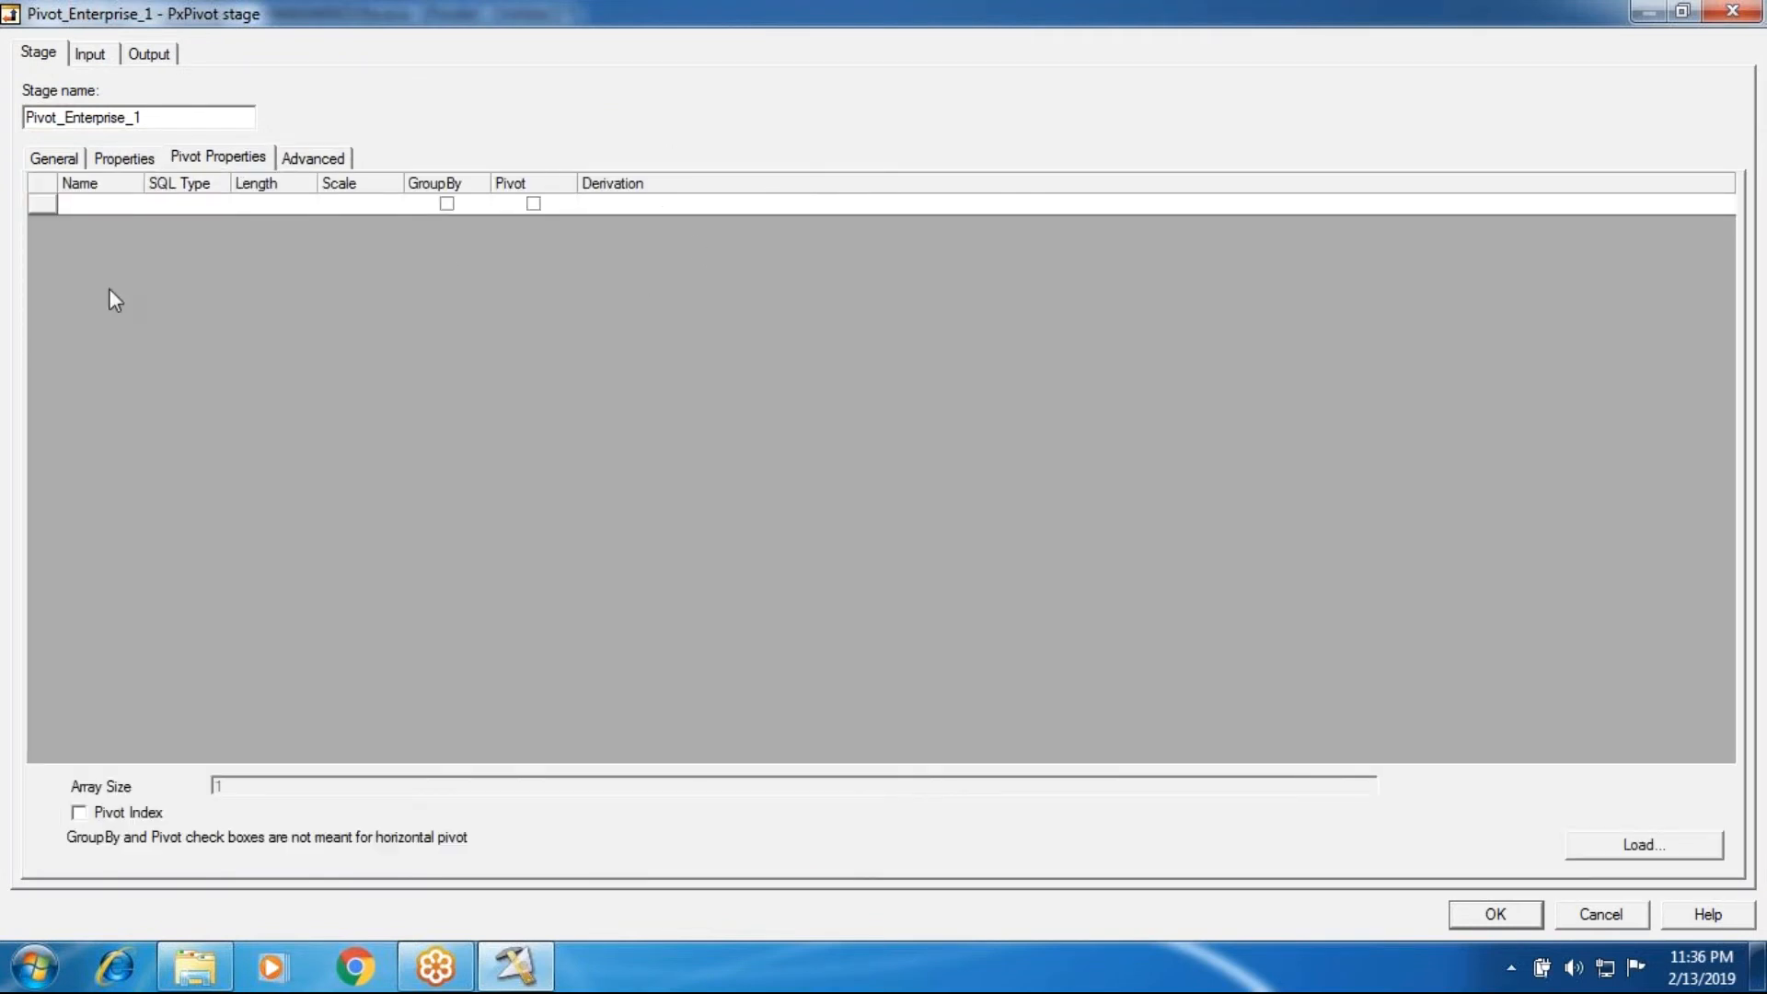
pyautogui.click(109, 160)
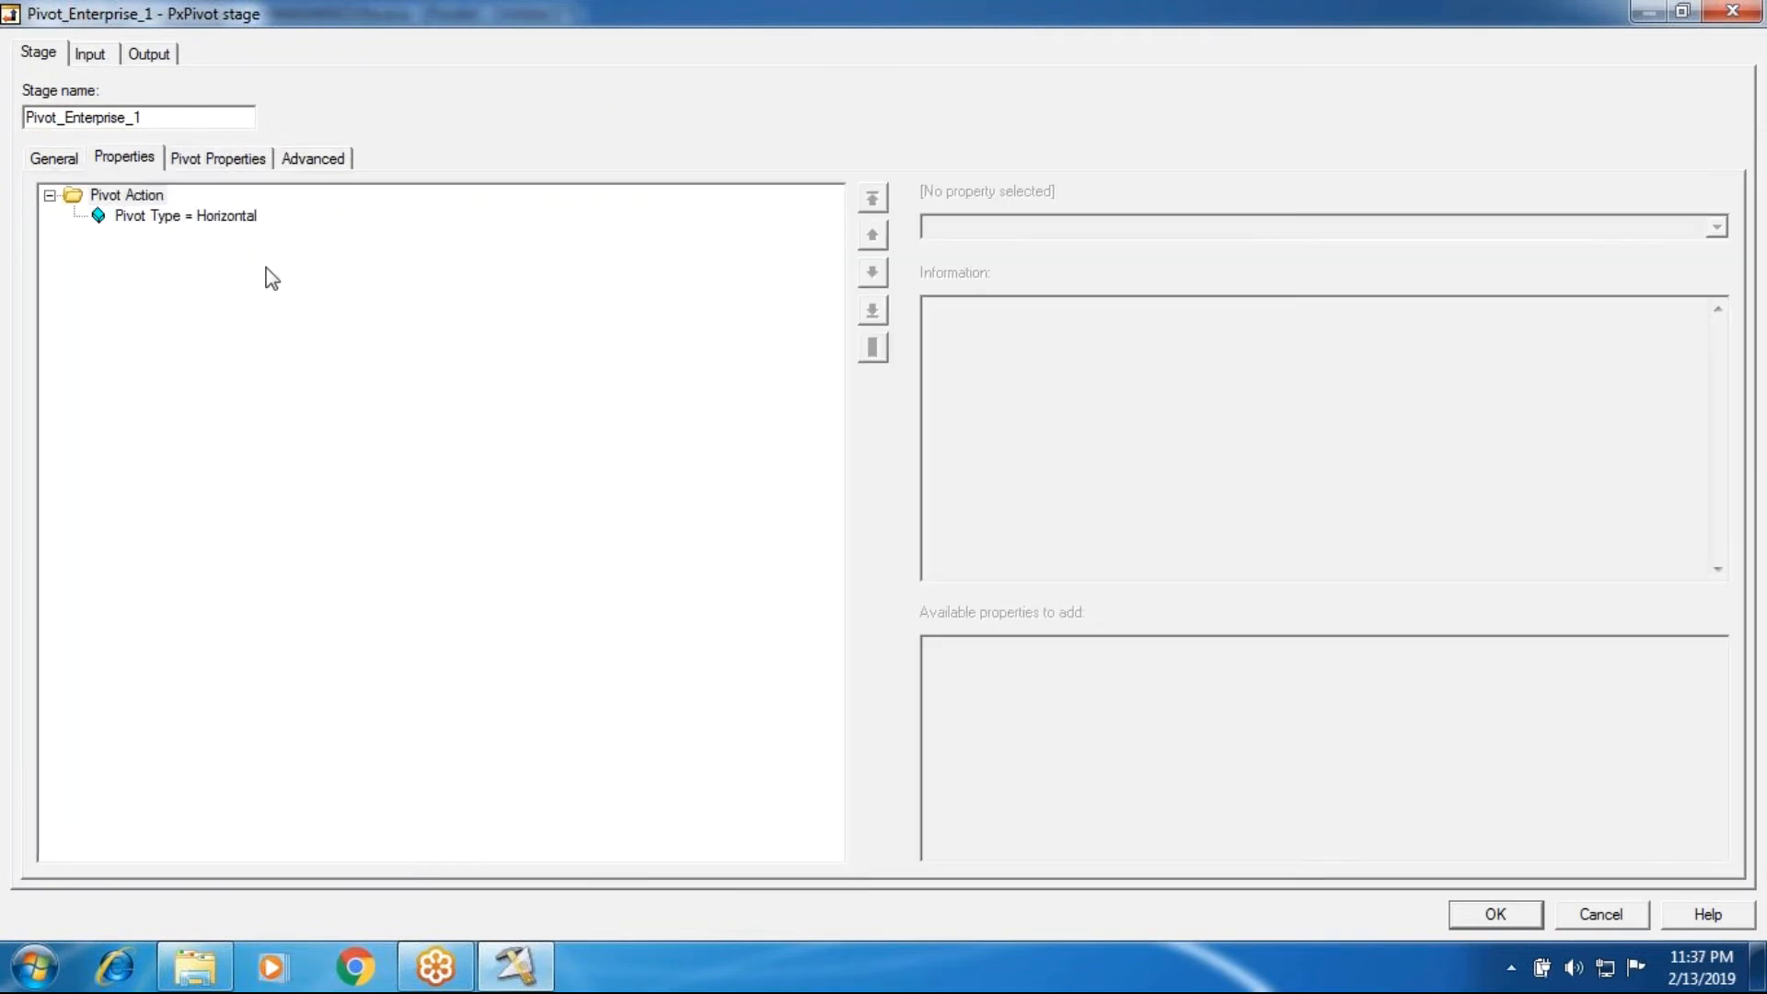
# Step: Set the Pivot Enterprise stage's pivot type to Vertical and check the pivot properties offered for it
pyautogui.click(219, 217)
pyautogui.click(979, 230)
pyautogui.click(953, 268)
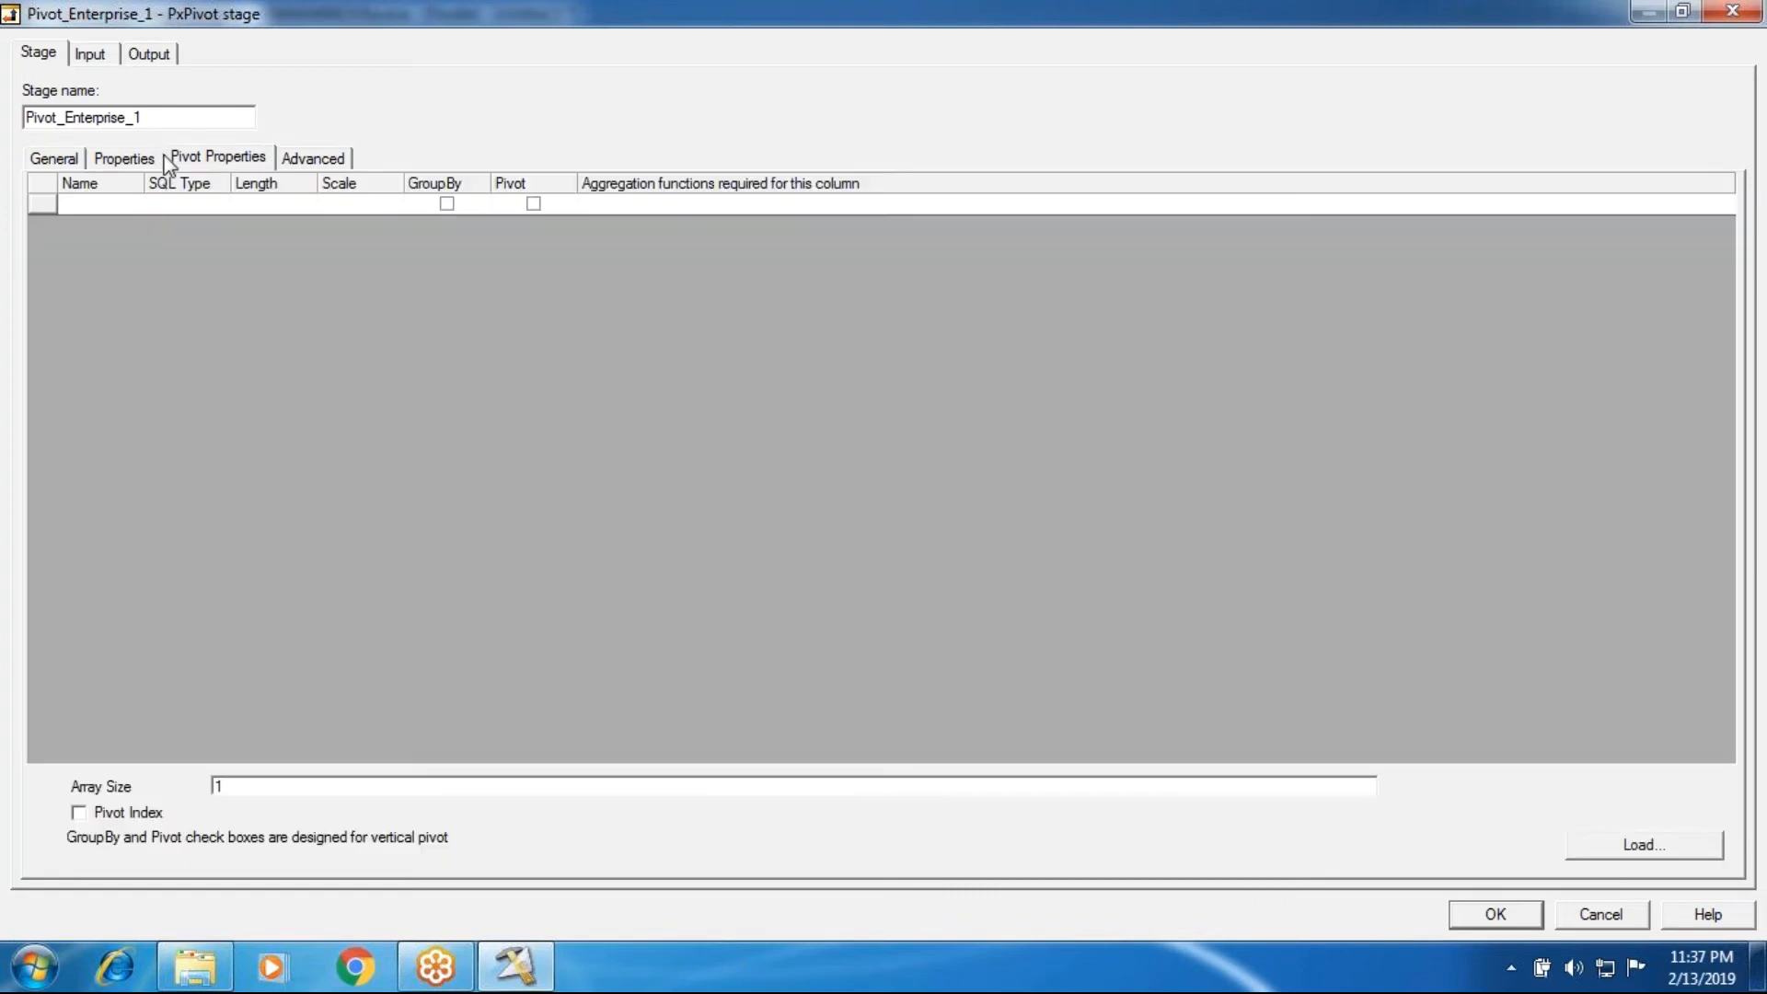
pyautogui.click(170, 159)
pyautogui.click(116, 165)
pyautogui.click(1059, 569)
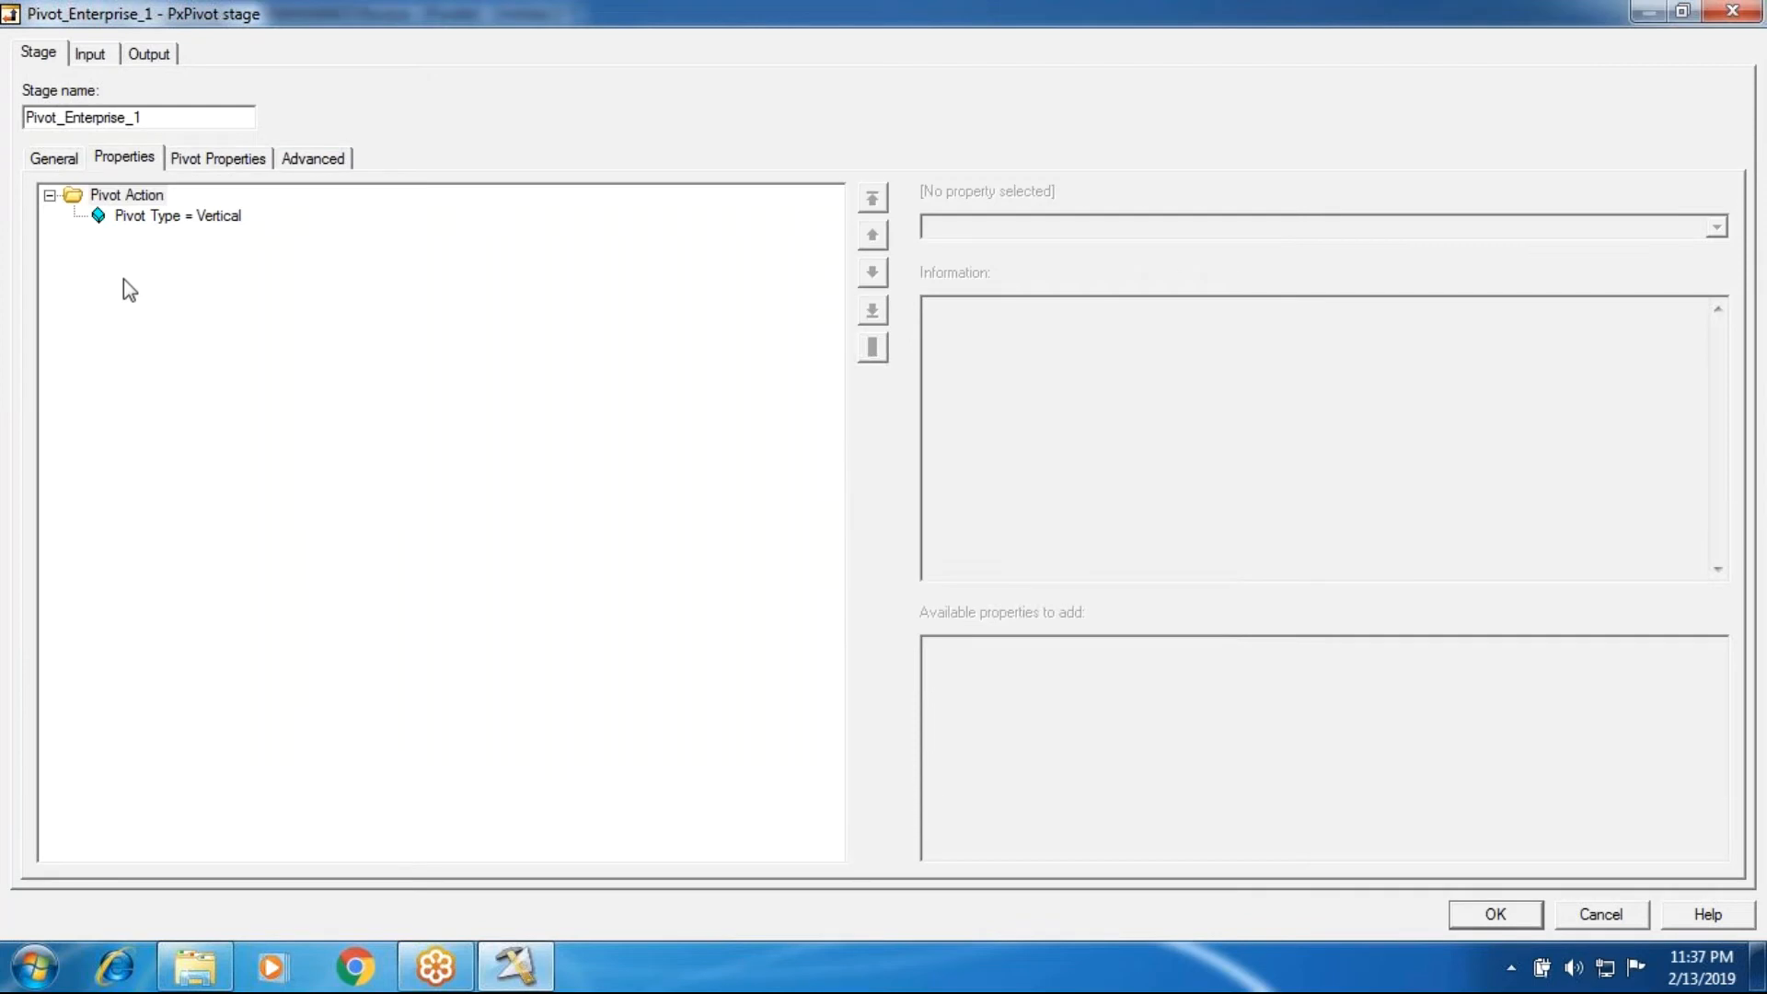
# Step: Load the input columns into the Pivot Enterprise stage's pivot properties and widen the Name column to show the full names
pyautogui.click(154, 217)
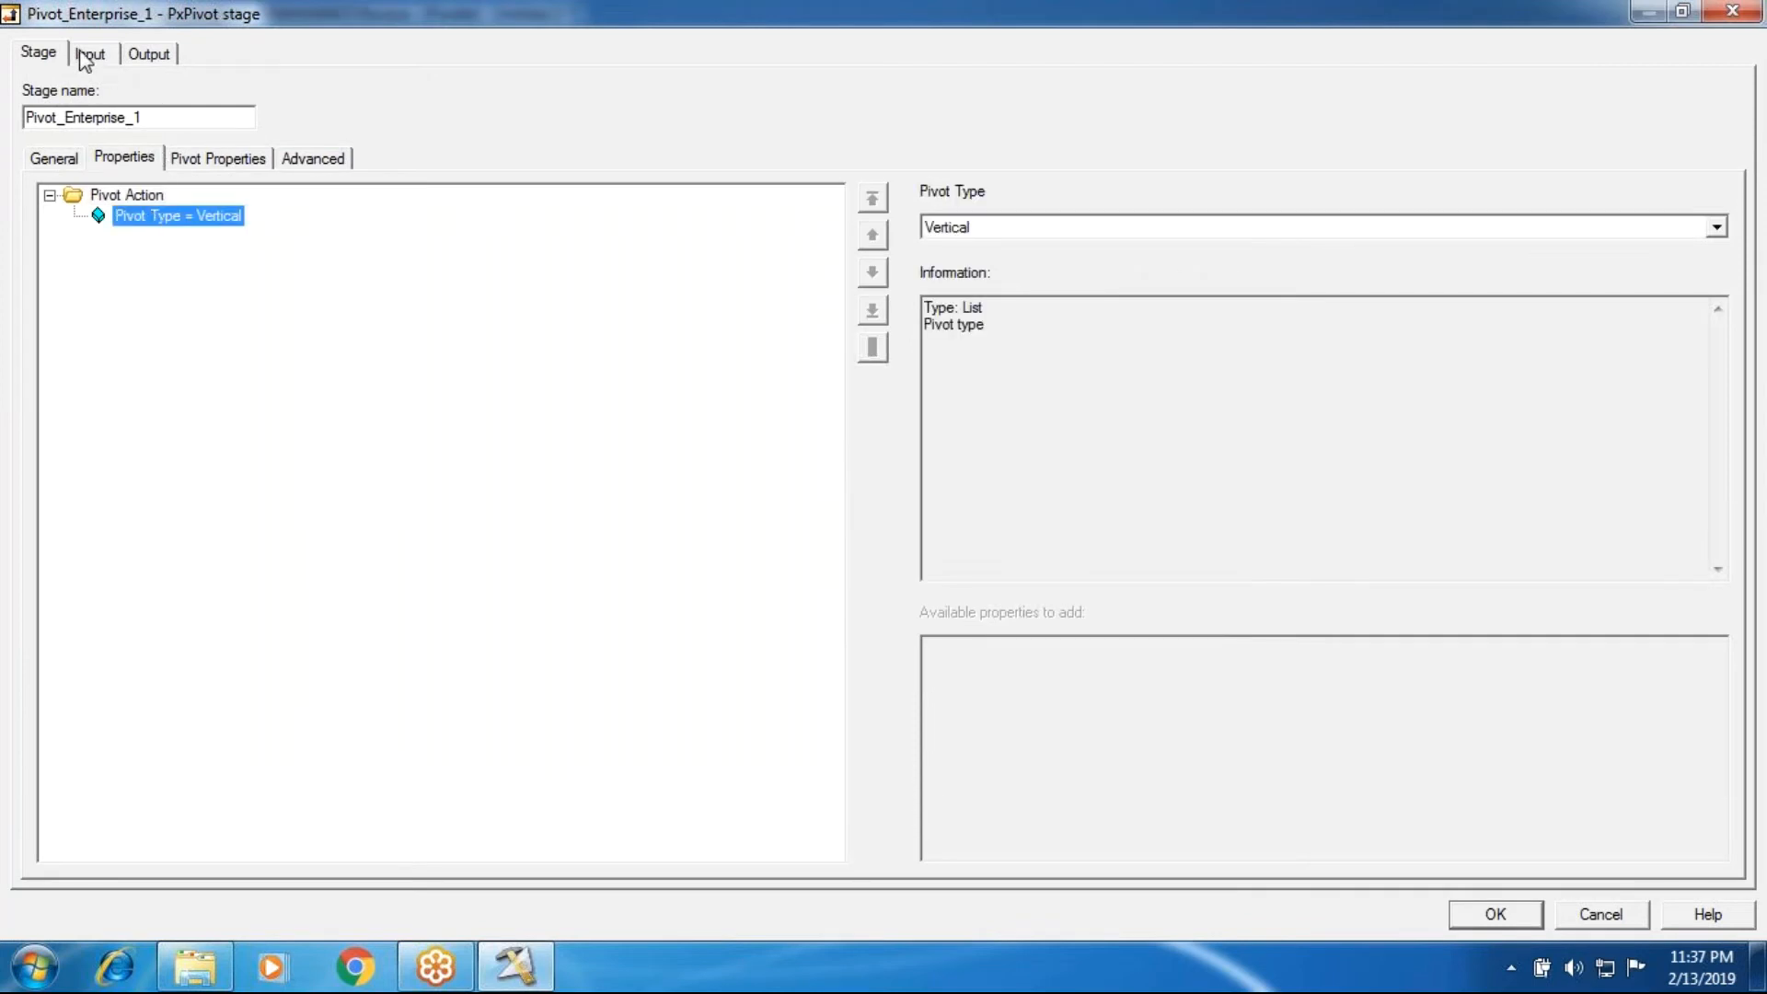
pyautogui.click(89, 54)
pyautogui.click(150, 54)
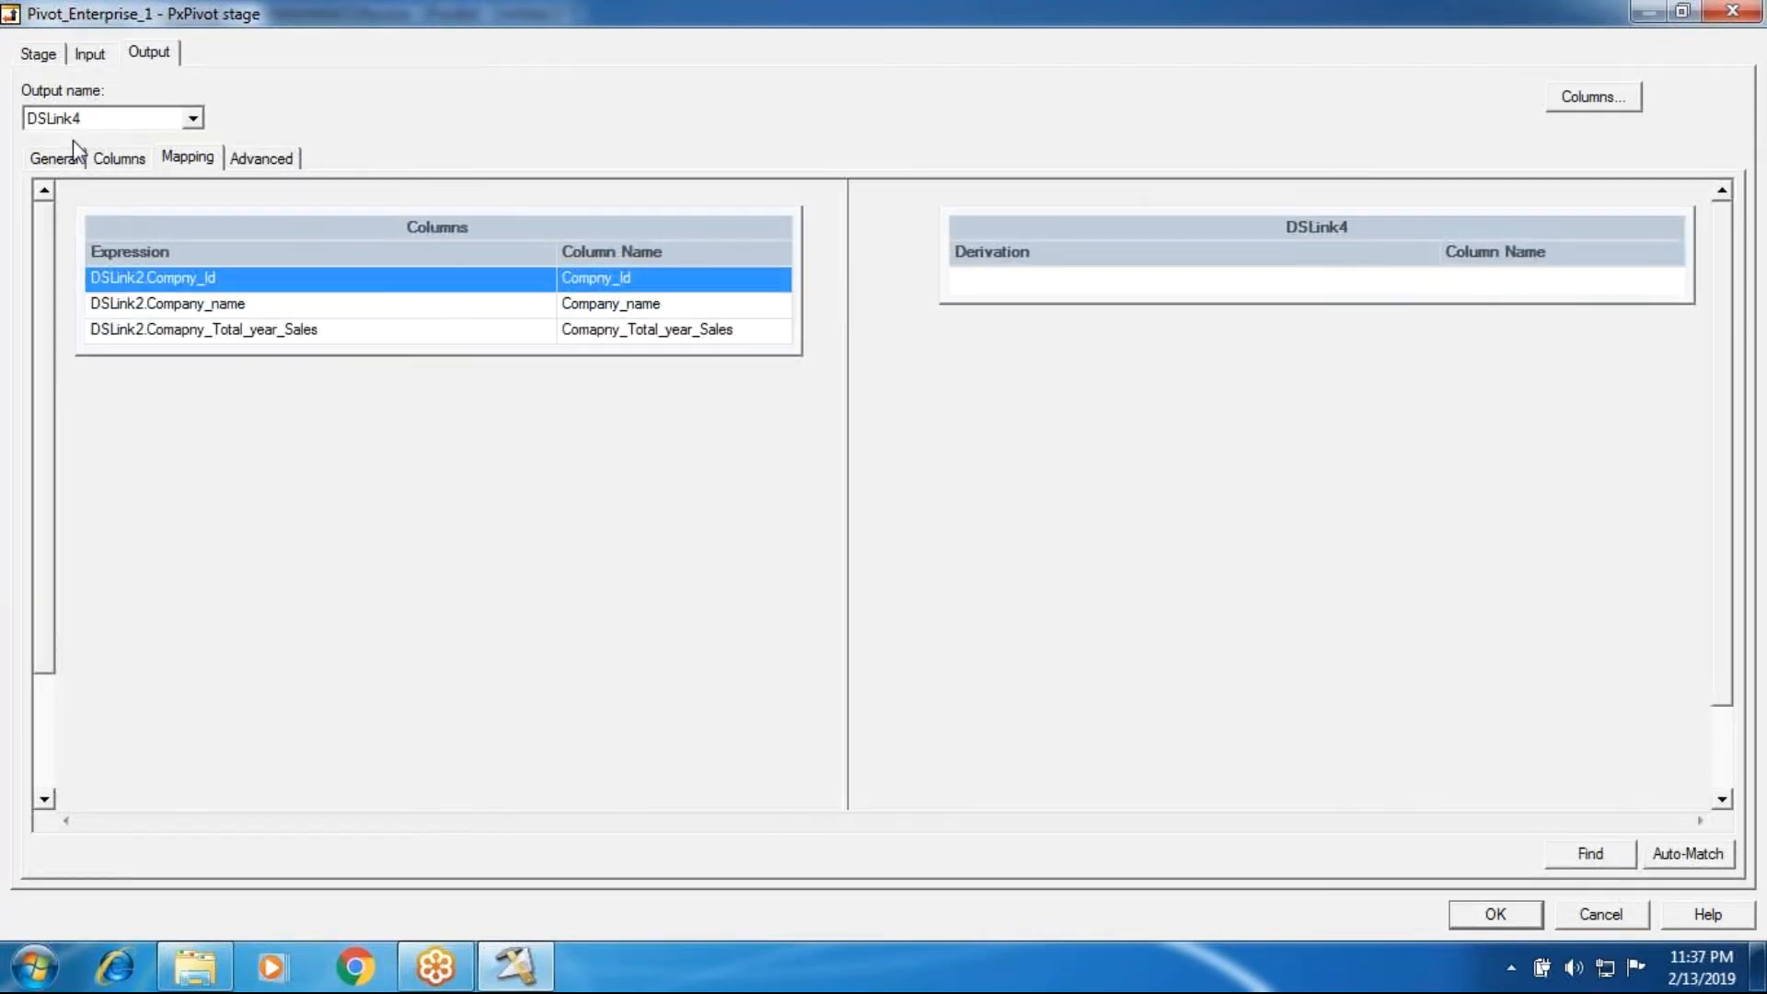
pyautogui.click(46, 55)
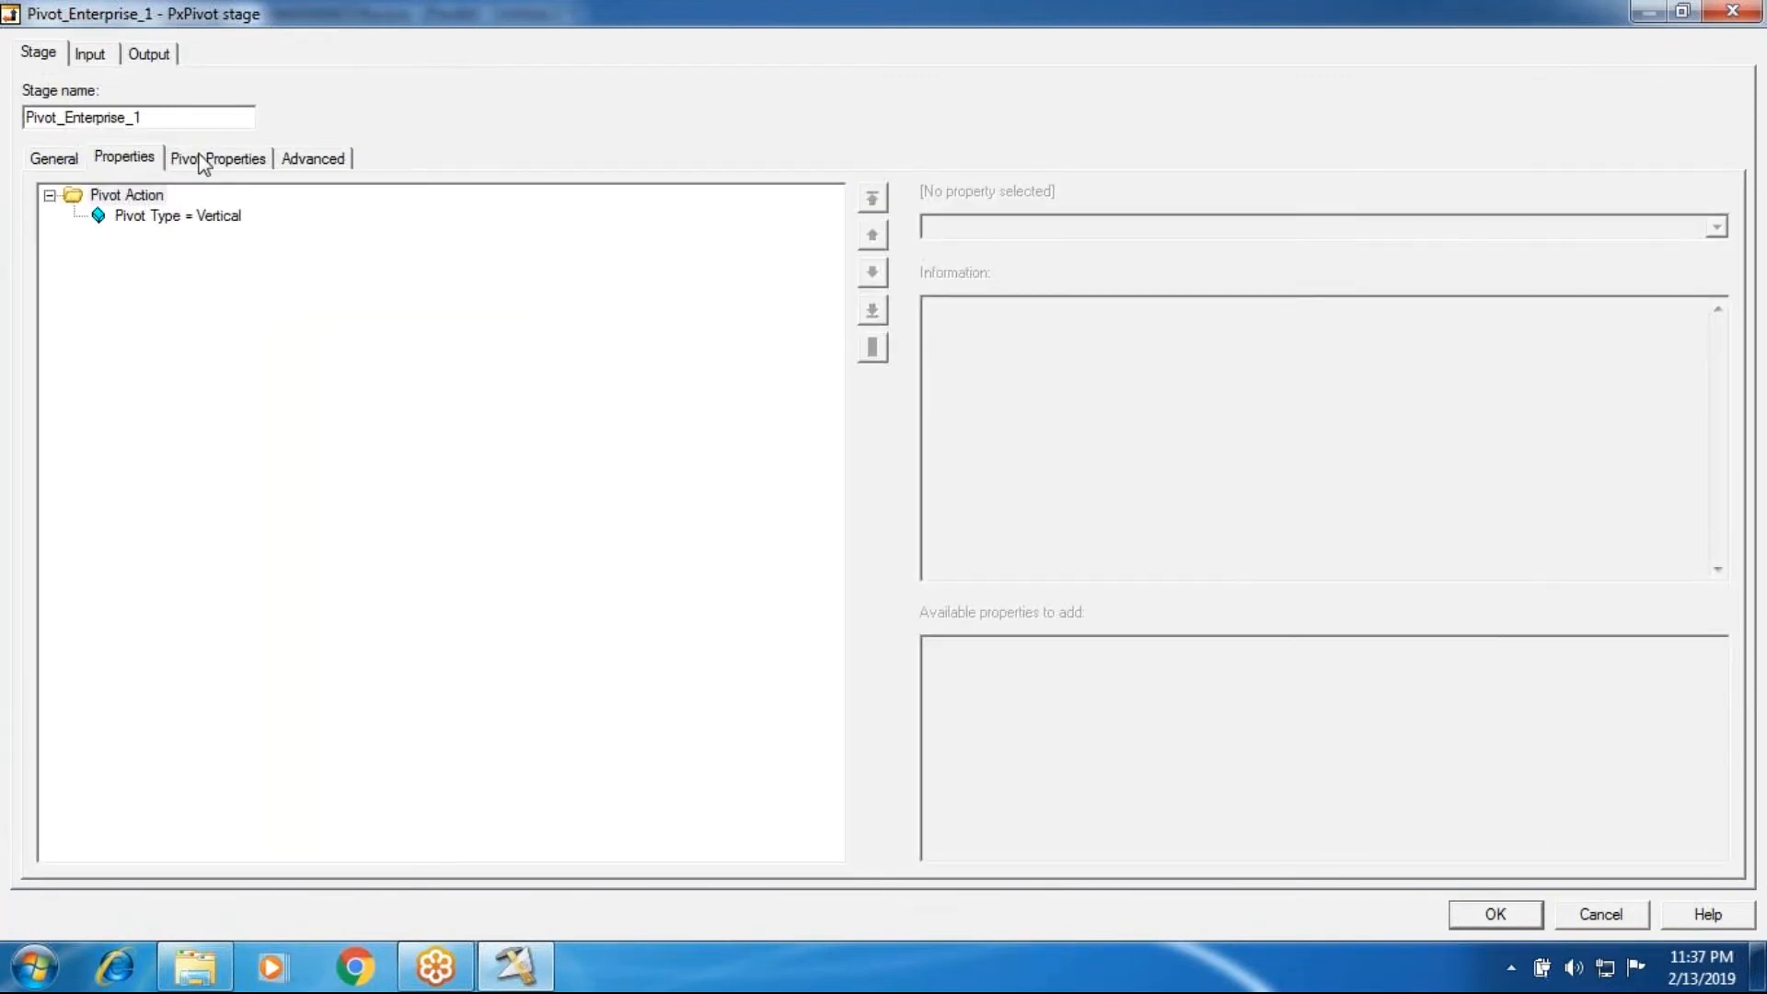
pyautogui.click(206, 160)
pyautogui.click(1575, 838)
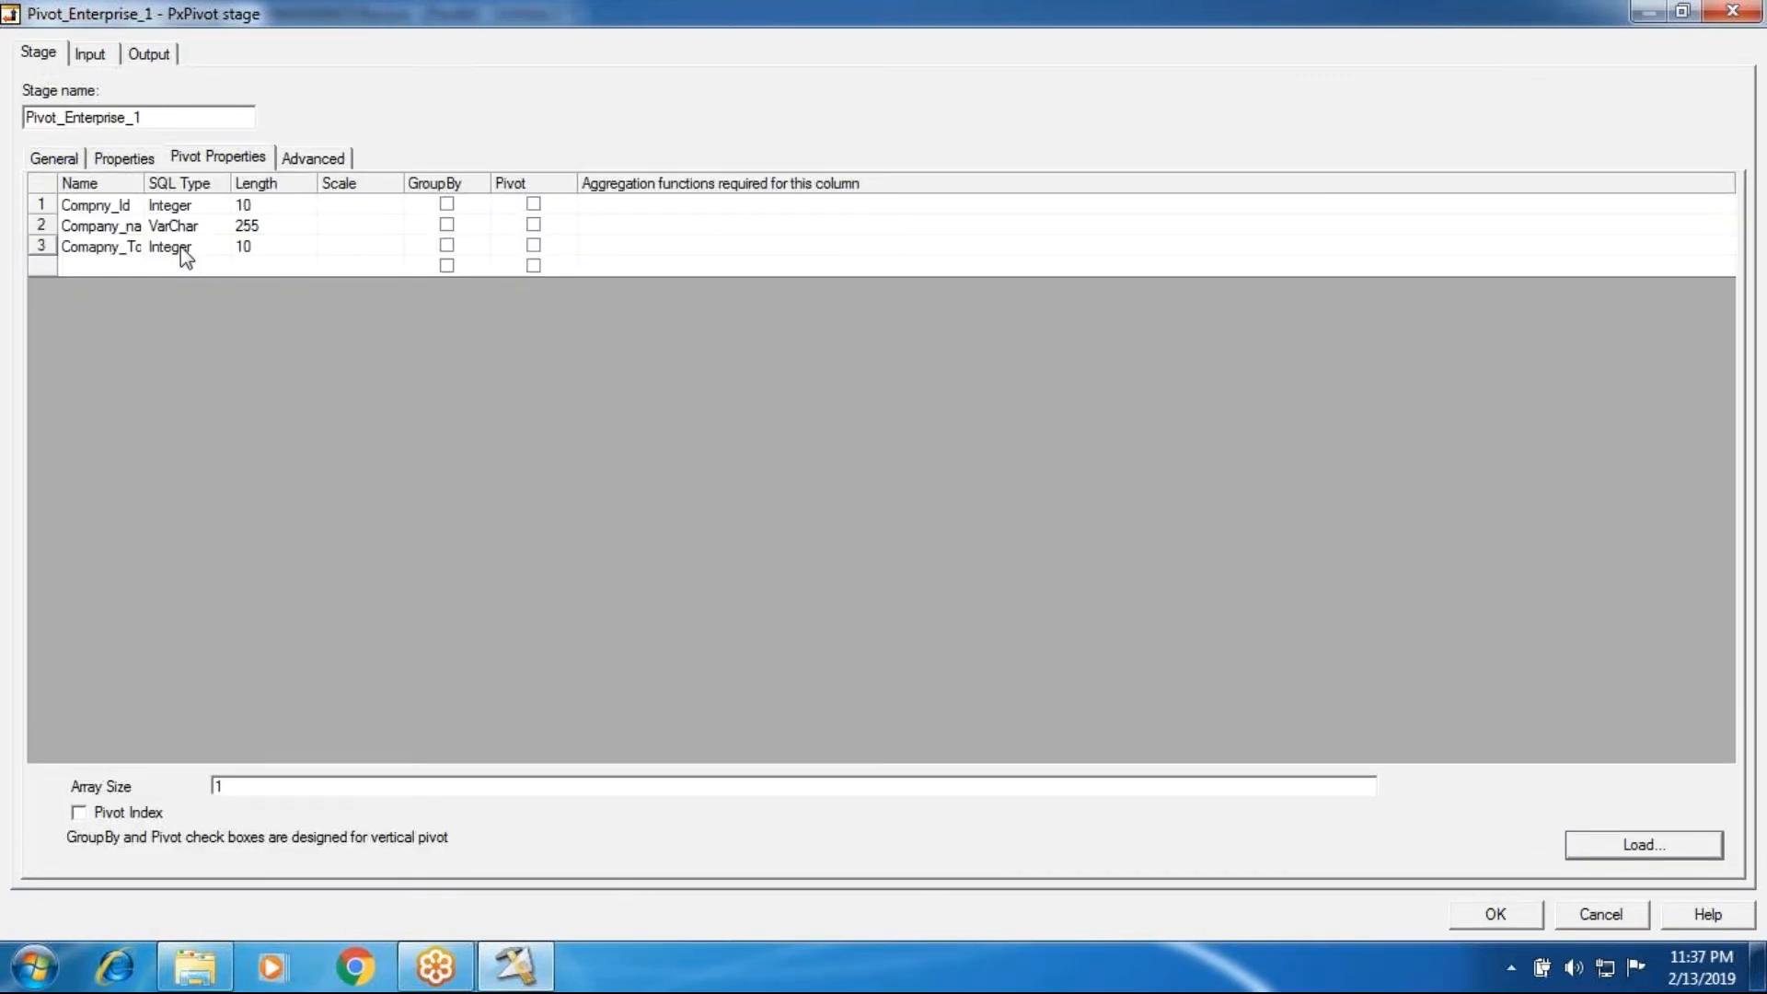
pyautogui.moveTo(143, 182); pyautogui.dragTo(393, 184)
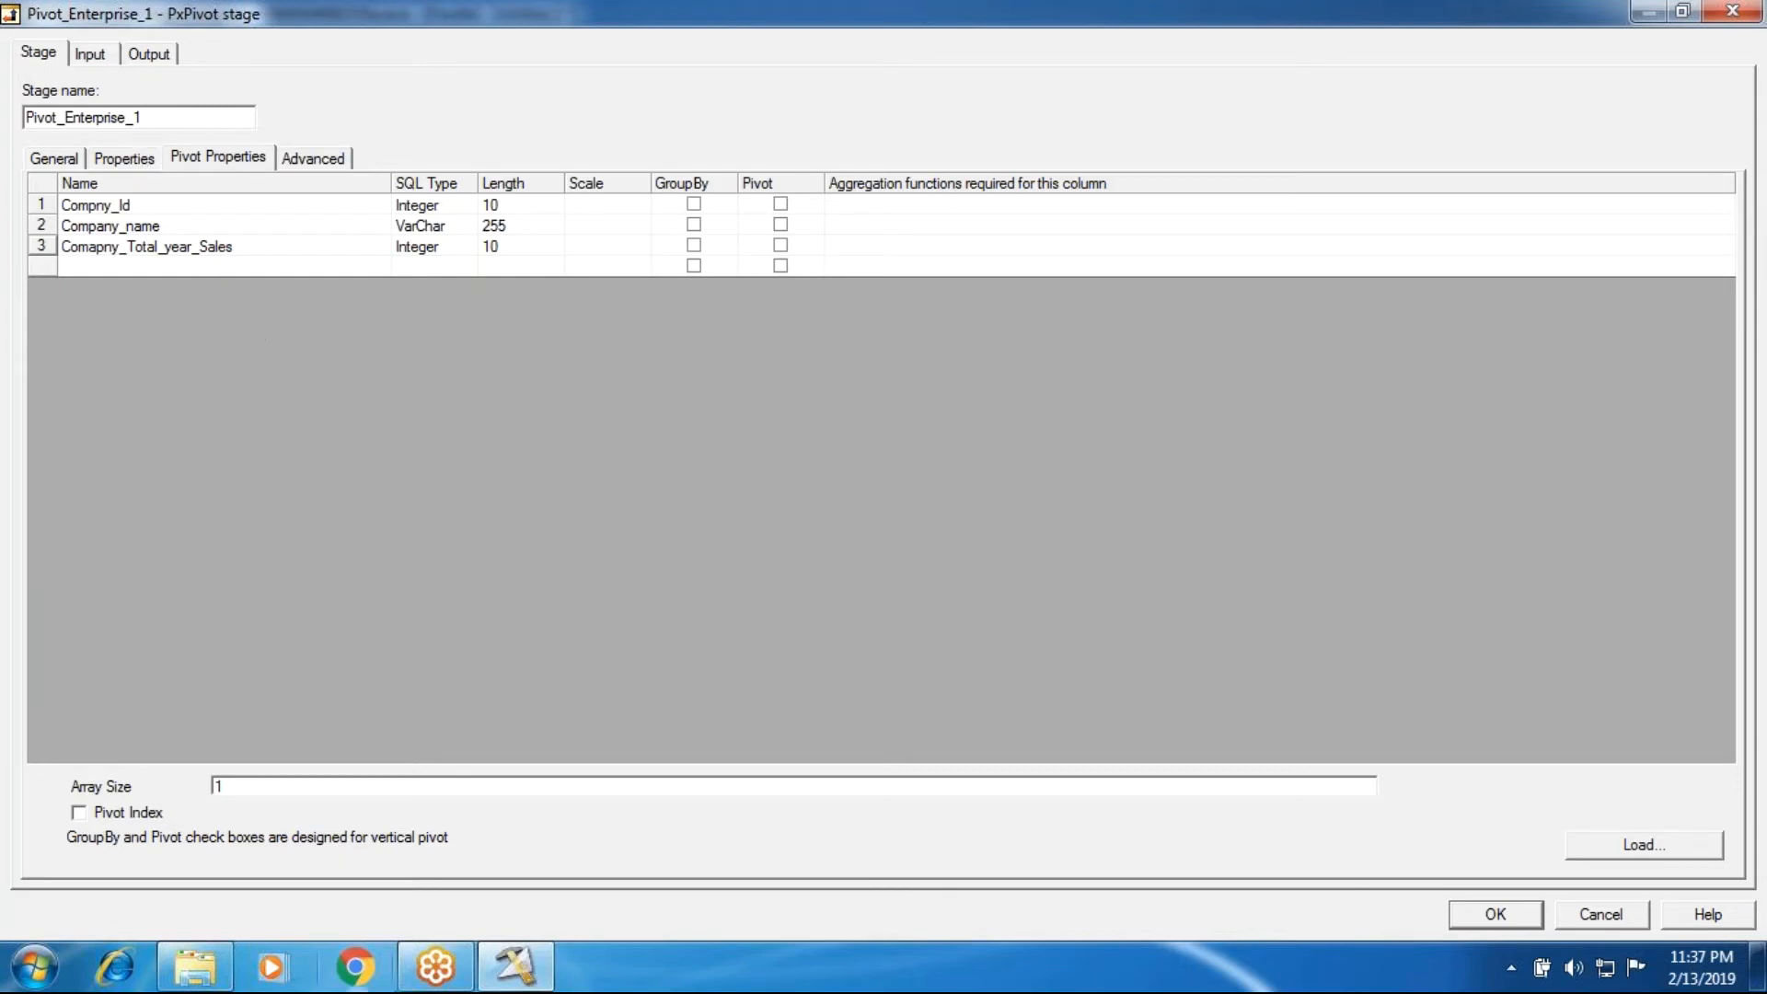
# Step: Open the Vertical_Pivot_New text file from the InPutSource folder and examine its company rows, ID column and yearly sales column
pyautogui.moveTo(195, 966)
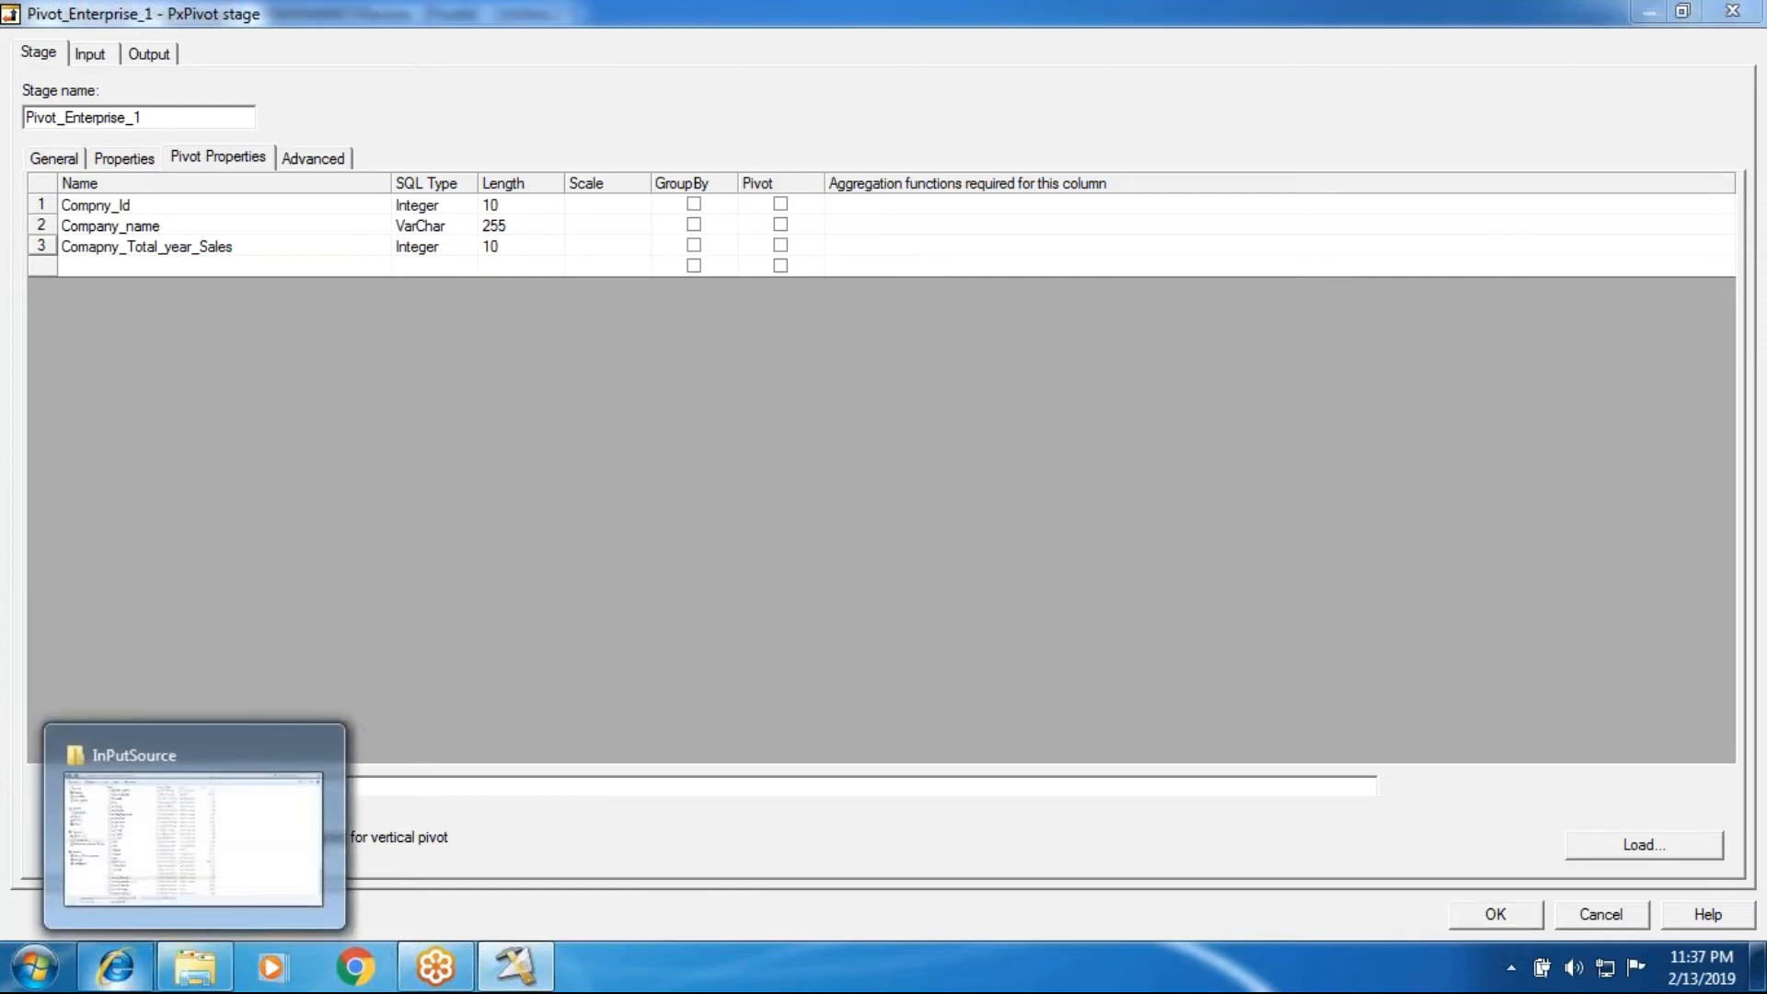
pyautogui.click(184, 829)
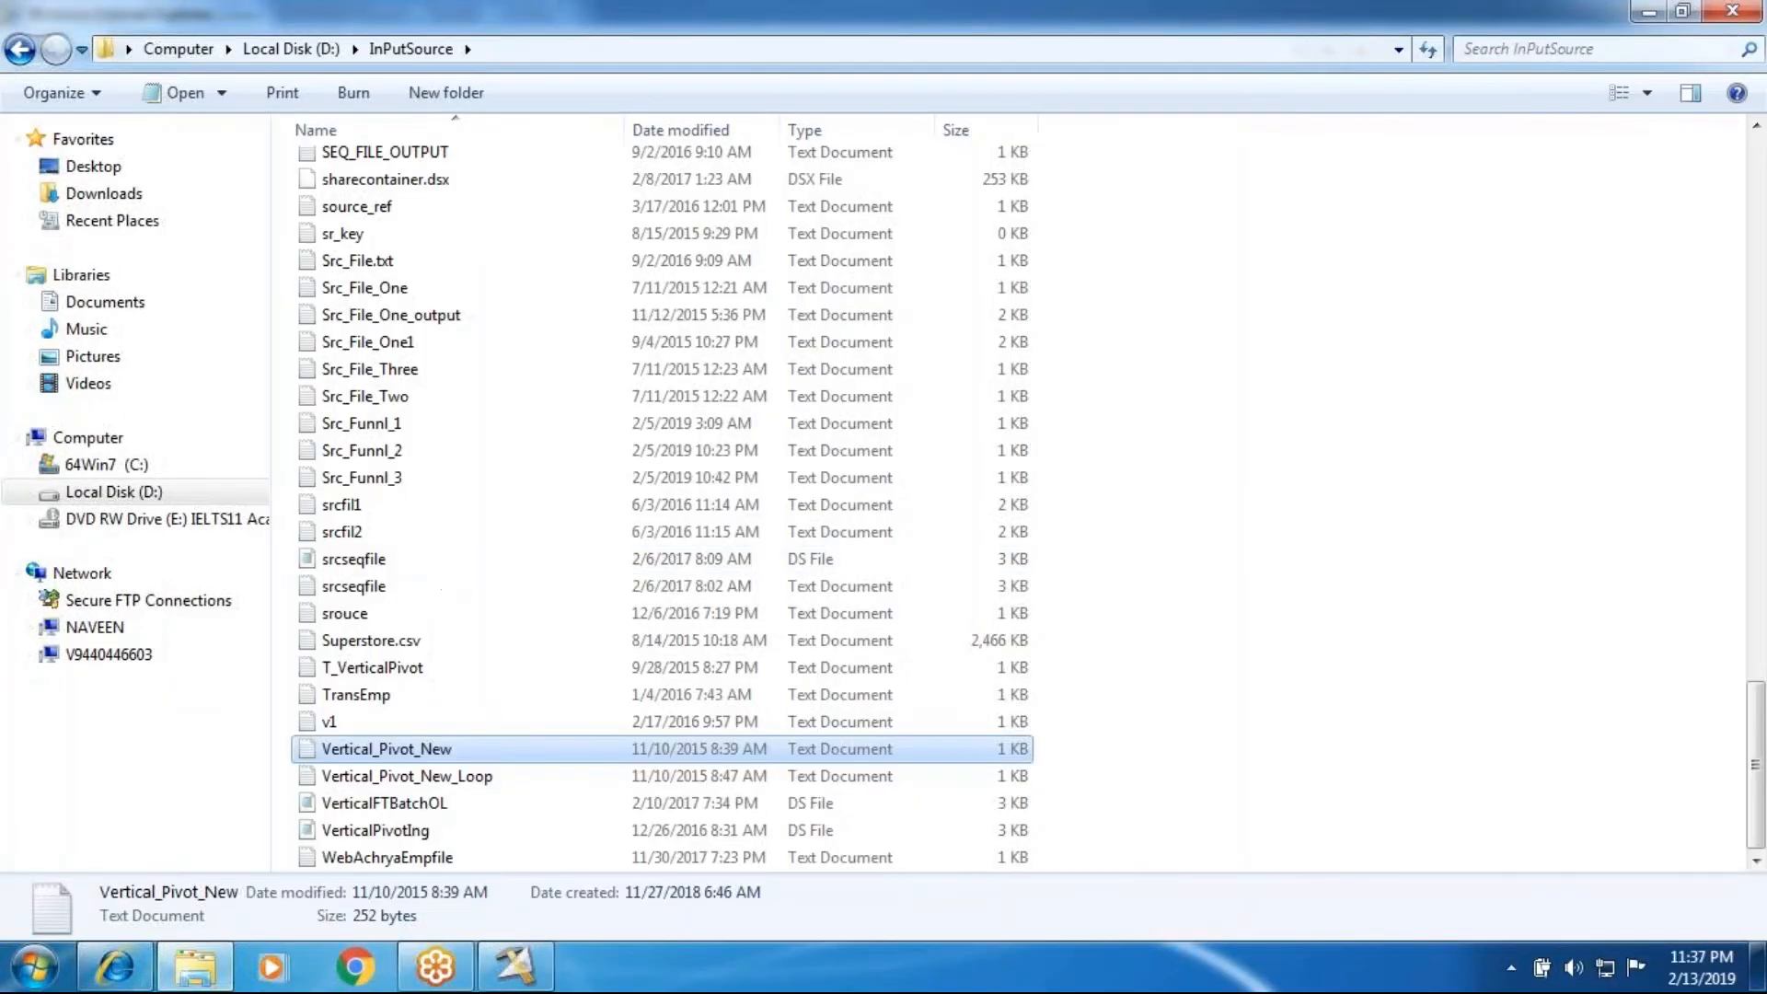
pyautogui.press('Return')
pyautogui.click(1234, 383)
pyautogui.moveTo(7, 110); pyautogui.dragTo(64, 497)
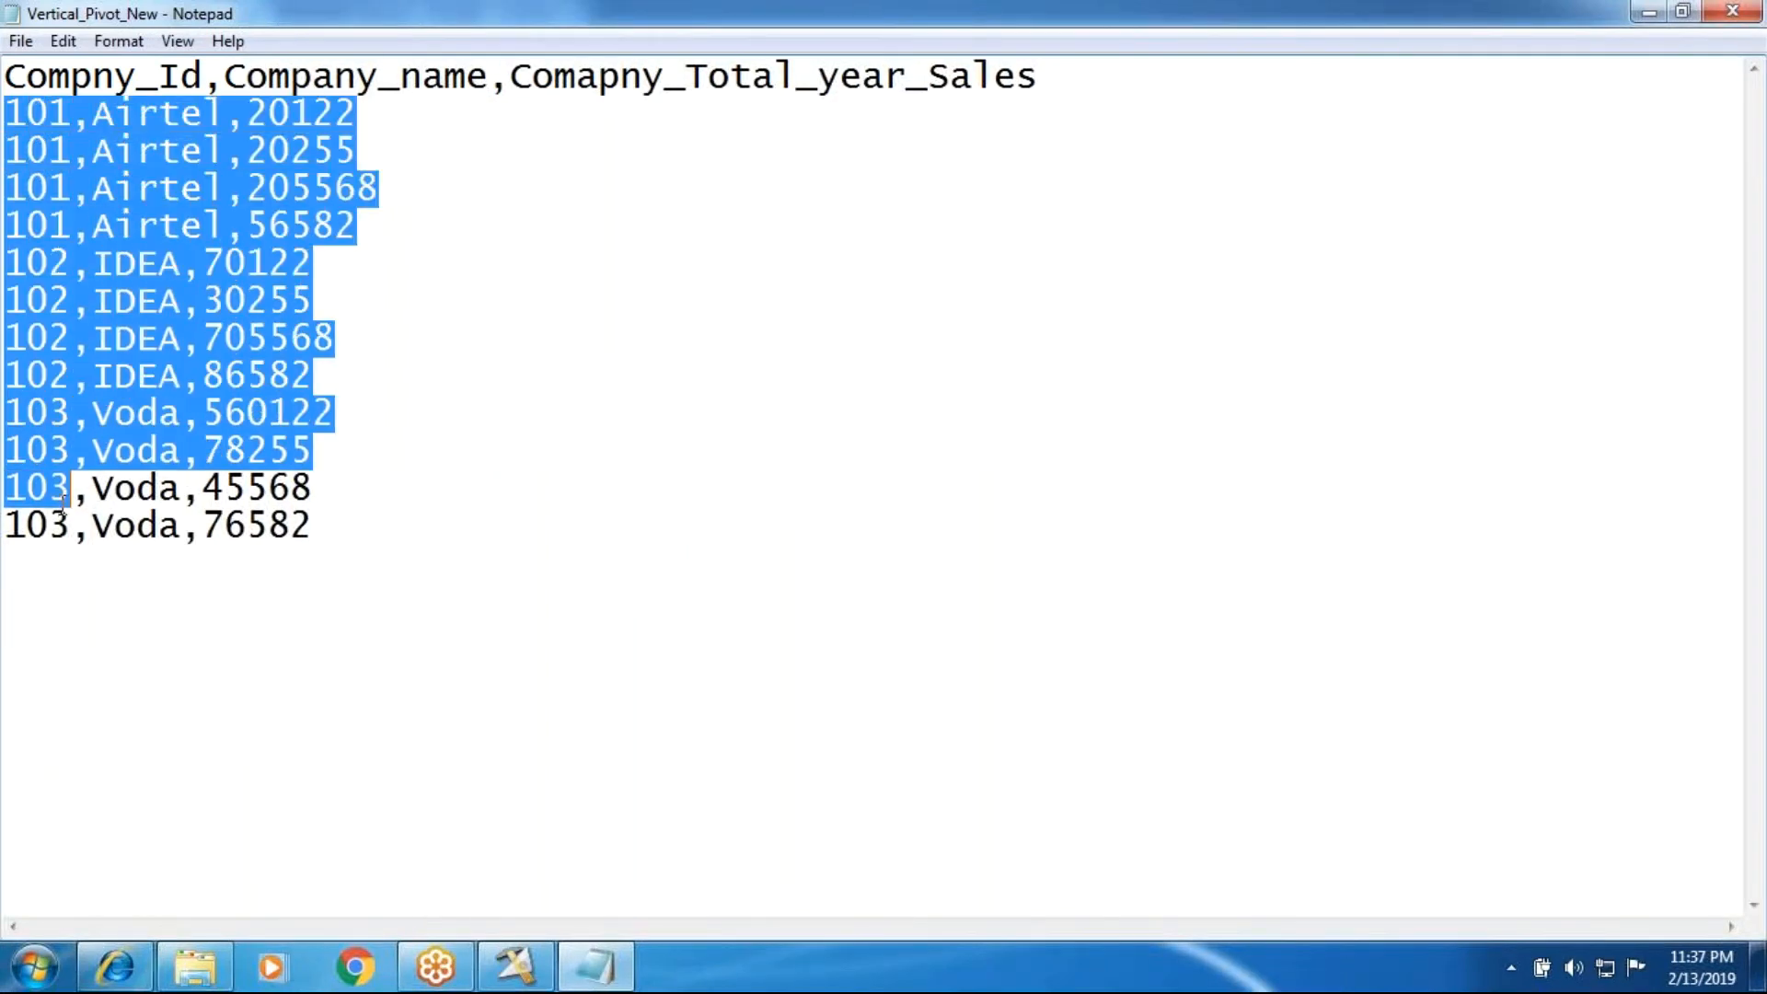
pyautogui.click(107, 578)
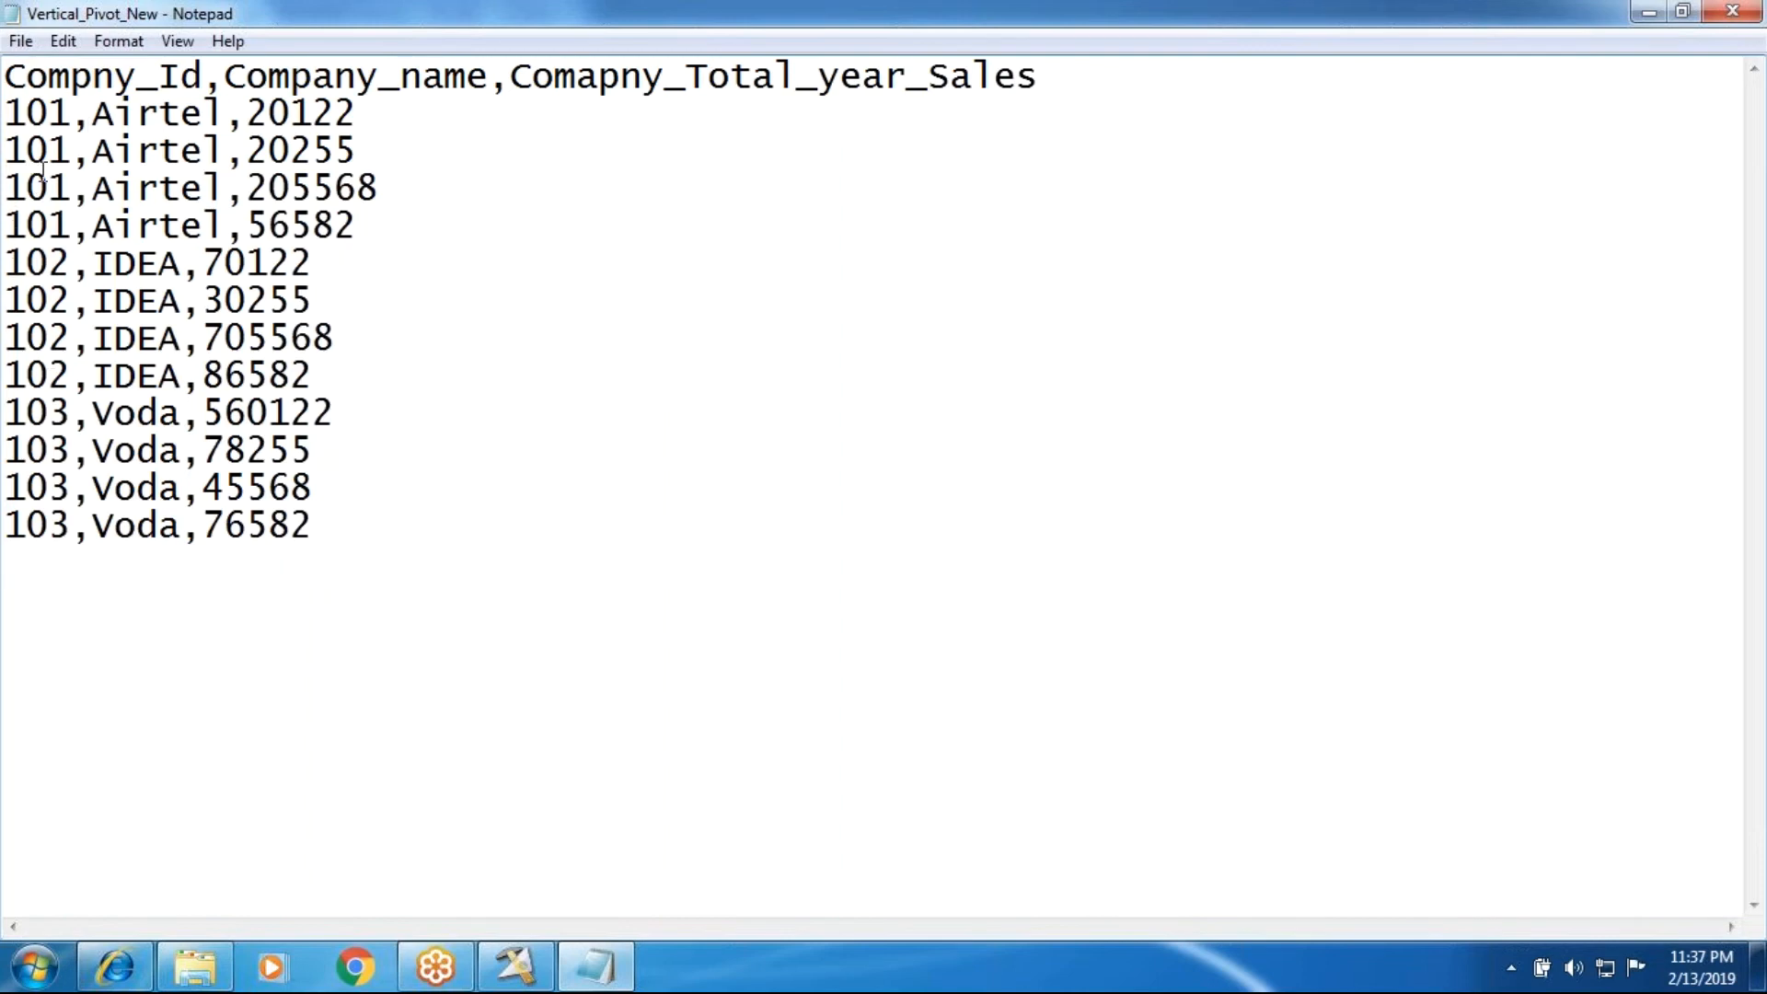
pyautogui.moveTo(7, 78); pyautogui.dragTo(207, 81)
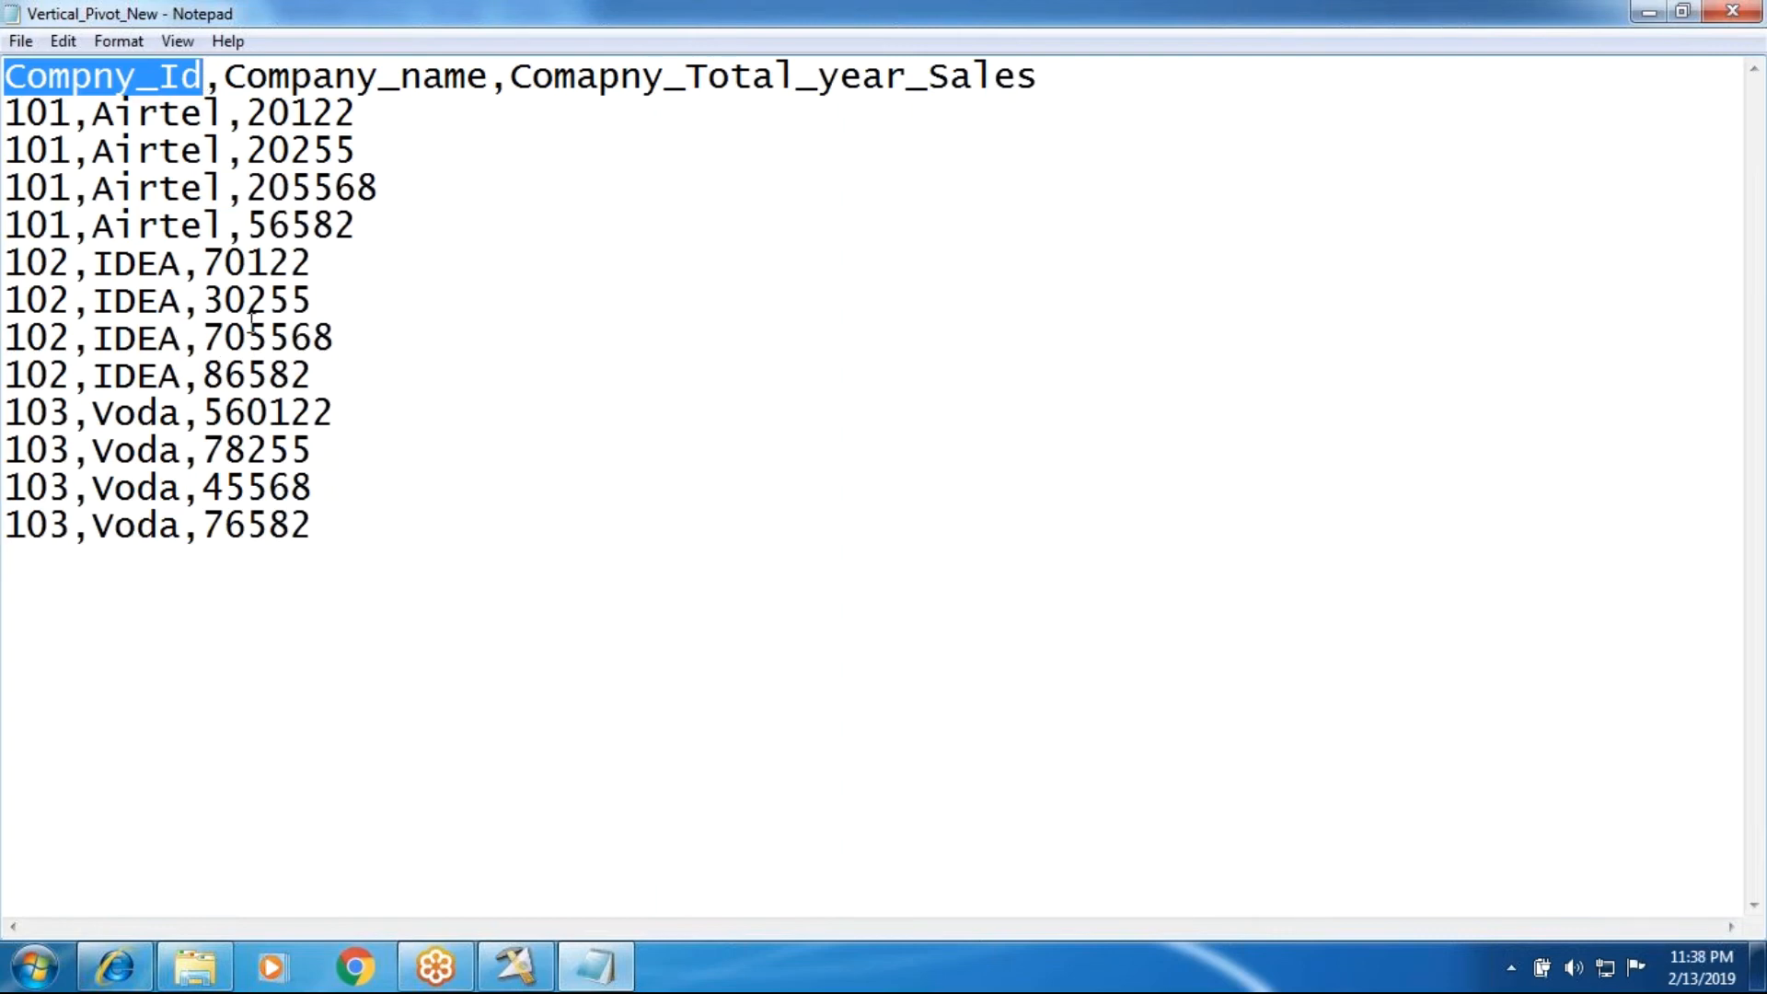
pyautogui.click(567, 179)
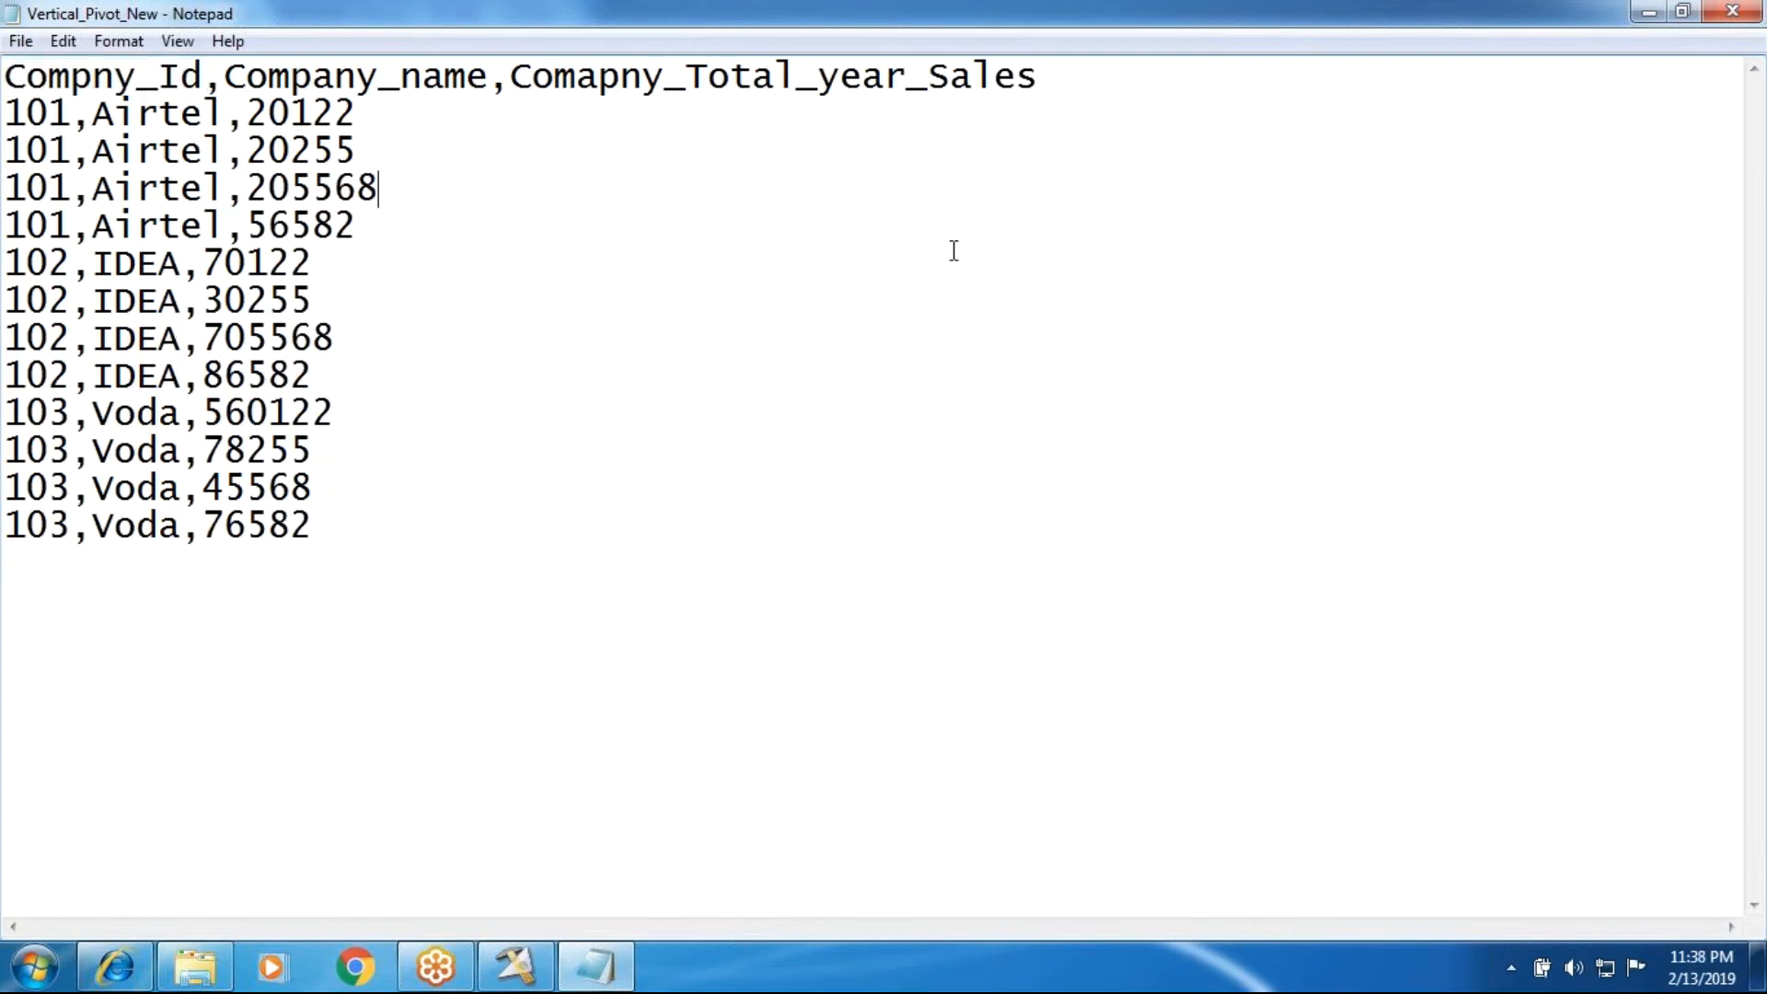
pyautogui.moveTo(555, 76); pyautogui.dragTo(1022, 83)
pyautogui.click(1058, 147)
# Step: Return to the pivot stage, group by Compny_Id and mark Comapny_Total_year_Sales as the pivot column
pyautogui.click(516, 967)
pyautogui.click(696, 205)
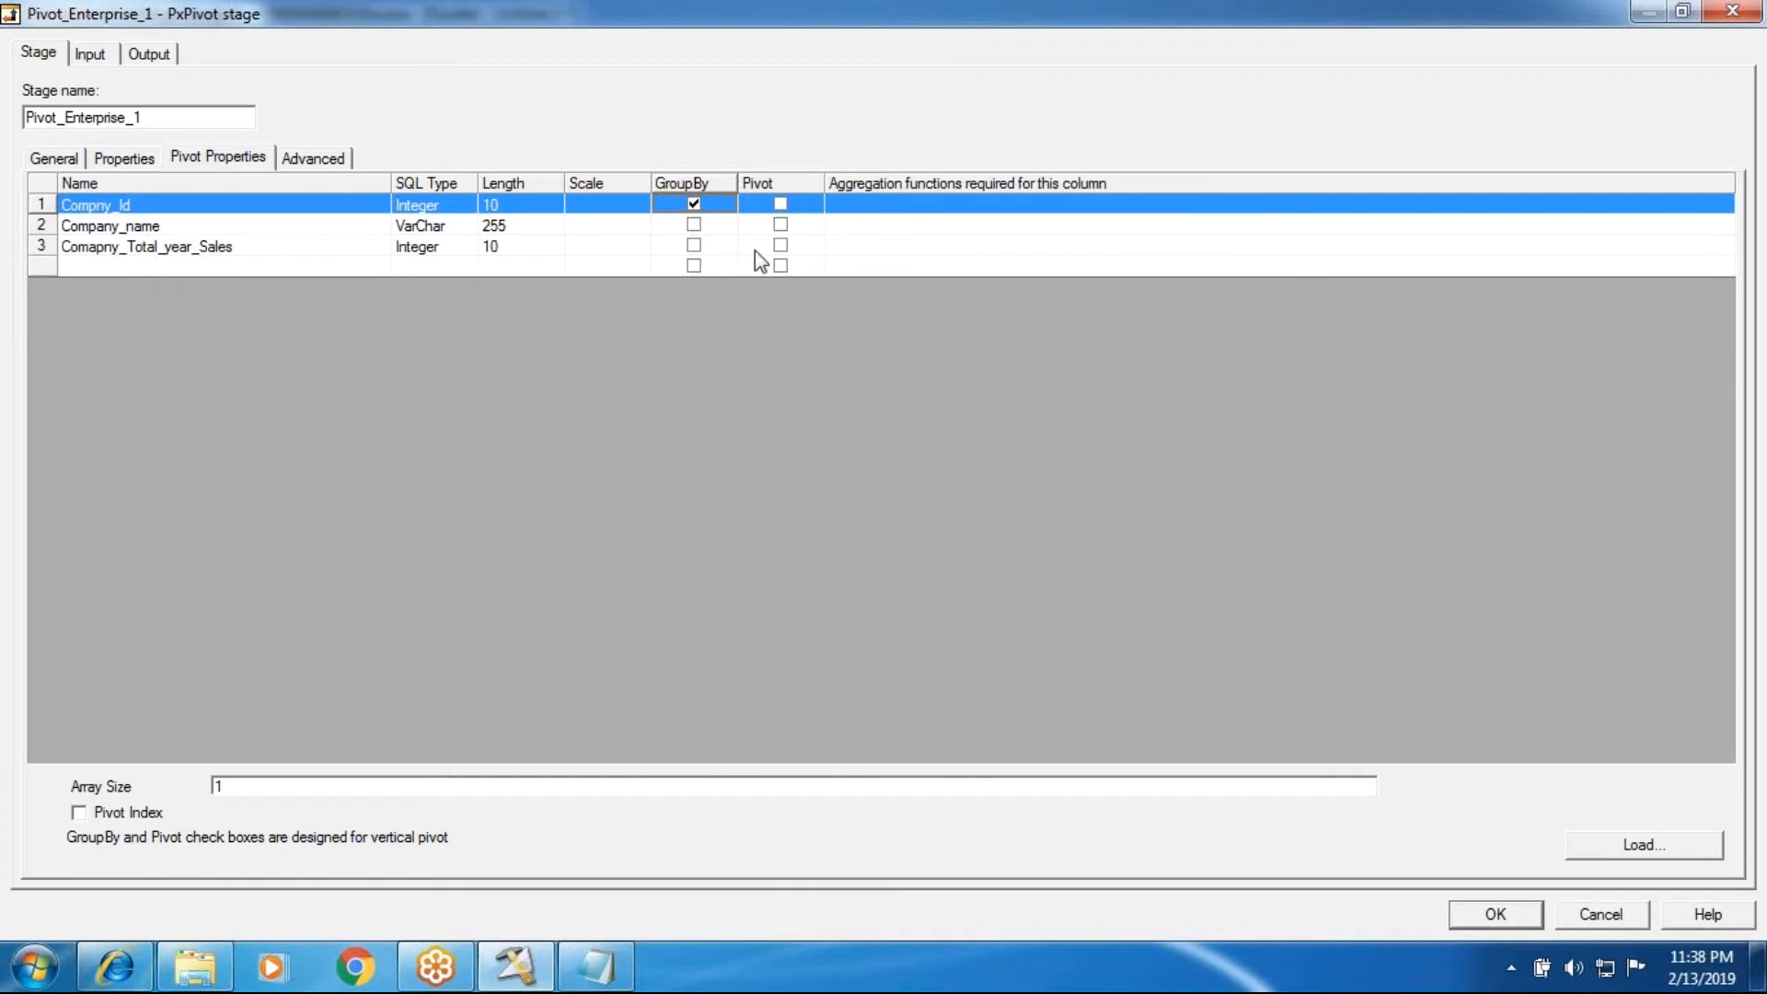
pyautogui.click(781, 245)
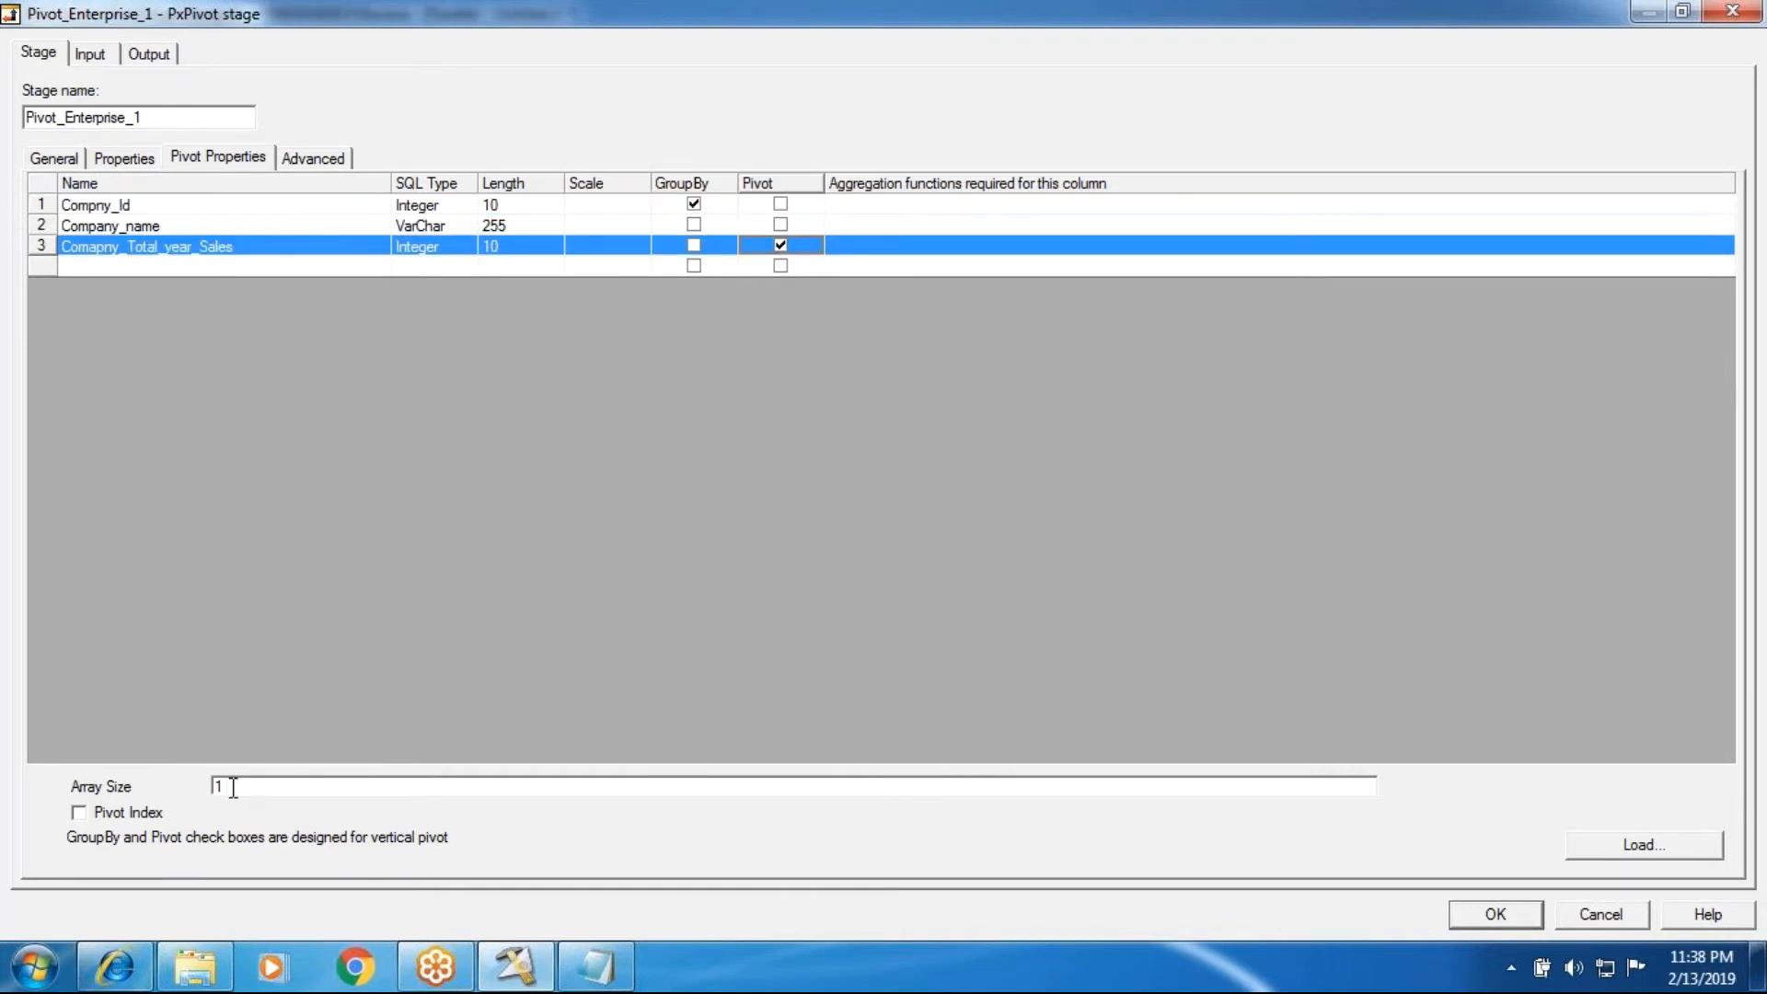
# Step: Check the output mapping columns with an array size of 1, and set the array size to 4
pyautogui.moveTo(230, 787); pyautogui.dragTo(207, 780)
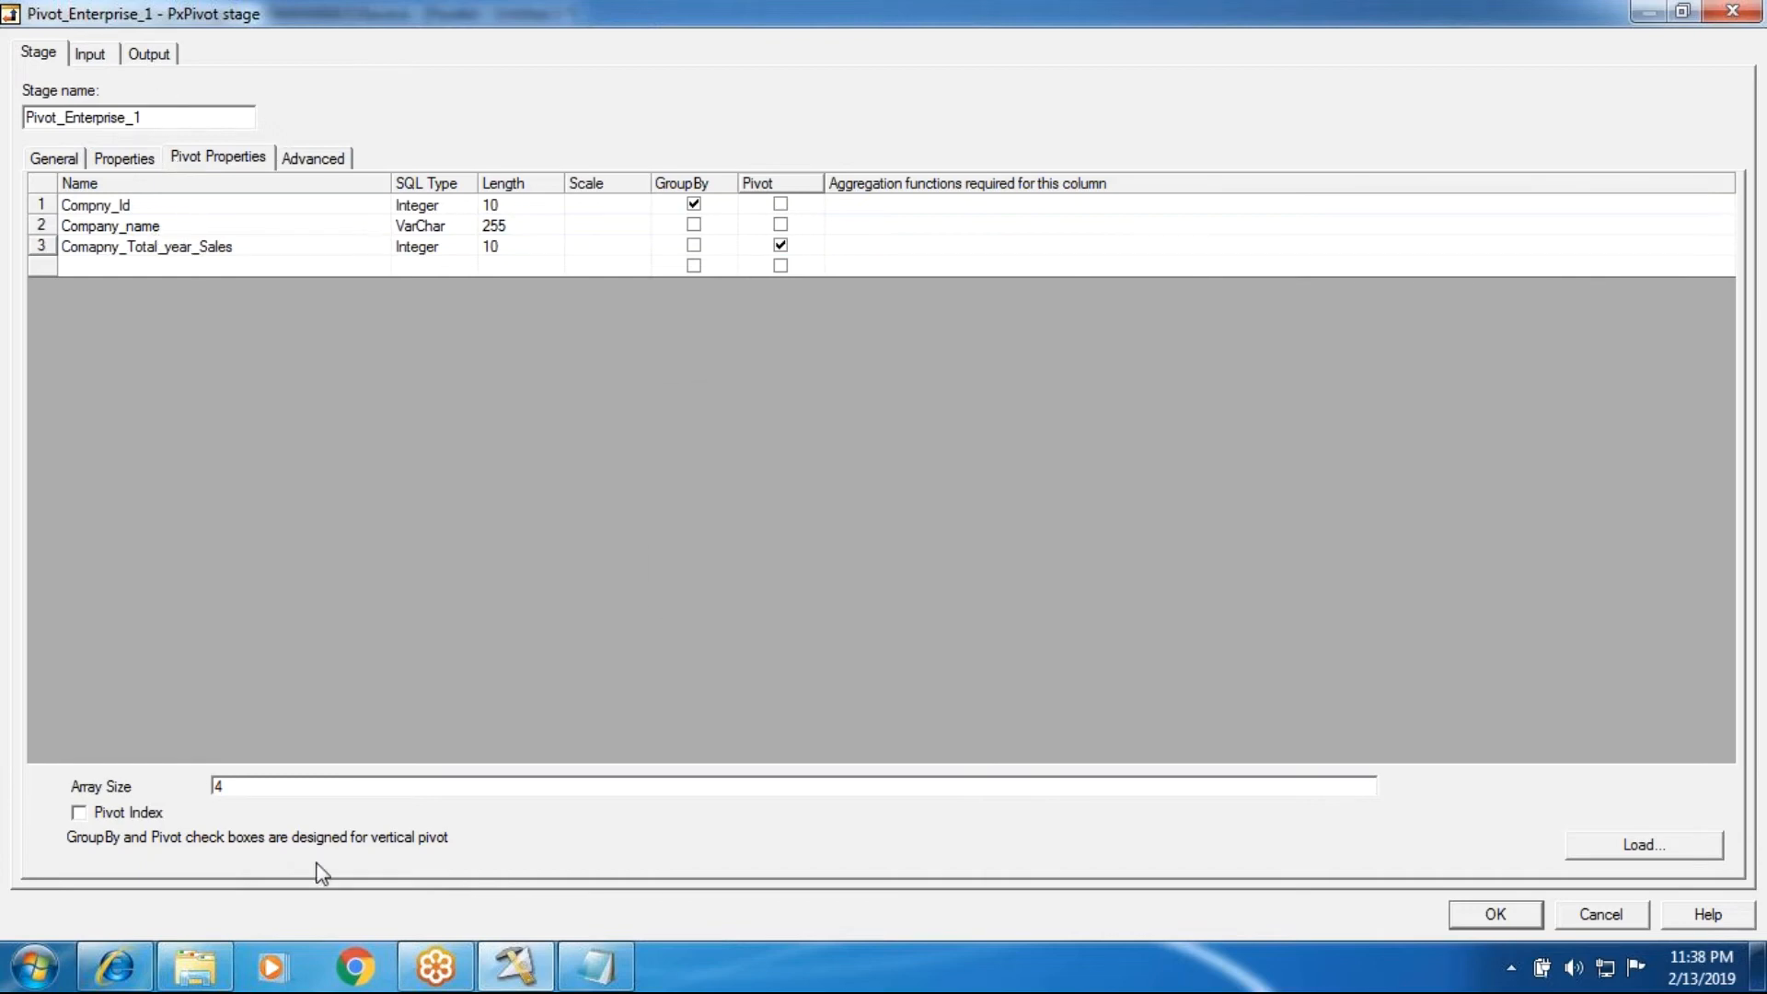
pyautogui.press('BackSpace')
pyautogui.click(1038, 569)
pyautogui.click(162, 61)
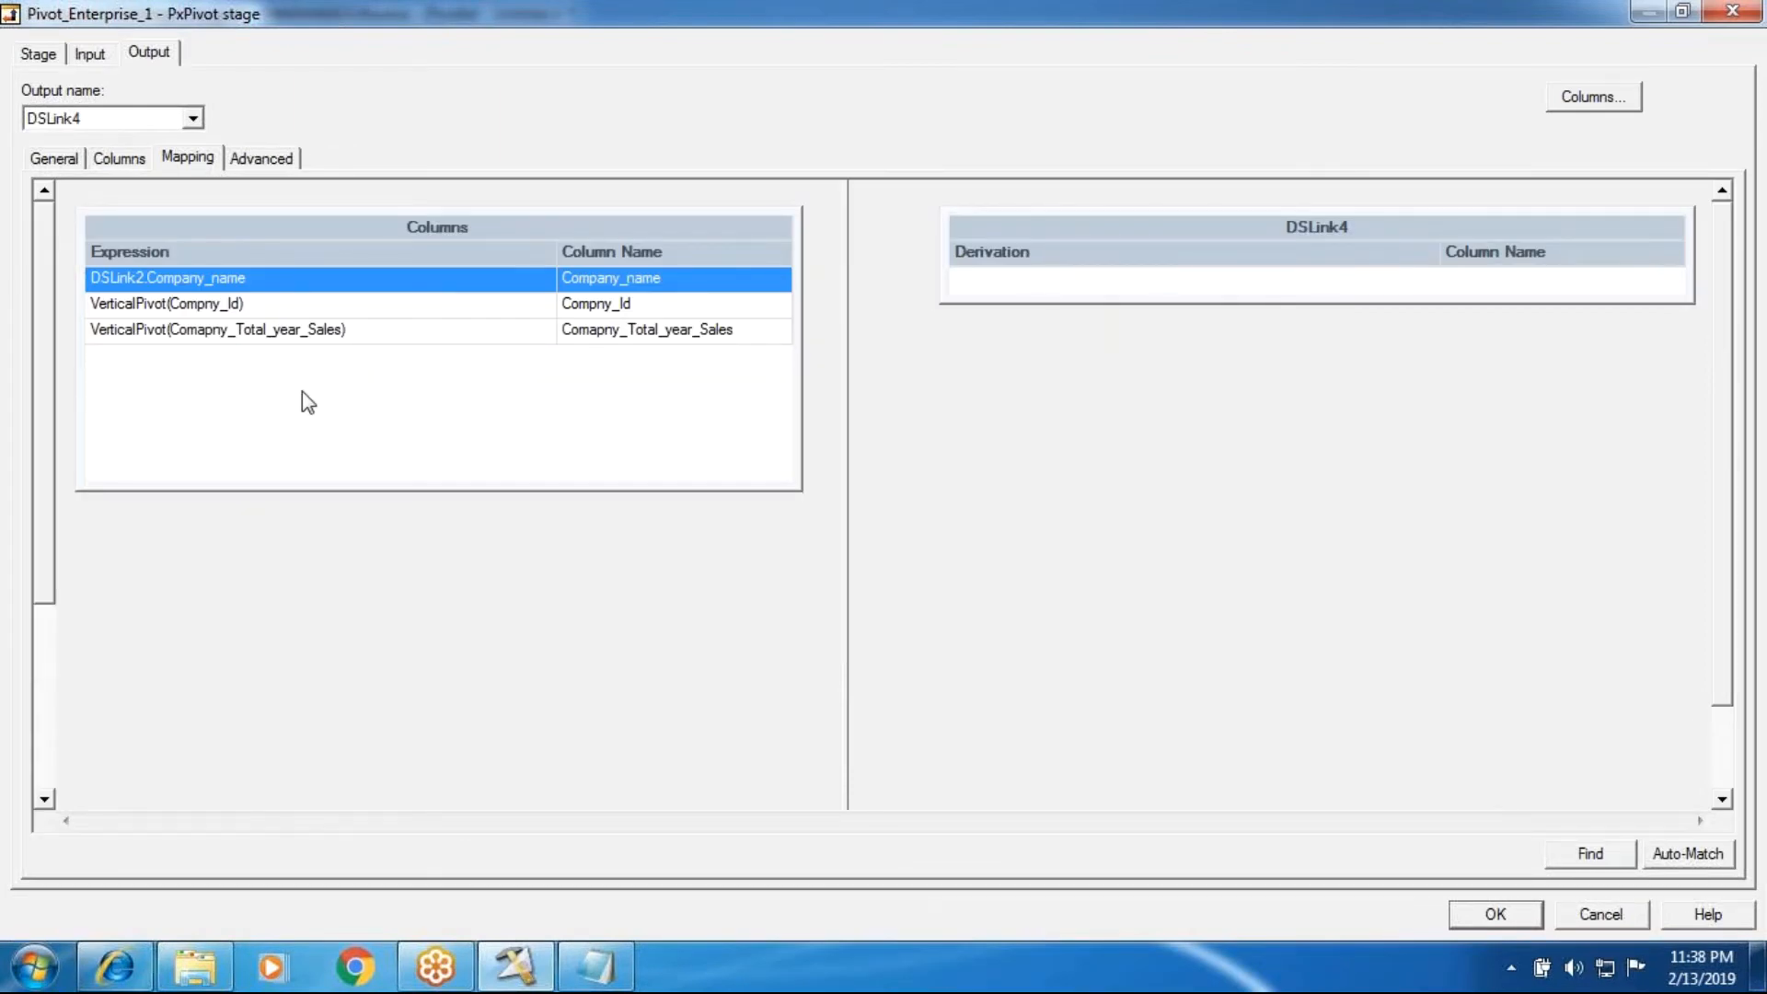
pyautogui.click(39, 53)
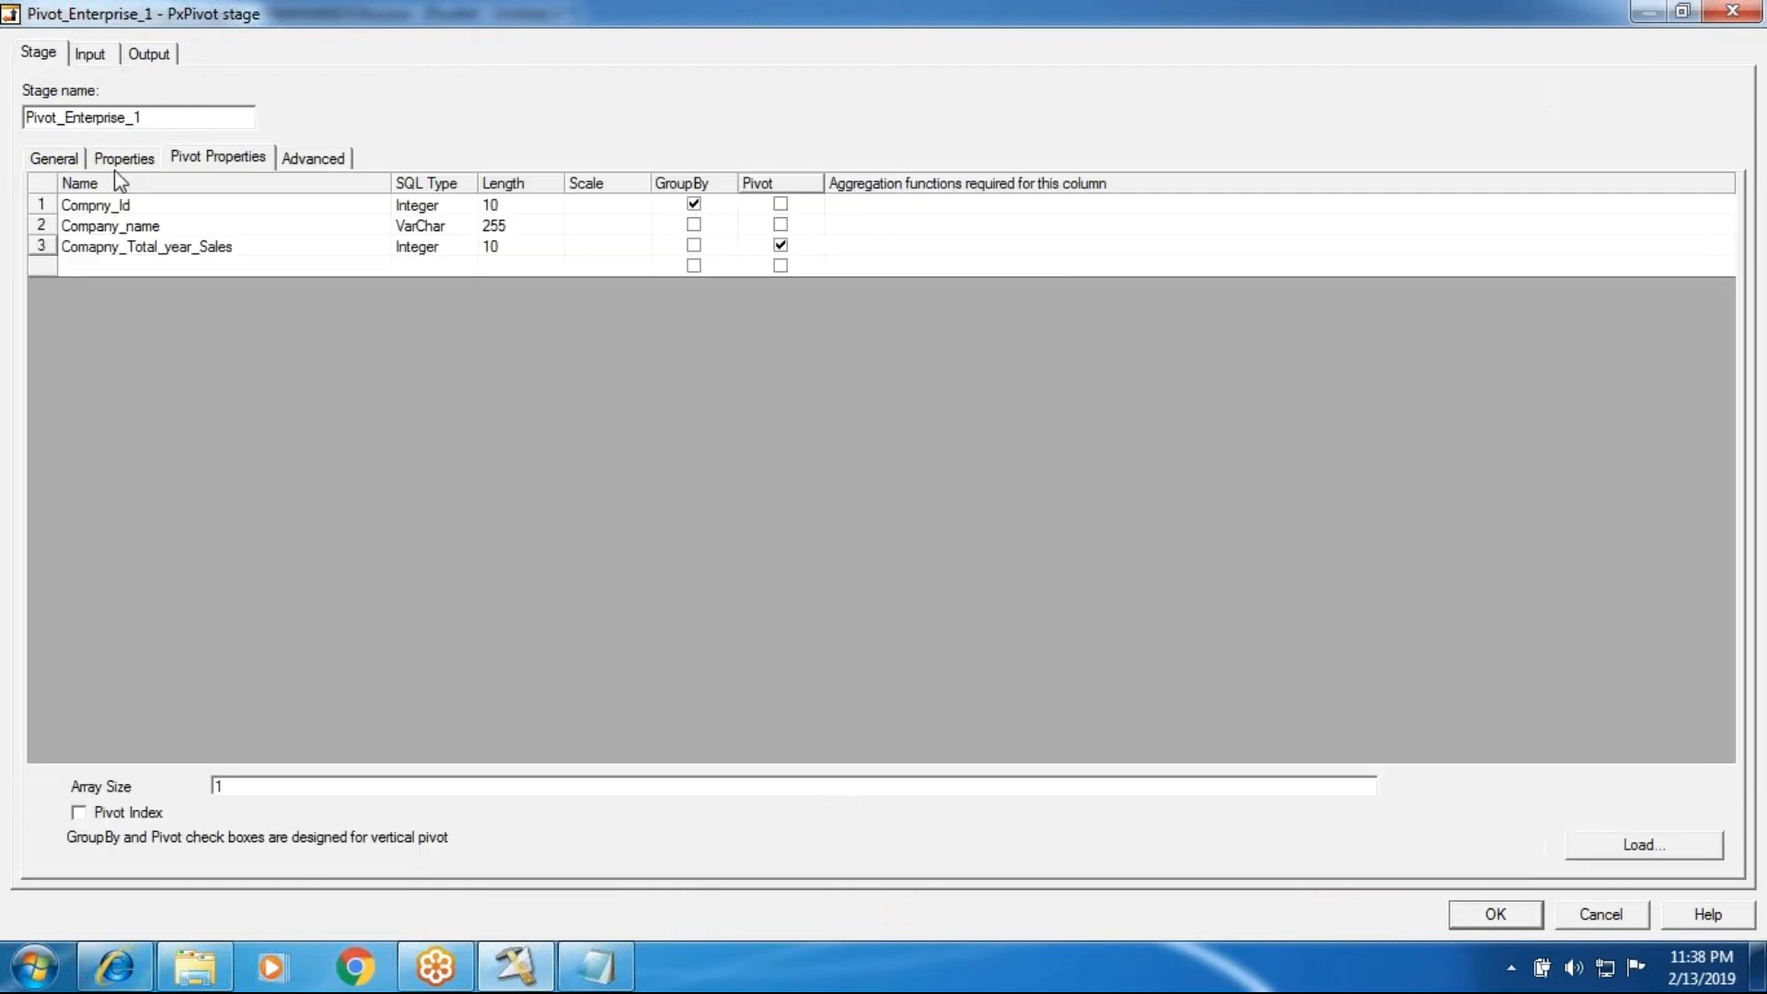
pyautogui.doubleClick(223, 784)
pyautogui.click(158, 55)
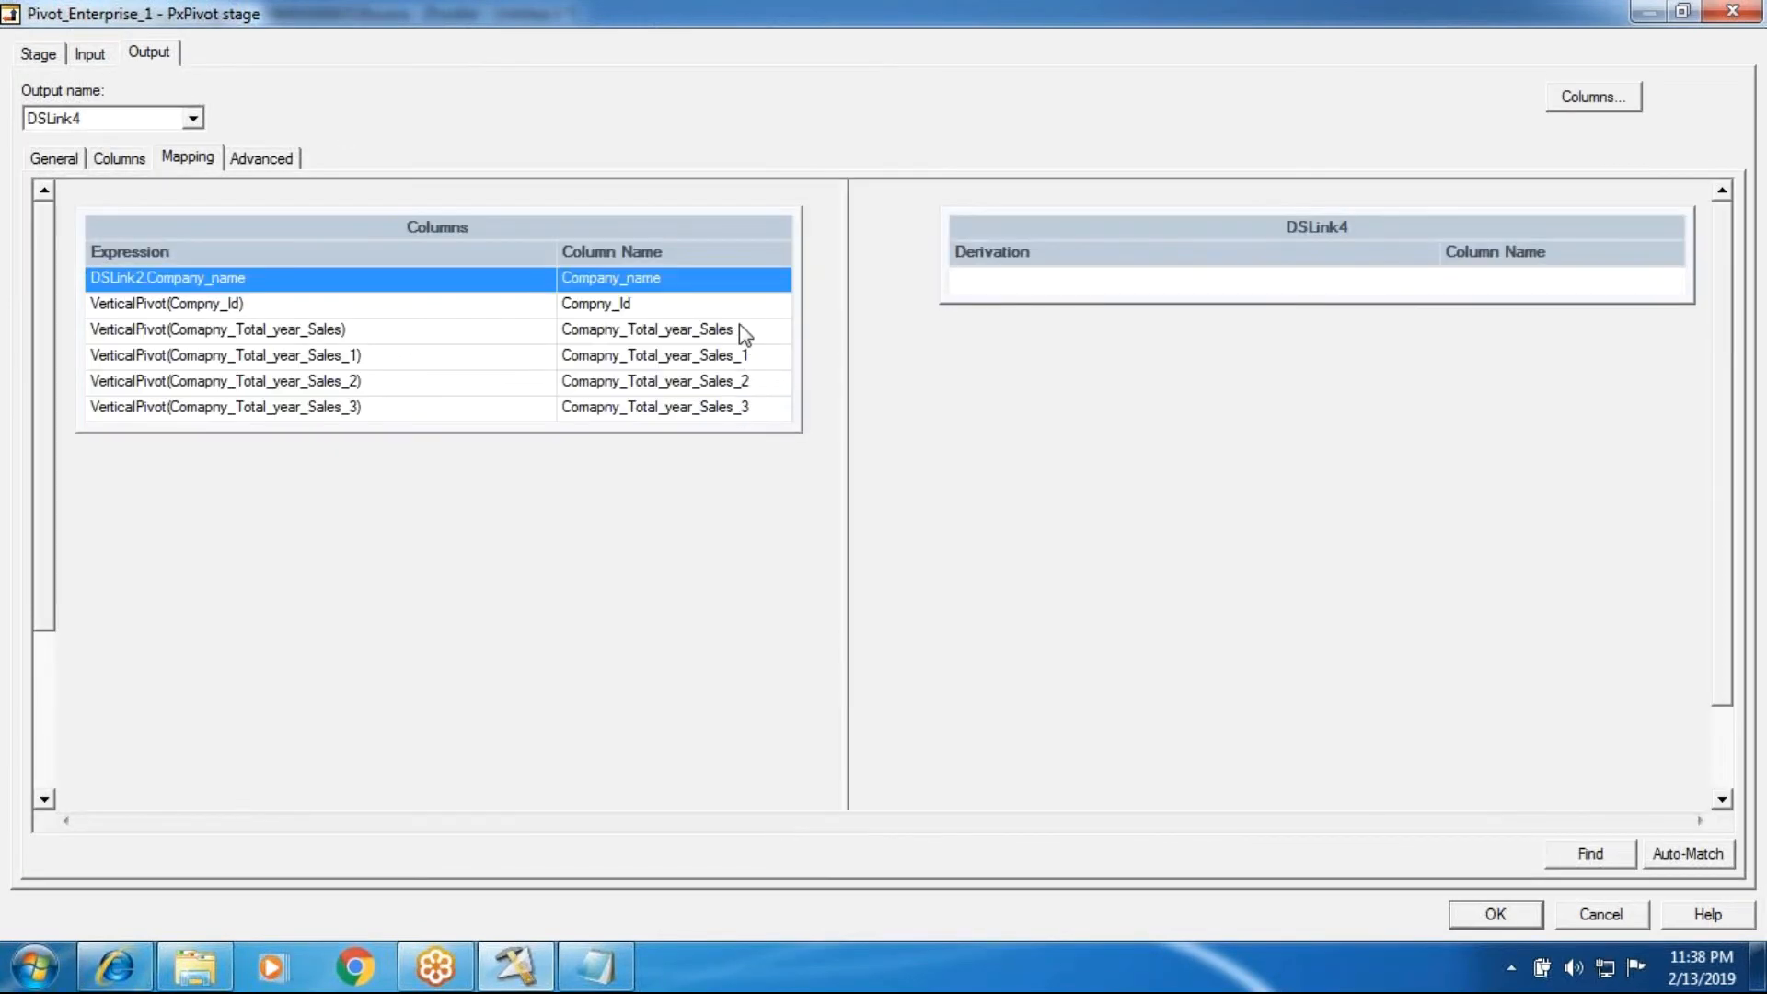
# Step: Map Compny_Id, Company_name and the four Comapny_Total_year_Sales columns to the DSLink4 output and accept the stage settings
pyautogui.moveTo(687, 230); pyautogui.dragTo(875, 226)
pyautogui.moveTo(706, 308); pyautogui.dragTo(978, 454)
pyautogui.click(666, 328)
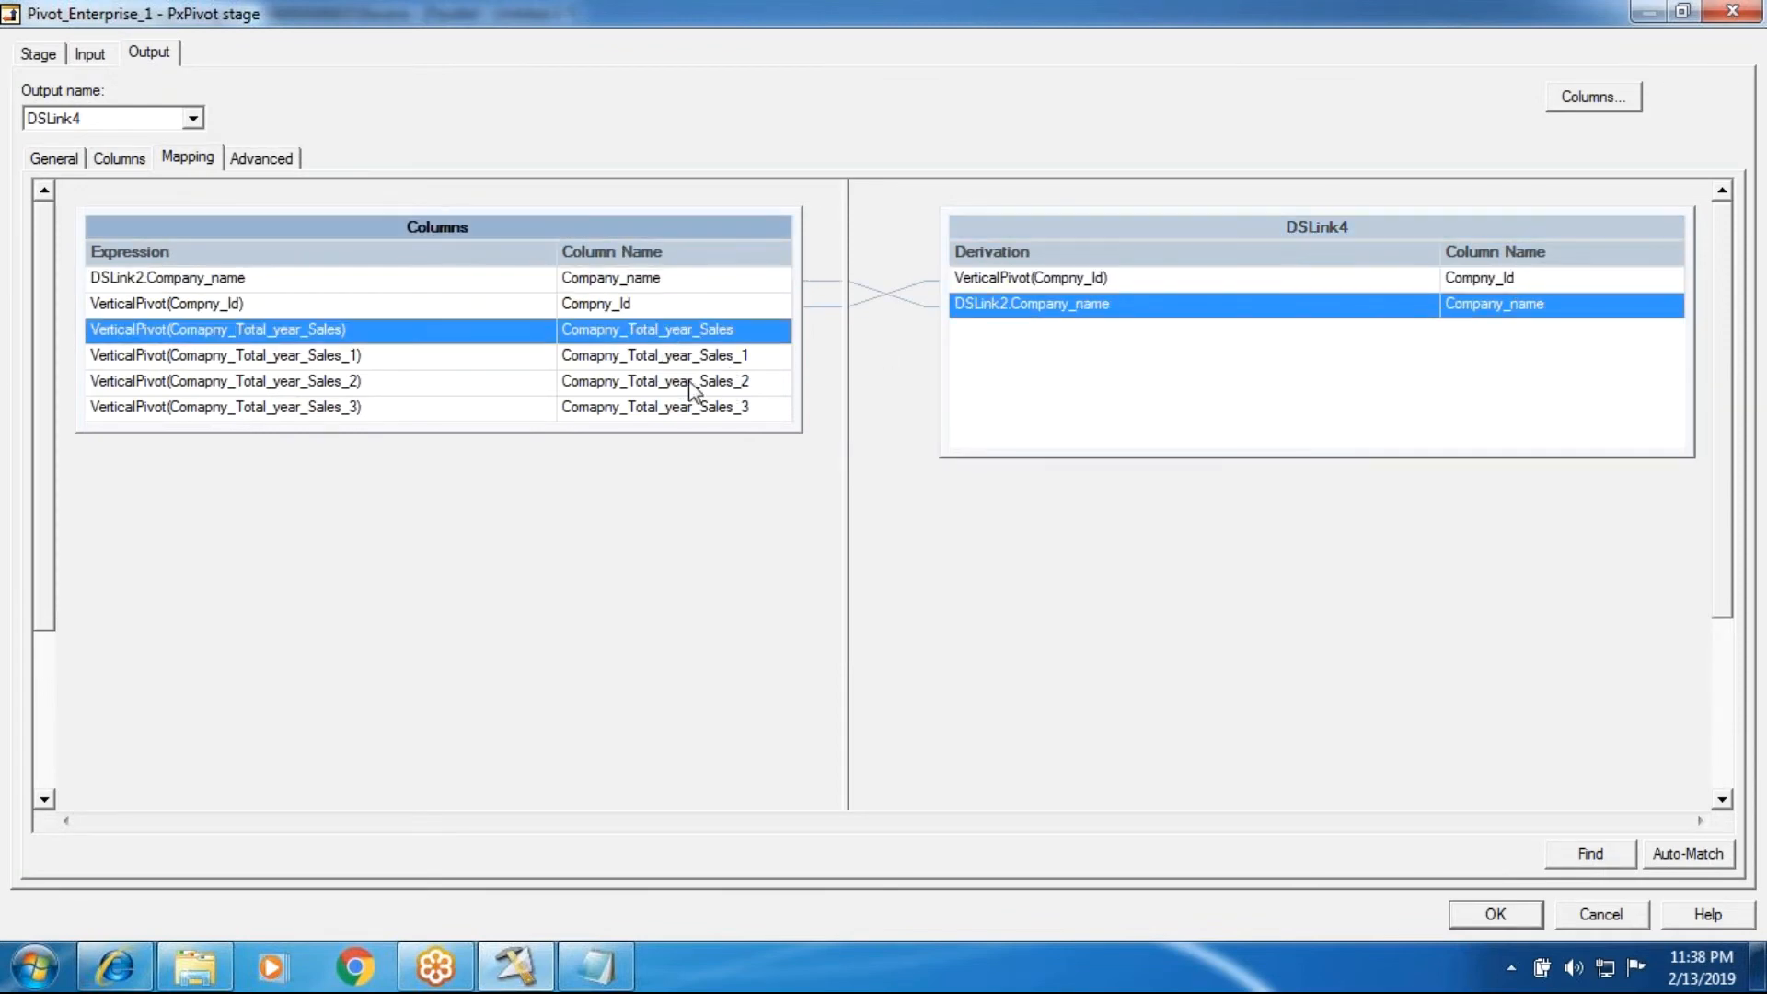
pyautogui.moveTo(773, 336); pyautogui.dragTo(1652, 322)
pyautogui.click(780, 361)
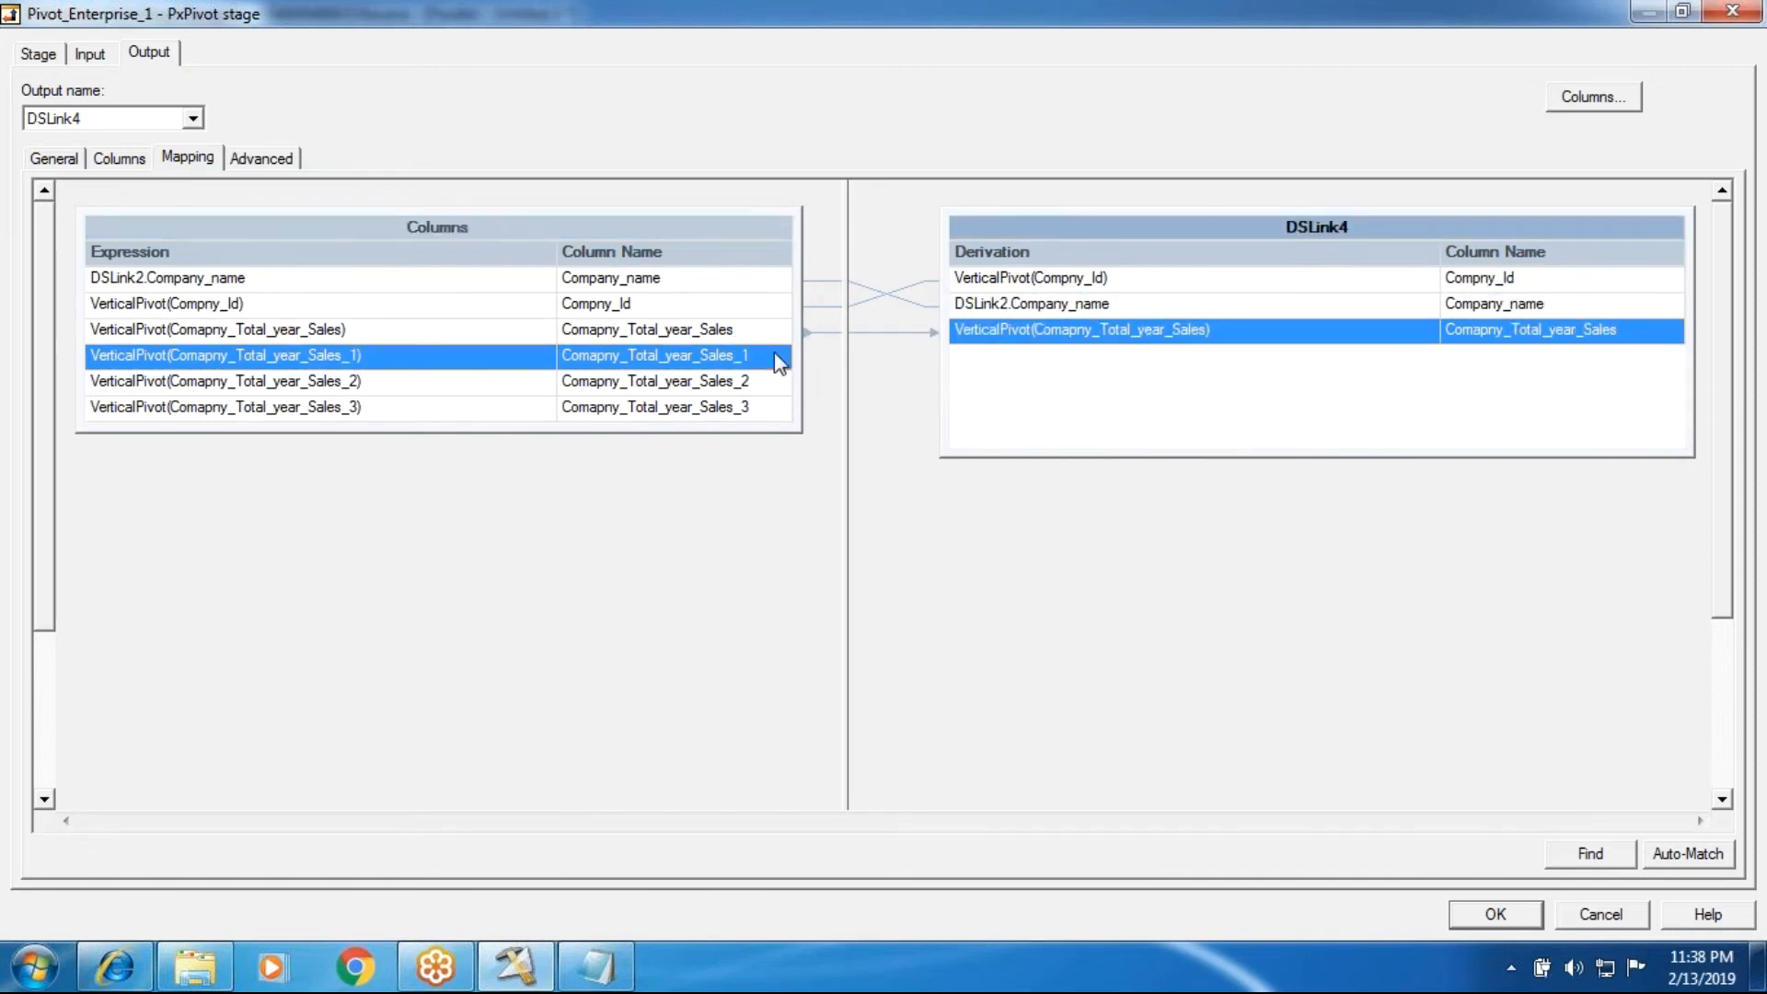
pyautogui.moveTo(781, 361); pyautogui.dragTo(1012, 405)
pyautogui.click(753, 383)
pyautogui.moveTo(753, 383)
pyautogui.mouseDown()
pyautogui.moveTo(1012, 405)
pyautogui.moveTo(1008, 440)
pyautogui.mouseUp()
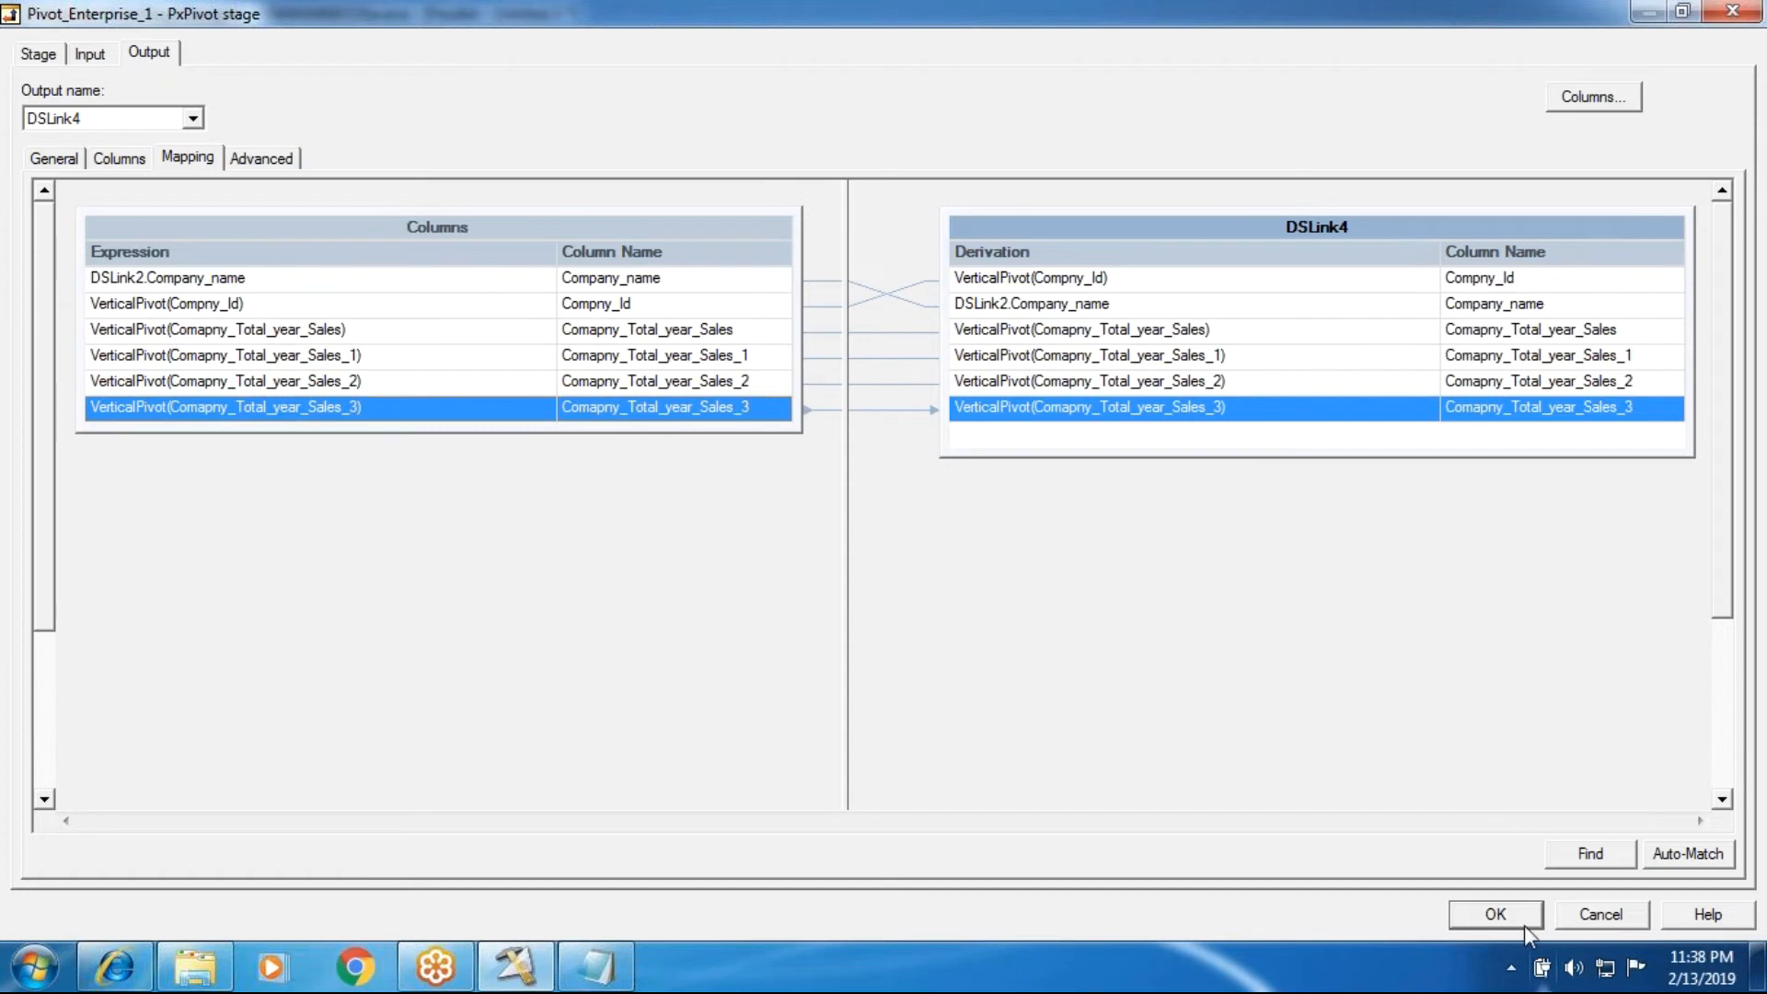
pyautogui.click(1496, 914)
# Step: Set the target file of the Data Set stage to VerticalPivot.ds and accept the stage settings
pyautogui.doubleClick(651, 395)
pyautogui.click(119, 219)
pyautogui.click(934, 230)
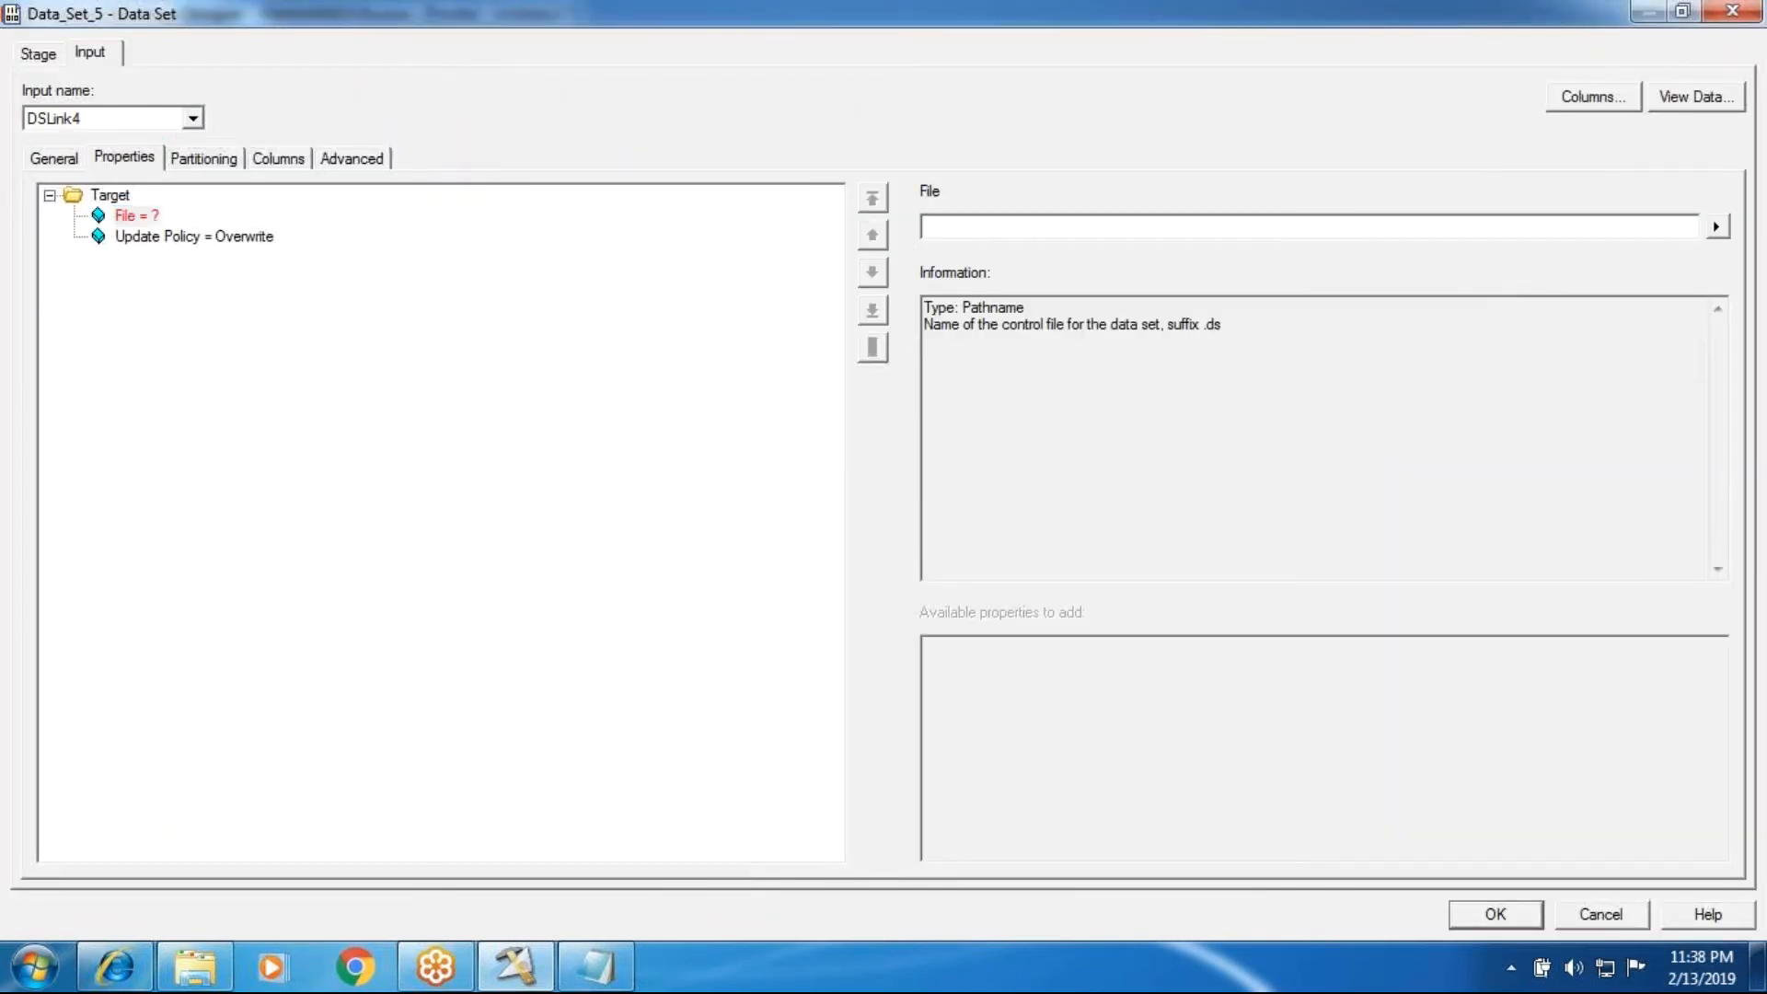
pyautogui.write('VerticalPivot.ds')
pyautogui.press('Return')
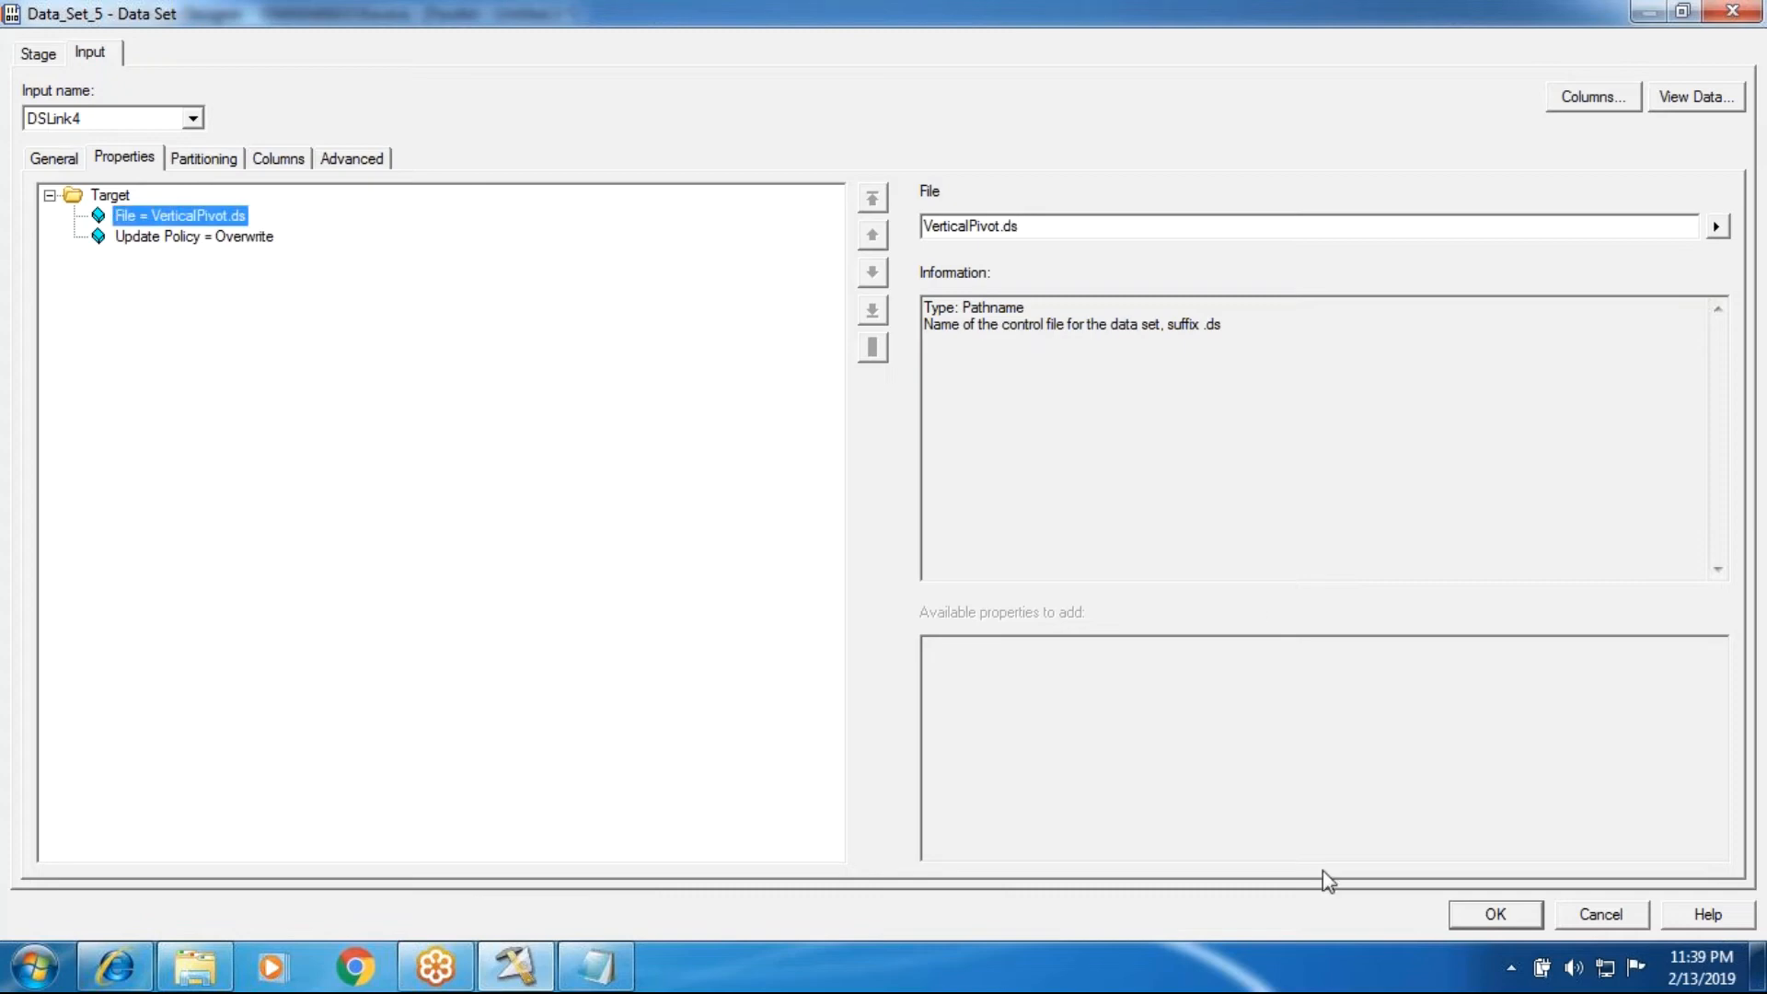
pyautogui.click(1497, 916)
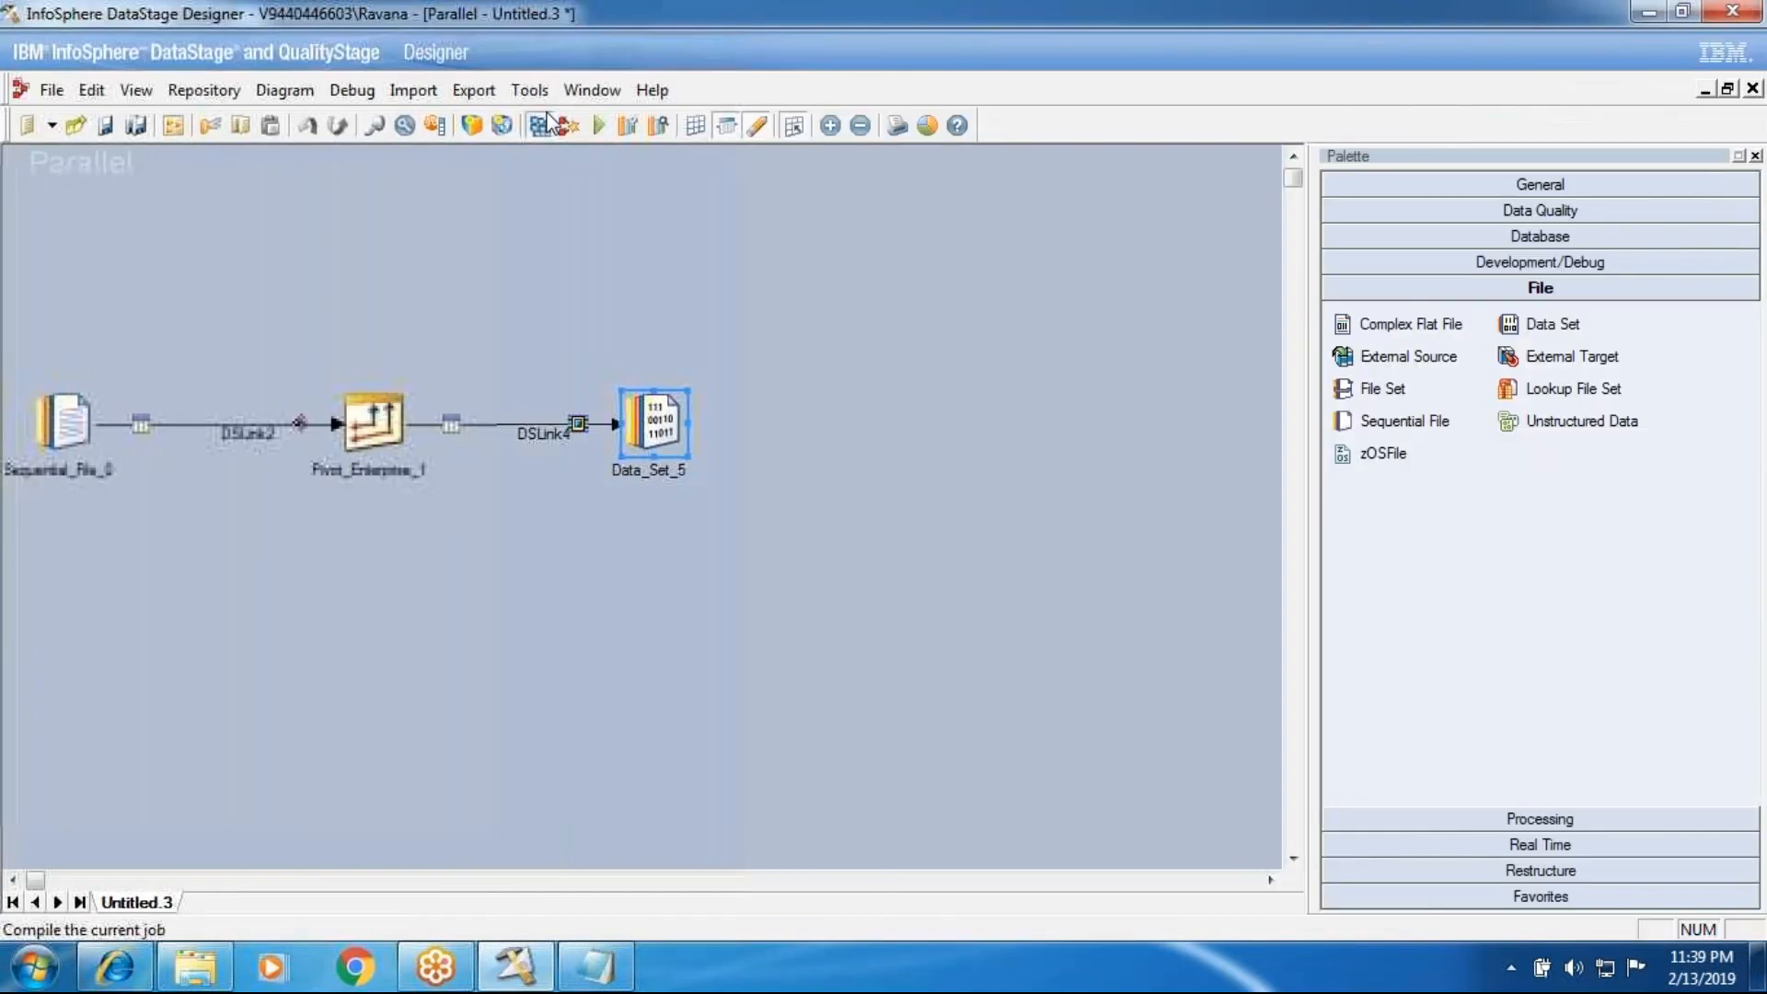
pyautogui.click(569, 125)
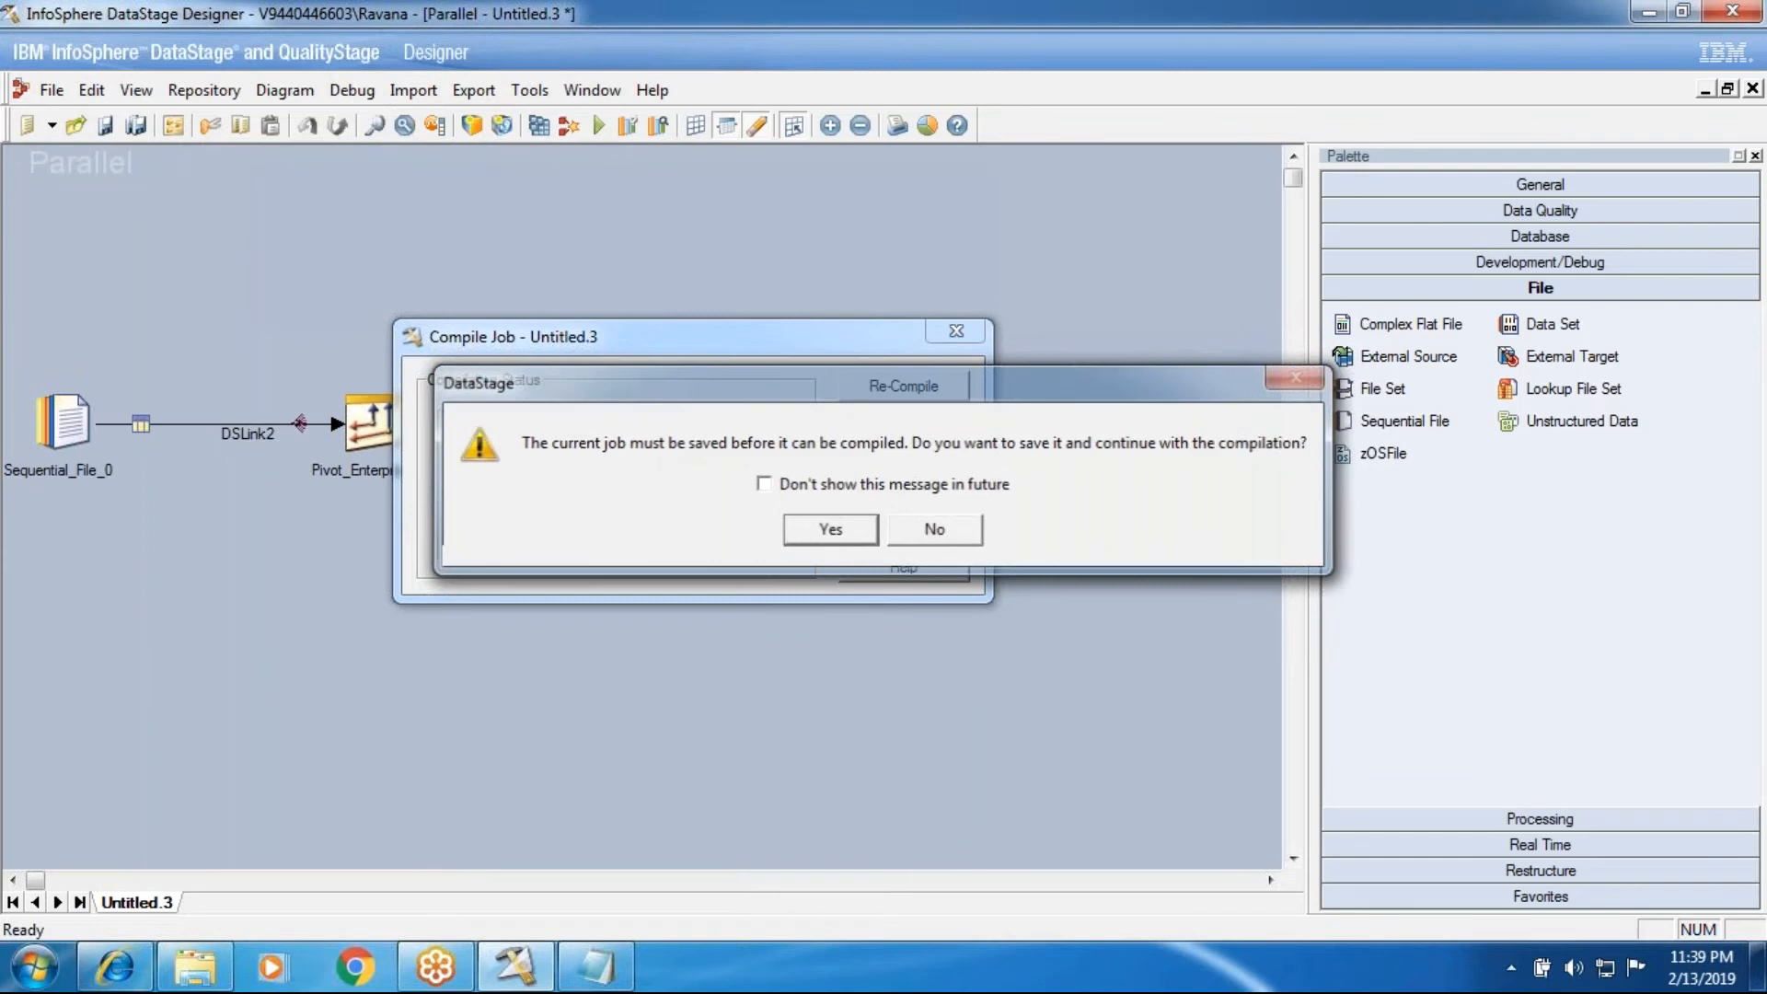
pyautogui.click(832, 529)
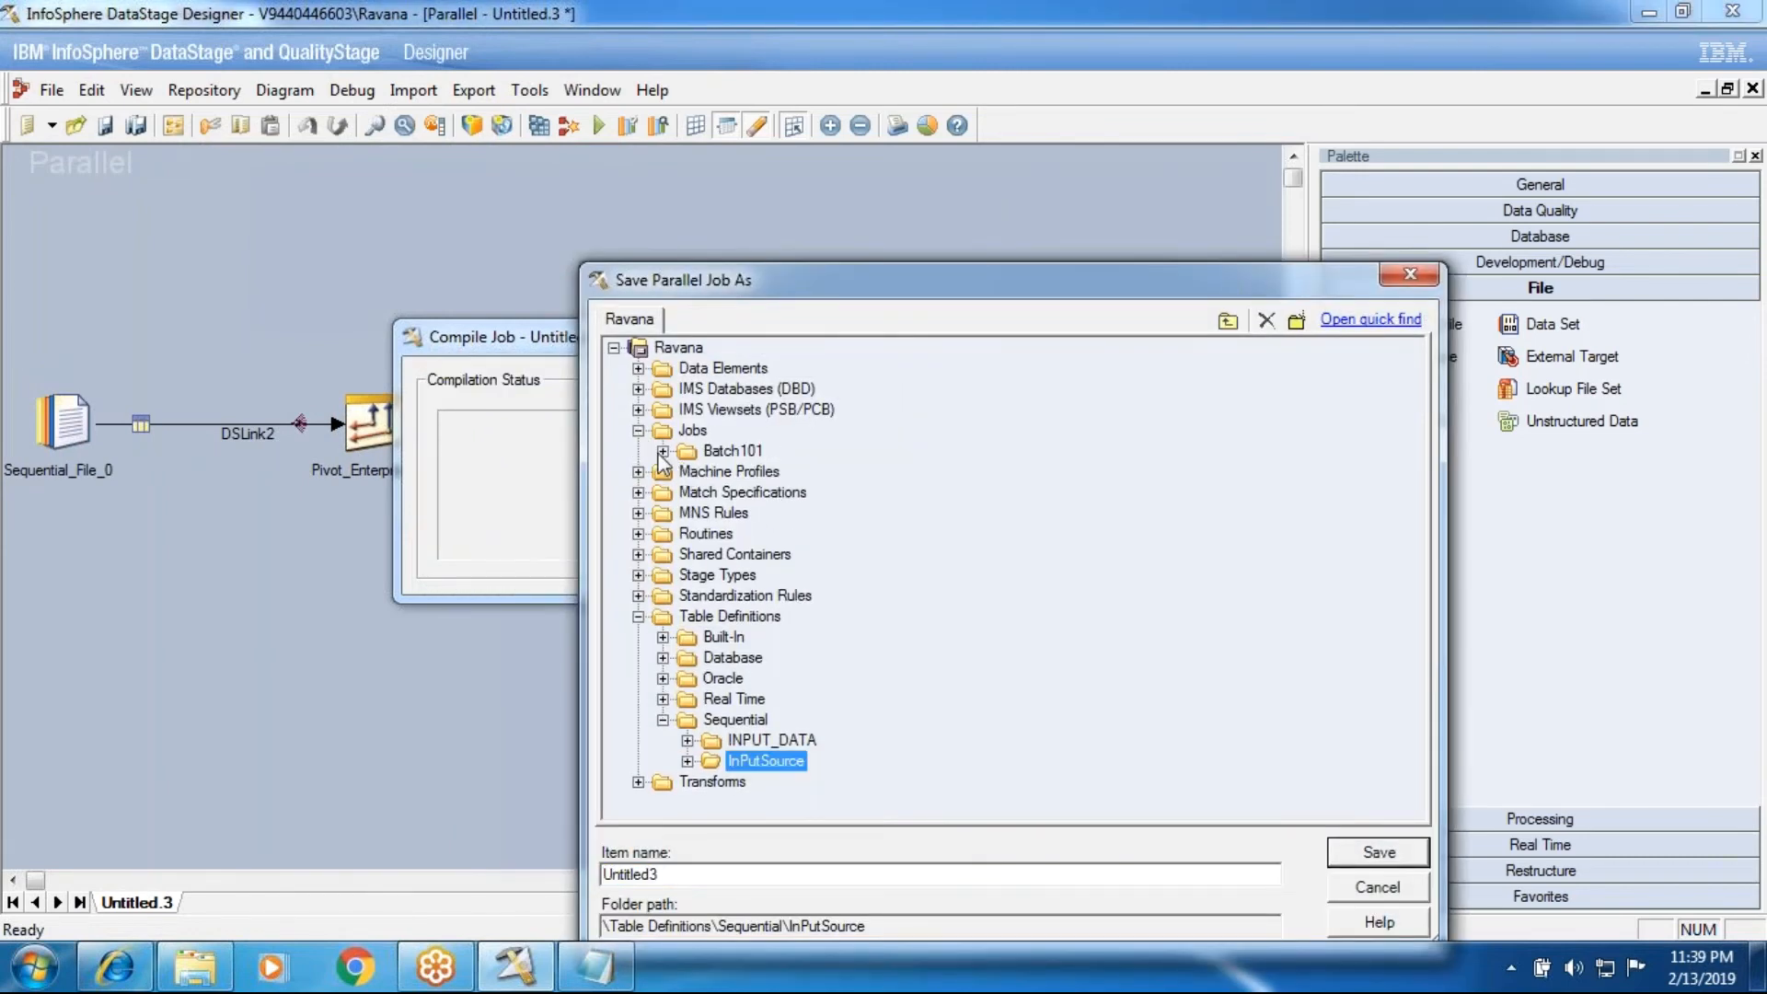
pyautogui.click(663, 451)
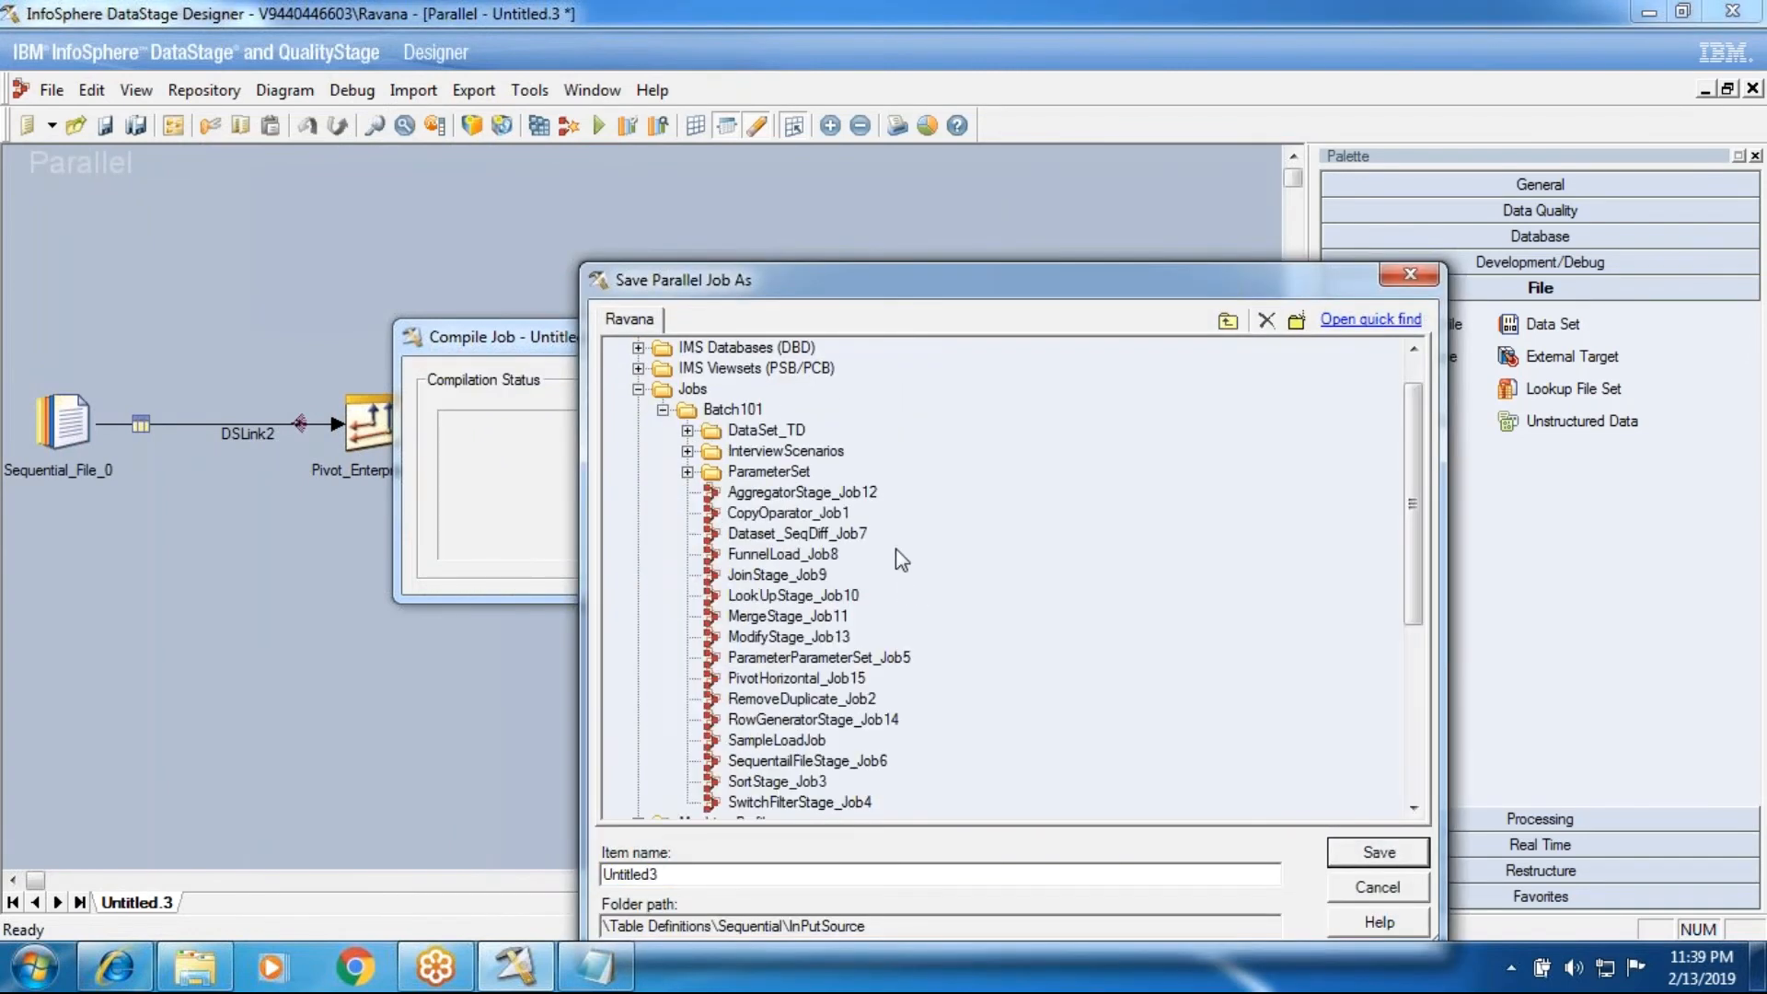
pyautogui.click(770, 681)
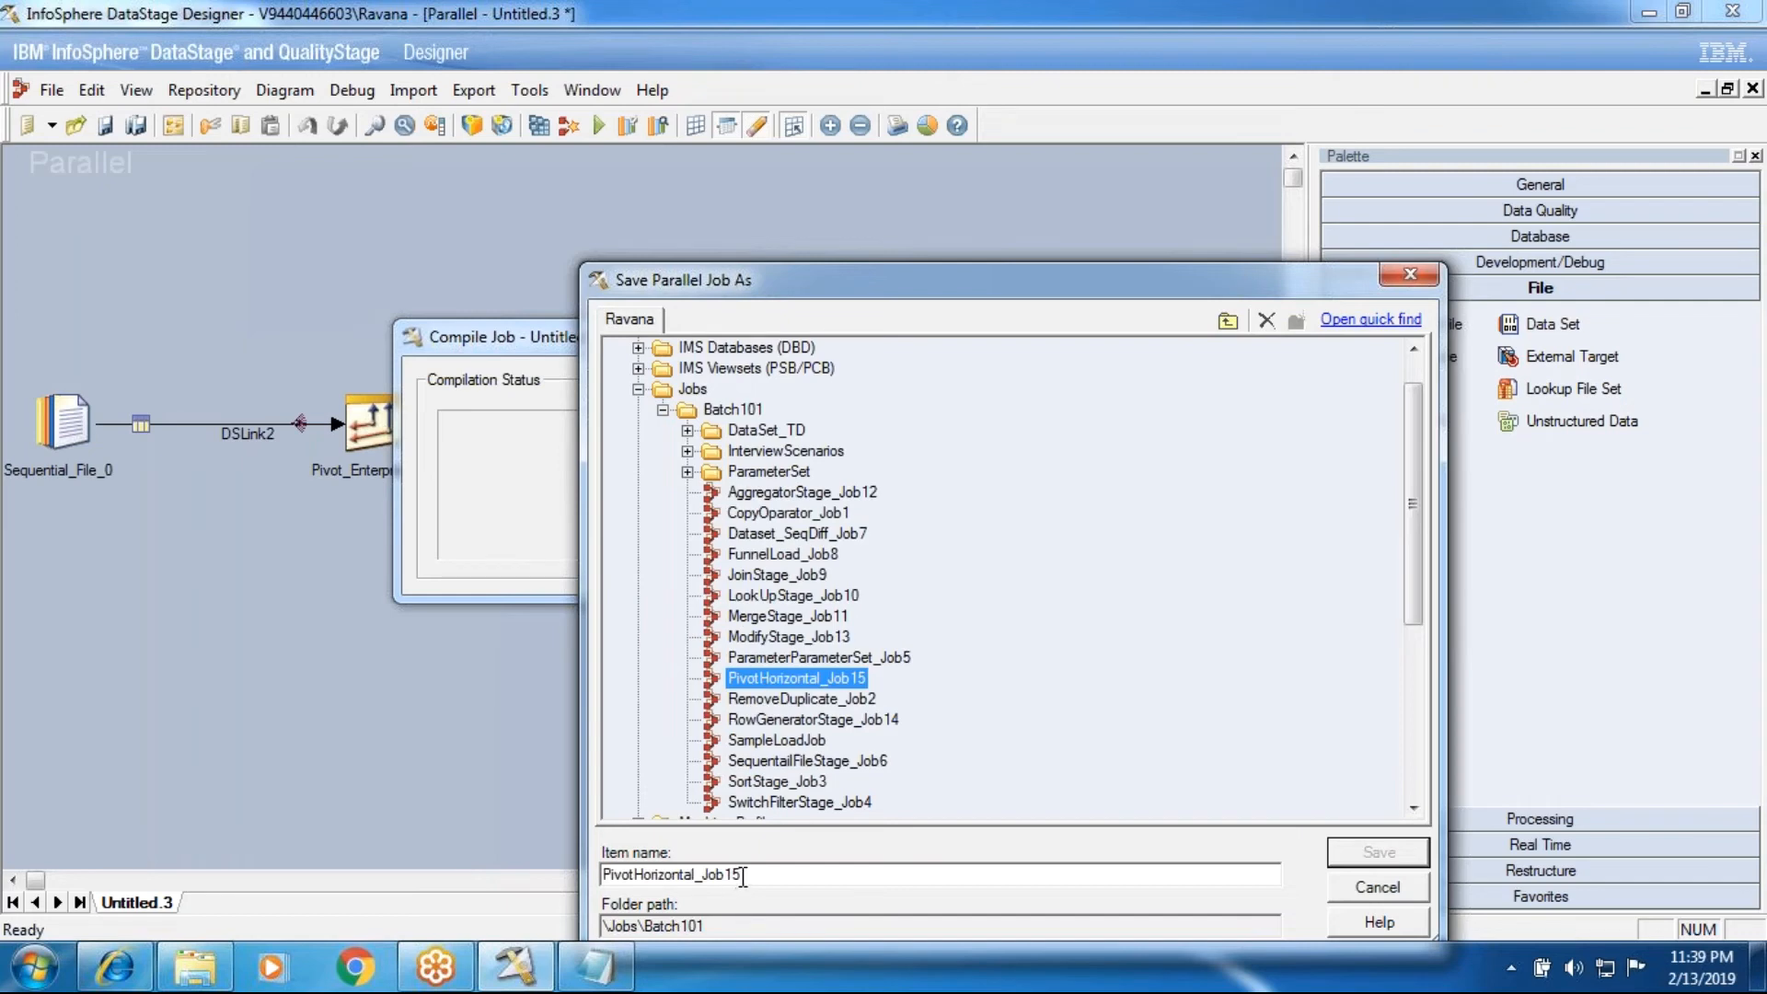
pyautogui.click(691, 879)
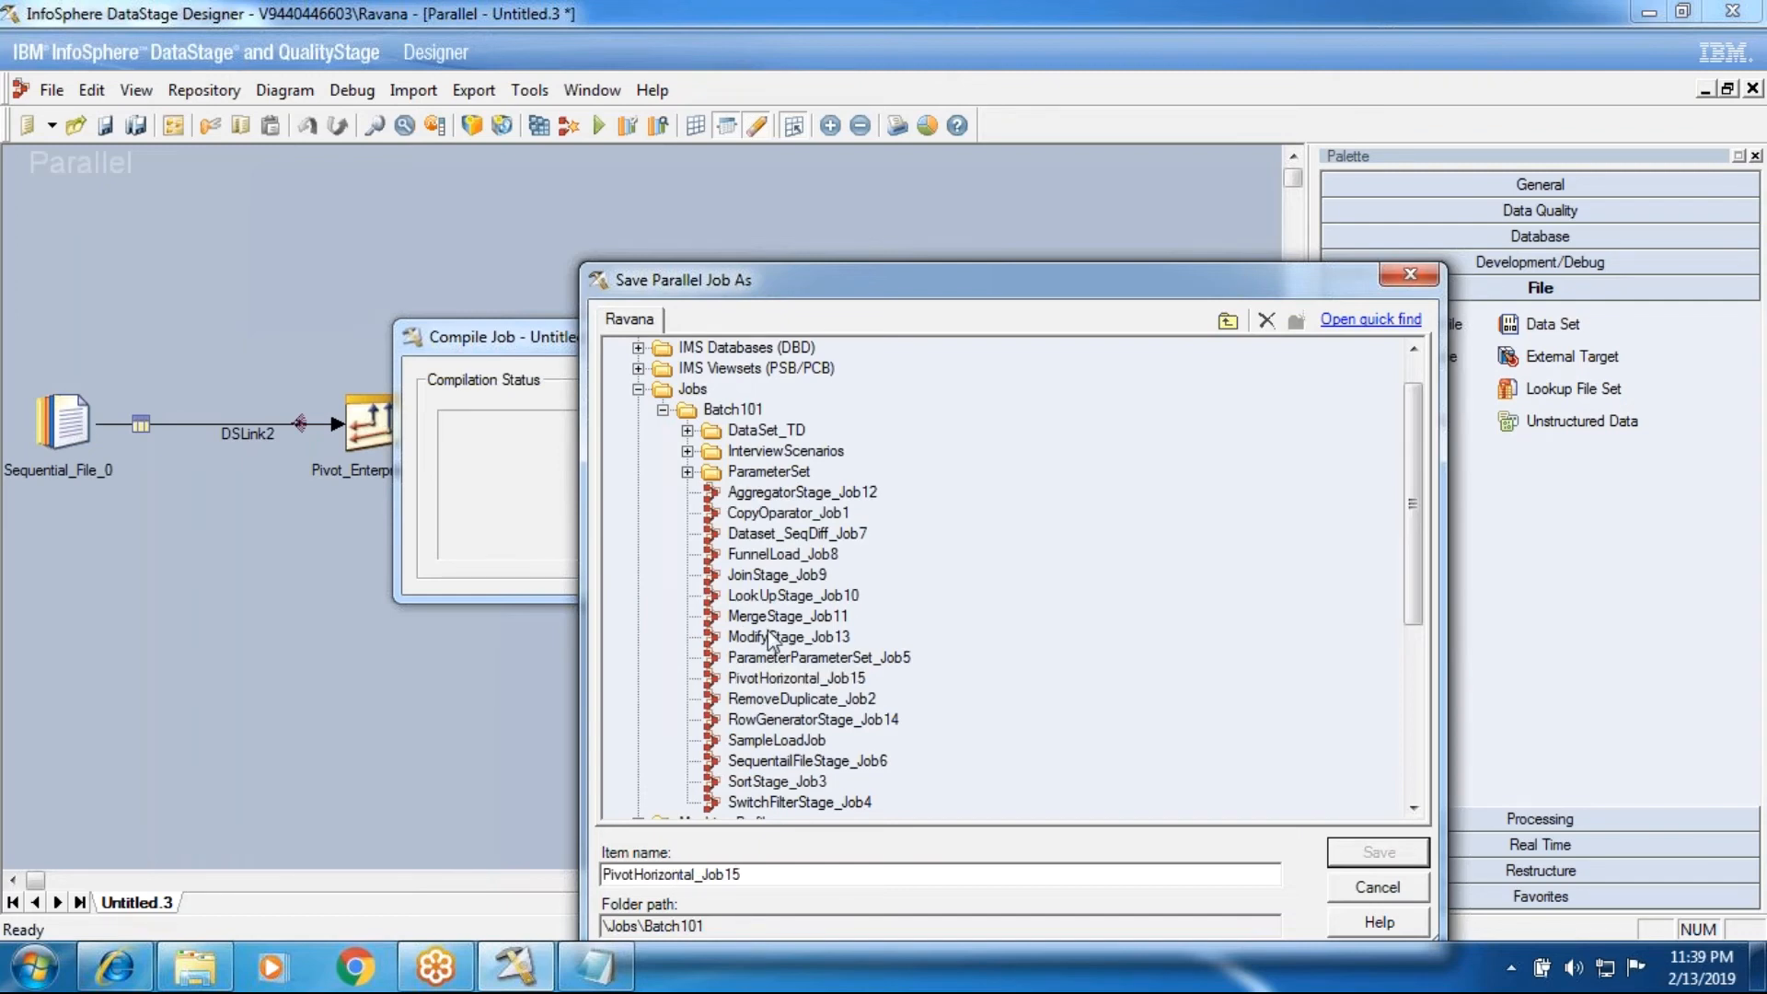
pyautogui.press('BackSpace')
pyautogui.press('BackSpace')
pyautogui.press('BackSpace')
pyautogui.press('BackSpace')
pyautogui.press('BackSpace')
pyautogui.press('BackSpace')
pyautogui.press('BackSpace')
pyautogui.press('BackSpace')
pyautogui.press('BackSpace')
pyautogui.press('BackSpace')
pyautogui.write('V')
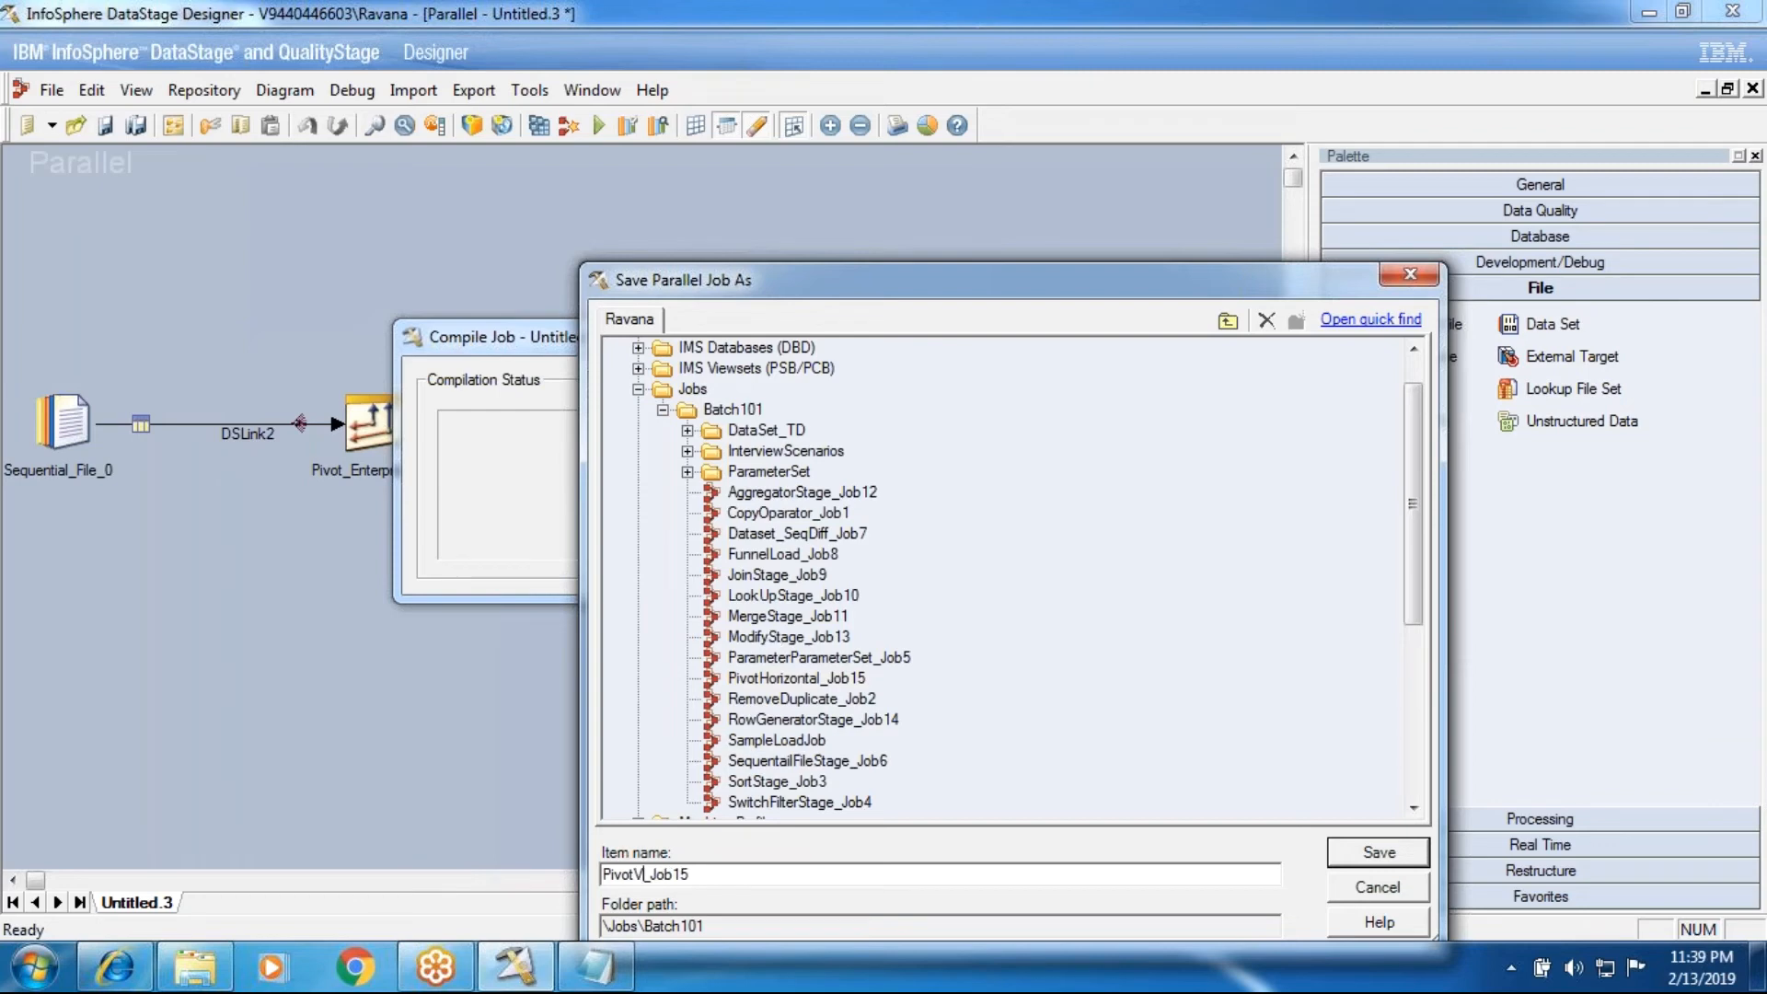
pyautogui.click(1344, 897)
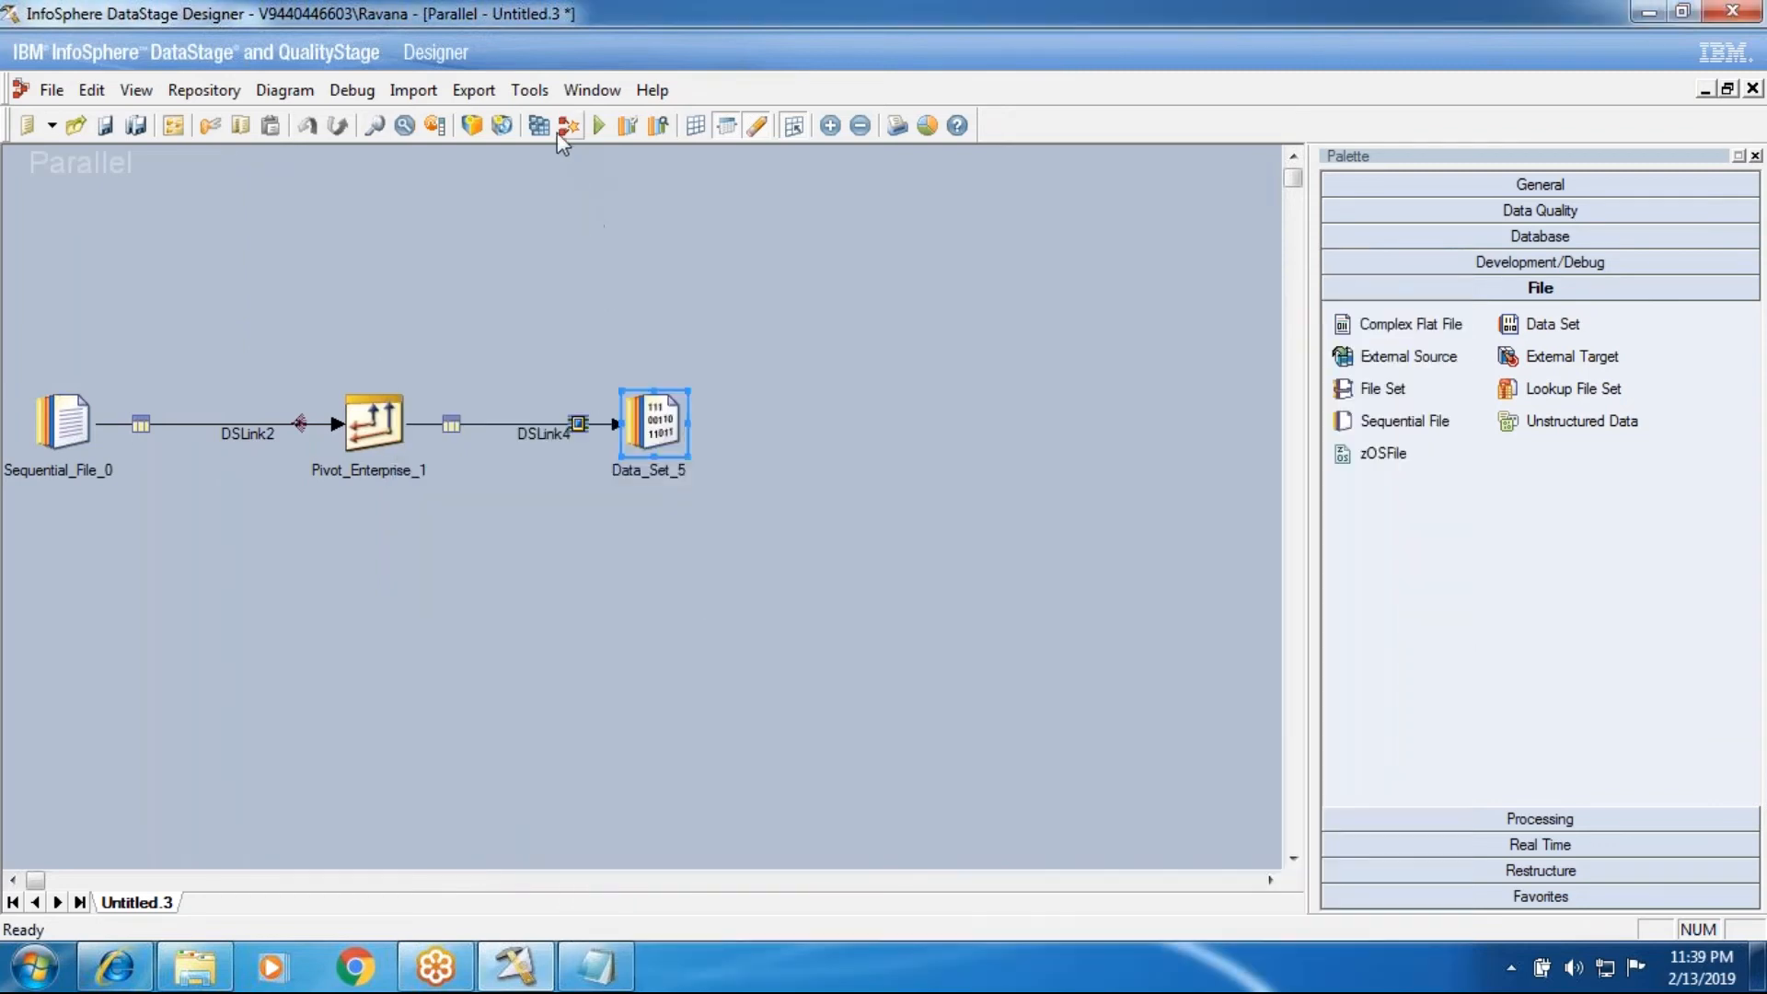
# Step: Compile the untitled job, saving it as PivotVertical_Job16 in the Batch101 folder under Jobs
pyautogui.click(564, 127)
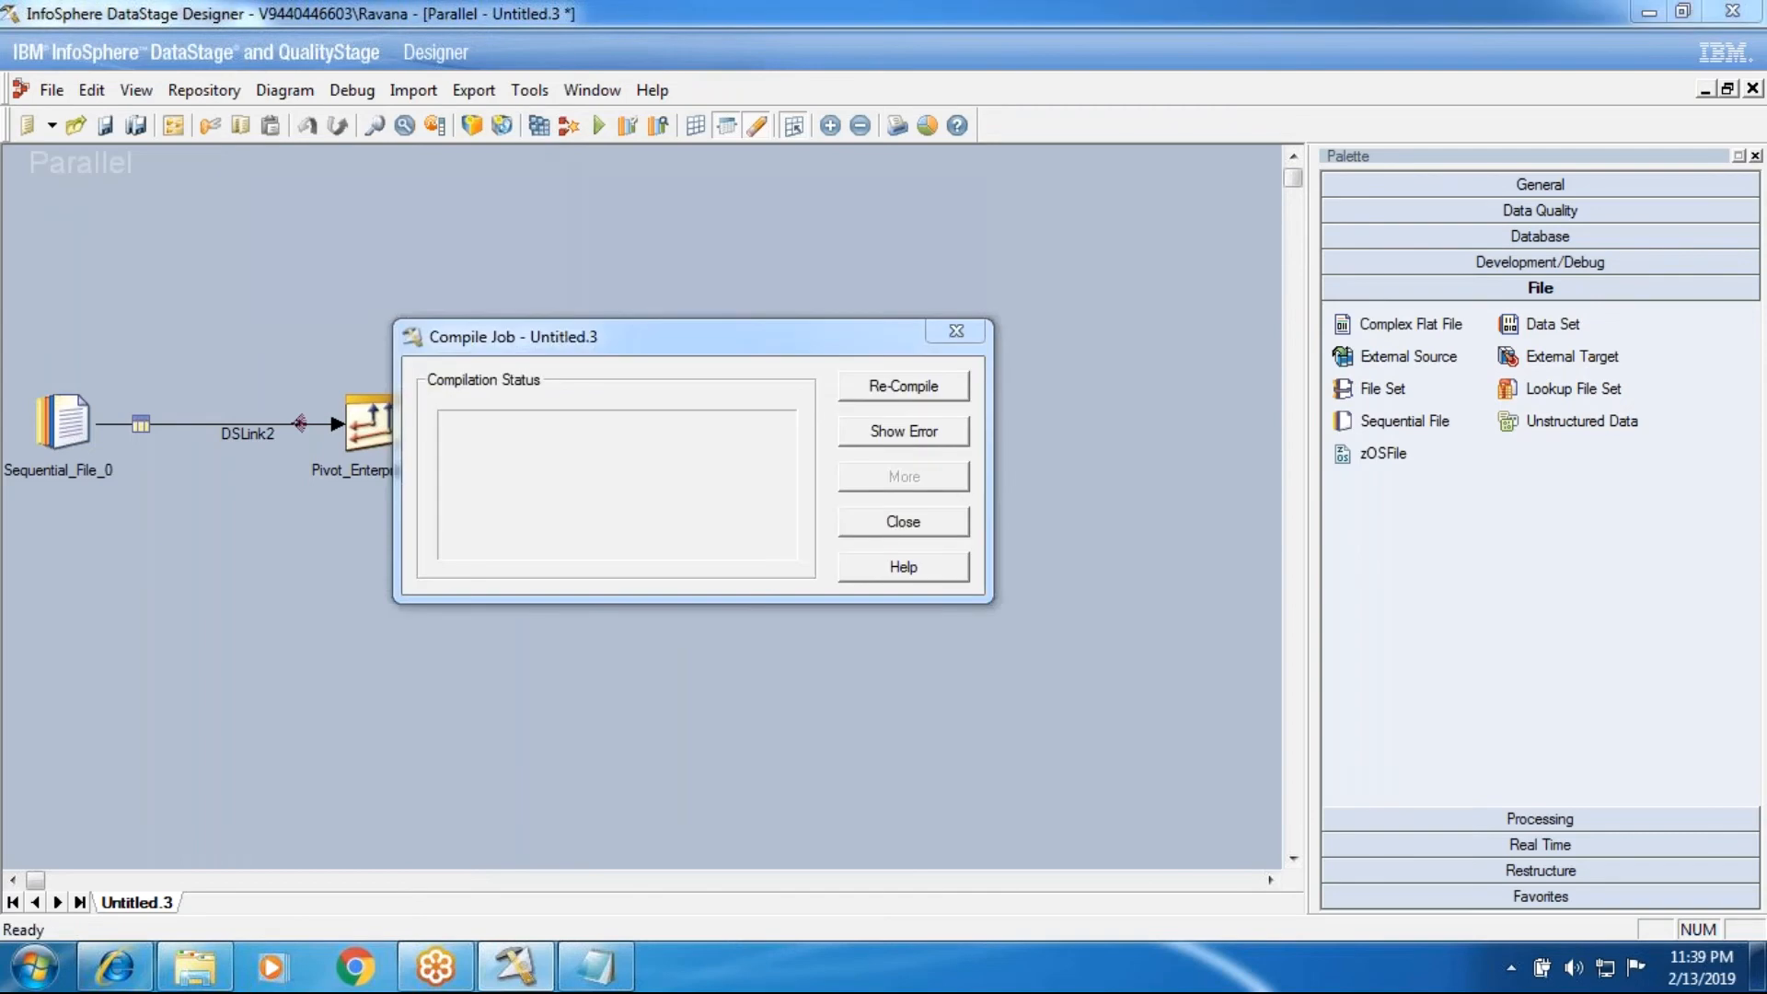
pyautogui.click(828, 532)
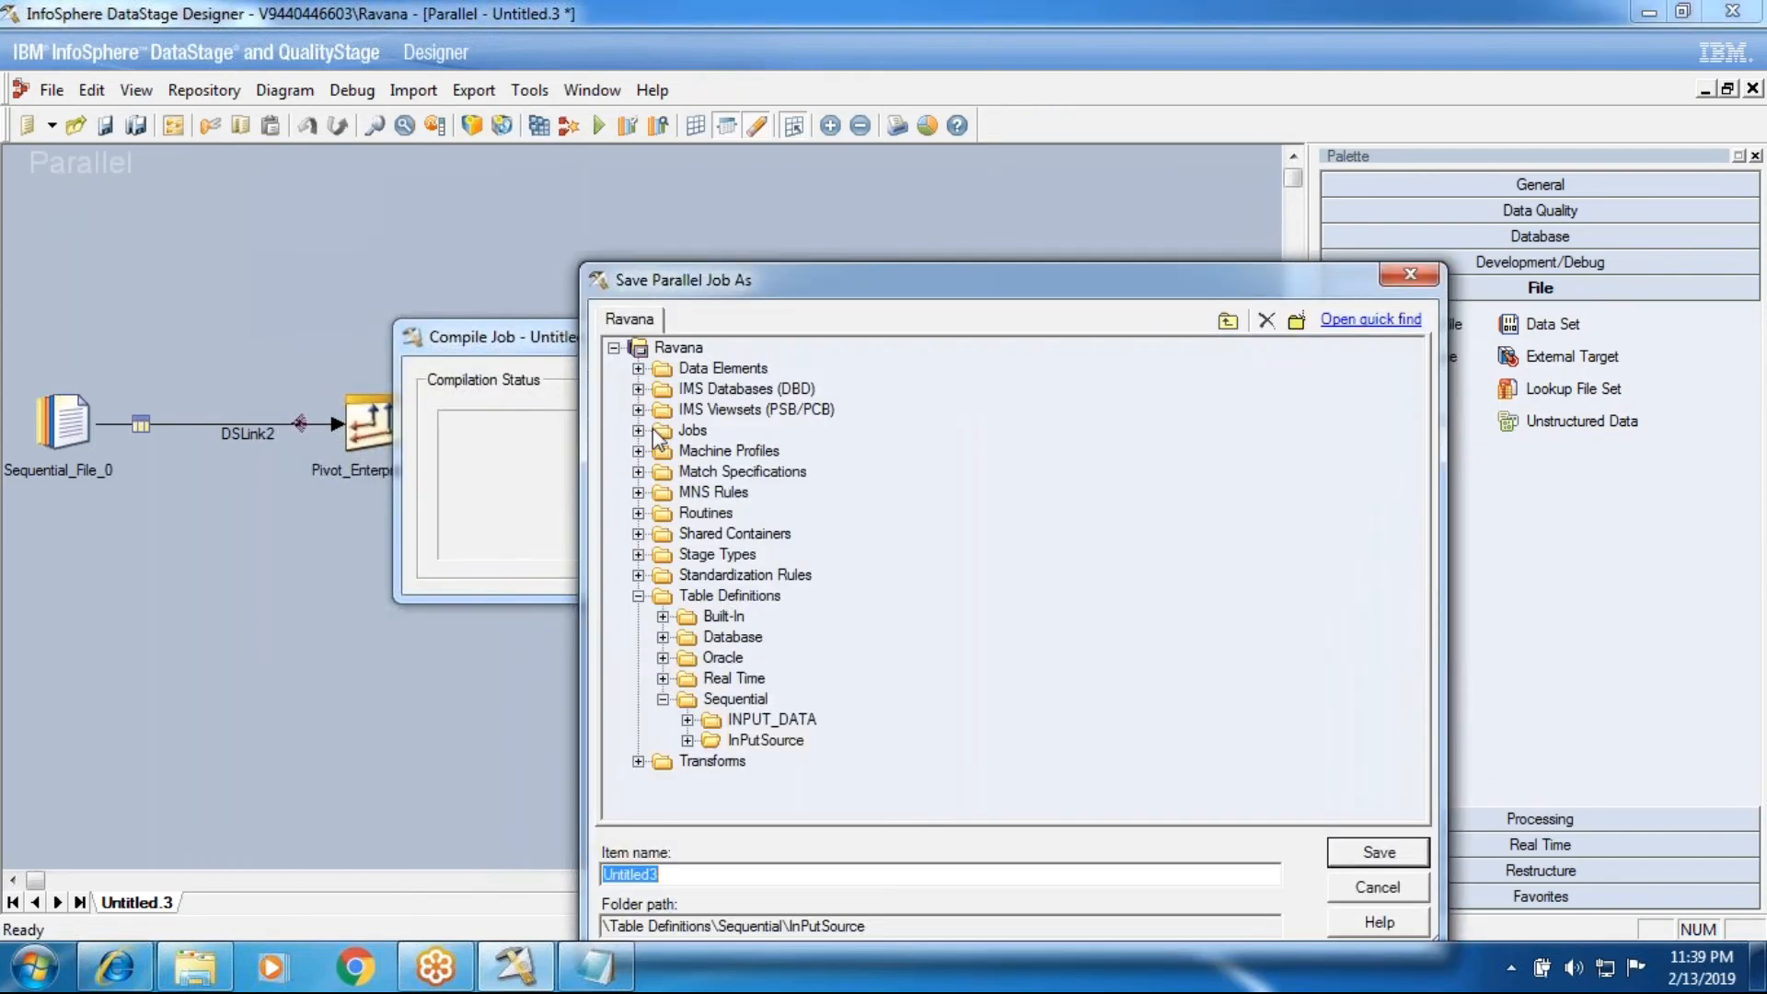
pyautogui.click(638, 431)
pyautogui.click(663, 451)
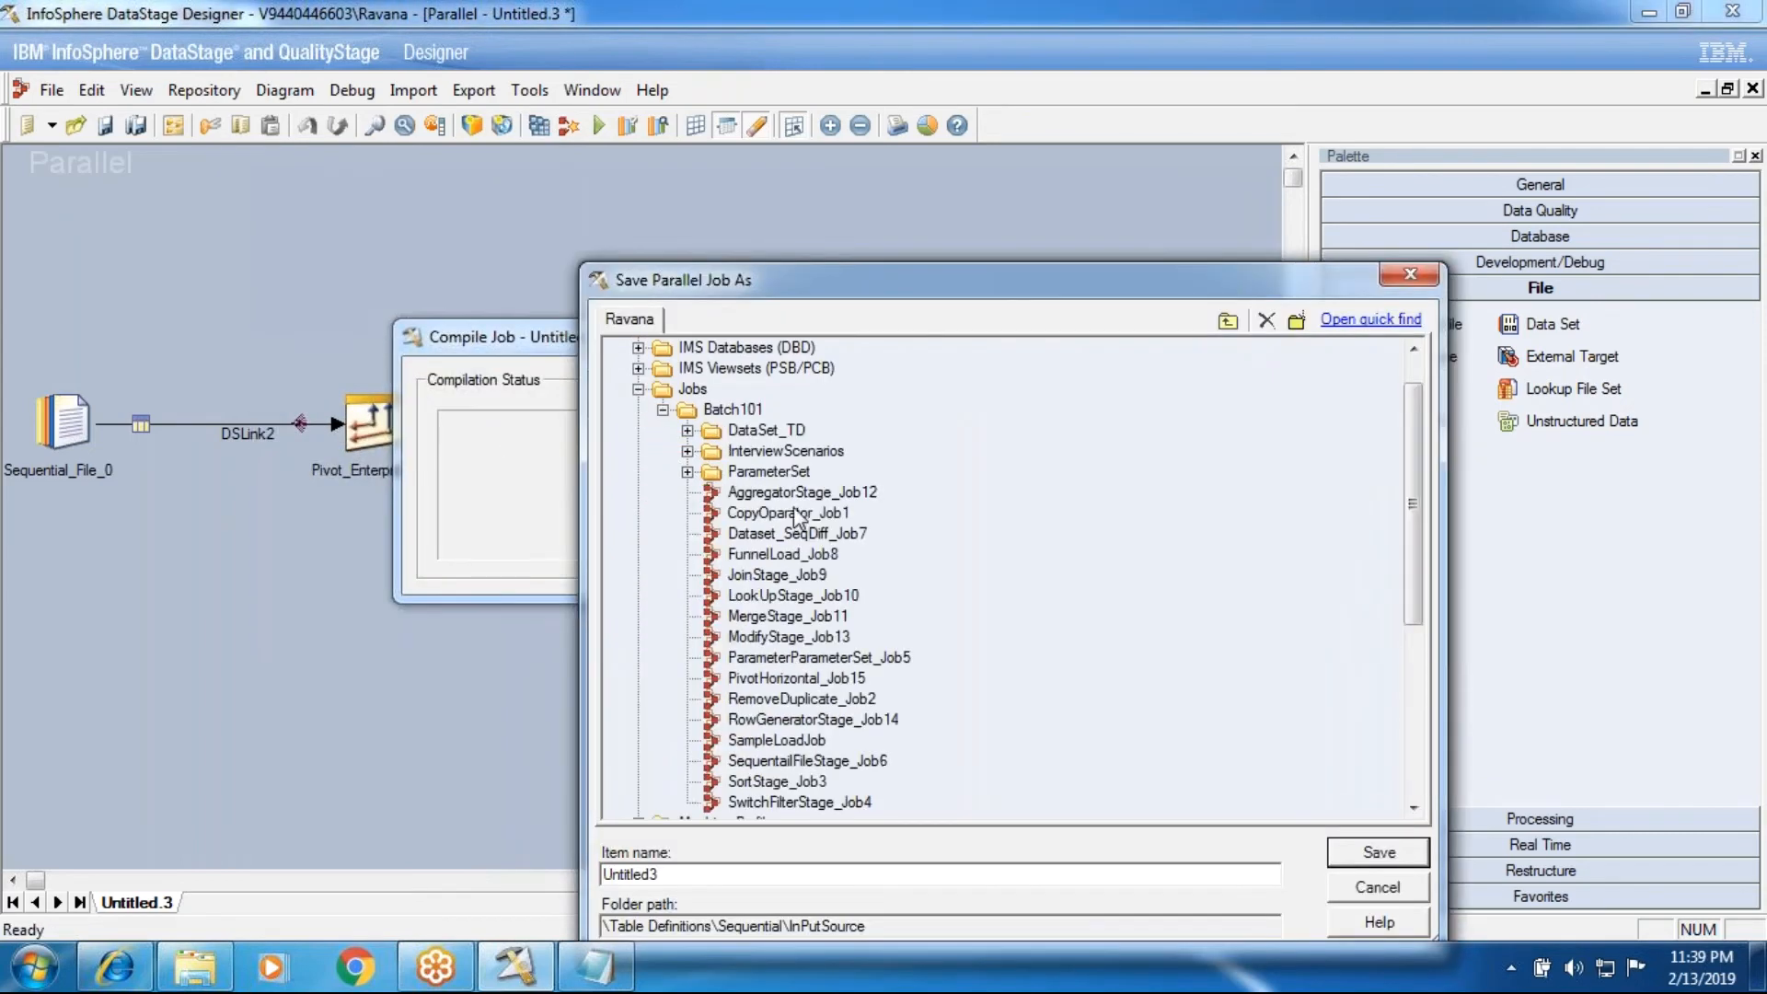
pyautogui.click(737, 410)
pyautogui.doubleClick(619, 874)
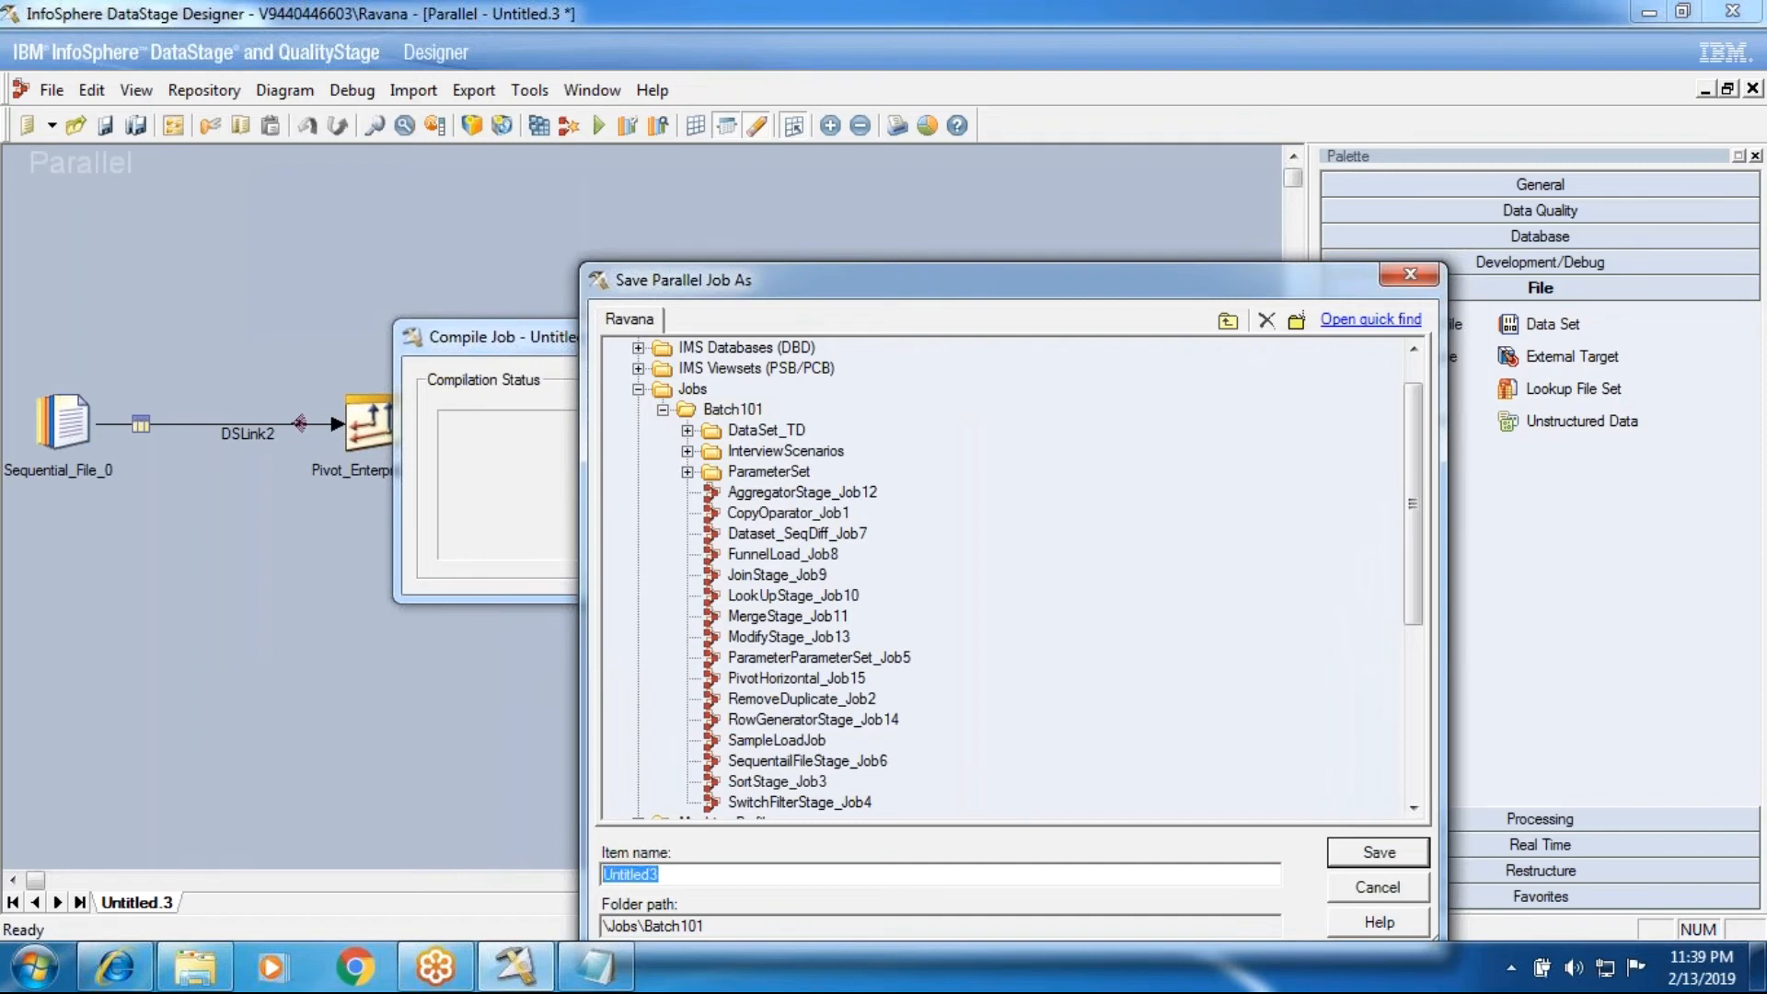
pyautogui.write('PivotVertical_Job16')
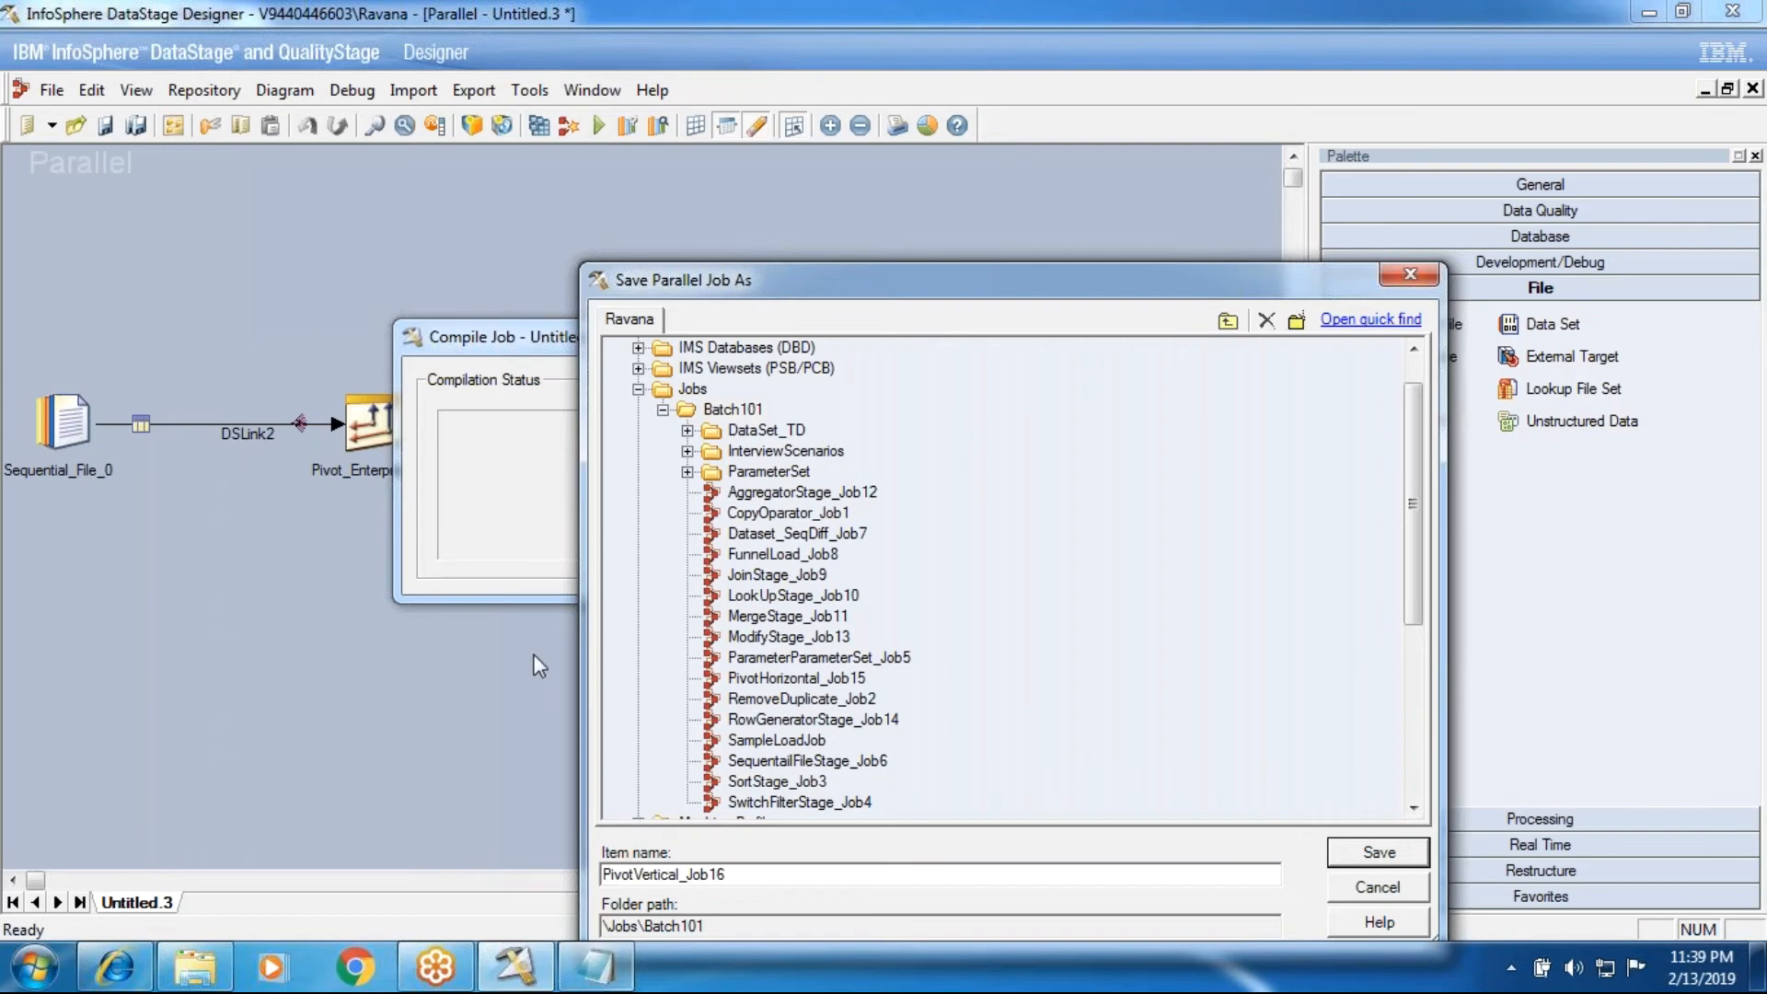
pyautogui.click(708, 413)
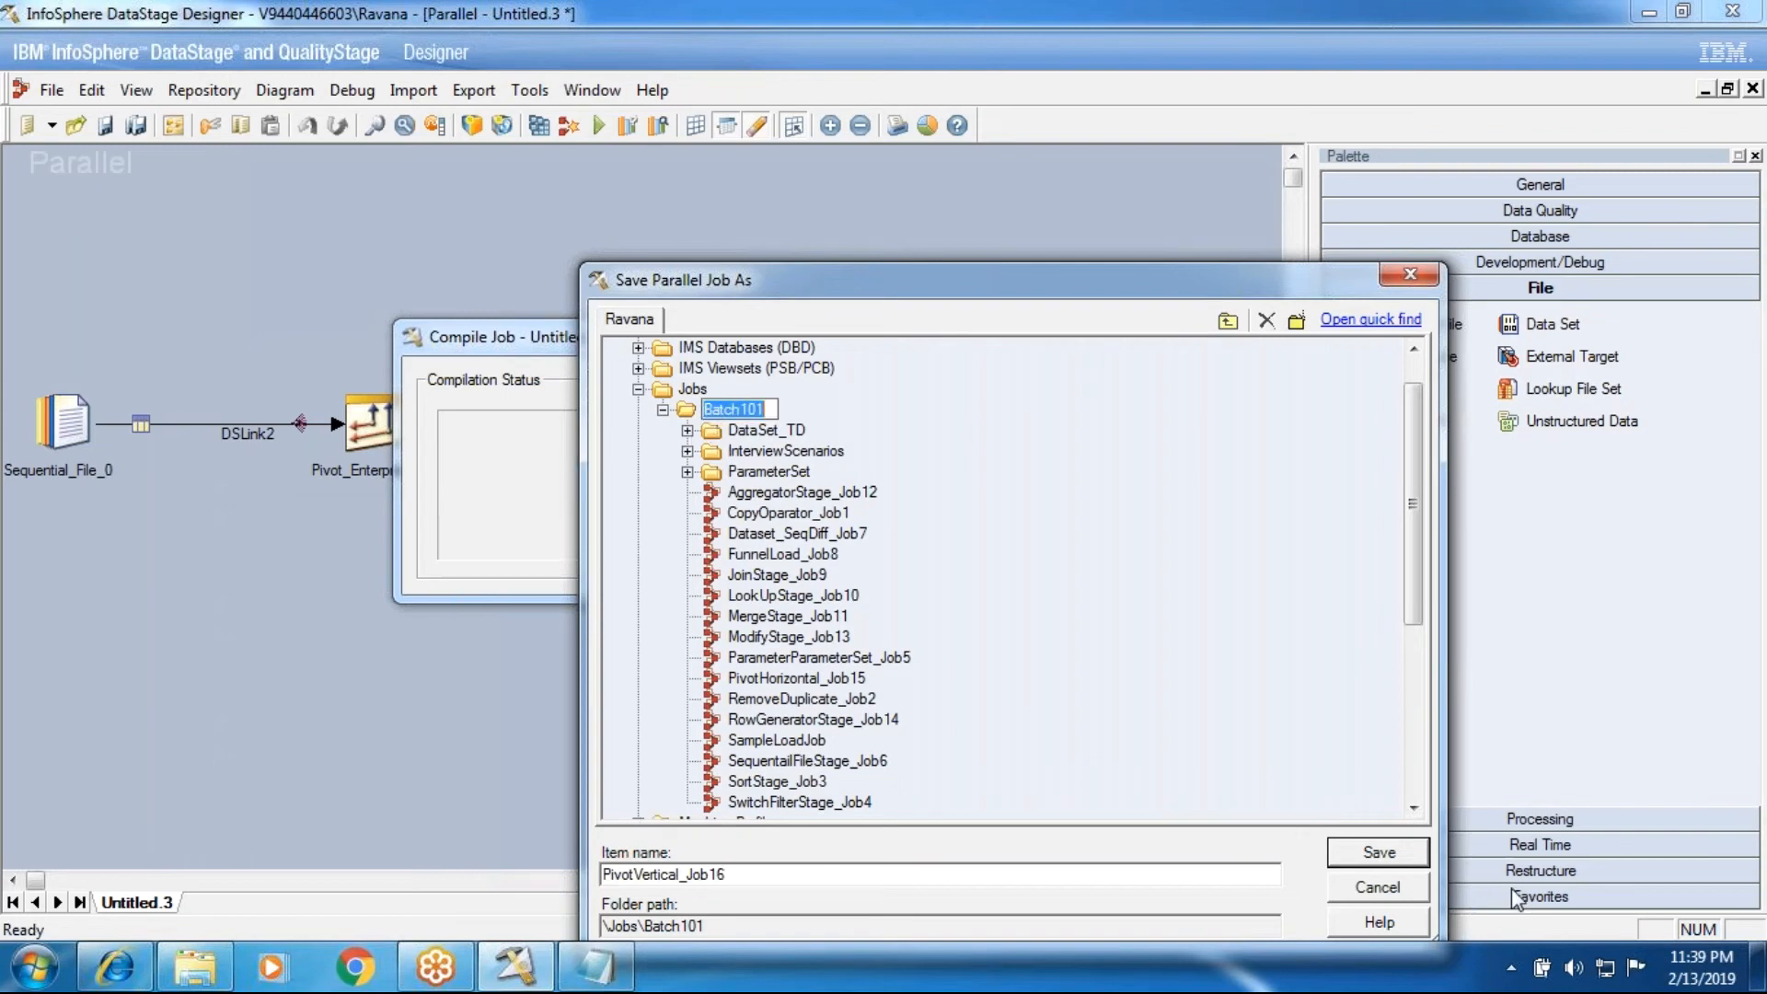
pyautogui.click(1378, 853)
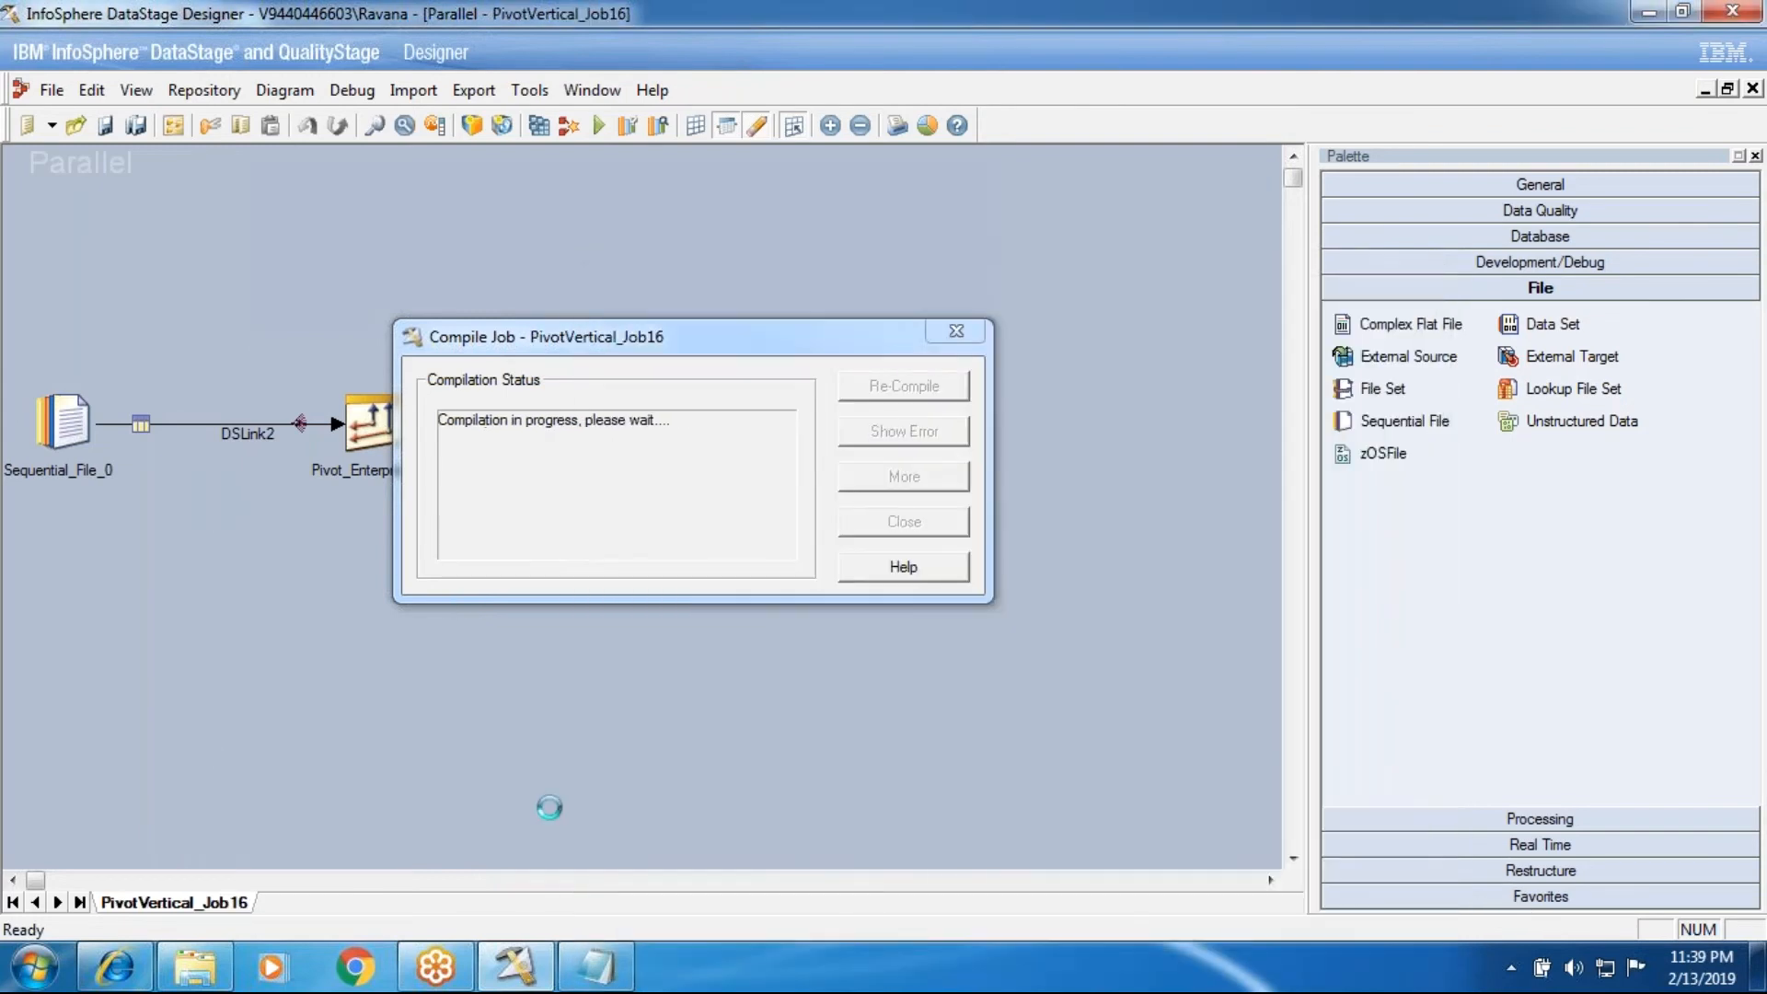
# Step: Close the compilation status and run the PivotVertical_Job16 job with its default run options
pyautogui.click(848, 532)
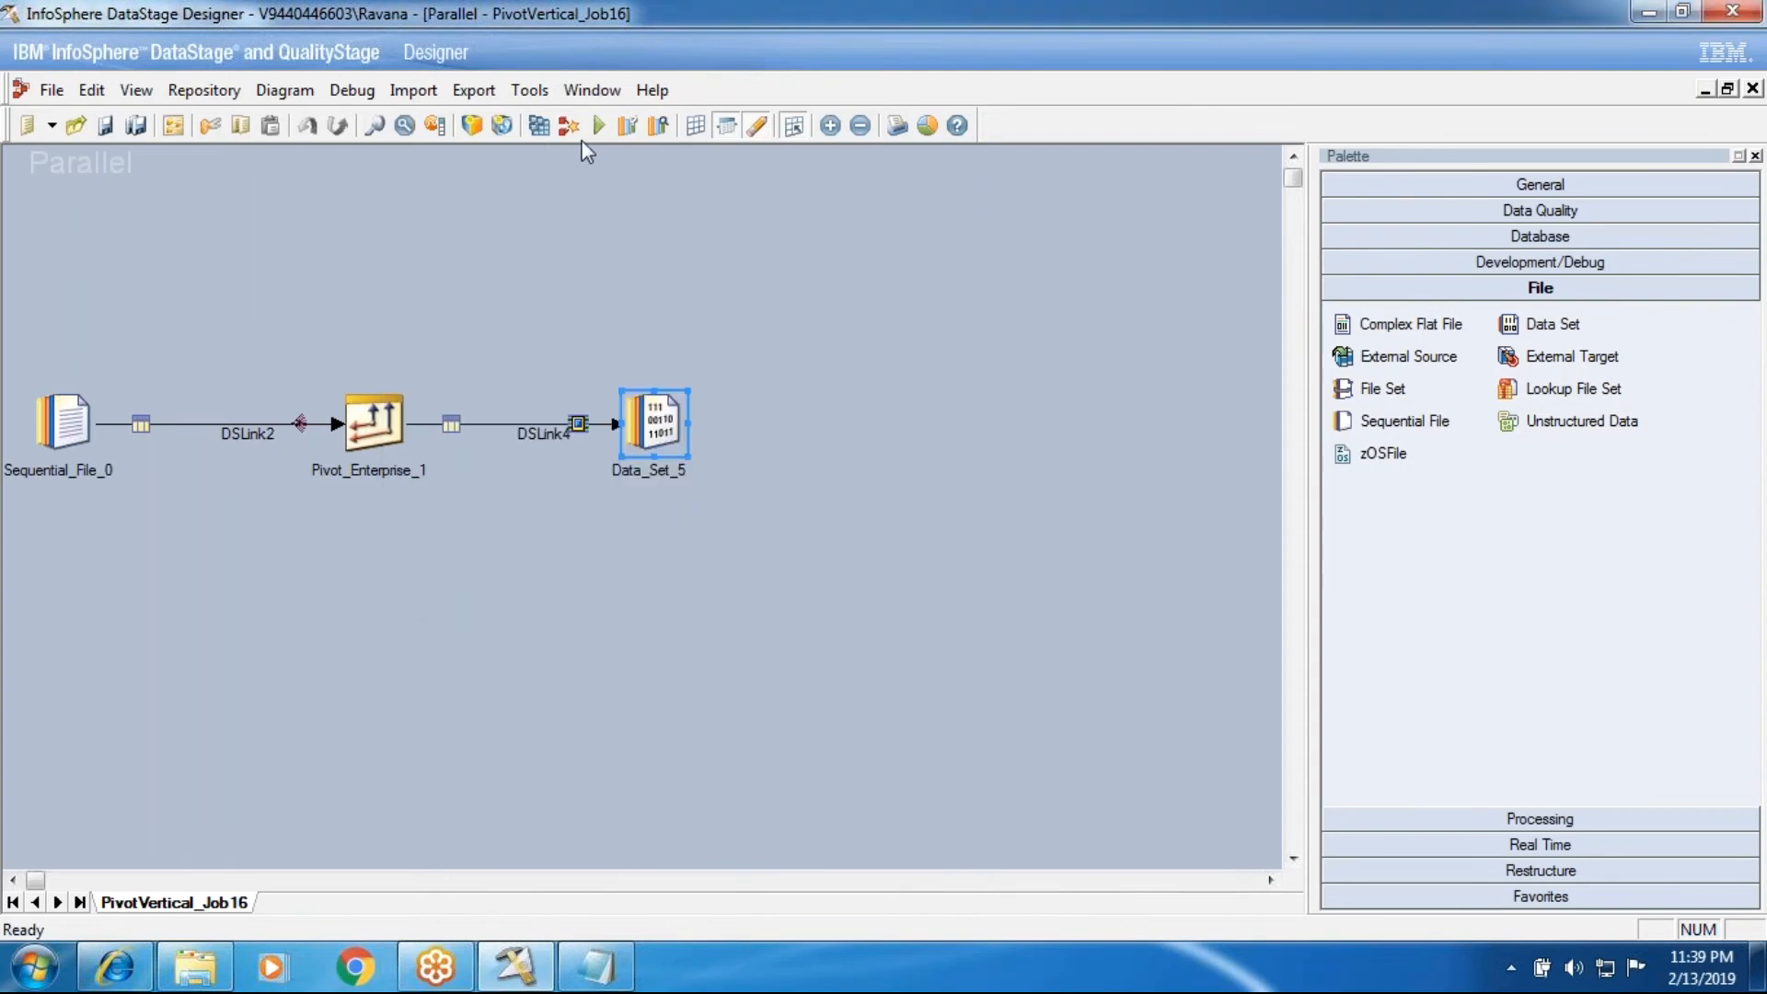
pyautogui.click(600, 125)
pyautogui.click(369, 548)
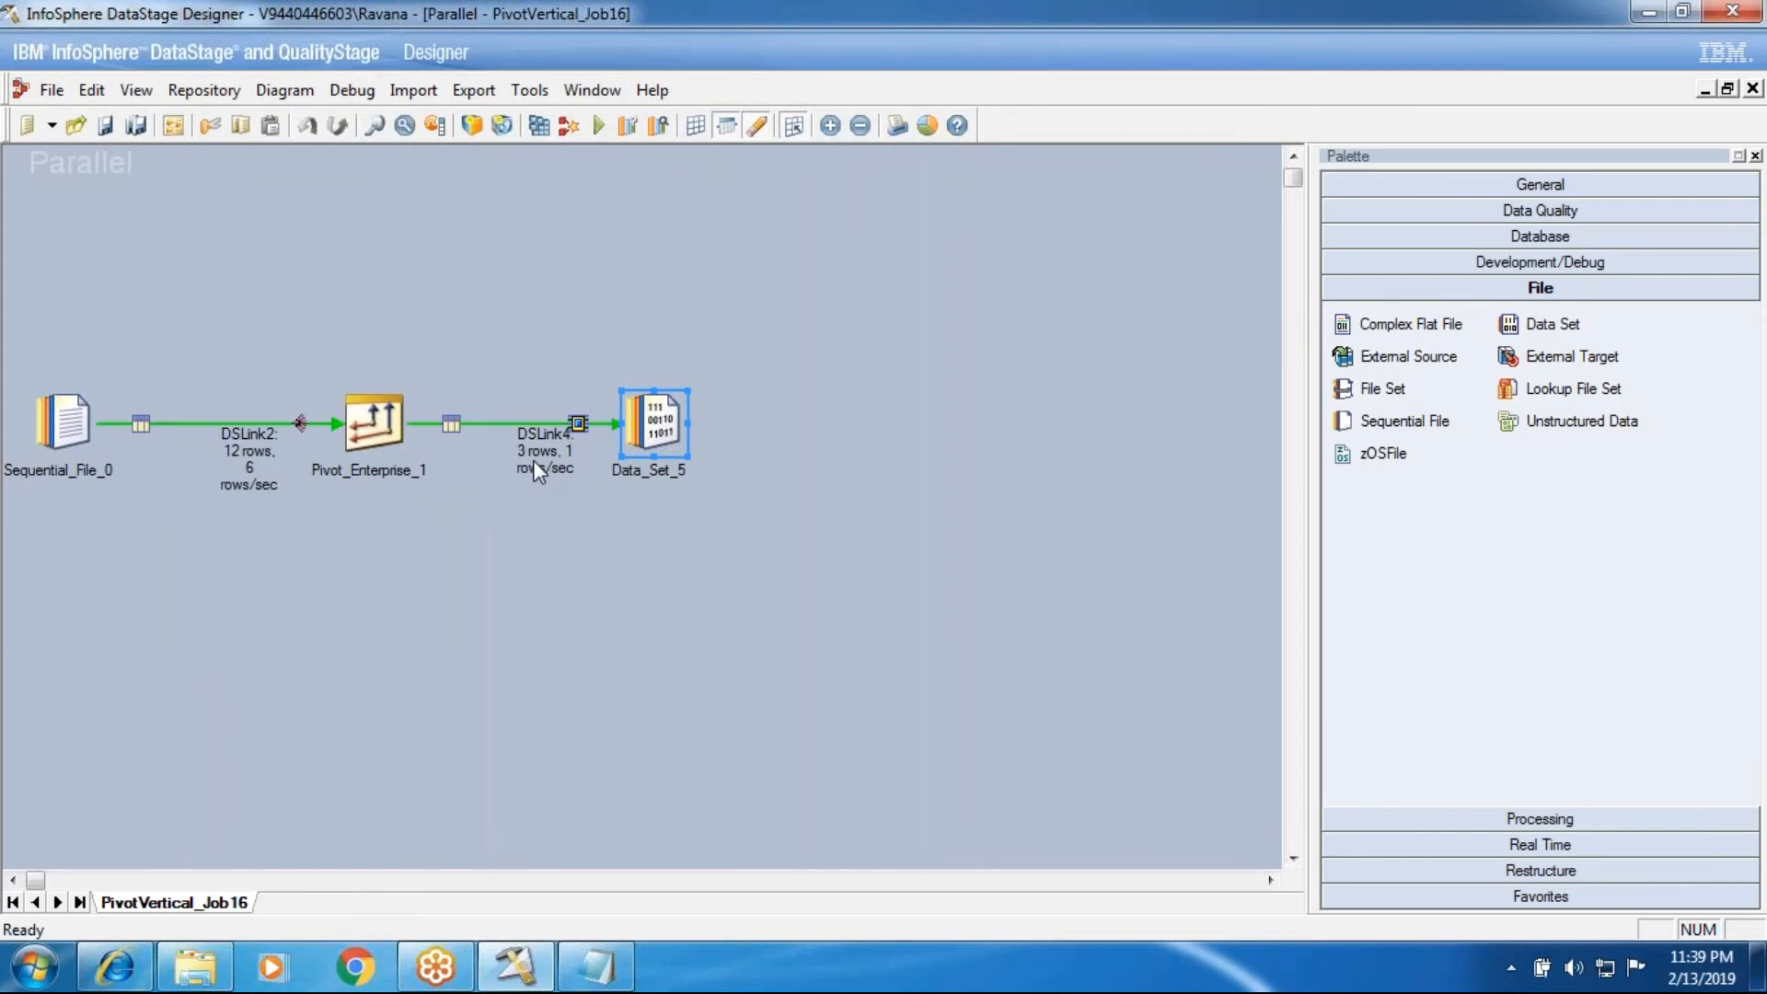
# Step: View the DSLink4 data of the Data_Set_5 stage with the default row display settings
pyautogui.rightClick(651, 419)
pyautogui.click(758, 497)
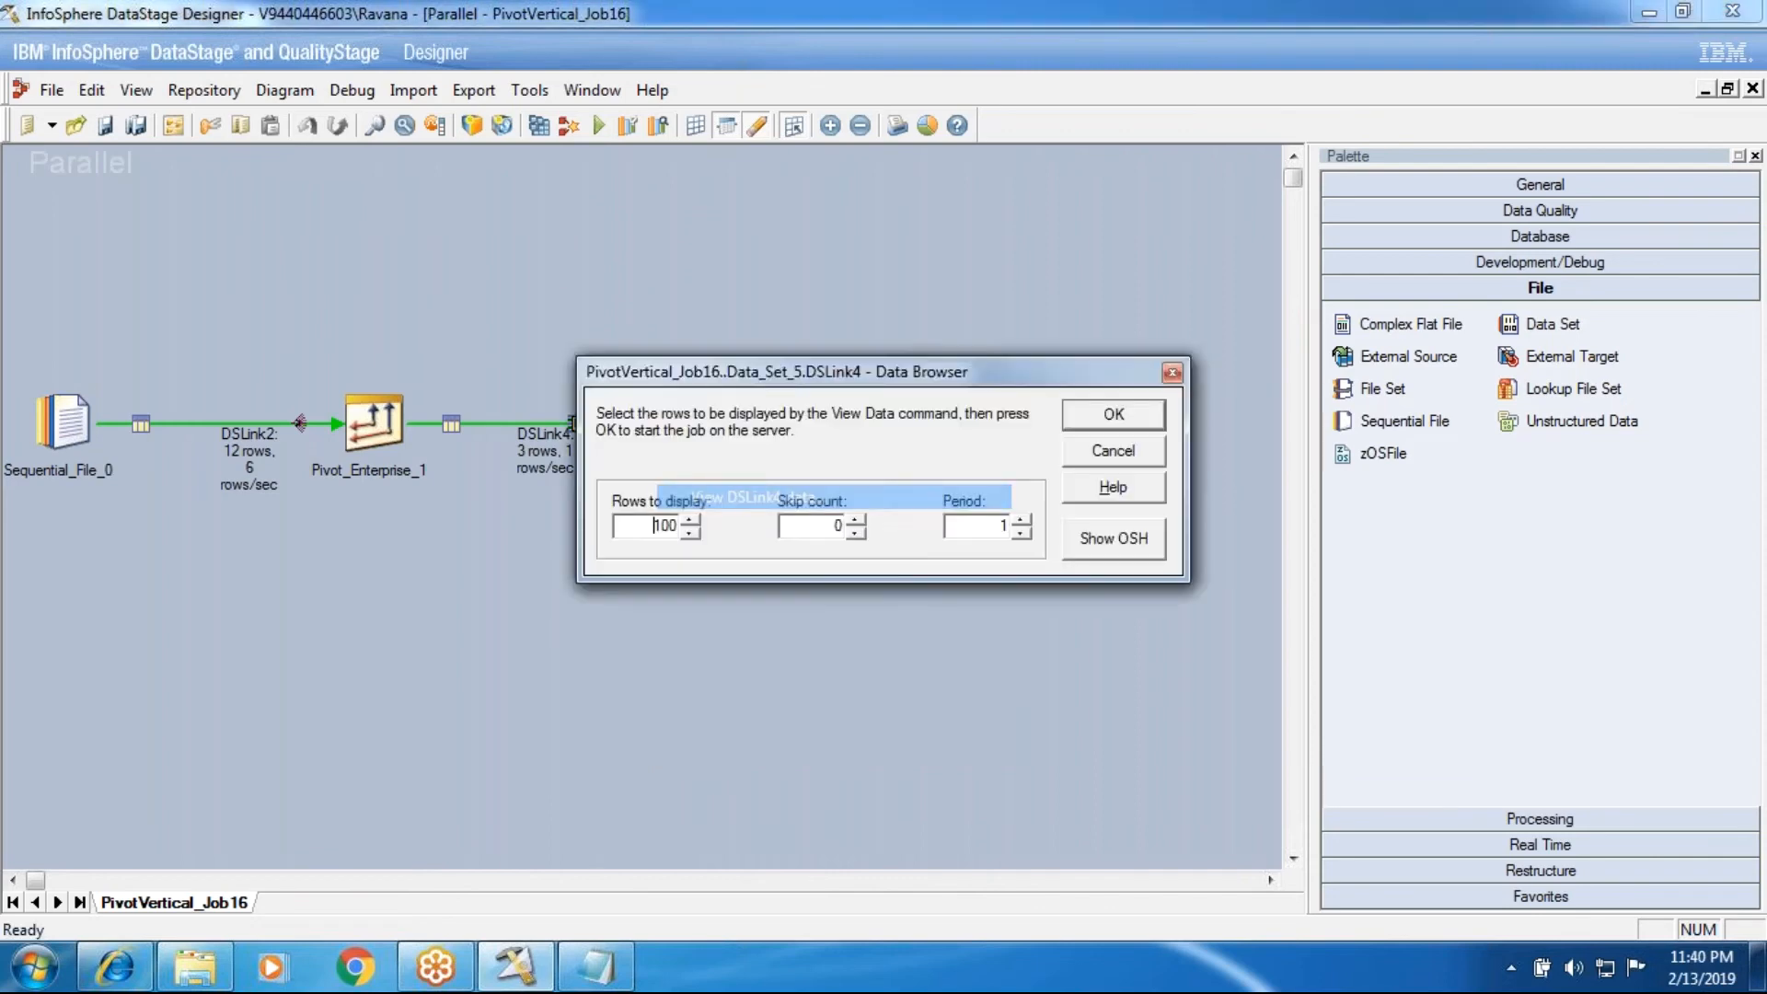
pyautogui.click(1116, 414)
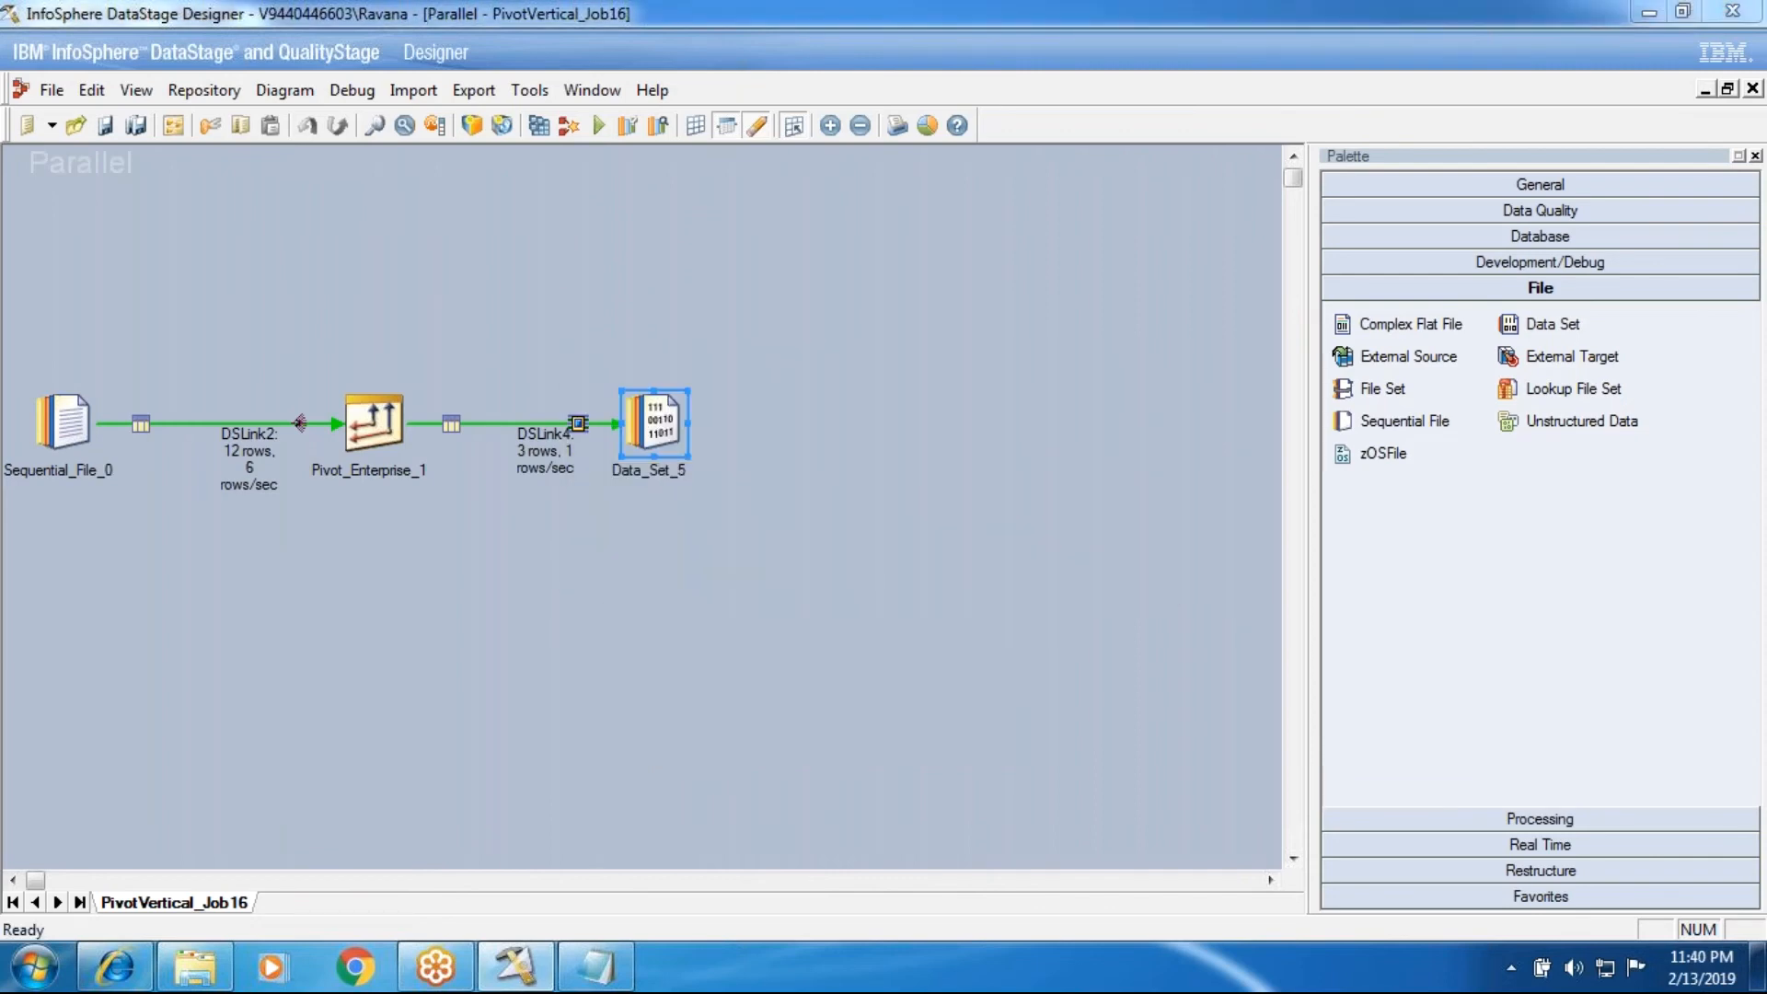
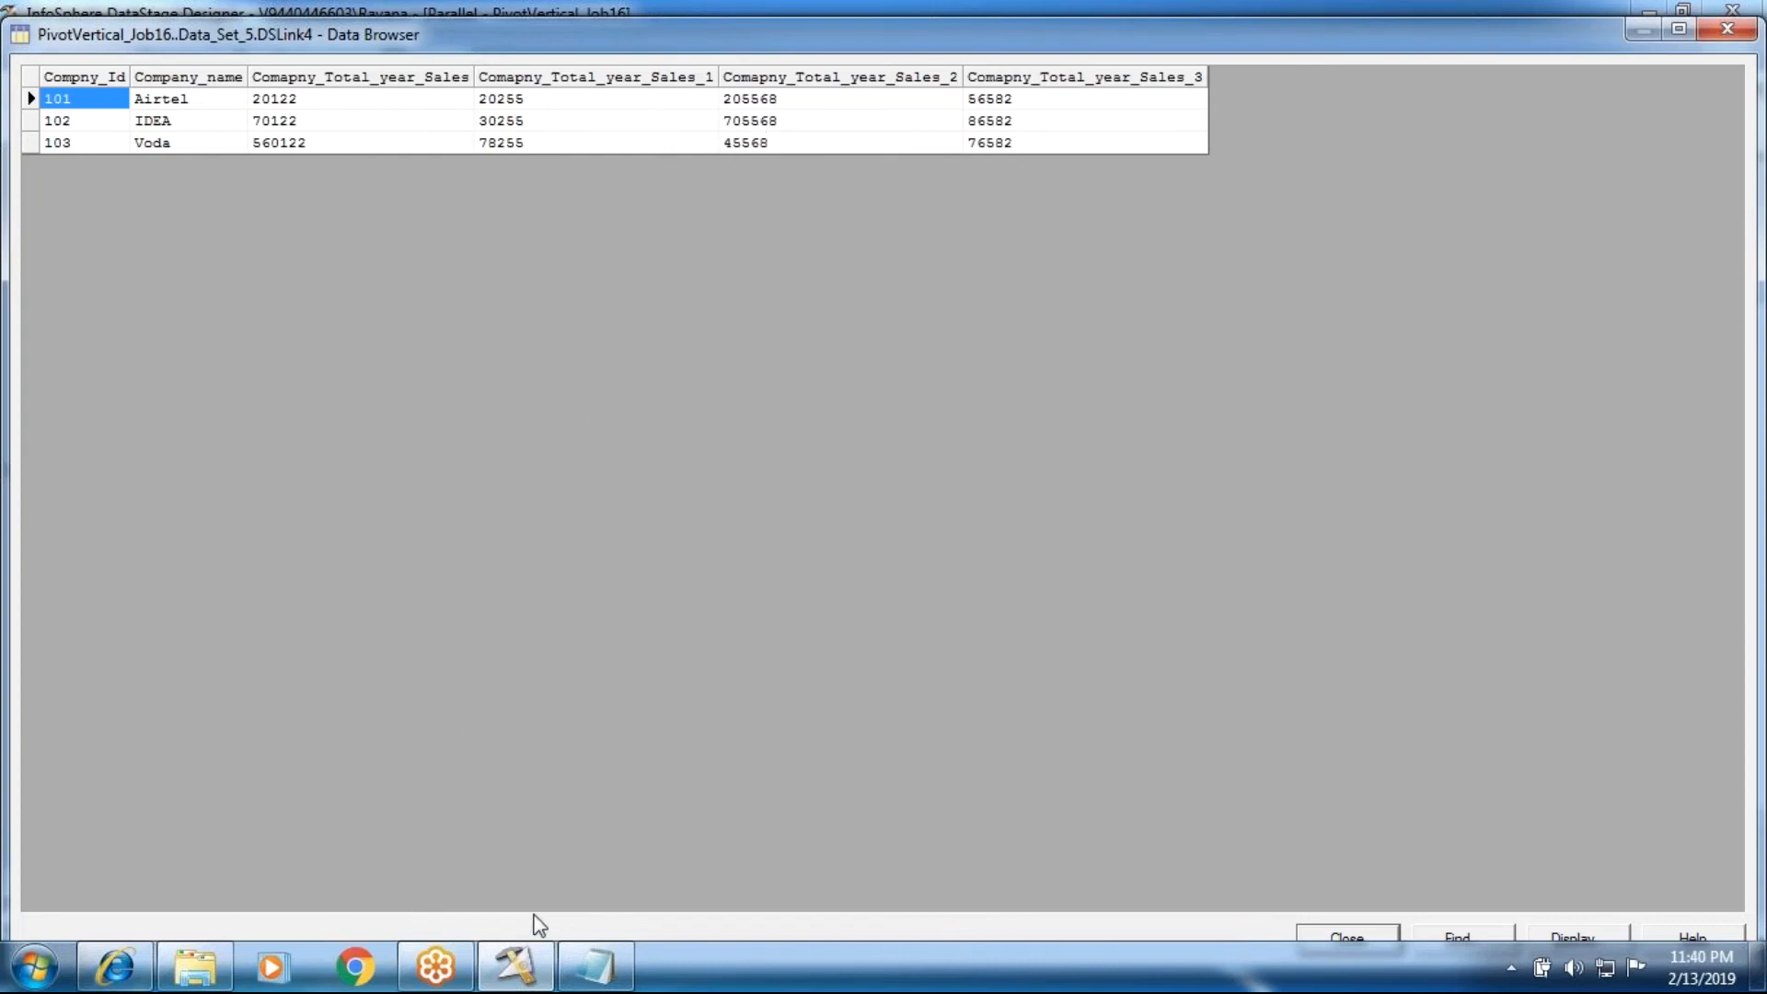
# Step: Compare the Vertical_Pivot_New source file in Notepad with the Data_Set_5 output rows, and close both windows
pyautogui.click(594, 966)
pyautogui.doubleClick(507, 13)
pyautogui.moveTo(615, 112); pyautogui.dragTo(711, 294)
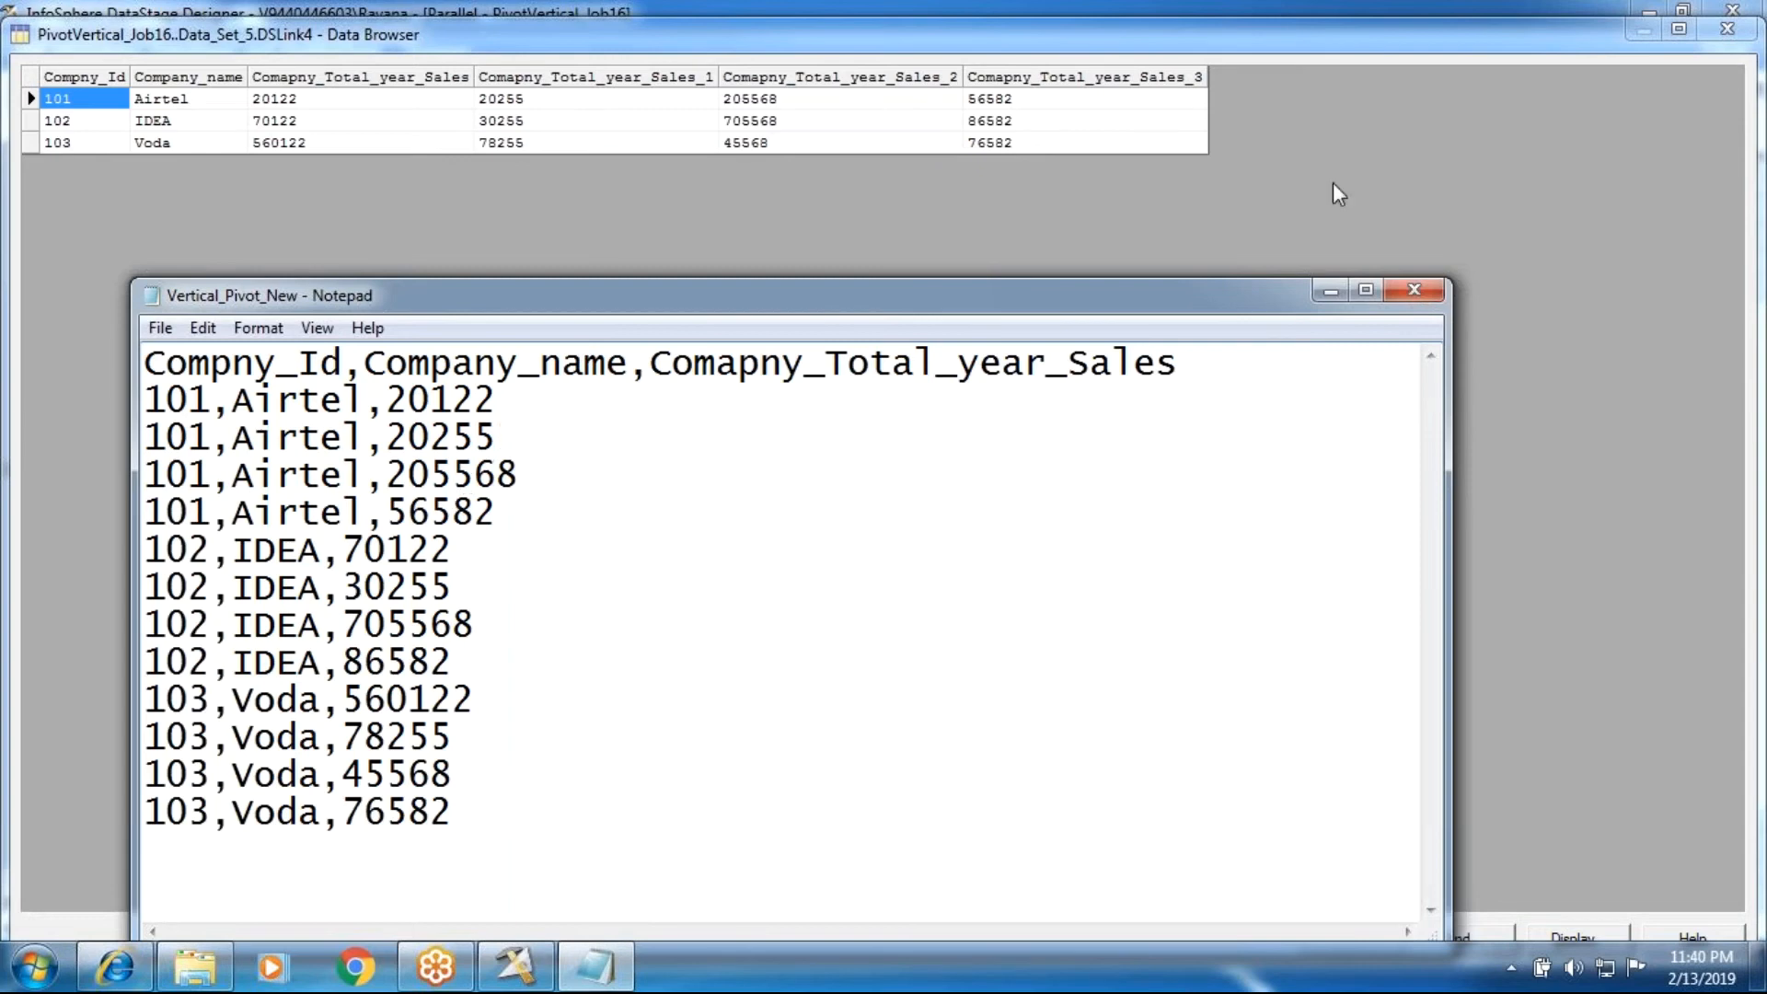
pyautogui.click(1412, 295)
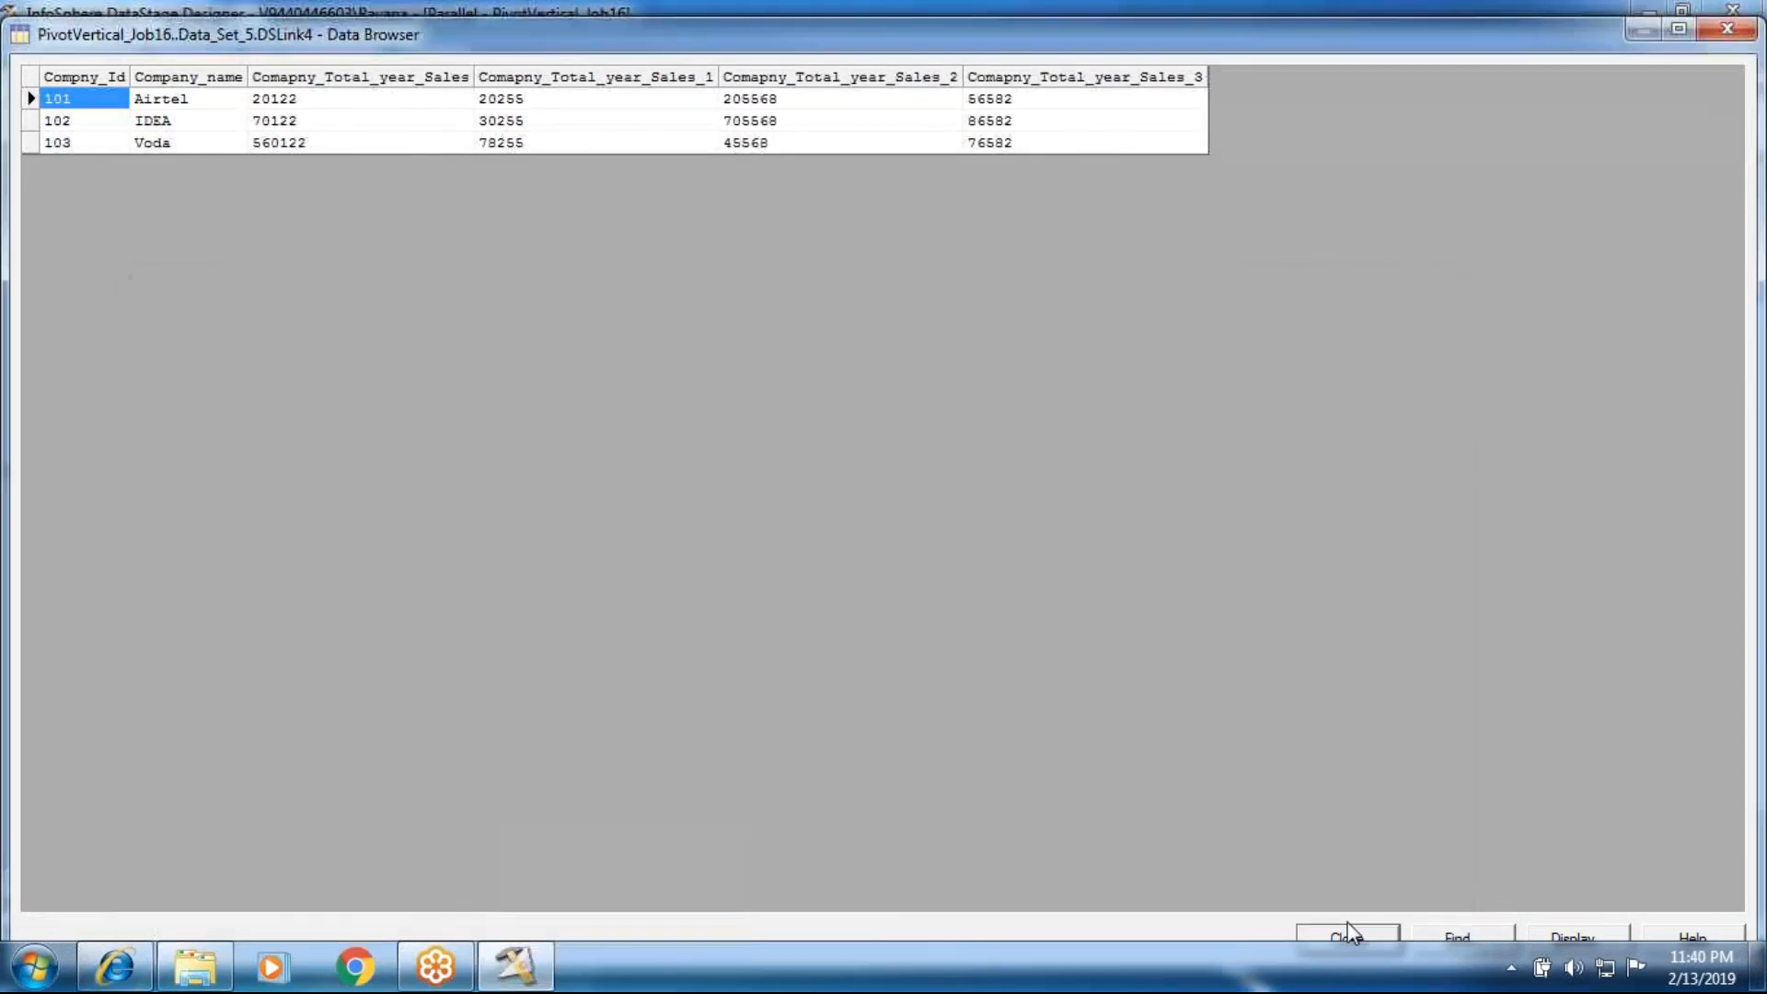
pyautogui.click(1345, 931)
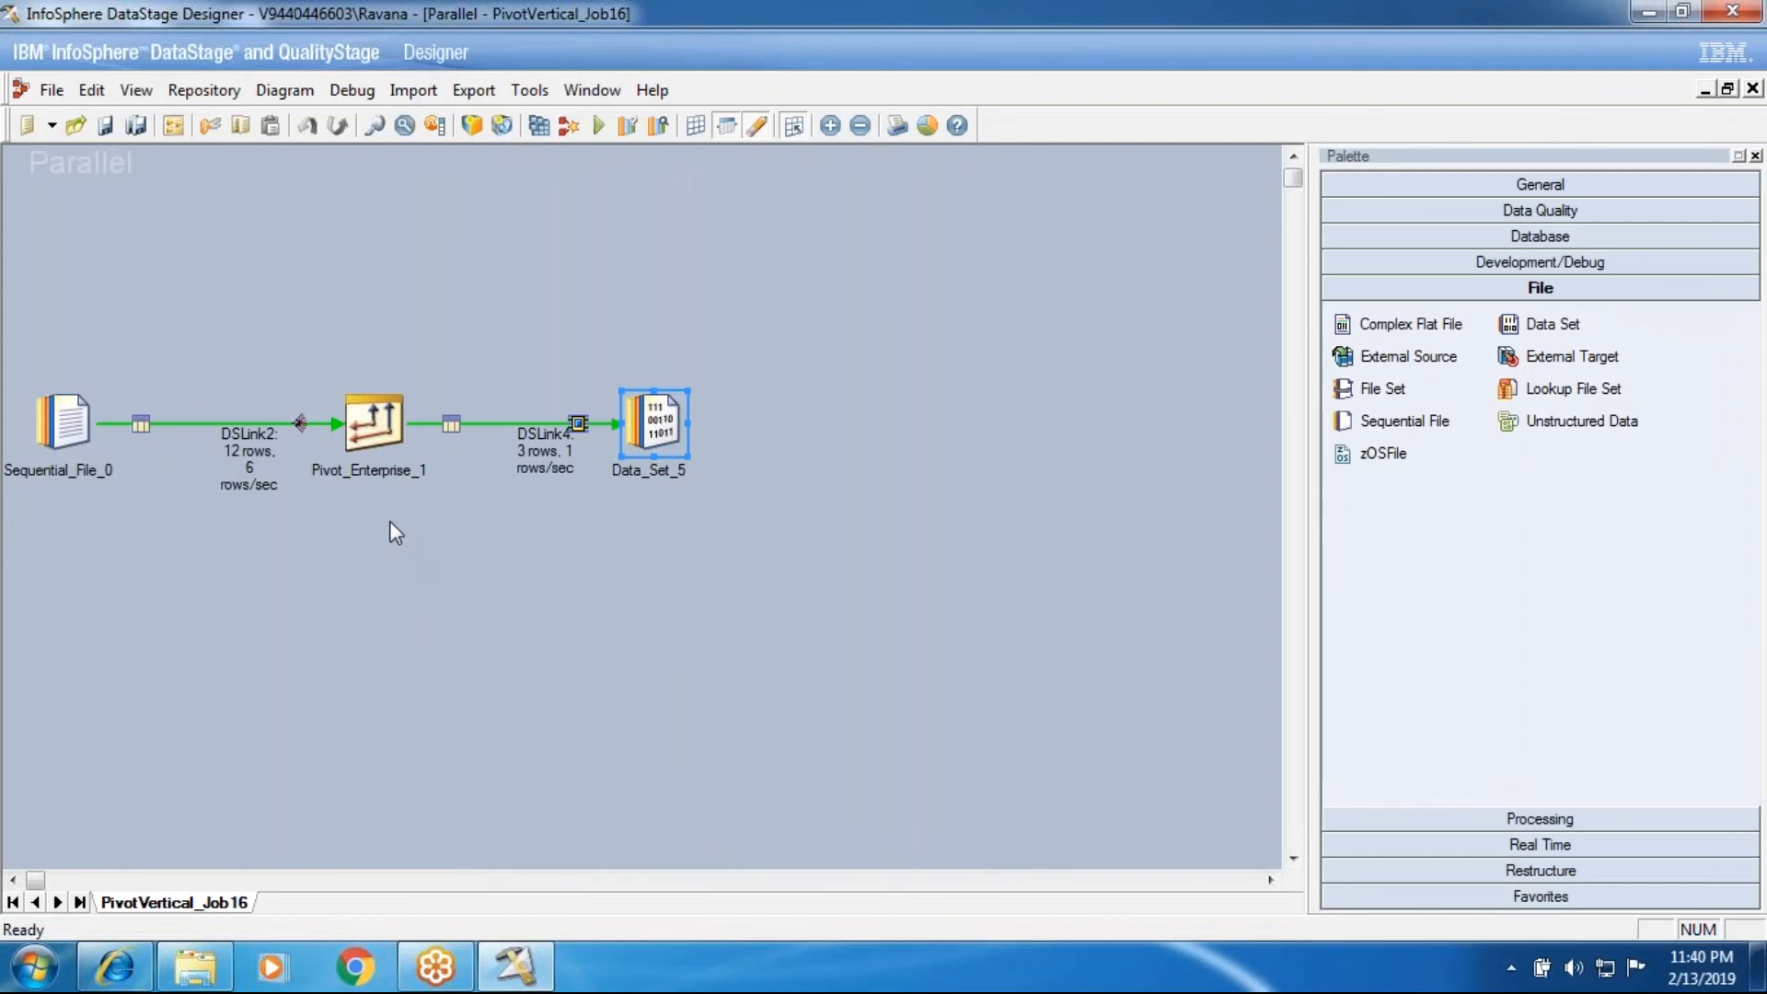
# Step: Enable Pivot Index in the Pivot_Enterprise_1 stage, map Pivot_index to the DSLink4 output columns and accept the stage settings
pyautogui.doubleClick(366, 434)
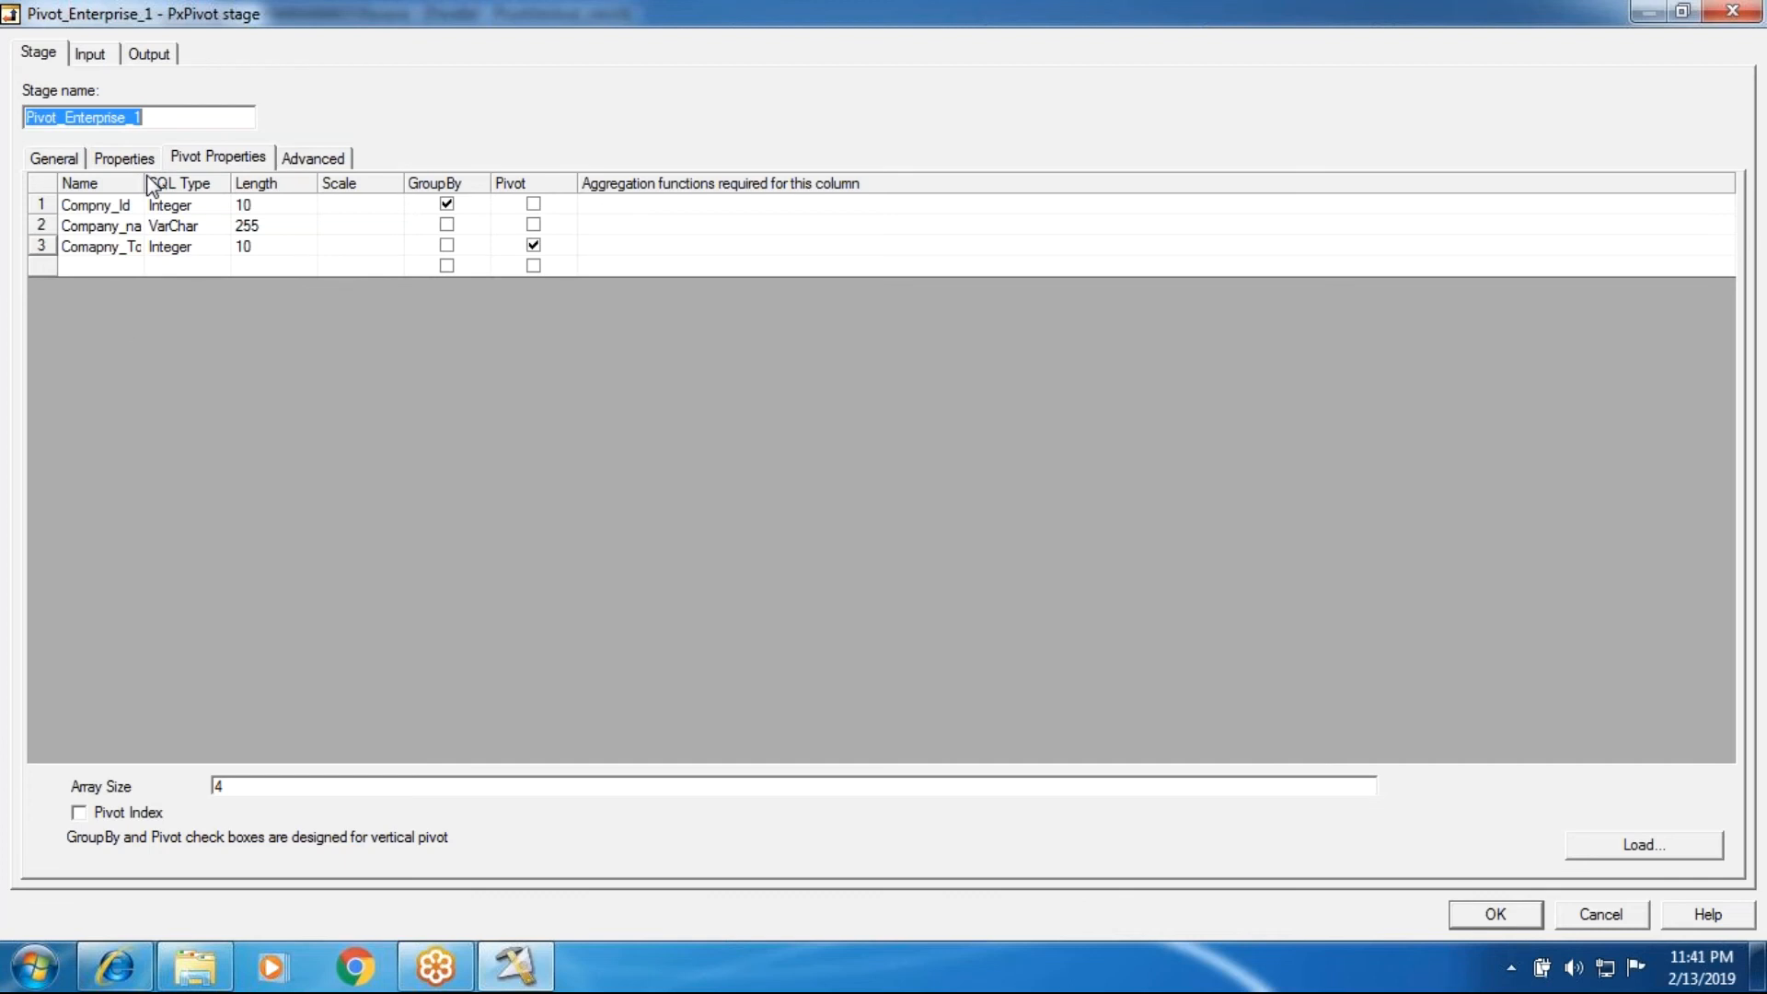
pyautogui.moveTo(148, 183); pyautogui.dragTo(318, 183)
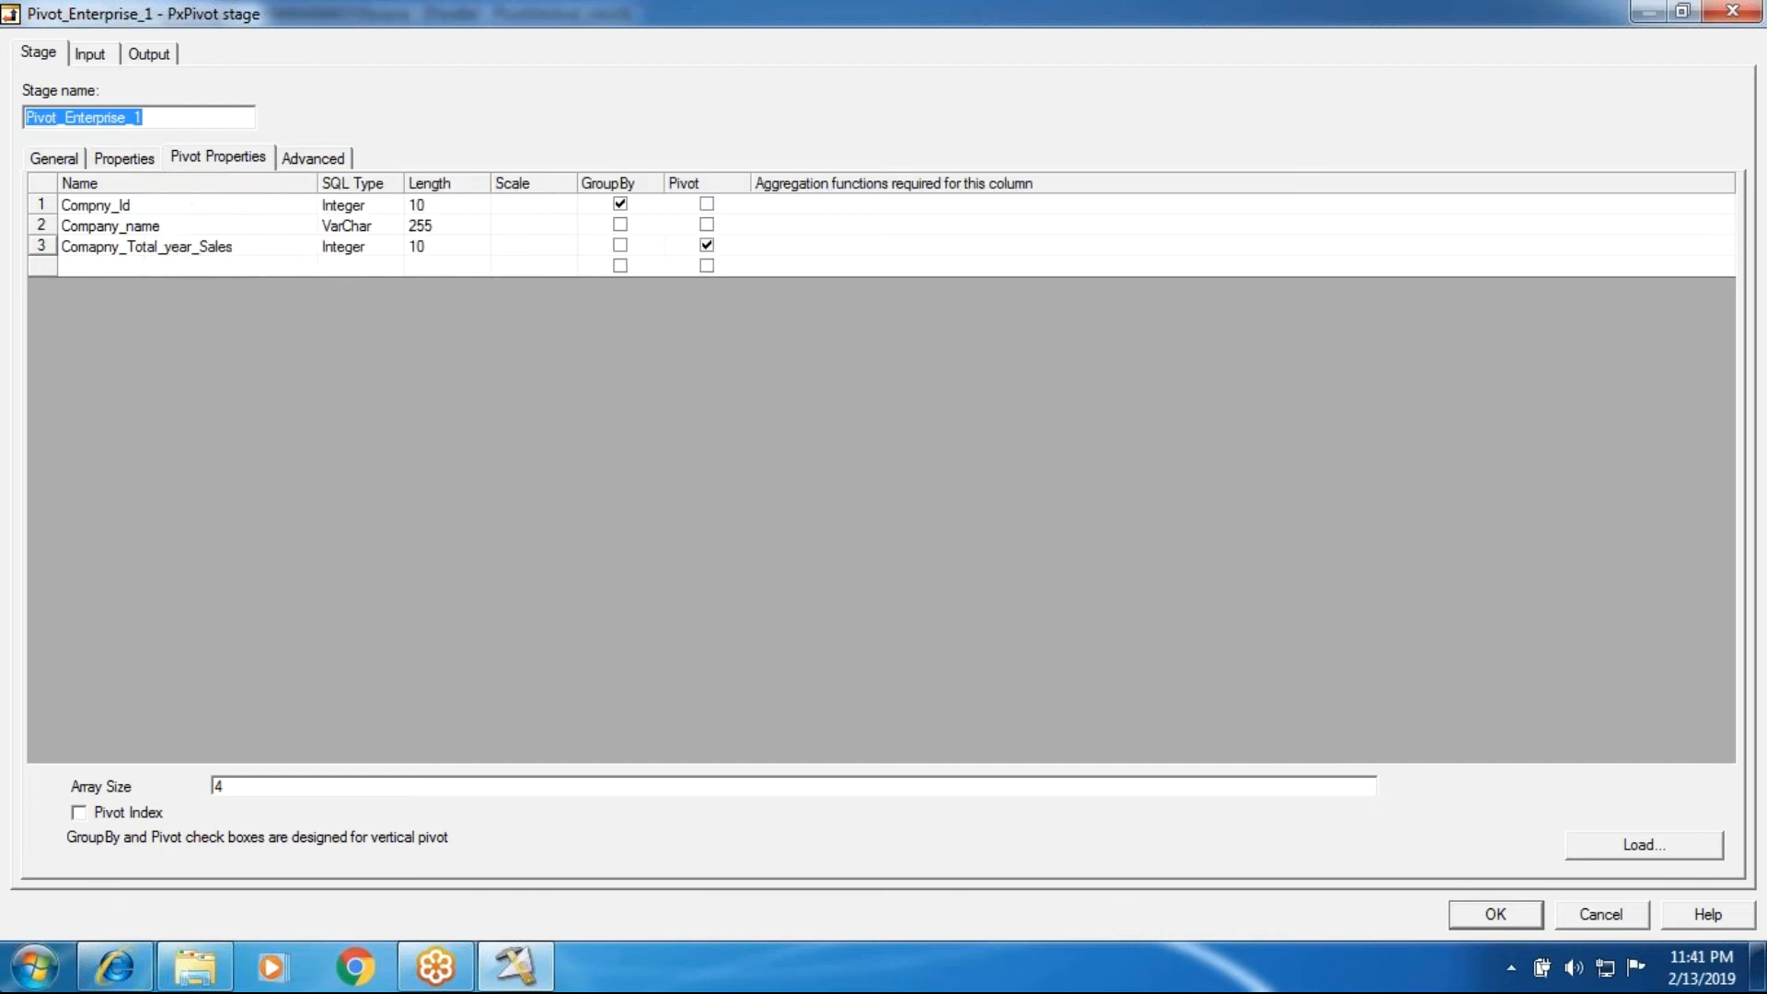
pyautogui.click(79, 812)
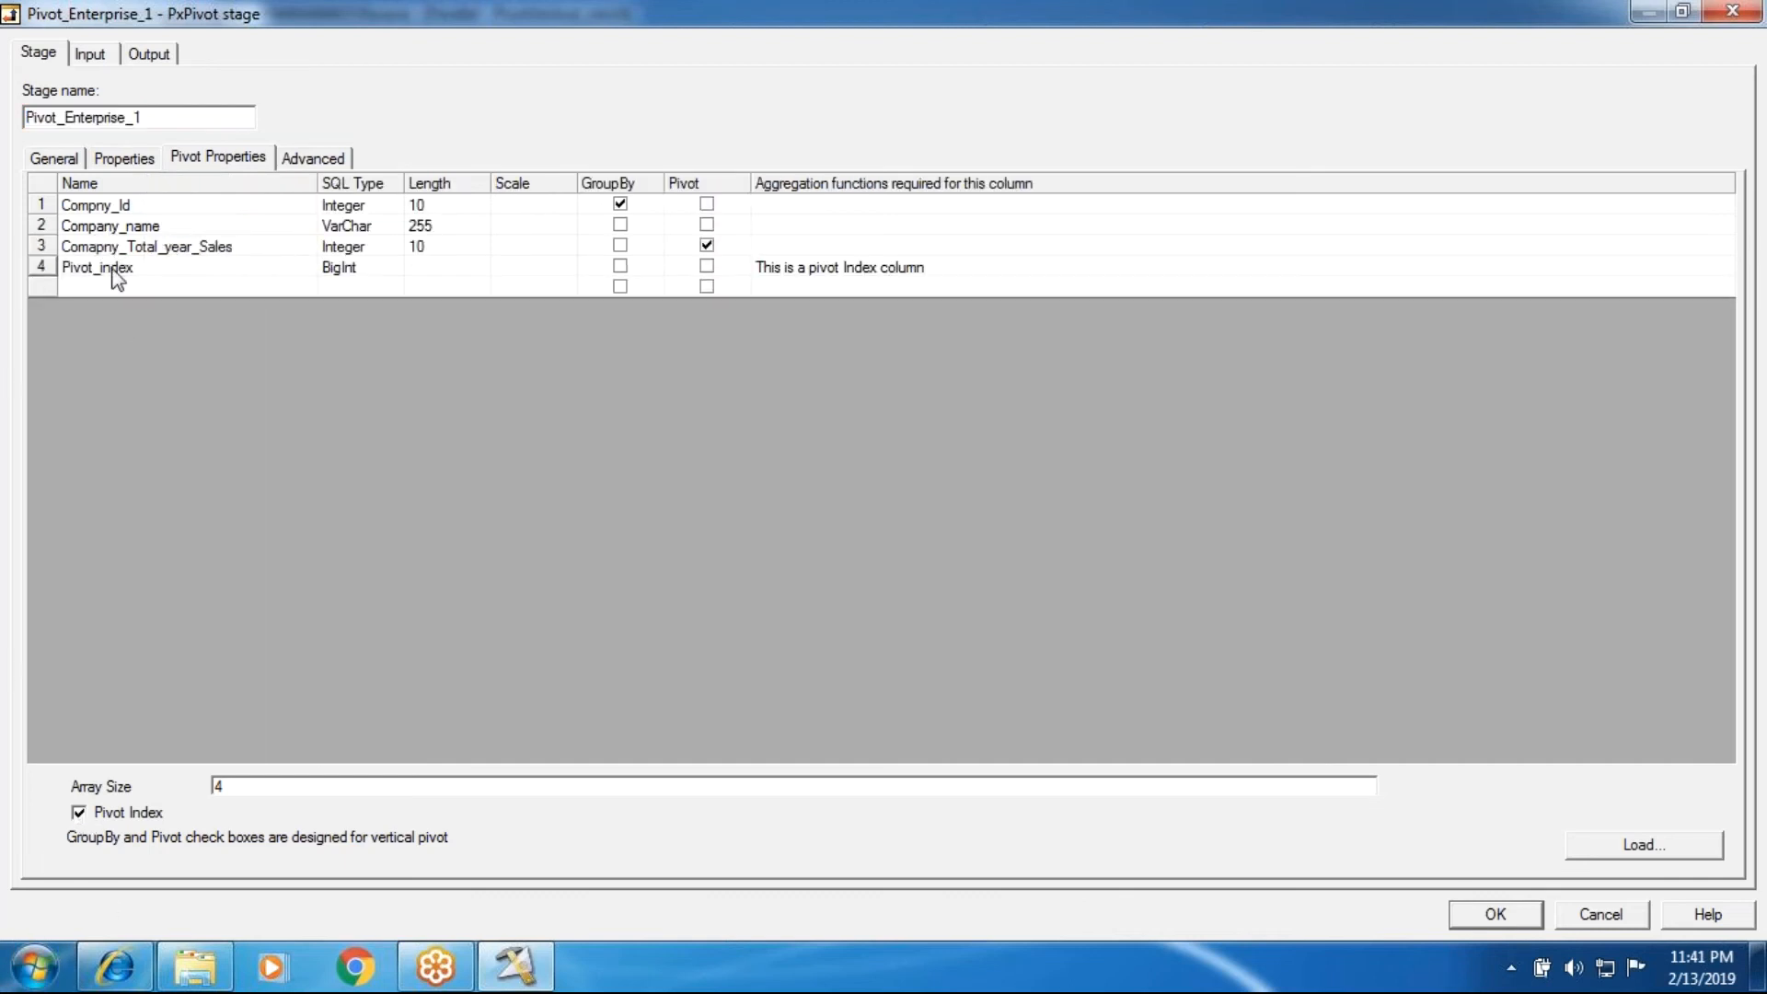
pyautogui.click(146, 54)
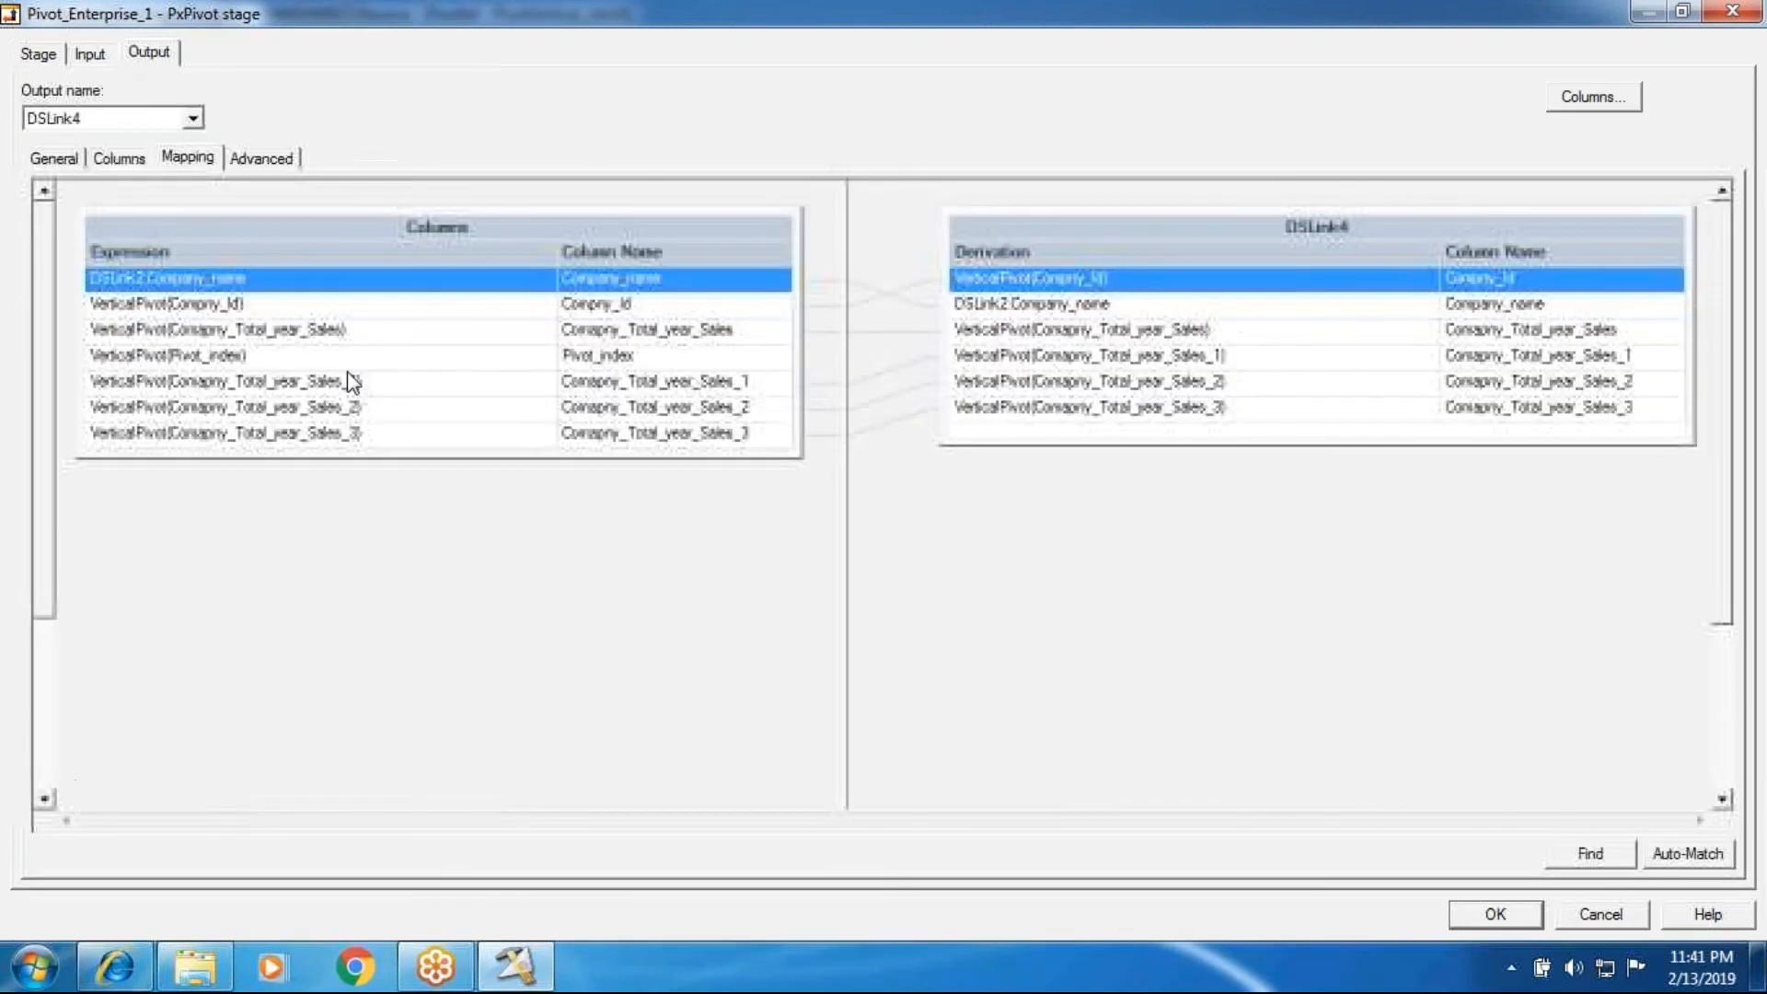
pyautogui.click(652, 362)
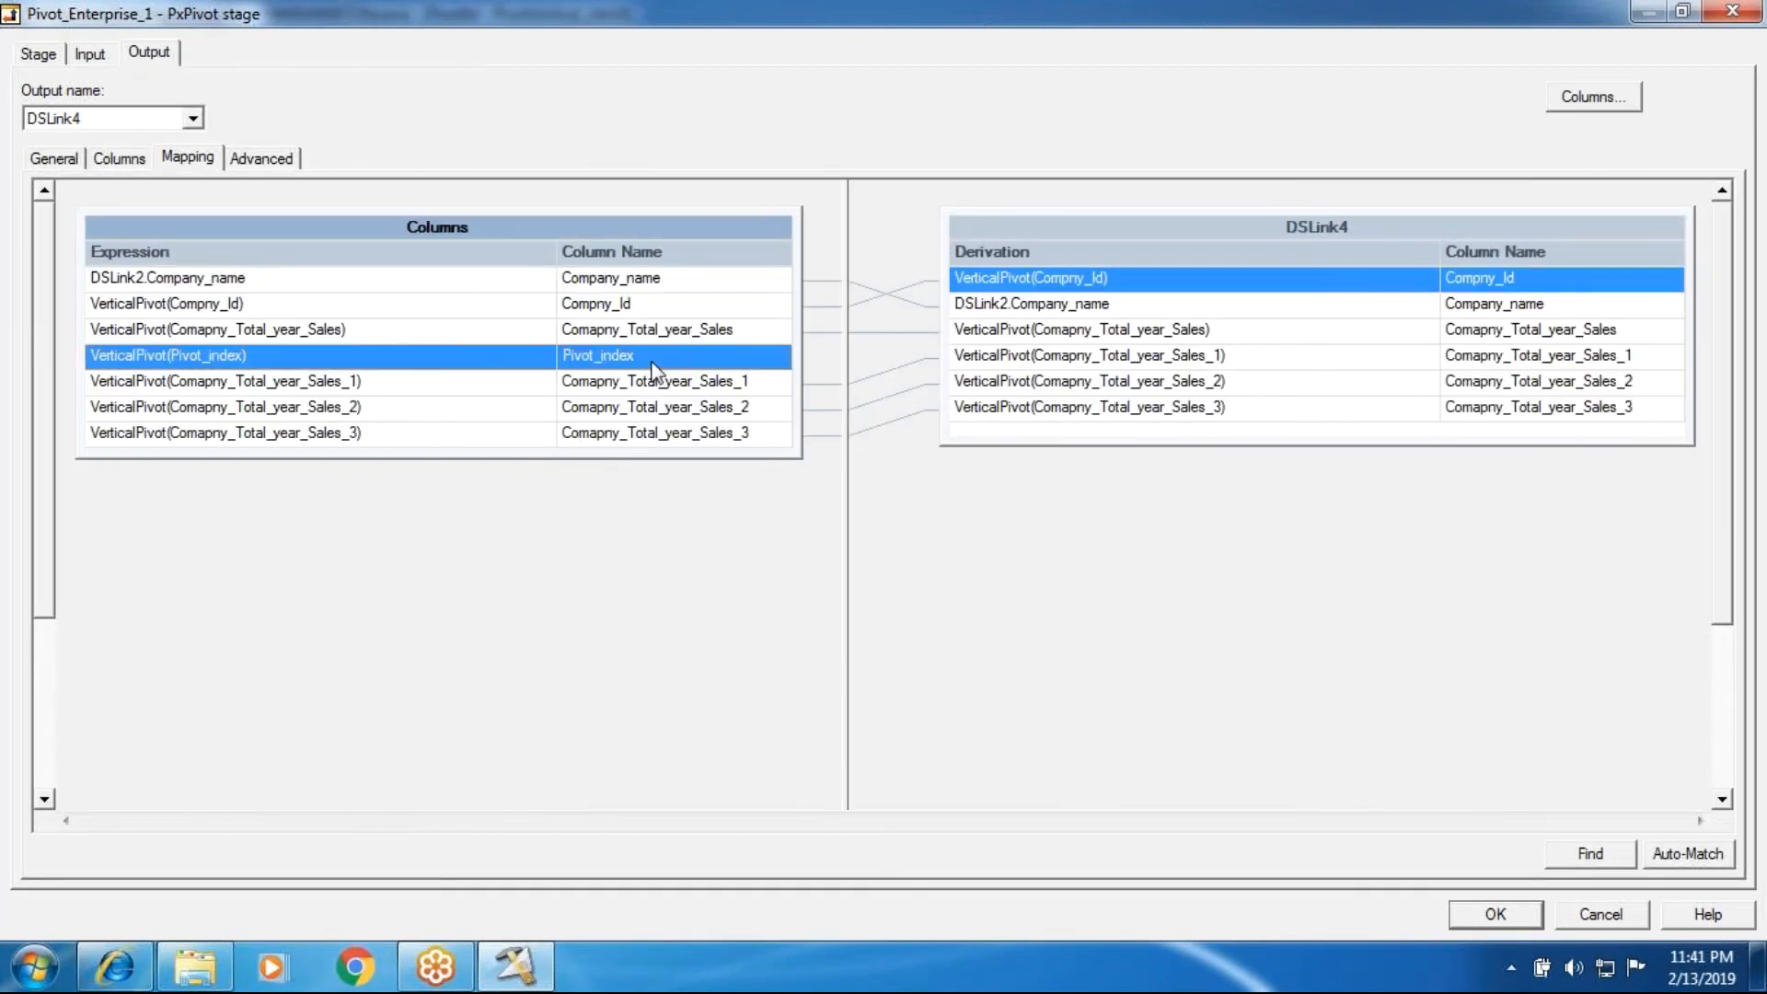
pyautogui.moveTo(663, 356); pyautogui.dragTo(959, 433)
pyautogui.click(1477, 920)
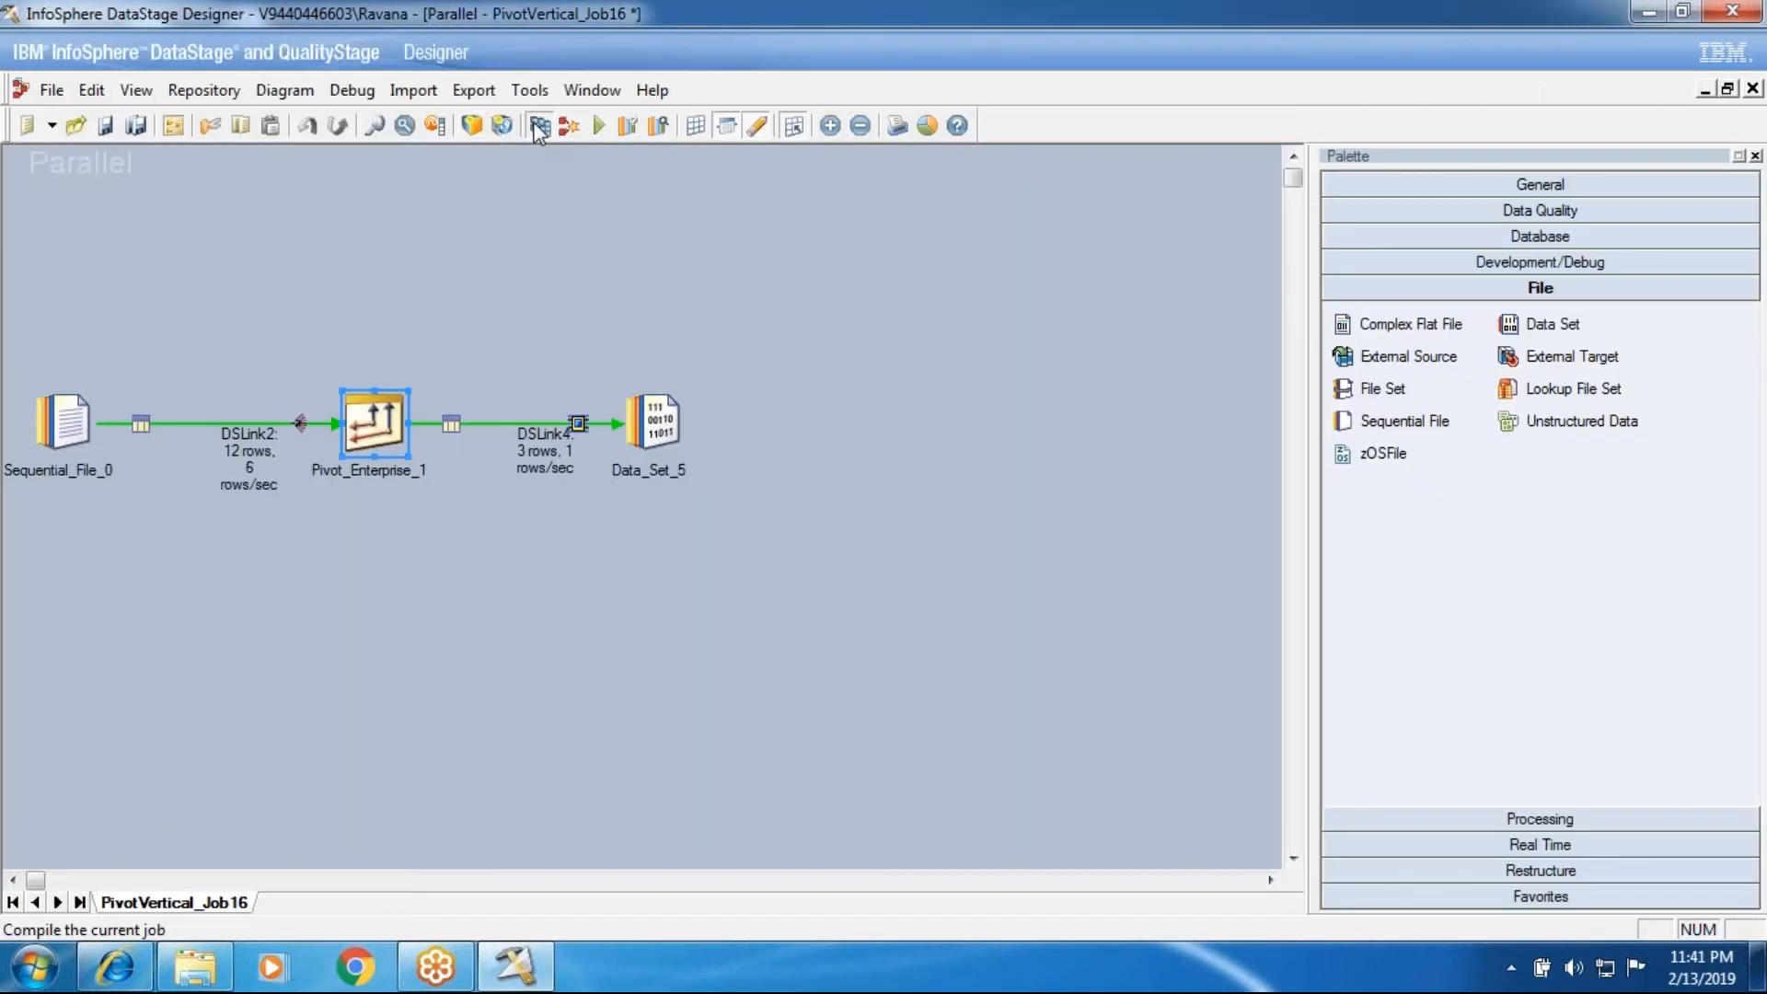
# Step: Compile PivotVertical_Job16 and run it with the default run options
pyautogui.click(536, 125)
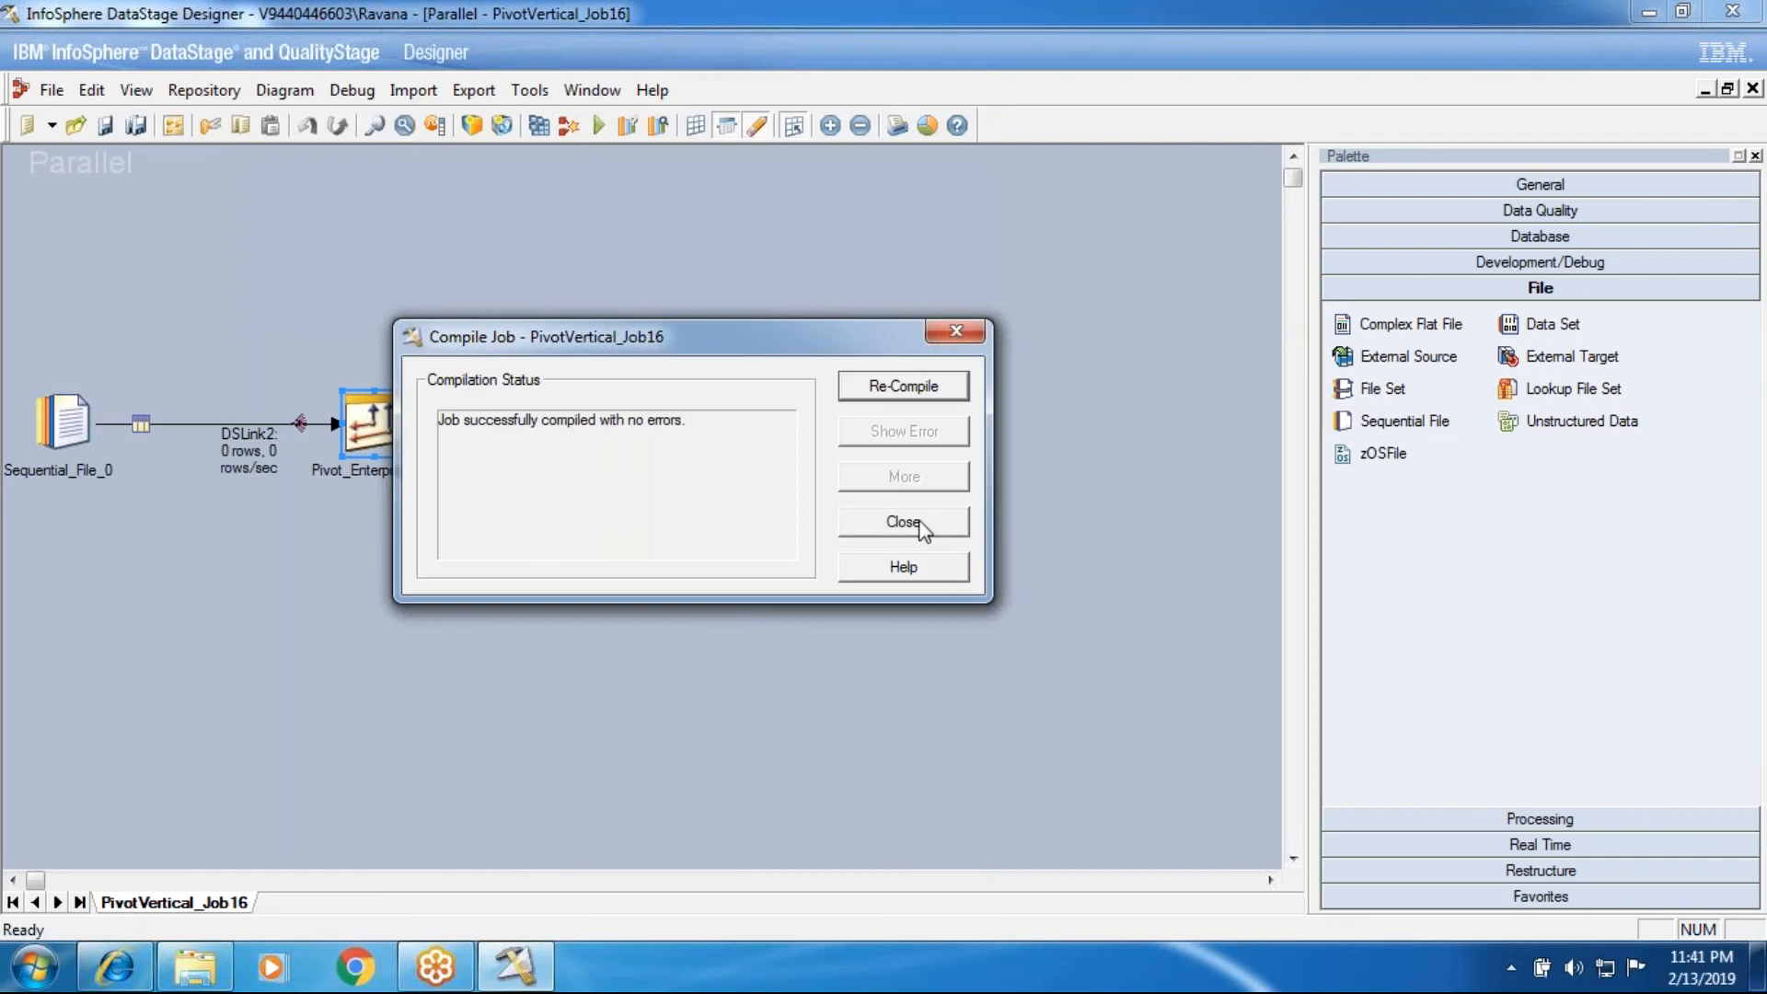
pyautogui.click(903, 522)
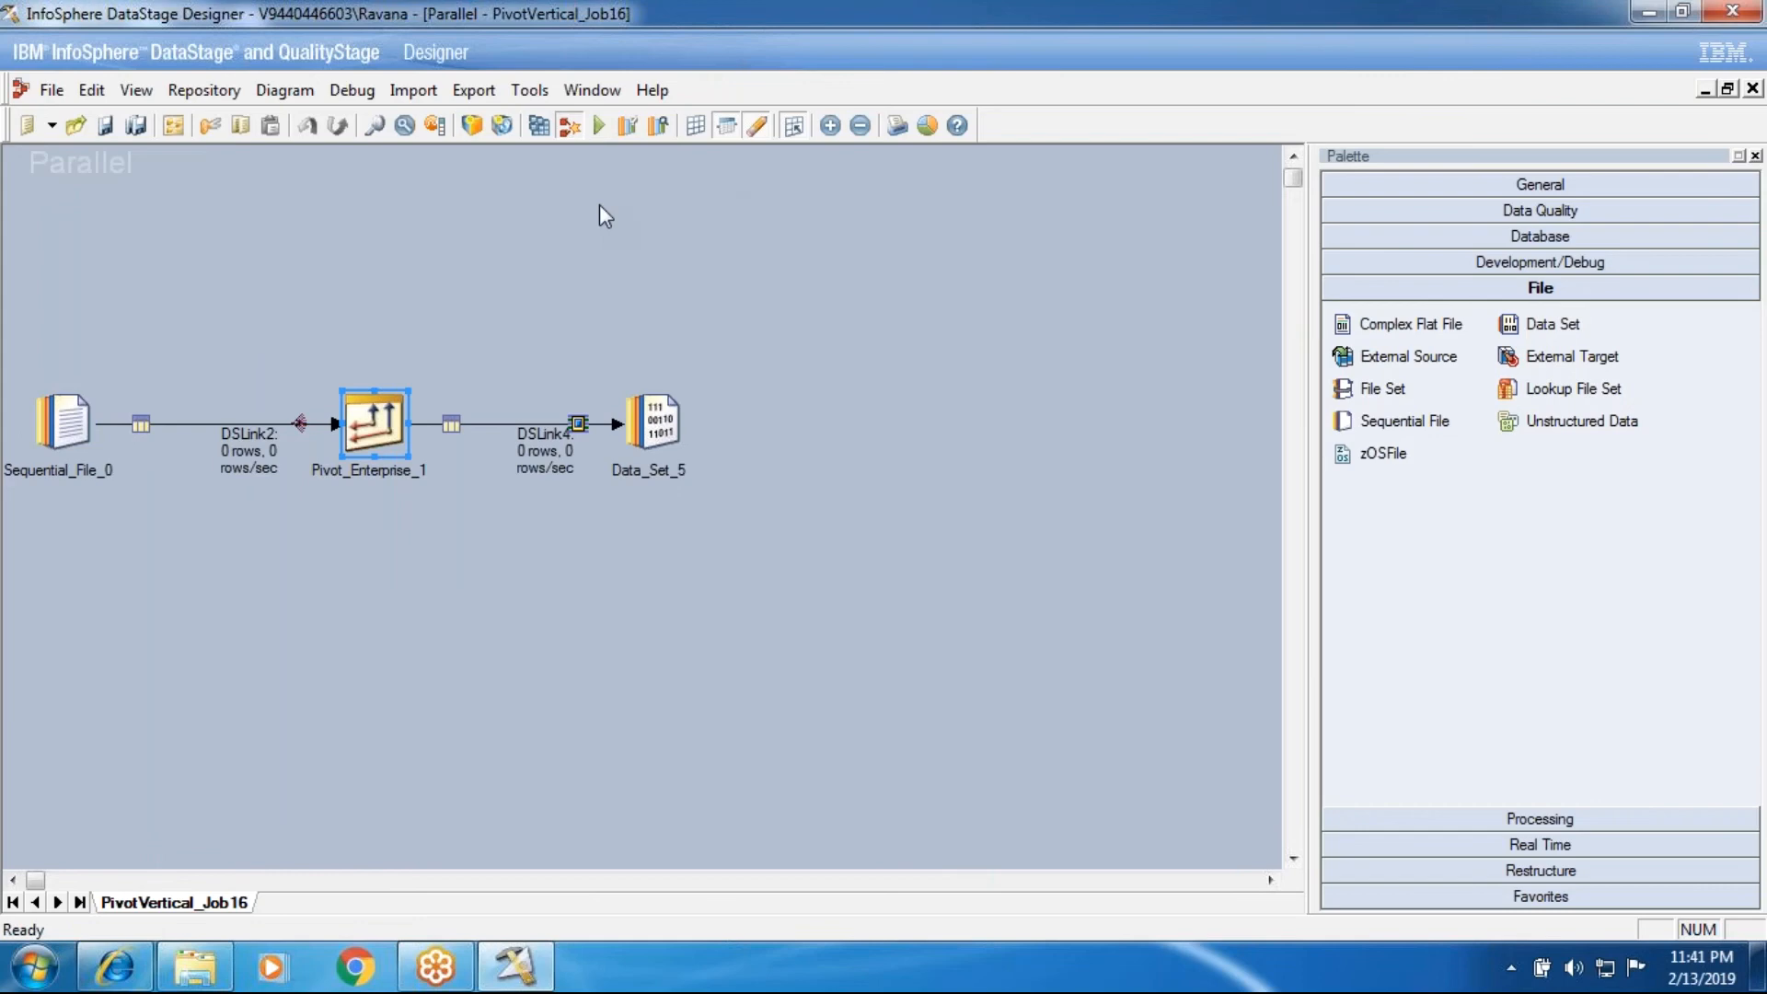
pyautogui.click(598, 126)
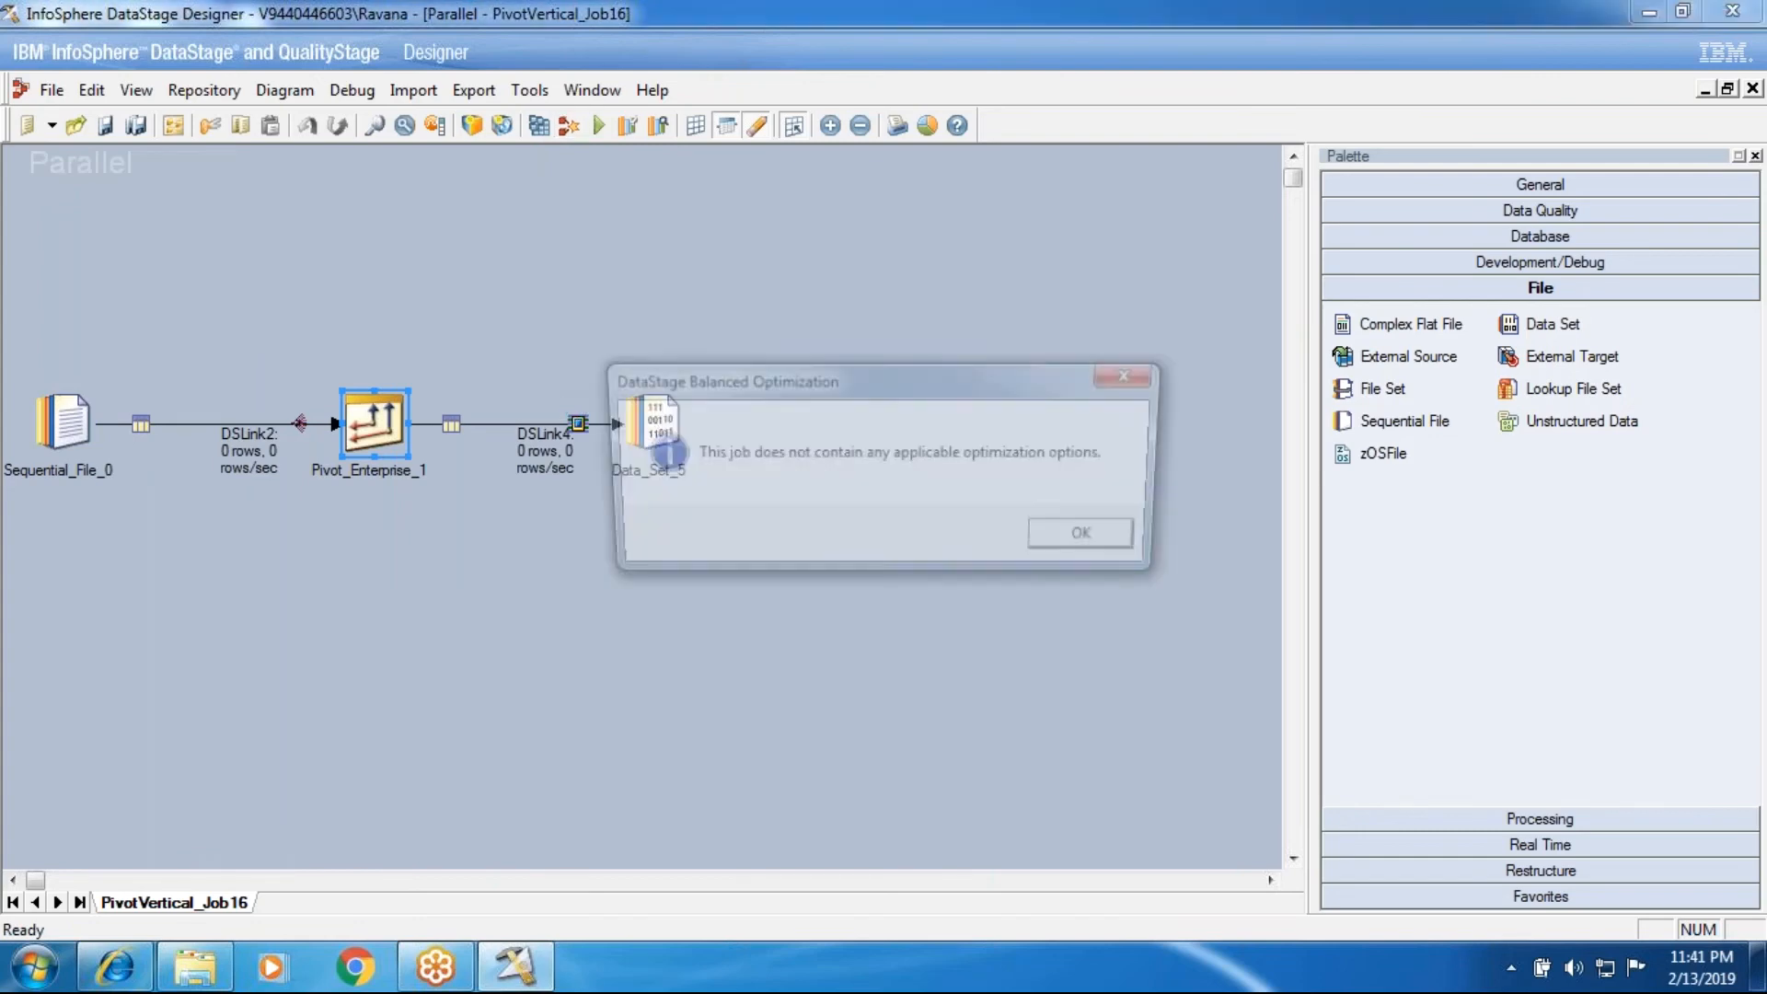
pyautogui.click(1108, 548)
pyautogui.click(598, 125)
pyautogui.click(382, 549)
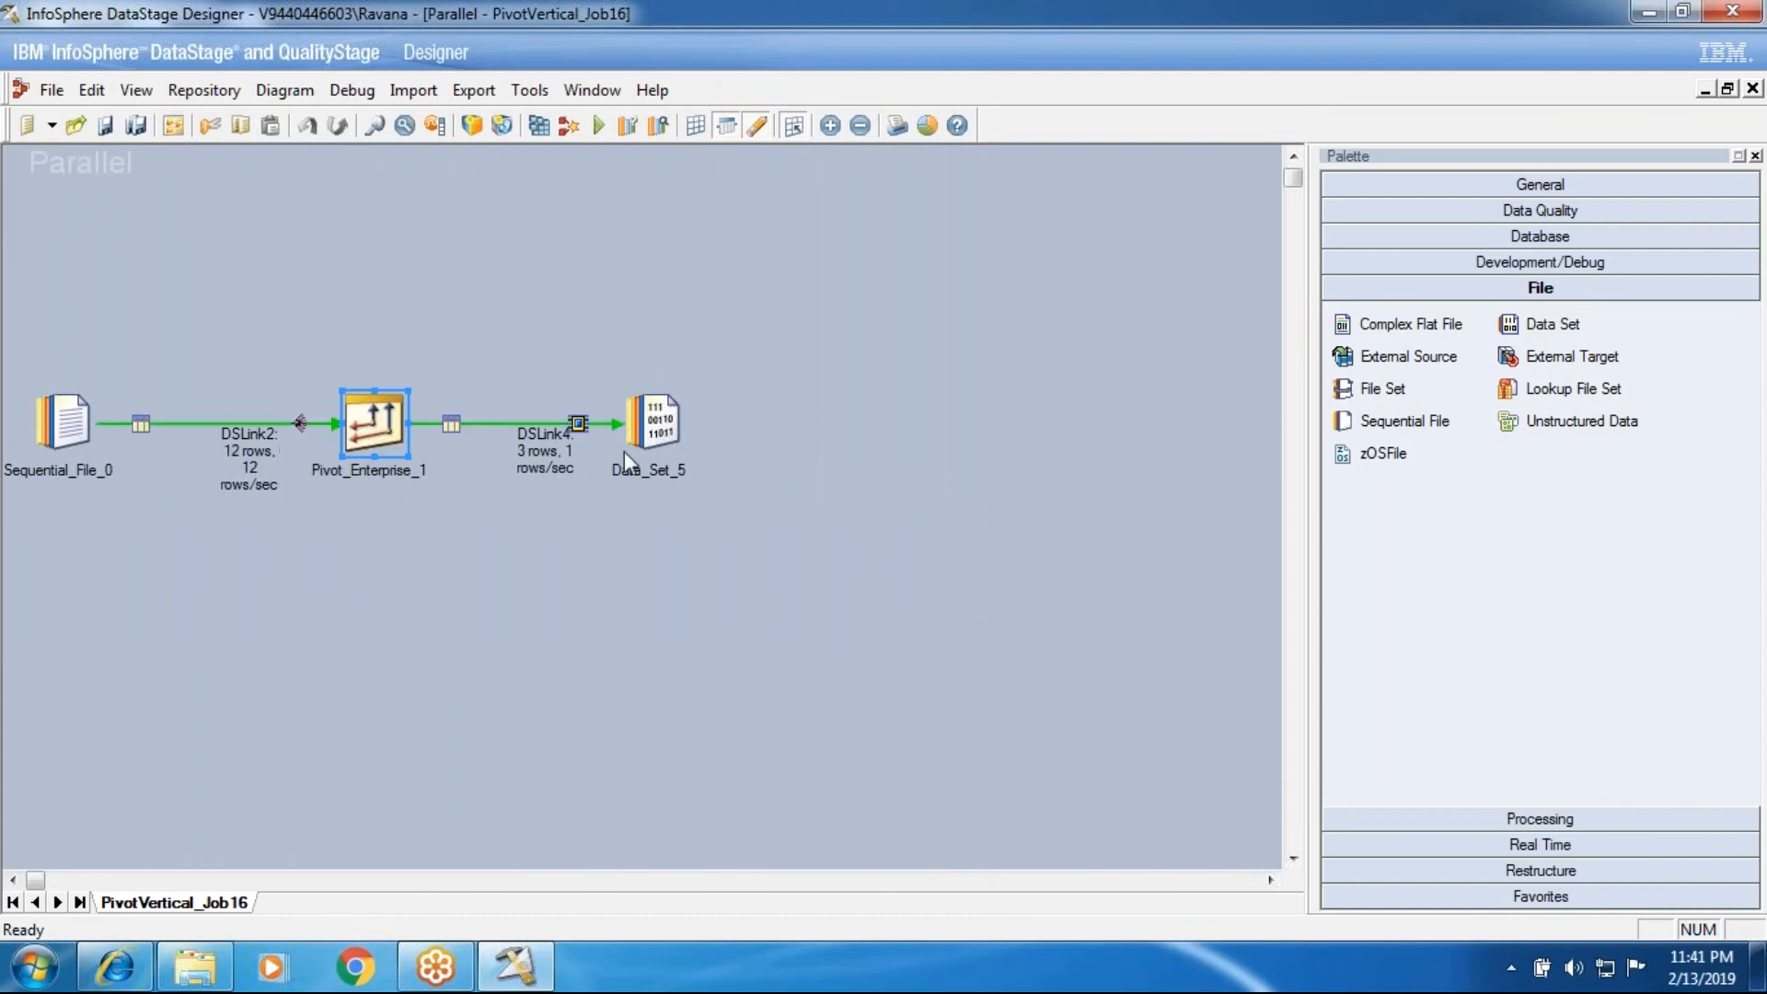
# Step: View the DSLink4 data of the Data_Set_5 stage, including the Pivot_index column, and close the data browser
pyautogui.rightClick(652, 414)
pyautogui.click(693, 493)
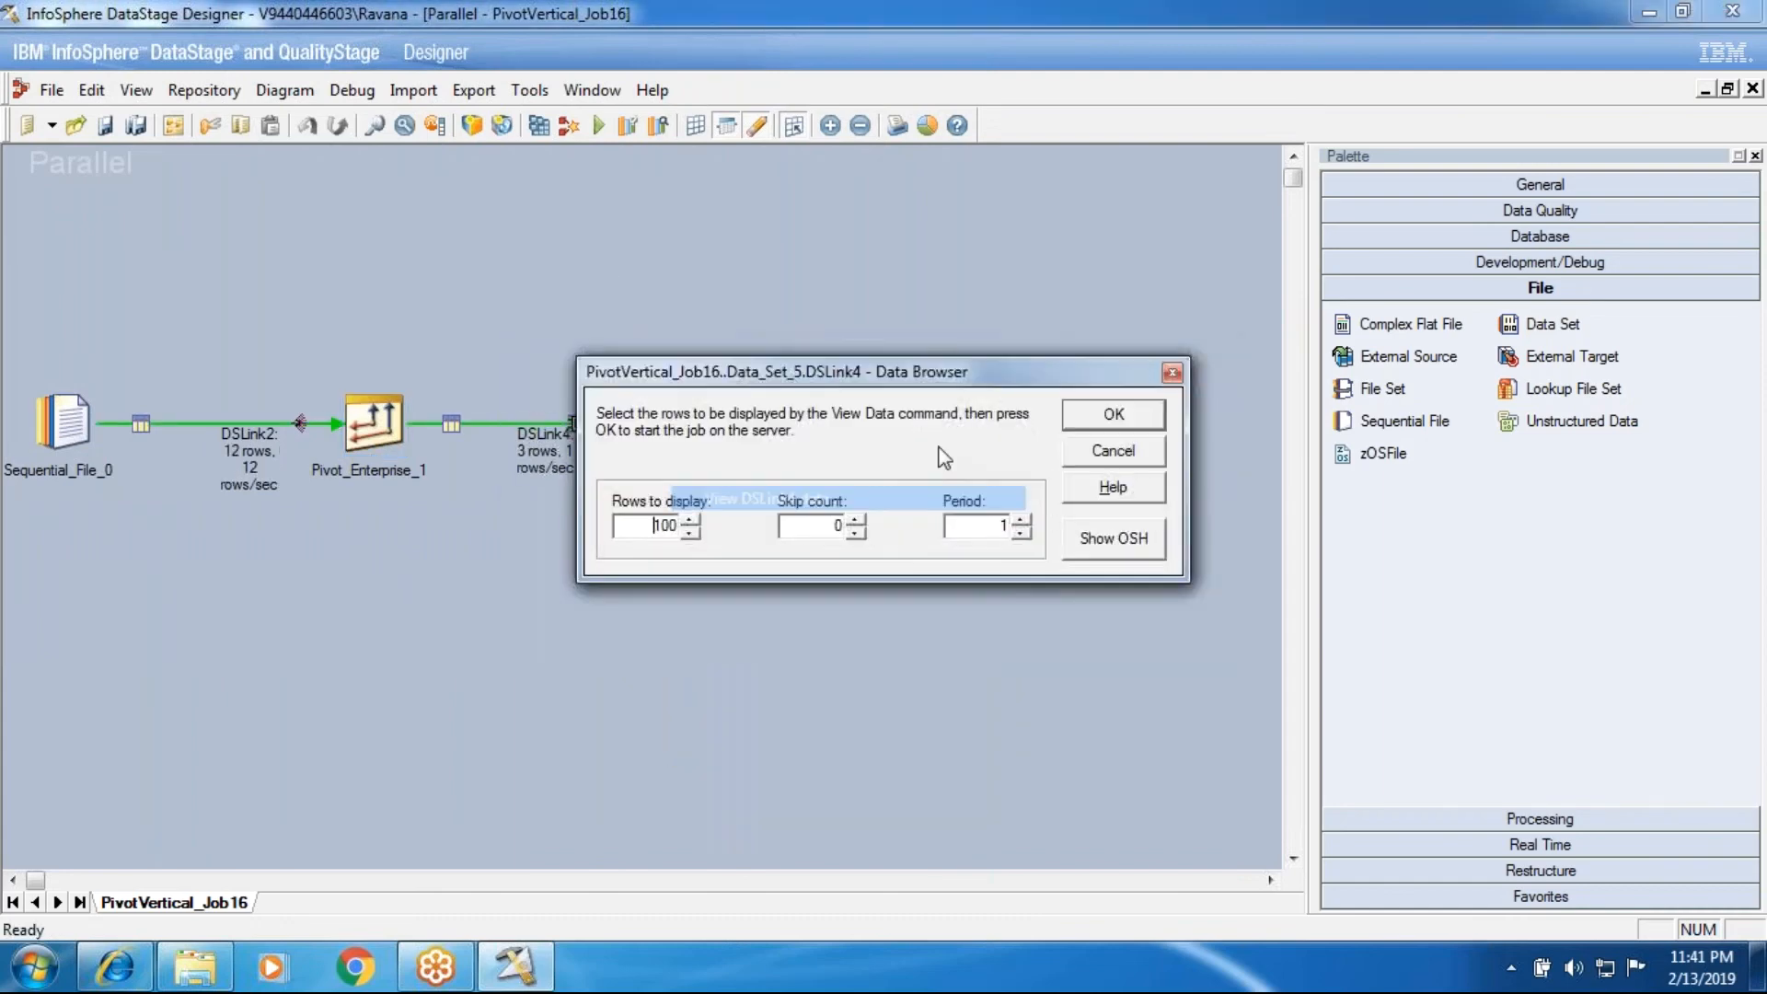
pyautogui.press('Return')
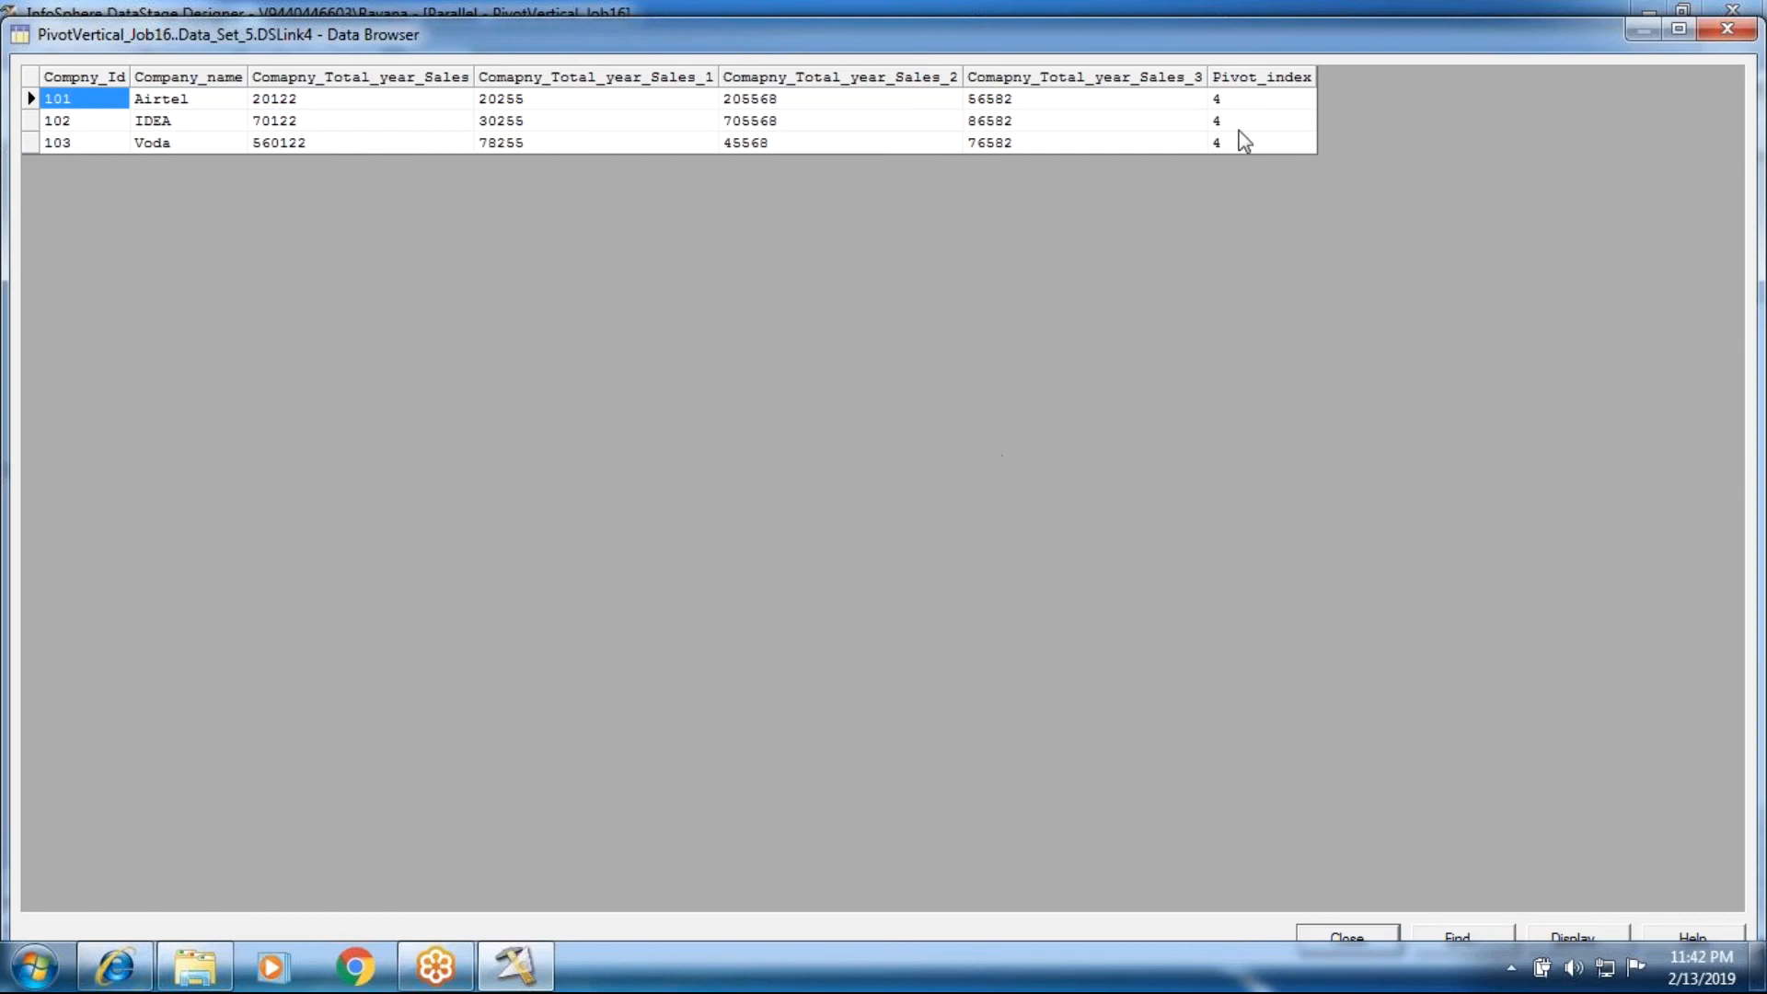
pyautogui.click(1322, 931)
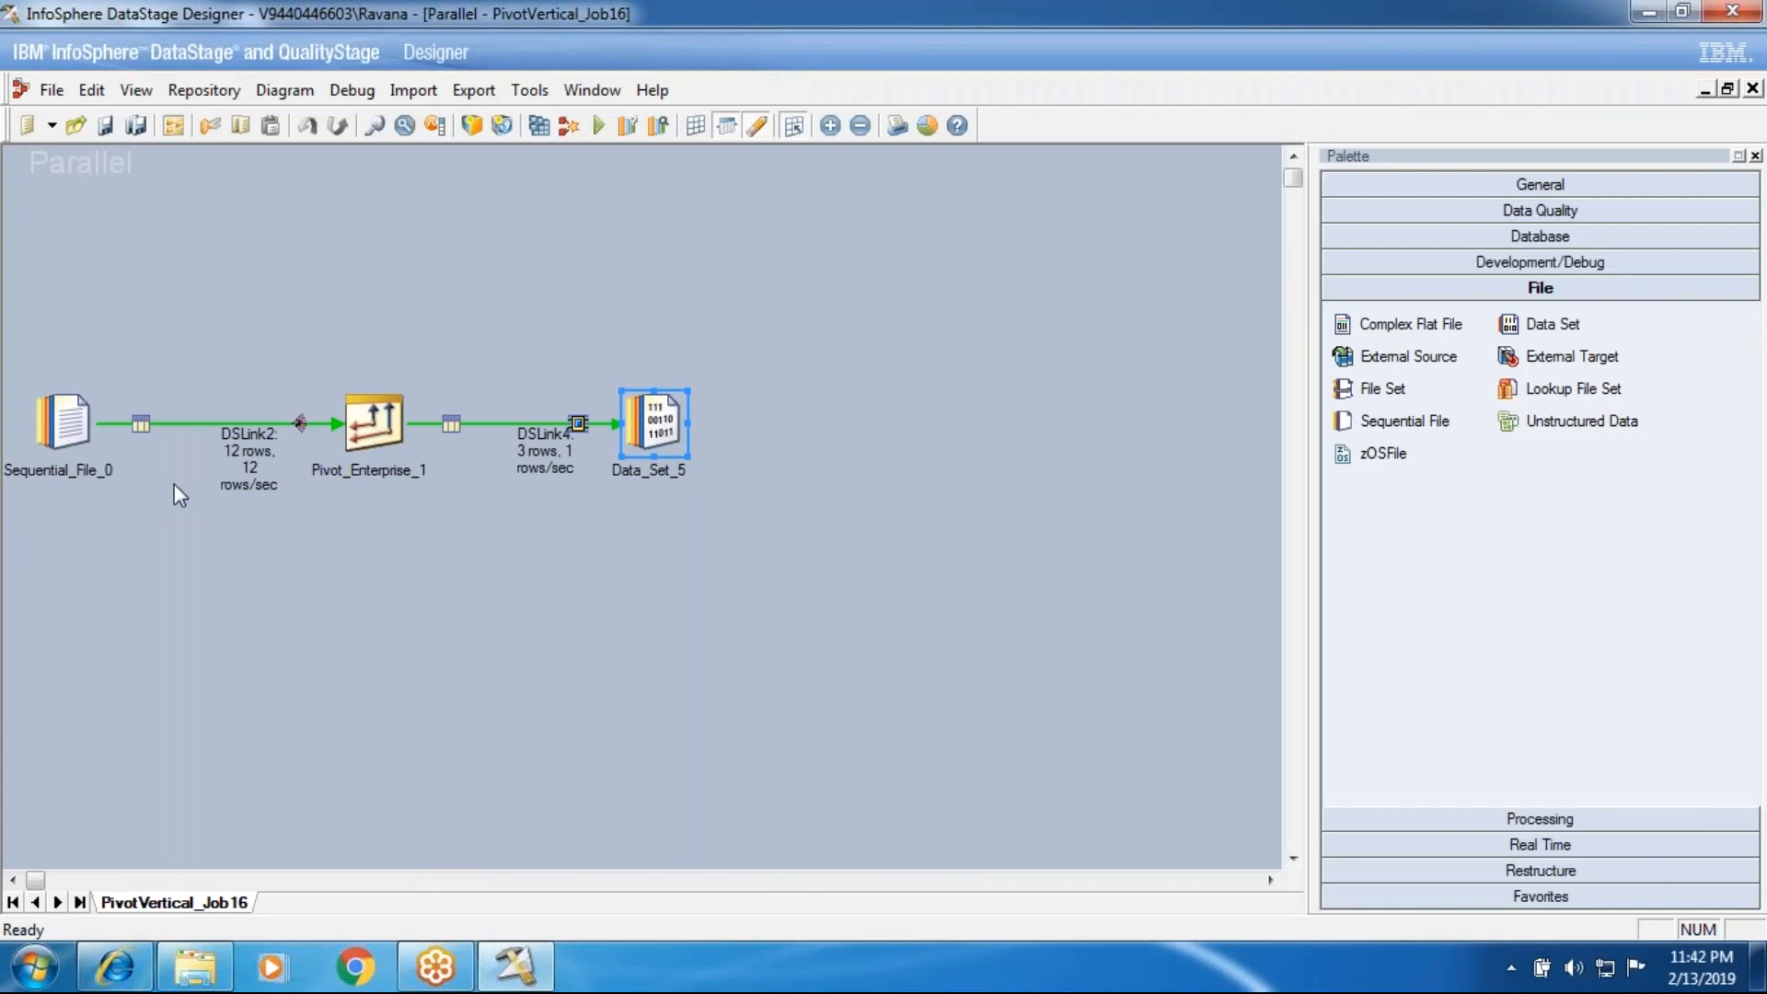
# Step: Disable Pivot Index in the Pivot_Enterprise_1 stage and widen the Name column of the pivot properties grid
pyautogui.doubleClick(360, 425)
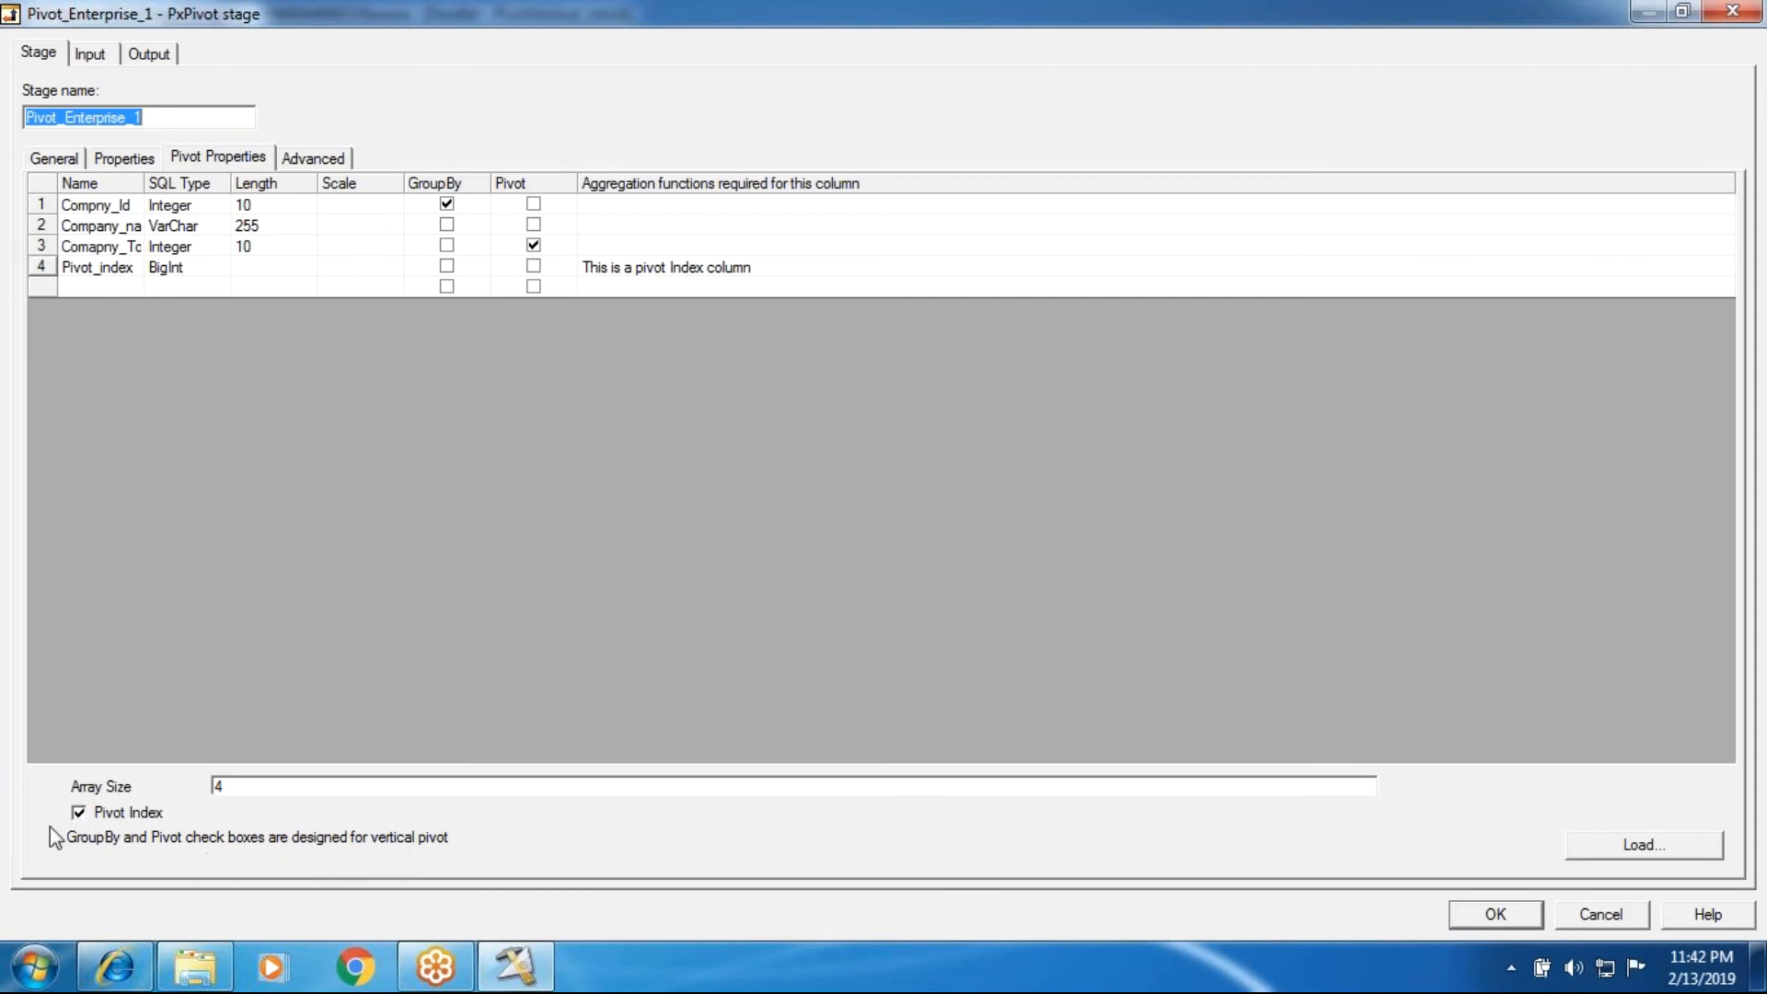
pyautogui.click(79, 813)
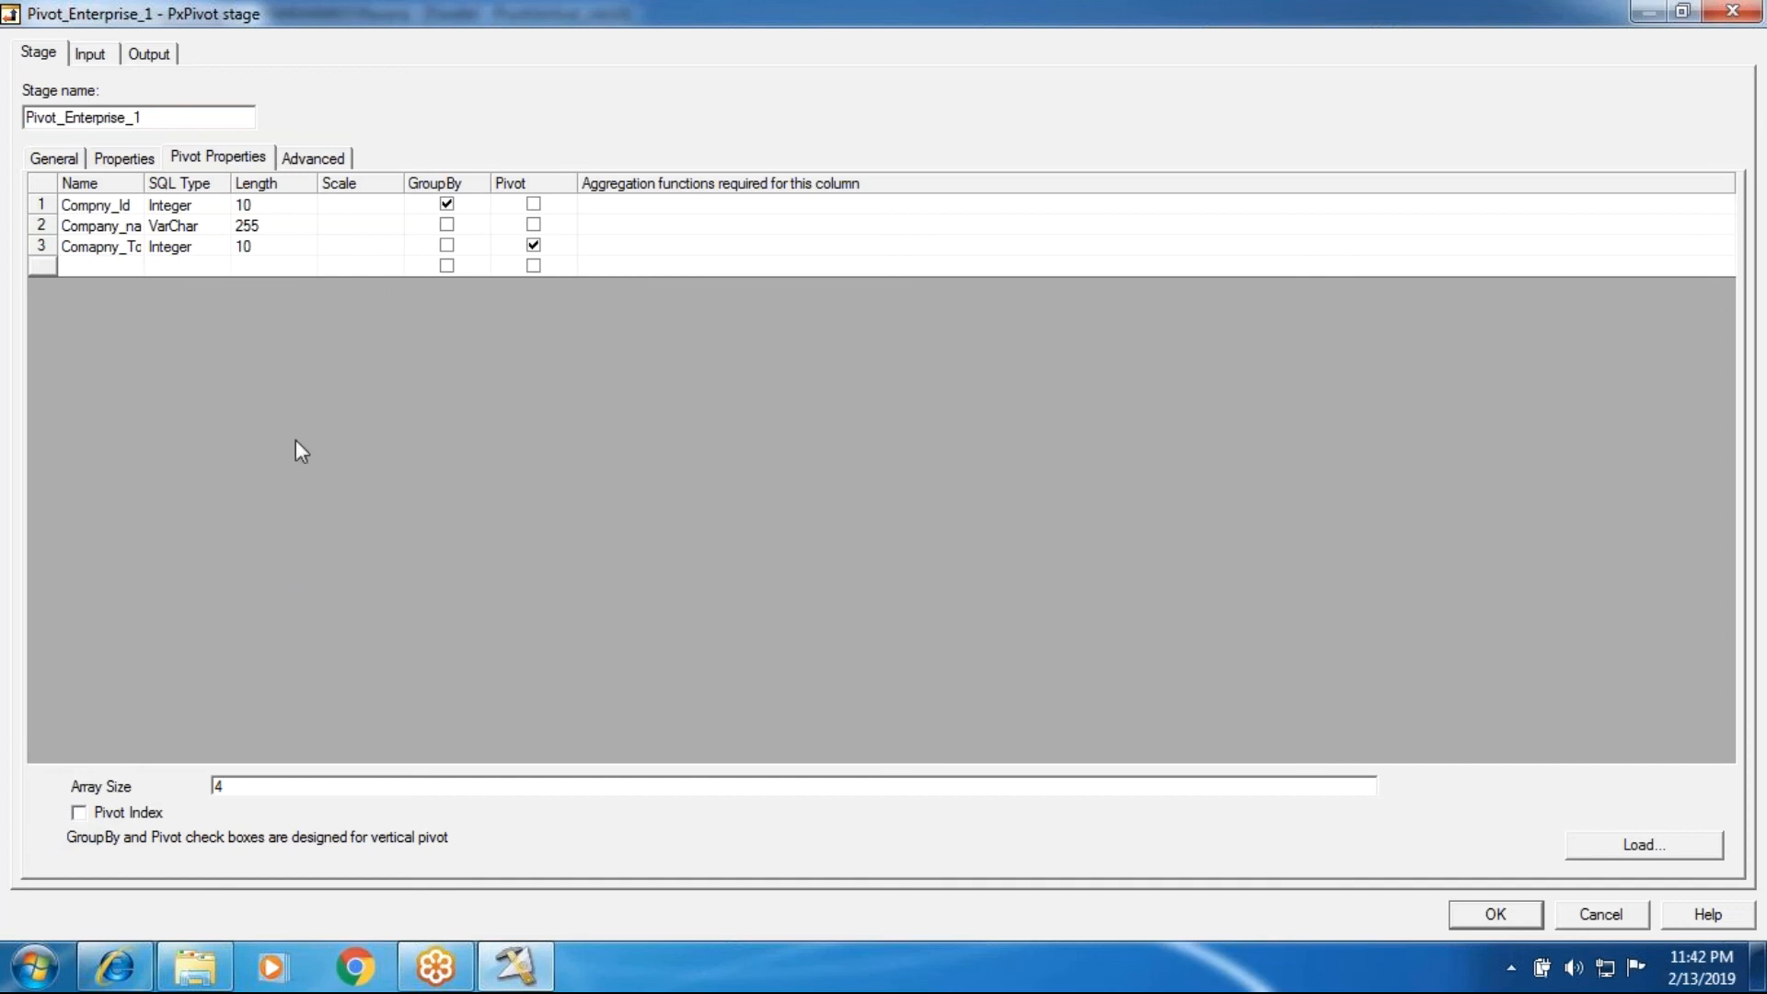
pyautogui.moveTo(145, 184); pyautogui.dragTo(232, 184)
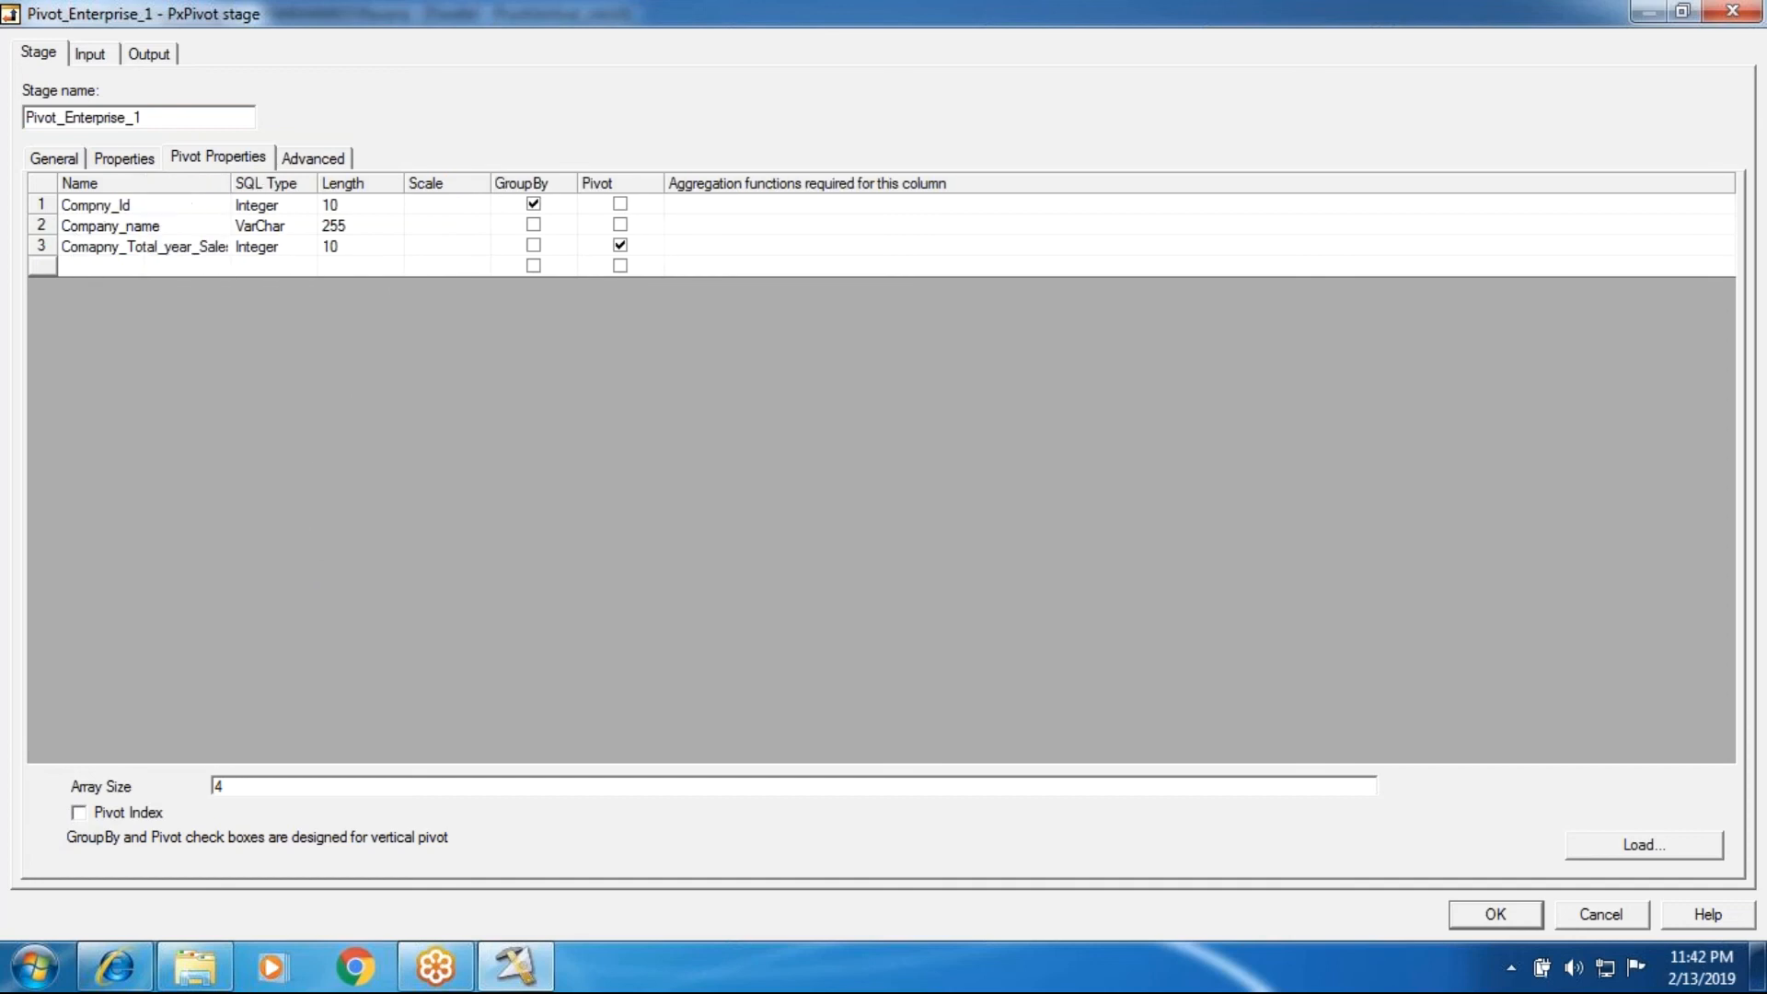
# Step: Try to assign the max aggregation function to the Comapny_Total_year_Sales pivot column
pyautogui.click(715, 246)
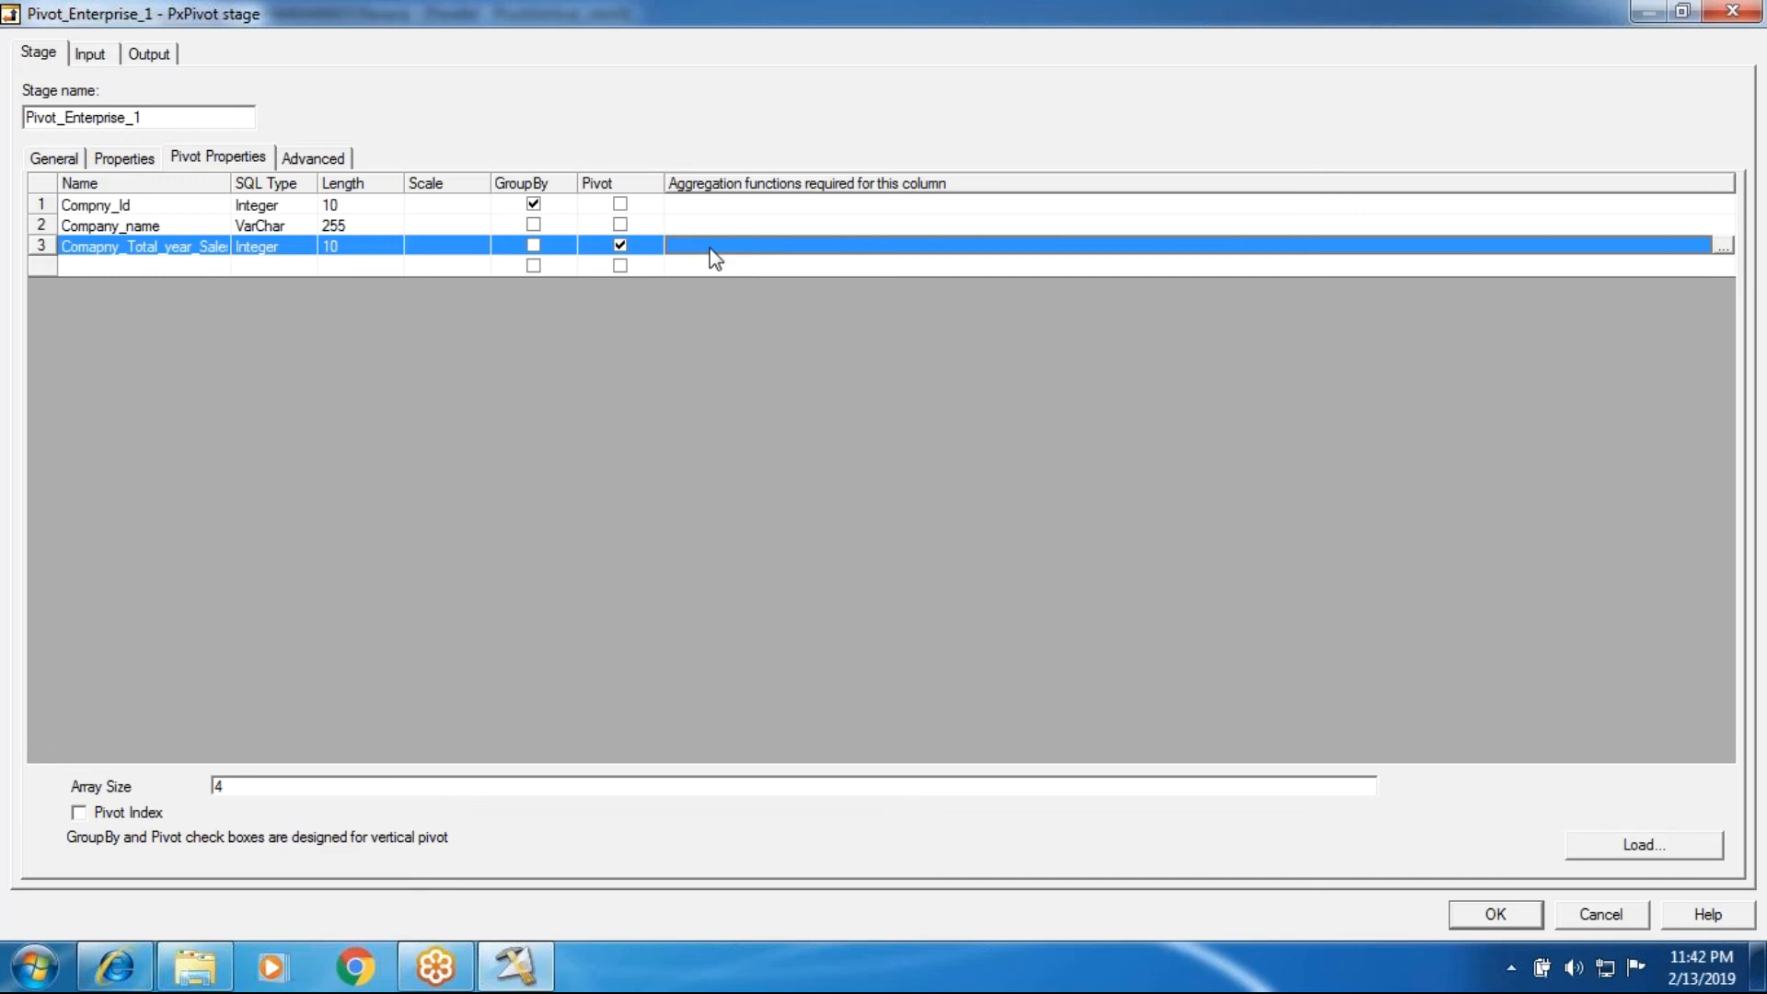
pyautogui.click(1719, 247)
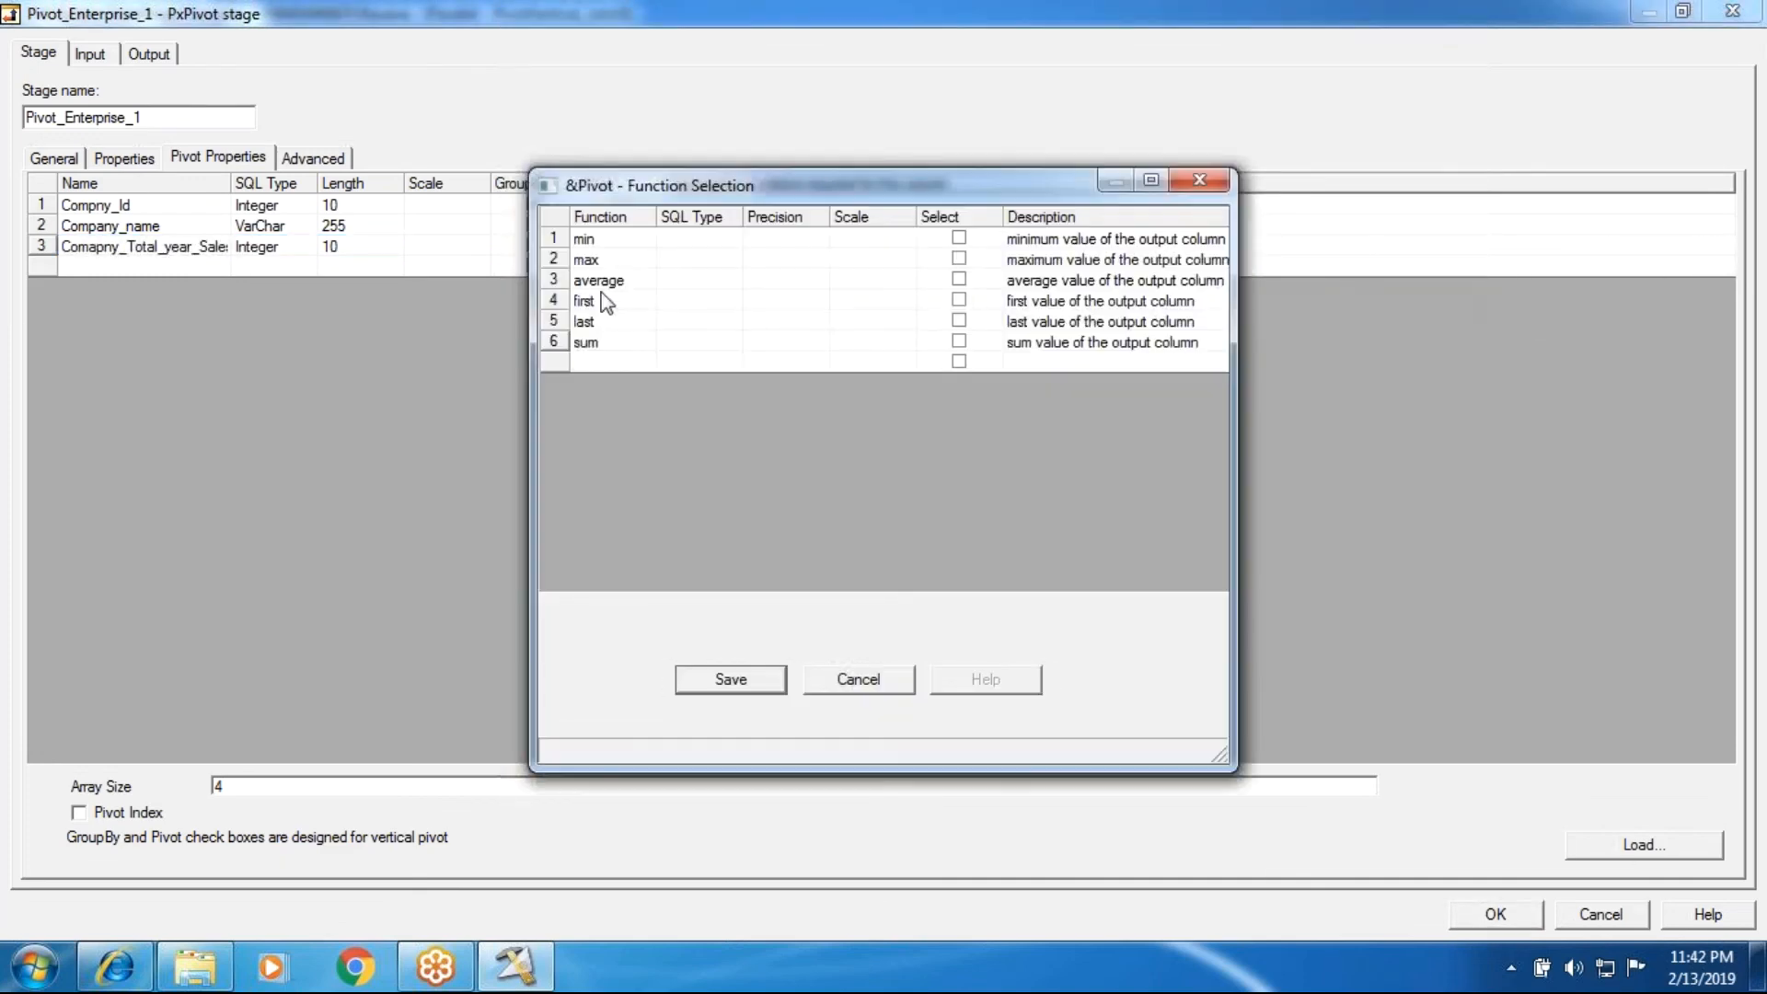
pyautogui.click(622, 261)
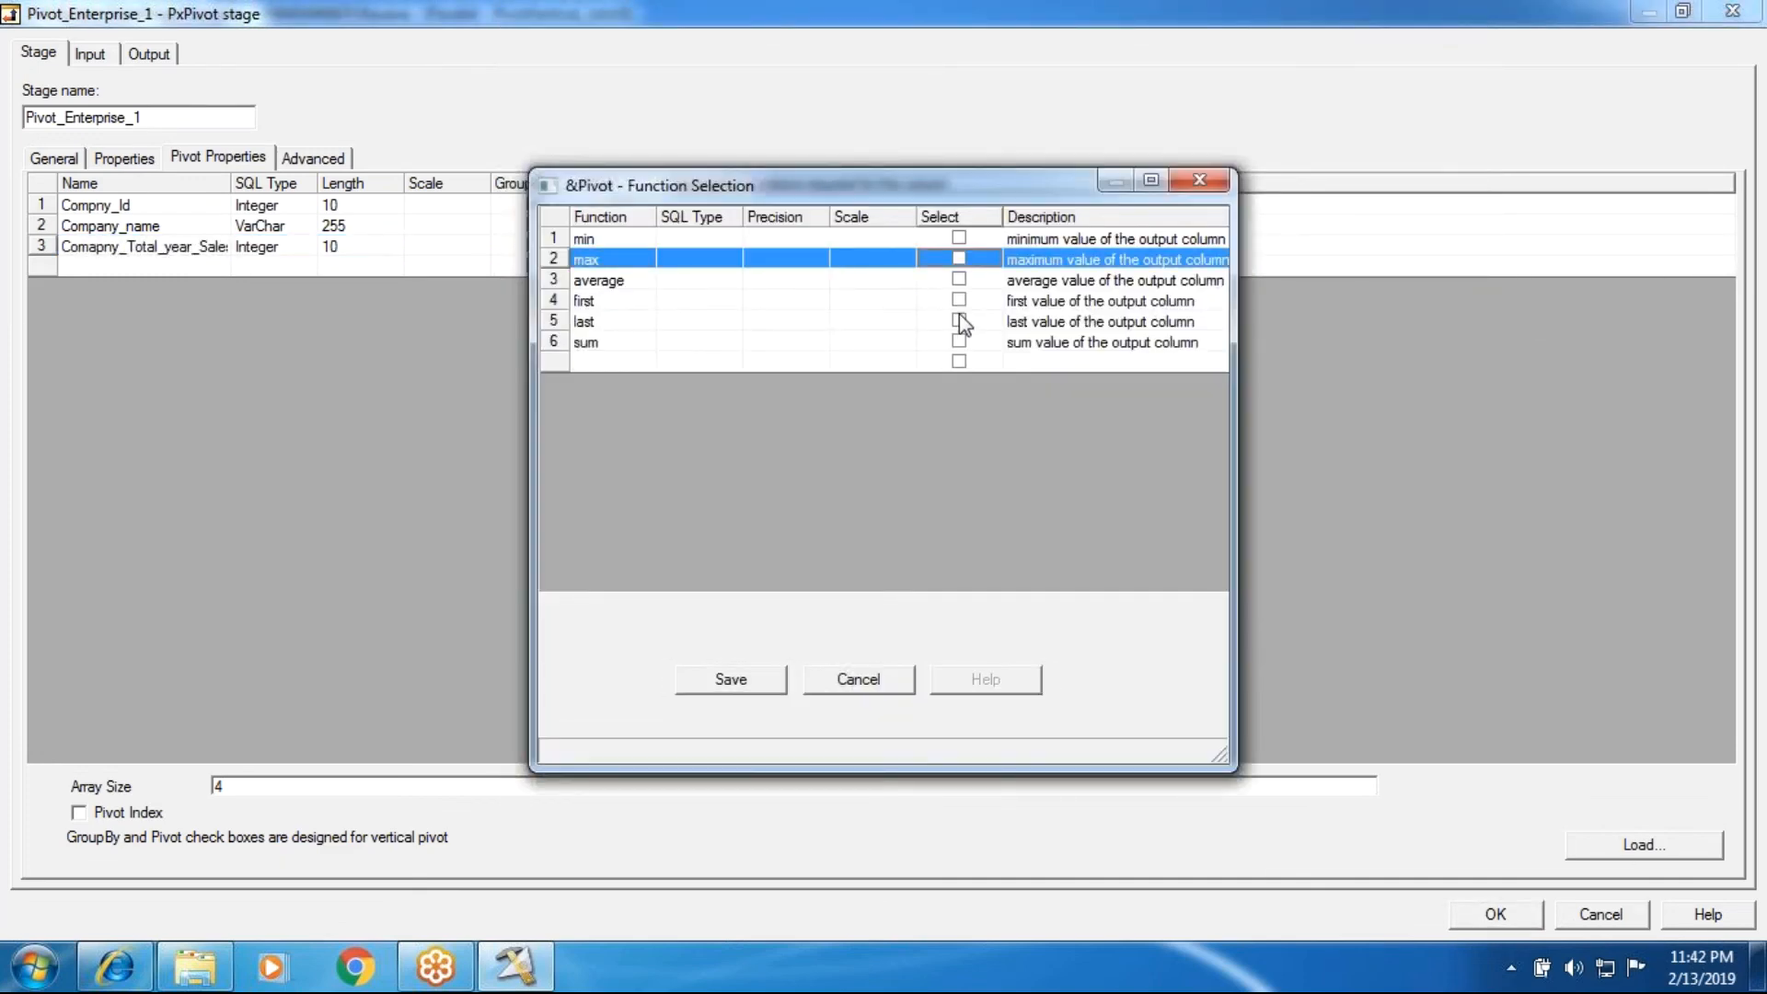
pyautogui.click(959, 258)
pyautogui.click(733, 682)
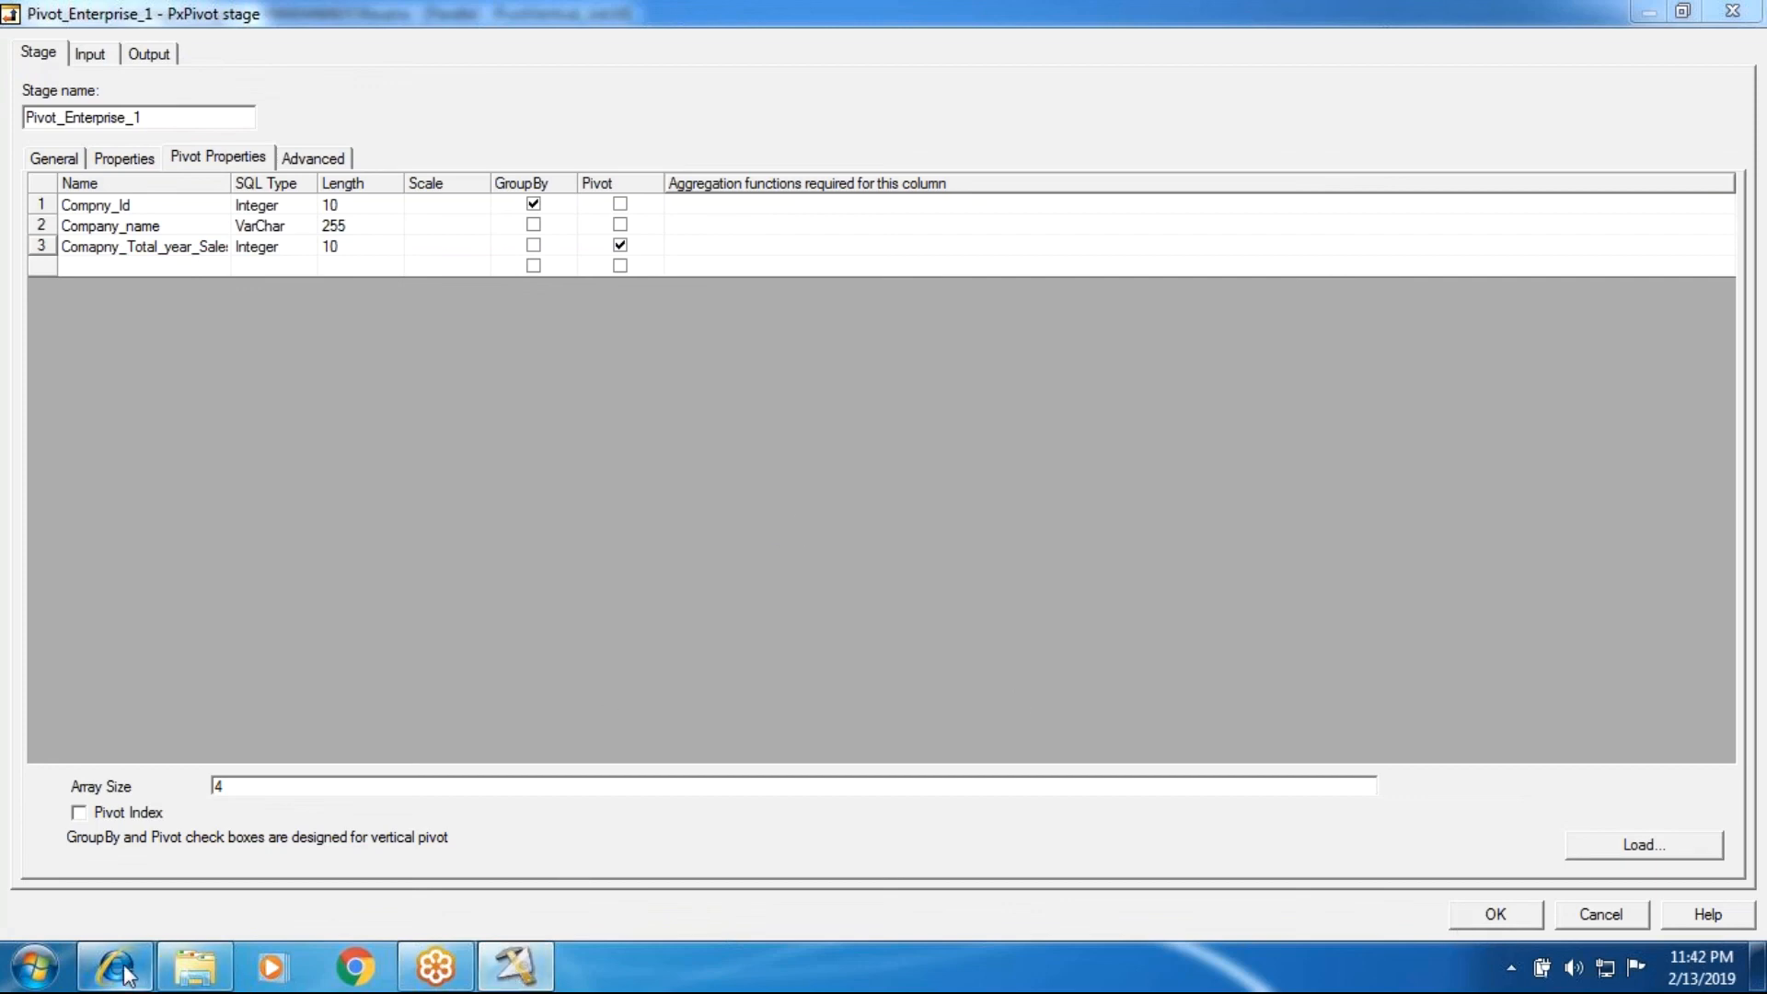
# Step: Switch to Internet Explorer, answer its closed-session prompt and accept it as the default browser
pyautogui.click(193, 968)
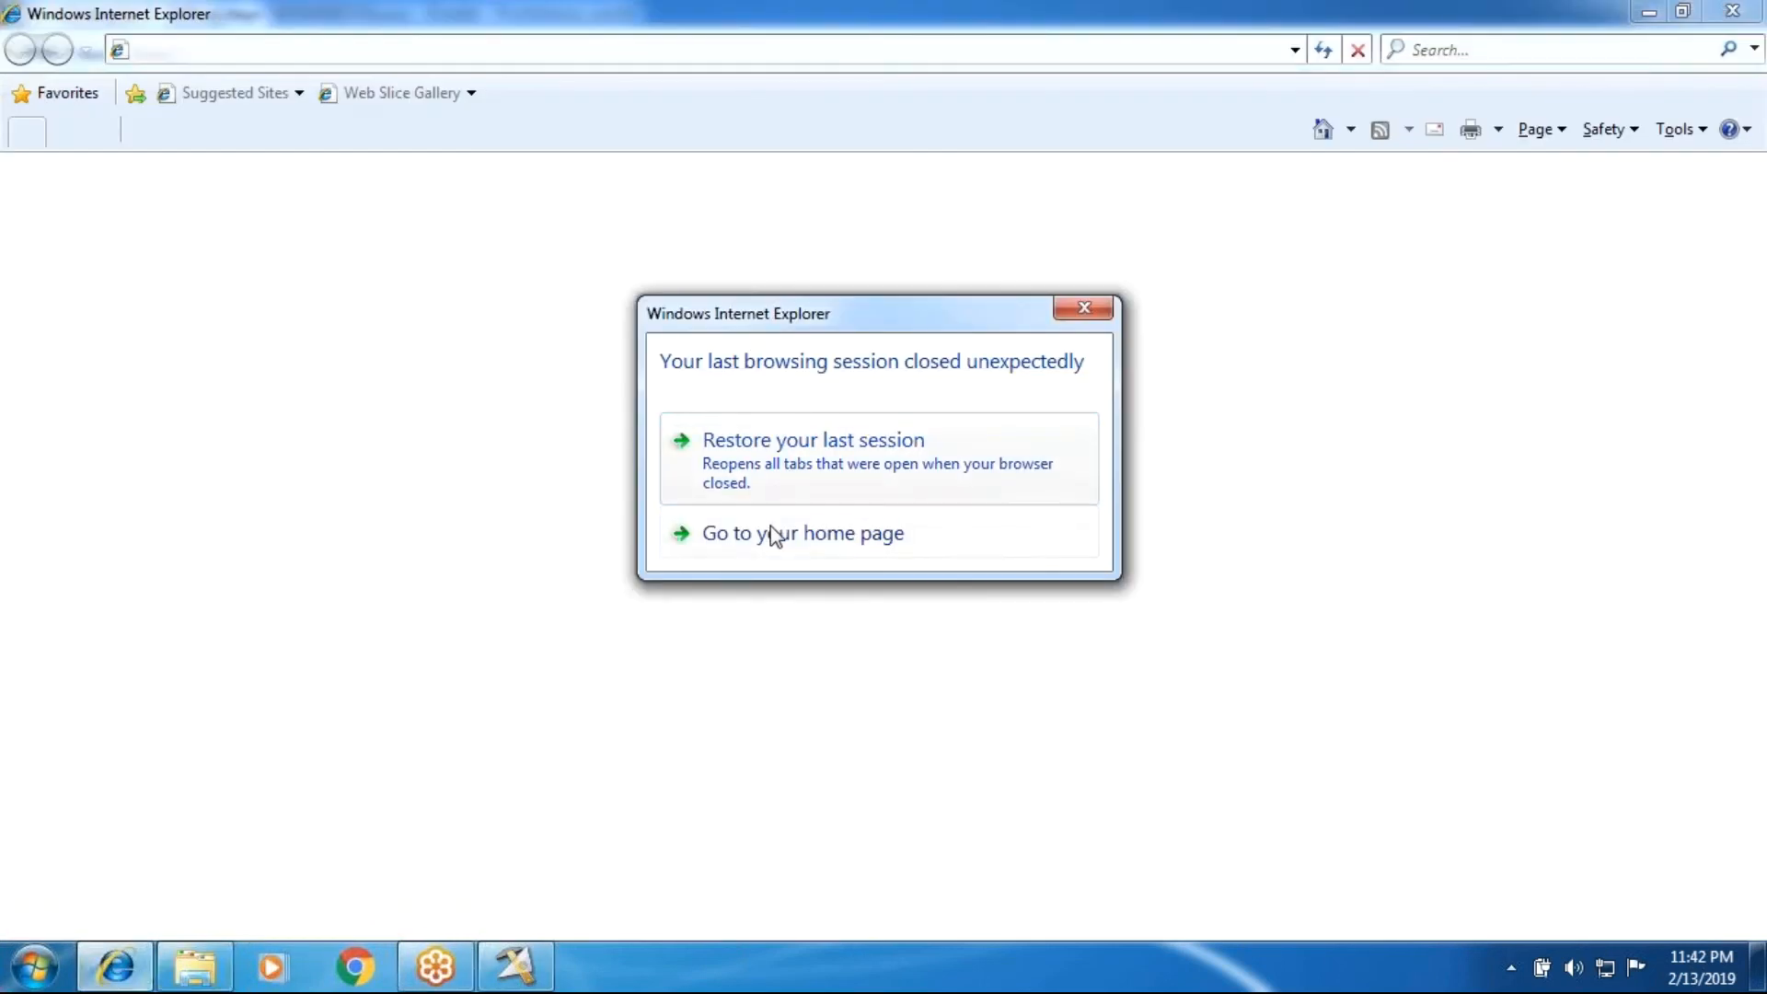
pyautogui.click(829, 444)
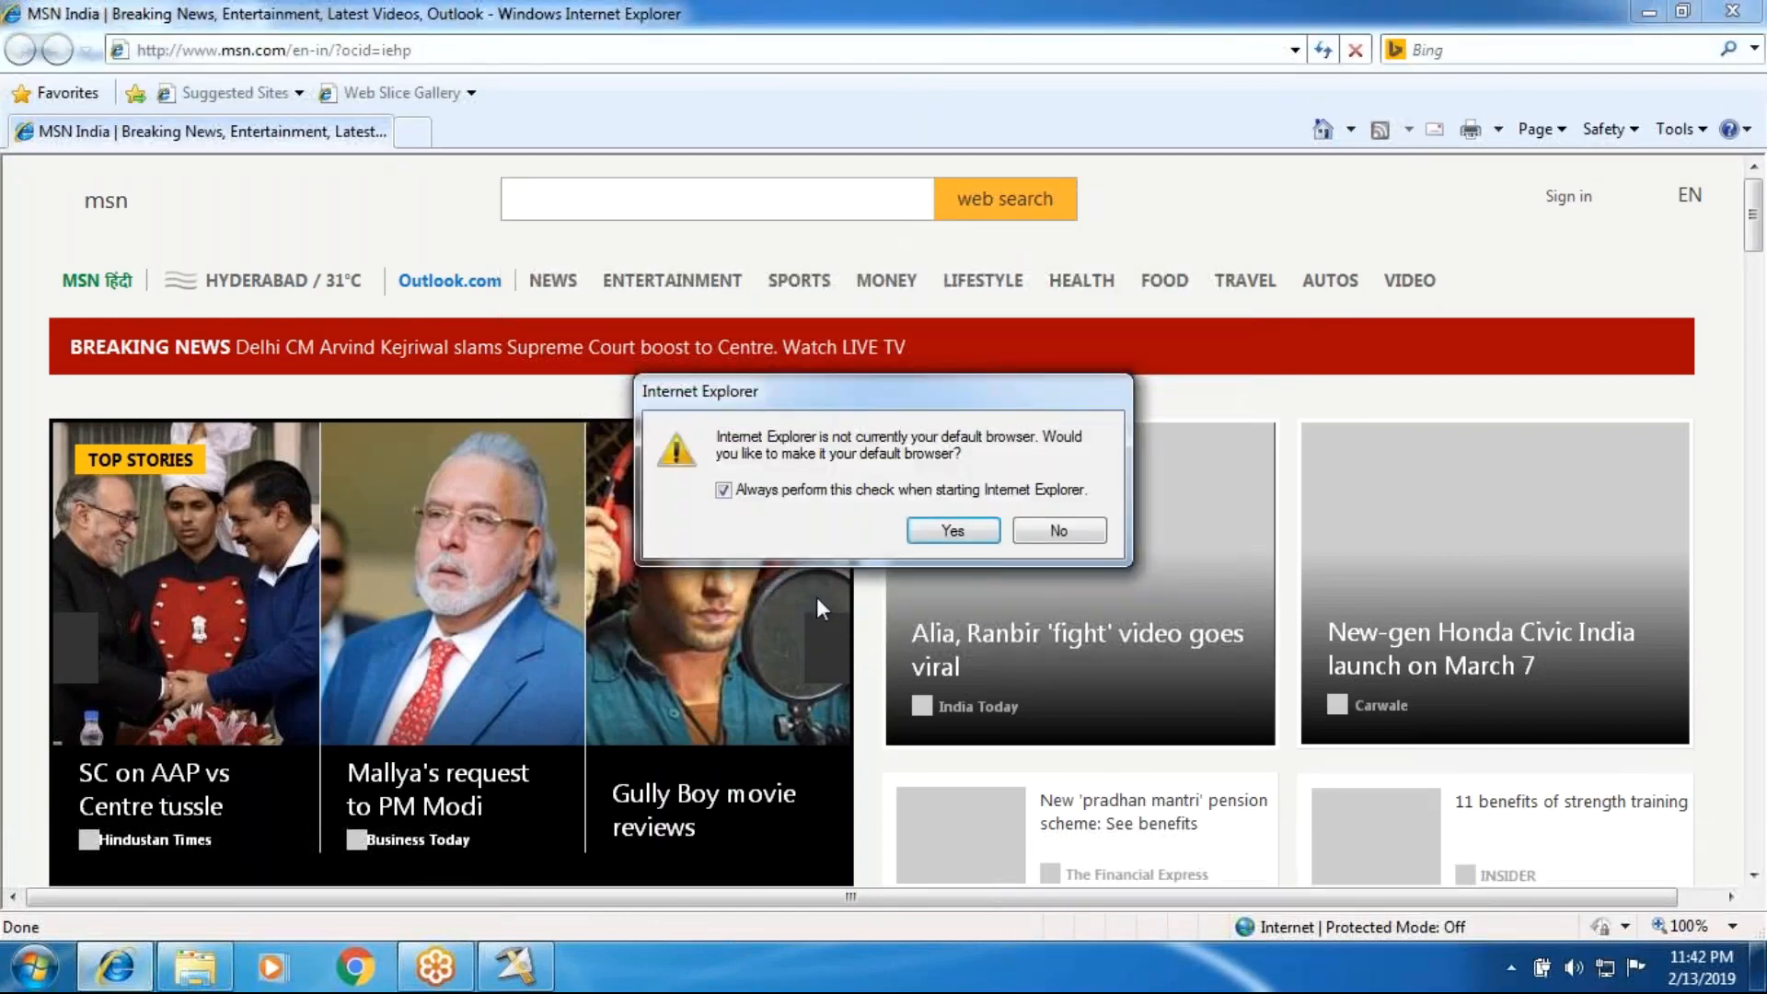
pyautogui.click(952, 531)
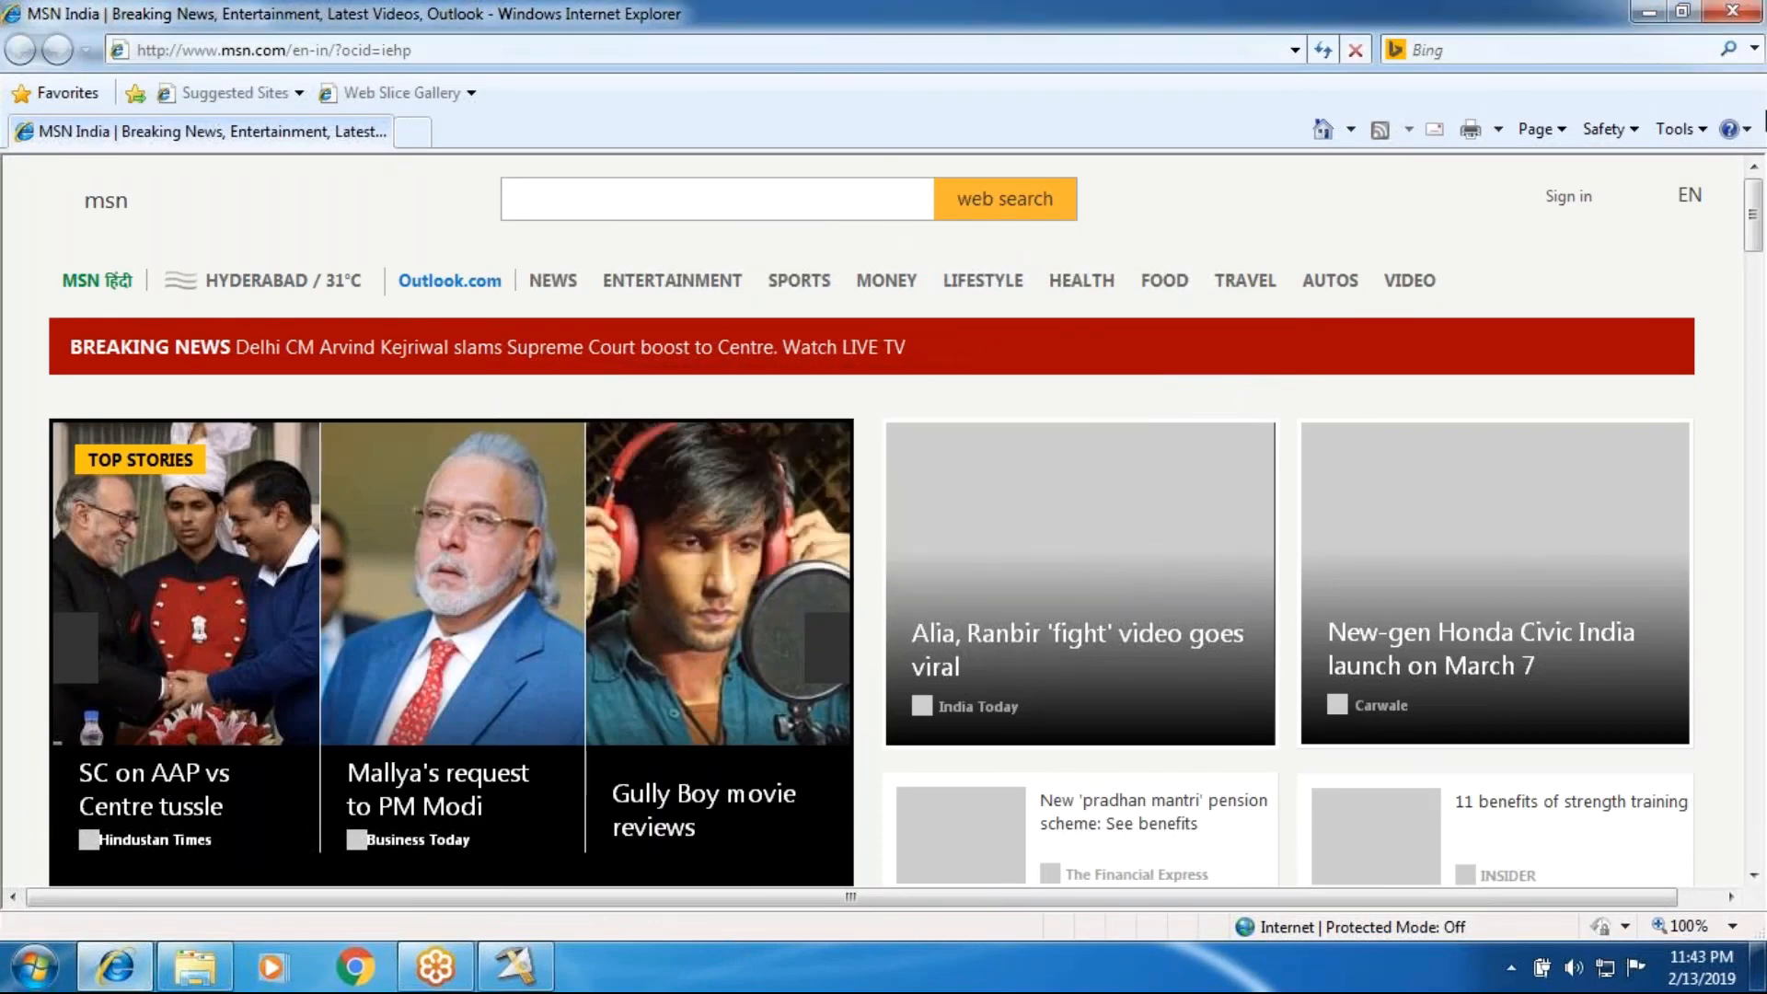